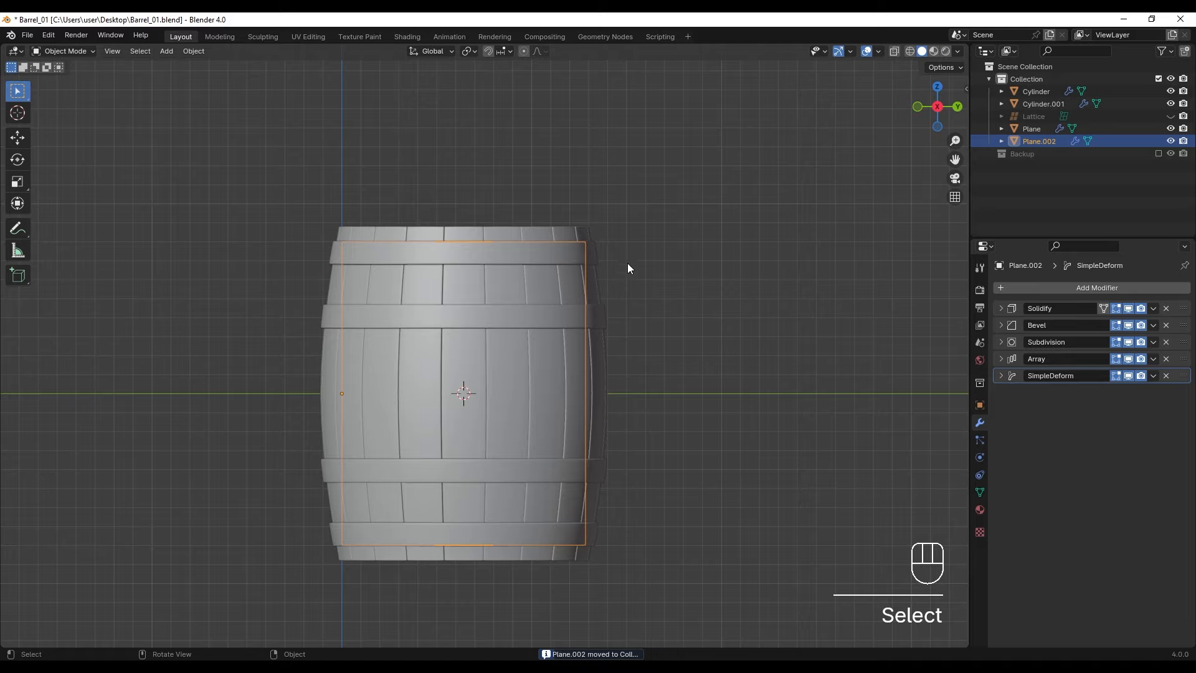
Isolate the Plane.002 plank object and remove its SimpleDeform modifier.
key("slash")
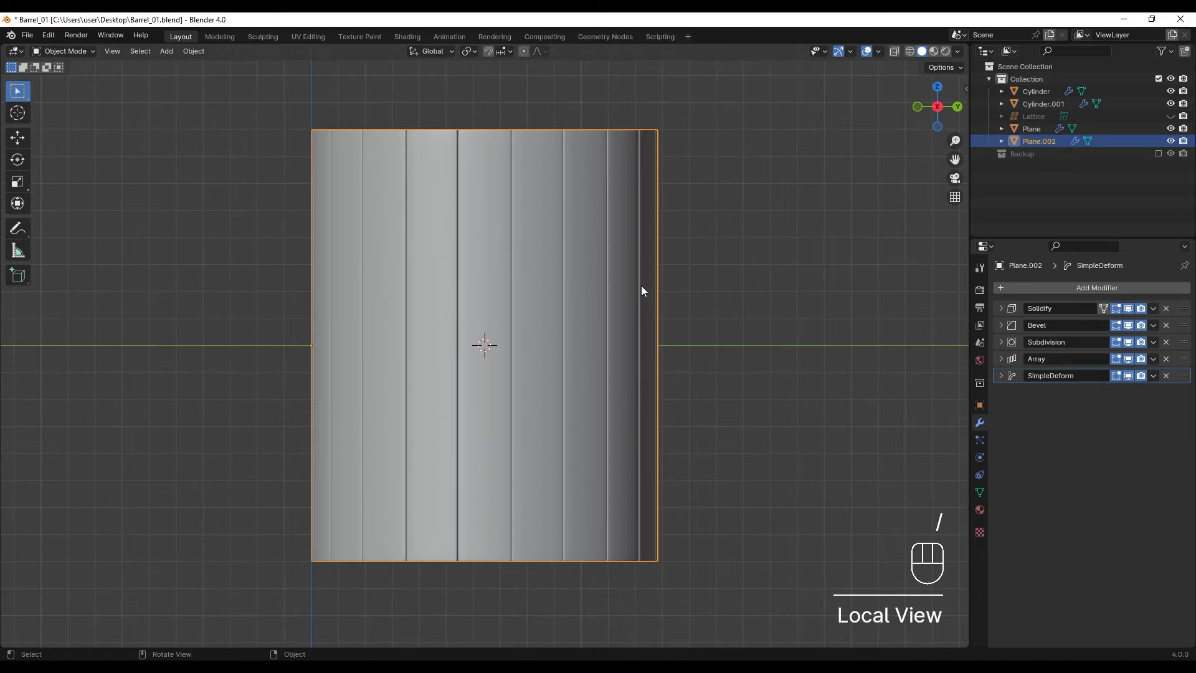
middle_click_drag(642, 289, 589, 311)
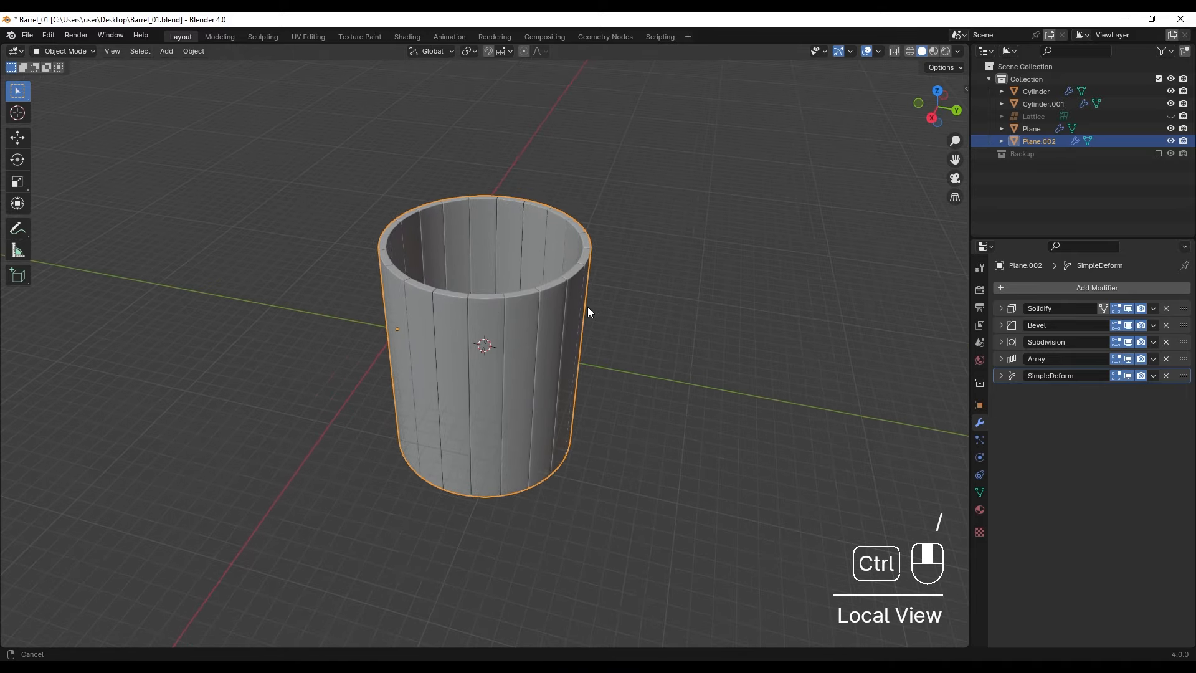
left_click(1166, 376)
Set the plank's Array count to 7 and leave the isolated view to show the whole barrel.
left_click(1001, 360)
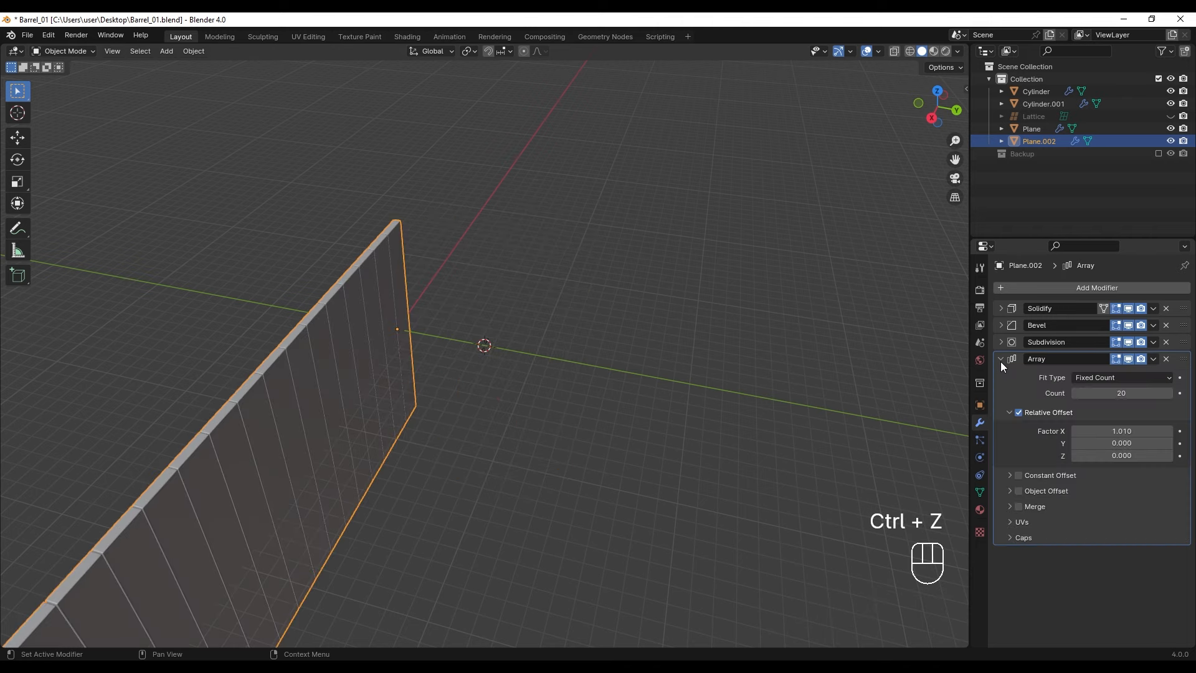
left_click(1115, 393)
type("7")
key("Return")
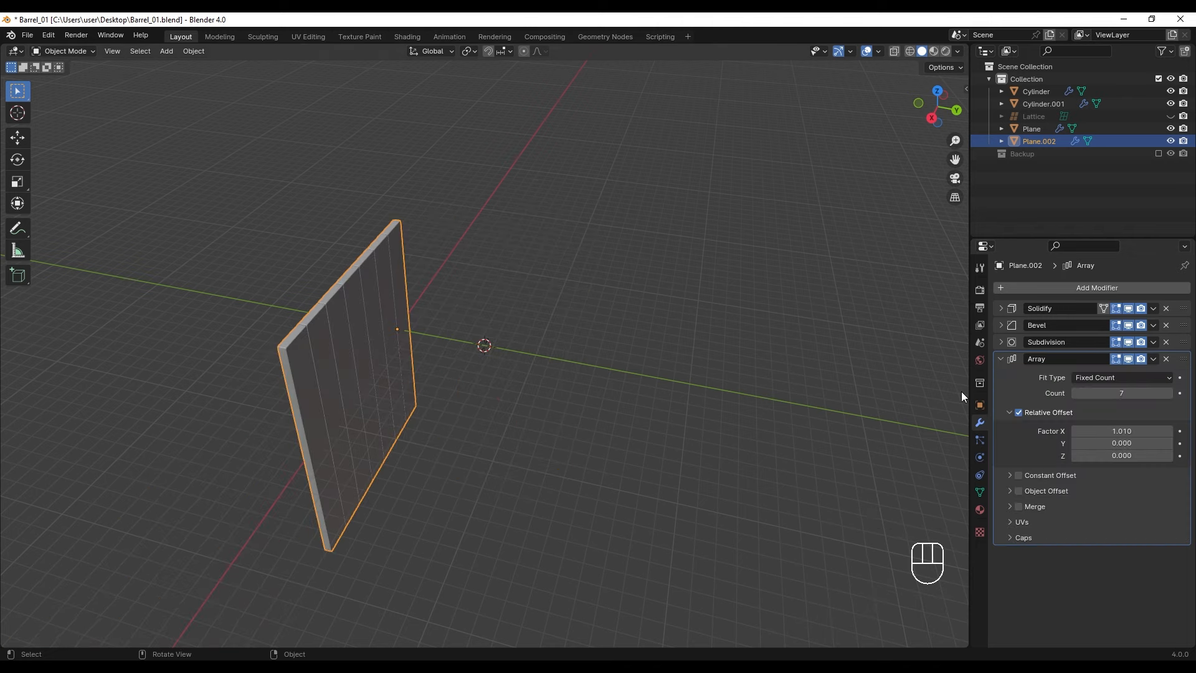
key("slash")
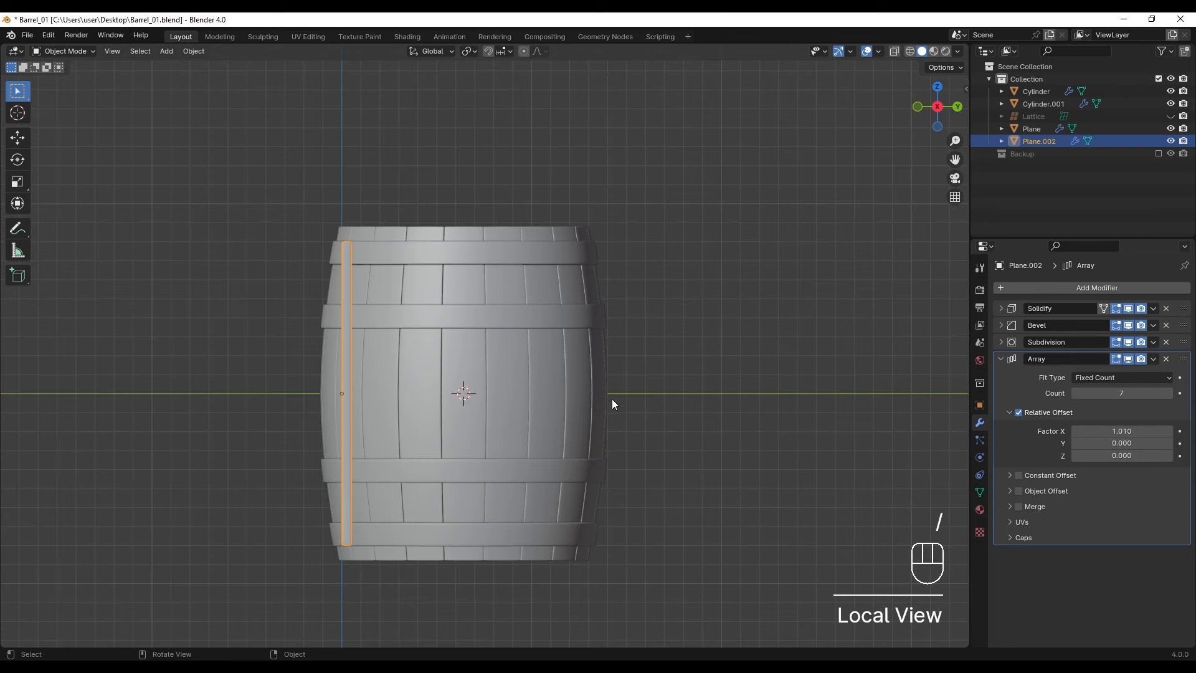
Rotate the row of planks by 90° in the side view so it lies horizontally.
key("r")
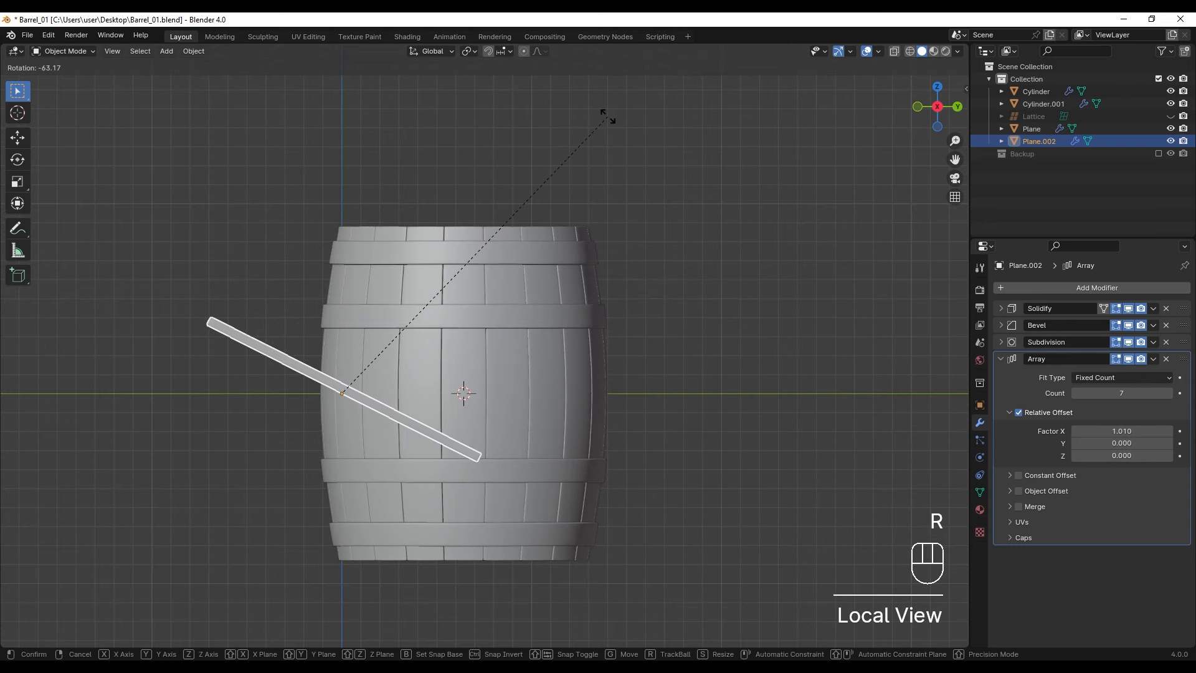
type("90")
left_click(607, 117)
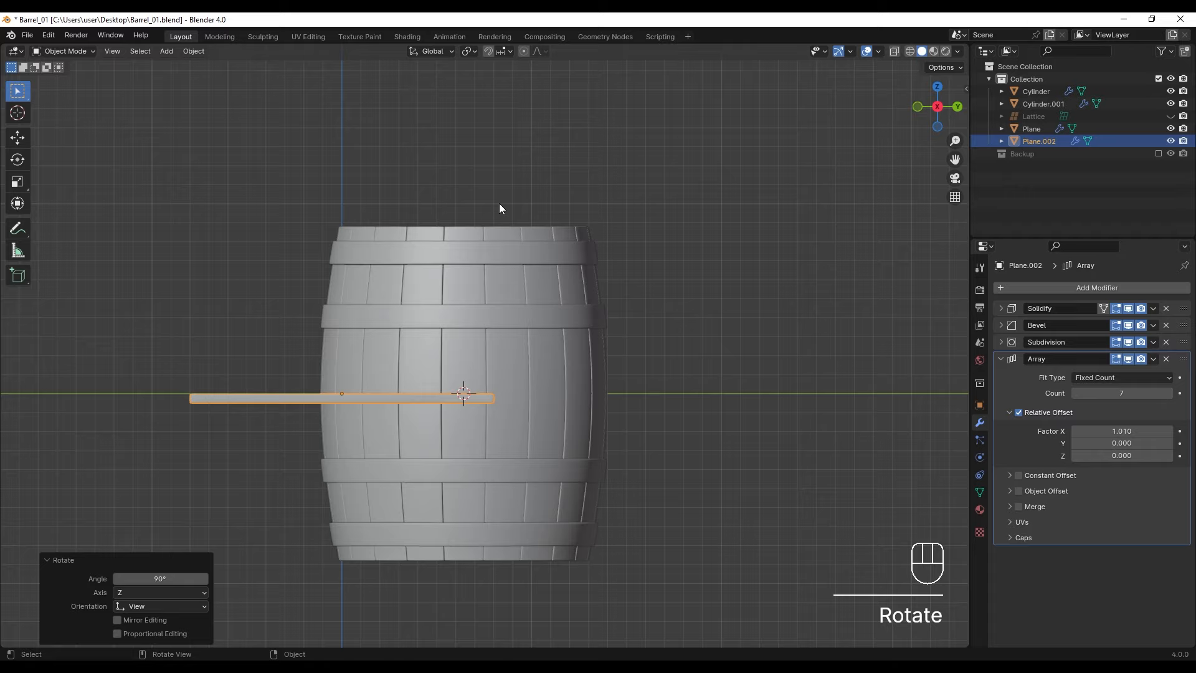
Snap the plank panel to the 3D cursor and raise it about 8.3 m along Z to the barrel's upper end.
key("g")
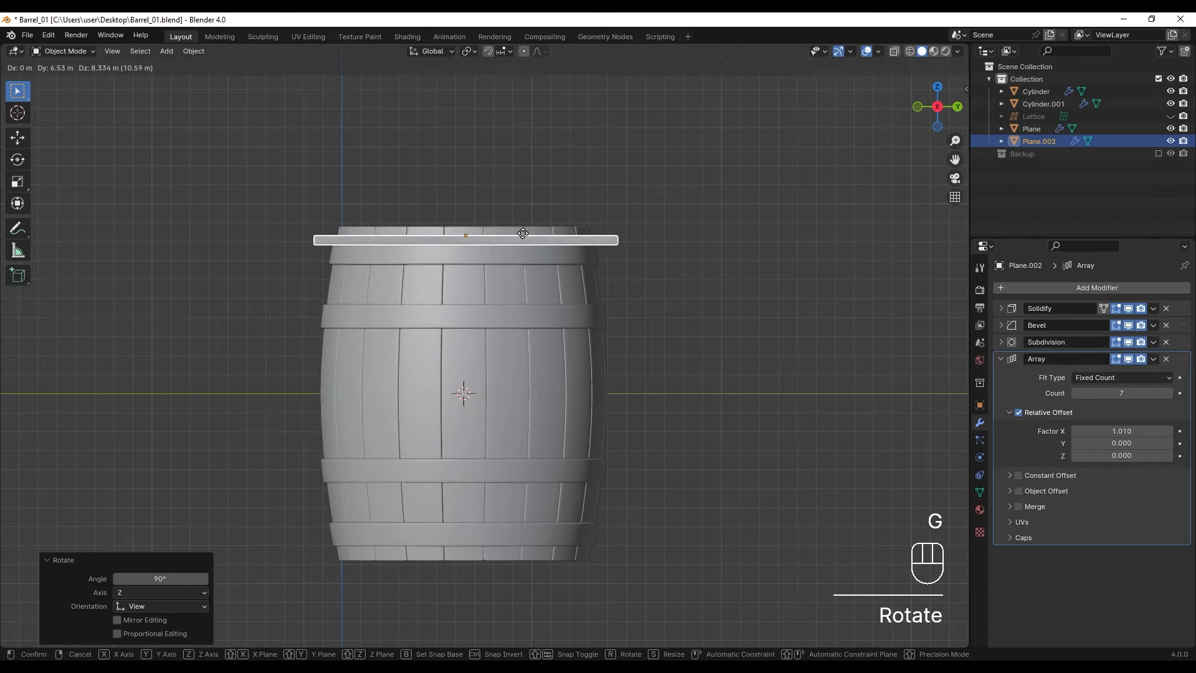
left_click(502, 269)
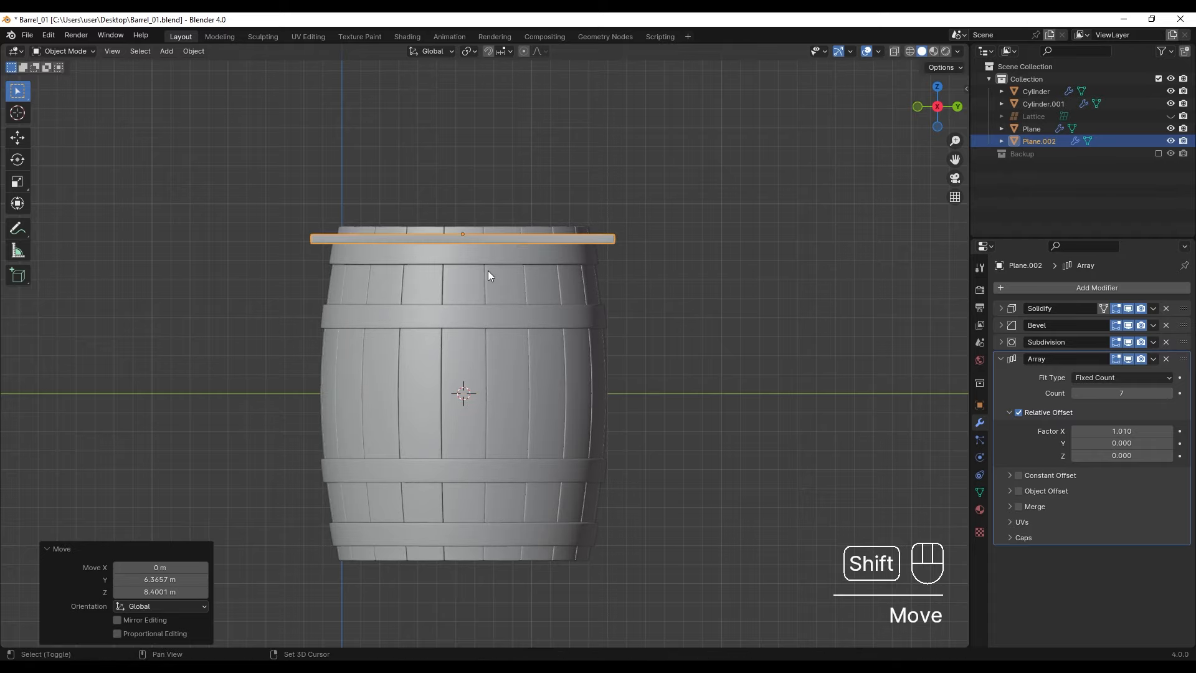
key("shift+s")
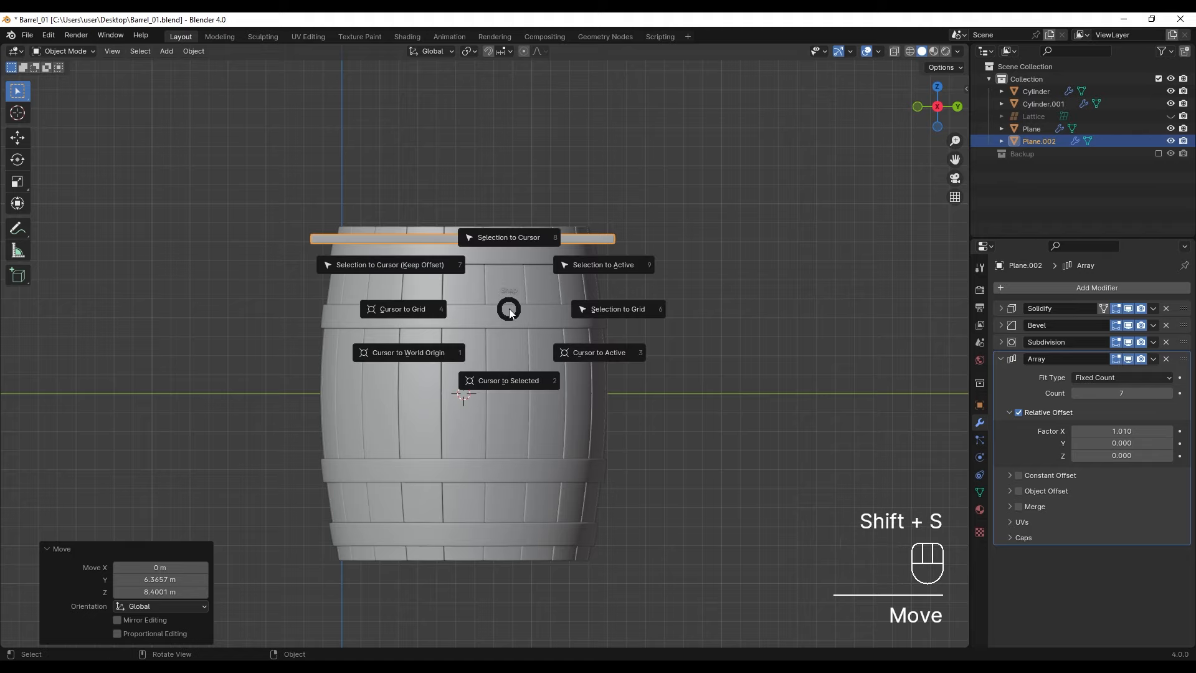
left_click(508, 241)
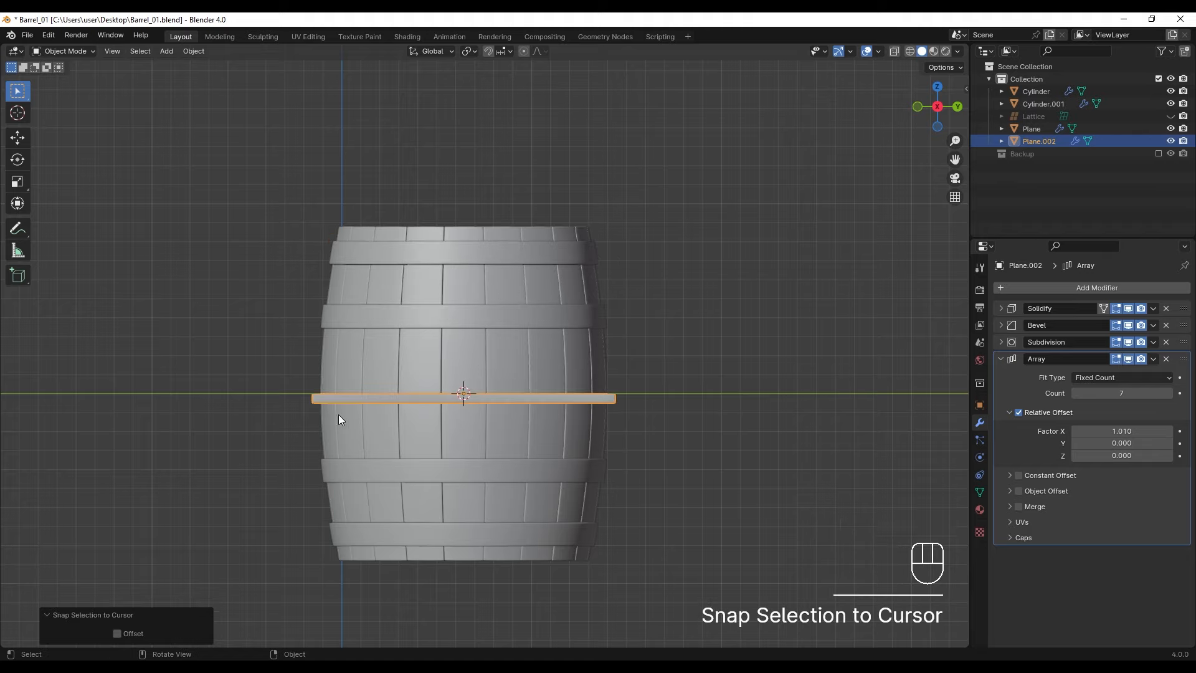
key("g")
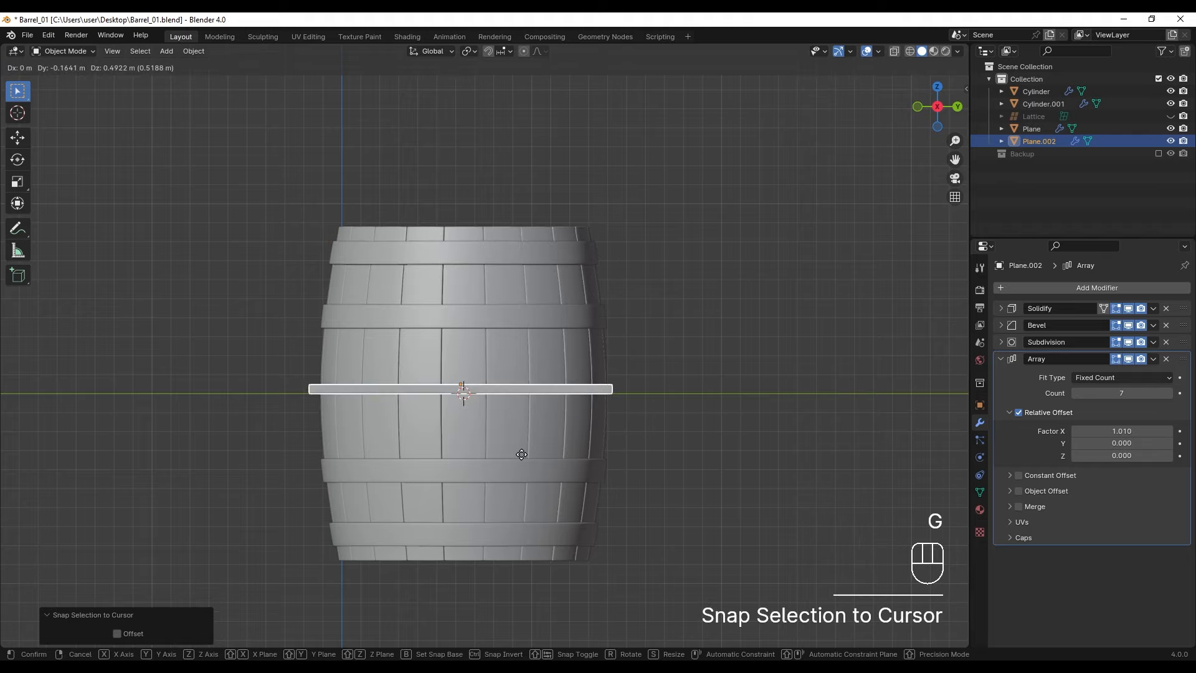
key("z")
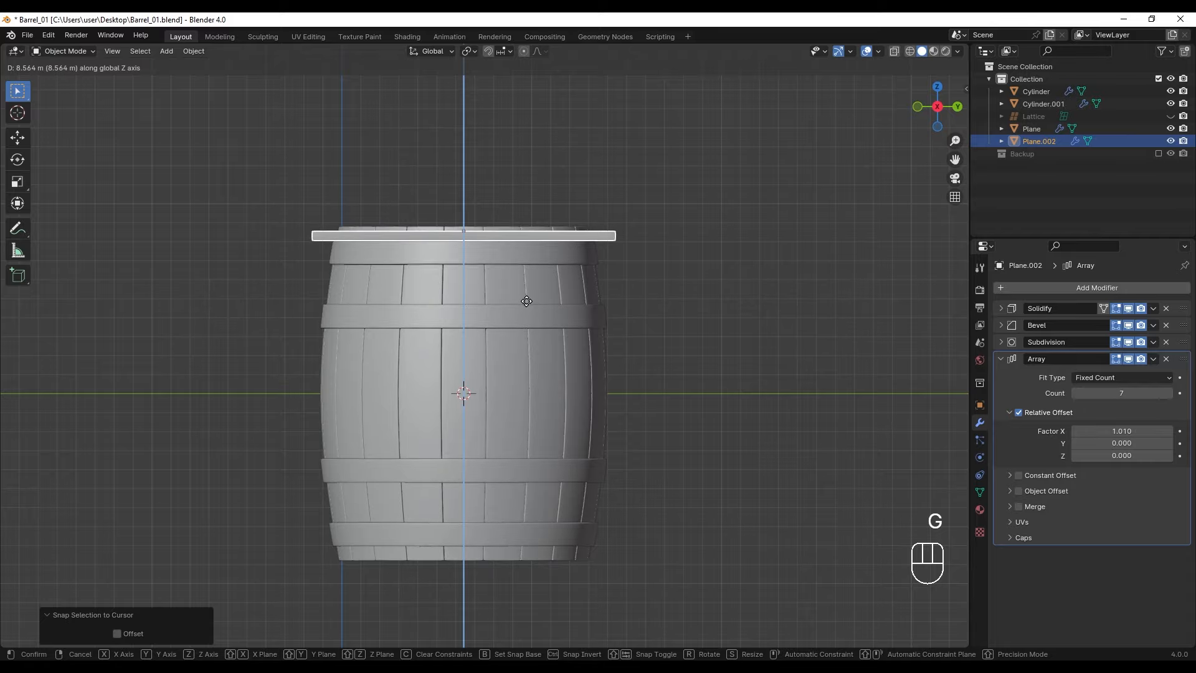
left_click(530, 304)
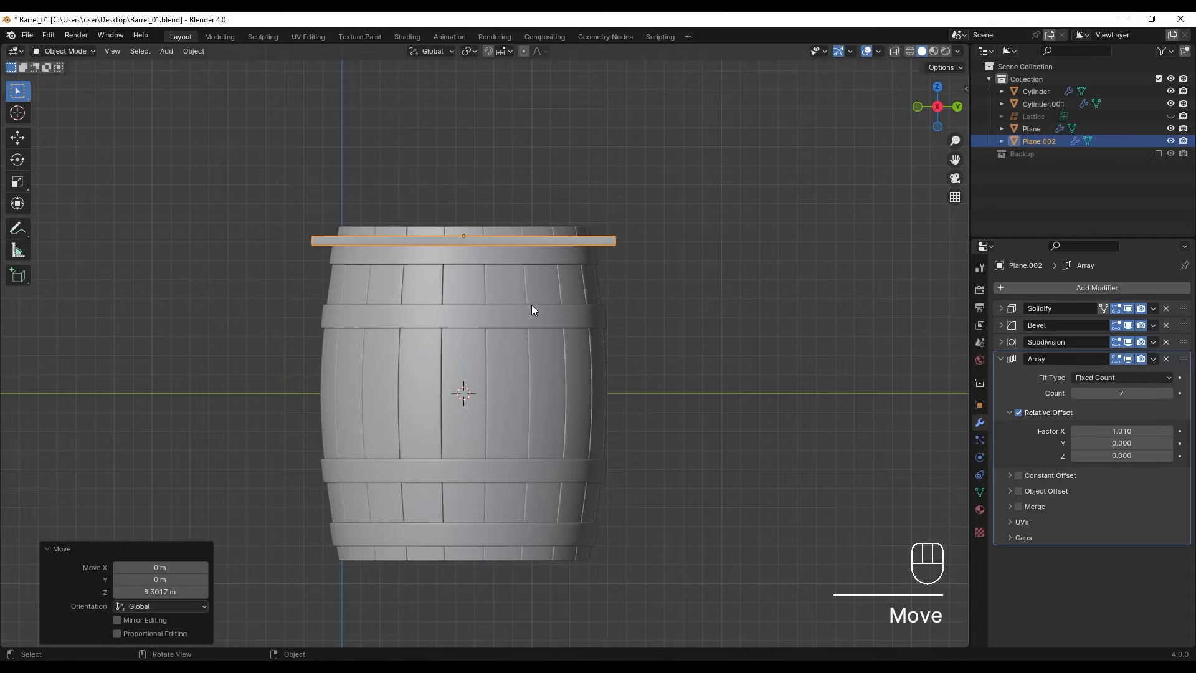
Move the plank panel about -6.08 m along X to cover the barrel's opening.
middle_click_drag(532, 305, 436, 417)
scroll(489, 368, "up", 3)
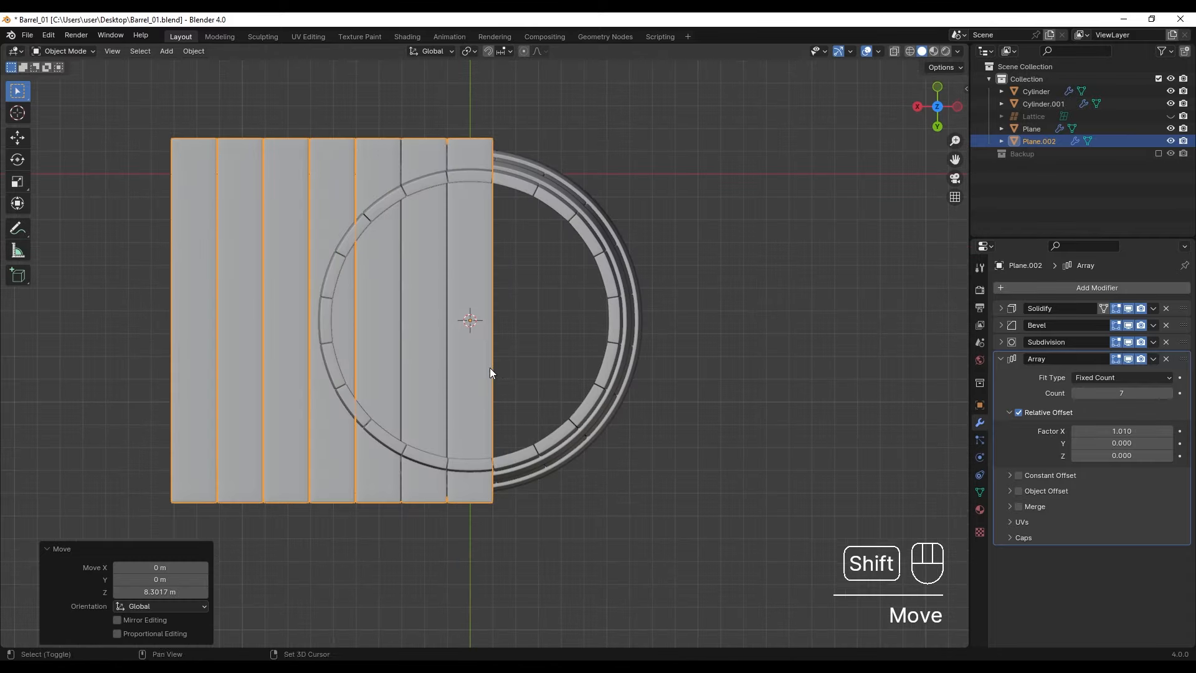
middle_click_drag(490, 367, 479, 370, "shift")
key("g")
key("x")
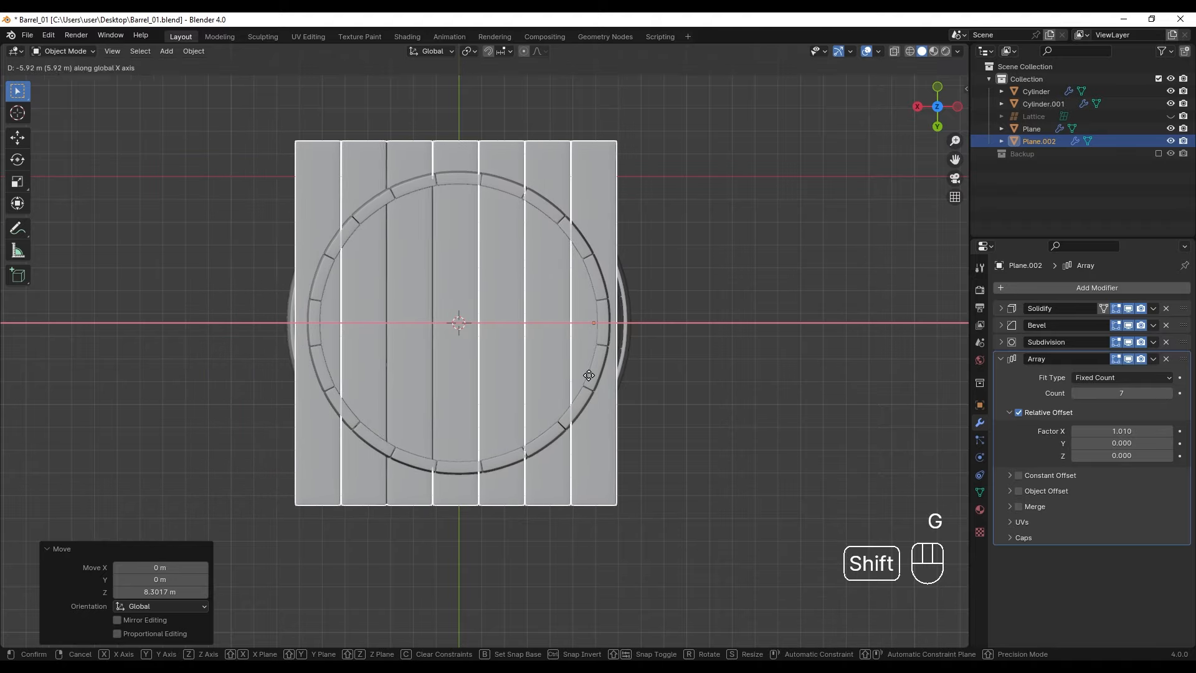
left_click(629, 372)
Scale the plank panel to about 0.942 and shift it about 0.37 m along X to centre it on the barrel.
scroll(629, 373, "up", 2)
key("s")
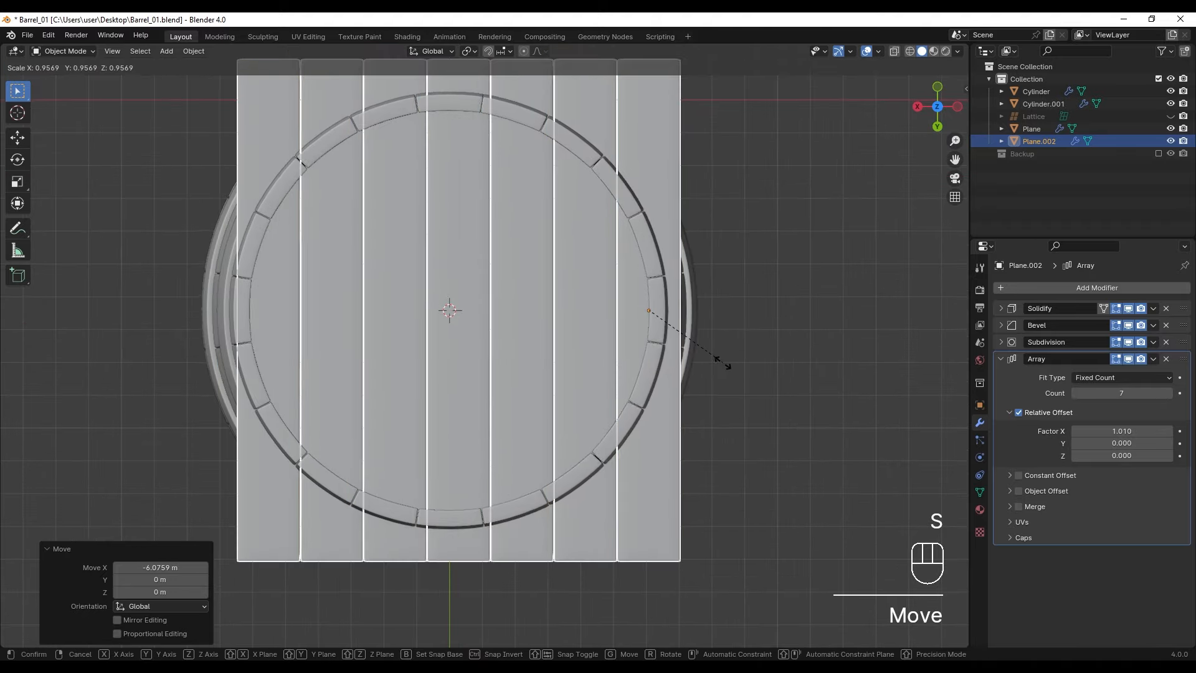
left_click(737, 368, "shift")
key("g")
key("x")
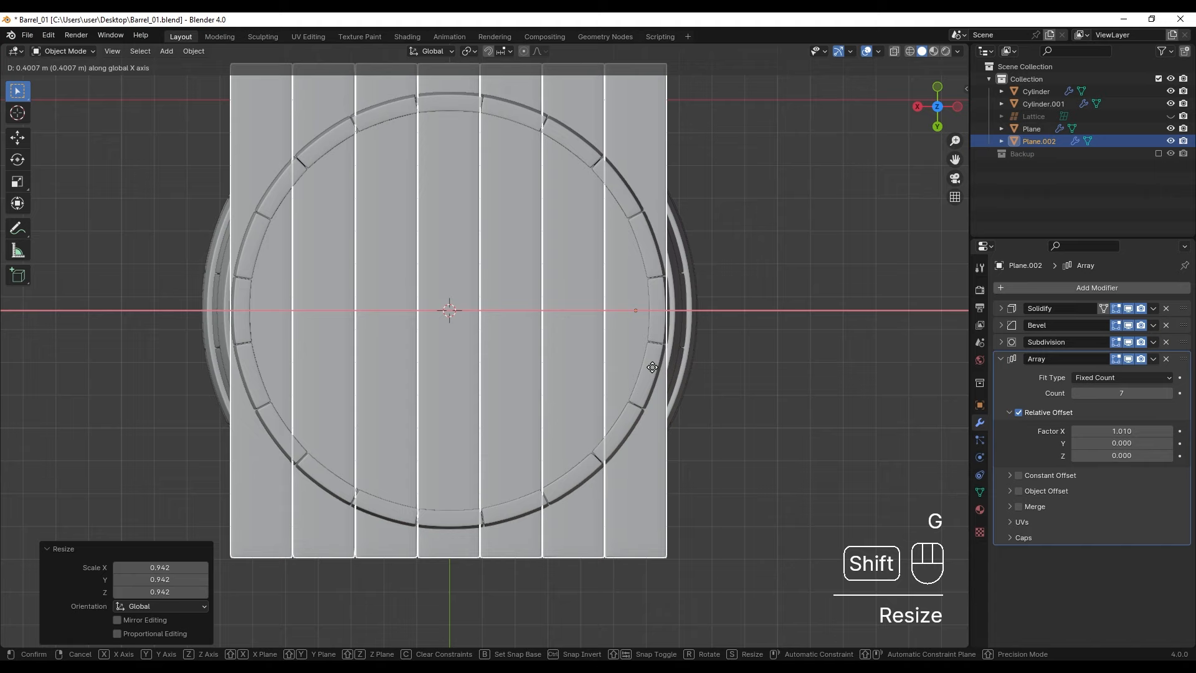
left_click(675, 365)
Remove the panel's Subdivision and Bevel modifiers and shade it flat.
middle_click_drag(675, 365, 525, 276)
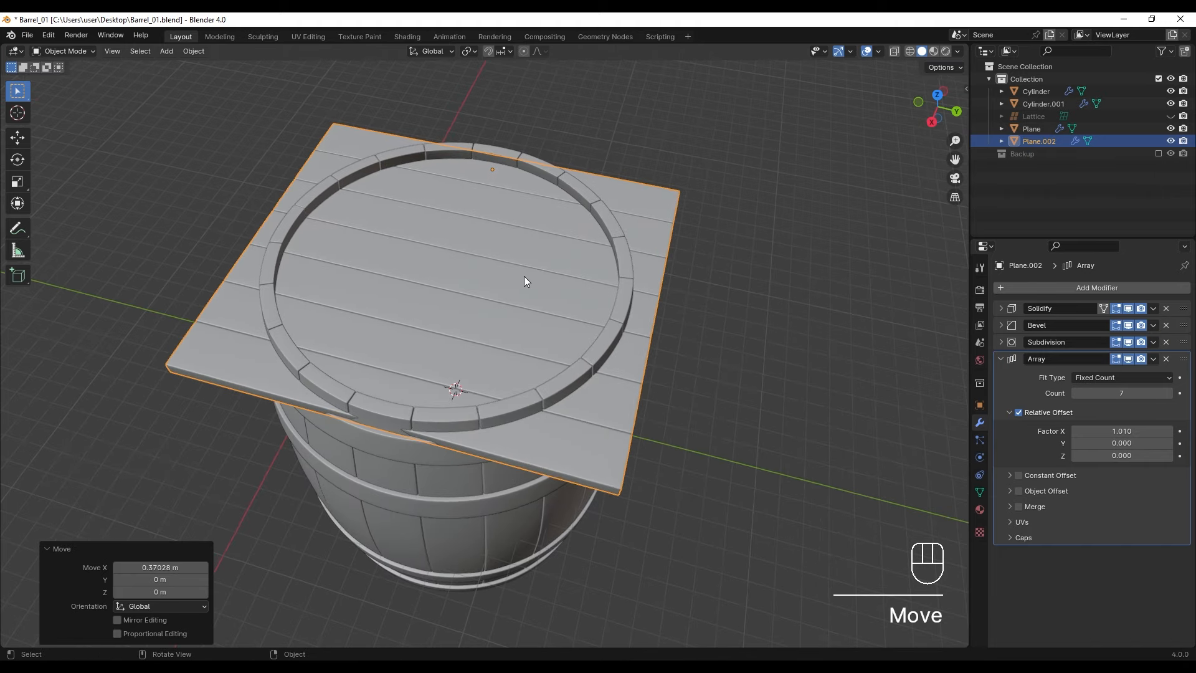
left_click(1166, 342)
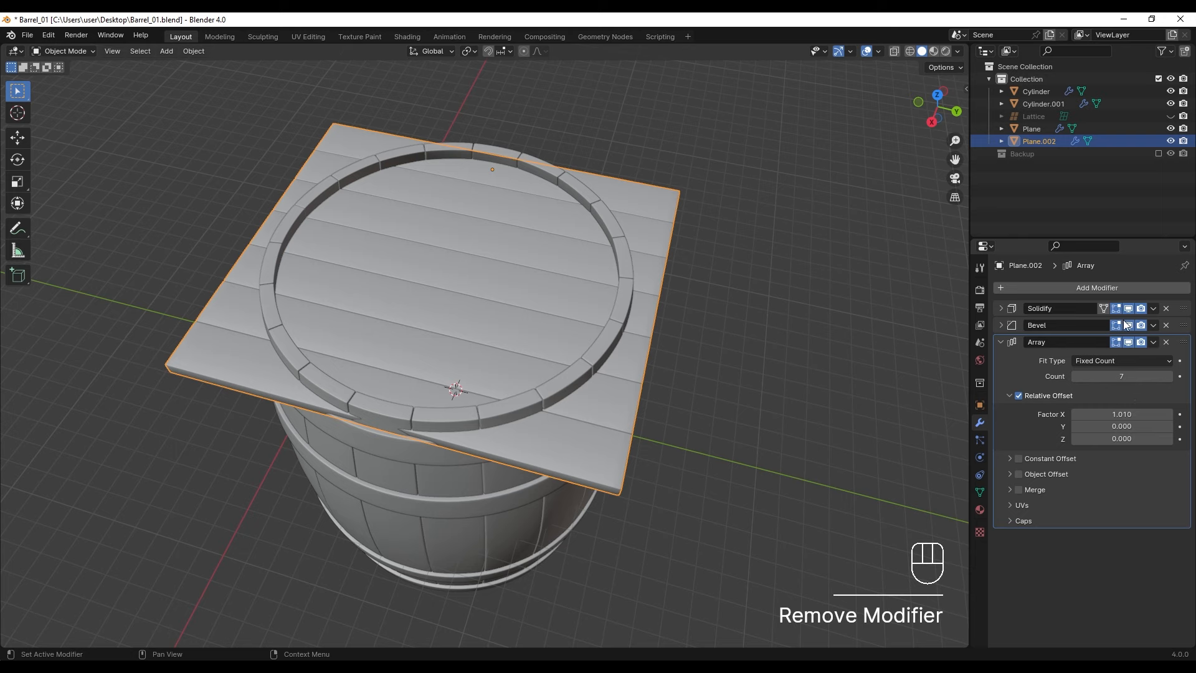
left_click(1167, 324)
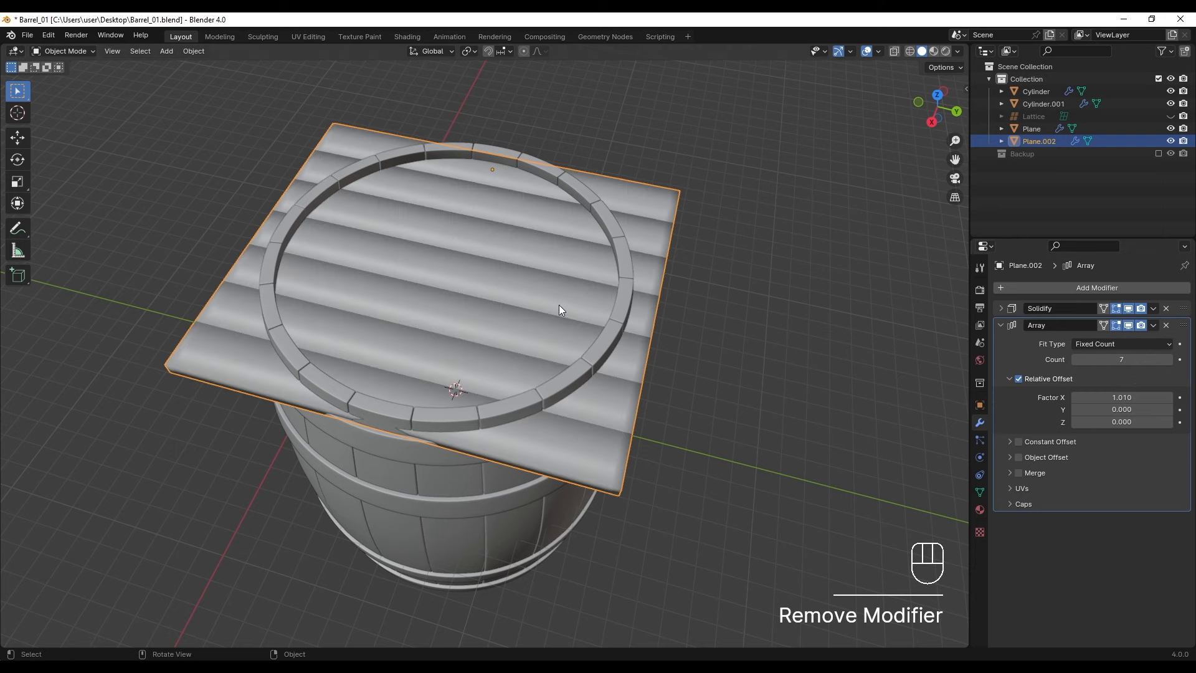
right_click(528, 291)
left_click(508, 264)
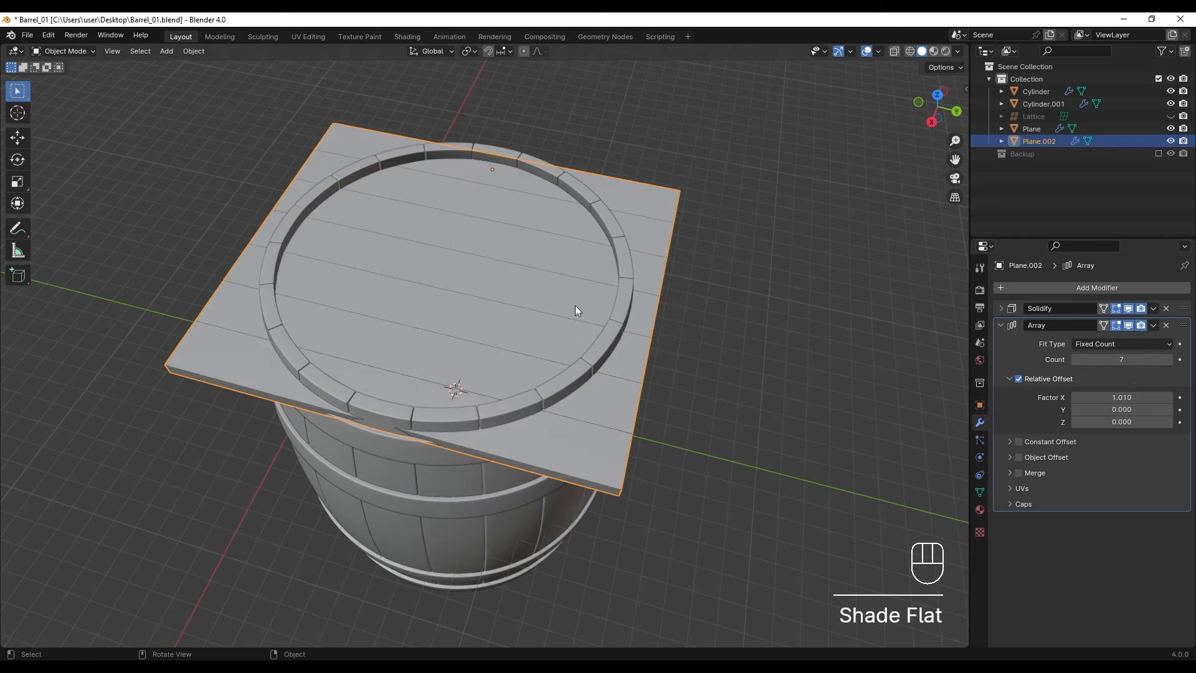
Enable Only Rim in the plank panel's Solidify modifier.
middle_click_drag(575, 306, 704, 371)
left_click(704, 370)
left_click(742, 303)
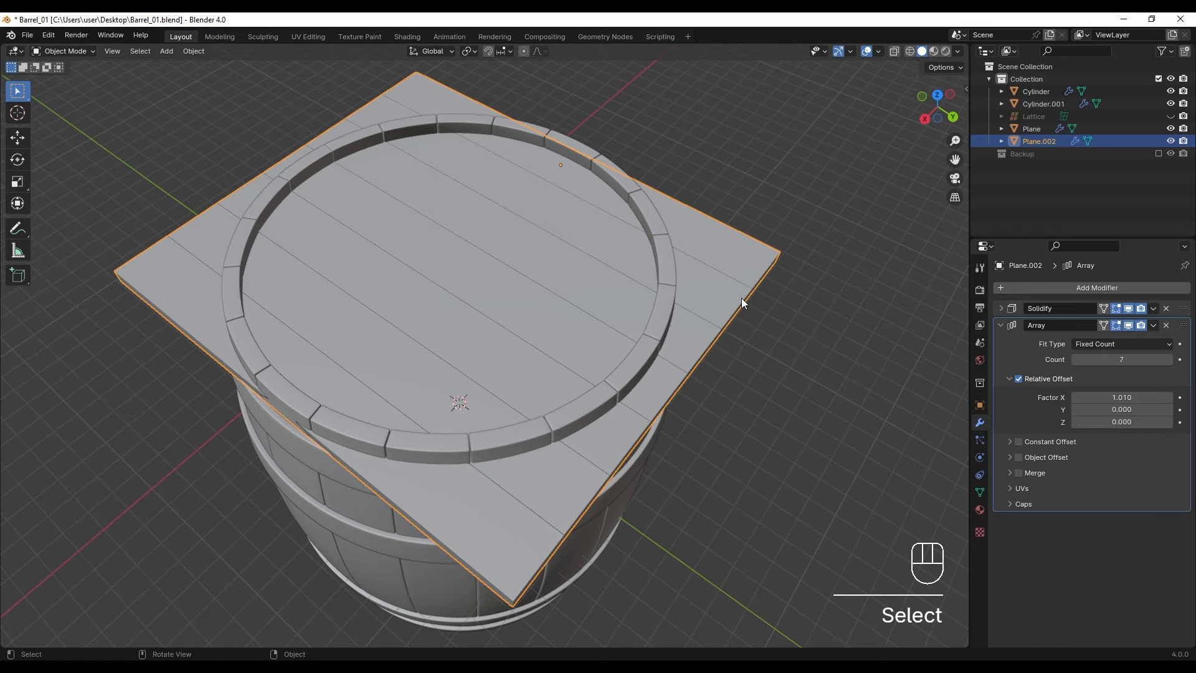
left_click(1002, 308)
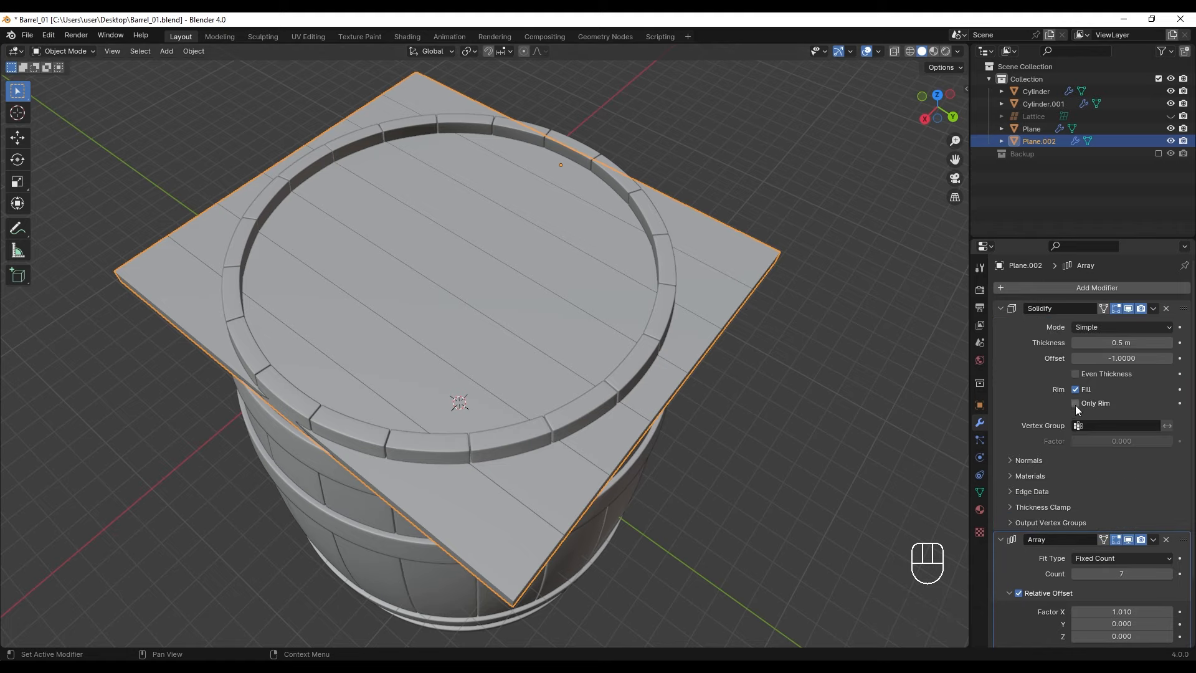
middle_click_drag(820, 402, 625, 401)
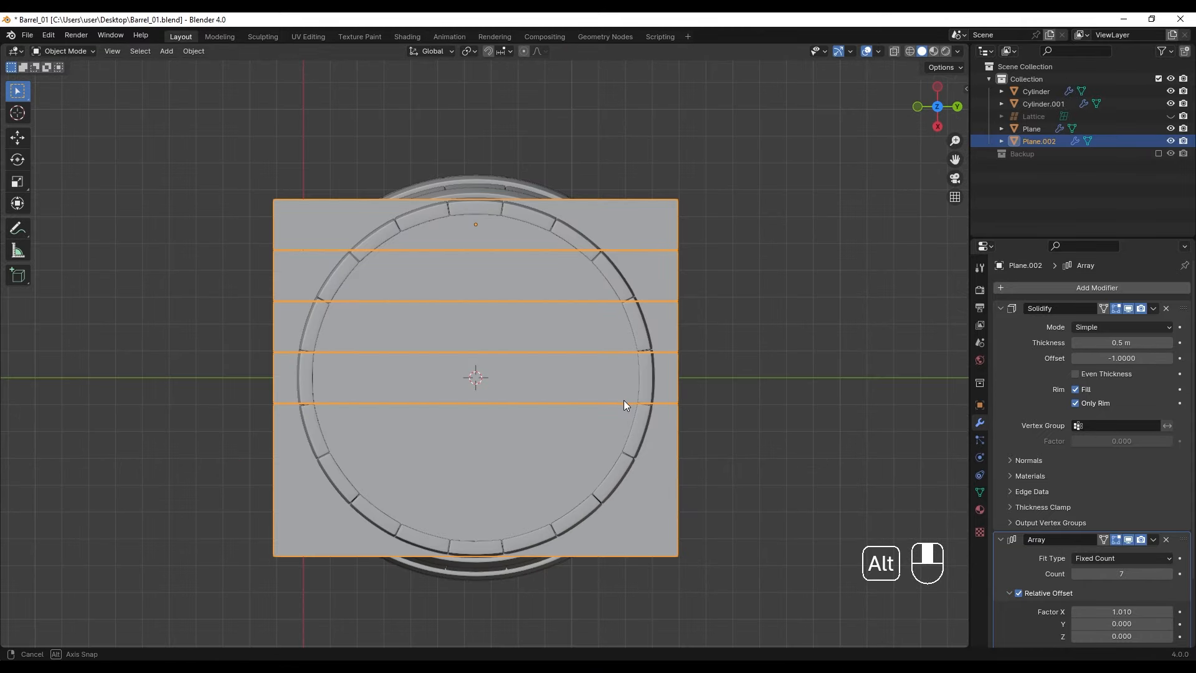
Convert the plank panel with its Solidify and Array modifiers to a mesh.
left_click(1010, 316, "ctrl")
right_click(540, 313)
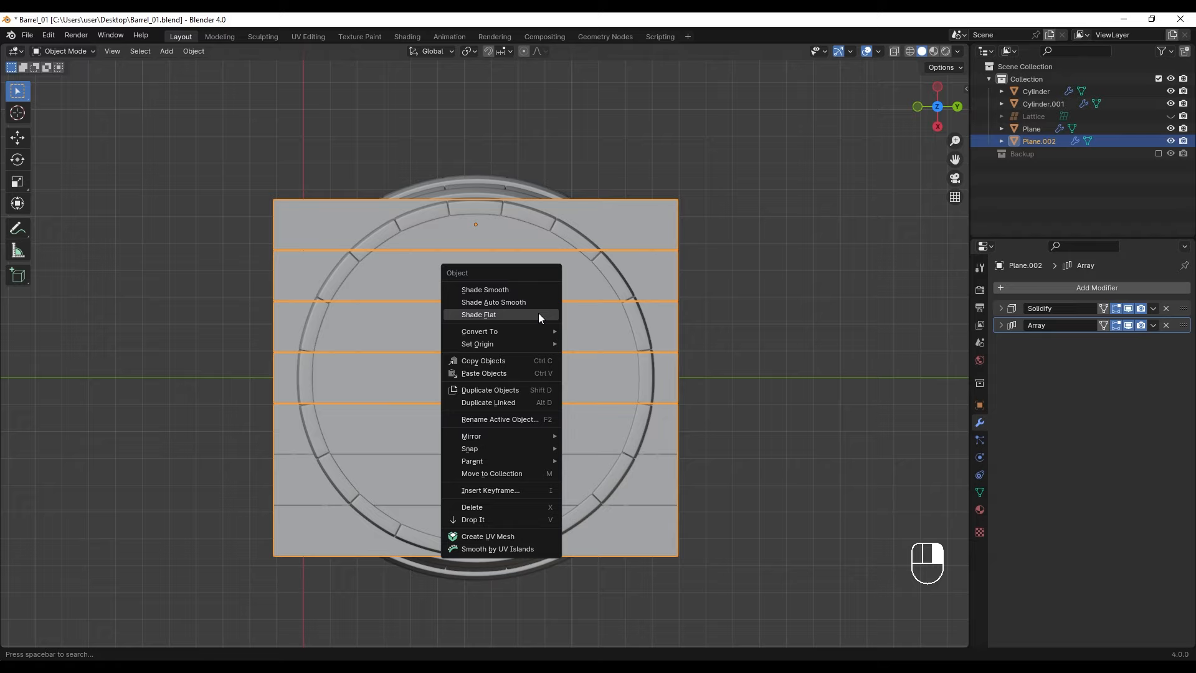
mouse_move(542, 332)
left_click(590, 344)
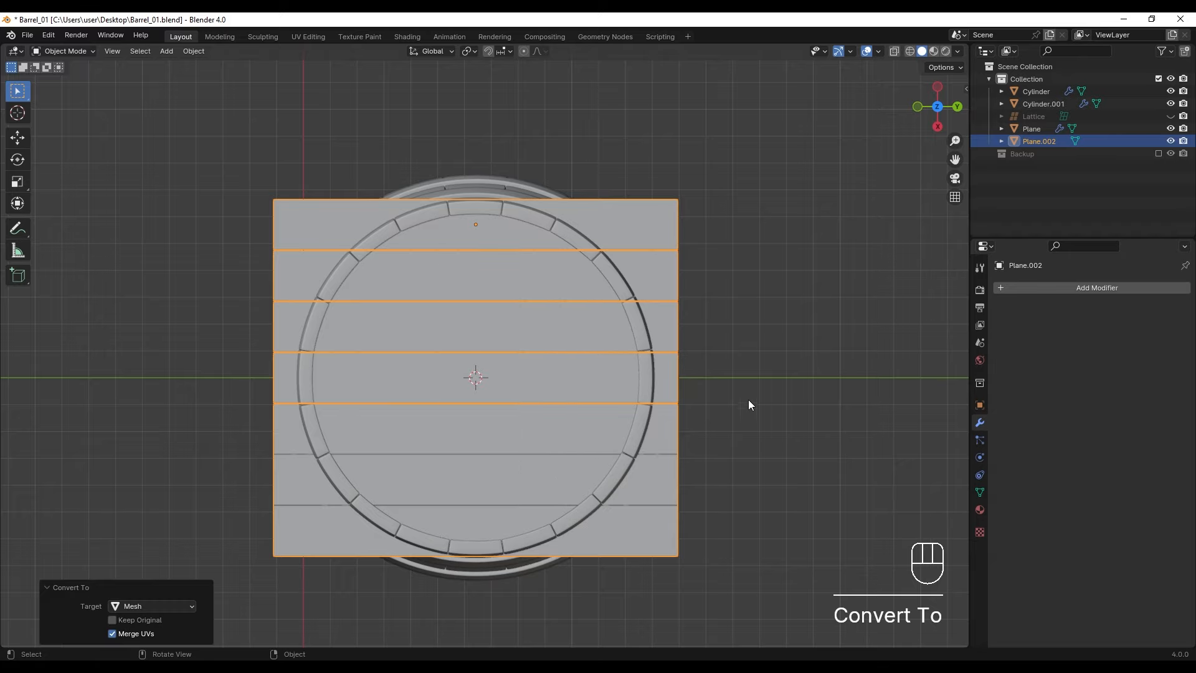
Set the plank panel's origin to its geometry.
middle_click_drag(749, 399, 709, 349)
right_click(581, 284)
mouse_move(581, 302)
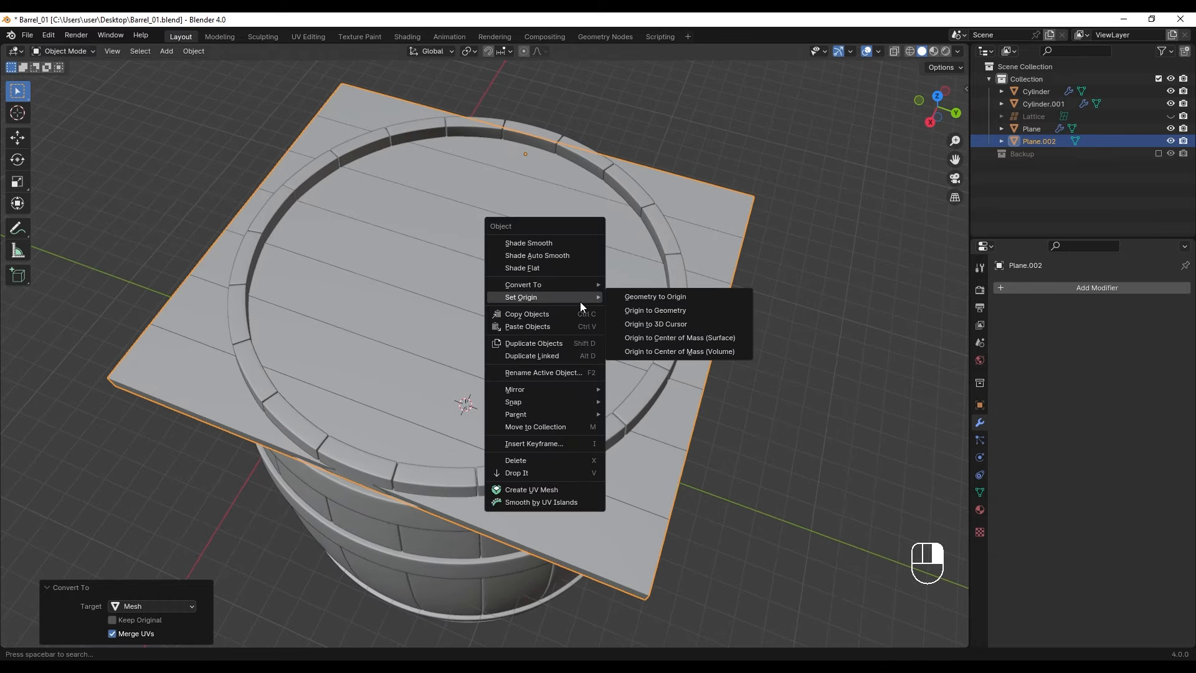
left_click(659, 310)
middle_click_drag(542, 319, 513, 345)
Snap the plank panel to the 3D cursor and raise it about 8.03 m along Z, just below the barrel's rim.
key("ctrl+z")
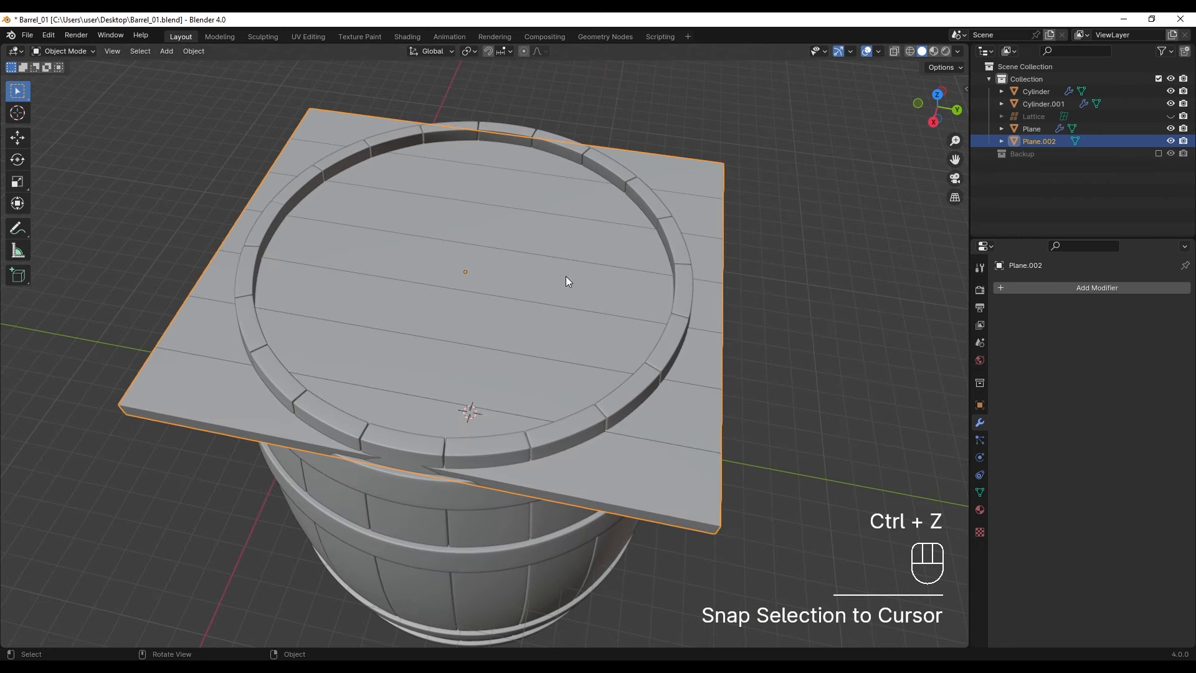
key("shift+s")
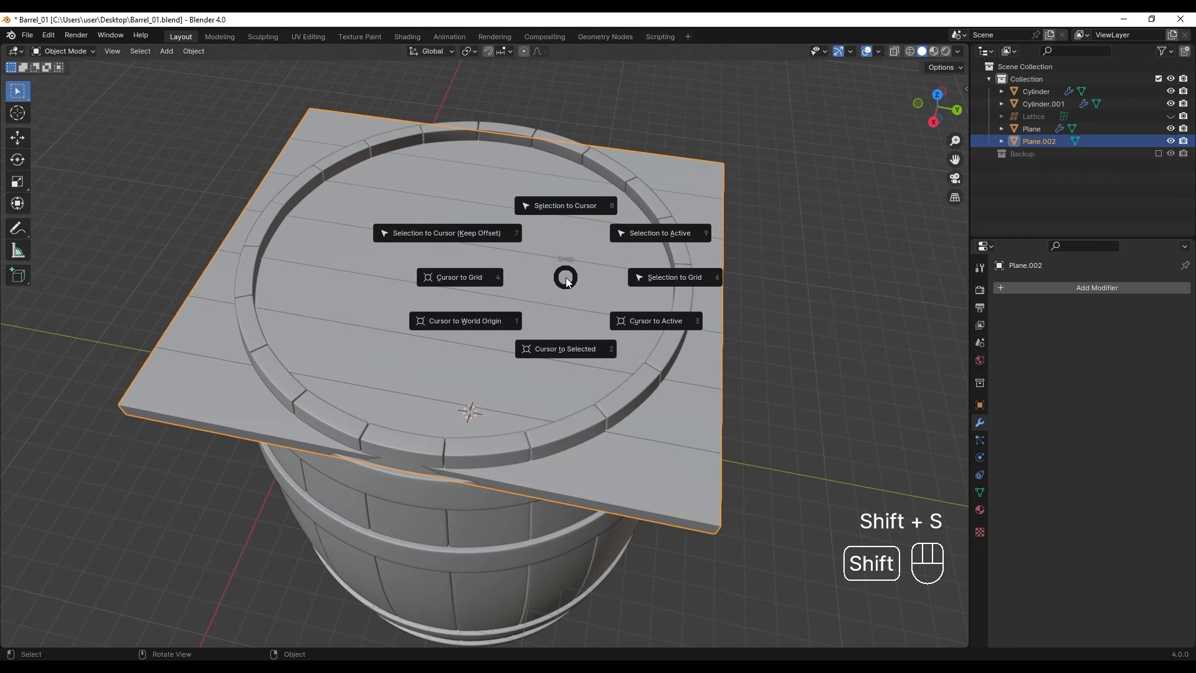
left_click(555, 214)
middle_click_drag(497, 413, 519, 327, "alt")
key("g")
key("z")
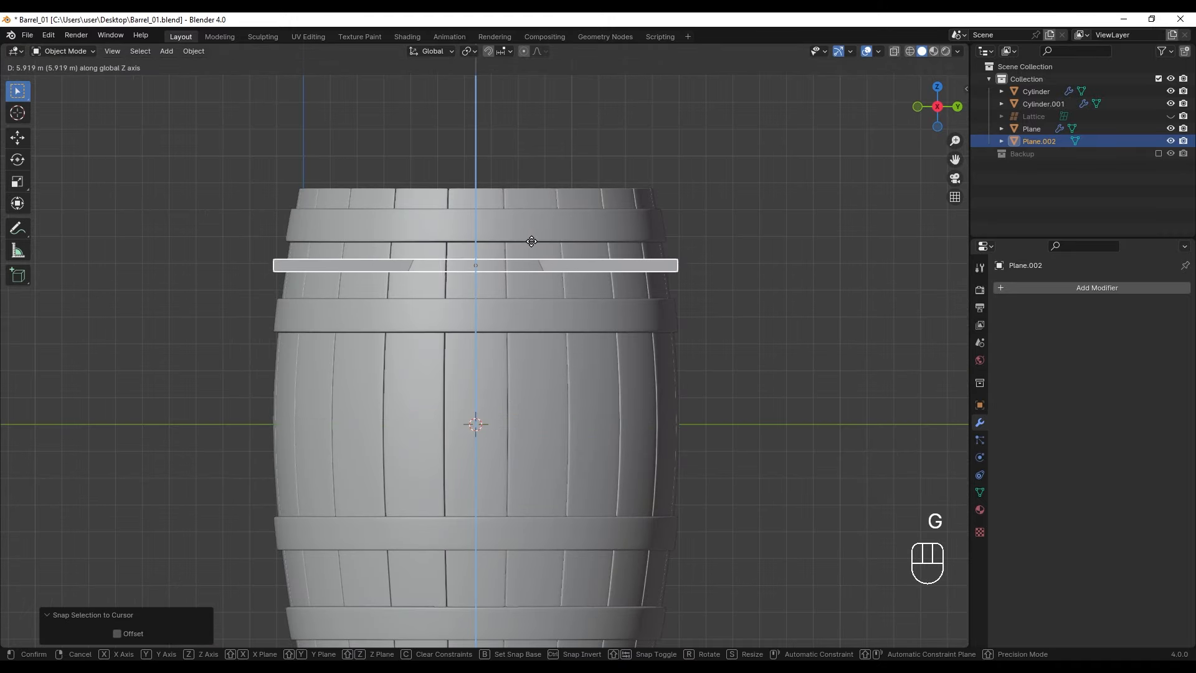
left_click(535, 108)
Add a cylinder mesh without caps at the 3D cursor in the barrel's centre.
middle_click_drag(515, 270, 538, 335)
key("shift+a")
mouse_move(537, 335)
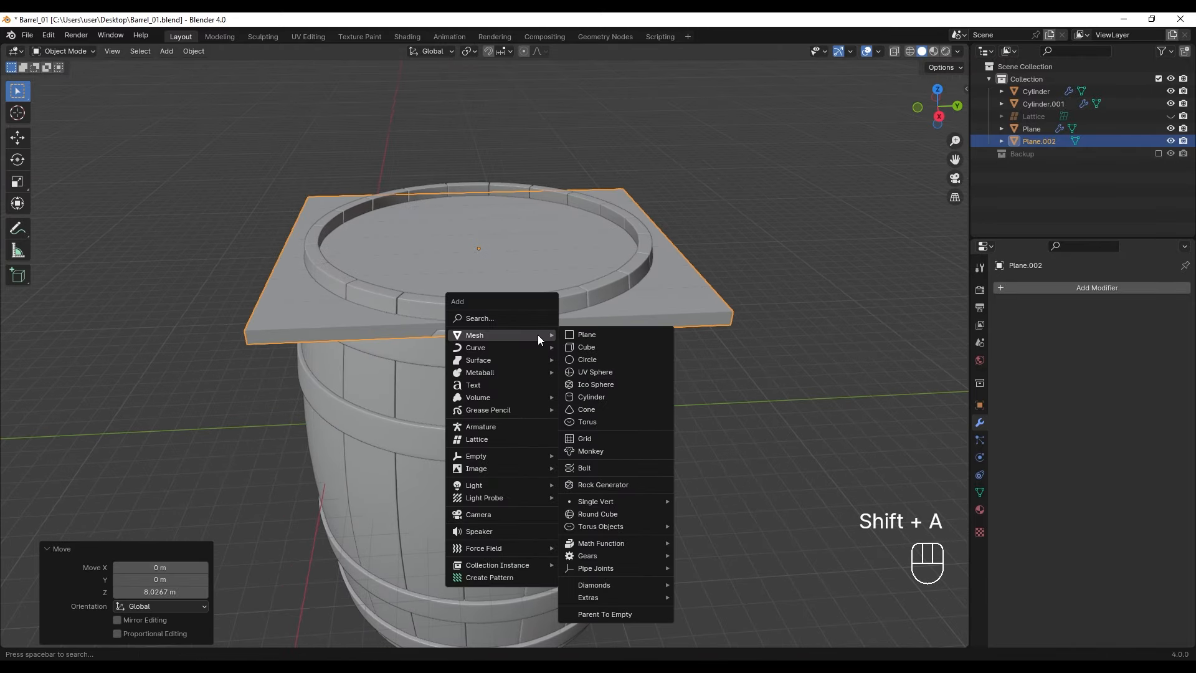
left_click(600, 398)
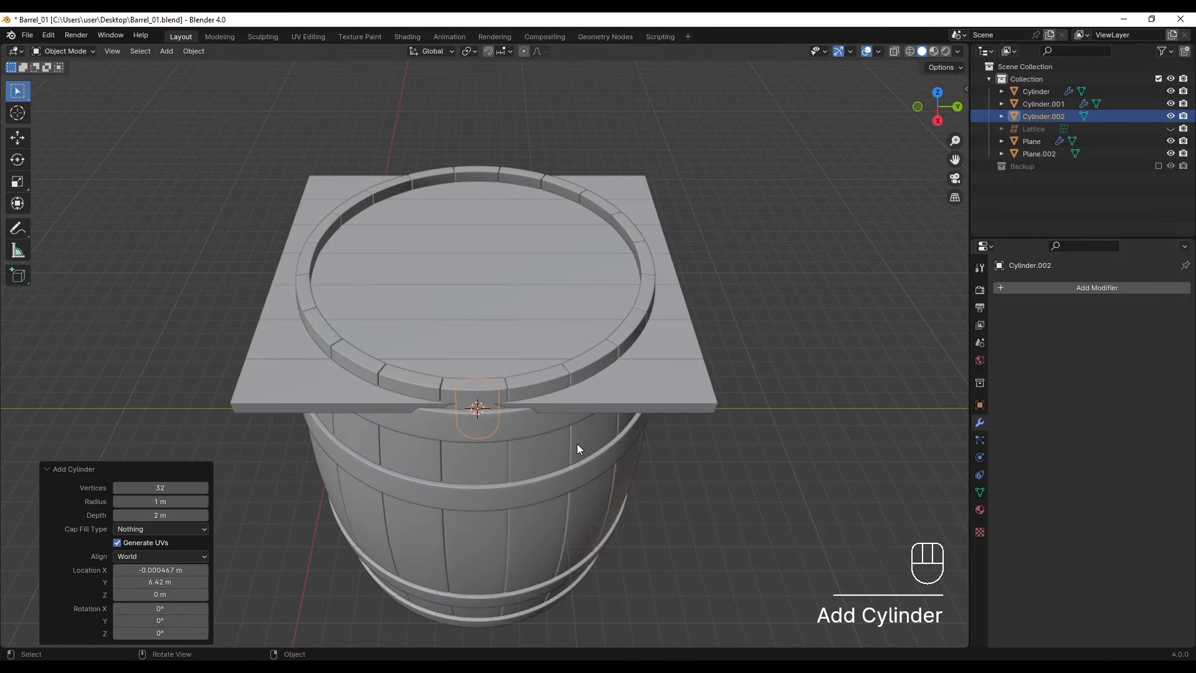
Scale up the new cylinder in two passes, the second by about 1.98, to nearly the barrel's width.
key("s")
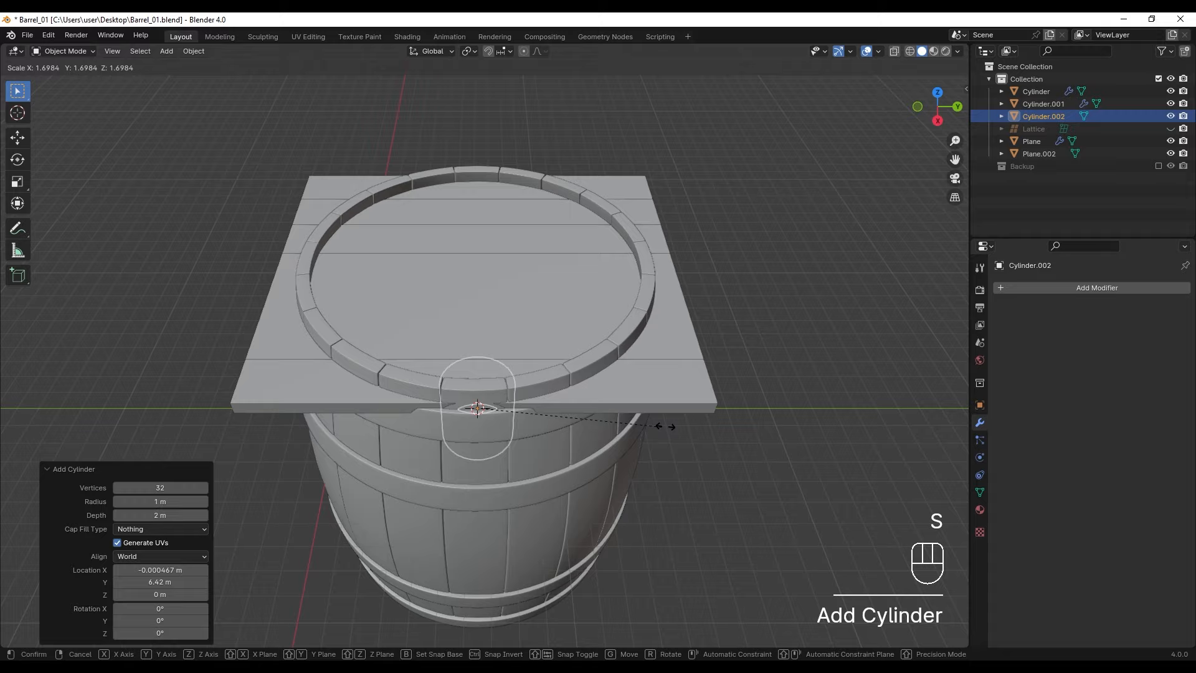
left_click(854, 398)
key("s")
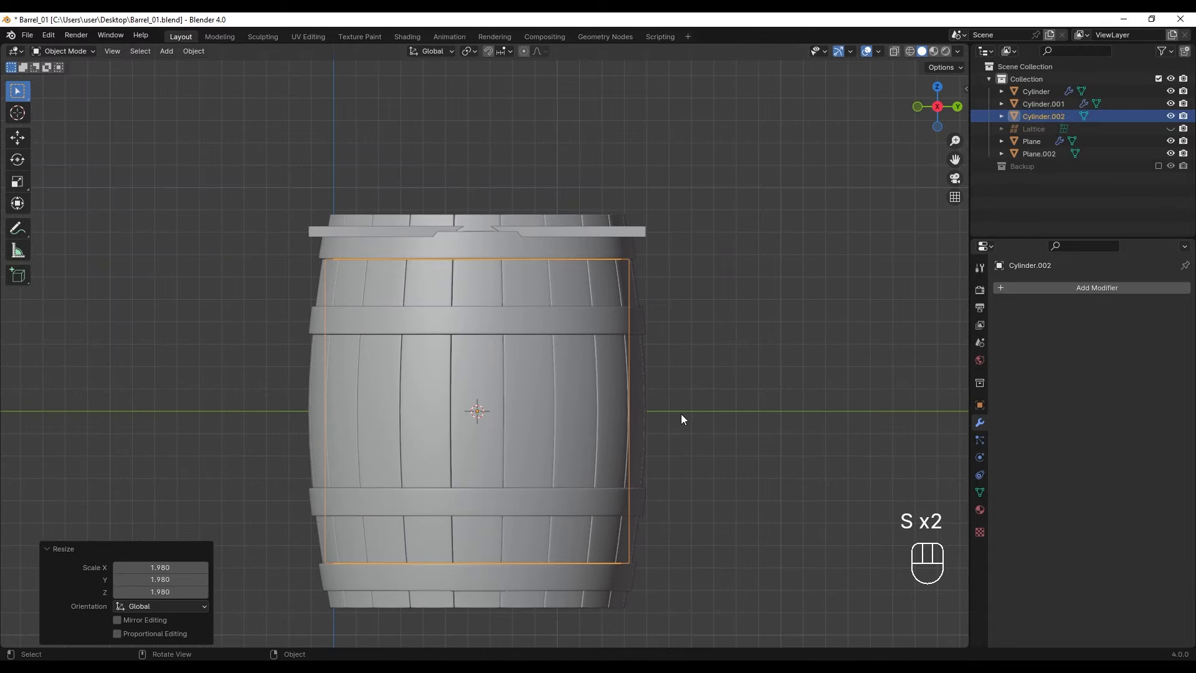
Raise the open cylinder about 6.07 m along Z so it passes through the plank panel.
left_click(682, 414)
key("g")
left_click(581, 316)
Scale the open cylinder down slightly to fit the barrel's wall as seen from above, and isolate it with the plank panel.
middle_click_drag(582, 316, 564, 426)
key("shift+z")
scroll(528, 403, "up", 1)
key("s")
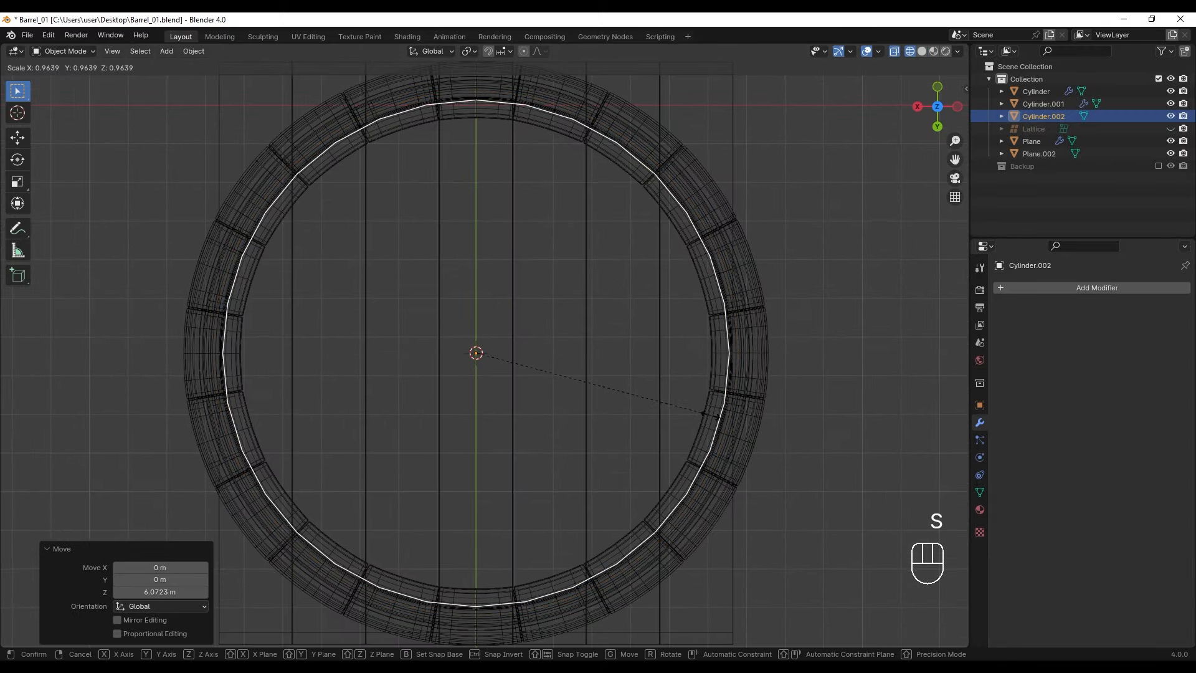
left_click(641, 418)
middle_click_drag(641, 418, 690, 372)
Extrude all of the cylinder's faces outward along their normals by about 0.699 m to form a thick ring.
left_click(635, 222)
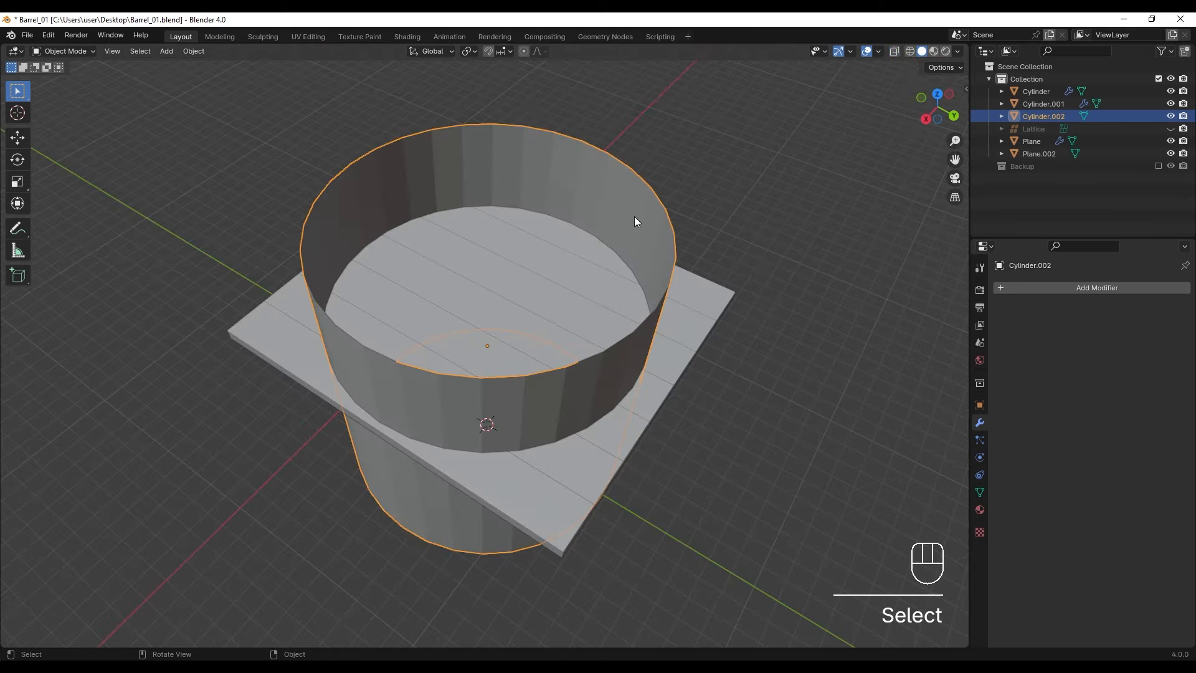
key("Tab")
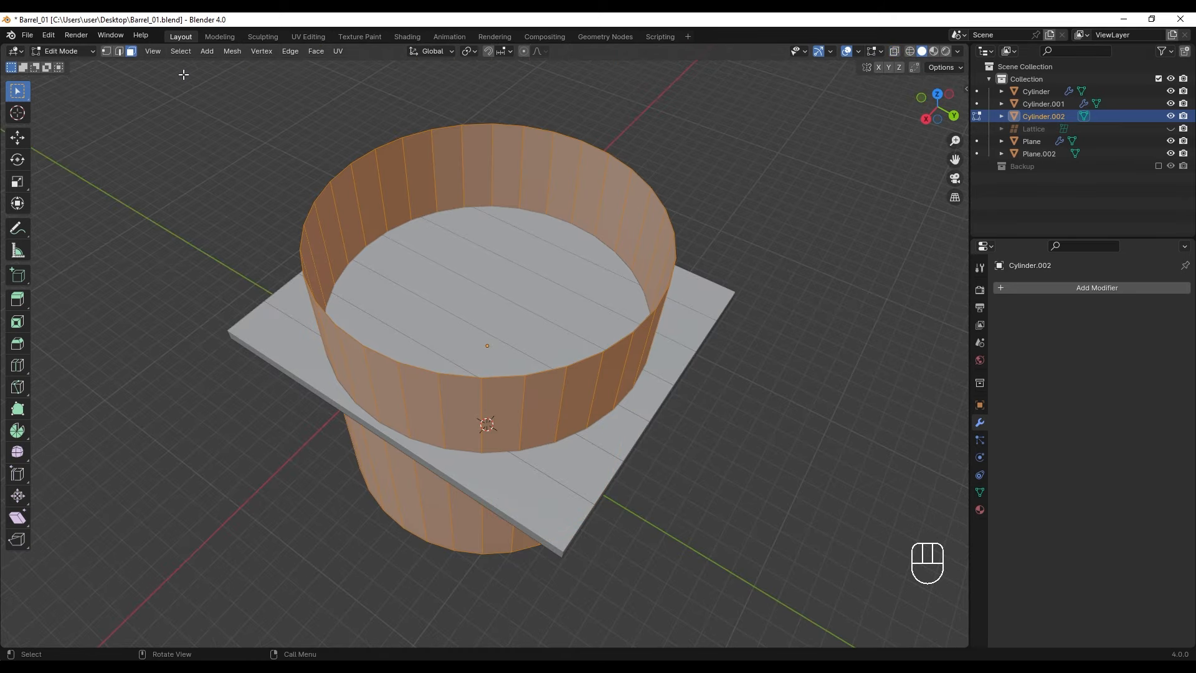
right_click(617, 224)
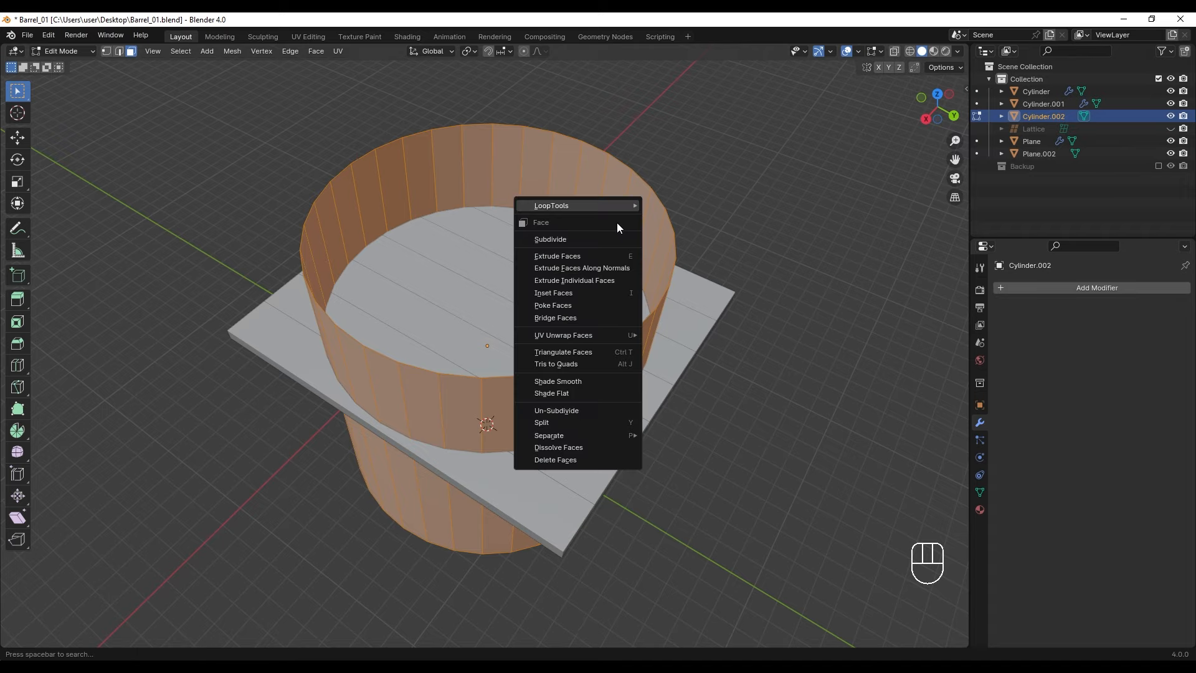
left_click(618, 266)
key("shift")
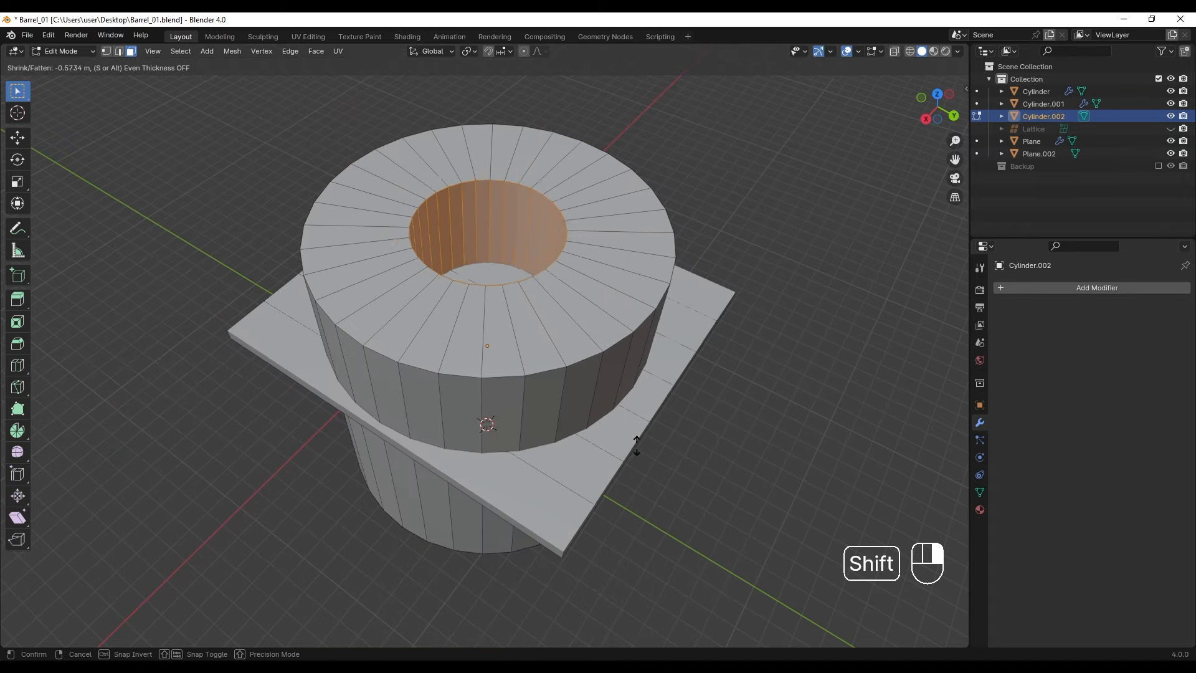
left_click(648, 289)
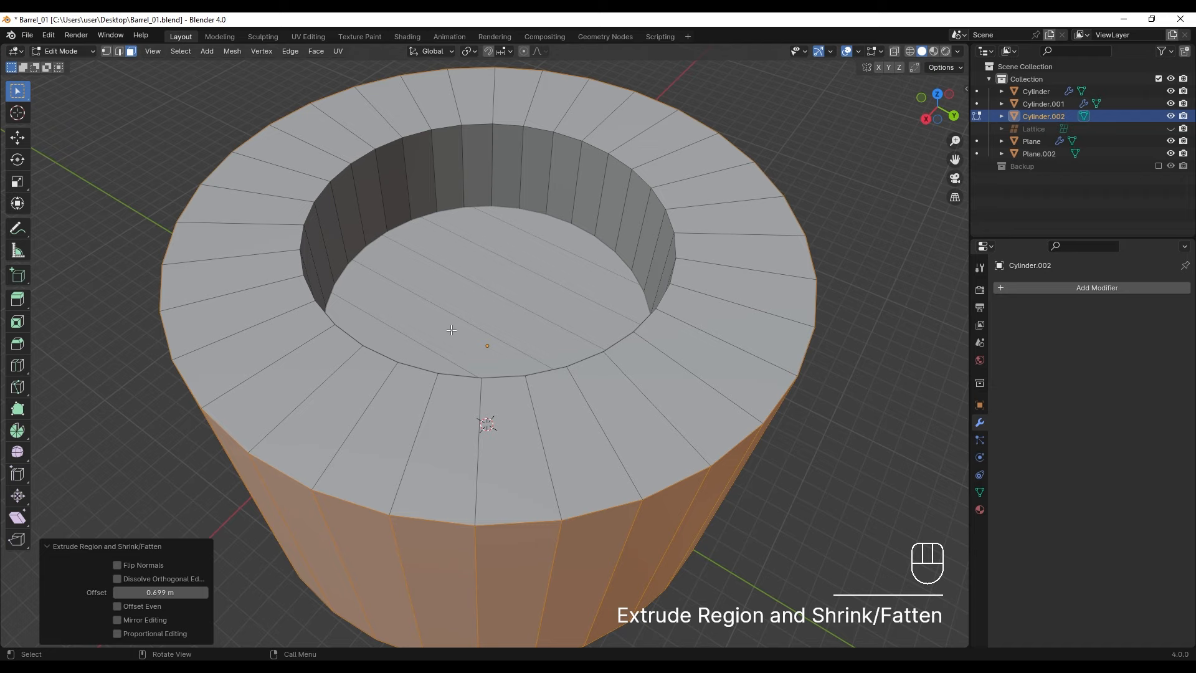
key("Tab")
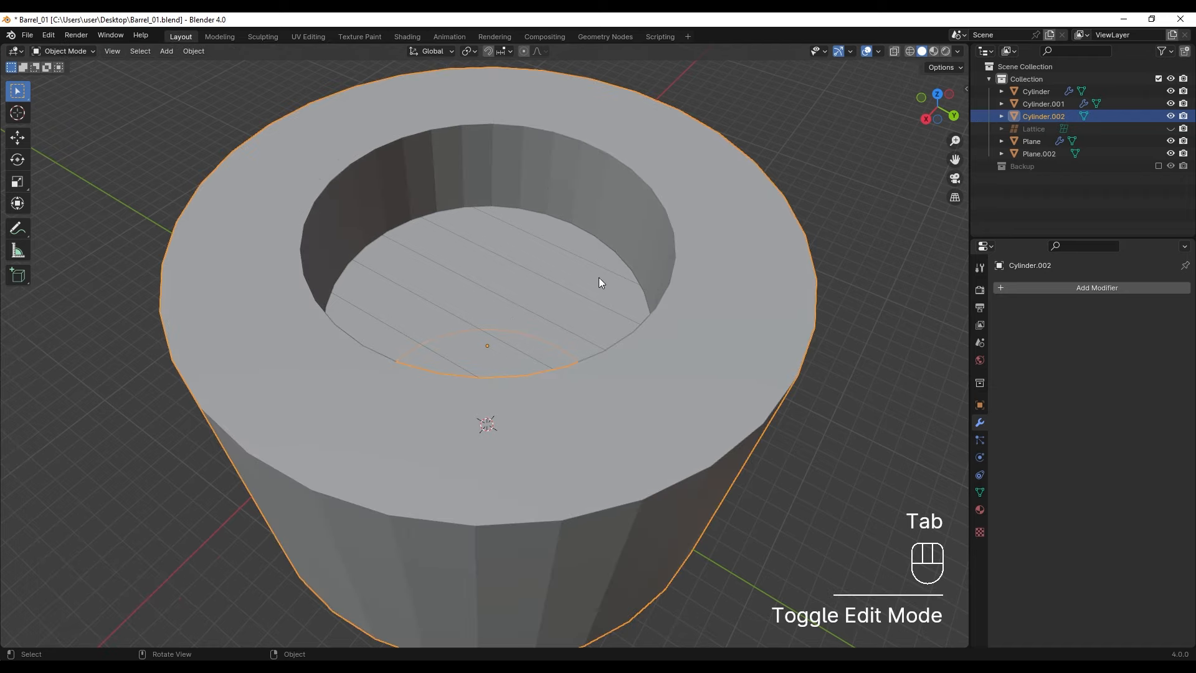
Cut the plank panel to a round lid with a Boolean Difference modifier using the ring, and apply the modifier.
left_click(525, 261)
left_click(1048, 288)
type("boo")
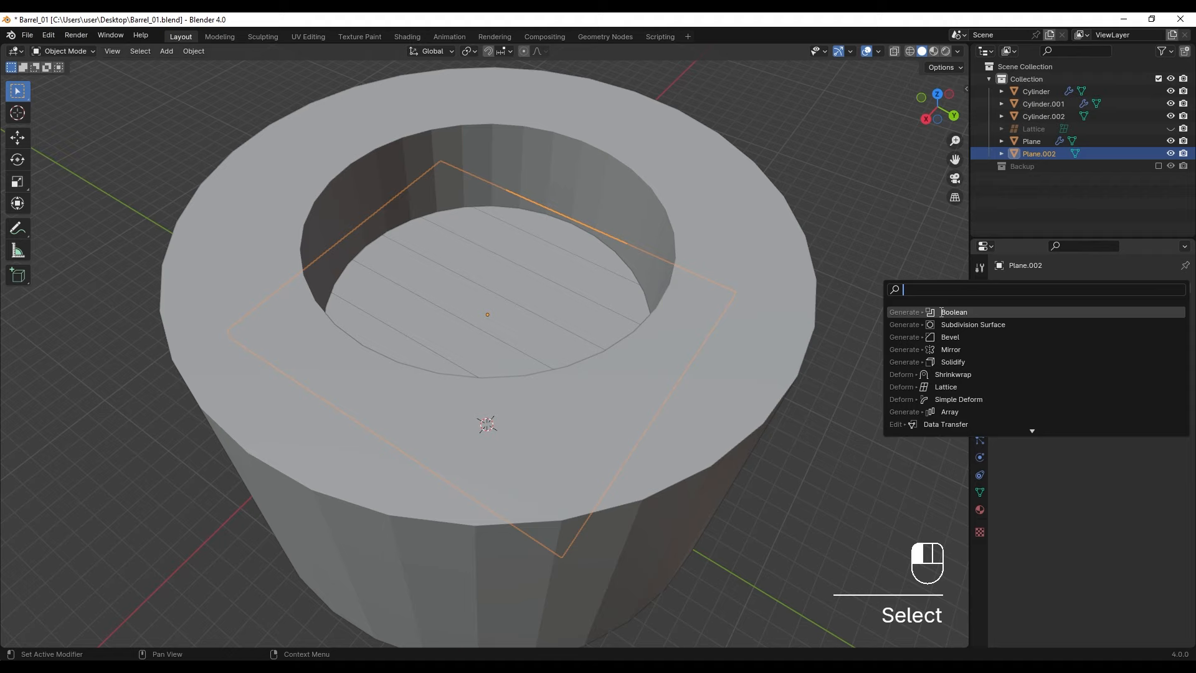
key("Return")
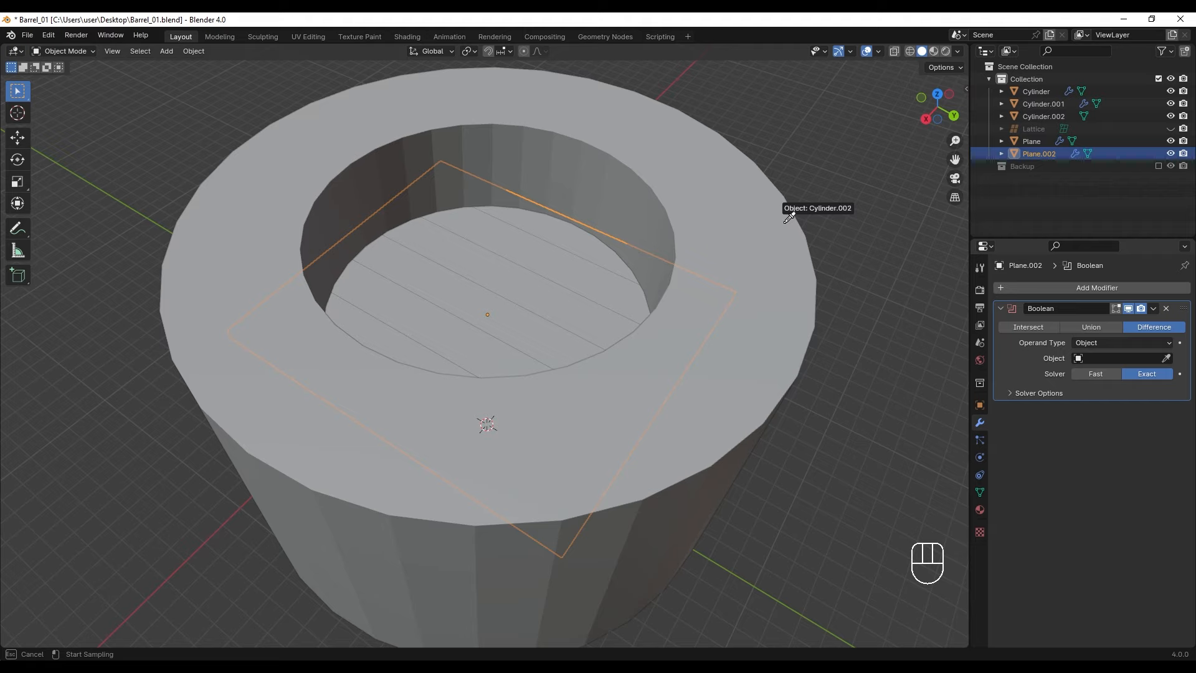
left_click(789, 218)
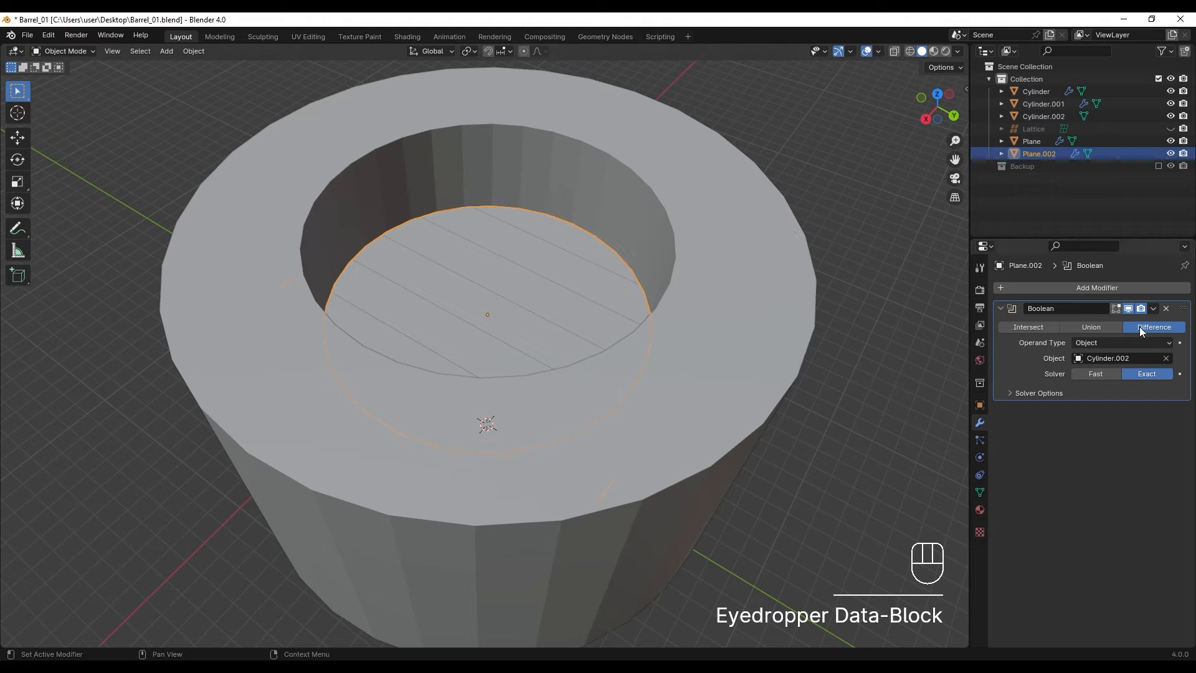
left_click(1154, 308)
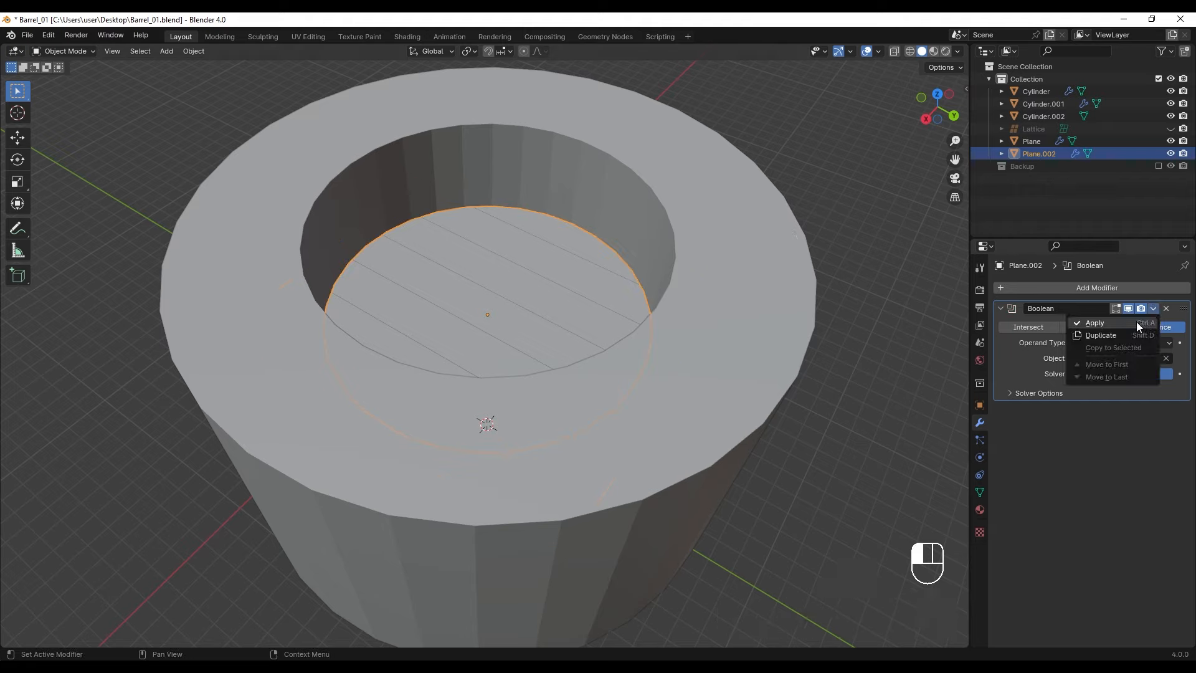
left_click(1137, 322)
Delete the ring-shaped cutter cylinder.
left_click(834, 251)
left_click(770, 256)
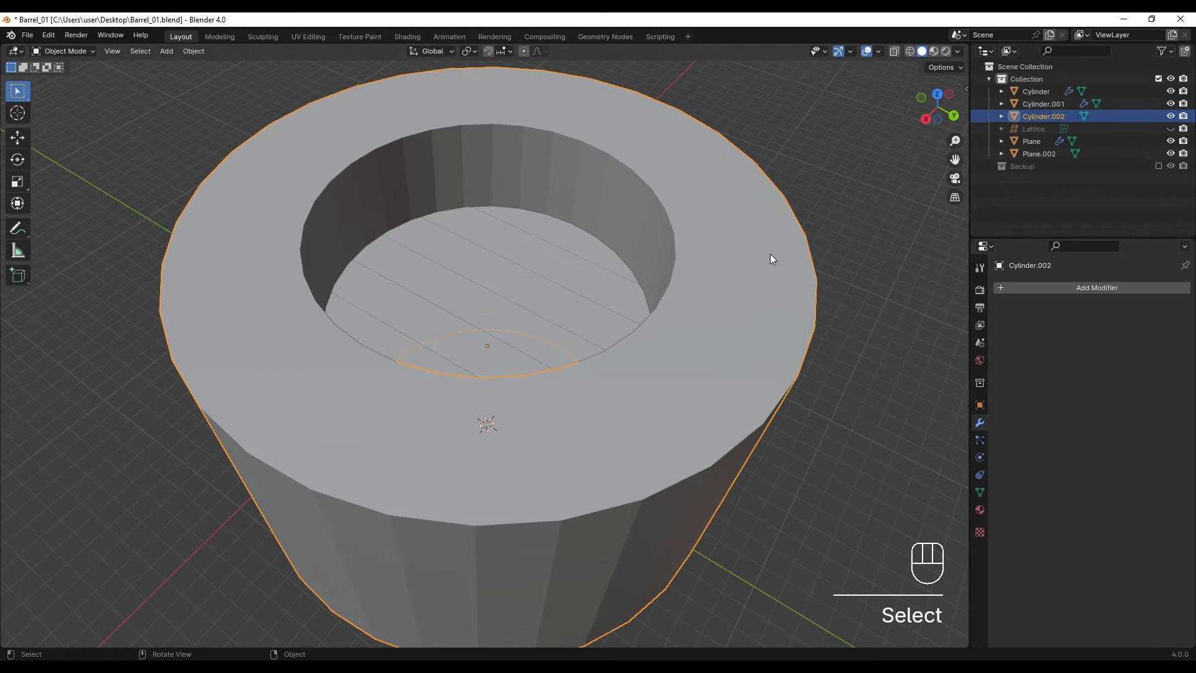
key("Delete")
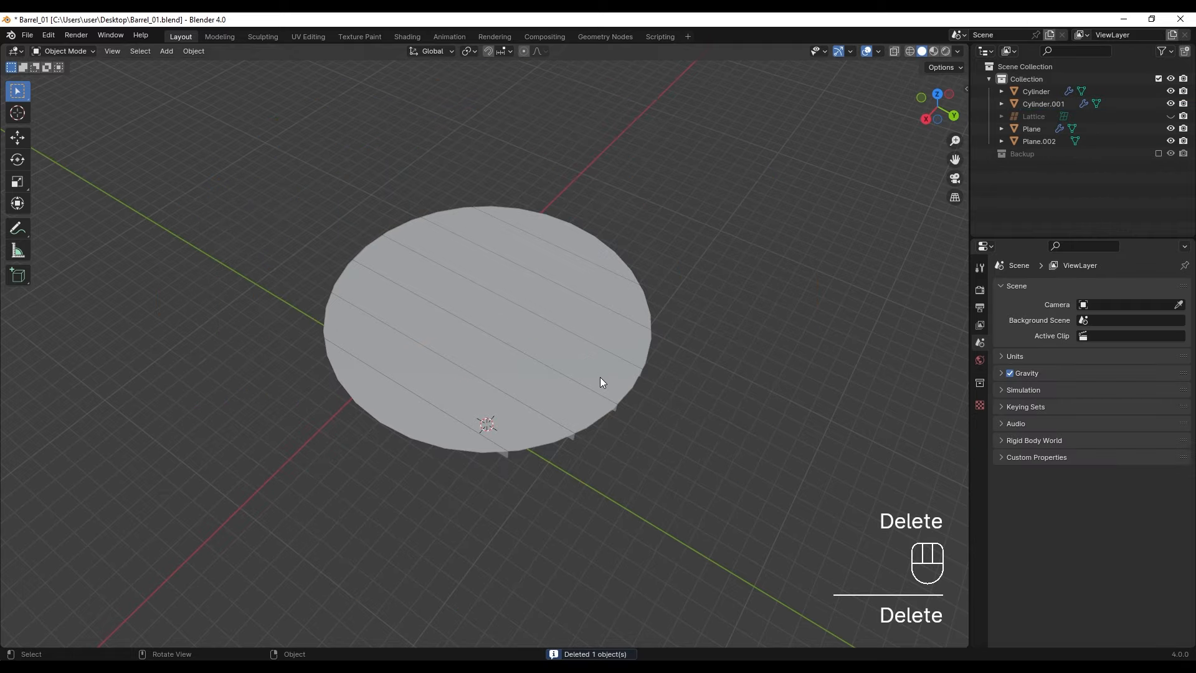
Edit the round lid's mesh and connect the two pairs of opposite rim vertices across its lowest plank in top view.
middle_click_drag(600, 376, 326, 394, "ctrl")
key("Tab")
left_click(324, 391)
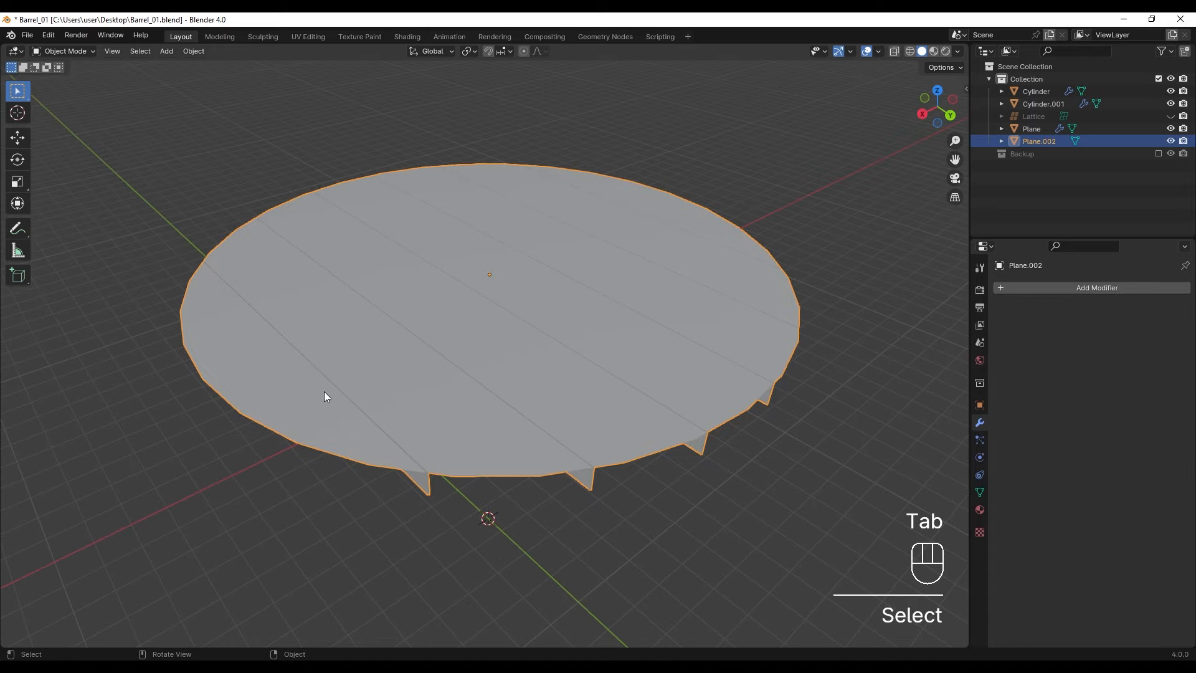
key("Tab")
scroll(481, 414, "up", 4)
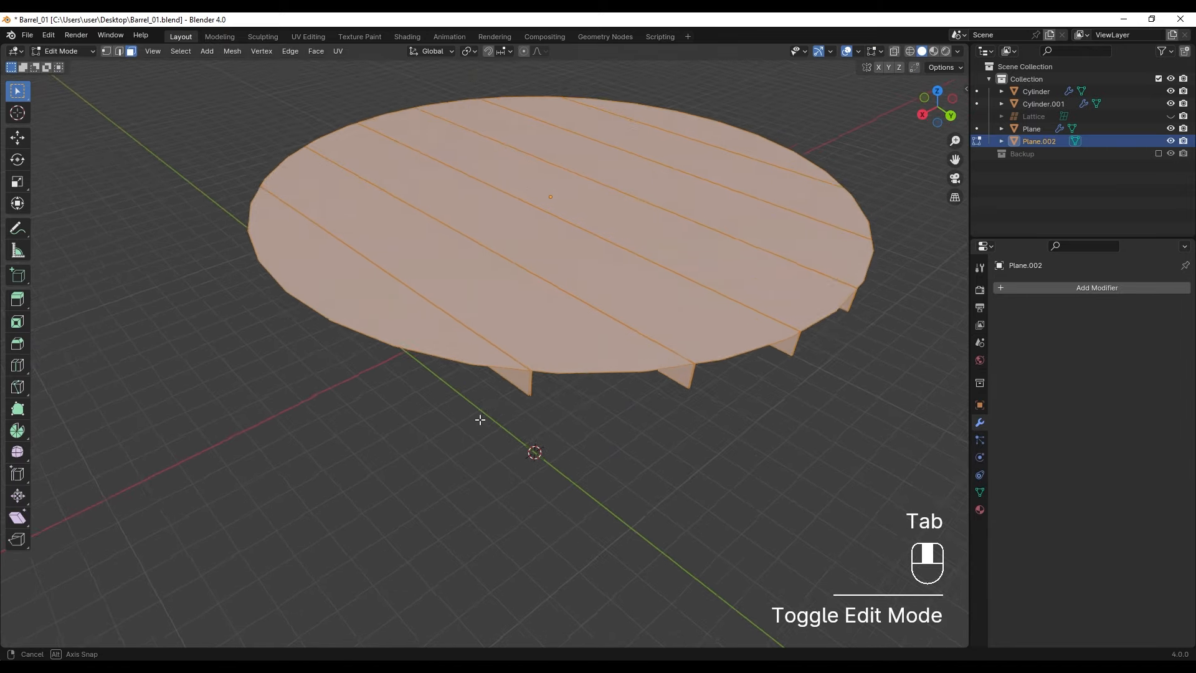
key("1")
left_click(473, 430, "shift")
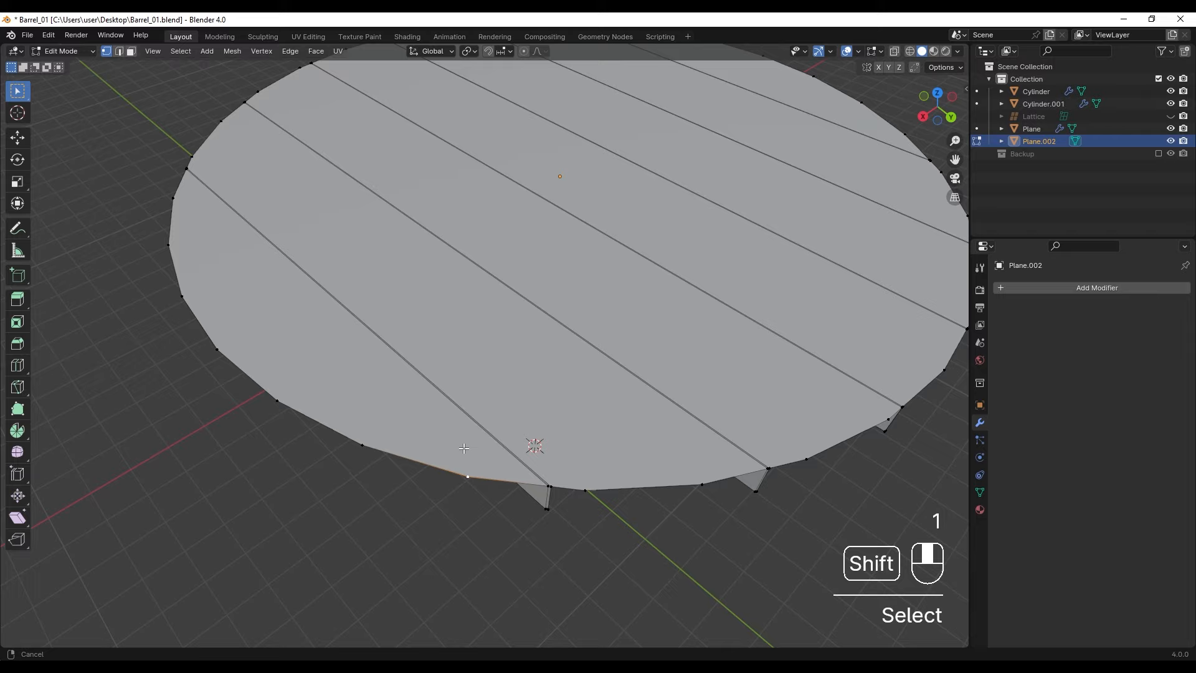
left_click(478, 447)
key("KP_7")
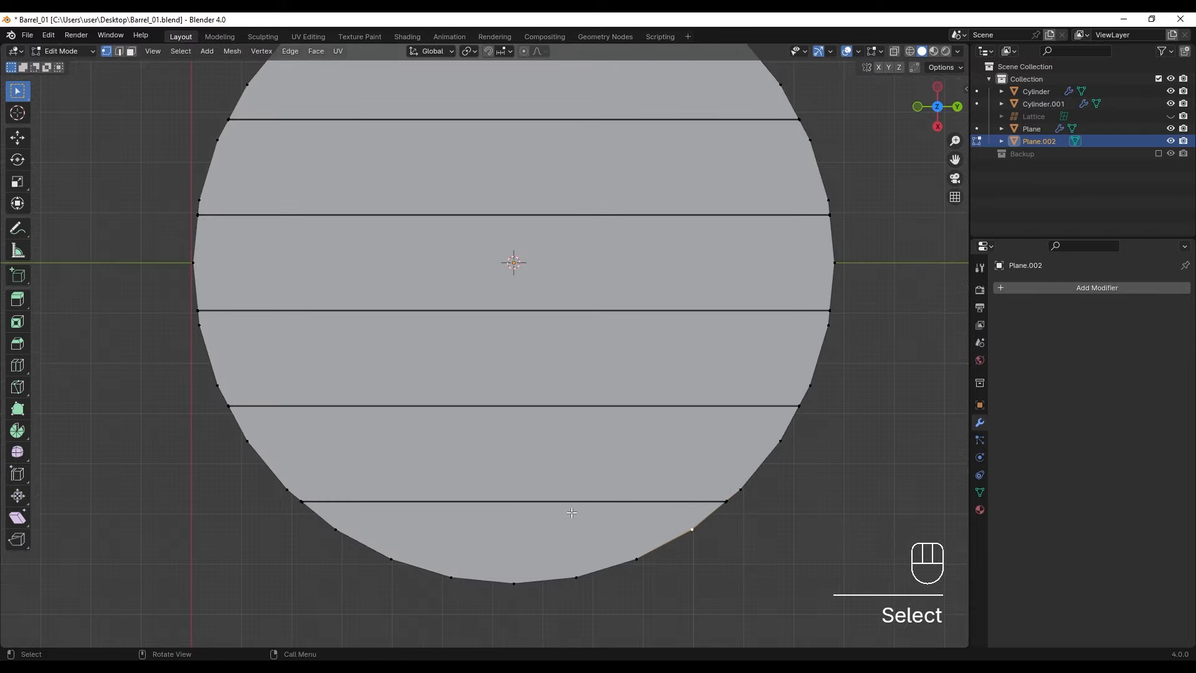
middle_click_drag(609, 512, 596, 486, "shift")
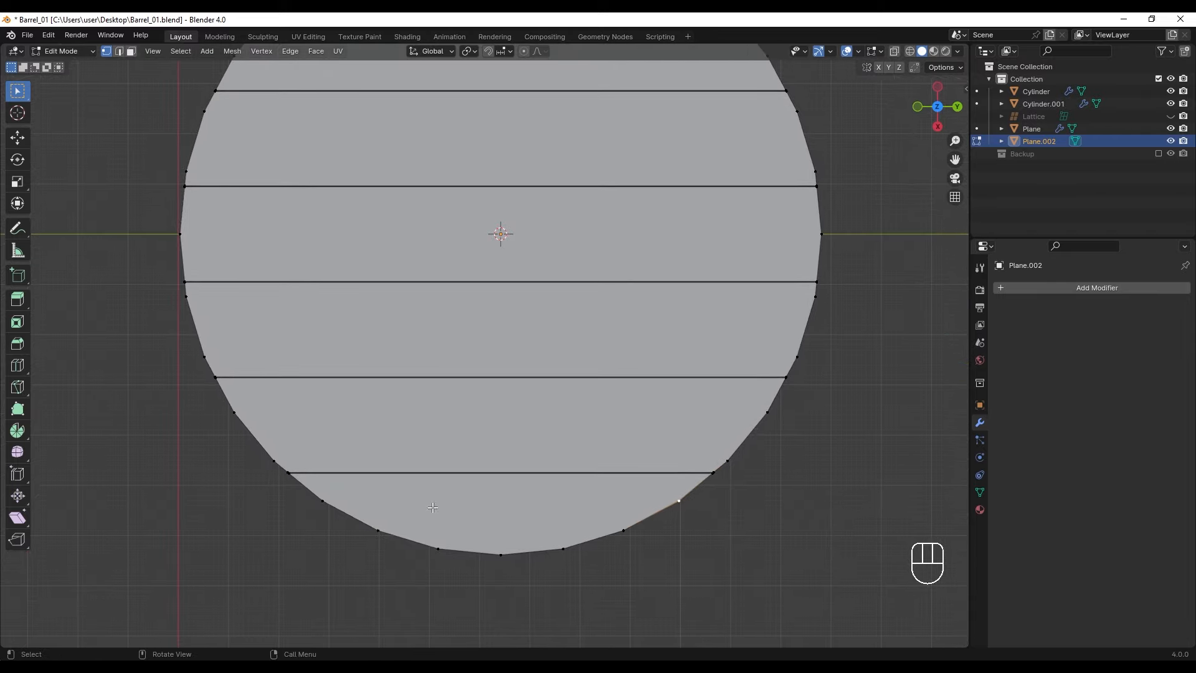
key("j")
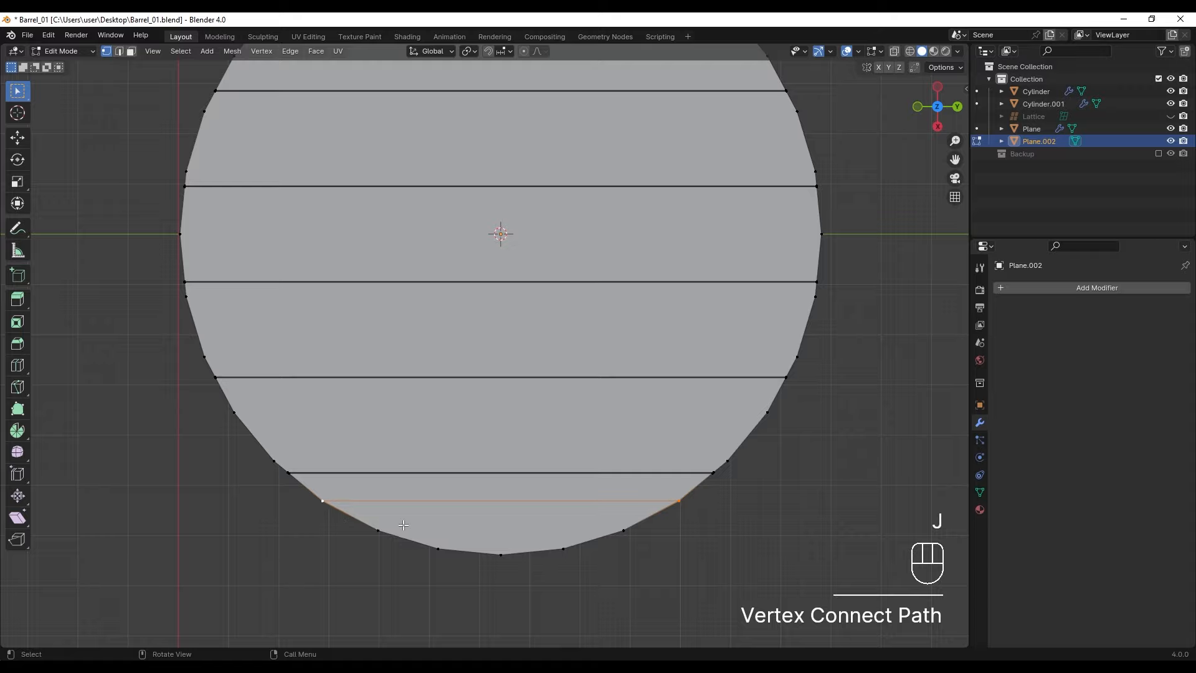
left_click(382, 528)
key("j")
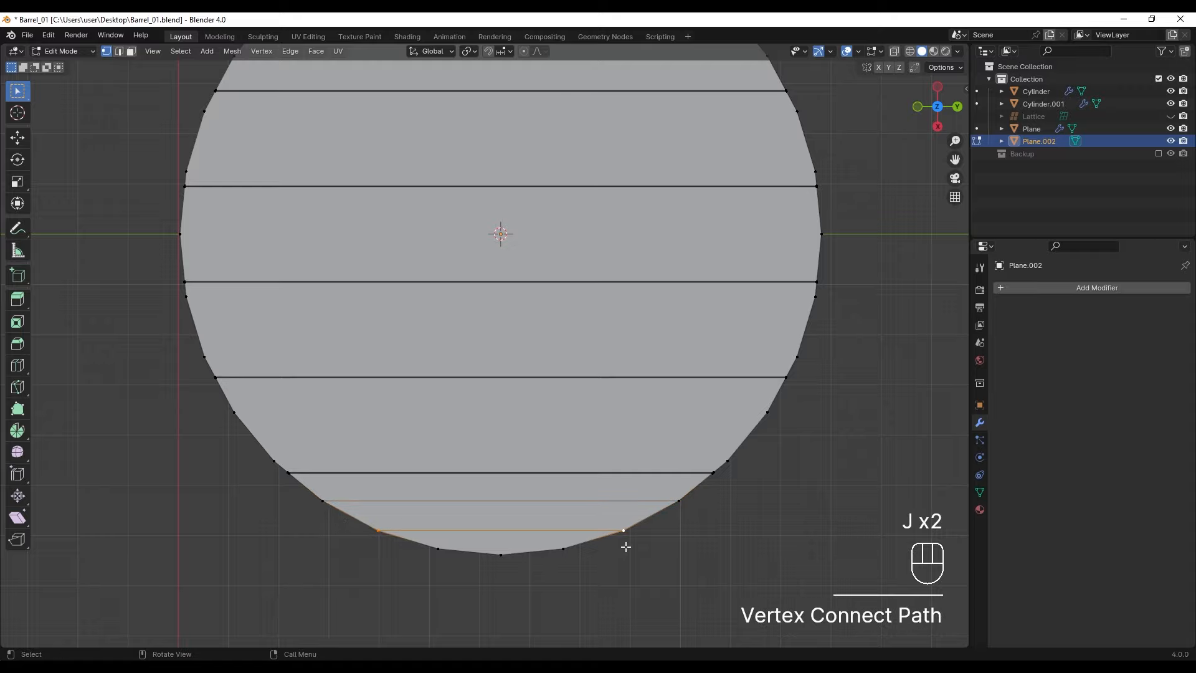
Connect the two pairs of opposite rim vertices across the lid's second-lowest plank.
left_click(236, 411)
left_click(766, 412, "shift")
key("j")
left_click(727, 459)
left_click(276, 456, "shift")
key("j")
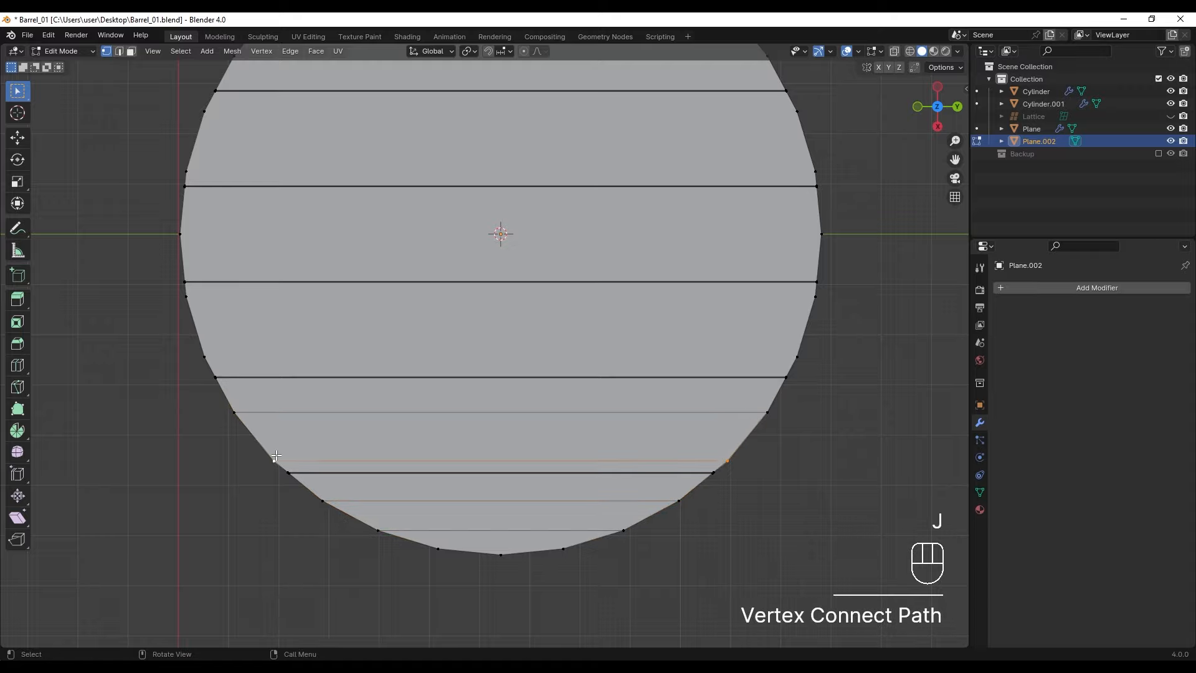
Connect the opposite rim vertices across the plank just below the middle one and across the middle plank.
middle_click_drag(276, 456, 266, 531, "shift")
left_click_drag(155, 364, 876, 387)
key("j")
left_click_drag(151, 299, 865, 325)
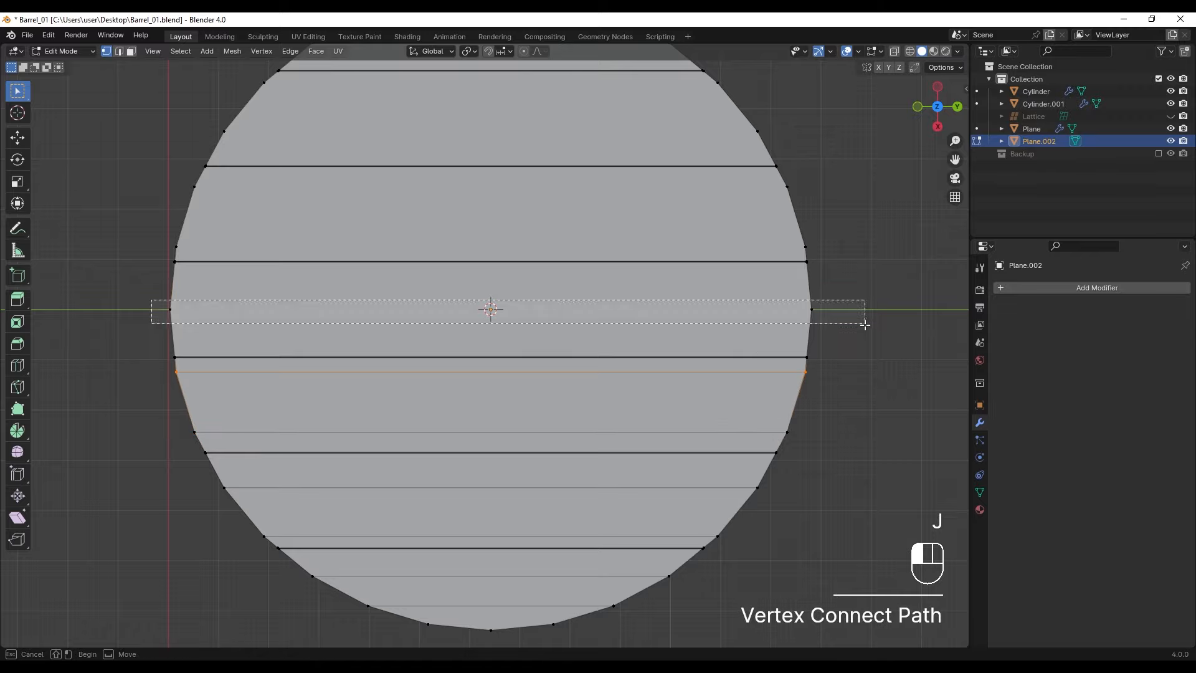
key("j")
Connect the two pairs of opposite rim vertices across the plank just above the middle one.
middle_click_drag(147, 236, 149, 264, "shift")
left_click_drag(150, 264, 838, 283)
key("j")
left_click_drag(172, 209, 819, 237)
key("j")
Connect the two pairs of opposite rim vertices across the lid's second-highest plank.
middle_click_drag(200, 144, 202, 186, "shift")
left_click_drag(202, 185, 780, 214)
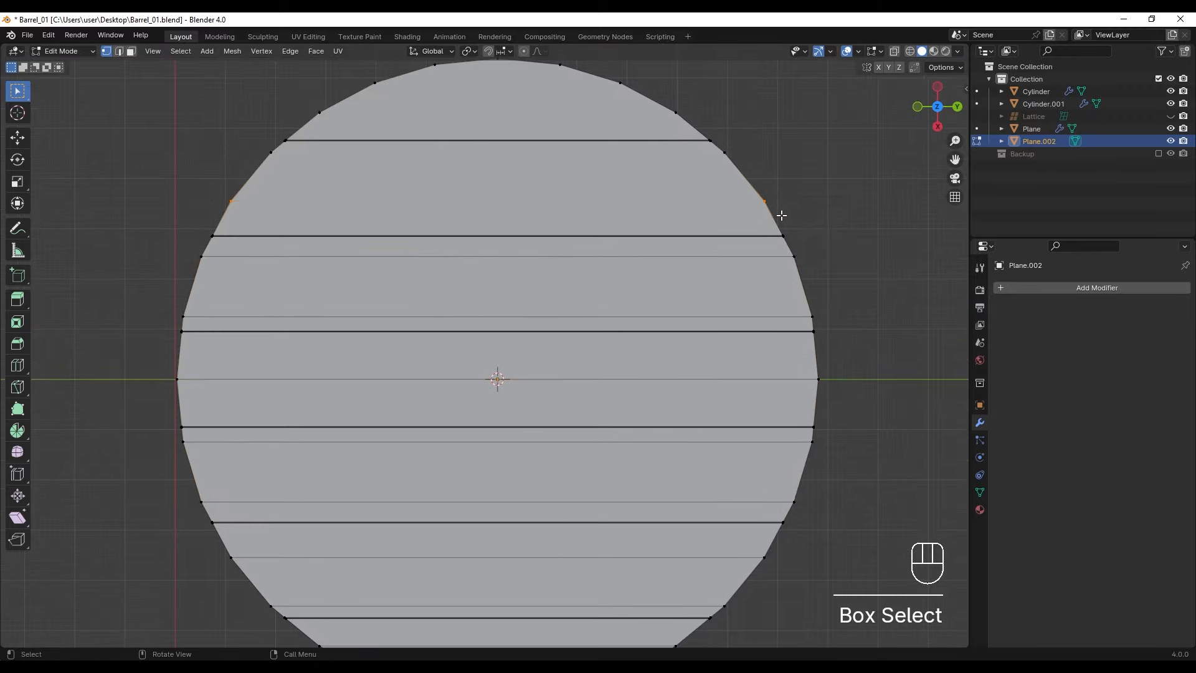
key("j")
left_click_drag(742, 166, 253, 141)
key("j")
Connect the two pairs of opposite rim vertices across the lid's uppermost plank.
middle_click_drag(301, 103, 301, 178, "shift")
left_click_drag(301, 178, 705, 197)
key("j")
left_click_drag(621, 160, 349, 165)
key("j")
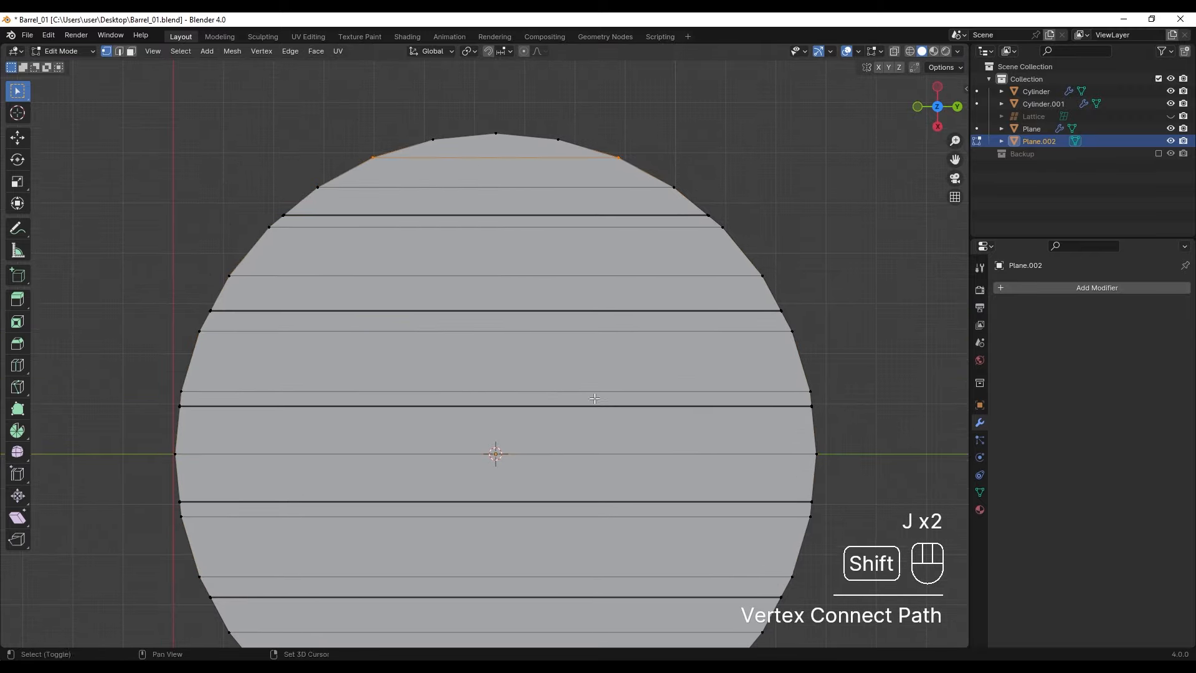
Knife-cut the lid straight through its centre, crossing all planks between the two end vertices, with cut through enabled.
middle_click_drag(592, 395, 609, 265, "shift")
scroll(604, 312, "down", 1)
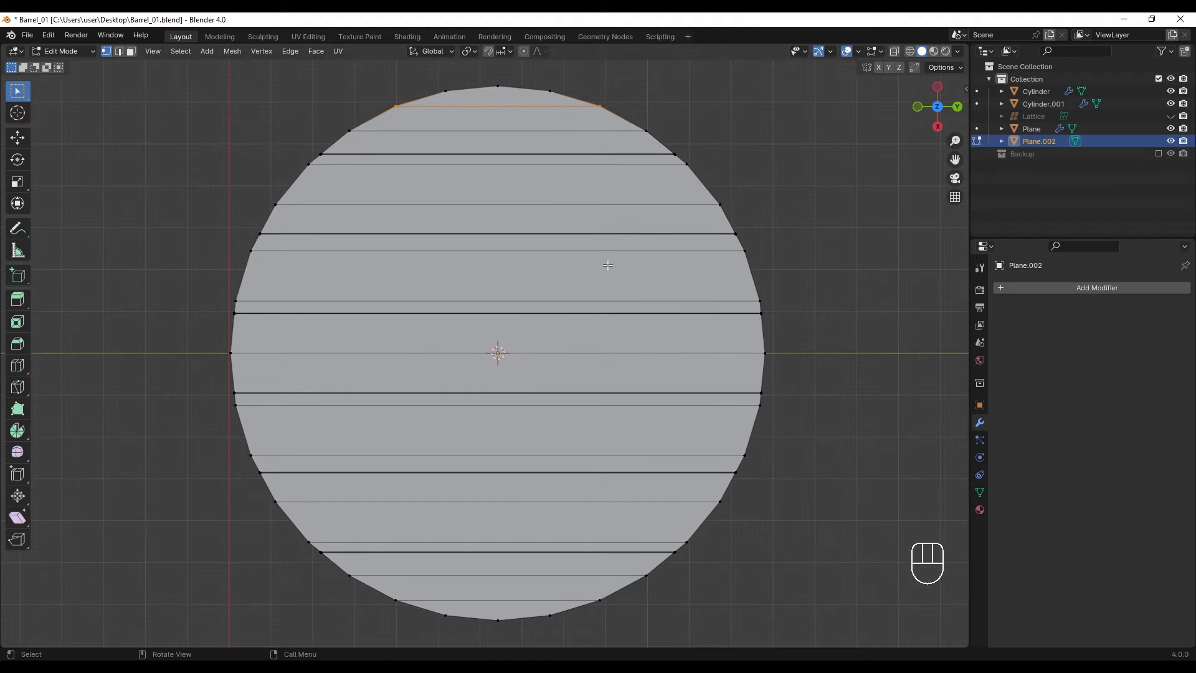
key("k")
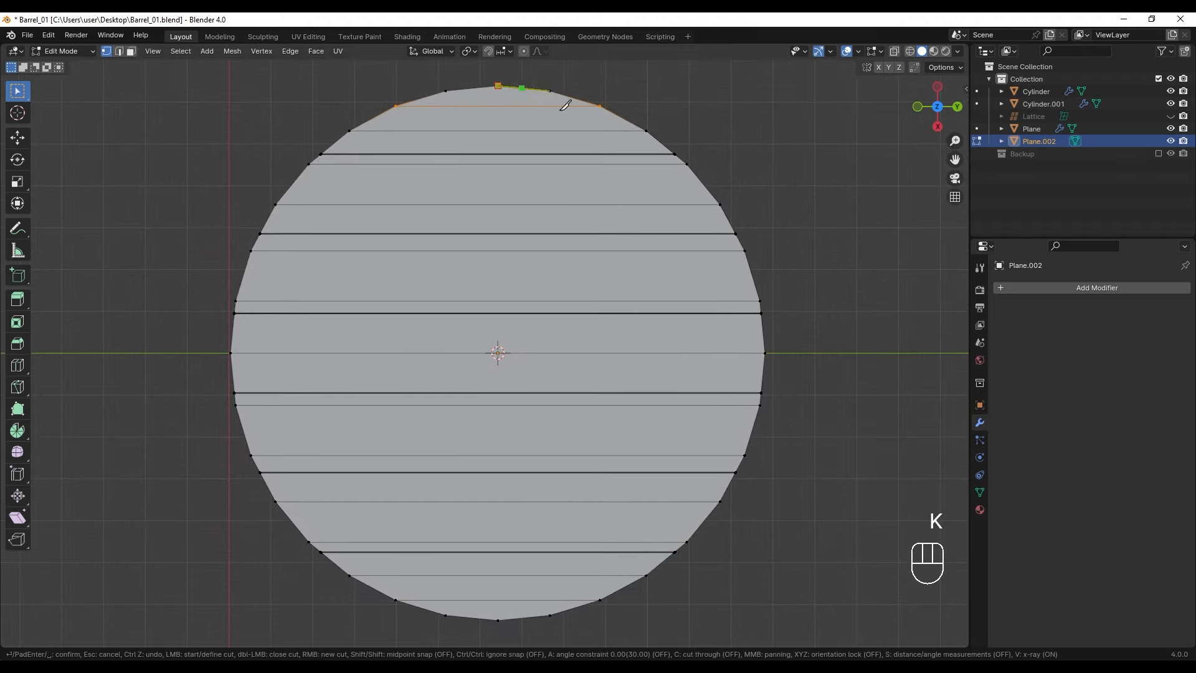
key("c")
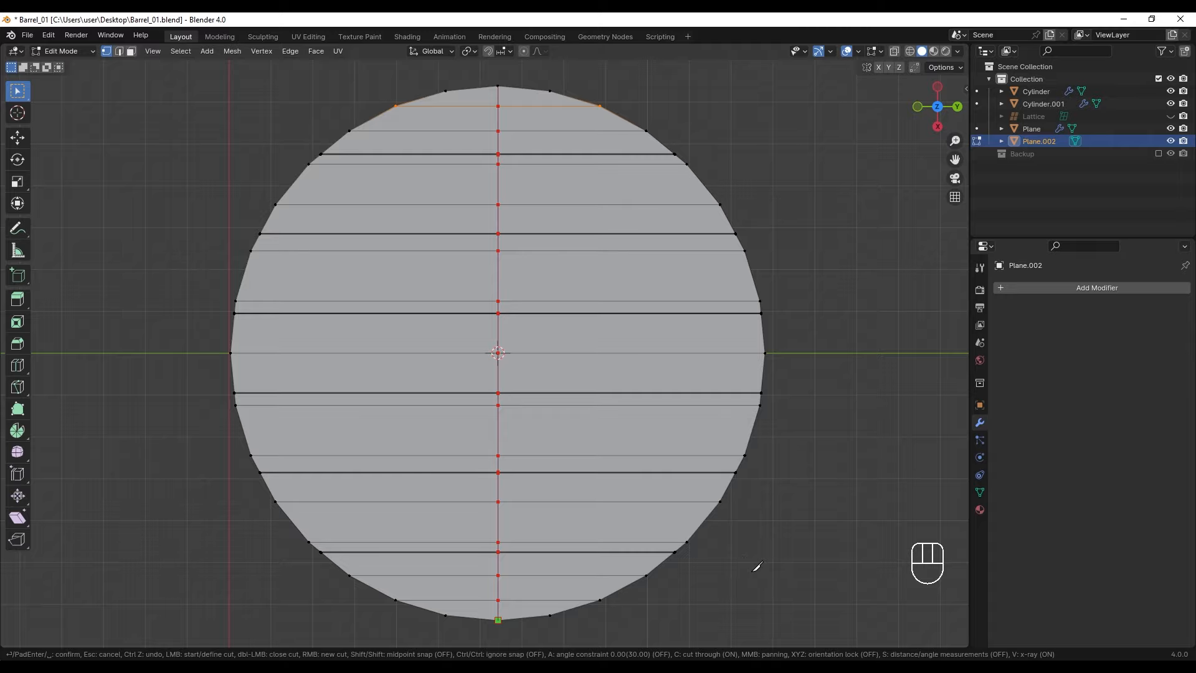
key("Return")
middle_click_drag(903, 562, 621, 458)
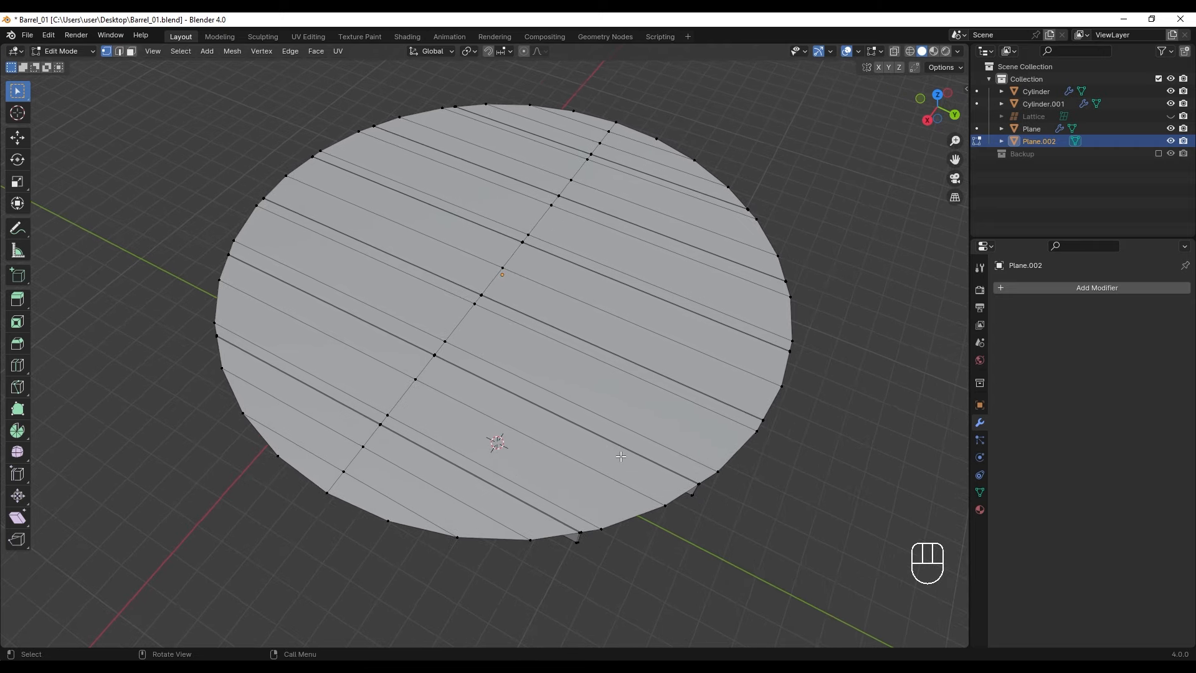
Add a Bevel modifier to the lid with 2 segments and an amount of about 0.031 m.
key("Tab")
left_click(1108, 289)
mouse_move(1022, 315)
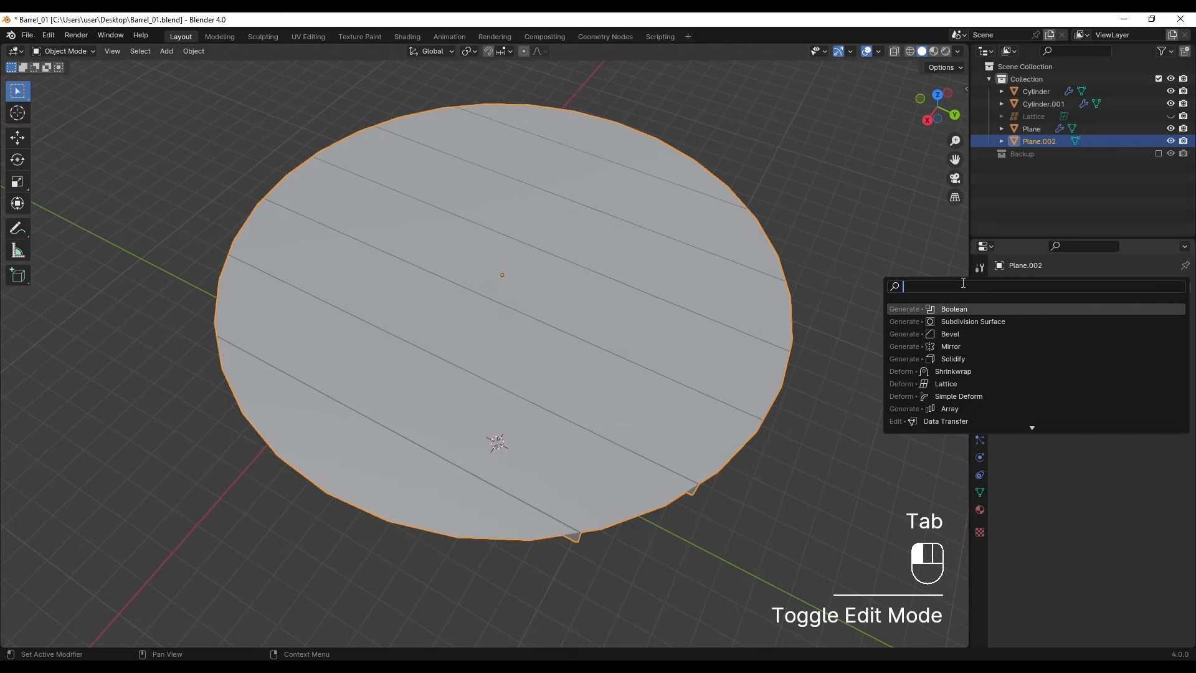
left_click(959, 333)
middle_click_drag(710, 368, 629, 364, "shift")
left_click(1170, 373)
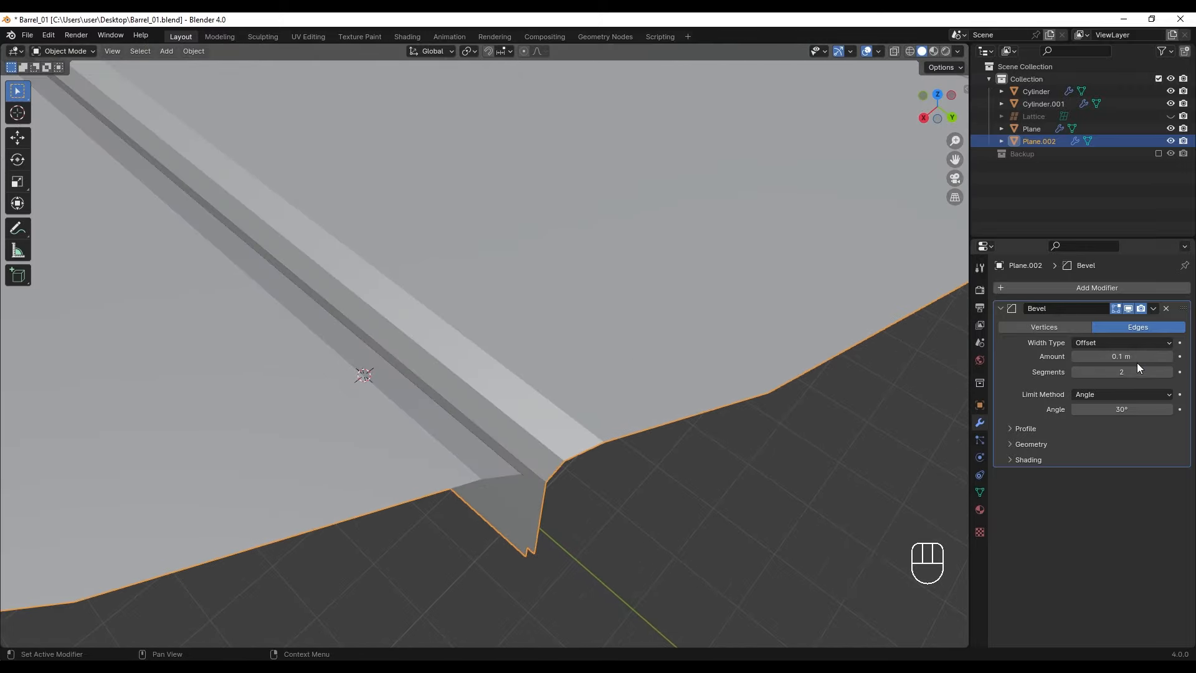
left_click_drag(1122, 356, 1094, 356, "shift")
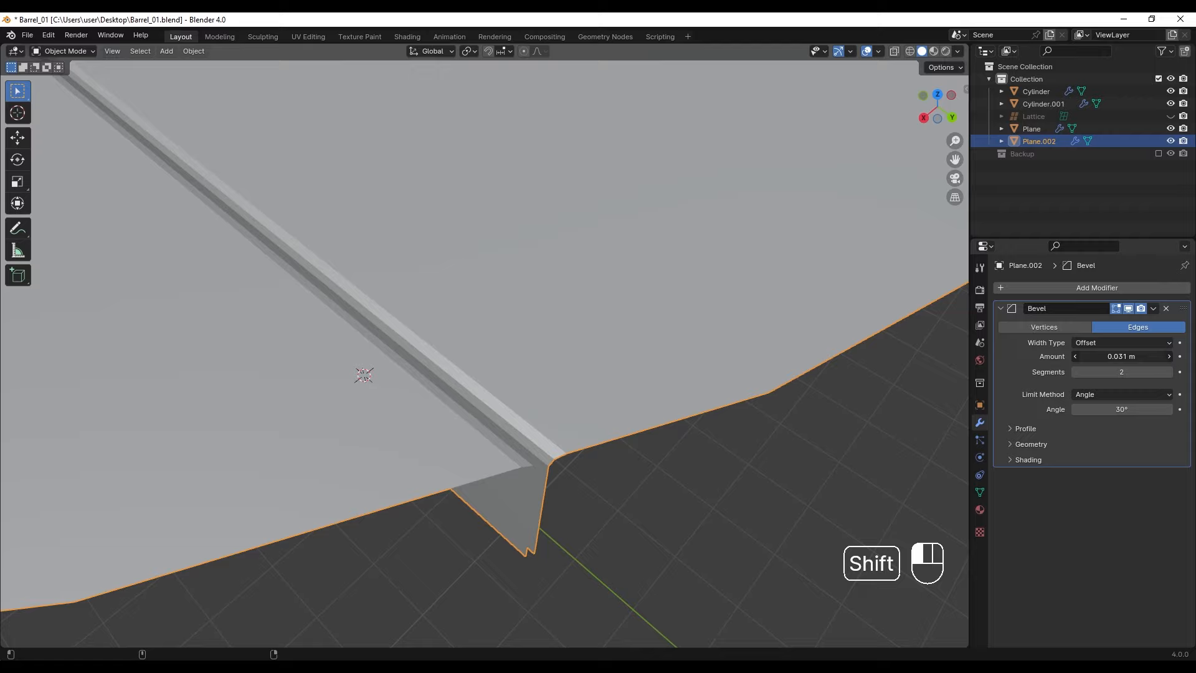
Add a Subdivision Surface modifier to the lid with viewport level 2.
middle_click_drag(685, 349, 722, 403, "shift")
left_click(1001, 308)
left_click(1025, 291)
left_click(967, 293)
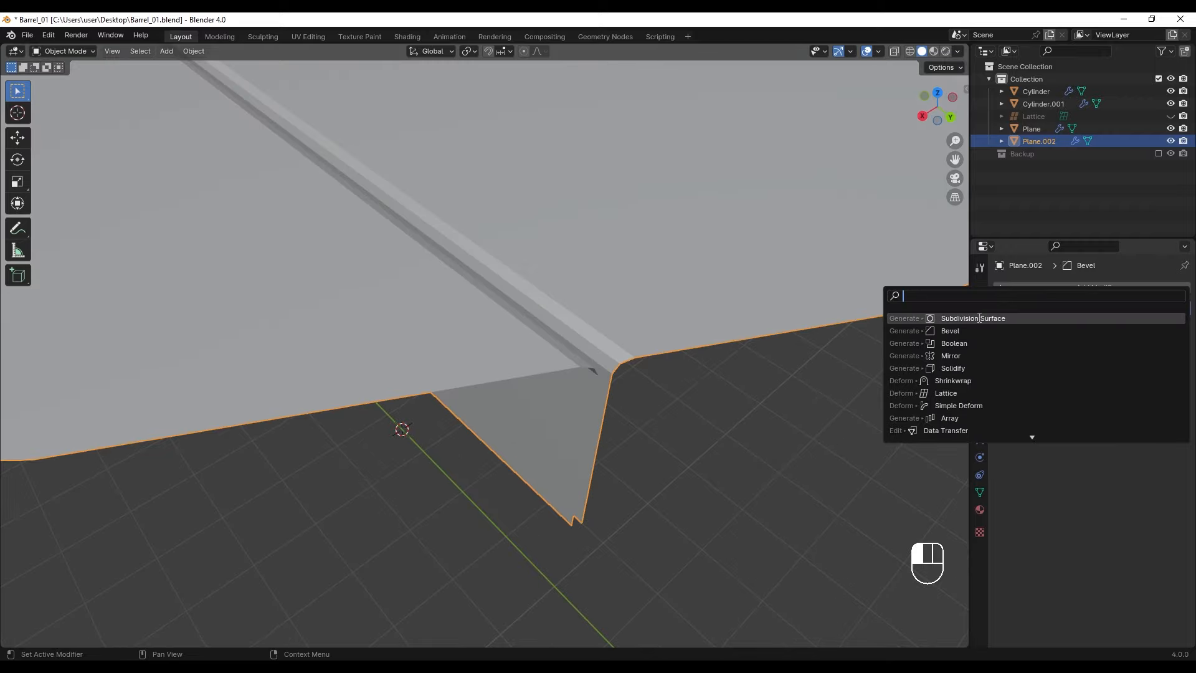
left_click(988, 312)
left_click_drag(1084, 359, 1110, 360)
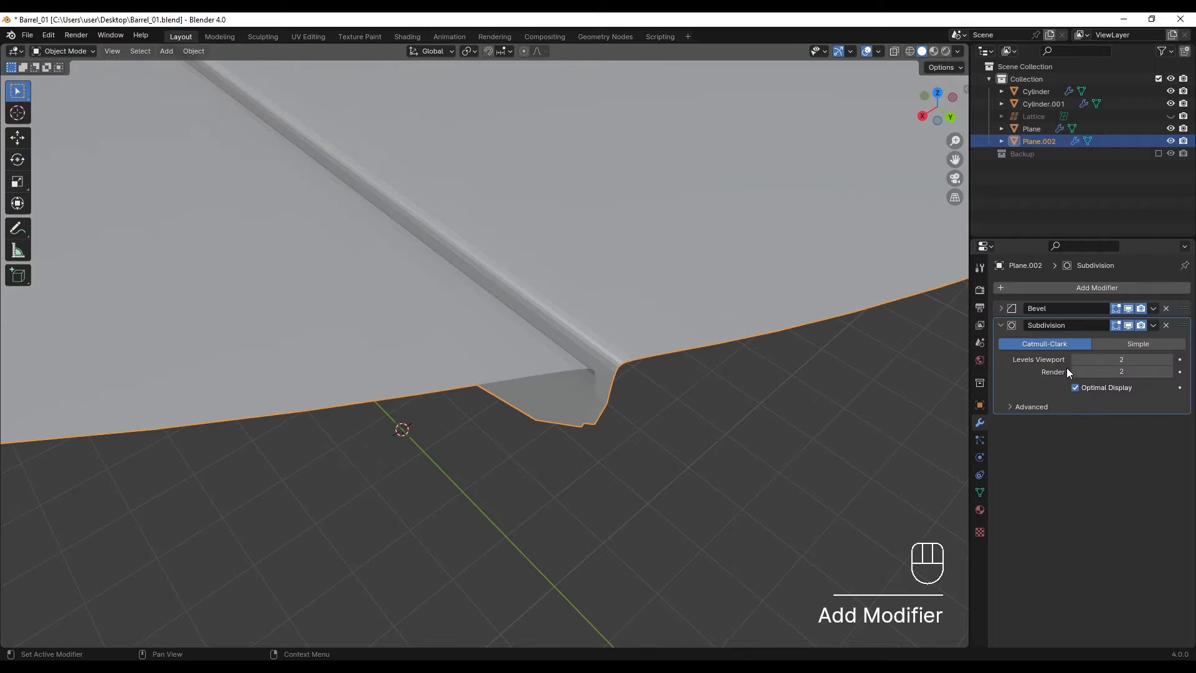
Apply smooth shading to the lid.
left_click(625, 273)
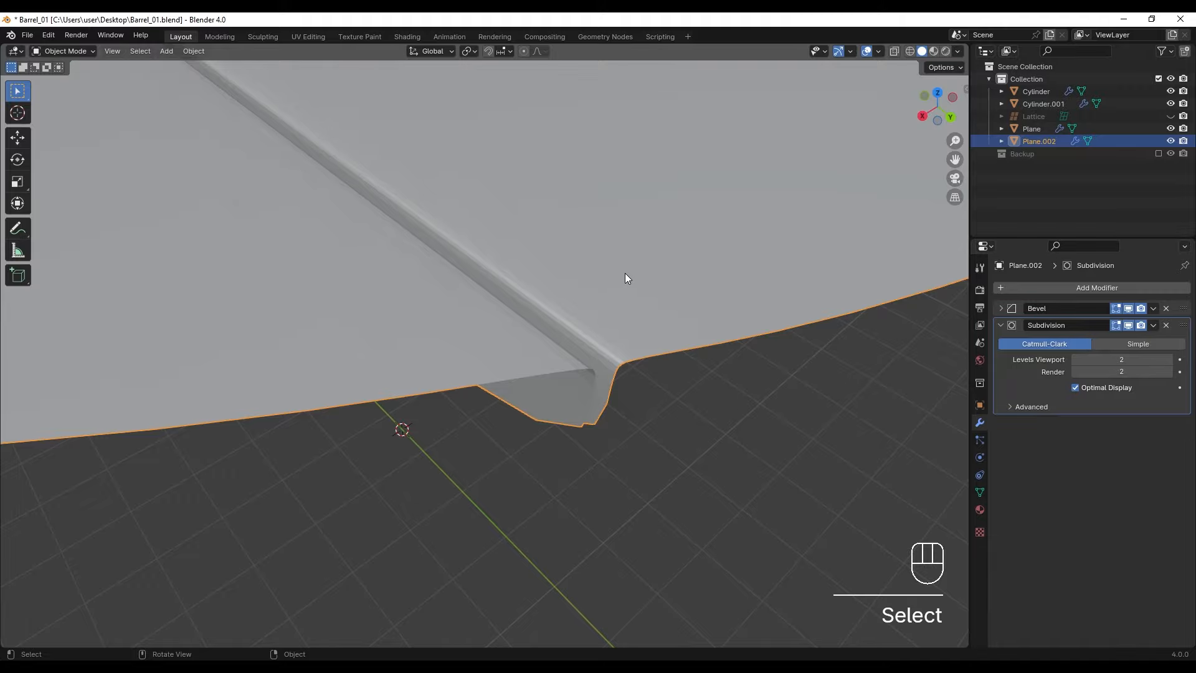
right_click(625, 273)
left_click(586, 249)
middle_click_drag(614, 277, 580, 368, "ctrl")
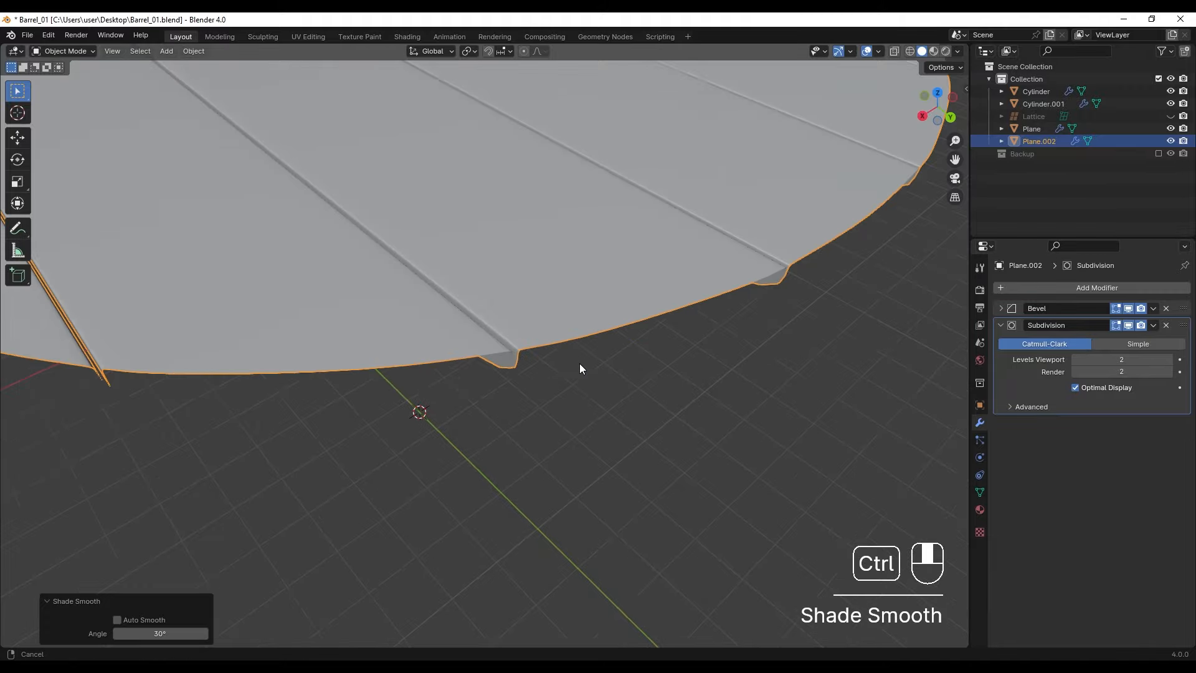
Leave the lid's isolated view and scale it down to about 0.971 to fit inside the barrel rim.
scroll(593, 316, "down", 5)
key("KP_Divide")
middle_click_drag(594, 312, 566, 354)
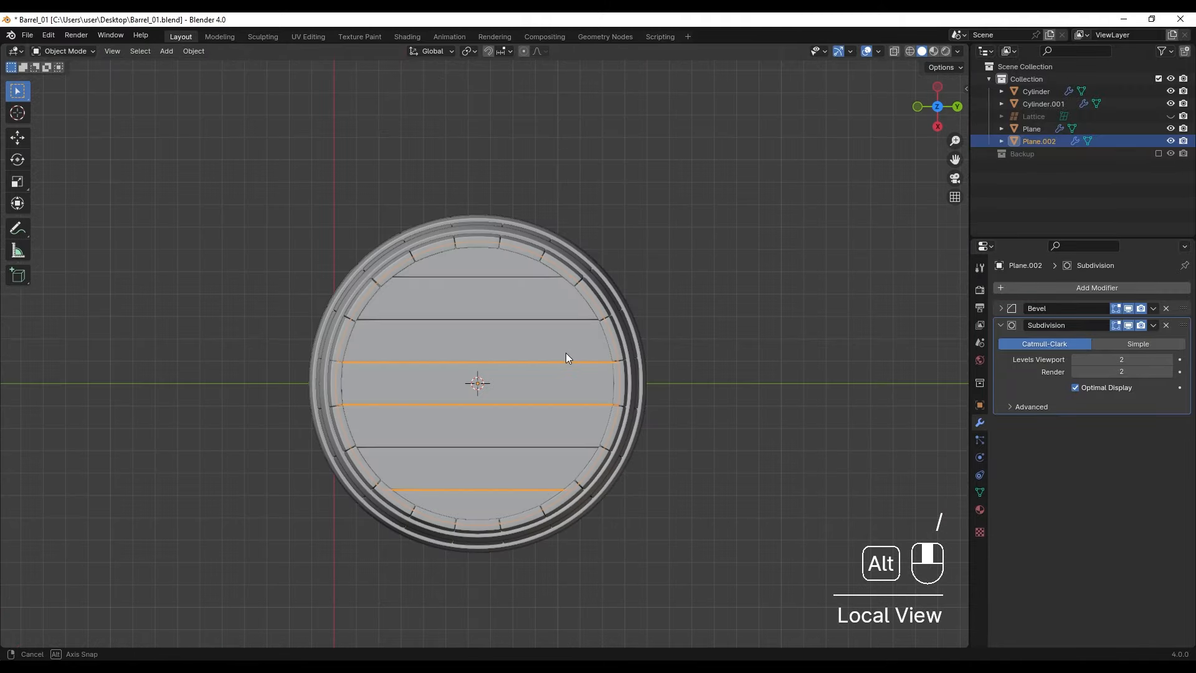
scroll(566, 354, "up", 4)
middle_click_drag(526, 259, 513, 334, "shift")
scroll(688, 306, "up", 1)
key("s")
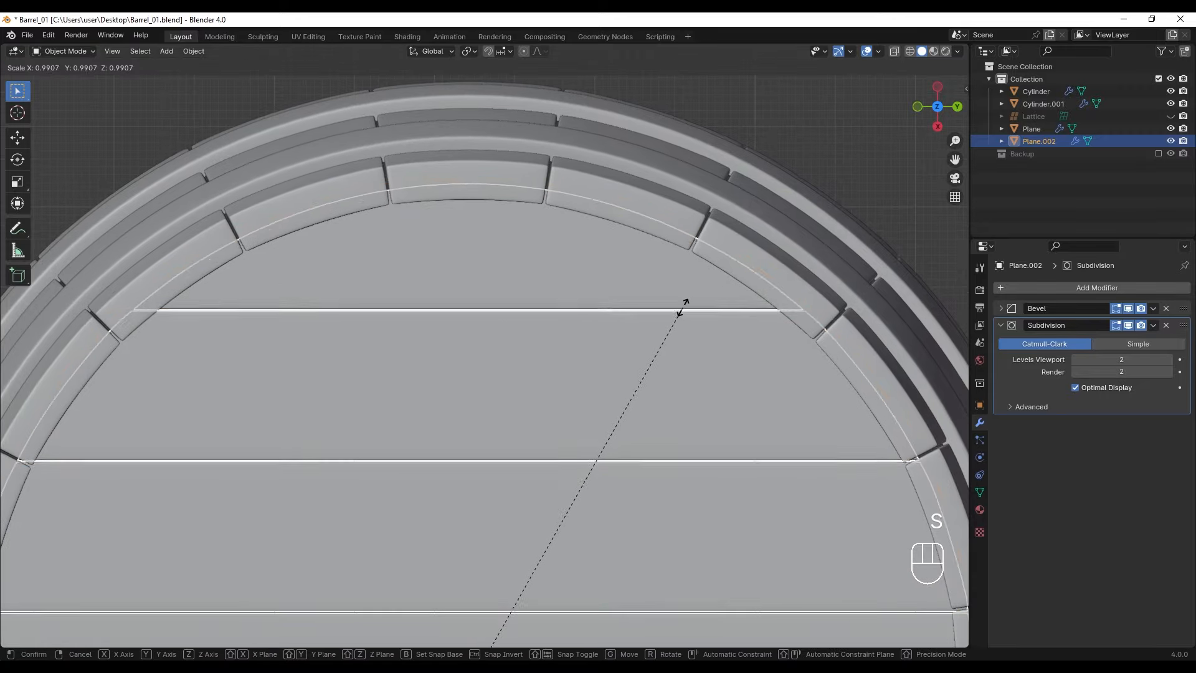
left_click(715, 298)
scroll(652, 296, "down", 3)
middle_click_drag(652, 296, 777, 204)
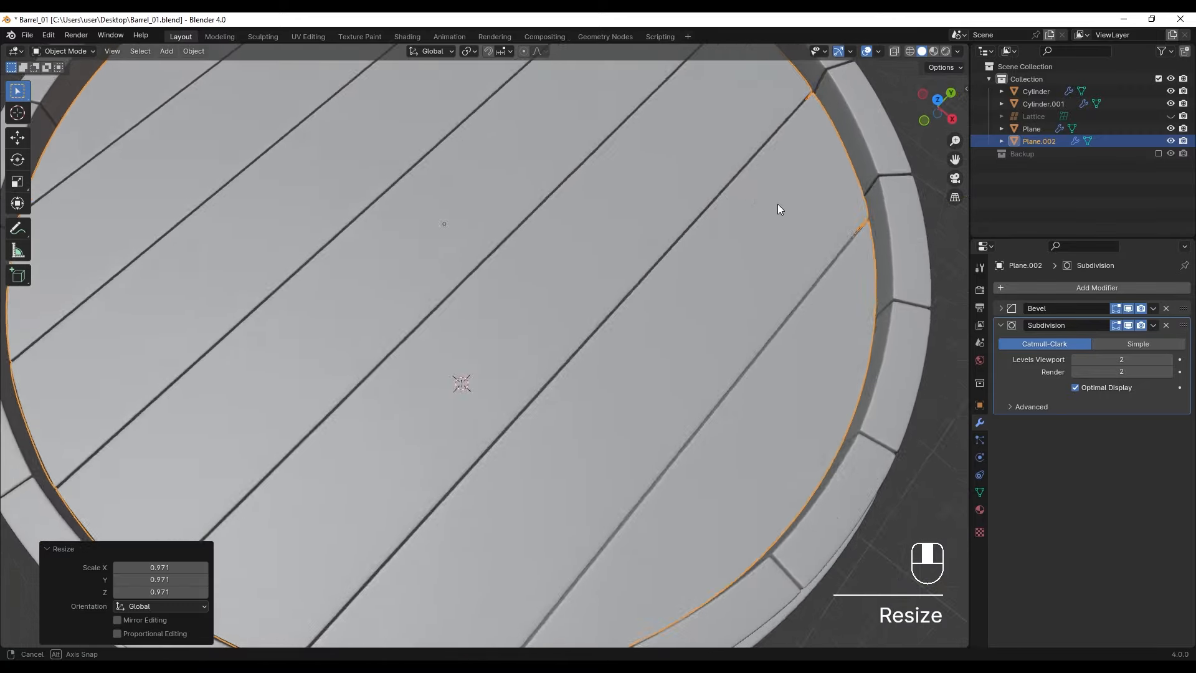
Scale the lid up slightly by about 1.005 so its edge sits closer to the inner staves.
scroll(778, 204, "up", 4)
key("s")
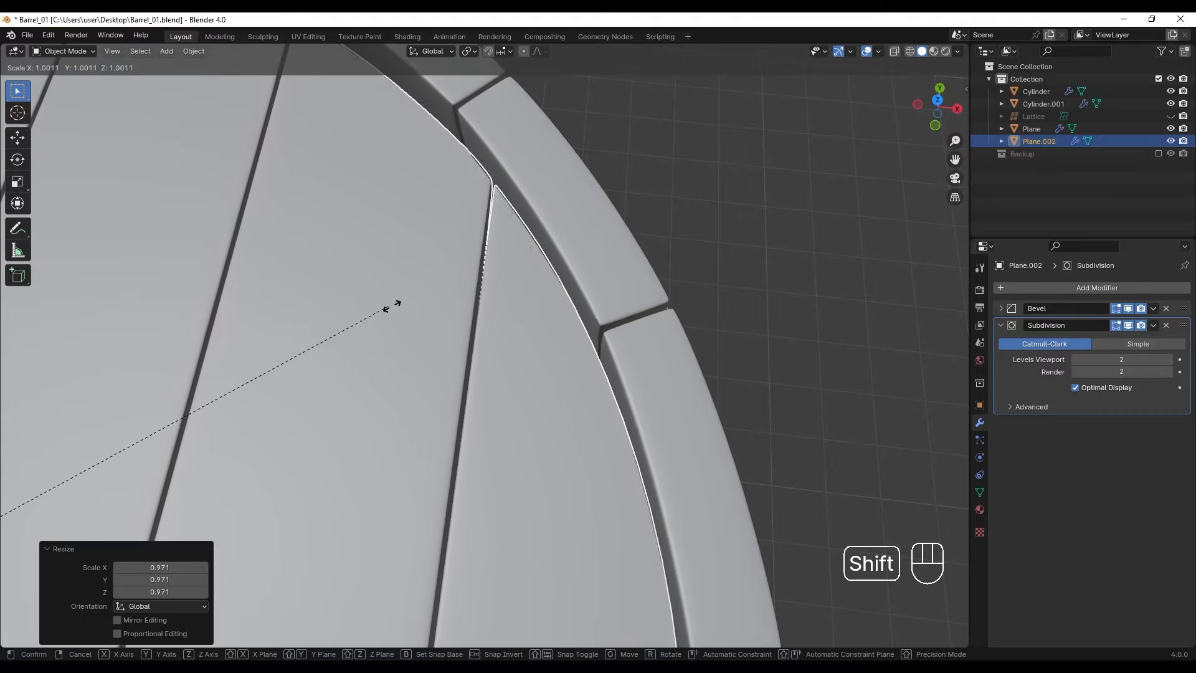
left_click(422, 299)
scroll(561, 309, "down", 5)
middle_click_drag(581, 307, 500, 282)
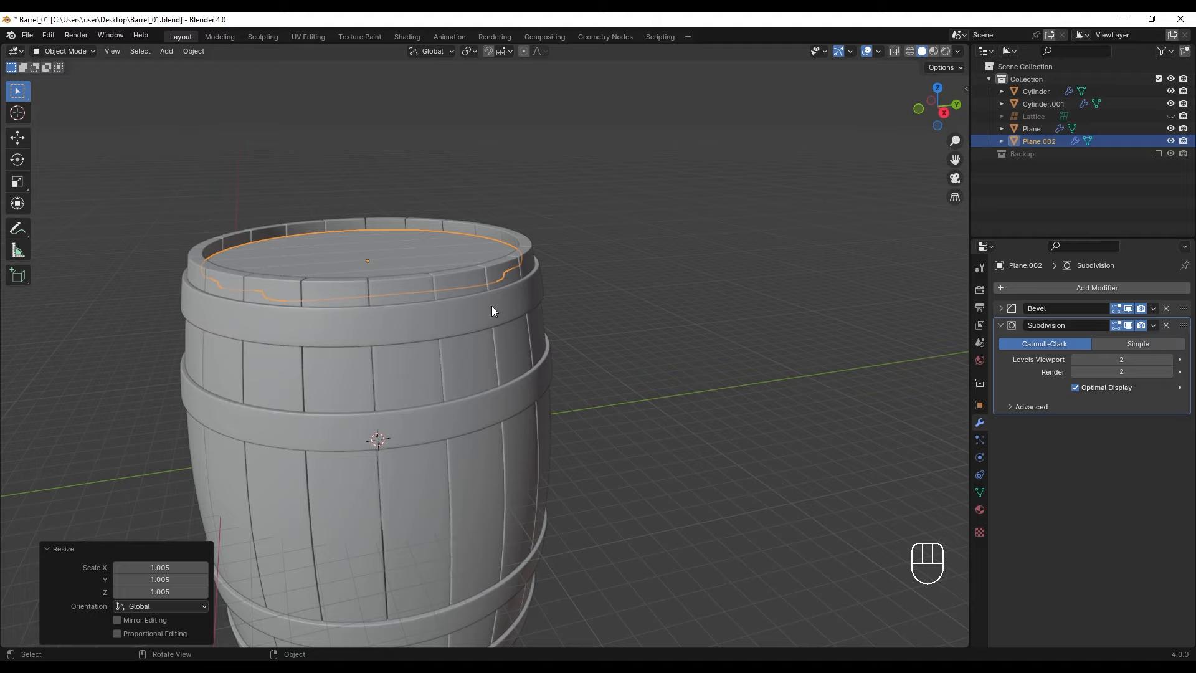
middle_click_drag(495, 323, 515, 321)
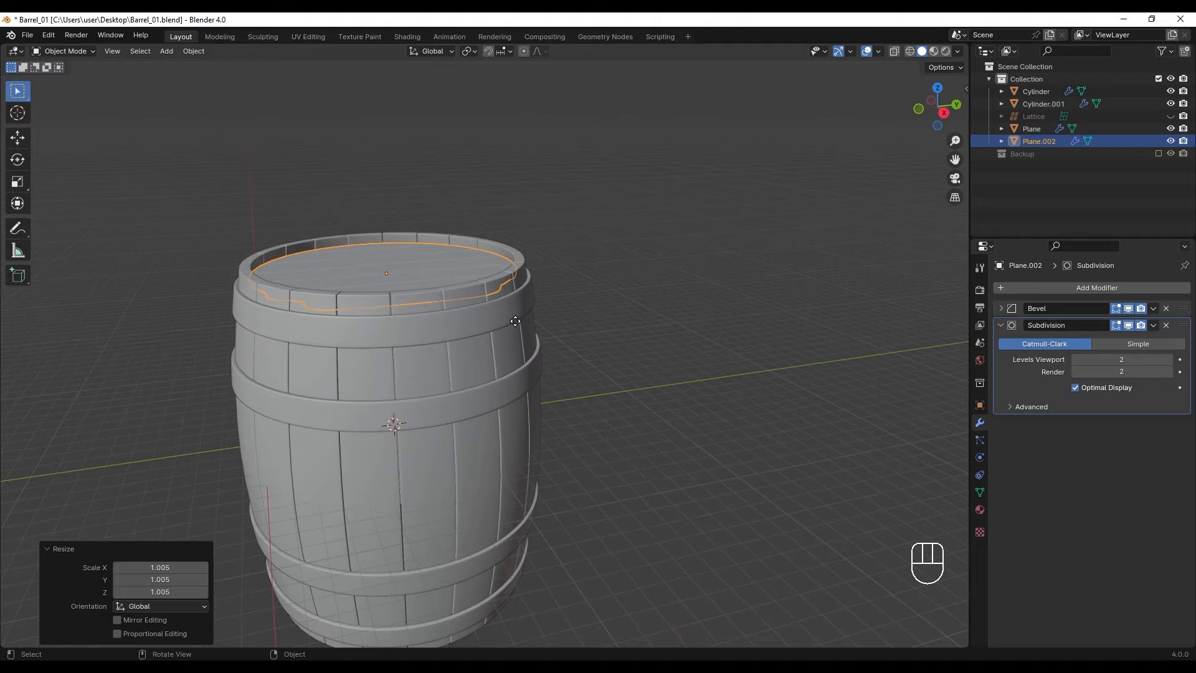
Lower the lid along the Z axis by about 0.165 m inside the barrel rim.
key("g")
key("z")
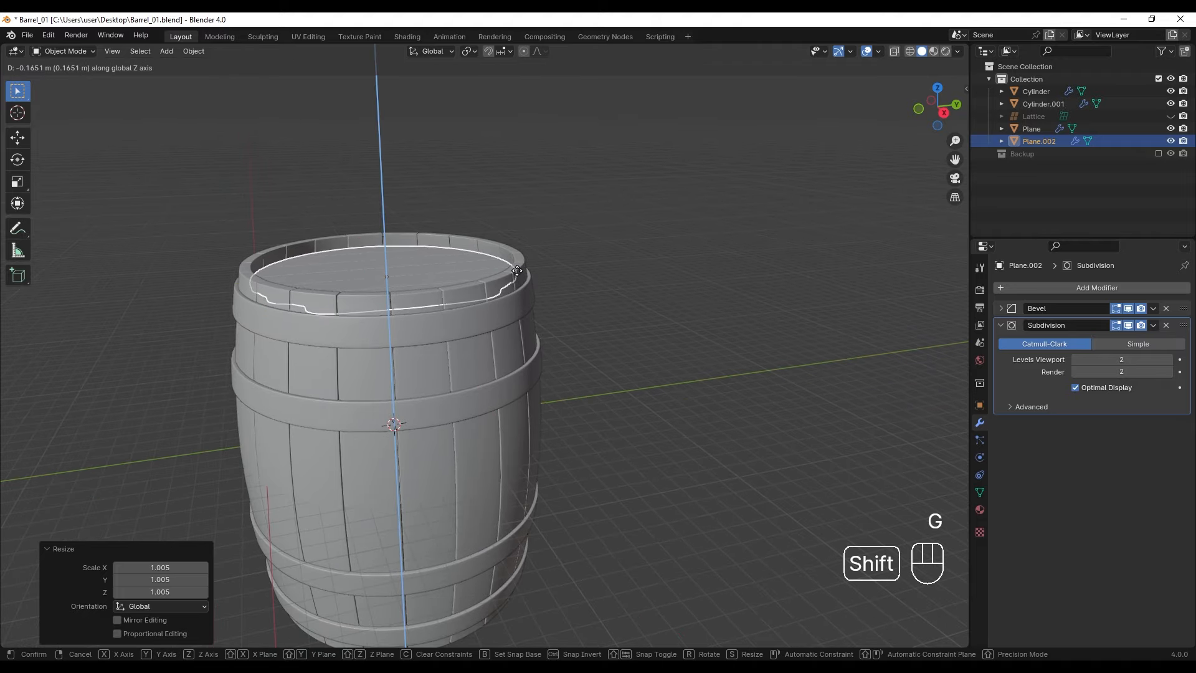
left_click(517, 271)
middle_click_drag(519, 273, 562, 265)
Fine-tune the lowered lid's fit against the staves by scaling it by about 1.009 and again by about 0.992.
scroll(561, 361, "up", 5)
key("s")
left_click(587, 355)
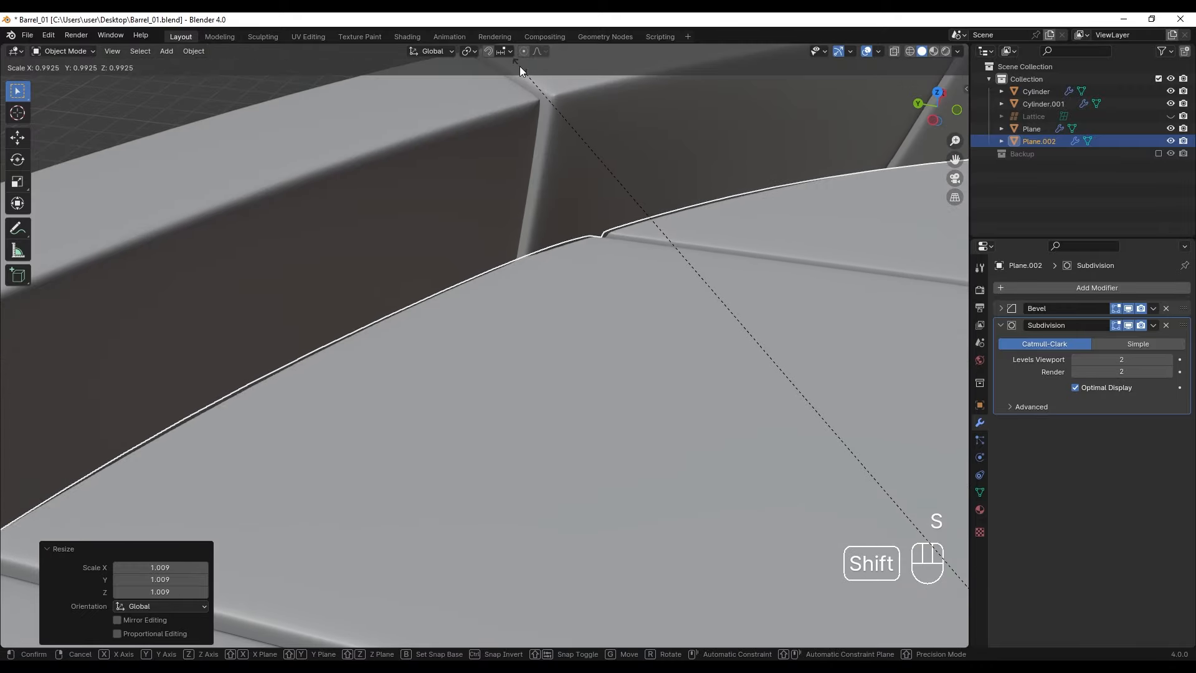
left_click(585, 294)
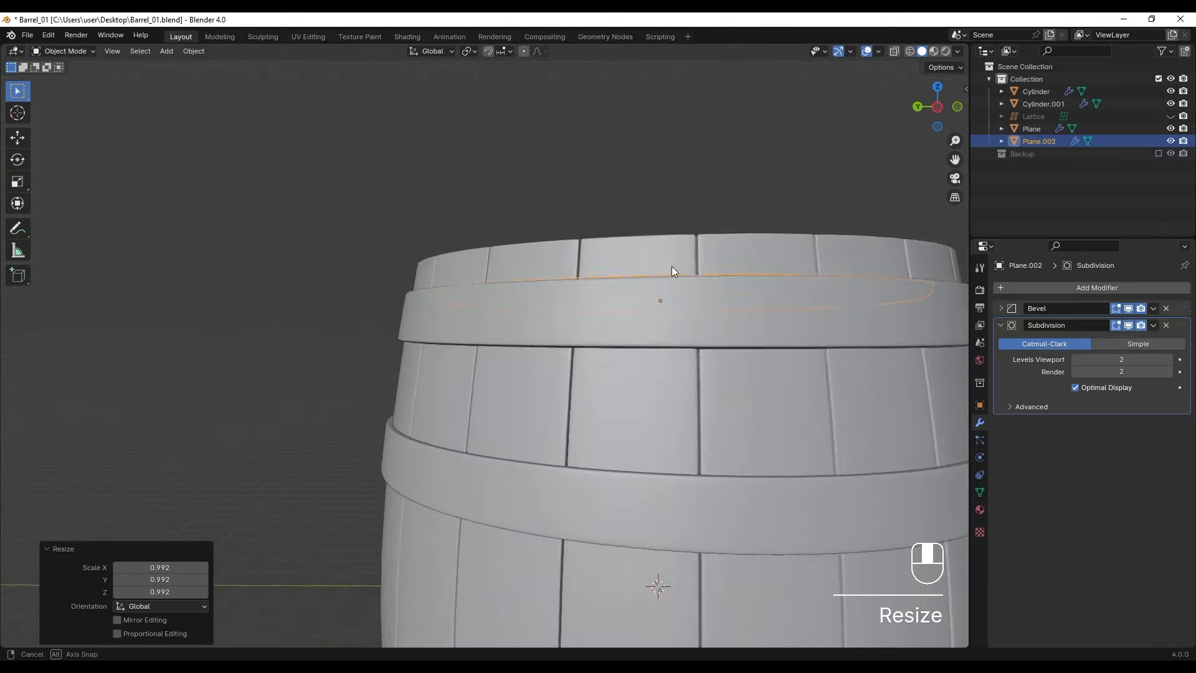
middle_click_drag(672, 266, 387, 263, "alt")
scroll(386, 263, "down", 4)
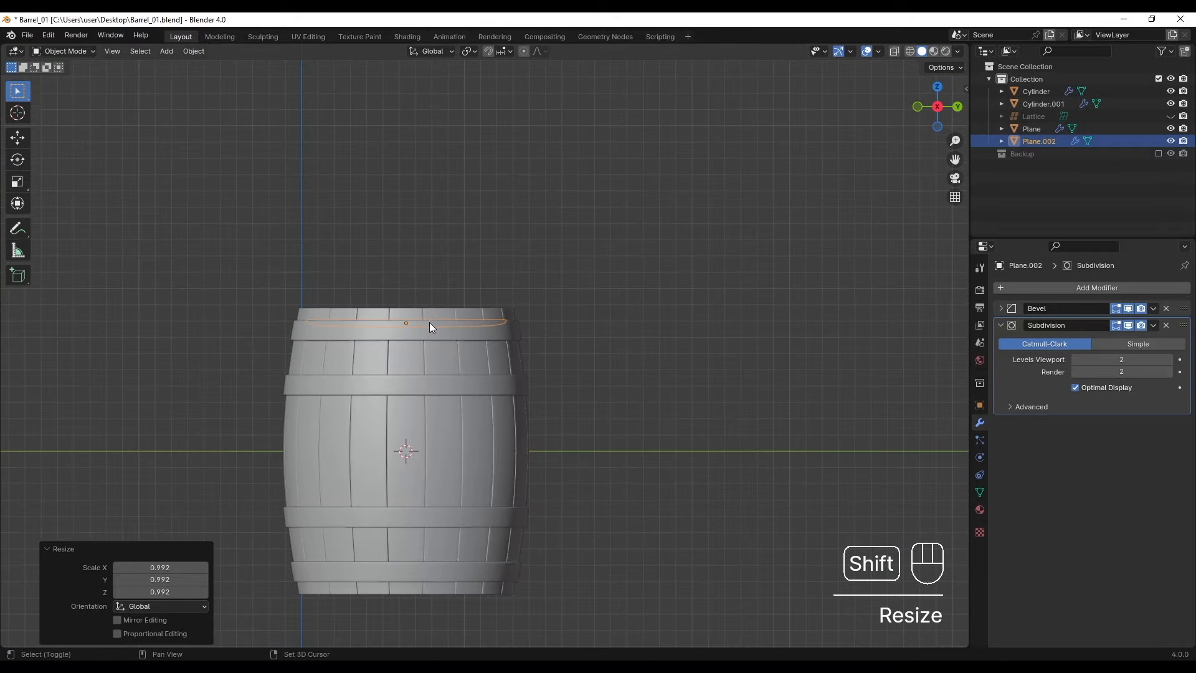
middle_click_drag(429, 322, 478, 294)
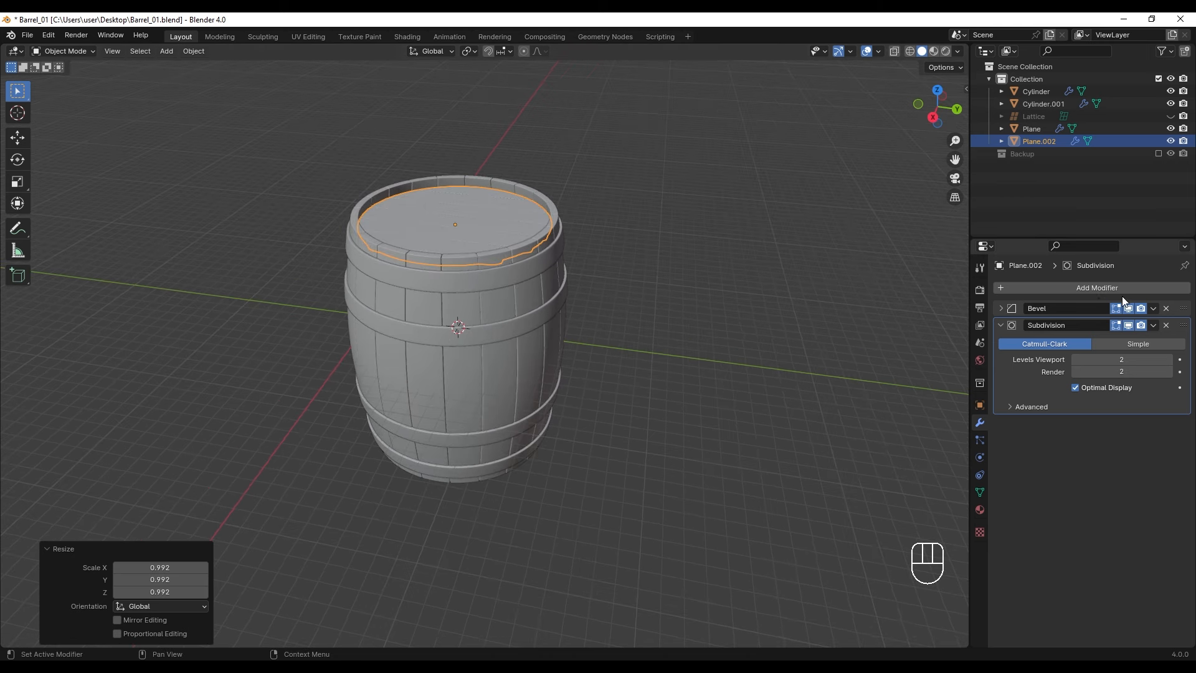
Add a Mirror modifier to the lid, using the Plane stave object as mirror object and mirroring on Z only.
left_click(1030, 287)
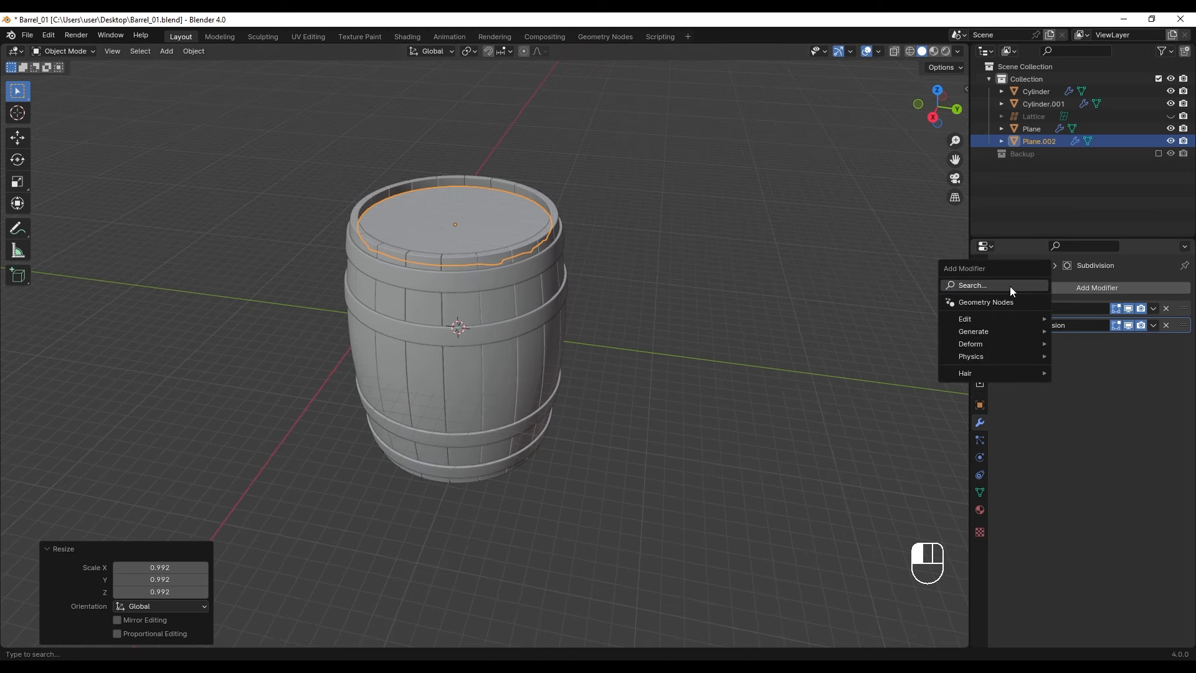
key("space")
left_click(950, 347)
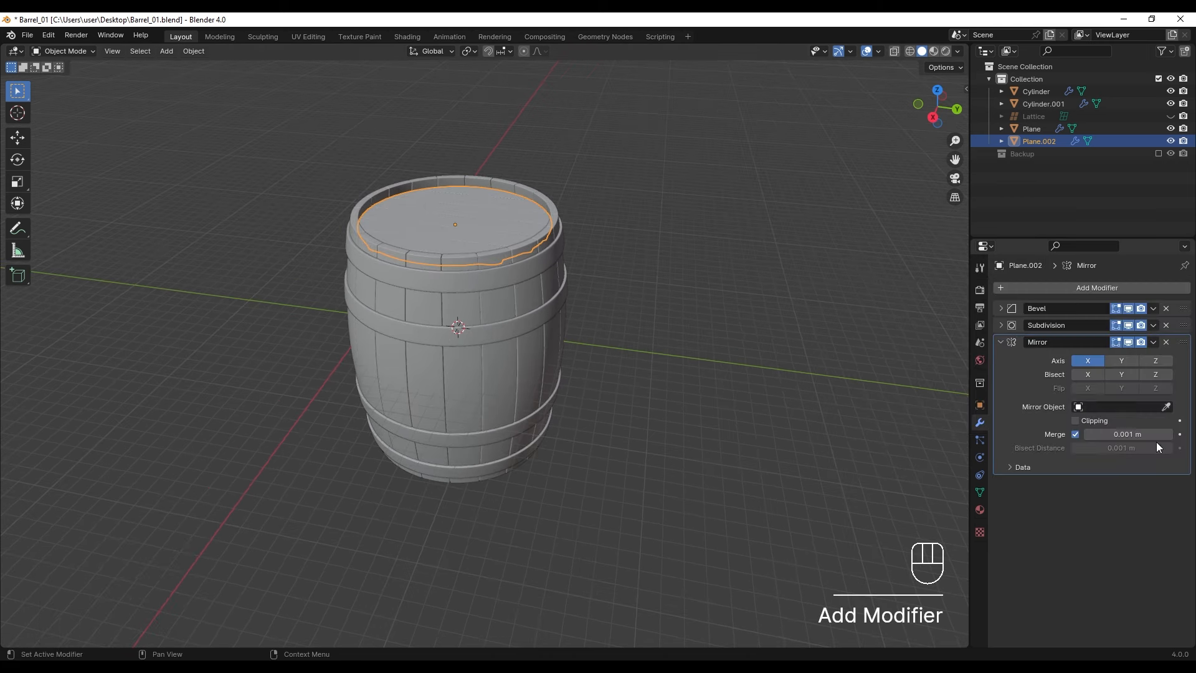
left_click(523, 360)
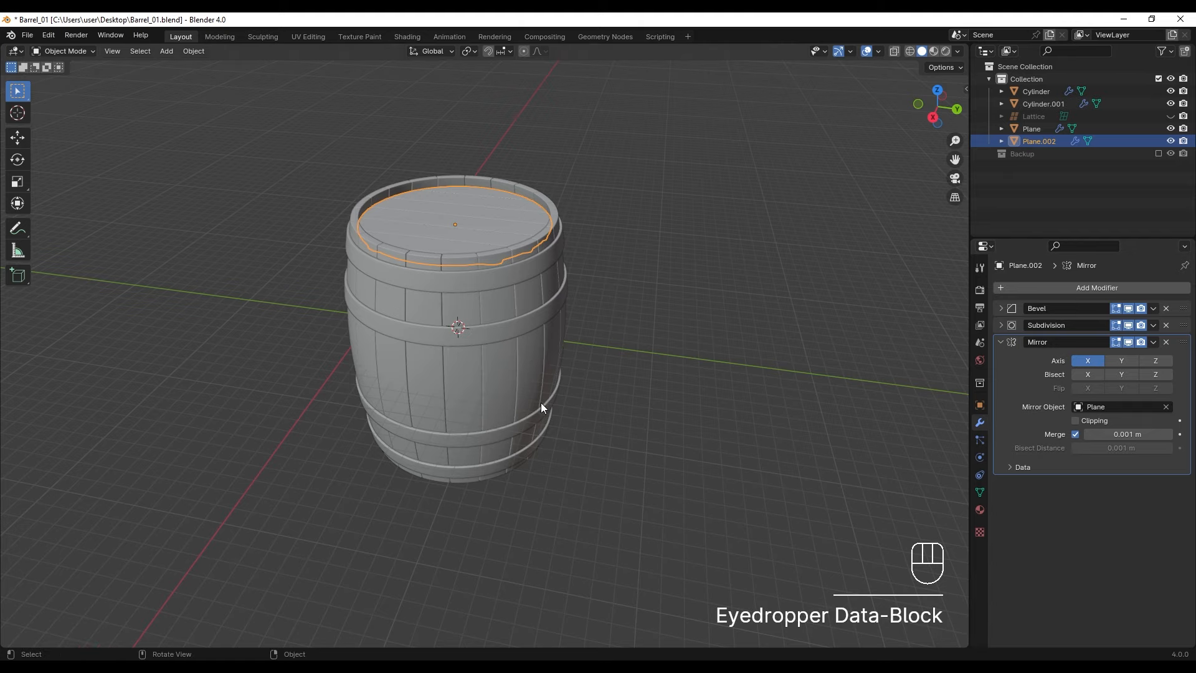
middle_click_drag(542, 401, 1193, 391)
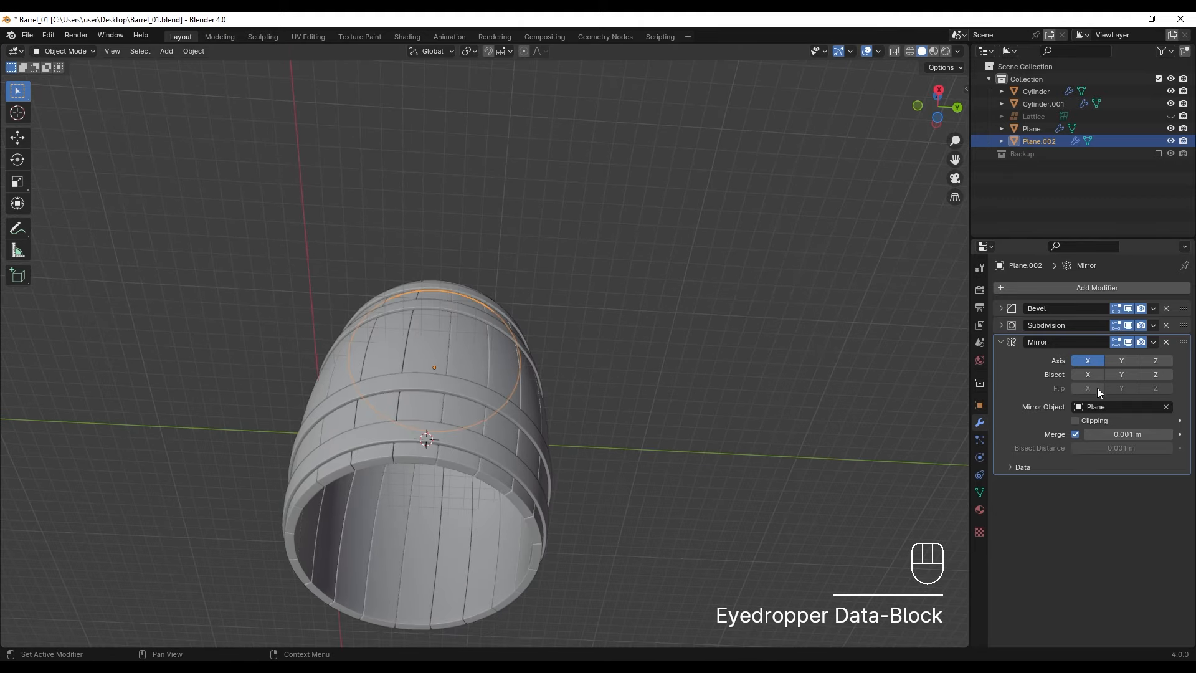
left_click(1088, 361)
left_click(1157, 360)
middle_click_drag(531, 436, 475, 494)
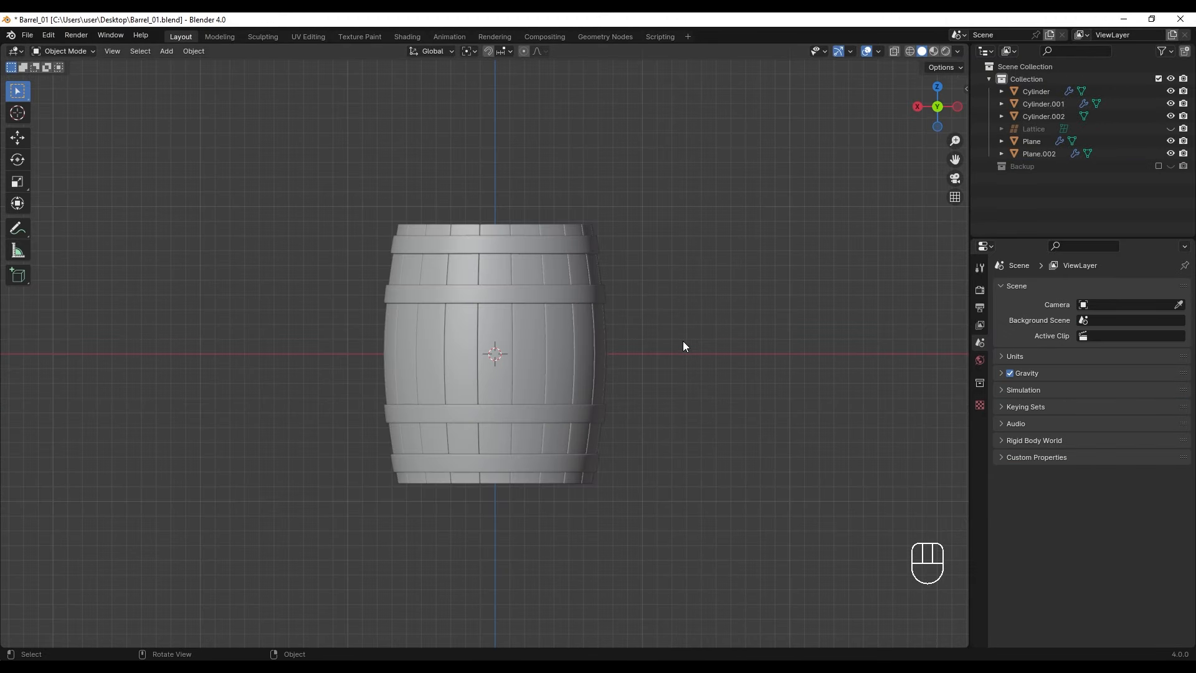
Add an ico sphere at the barrel's centre and isolate it in Local View.
key("shift+a")
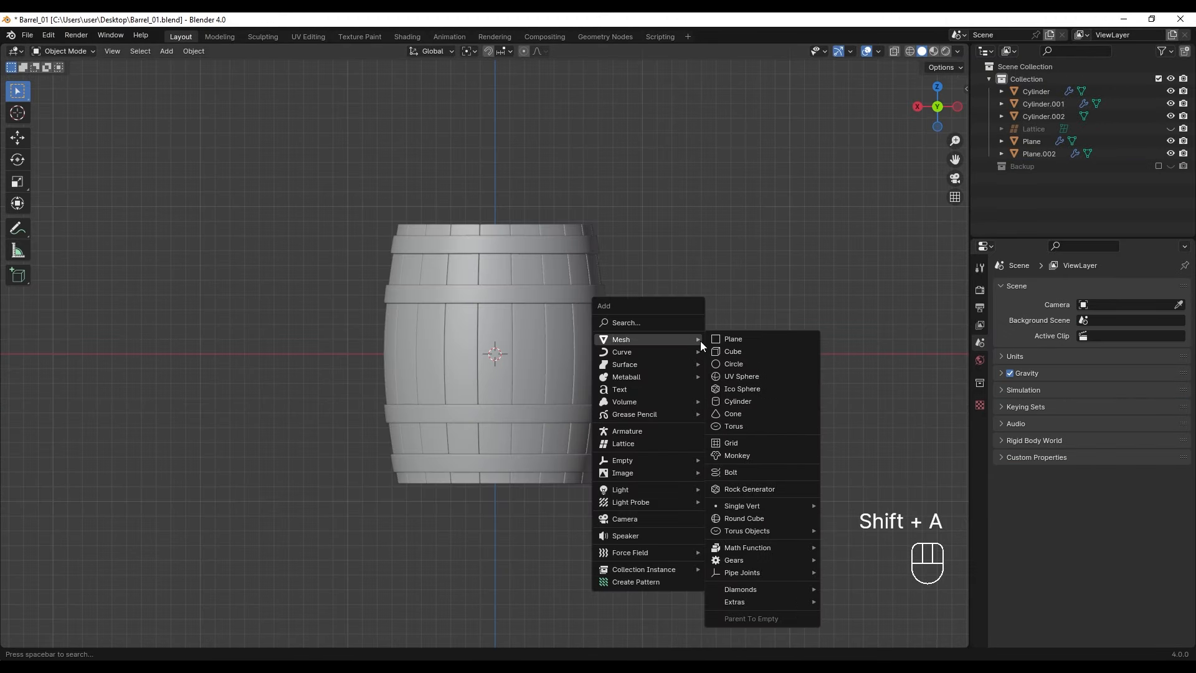
left_click(739, 389)
key("KP_Divide")
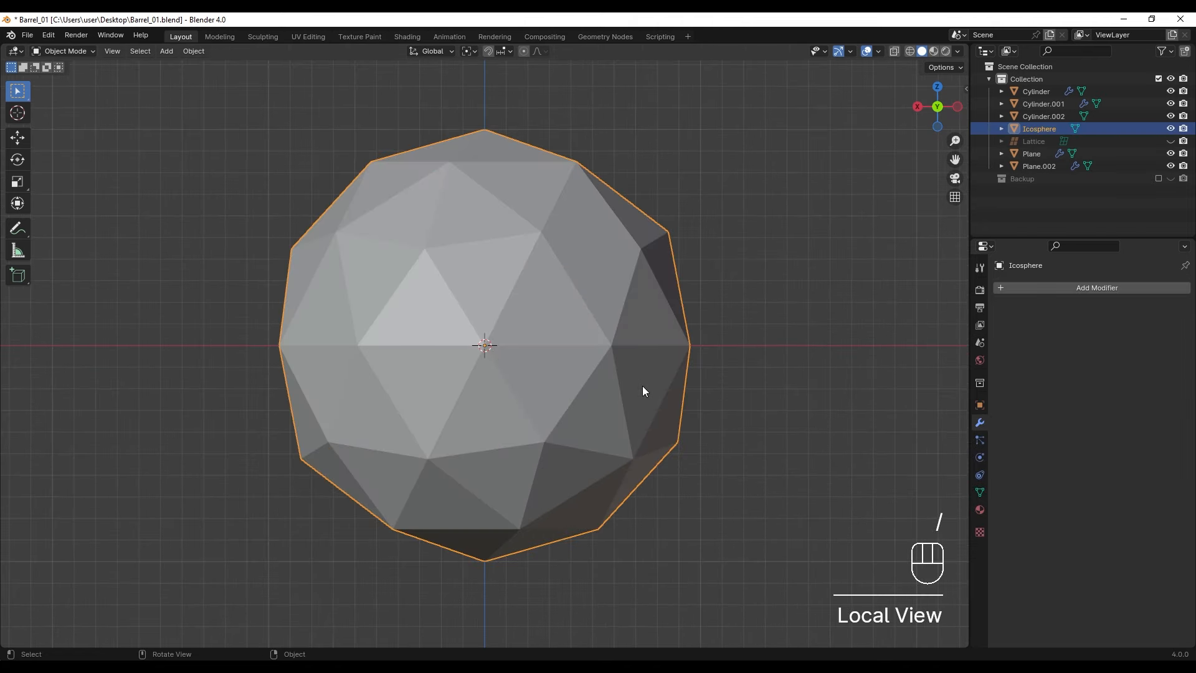
Delete the faces of the ico sphere's lower half, leaving a dome.
key("Tab")
key("z")
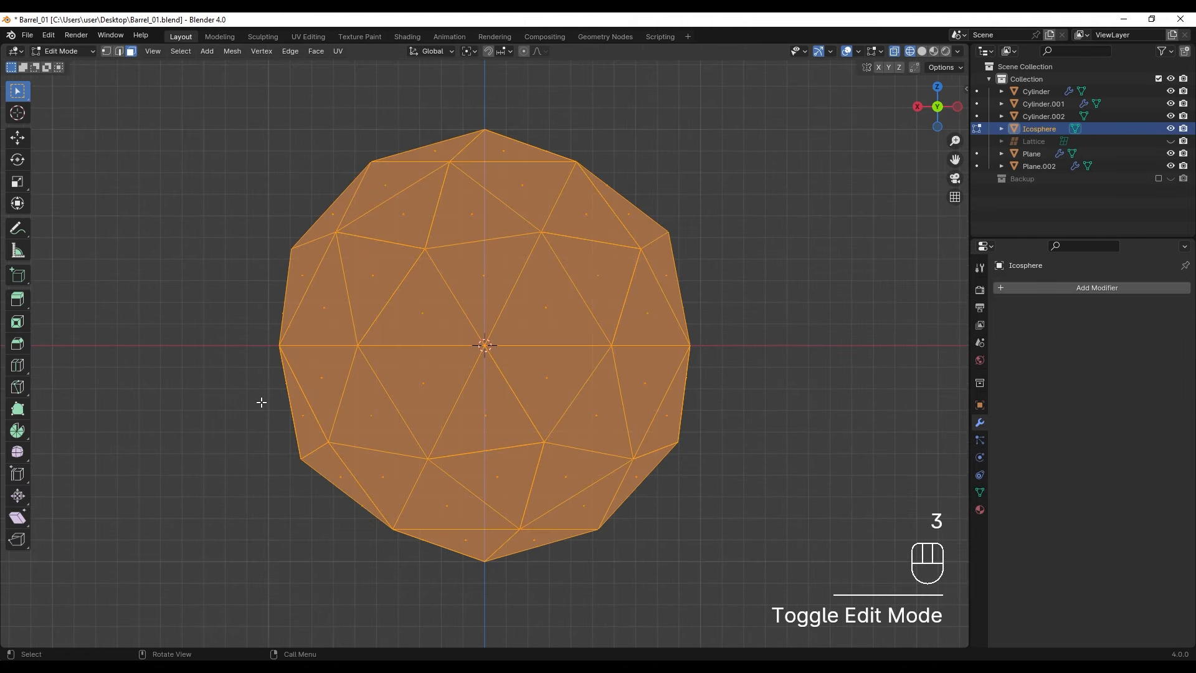
left_click_drag(252, 361, 782, 569)
key("x")
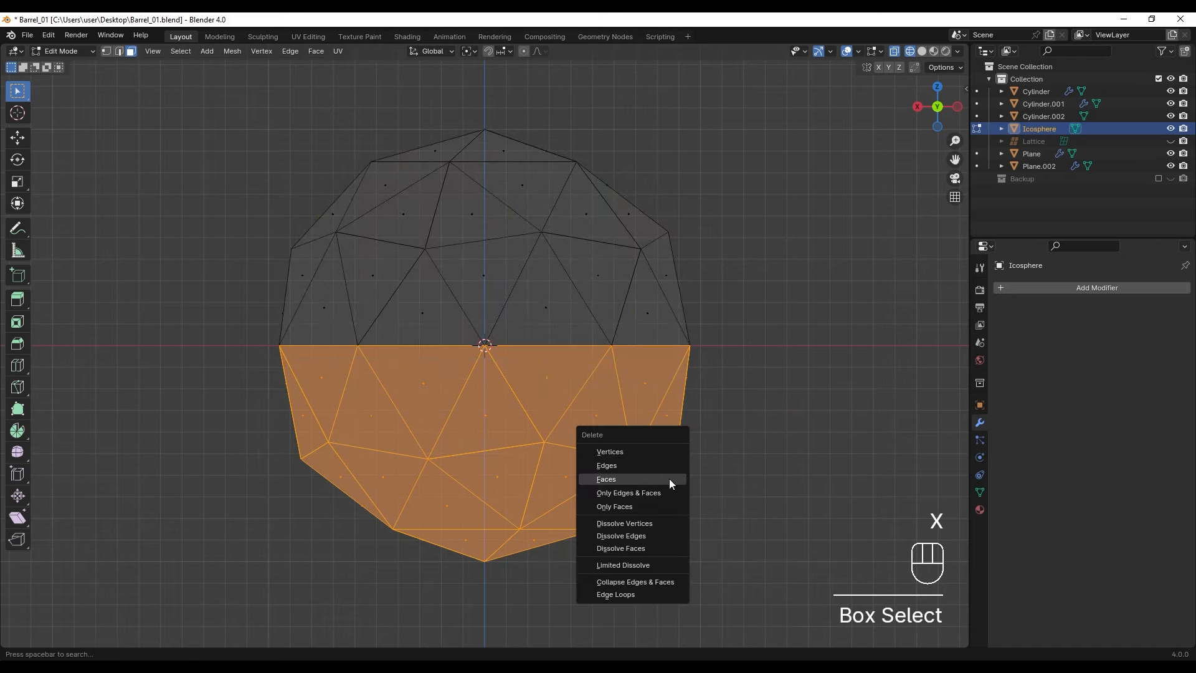
left_click(669, 479)
key("z")
left_click(794, 414)
key("Tab")
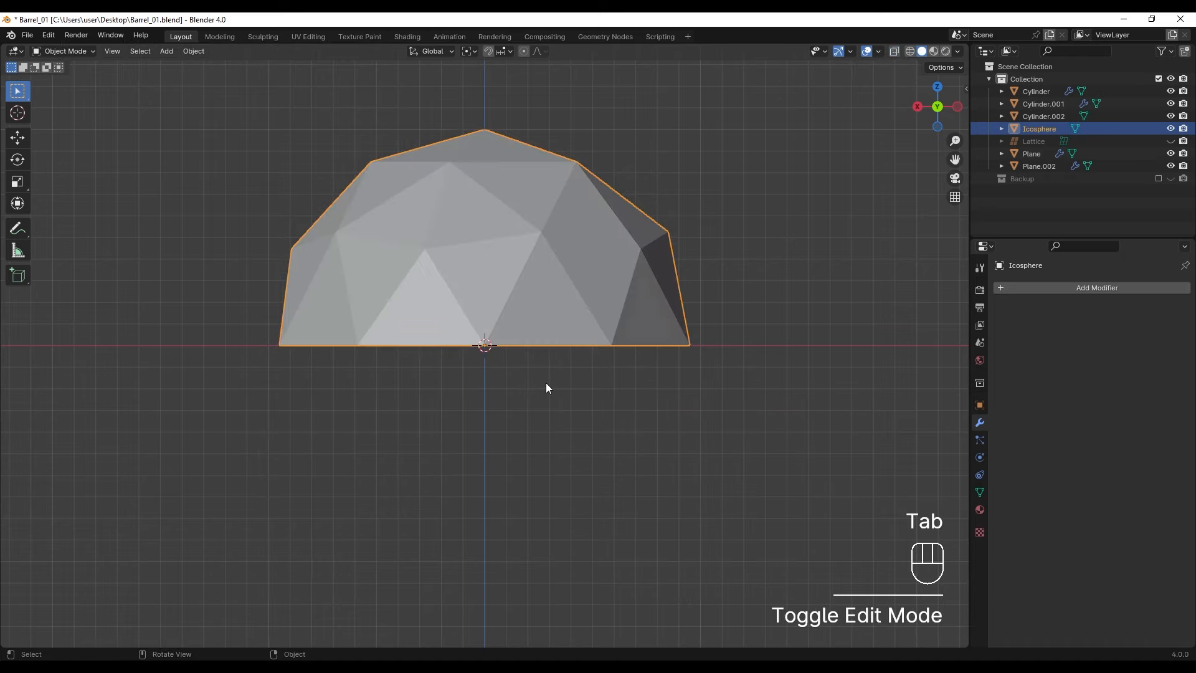
Flatten the dome along Z to about 0.476, apply its scale and leave the isolated view.
key("s")
key("z")
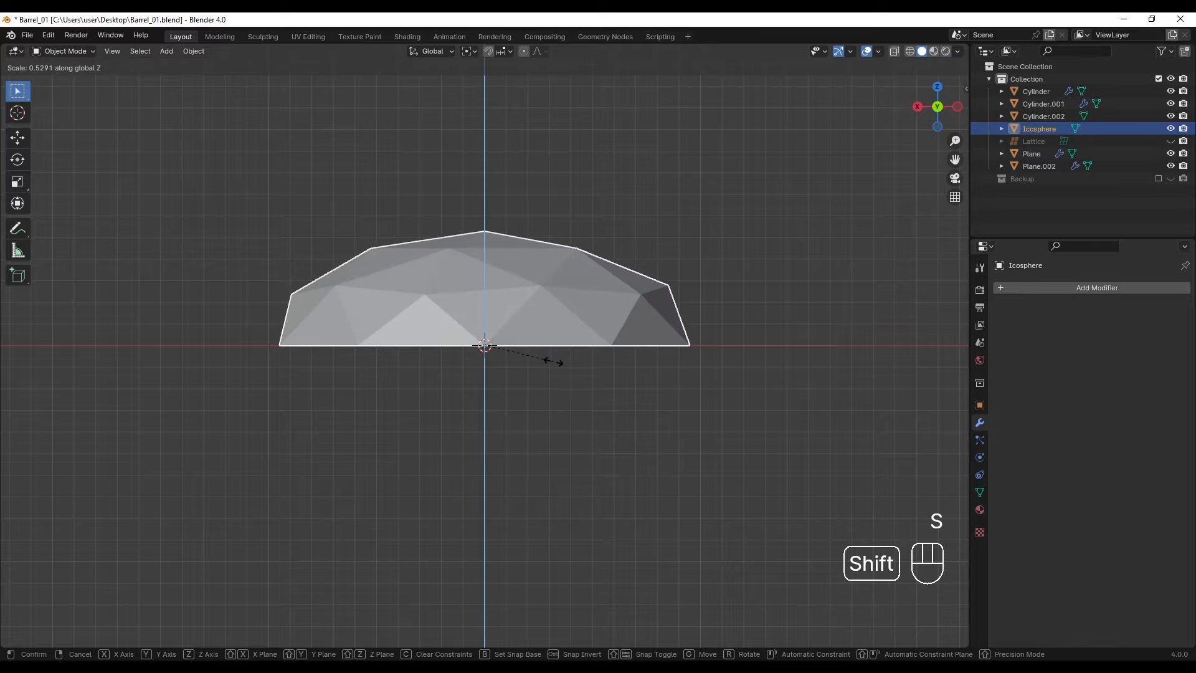
left_click(536, 344)
key("ctrl+a")
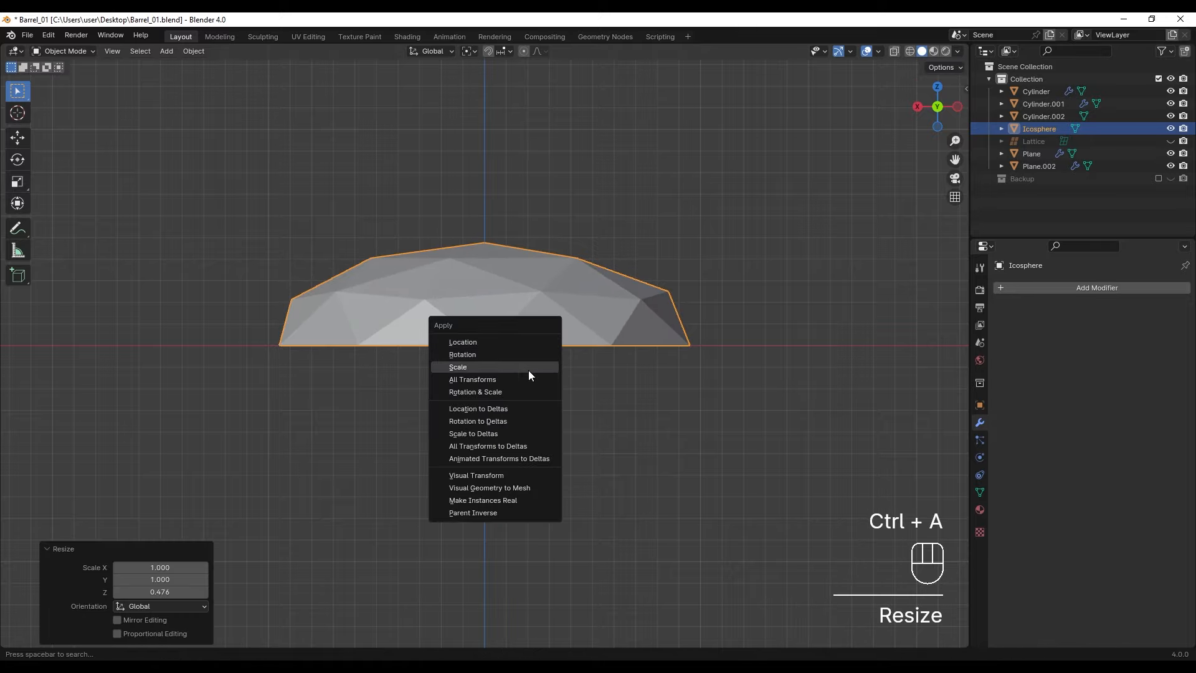
left_click(528, 370)
key("slash")
Rotate the dome 90° and move it beside the barrel's second hoop from the top, about -7.95 m in X and 4.14 m in Z.
type("r")
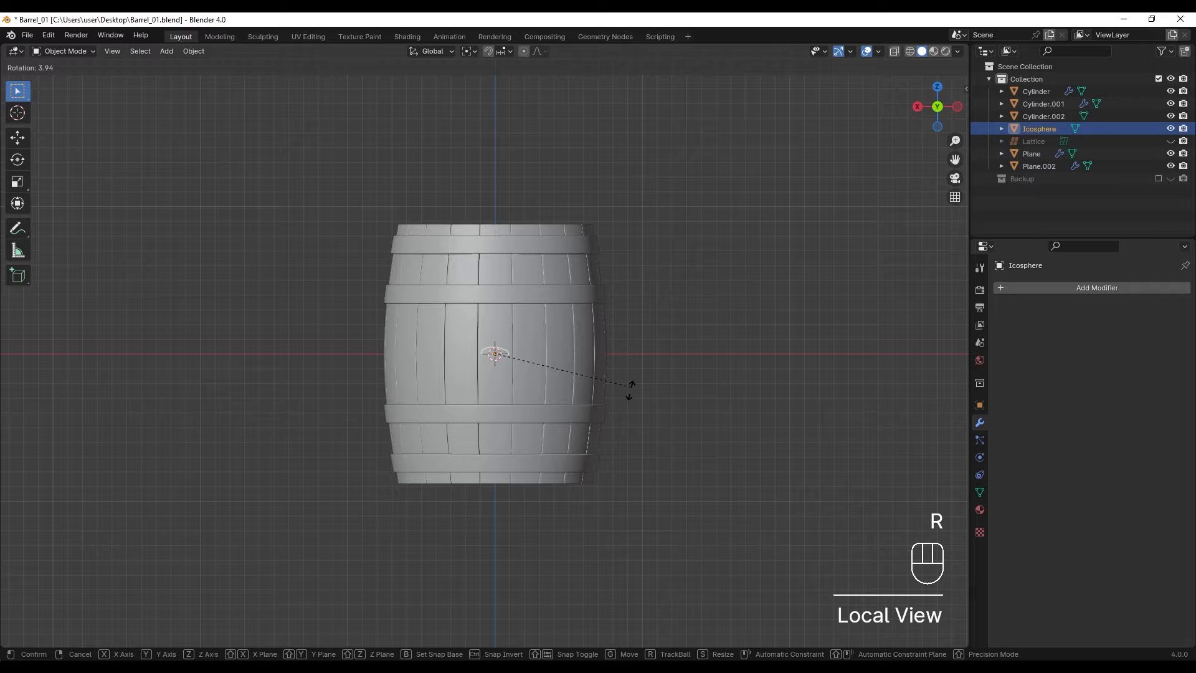
type("0")
left_click(601, 431)
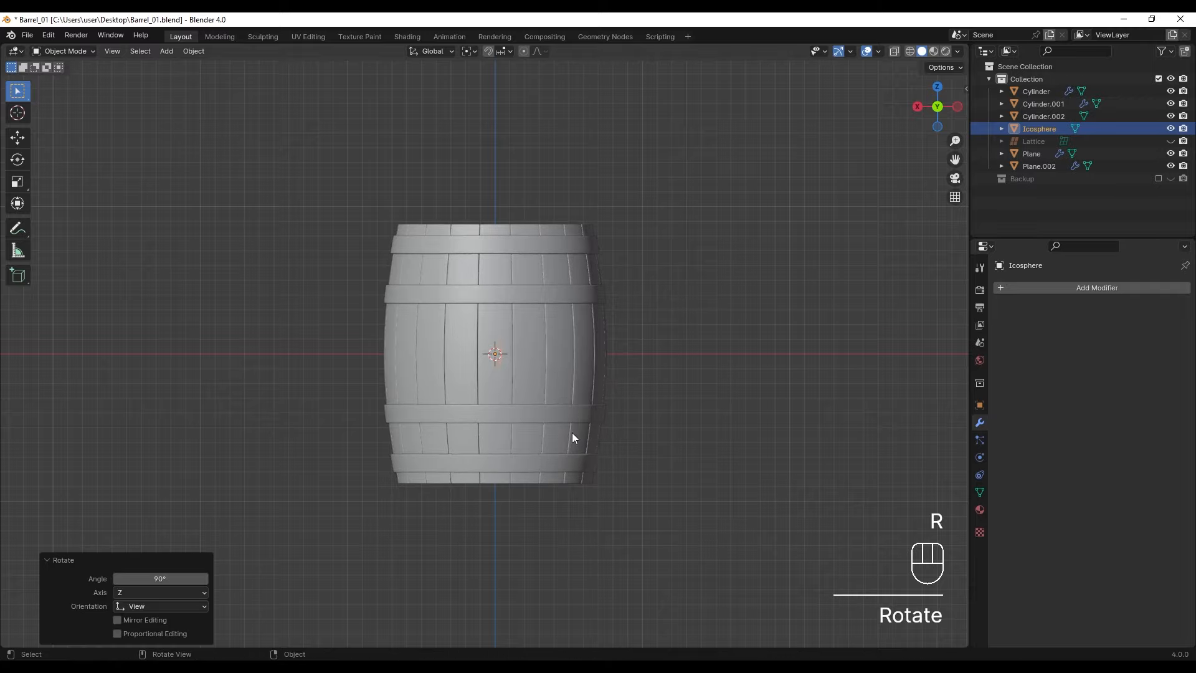
key("g")
left_click(655, 340)
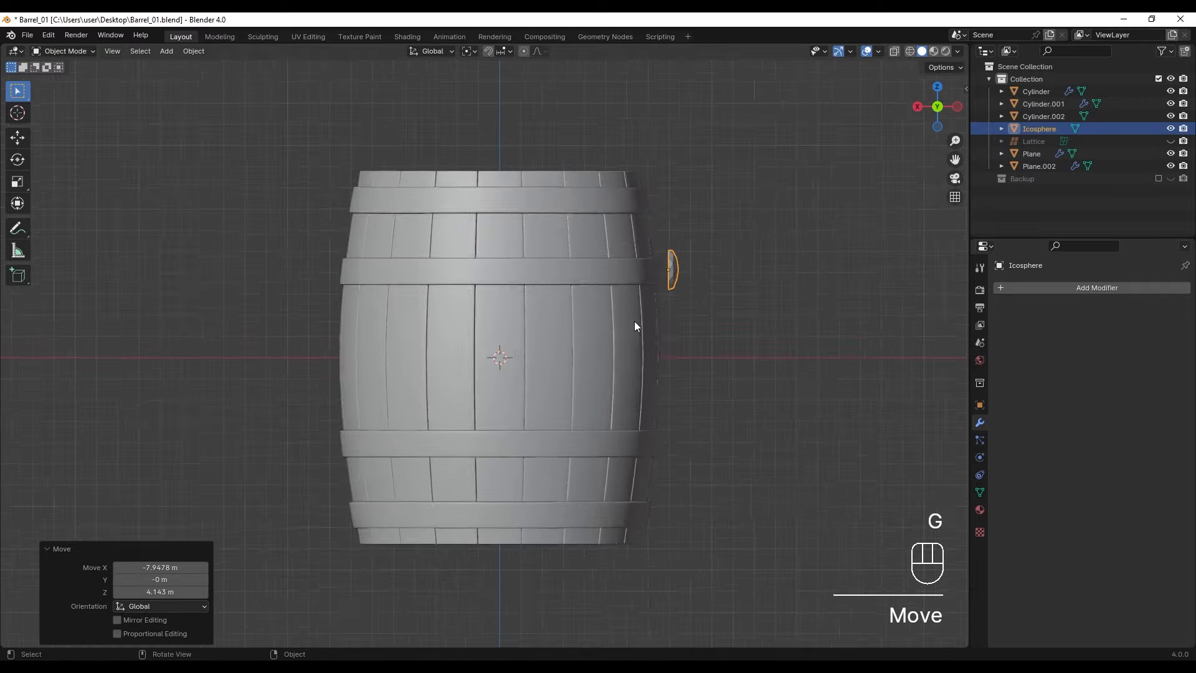
Scale the dome down to rivet size by about 0.189, refining it by about 1.028.
scroll(604, 355, "up", 3)
scroll(708, 312, "up", 3)
middle_click_drag(709, 312, 654, 383, "shift")
scroll(654, 383, "up", 3)
key("s")
left_click(498, 248)
middle_click_drag(561, 274, 574, 369)
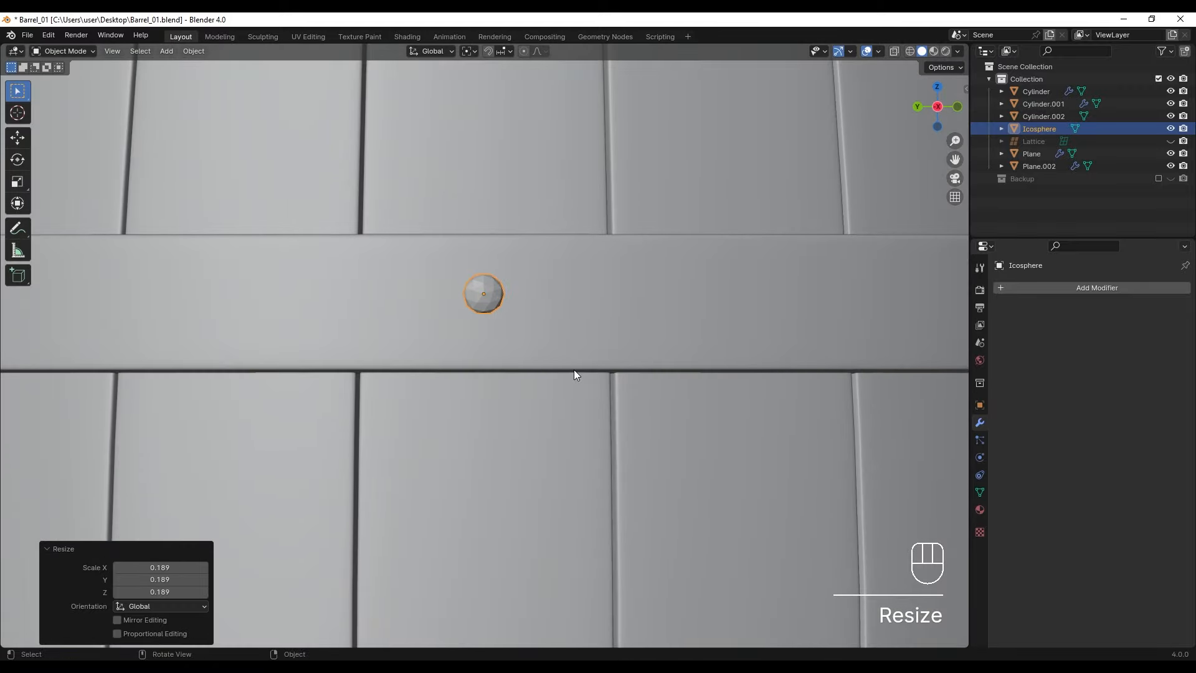
key("s")
left_click(576, 371)
Configure snapping to target faces using the object's center, with rotation aligned to the target.
scroll(485, 360, "down", 5)
scroll(621, 328, "up", 4)
mouse_move(485, 360)
middle_mouse_down()
mouse_move(622, 328)
mouse_move(440, 292)
mouse_move(497, 365)
middle_mouse_up()
scroll(440, 293, "up", 4)
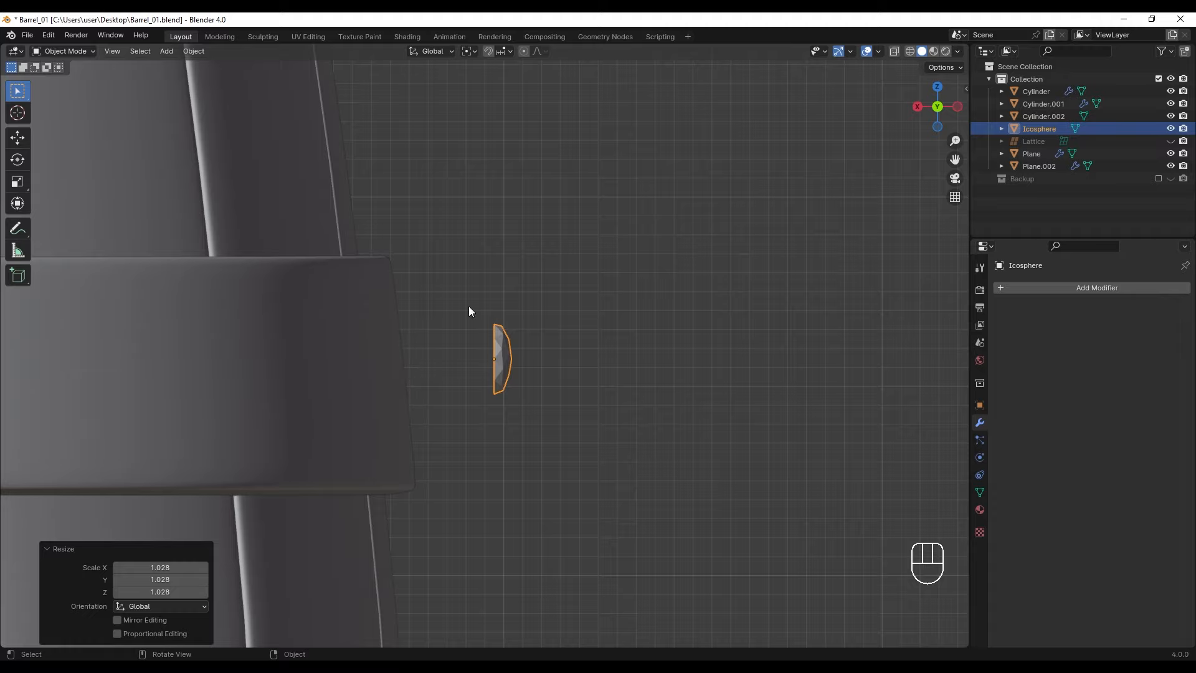
left_click(504, 51)
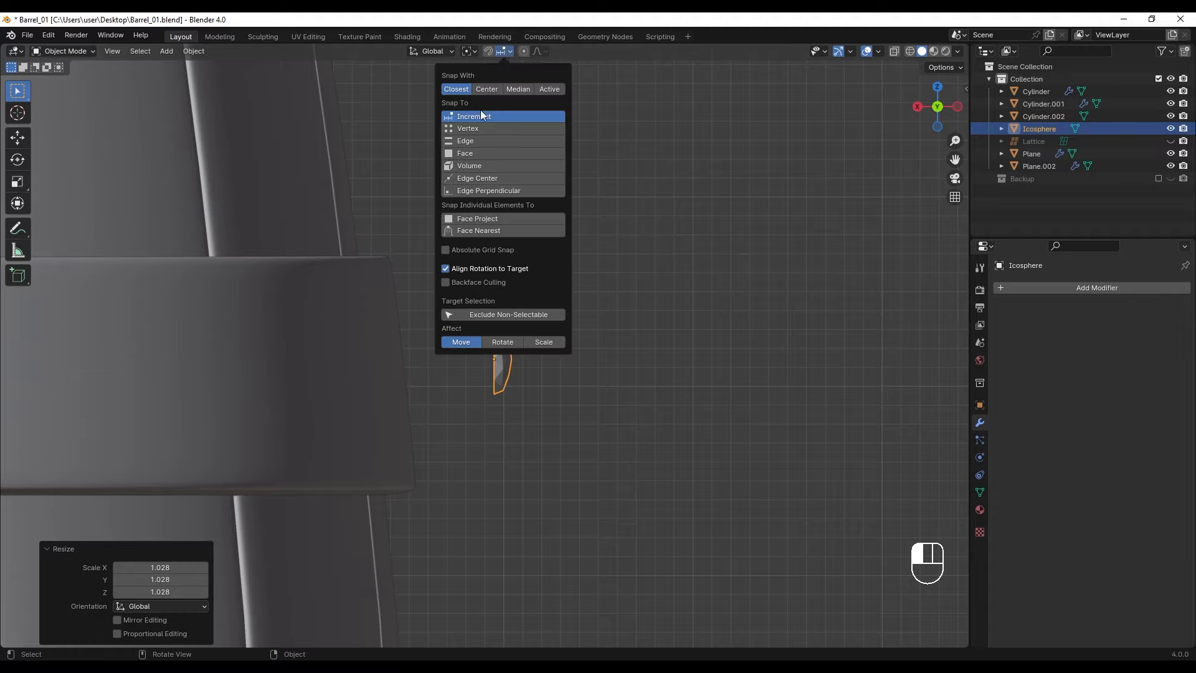
left_click(473, 155)
left_click(486, 88)
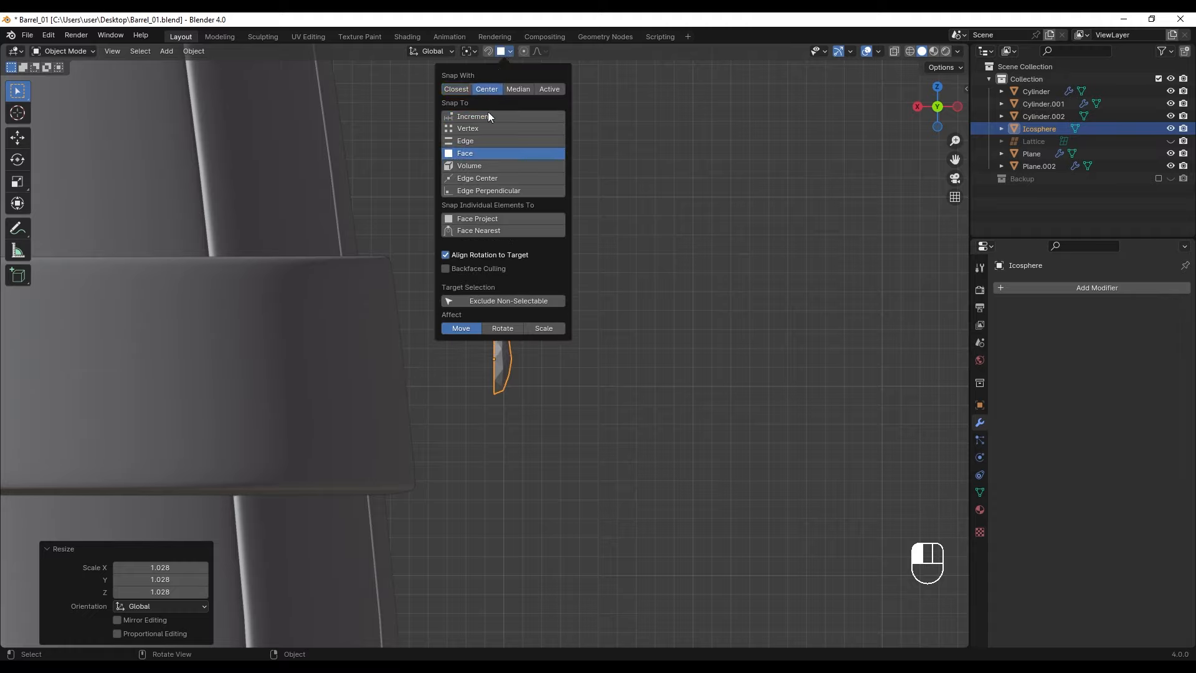
Move the rivet with snapping onto the outer face of the adjacent hoop.
middle_click_drag(583, 275, 500, 365)
key("g")
key("ctrl")
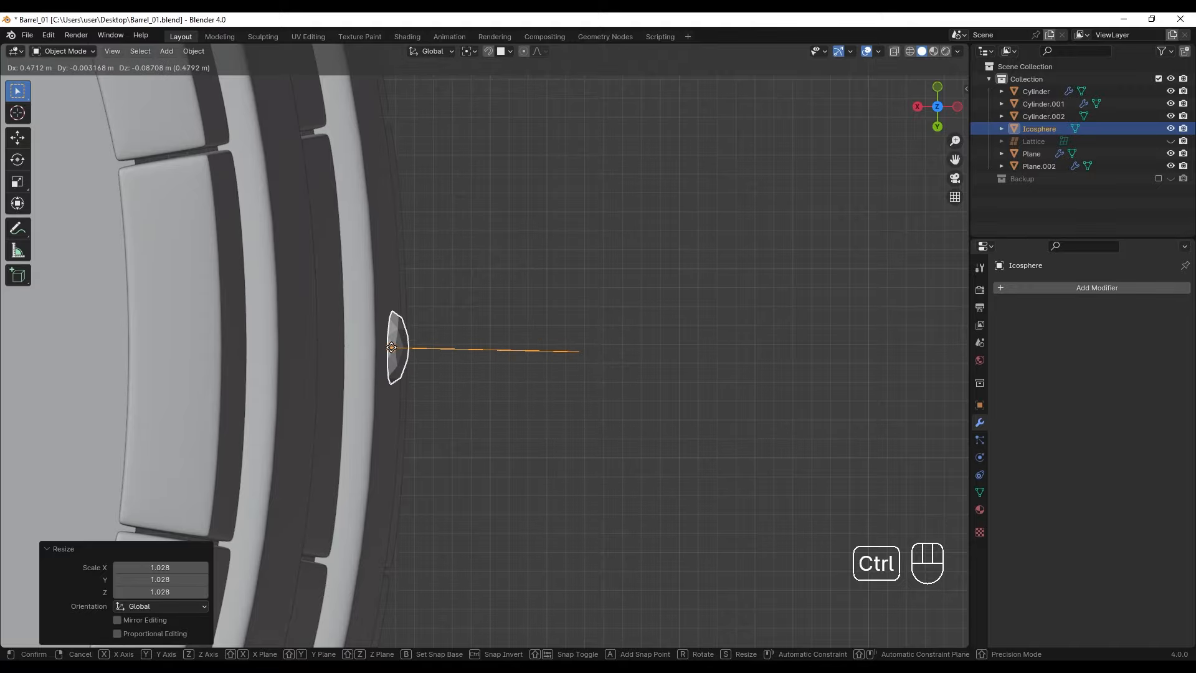
left_click(392, 349)
Sink the rivet slightly into the hoop surface, moving it about 0.013 m in X and -0.002 m in Z.
scroll(414, 369, "down", 9)
middle_click_drag(474, 361, 640, 311)
scroll(503, 355, "up", 8)
scroll(504, 355, "down", 3)
scroll(455, 346, "up", 9)
scroll(562, 366, "up", 2)
middle_click_drag(562, 366, 574, 369, "shift")
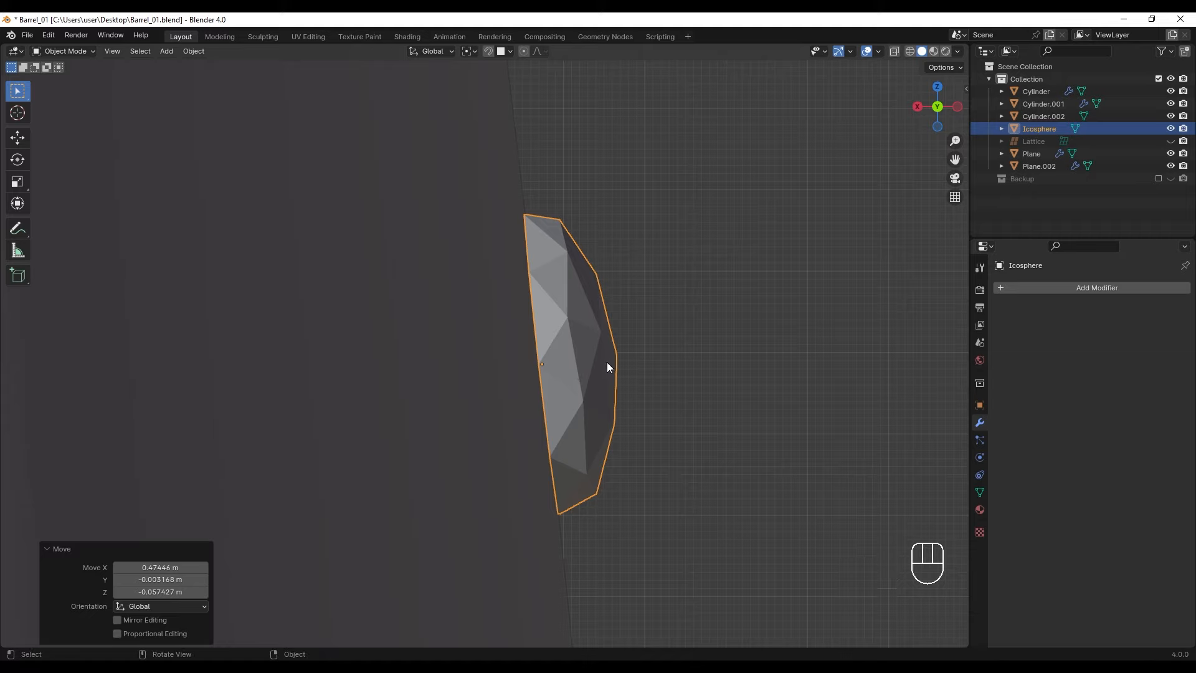
key("g")
left_click(584, 364, "shift")
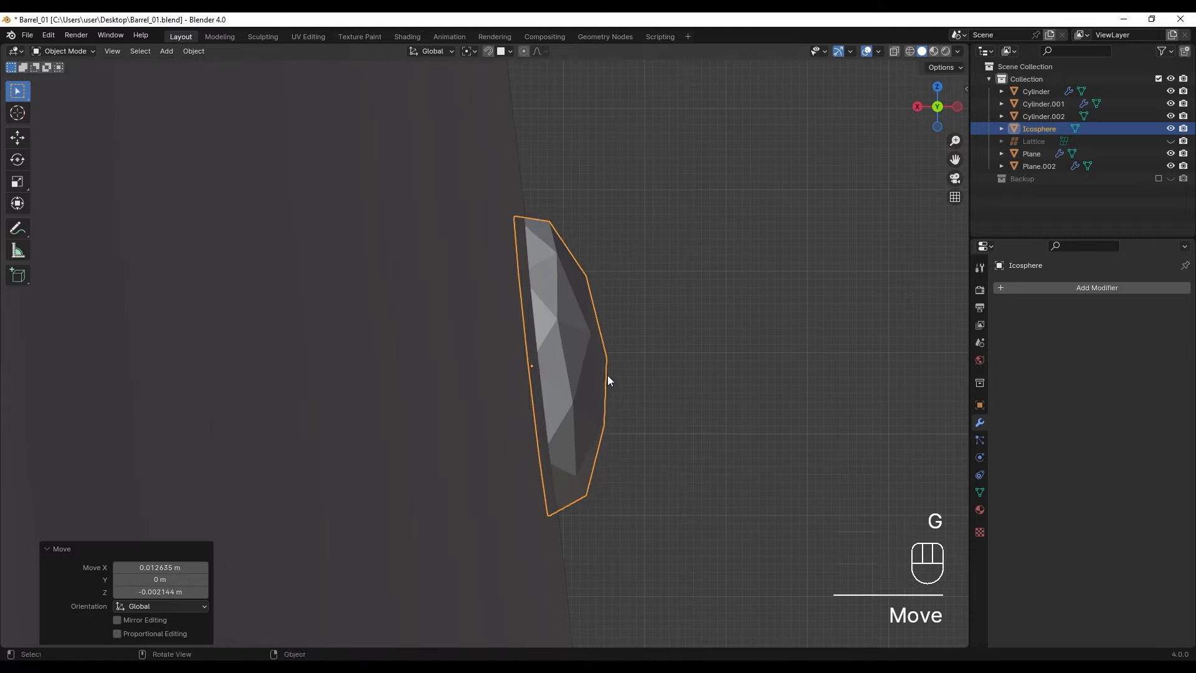
Add a level 1 Subdivision Surface modifier to the rivet and apply smooth shading.
key("ctrl+1")
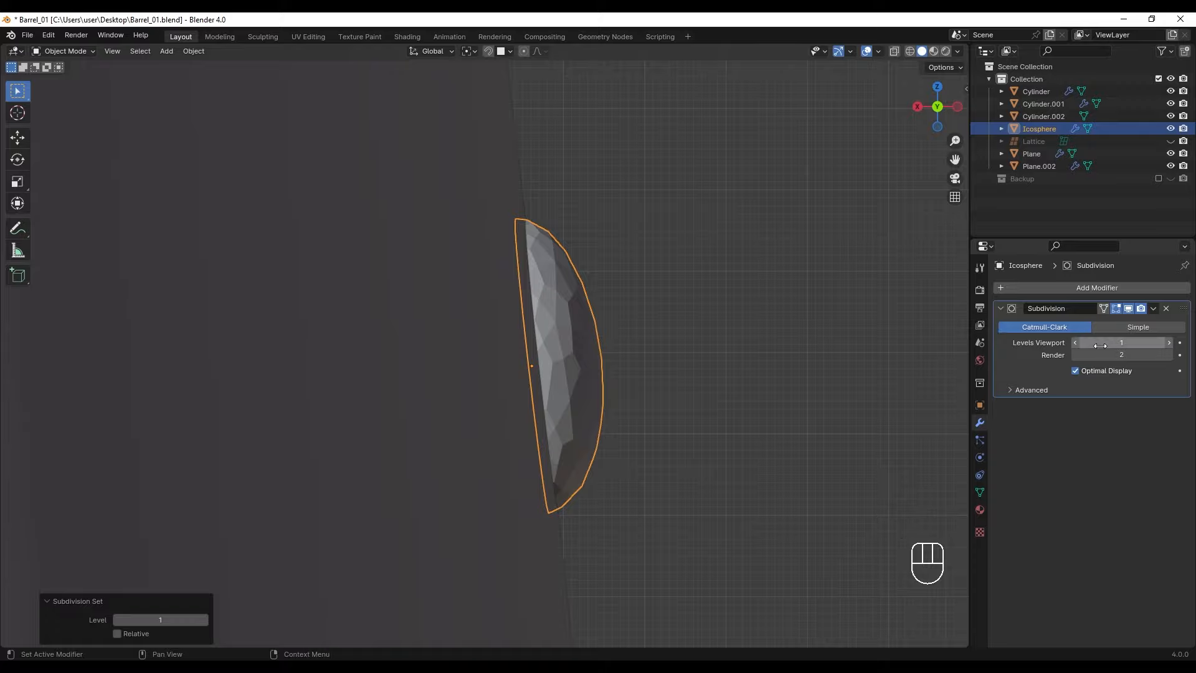
right_click(578, 362)
left_click(555, 309)
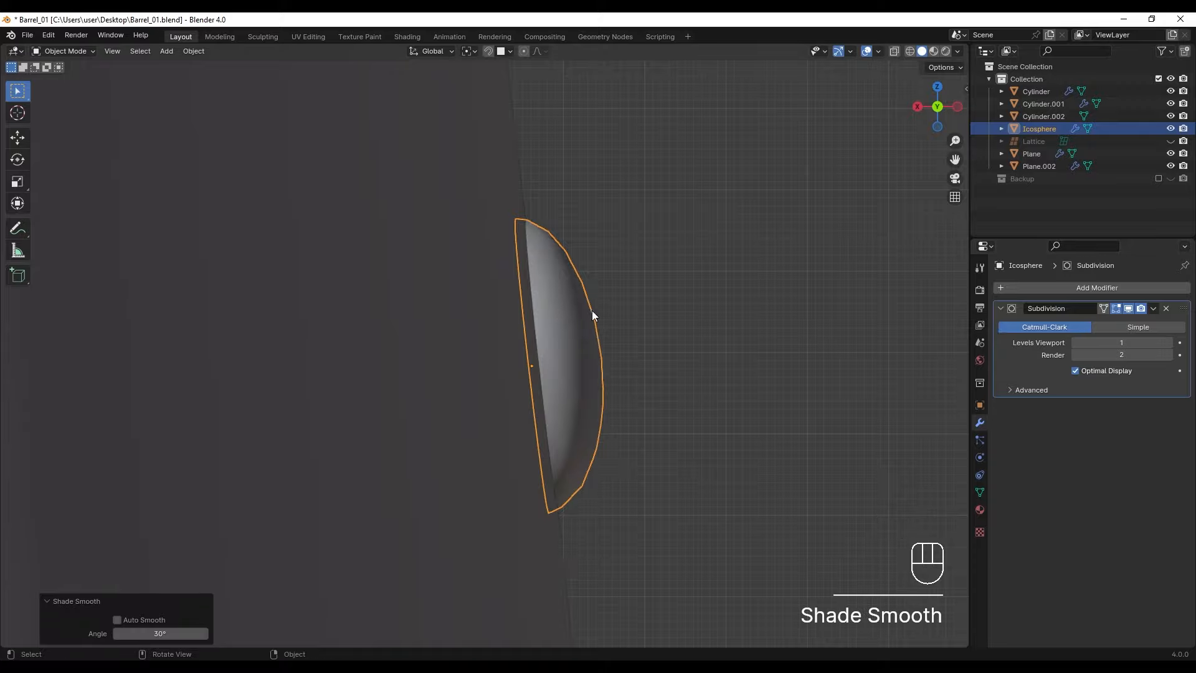
Duplicate the rivet and raise the copy about 3.374 m along Z onto the top hoop.
middle_click_drag(612, 319, 481, 356)
scroll(504, 359, "down", 8)
scroll(606, 293, "up", 3)
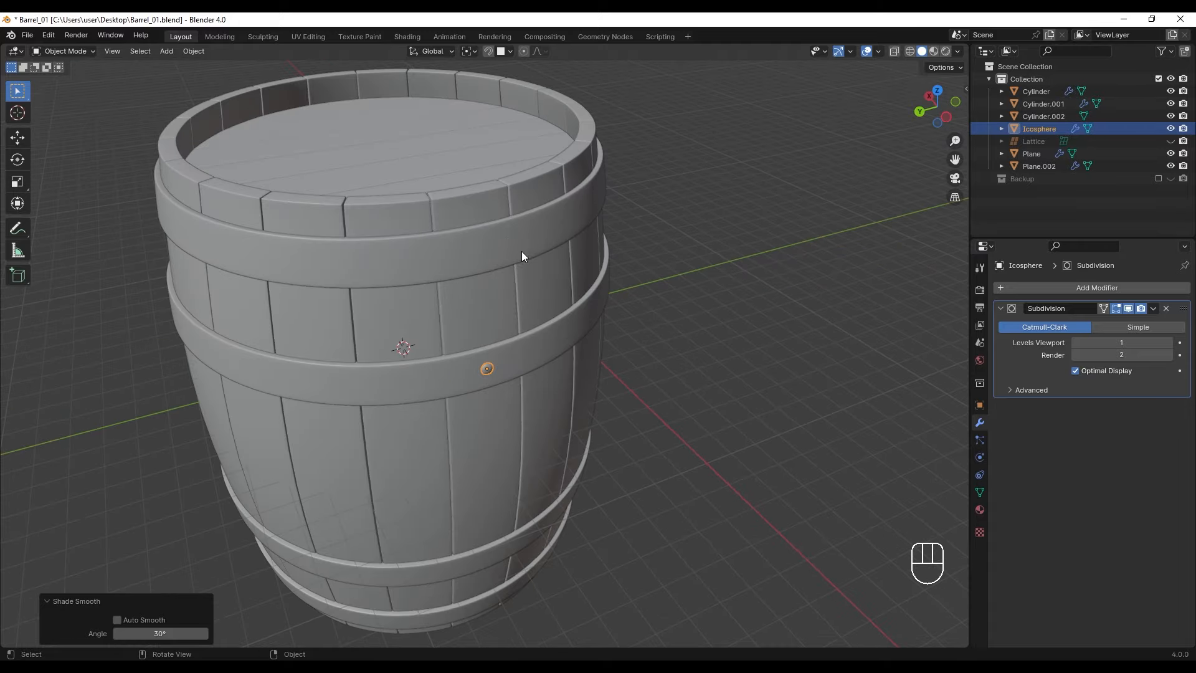
key("ctrl+KP_3")
key("shift+d")
key("z")
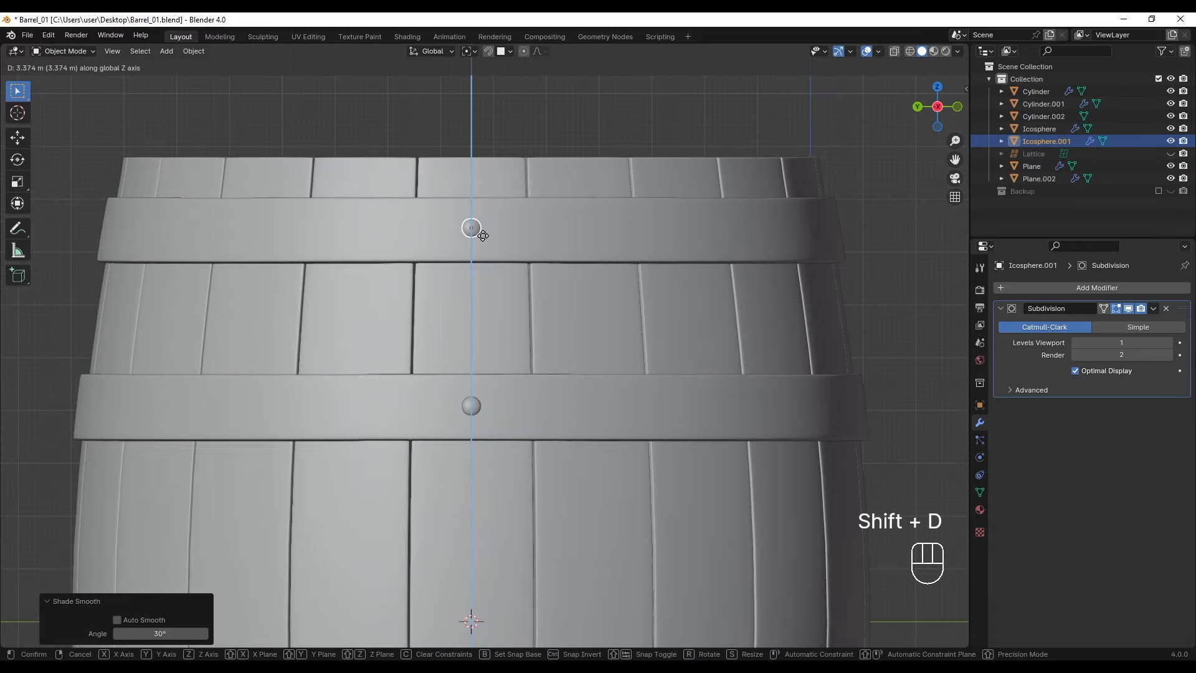
left_click(482, 235)
Move the duplicated rivet with snapping onto the outer face of the top hoop, about 0.474 m in X.
middle_click_drag(481, 221, 614, 350)
scroll(480, 375, "up", 8)
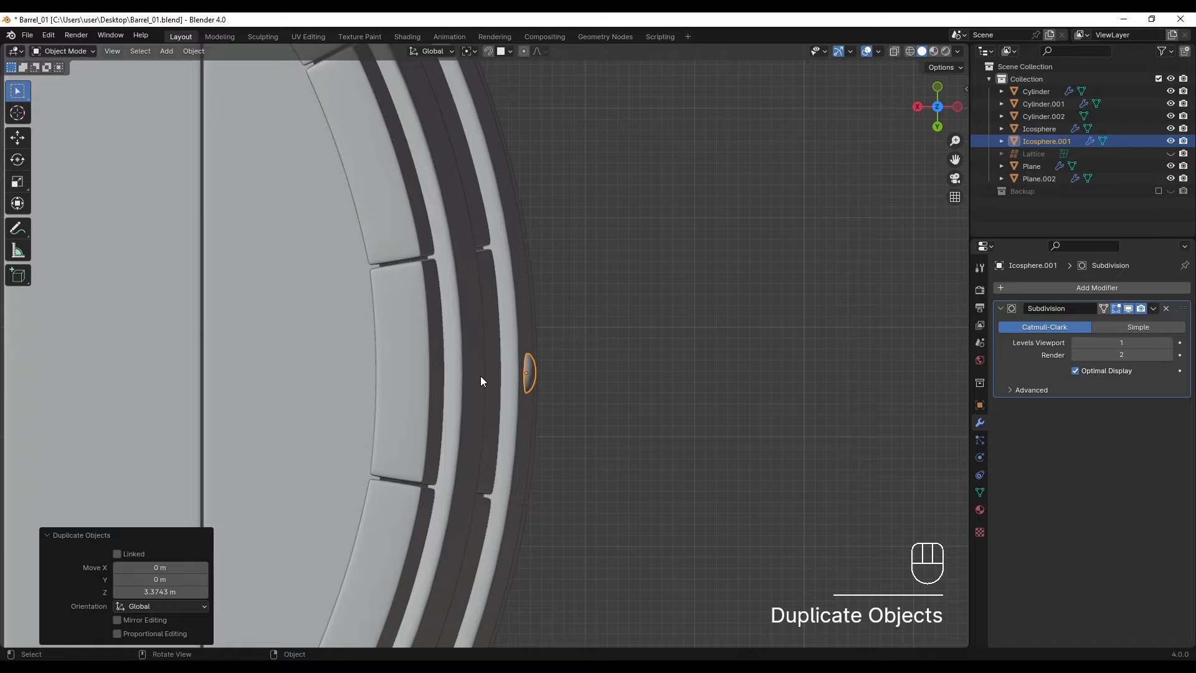
middle_click_drag(480, 375, 496, 364, "shift")
key("g")
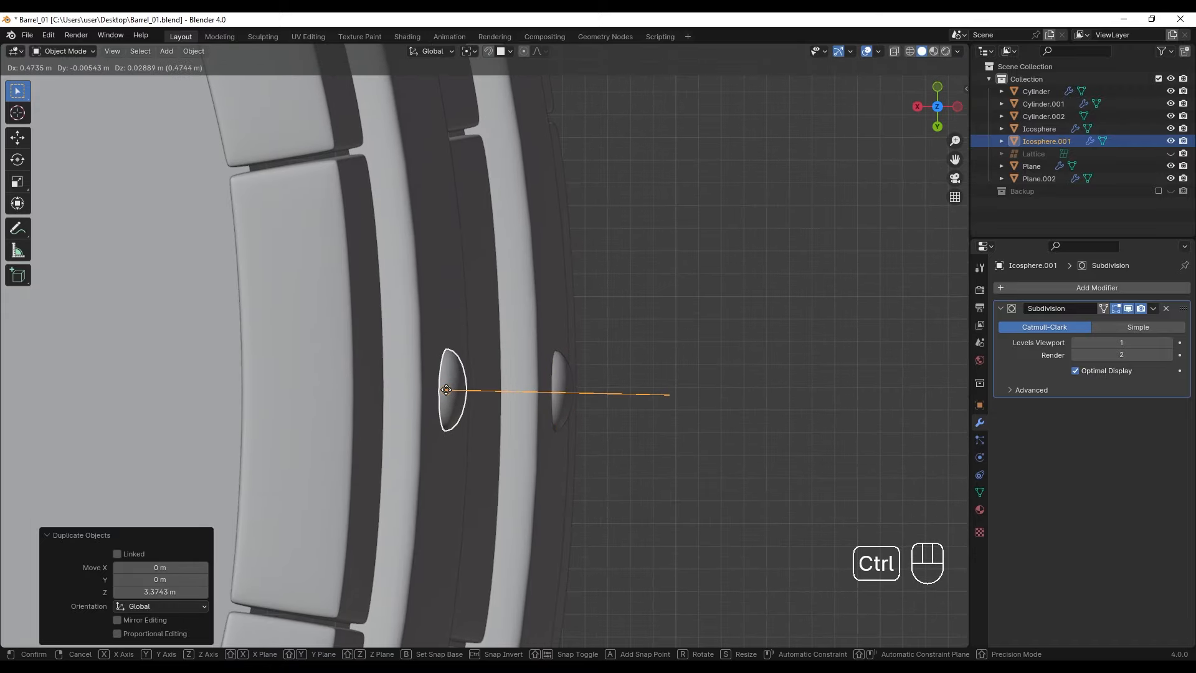
left_click(448, 390, "ctrl")
Lower the top hoop's rivet about 0.062 m along Z and inspect how it sits on the hoop surface.
middle_click_drag(451, 390, 367, 534, "alt")
key("g")
key("z")
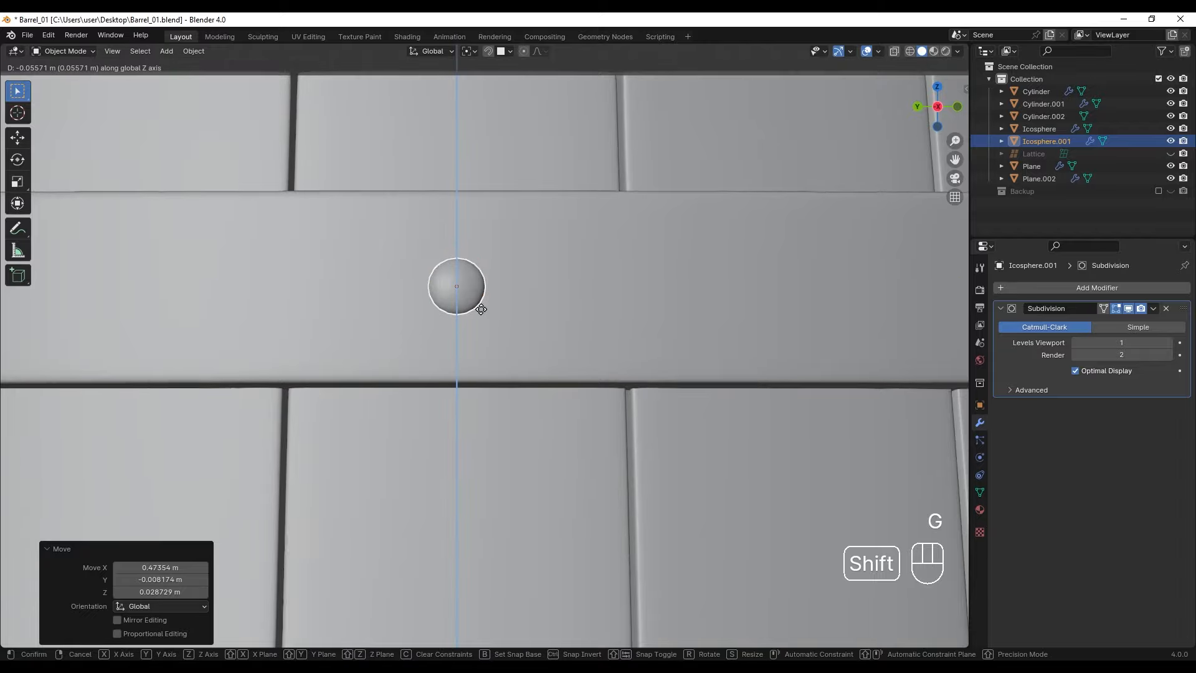
left_click(479, 319)
middle_click_drag(449, 312, 567, 316, "alt")
scroll(566, 315, "up", 5)
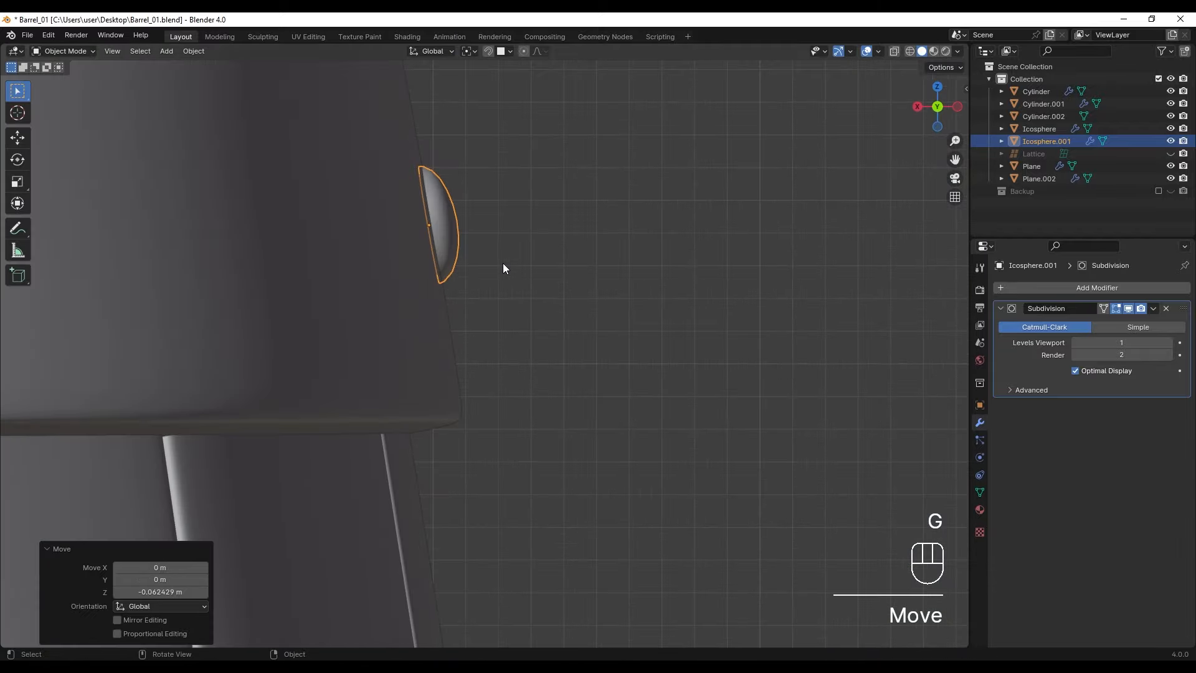
middle_click_drag(504, 267, 578, 452, "shift")
scroll(548, 430, "up", 2)
middle_click_drag(522, 387, 444, 377, "shift")
scroll(523, 362, "down", 13)
middle_click_drag(486, 446, 491, 369, "shift")
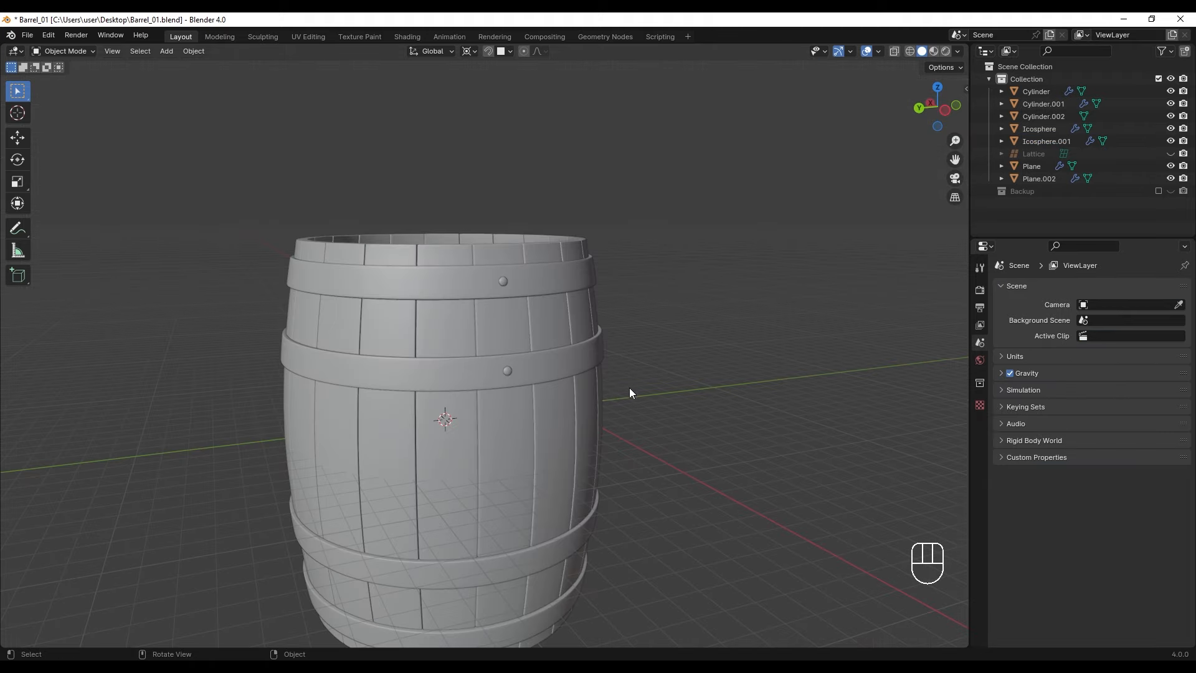
Duplicate both hoop rivets and rotate the copies 36° around the barrel about the global Z axis.
left_click(509, 371)
left_click(503, 284, "shift")
middle_click_drag(502, 306, 530, 387)
key("shift+d")
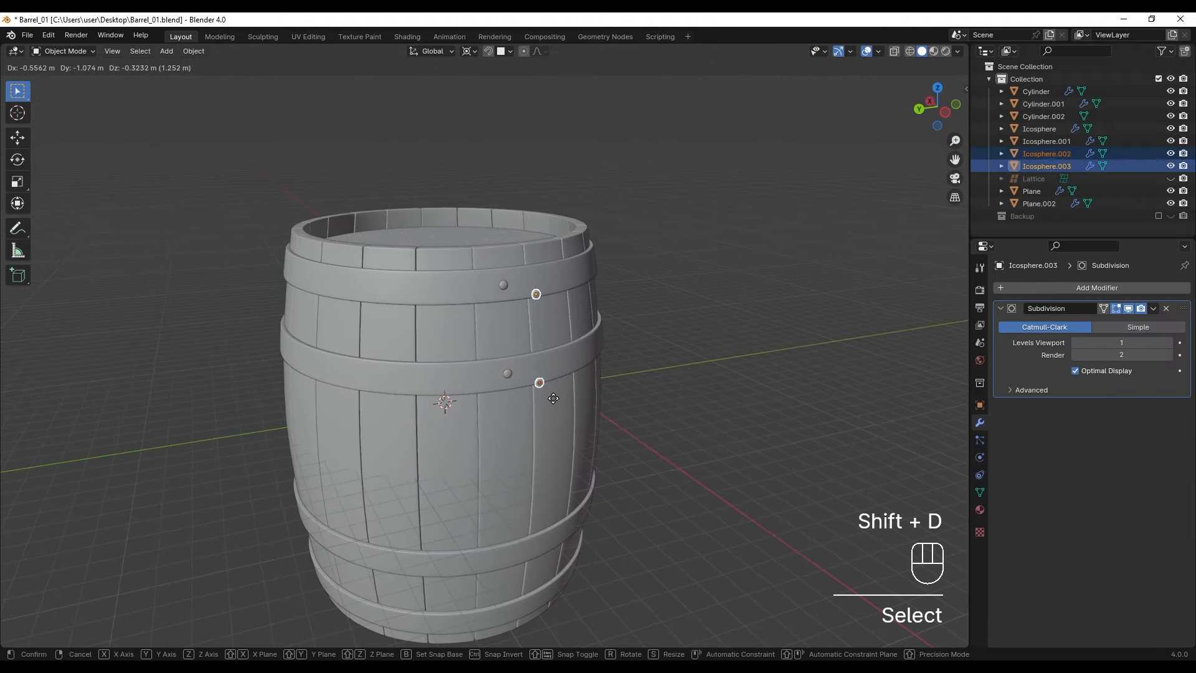
key("r")
key("z")
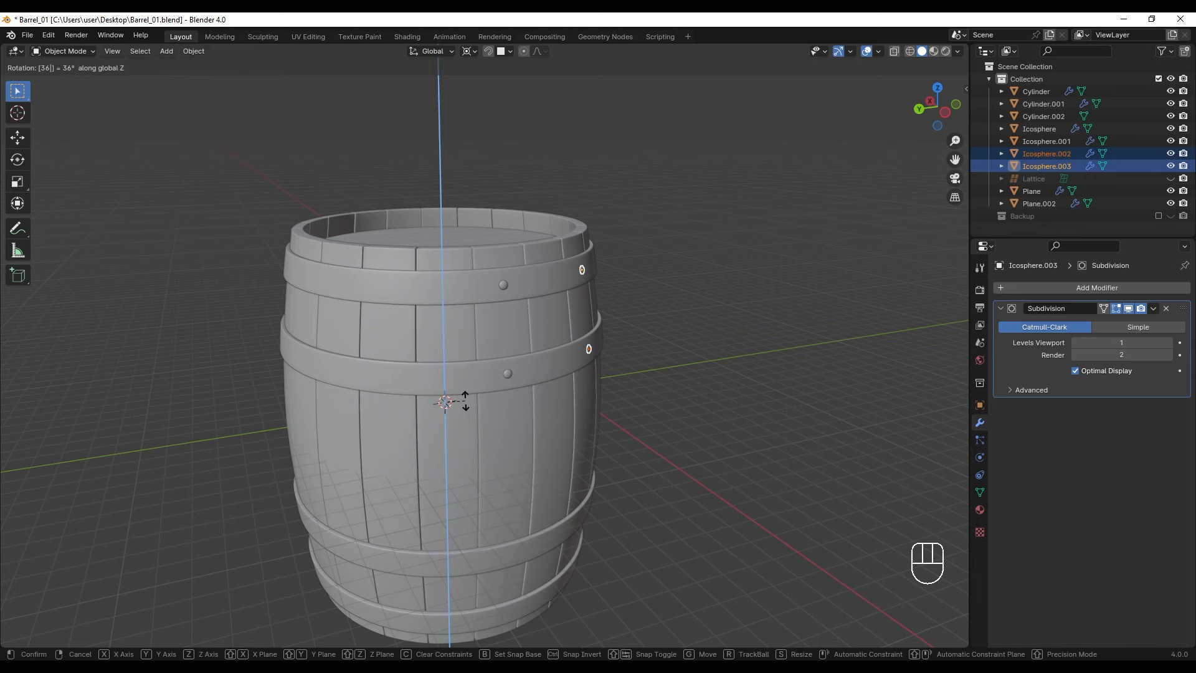
key("Return")
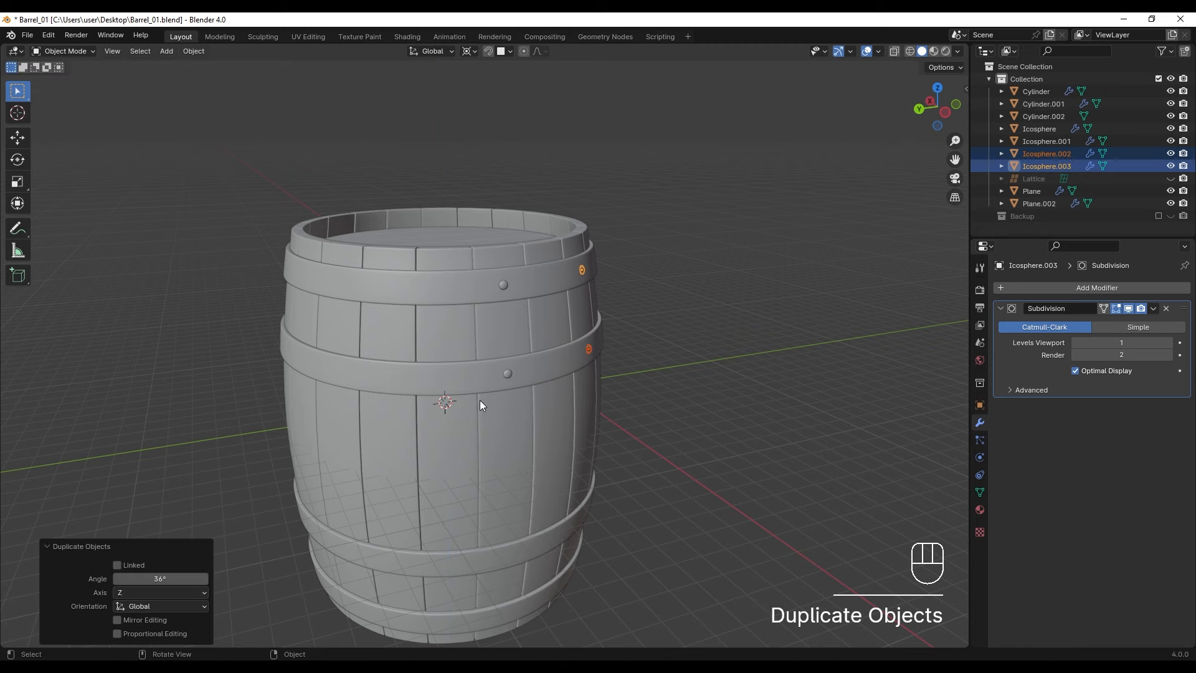
Repeat the 36° duplication of the rivet pair eight times to complete the rings on both upper hoops.
middle_click_drag(480, 400, 498, 364)
key("shift+r")
key("shift+r")
key("shift+r")
key("shift+r")
key("shift+r")
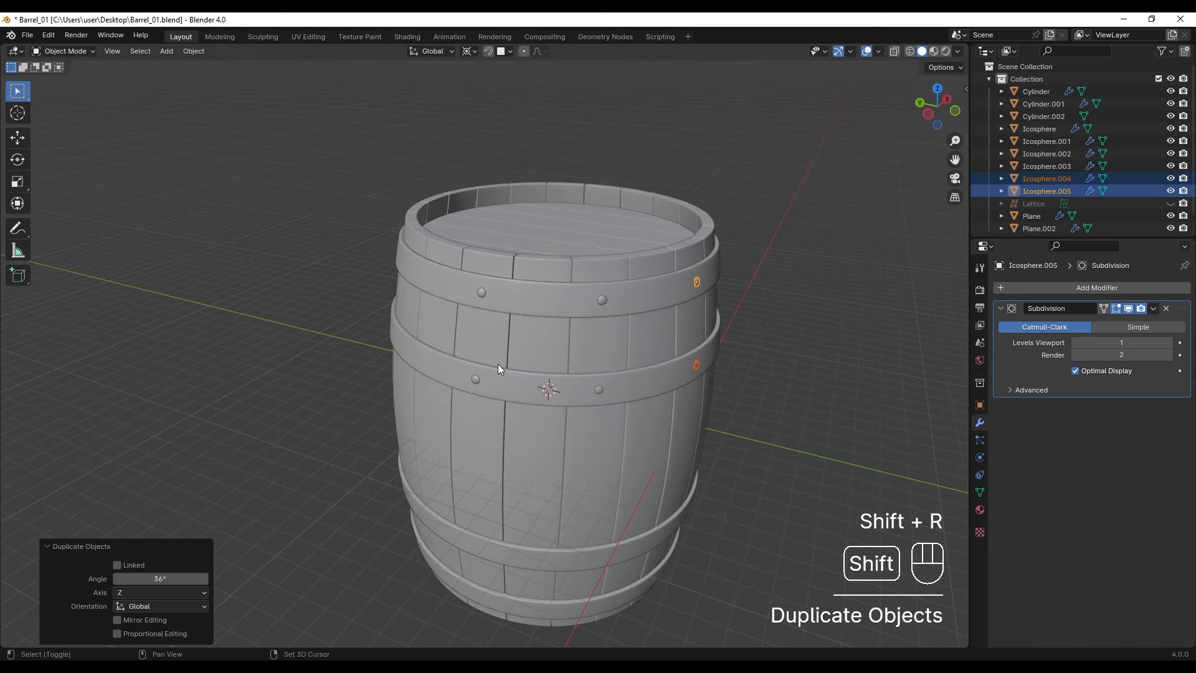
key("shift+r")
key("shift+r")
key("shift+r")
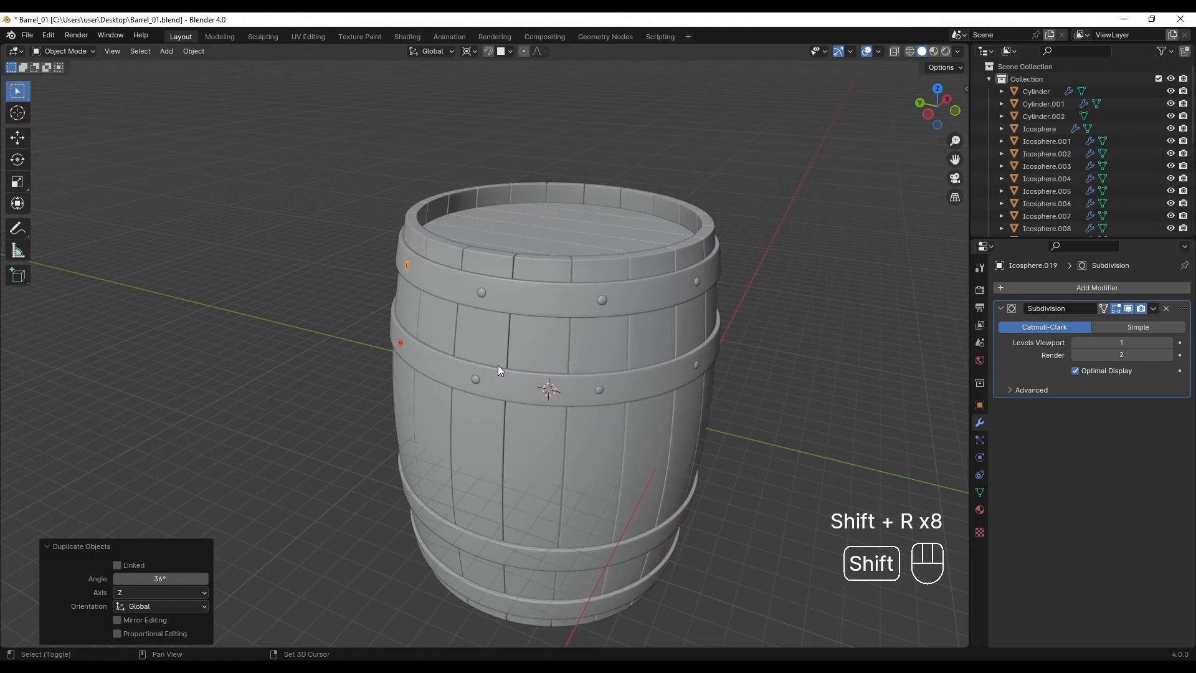
Select all rivets on the two upper hoops in wireframe, excluding the barrel parts, and join them into one object.
middle_click_drag(499, 365, 645, 350)
left_click(646, 352)
middle_click_drag(532, 349, 318, 195)
key("z")
key("z")
left_click_drag(317, 195, 665, 205)
left_click_drag(309, 260, 641, 273, "shift")
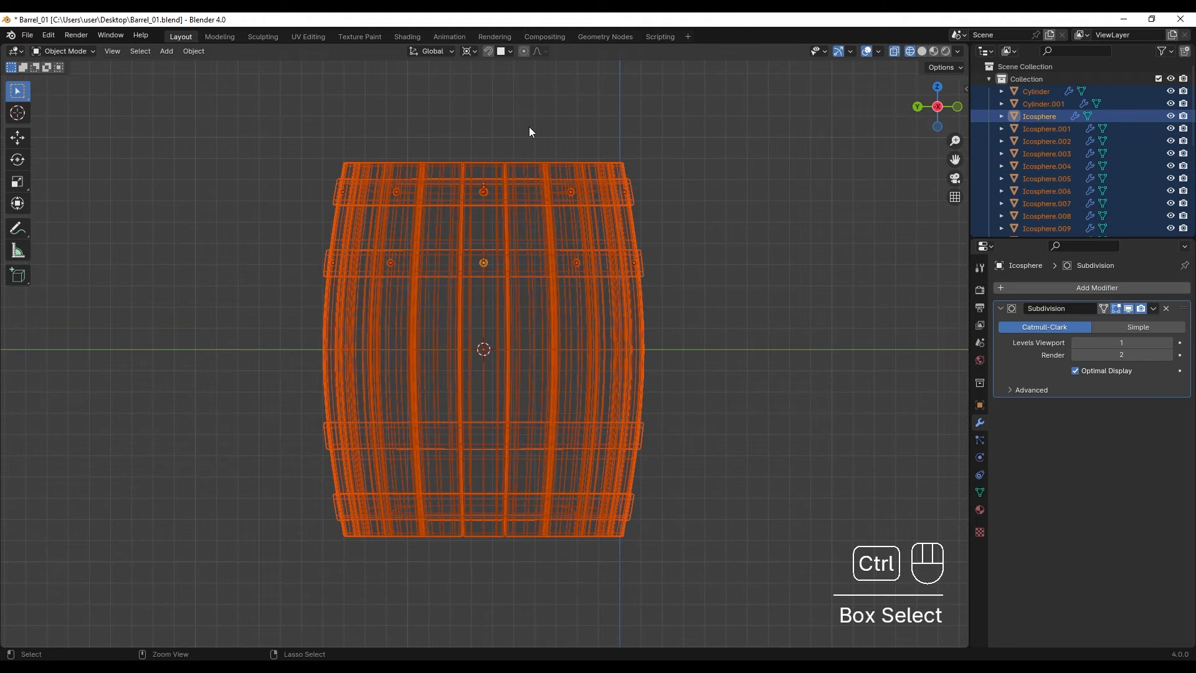
left_click_drag(529, 127, 541, 290, "ctrl")
key("z")
middle_click_drag(574, 286, 589, 273)
key("ctrl+j")
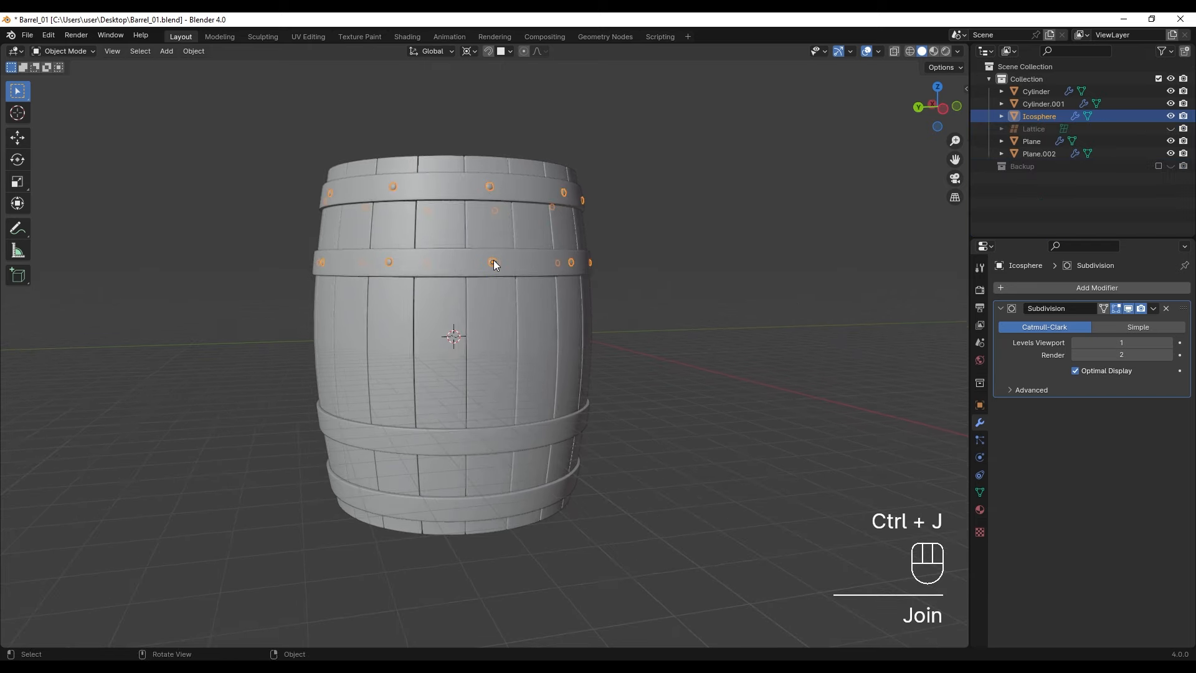
left_click(493, 260)
left_click(571, 261)
left_click(572, 261)
key("g")
right_click(591, 242)
middle_click_drag(636, 257, 598, 260)
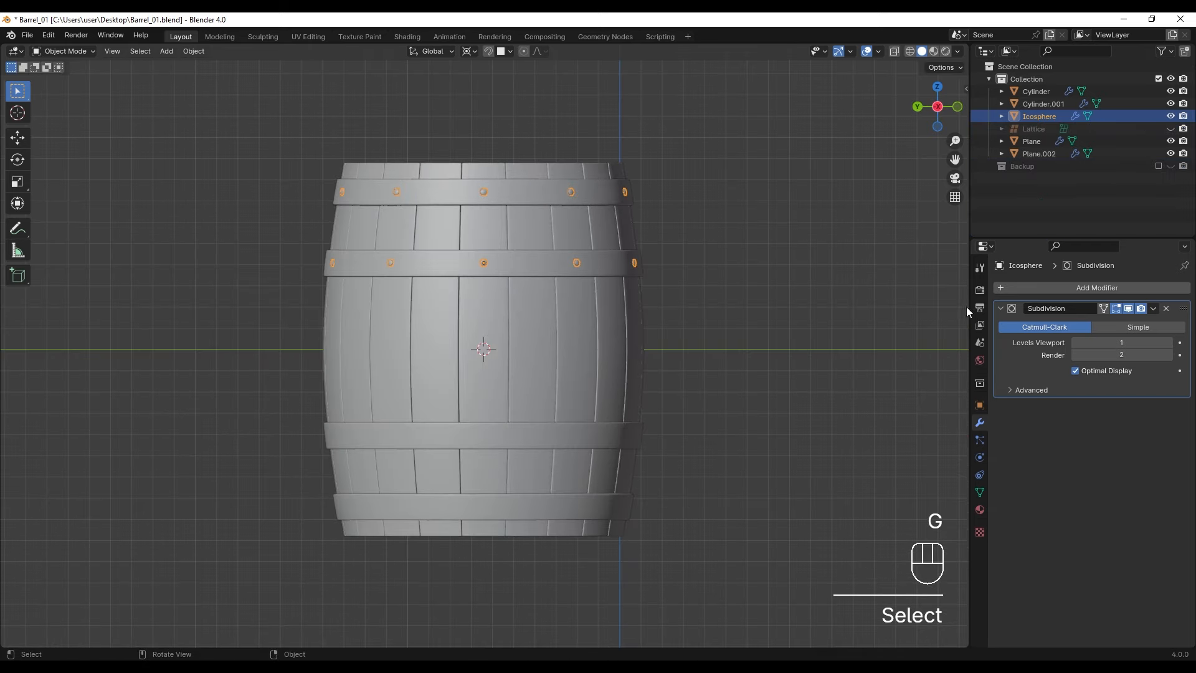
Add a Mirror modifier to the joined rivets, using Plane as the mirror object and only the Z axis.
left_click(1045, 285)
key("space")
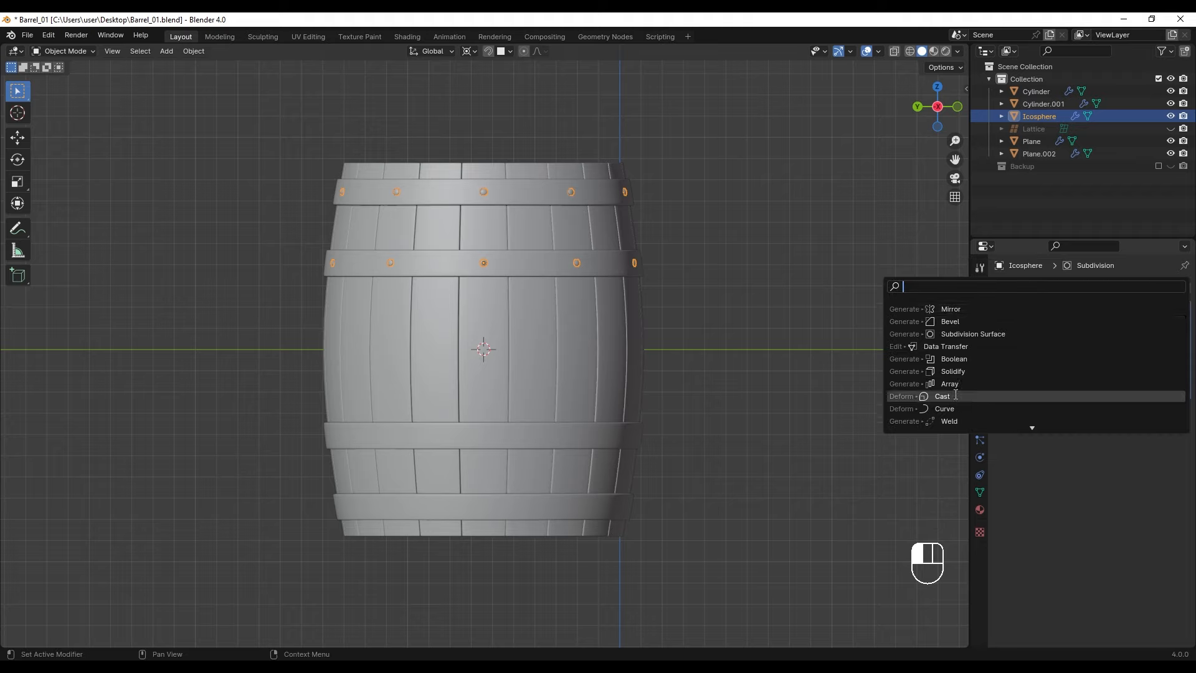
left_click(947, 309)
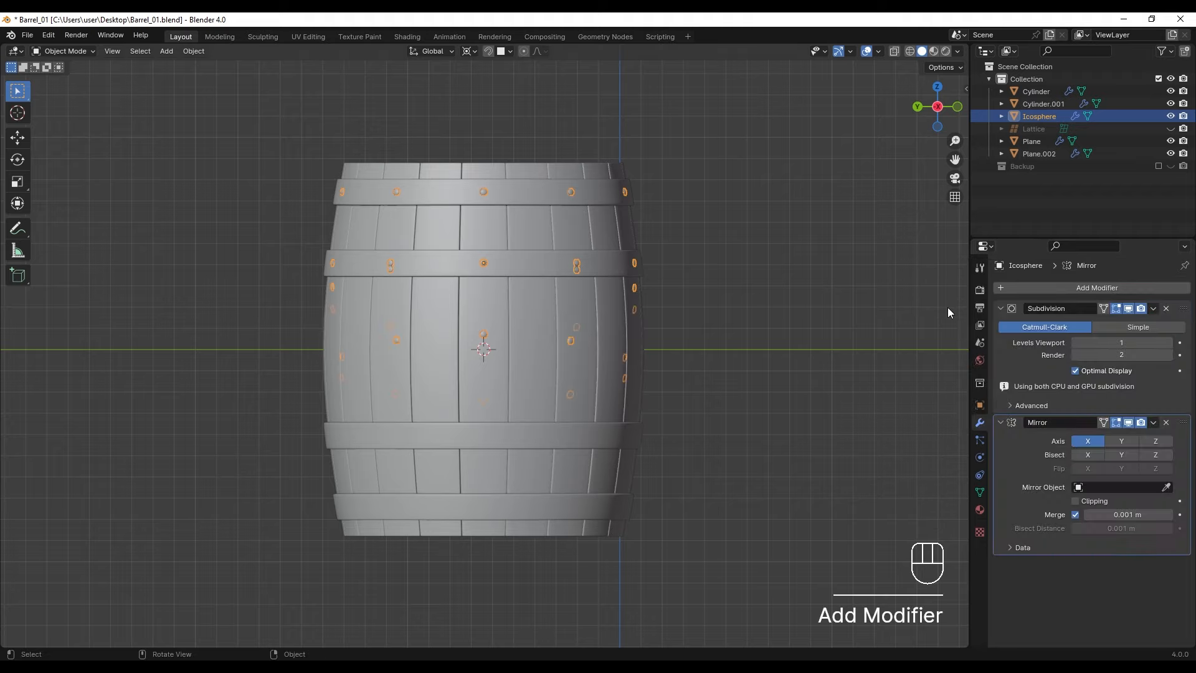
left_click(1150, 487)
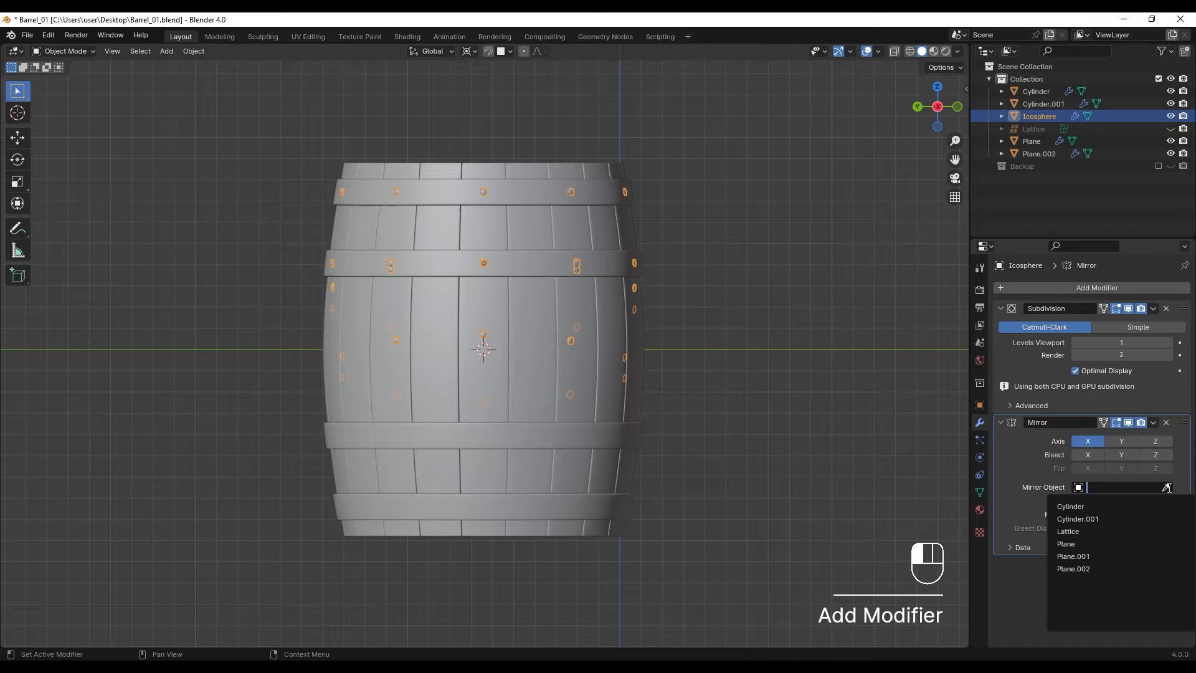
left_click(1167, 488)
left_click(619, 374)
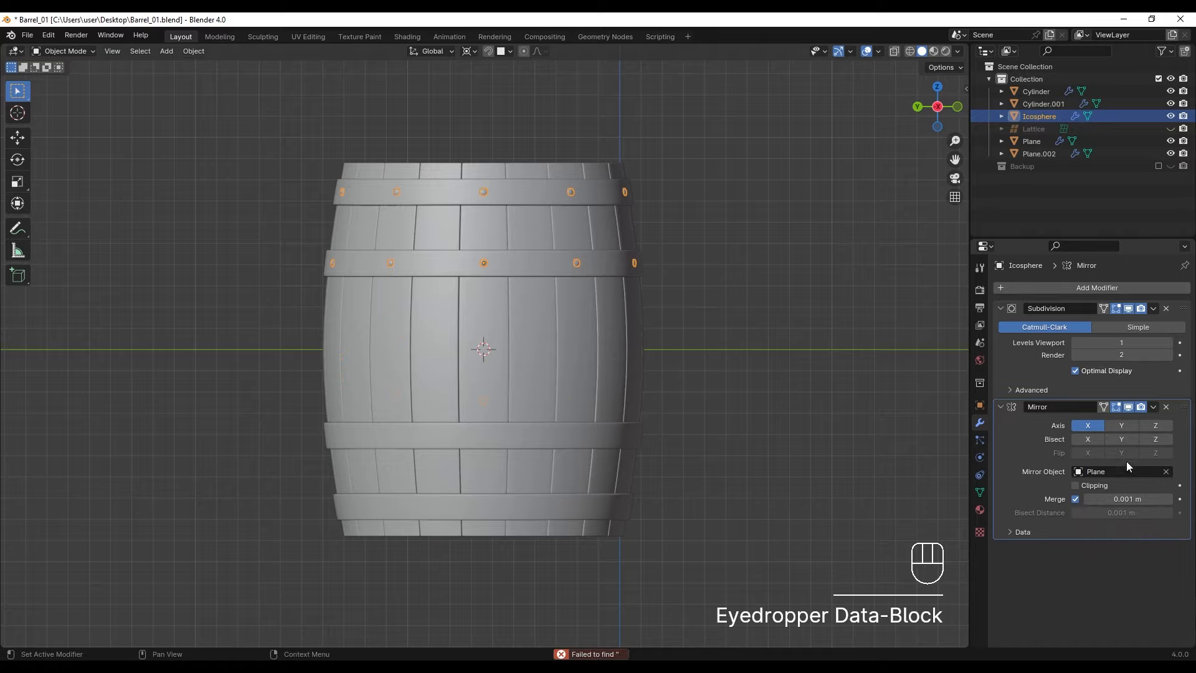
left_click(720, 386)
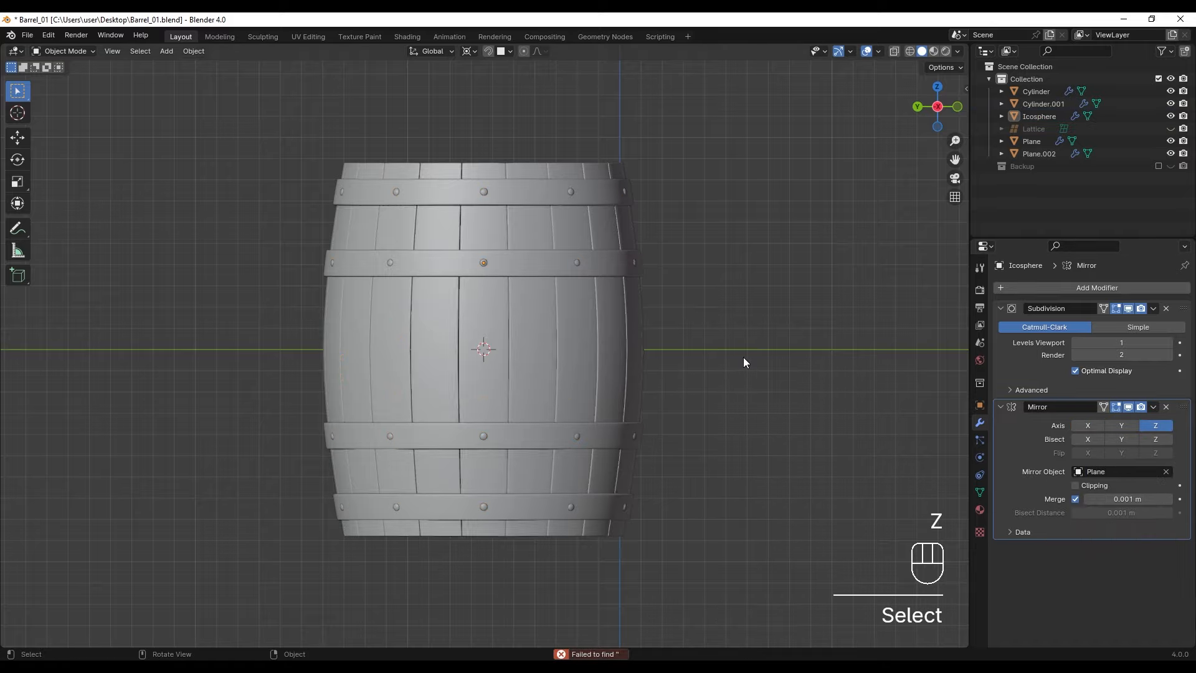
Add a cylinder with 32 vertices, 1 m radius and 2 m depth at the barrel's center and rotate it 90° in front view.
middle_click_drag(743, 357, 671, 337)
key("shift+a")
mouse_move(668, 333)
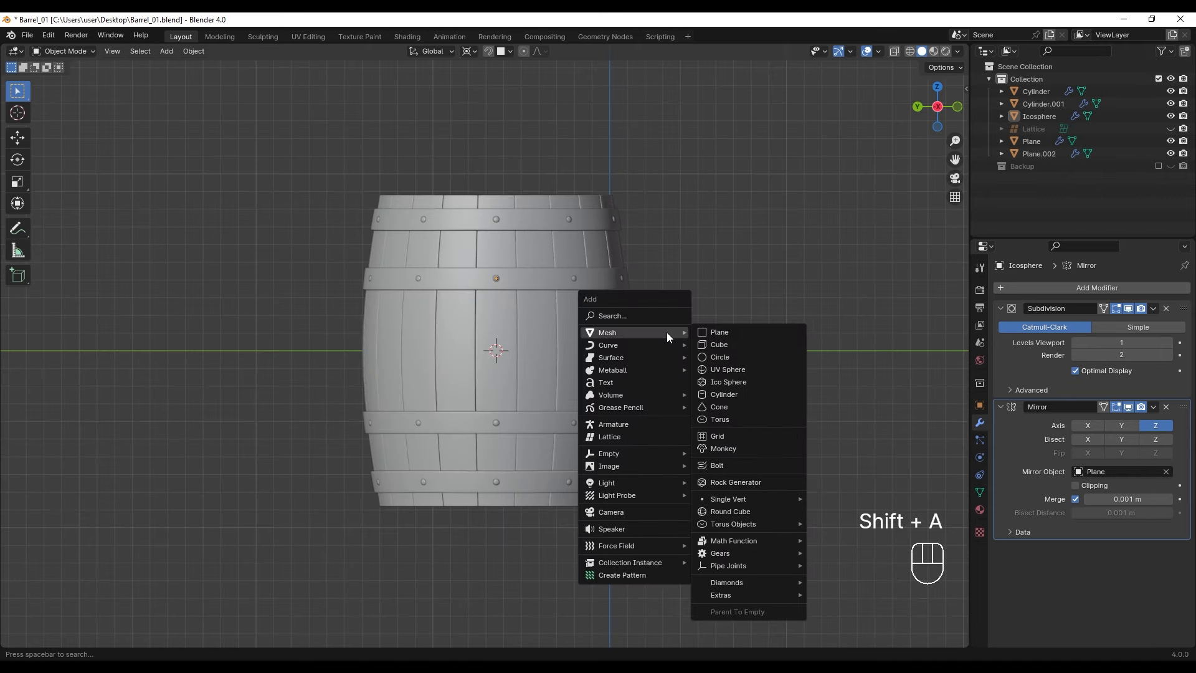
left_click(730, 395)
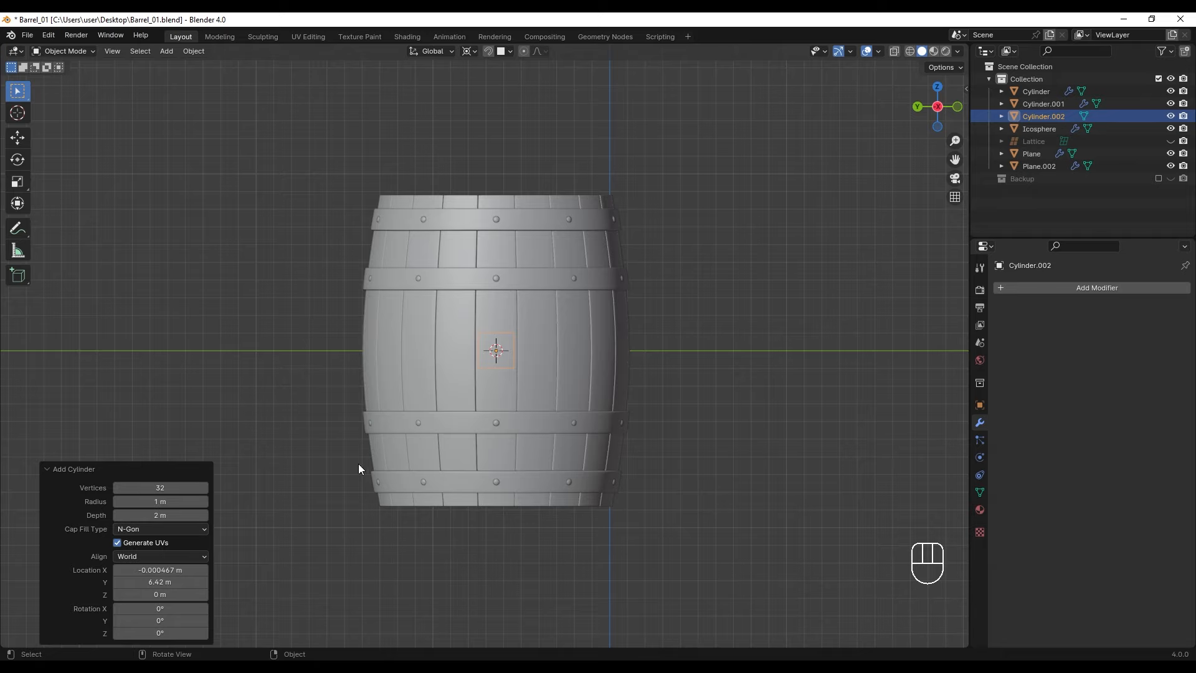
middle_click_drag(405, 436, 589, 339, "alt")
type("r")
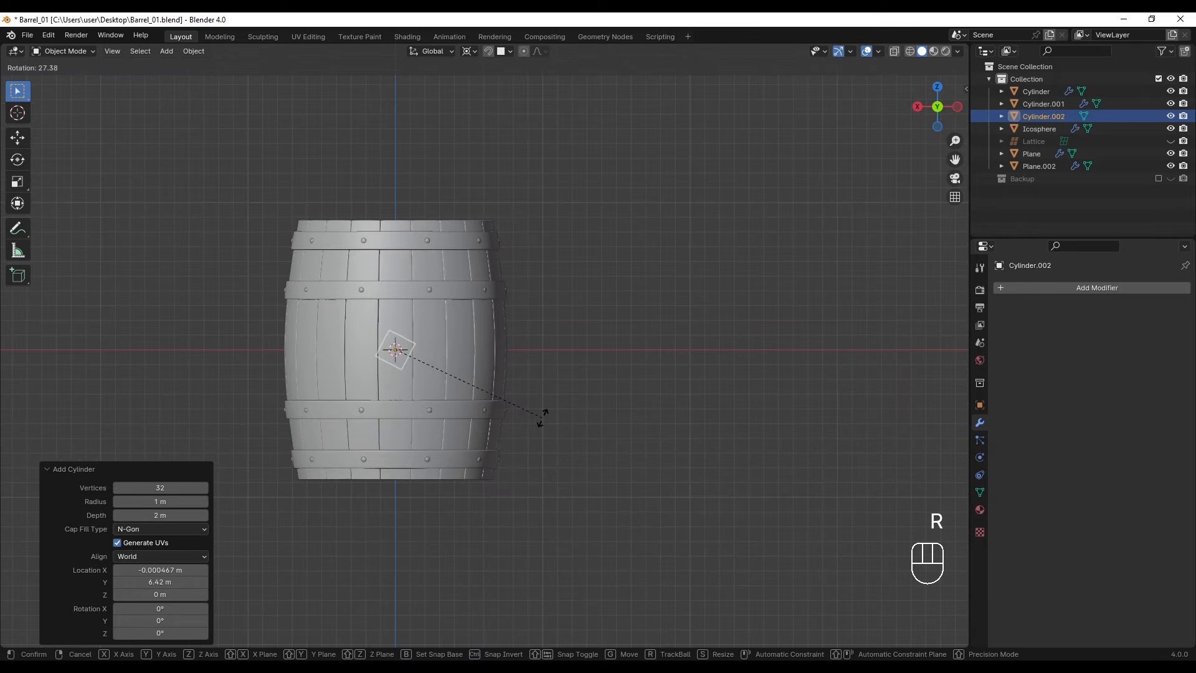
type("90")
key("Return")
Move the cylinder along X so it sticks partly out of the barrel's side wall.
key("g")
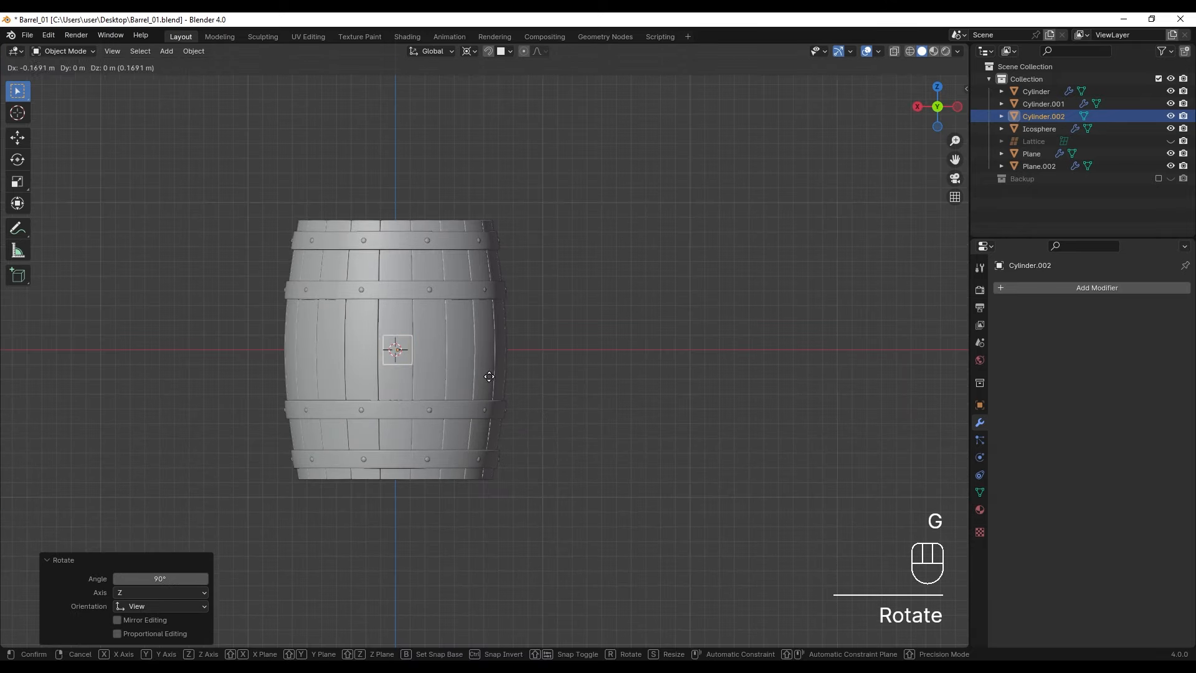
key("x")
key("shift")
left_click(546, 375)
key("KP_Decimal")
Delete the cylinder's end cap face inside the barrel.
key("Tab")
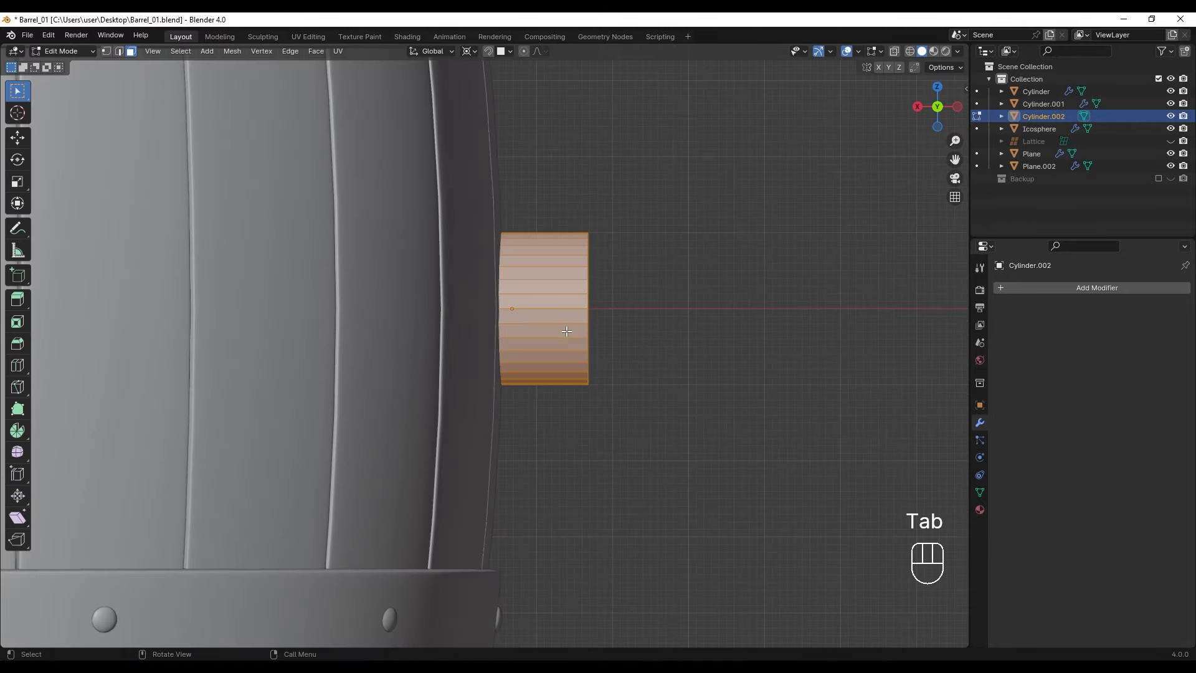
key("shift+z")
scroll(448, 320, "up", 1)
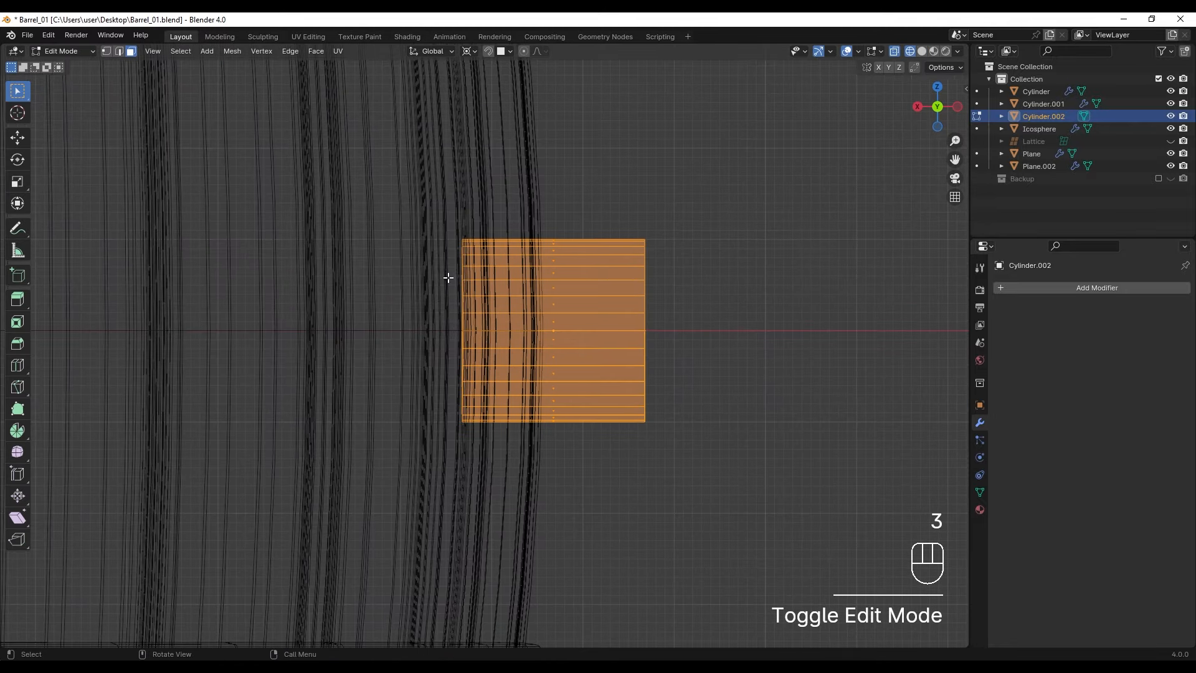
left_click_drag(437, 200, 481, 524)
middle_click_drag(481, 524, 492, 322)
key("x")
left_click(507, 388)
Set the pivot point to Bounding Box Center and scale the cylinder's inner vertex ring to about 0.629.
left_click_drag(448, 233, 478, 457)
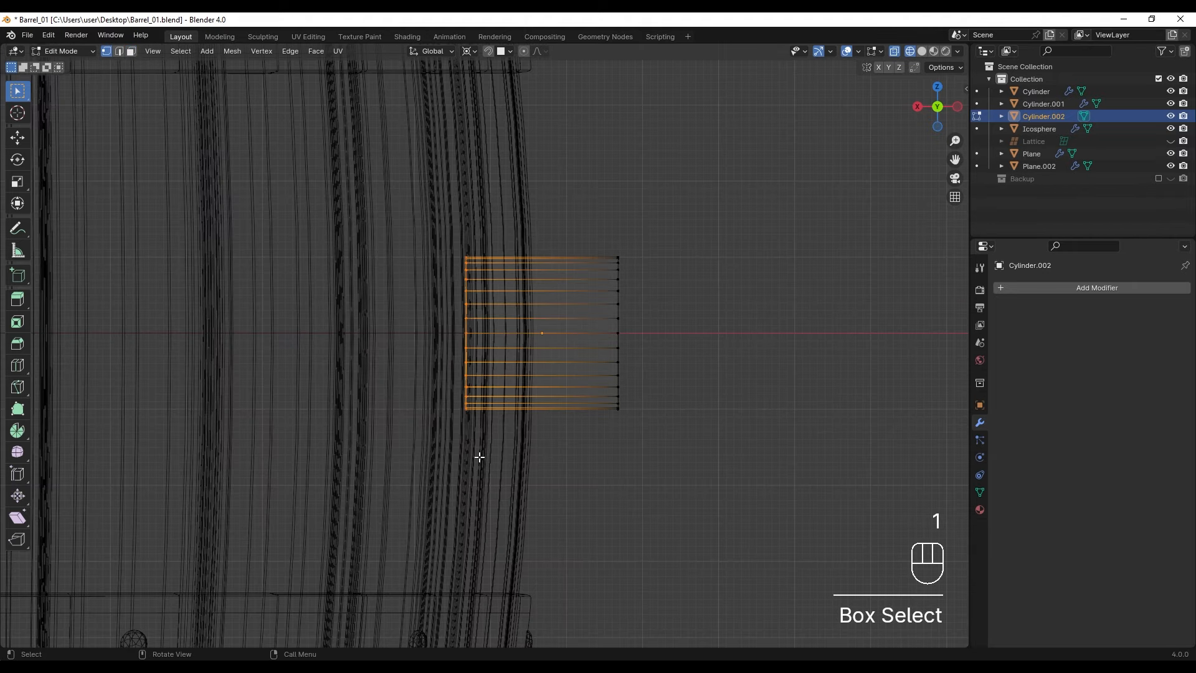
scroll(626, 443, "up", 2)
key("s")
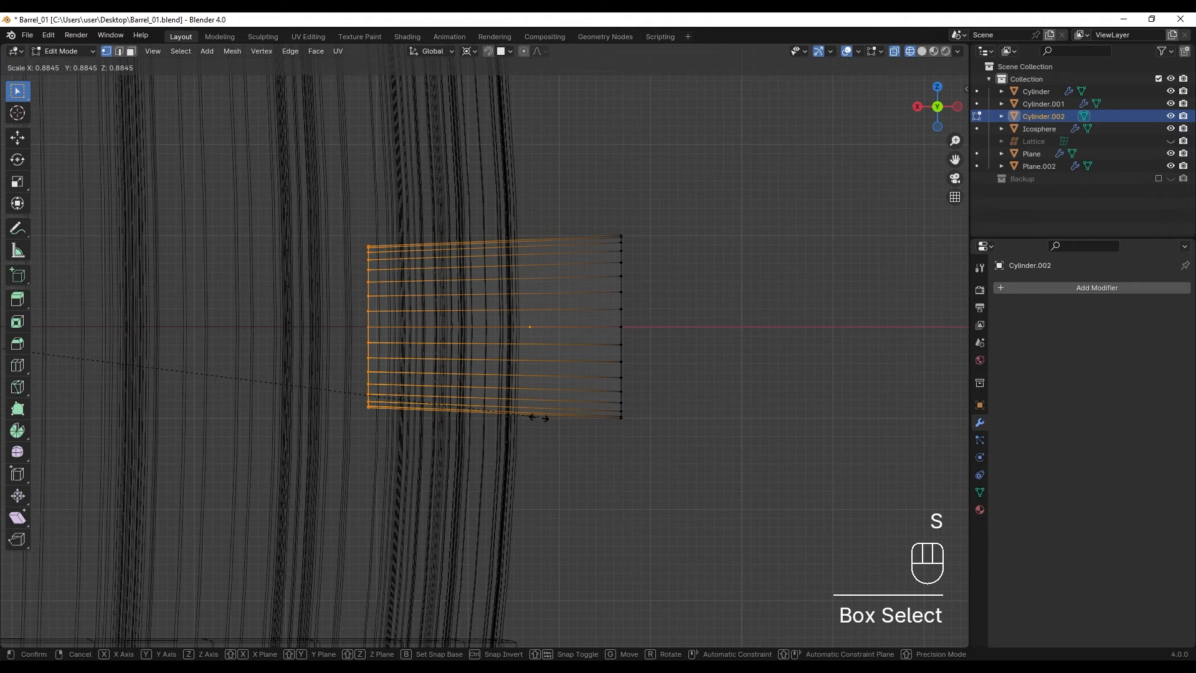
left_click(534, 418)
left_click(472, 52)
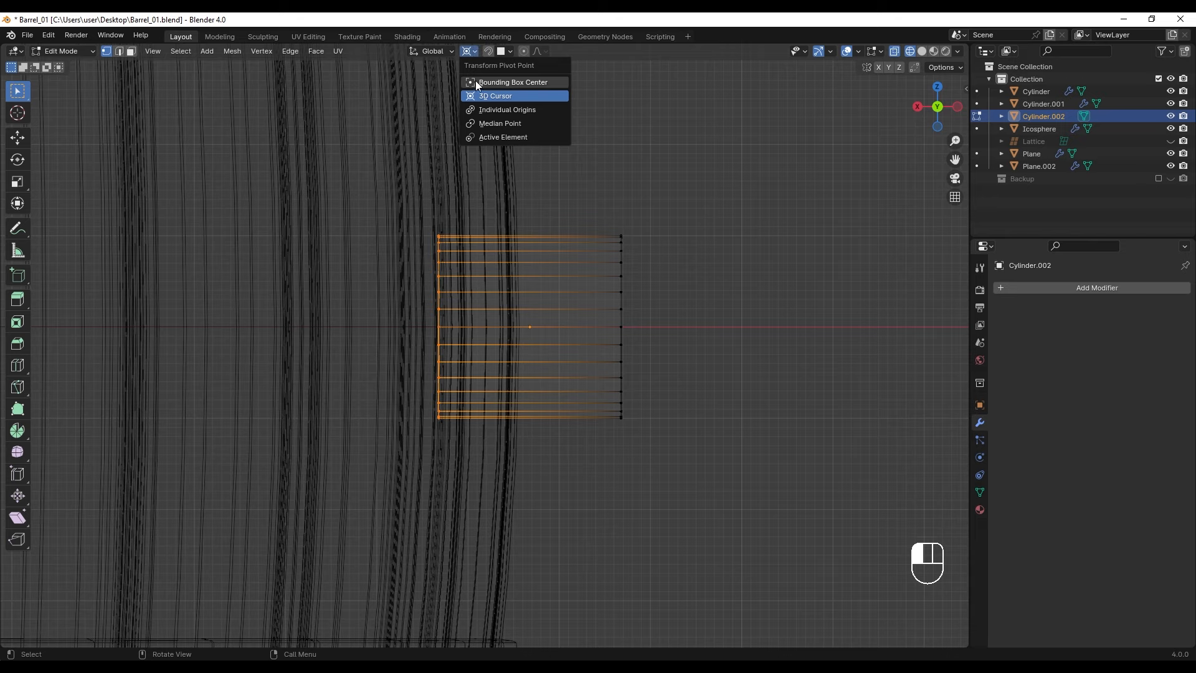
left_click(476, 82)
key("s")
left_click(608, 425)
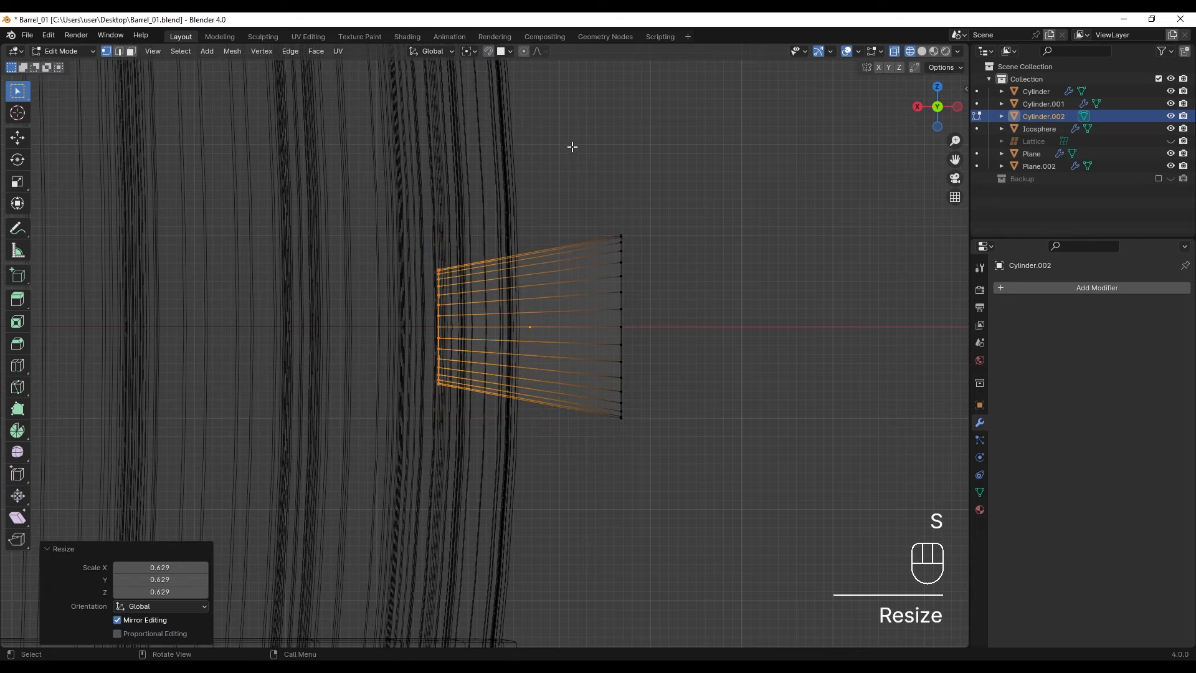
Shorten the plug by moving its outer end toward the barrel, and enlarge its inner ring by a factor of about 1.15.
left_click_drag(572, 147, 692, 548)
key("g")
left_click(616, 462)
left_click_drag(427, 240, 477, 436)
key("s")
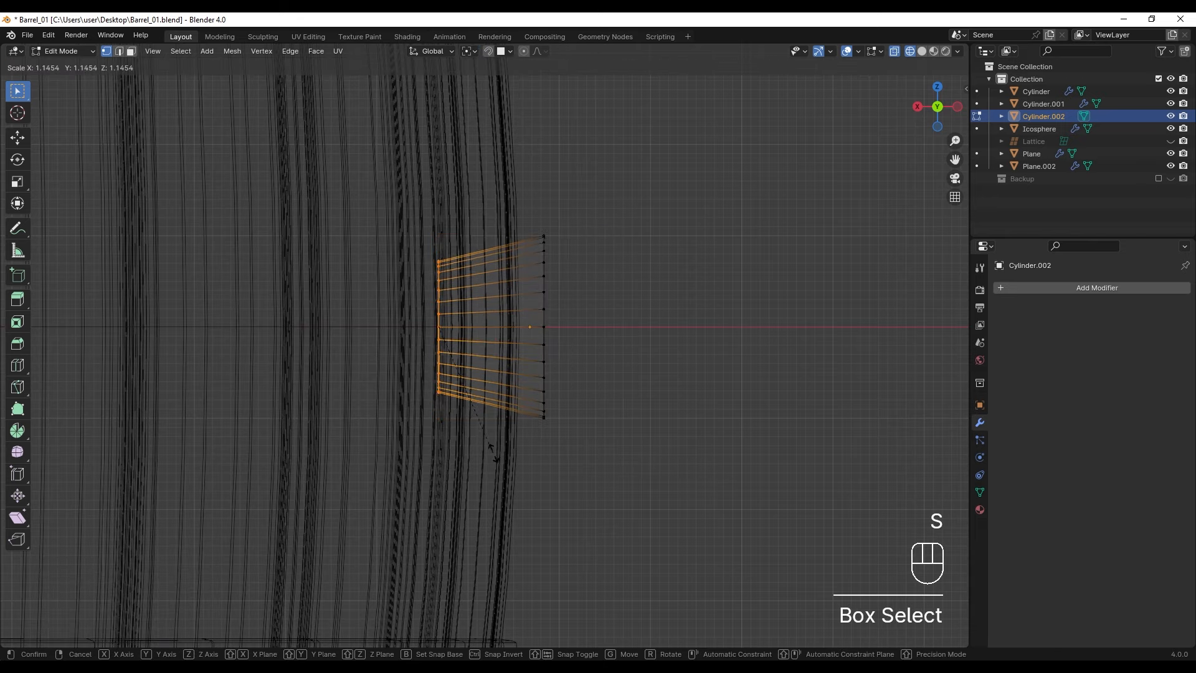
left_click(494, 454)
Scale the whole plug down to about 0.81 to fit within one plank and apply its scale.
key("z")
middle_click_drag(493, 454, 614, 398)
key("Tab")
key("s")
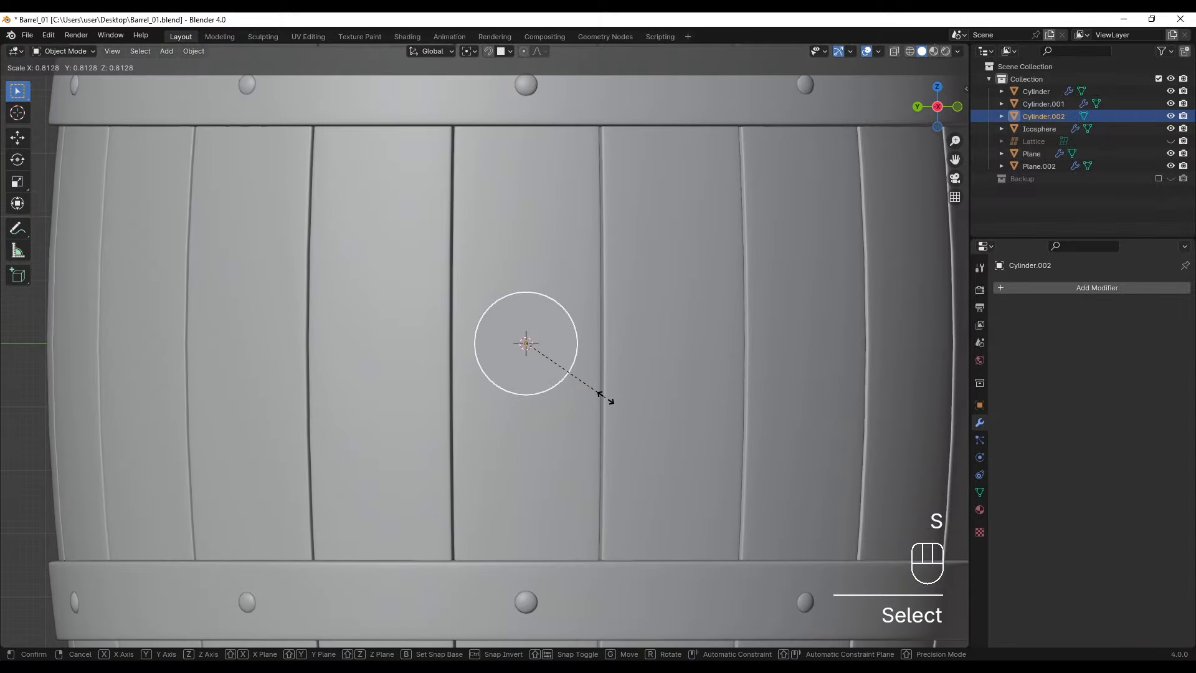
left_click(606, 397)
scroll(561, 374, "down", 5)
mouse_move(534, 360)
middle_mouse_down()
mouse_move(659, 365)
mouse_move(540, 363)
mouse_move(555, 365)
mouse_move(549, 343)
middle_mouse_up()
scroll(582, 369, "up", 5)
key("ctrl+a")
left_click(536, 364)
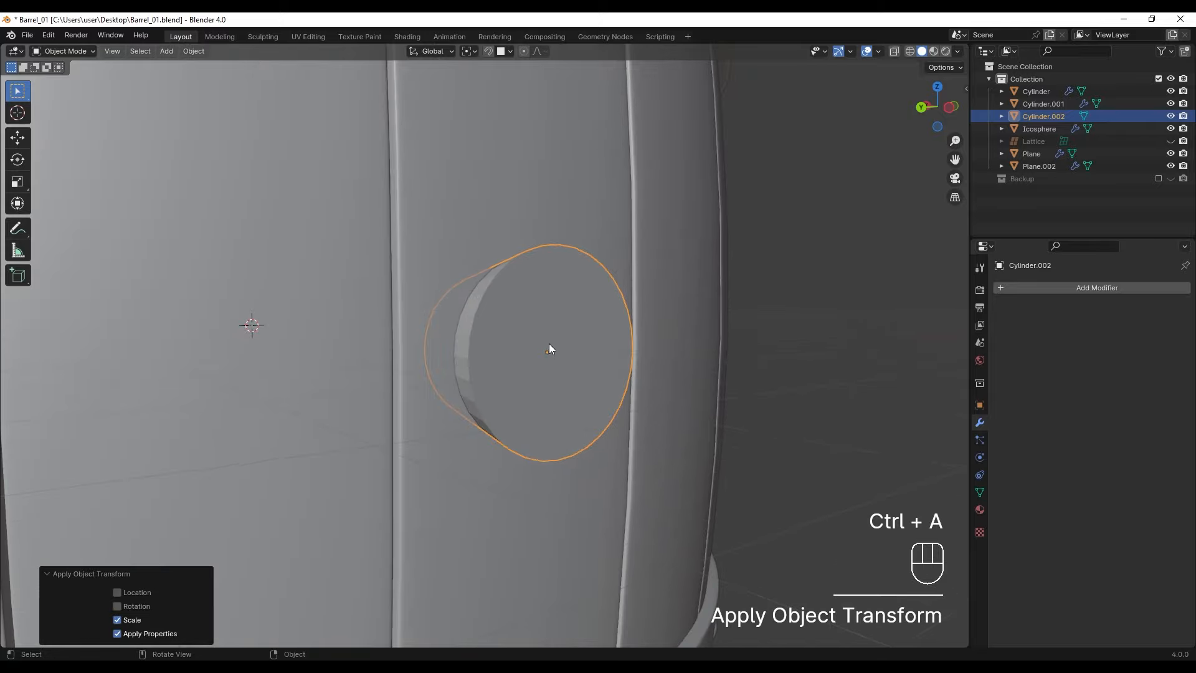
Bevel the plug's outer rim edge loop with a width of about 0.051 m and 2 segments.
key("Tab")
key("2")
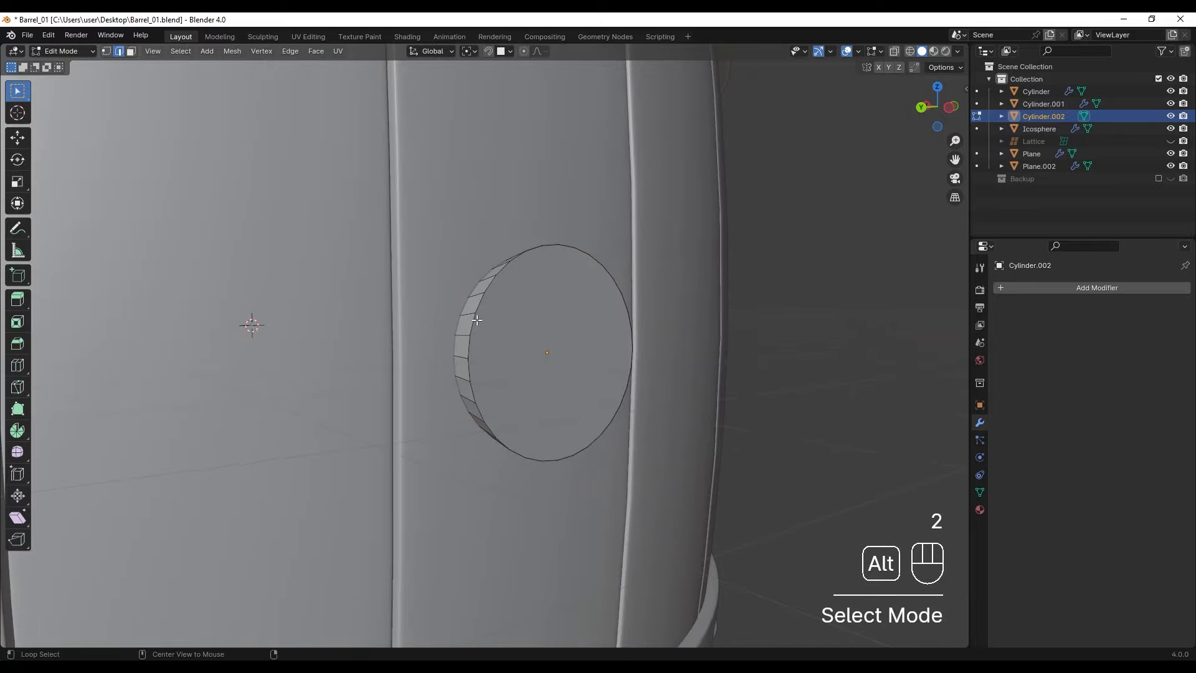
left_click(477, 319, "alt")
middle_click_drag(534, 342, 689, 372)
key("ctrl+b")
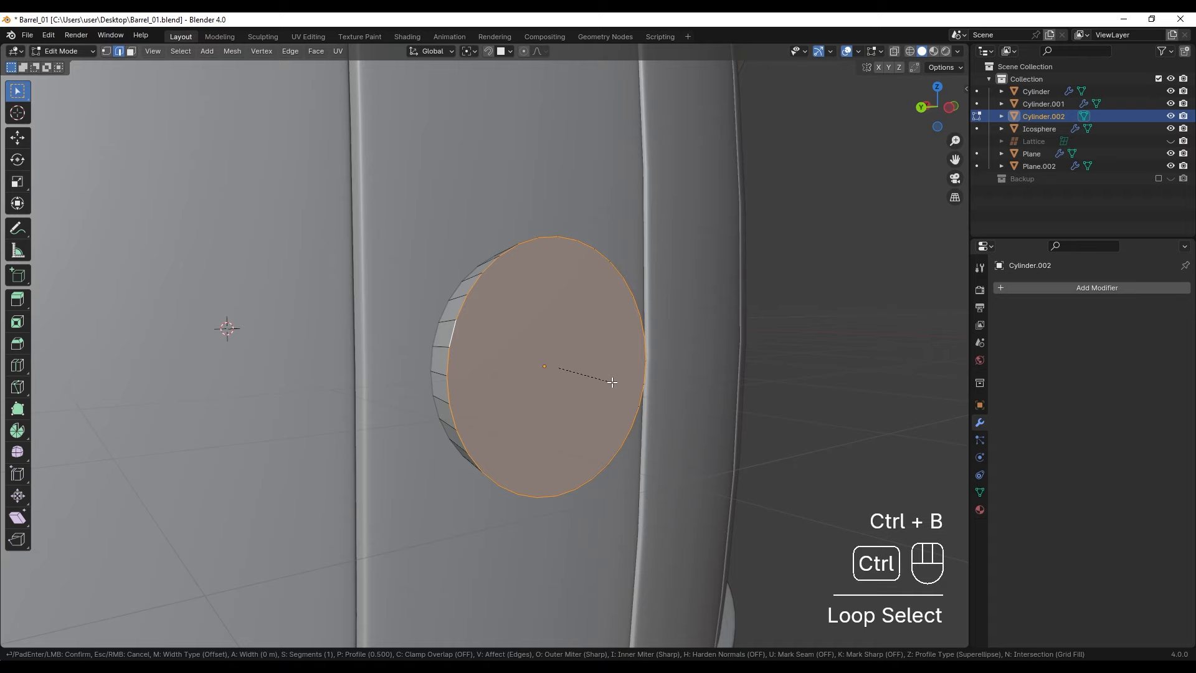
scroll(635, 373, "up", 1)
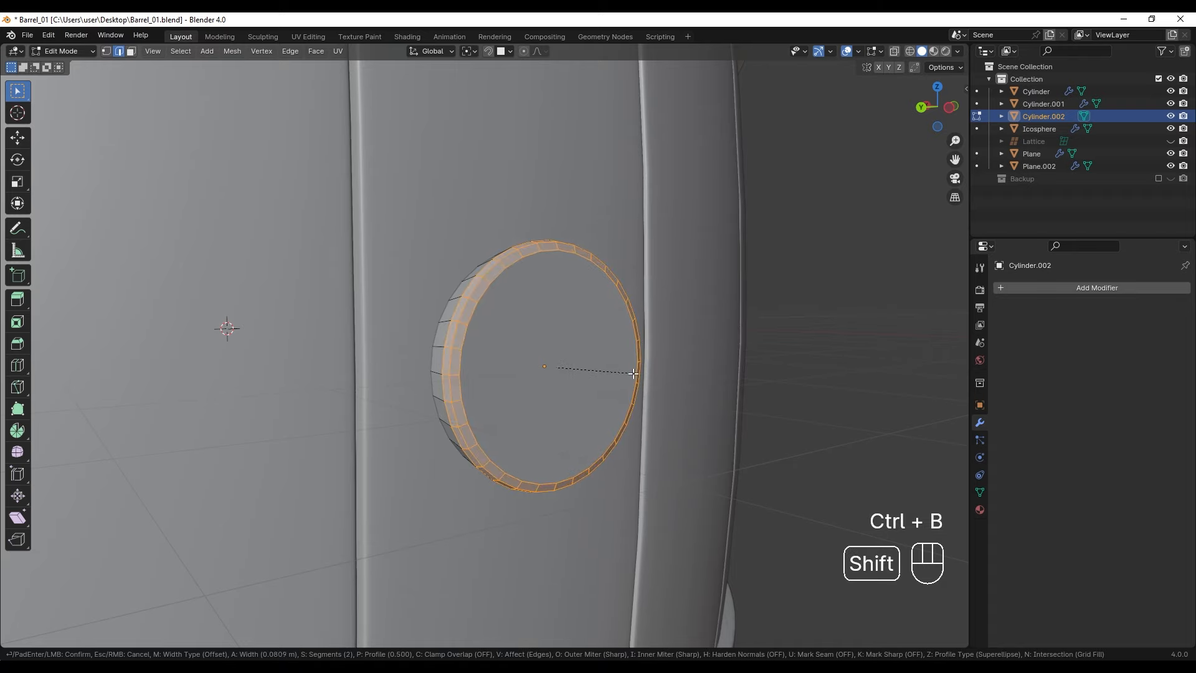
left_click(570, 378)
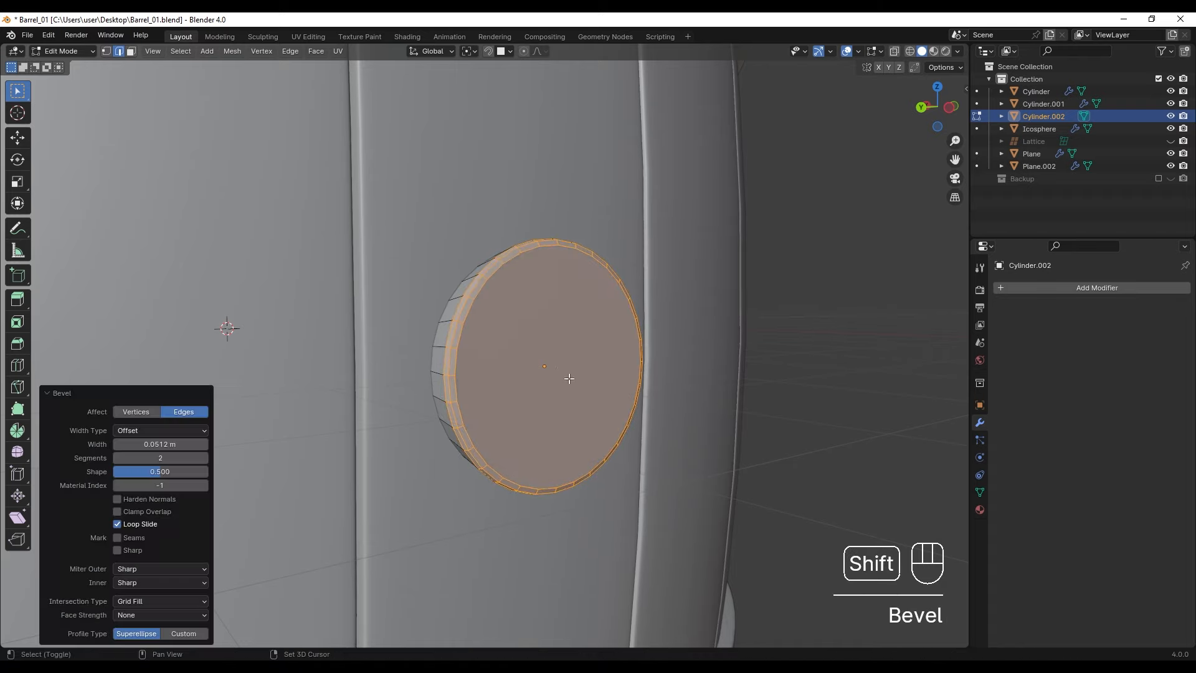
left_click(563, 374)
Inset the plug's front face by about 0.112 m and again by about 0.187 m, then collapse the innermost face to a point.
key("3")
left_click(553, 352)
key("i")
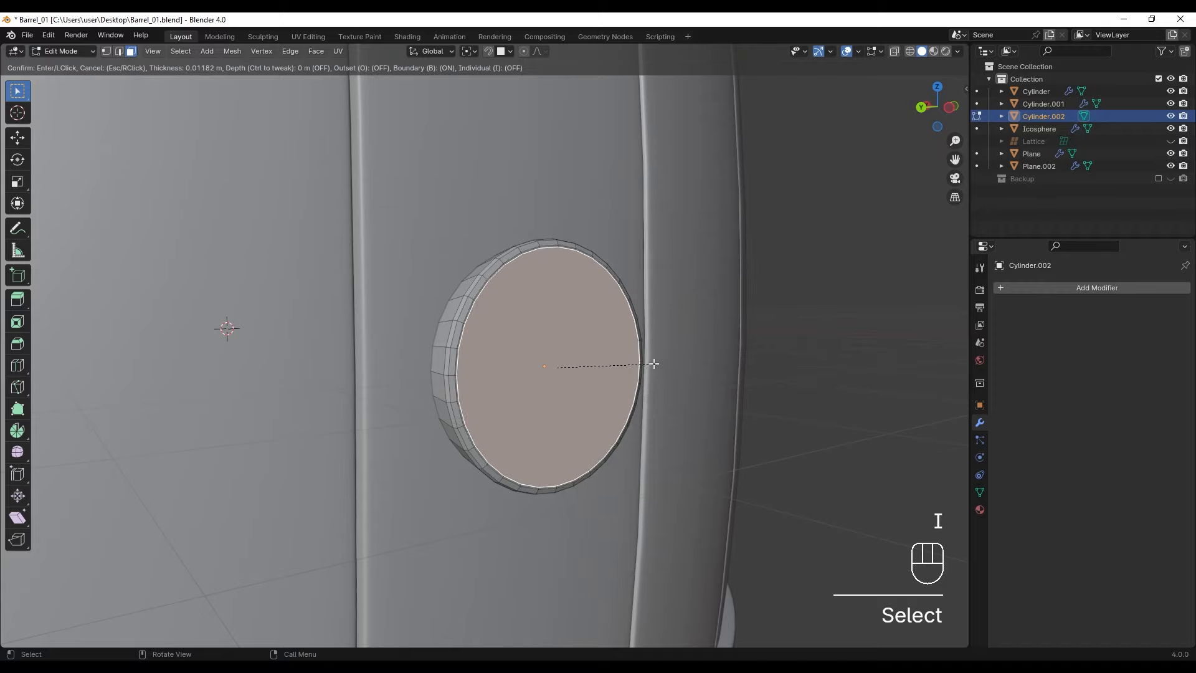
left_click(644, 361)
key("i")
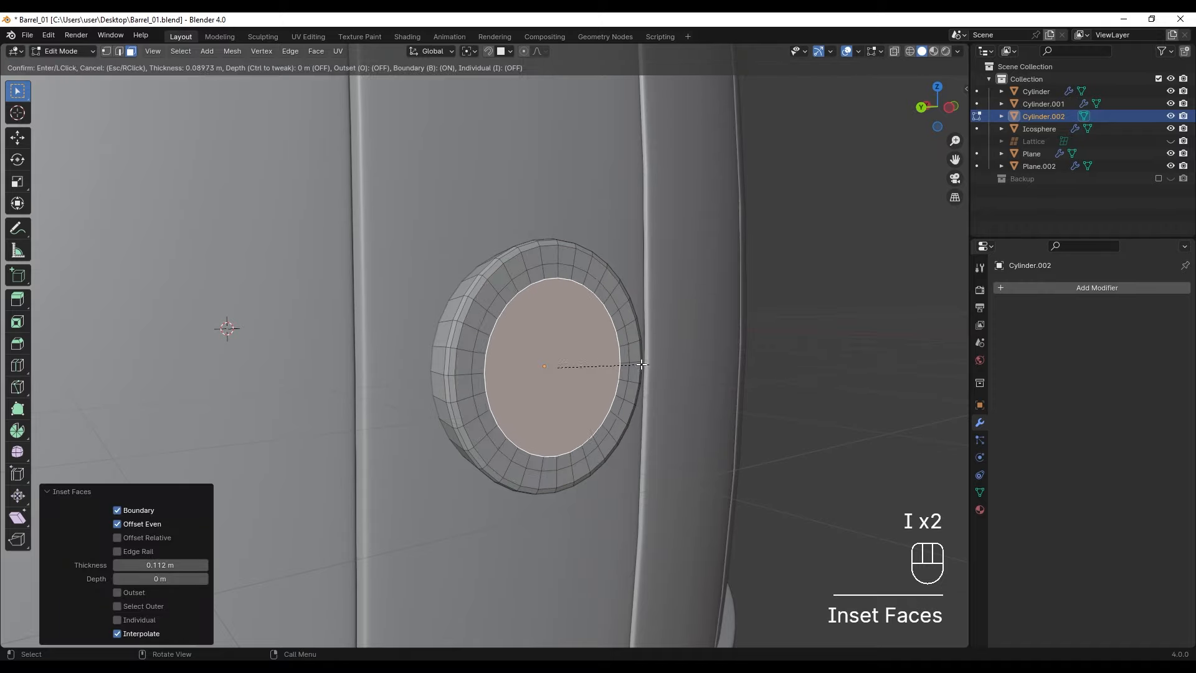
left_click(634, 366)
key("m")
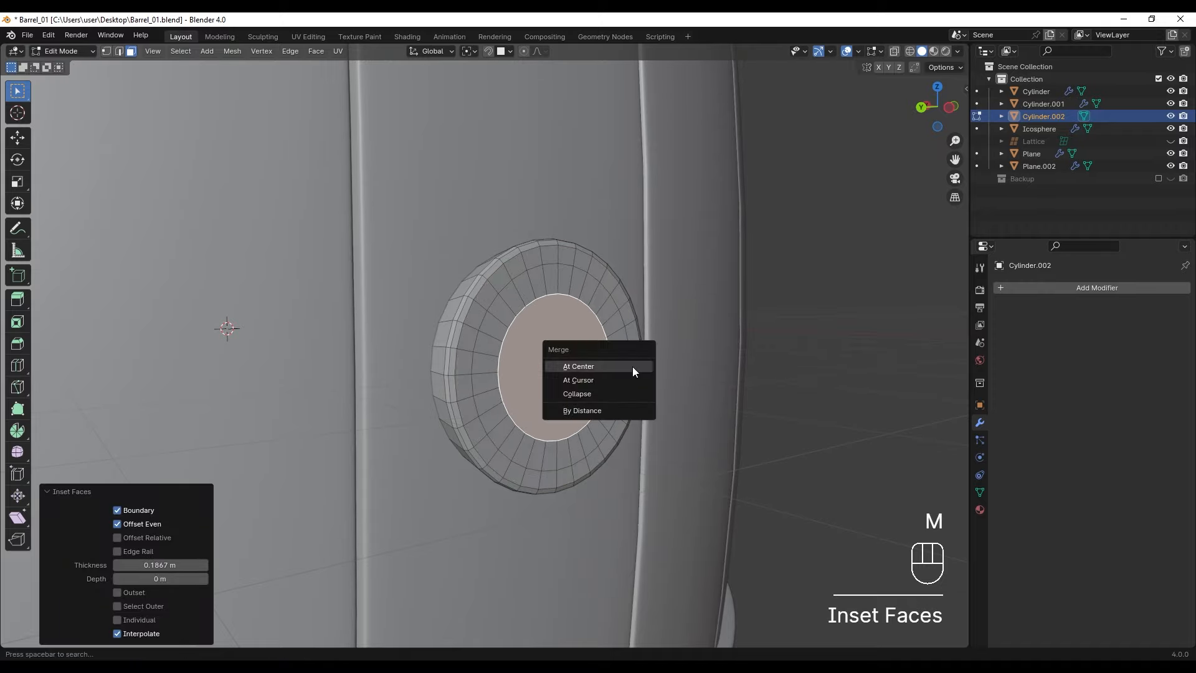
left_click(623, 391)
key("Tab")
Add a Subdivision modifier at viewport level 1 to the plug and shade it smooth.
middle_click_drag(588, 368, 531, 347)
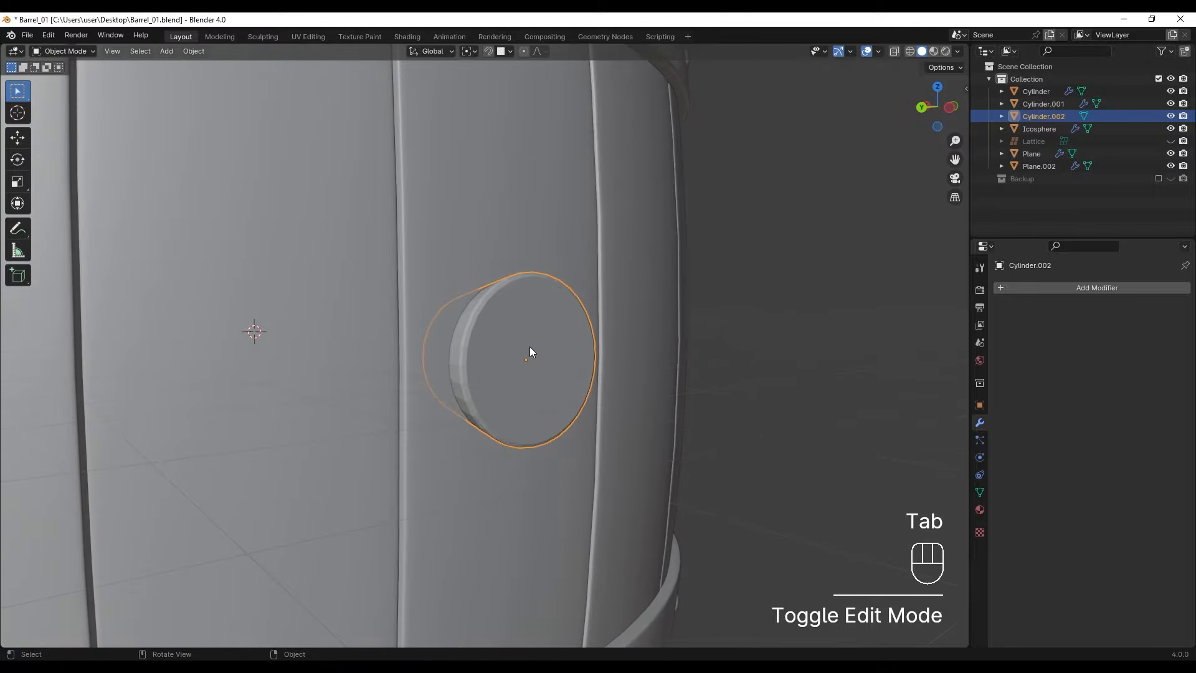
left_click(530, 346, "ctrl")
key("ctrl+1")
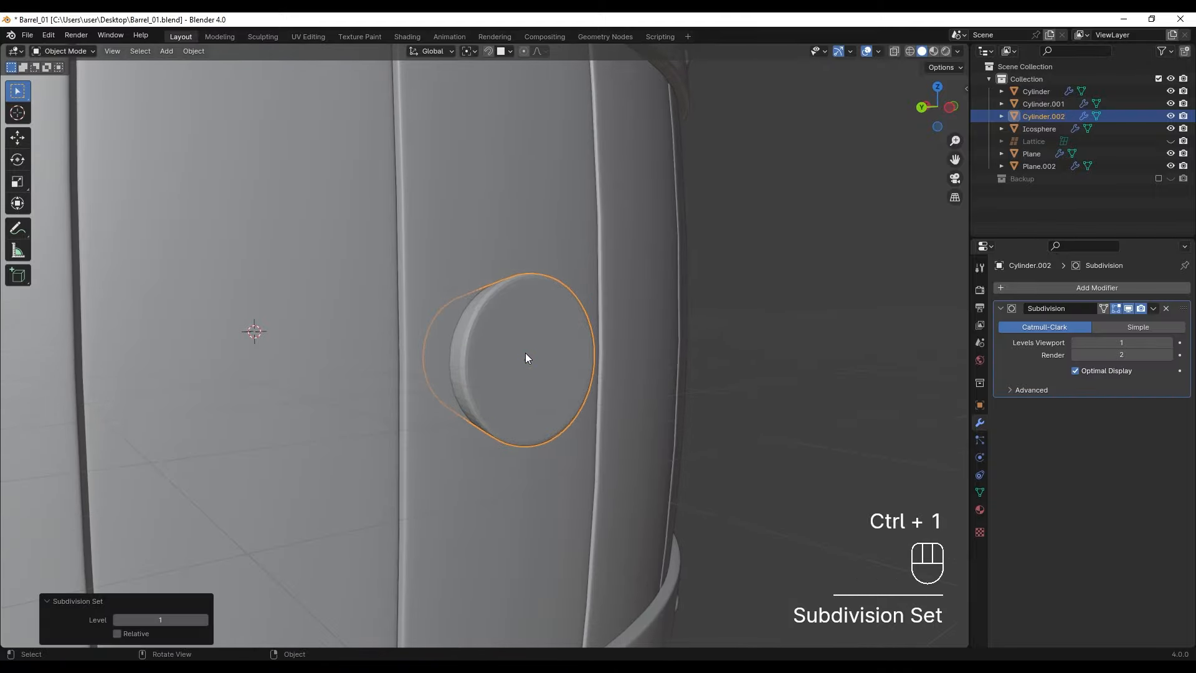
left_click(528, 339)
right_click(529, 337)
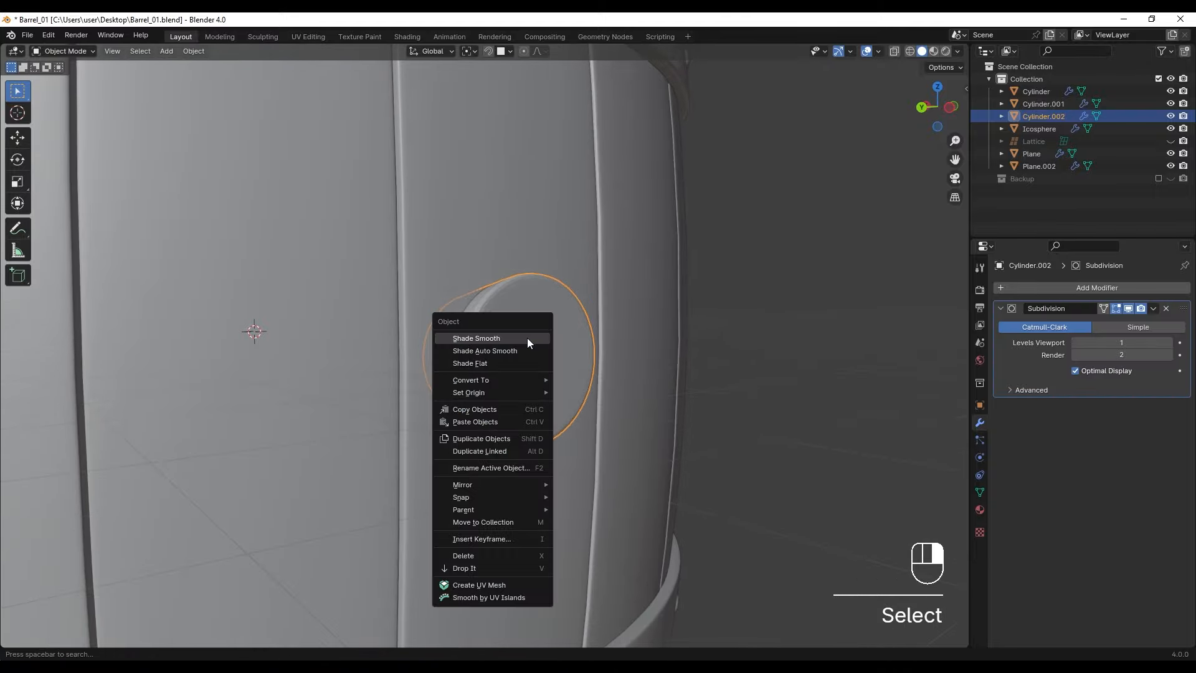
left_click(527, 338)
Deselect the plug and save the barrel file.
scroll(623, 381, "down", 5)
left_click(673, 374)
mouse_move(655, 368)
middle_mouse_down()
mouse_move(455, 380)
mouse_move(652, 380)
mouse_move(643, 365)
mouse_move(636, 373)
middle_mouse_up()
key("ctrl+s")
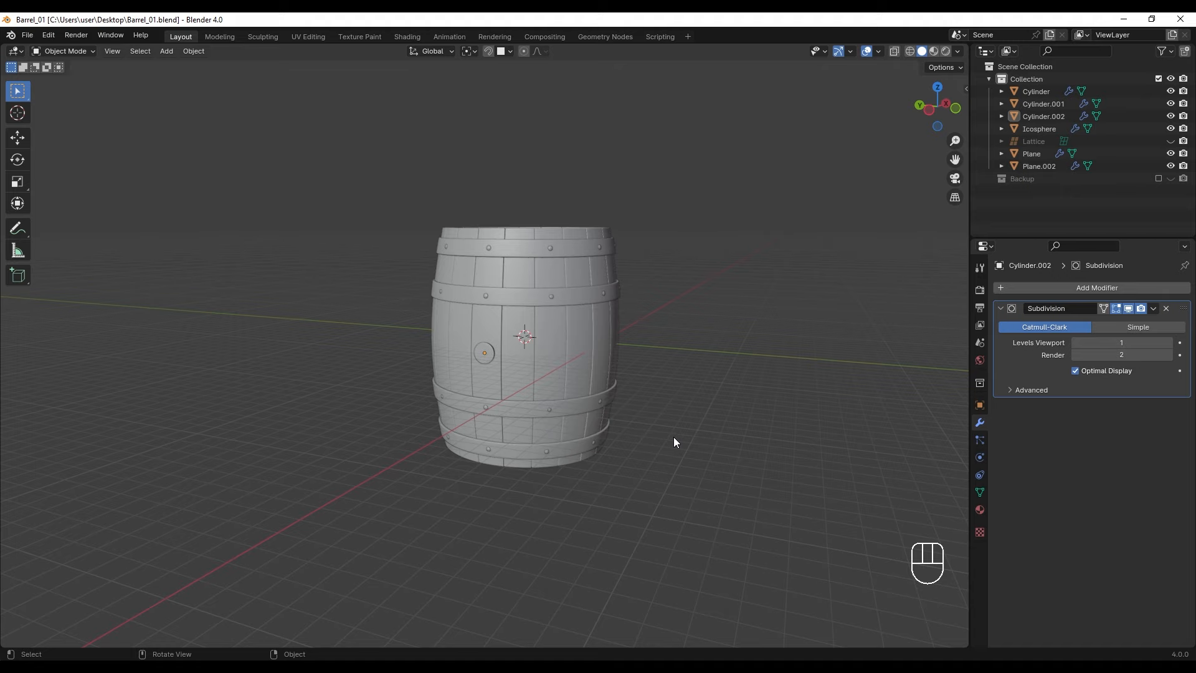
Duplicate all visible barrel objects in place.
key("a")
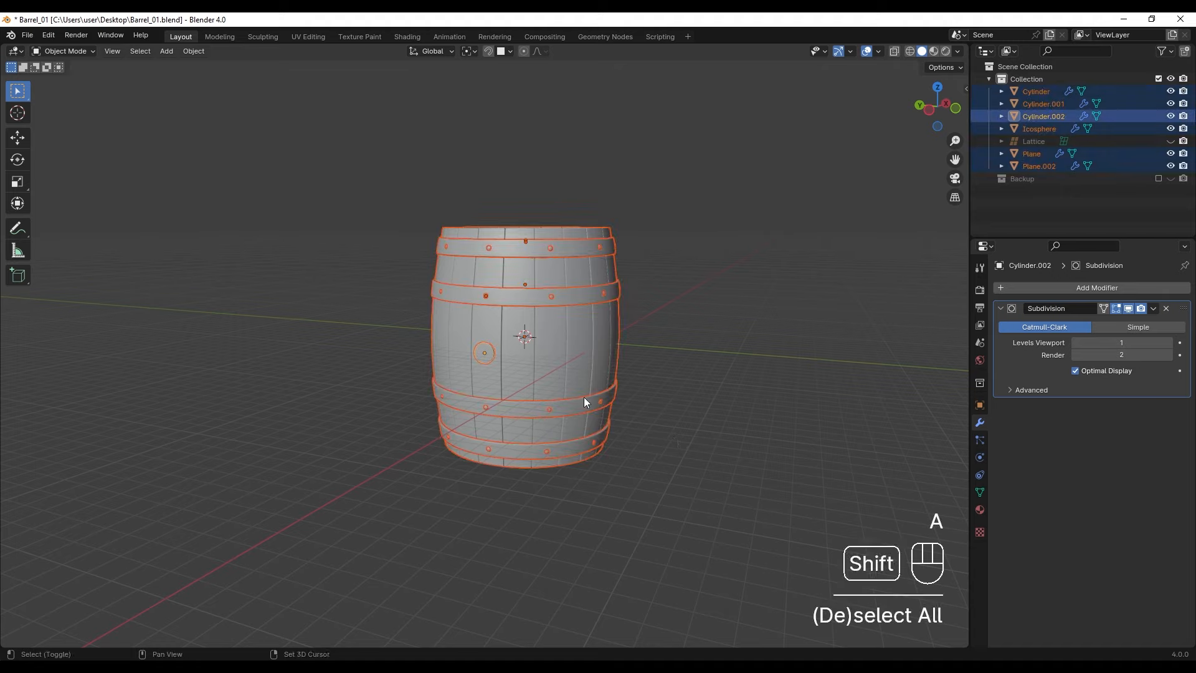
key("shift+d")
right_click(601, 378)
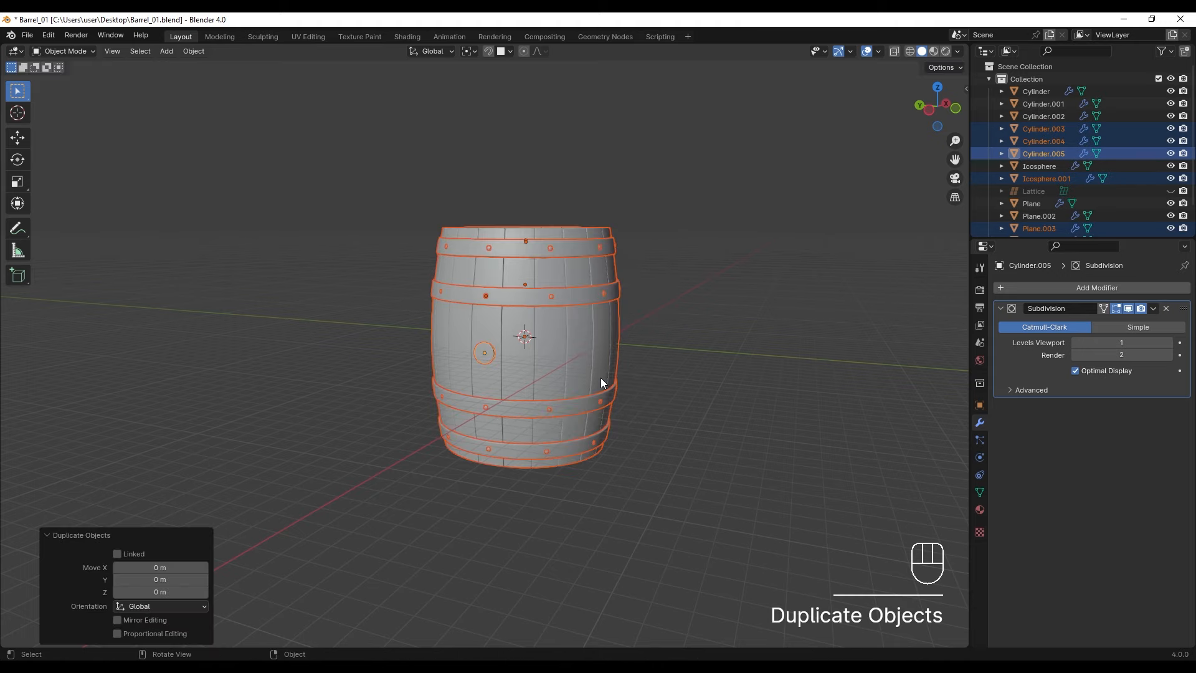
Move the duplicated objects into a new collection named Backup 02 and exclude that collection from the view layer.
key("m")
left_click(601, 377)
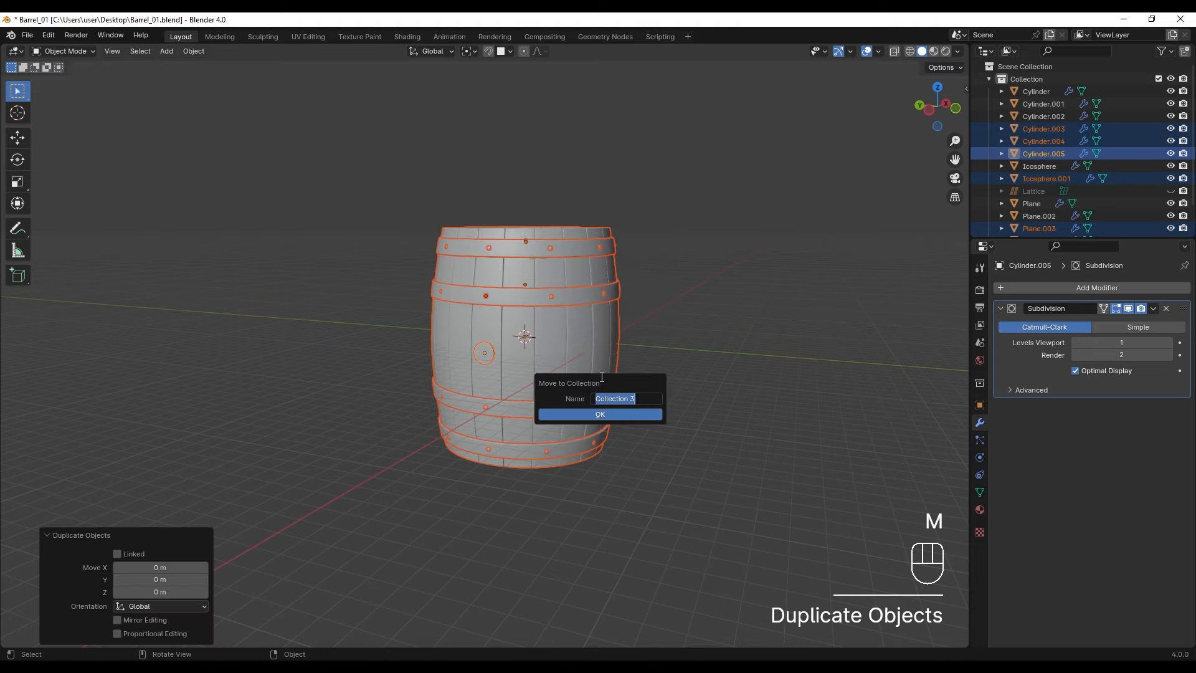
type("Backup 02")
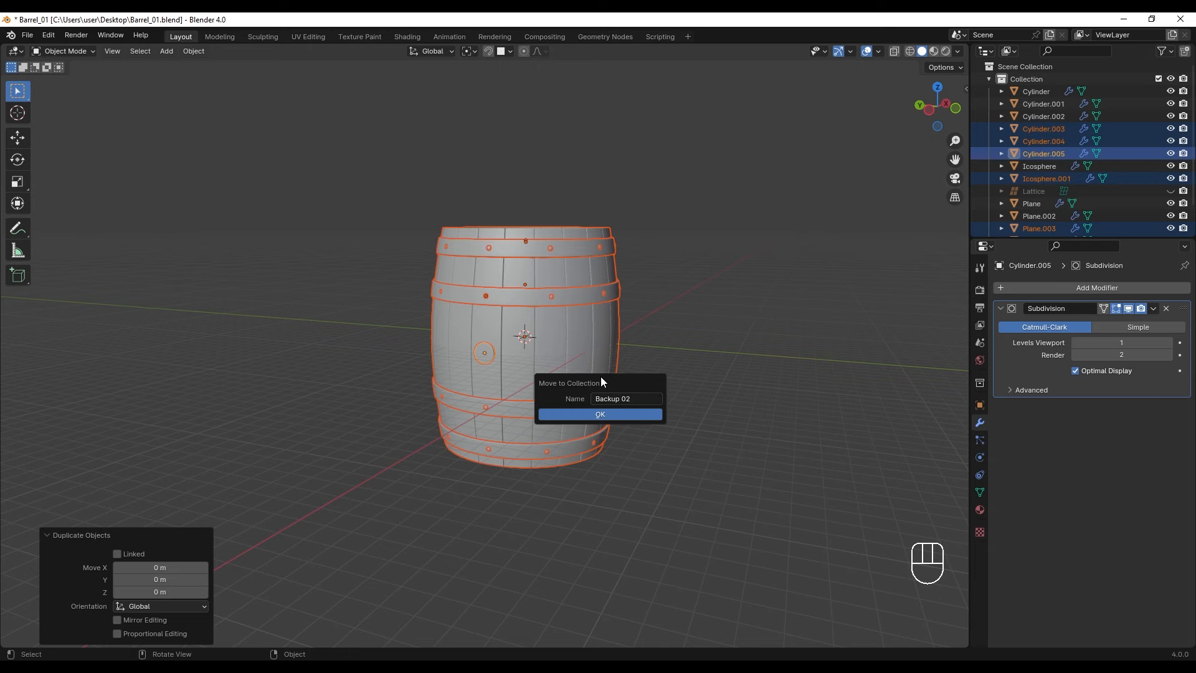
key("Return")
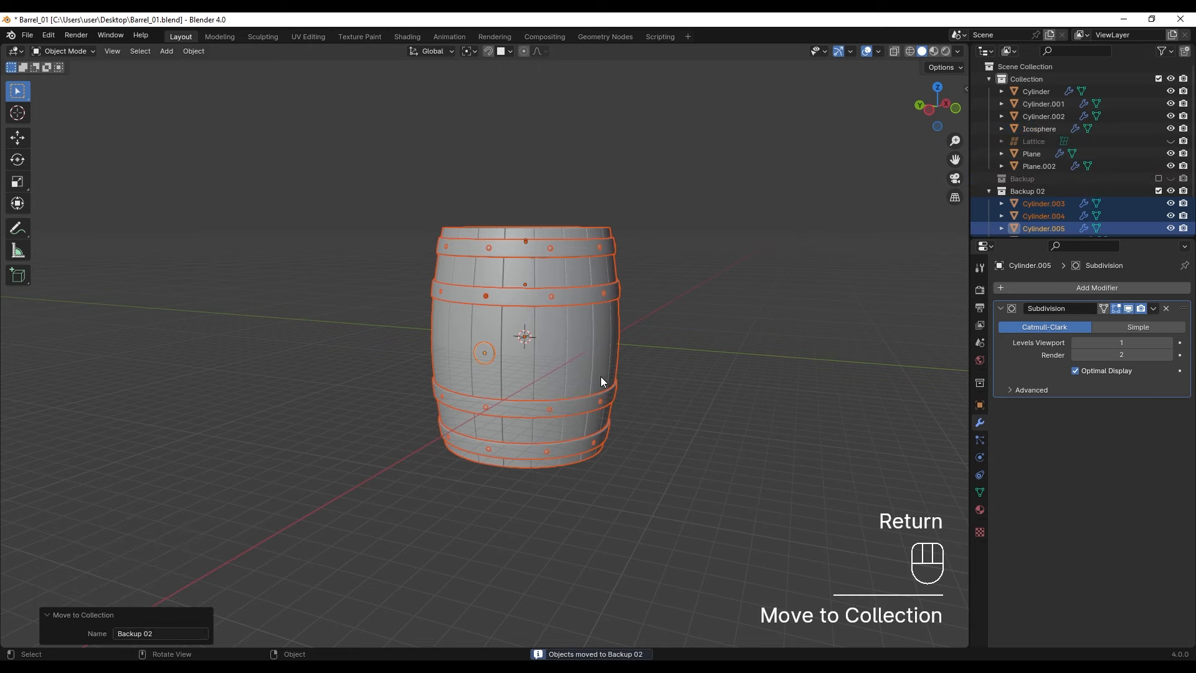
left_click(1160, 191)
Convert the barrel's stave object to a mesh so its Lattice and Subdivision modifiers are applied.
left_click(570, 348)
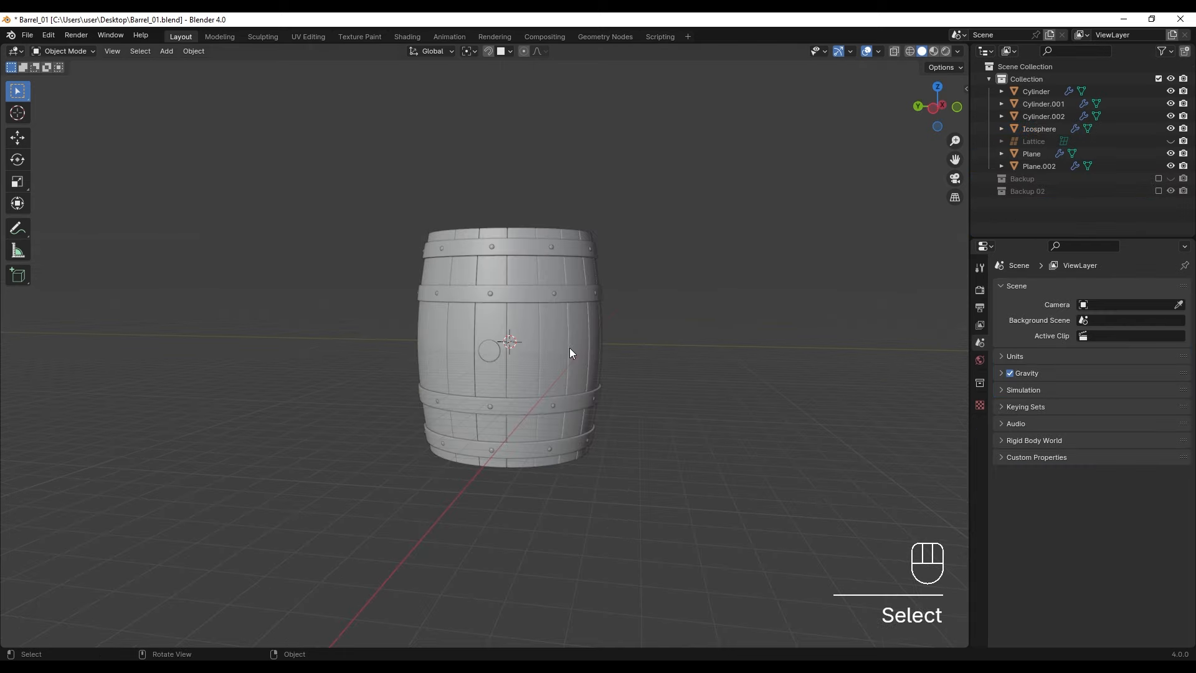
right_click(554, 343)
mouse_move(555, 388)
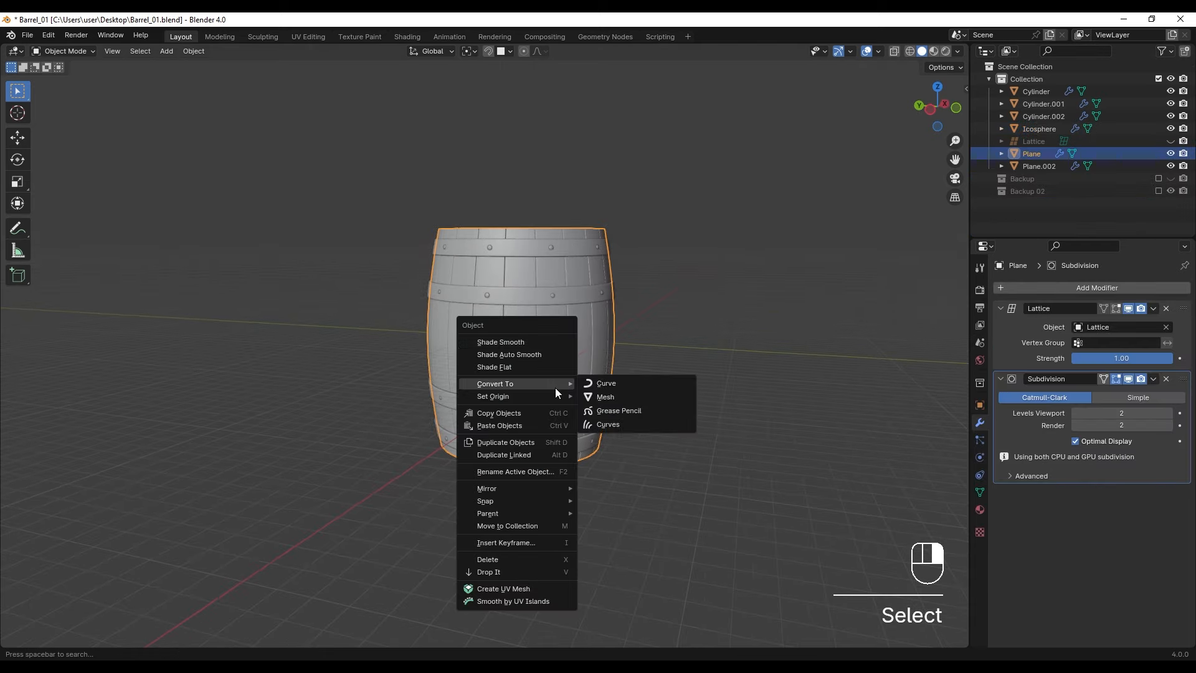
left_click(601, 395)
left_click(665, 362)
Convert both mirrored hoop objects to meshes together, applying all their modifiers.
left_click(567, 293)
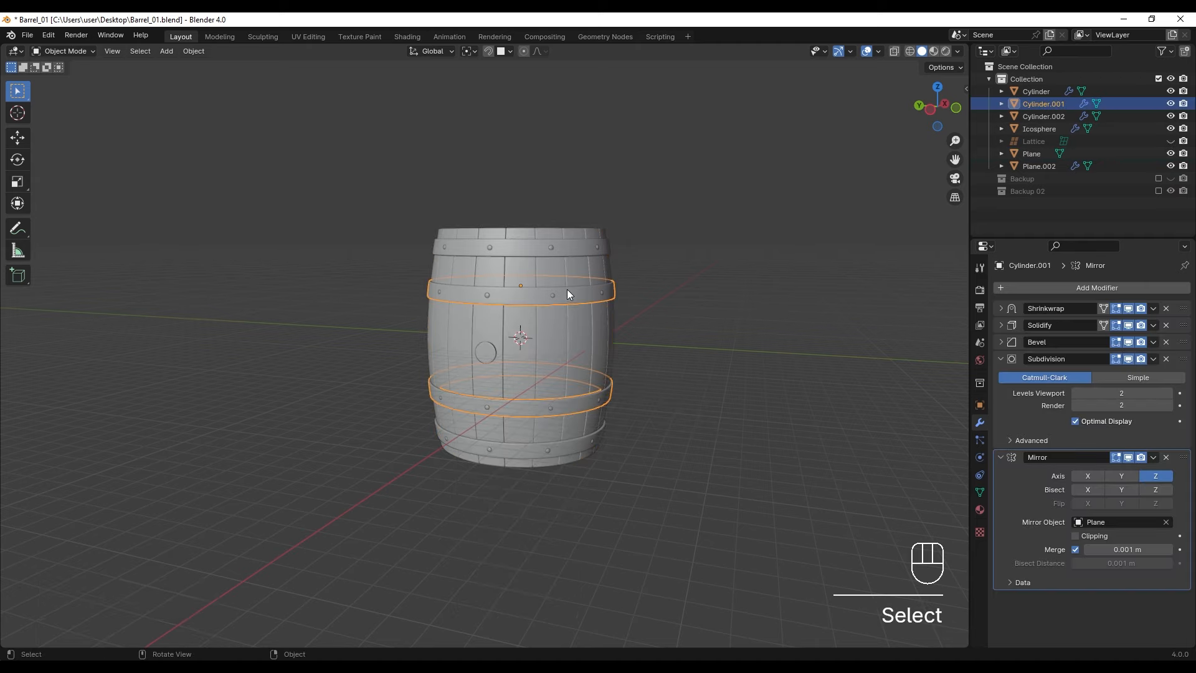
left_click(578, 247, "shift")
right_click(577, 248)
mouse_move(577, 248)
left_click(629, 262)
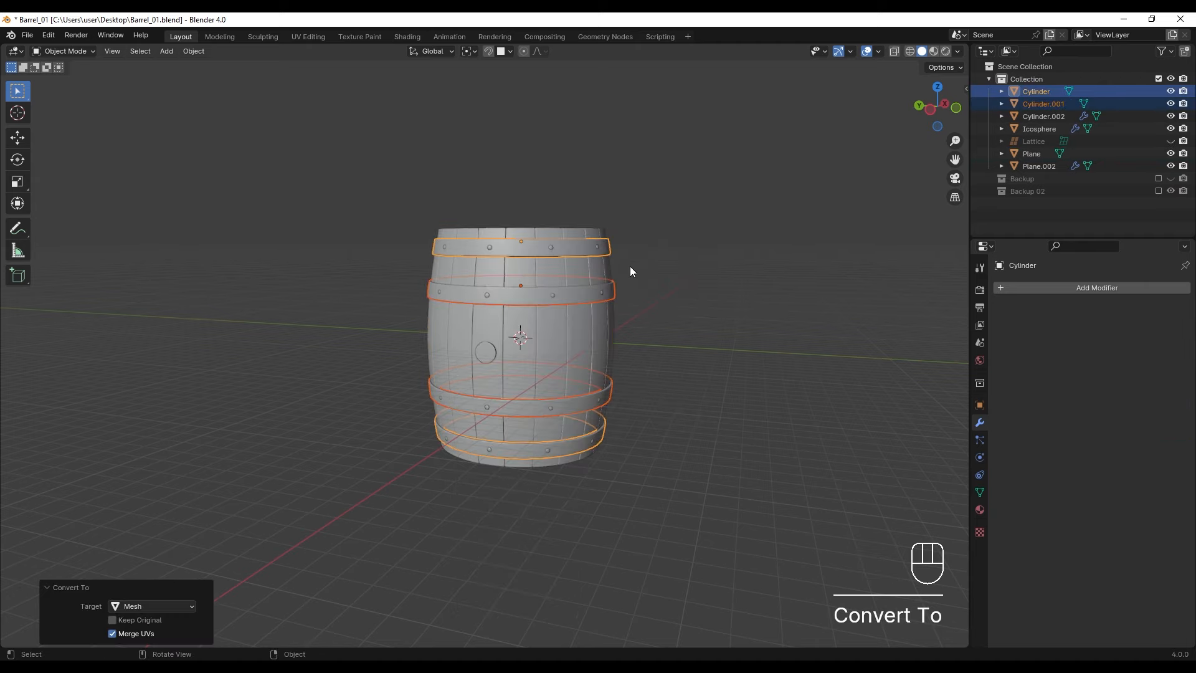
left_click(620, 266)
Convert the mirrored rivets object to a mesh, applying its Subdivision and Mirror modifiers.
left_click(552, 247)
left_click(550, 245)
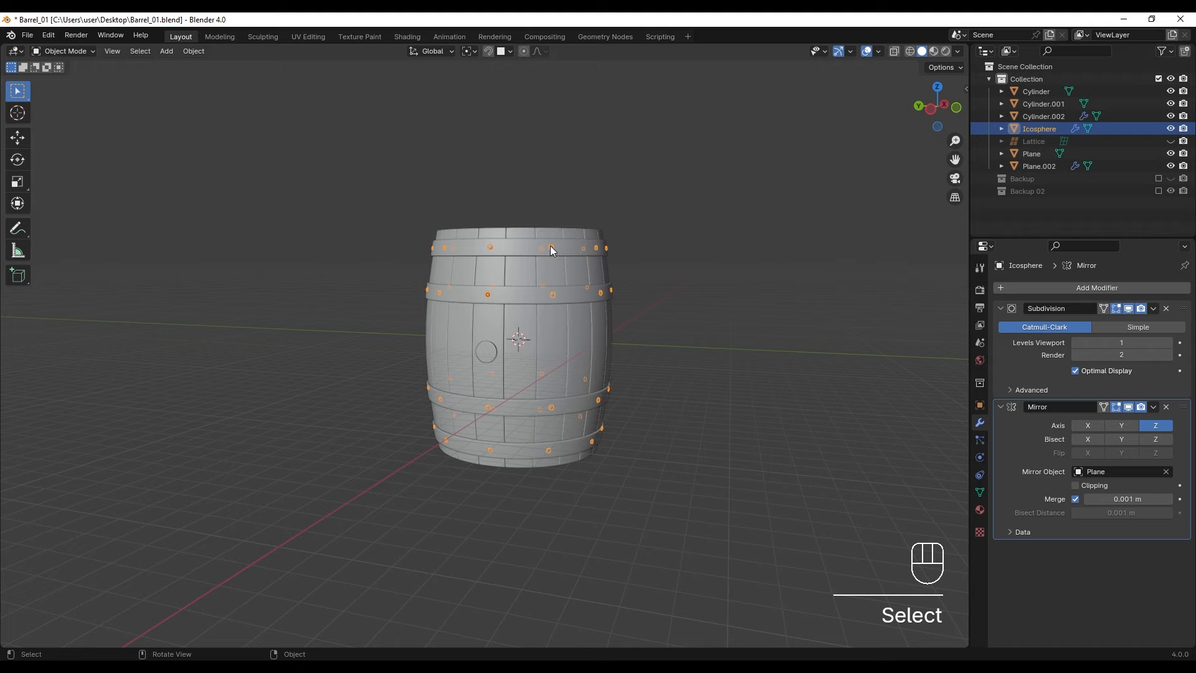
right_click(552, 246)
mouse_move(556, 248)
left_click(595, 260)
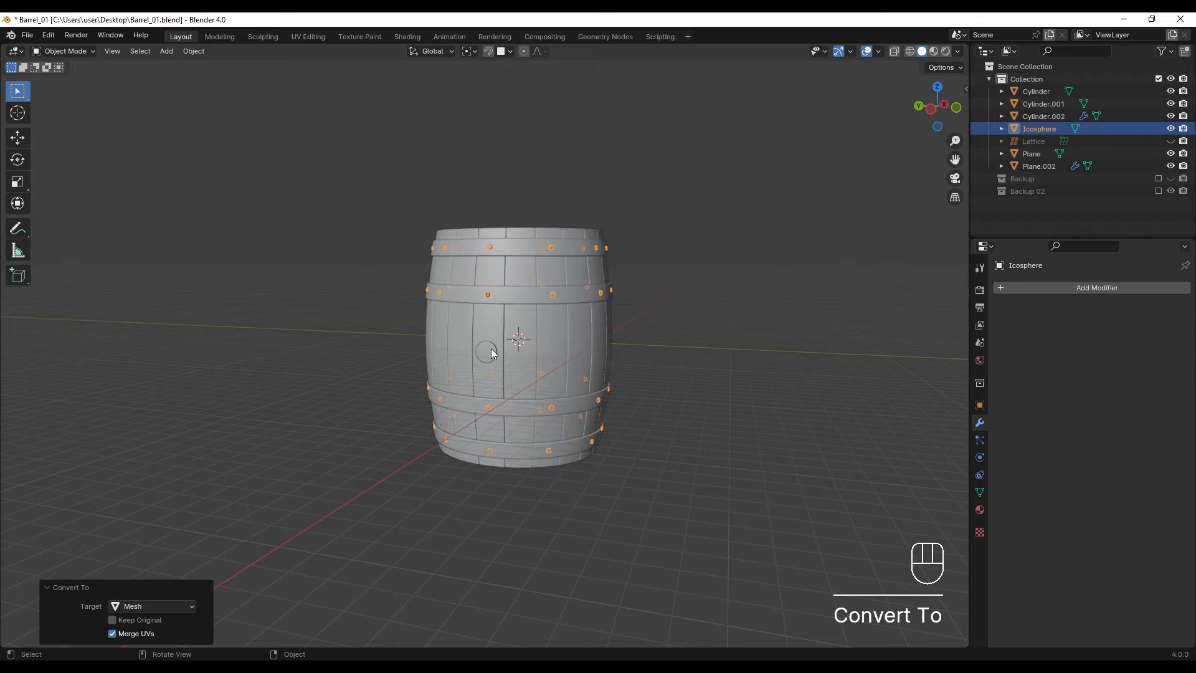
Convert the remaining plug and lid objects to meshes to apply their modifiers.
left_click(527, 346)
right_click(526, 346)
left_click(529, 357)
left_click(670, 244)
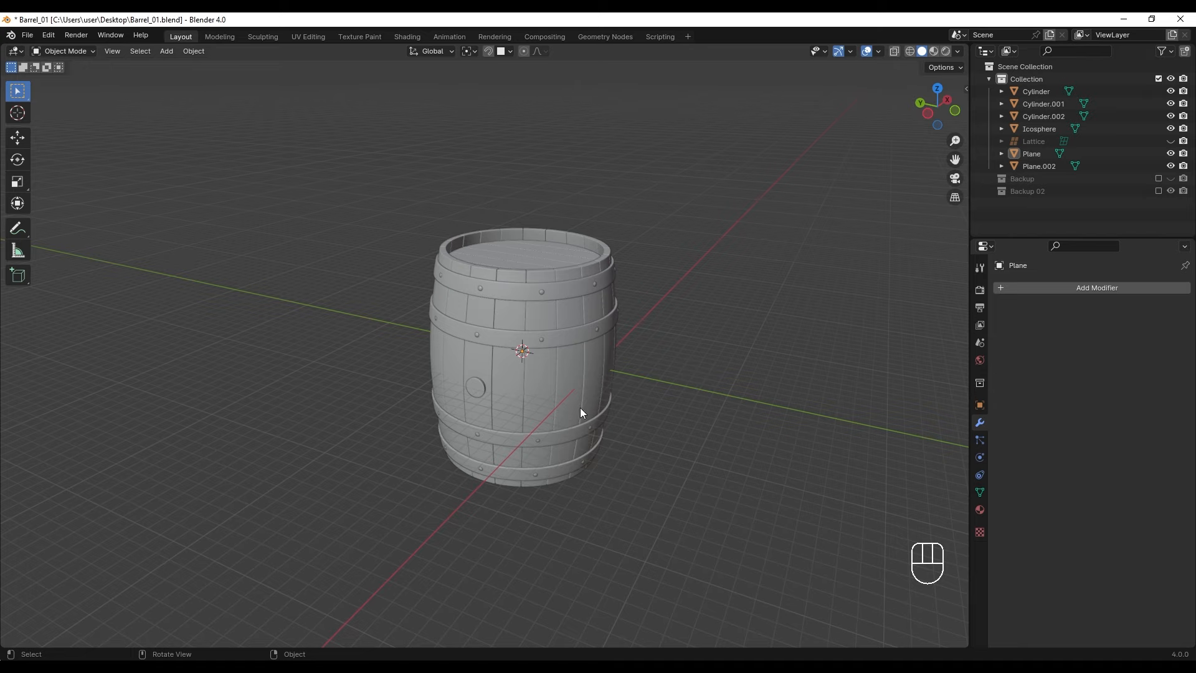
Isolate the barrel's stave object in local view.
left_click(562, 410)
middle_click_drag(585, 387, 595, 383)
key("KP_Divide")
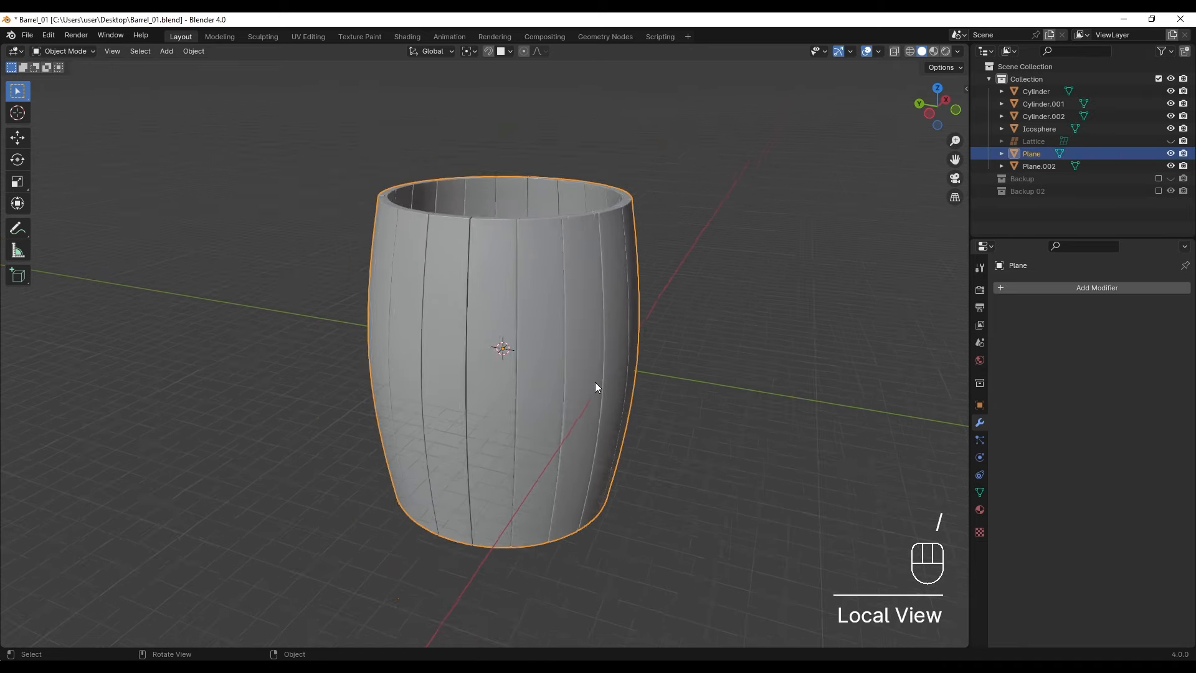
scroll(604, 380, "down", 3)
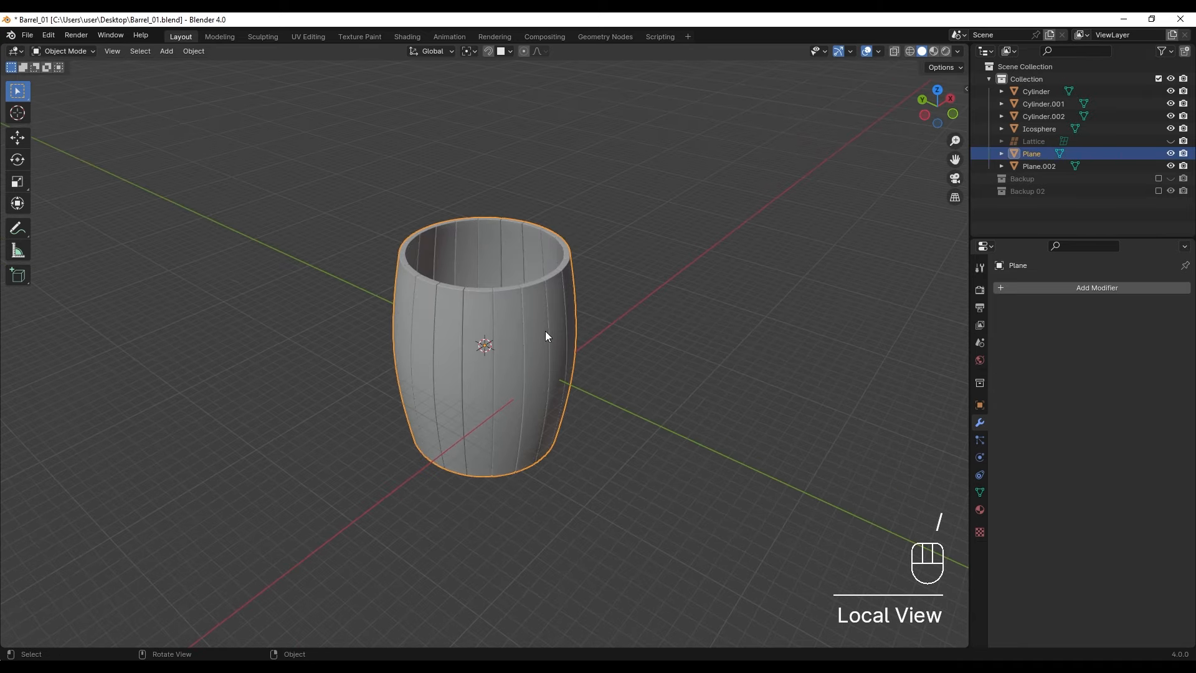
Separate the barrel's stave mesh by loose parts so each plank is its own object.
key("Tab")
key("p")
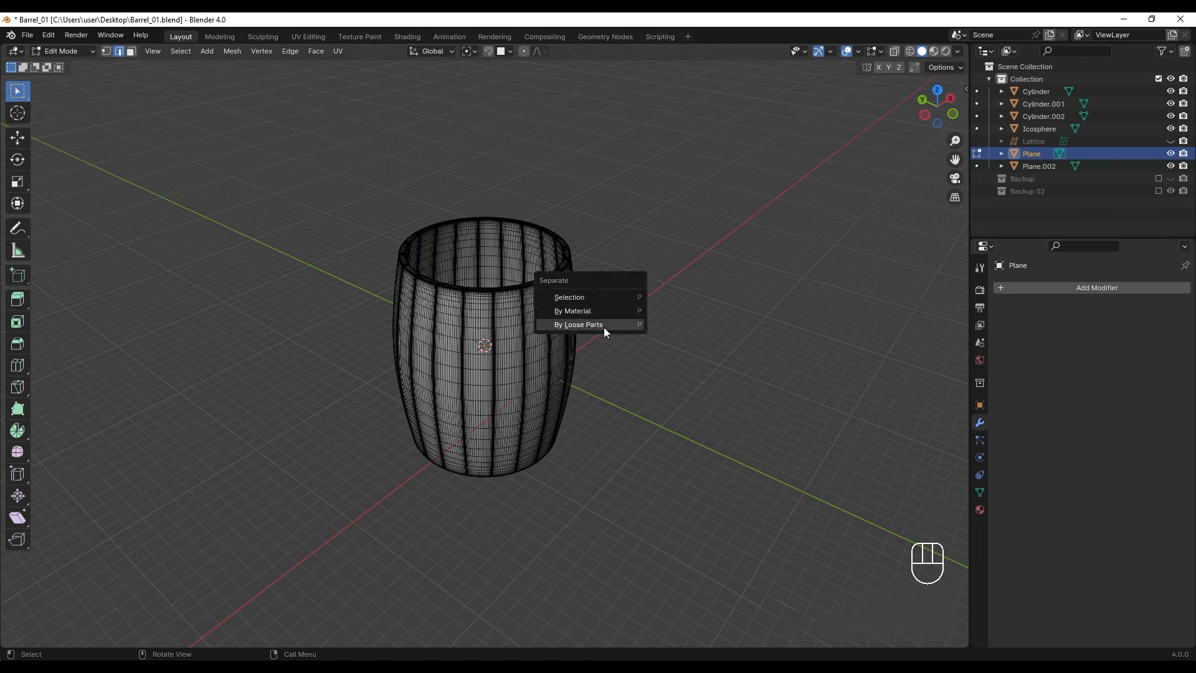
left_click(608, 325)
key("Tab")
left_click(537, 328)
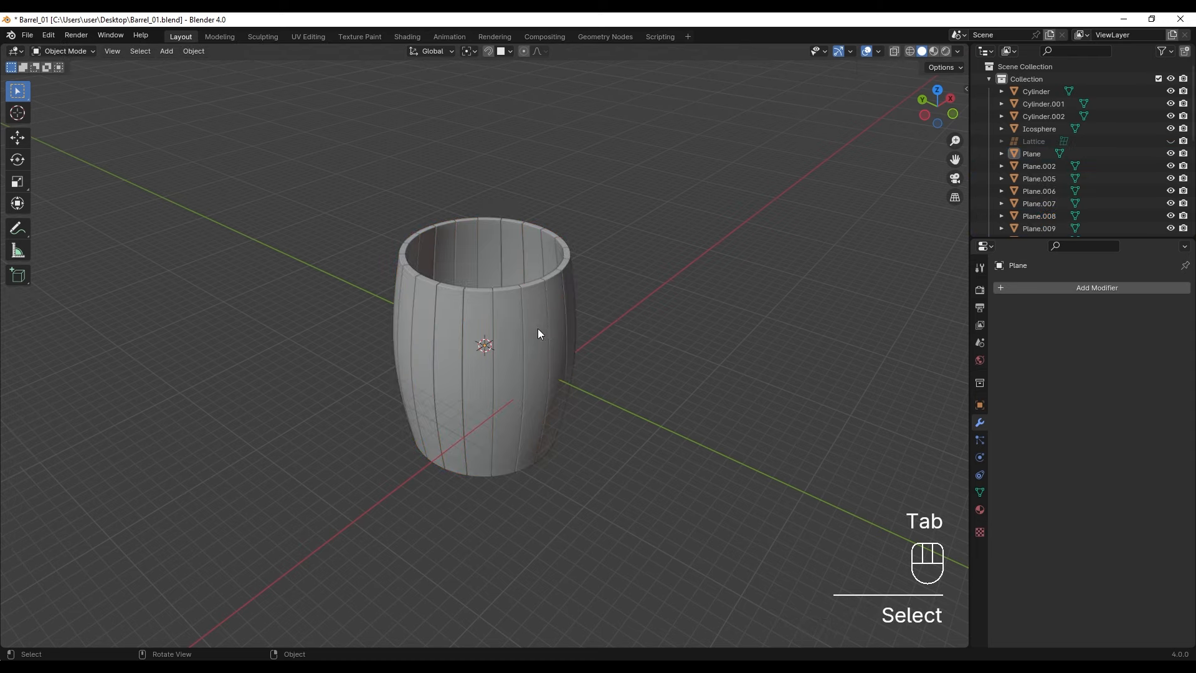
Examine the separated planks around the barrel one by one, including their top ends and the gaps between neighbours.
left_click(533, 329)
left_click(446, 329)
left_click(411, 311)
left_click(466, 250)
left_click(562, 277)
middle_click_drag(602, 301, 622, 332, "shift")
scroll(622, 332, "up", 4)
left_click(487, 309)
middle_click_drag(486, 304, 493, 252)
middle_click_drag(514, 388, 495, 343)
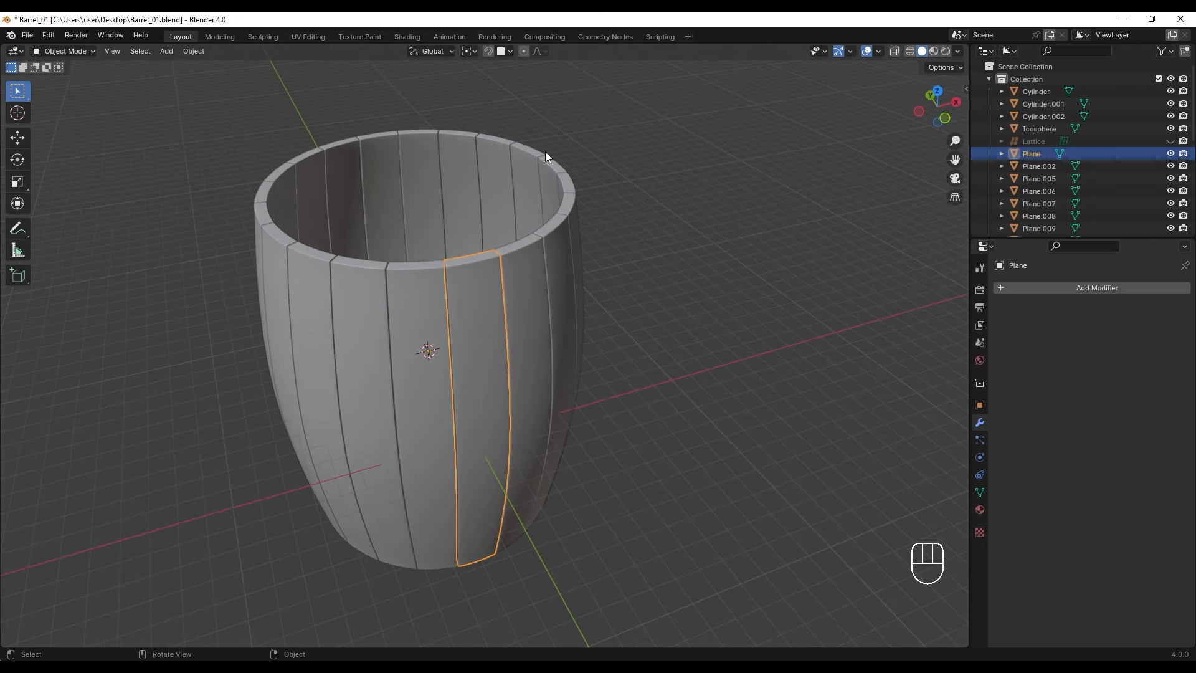
middle_click_drag(500, 260, 620, 331)
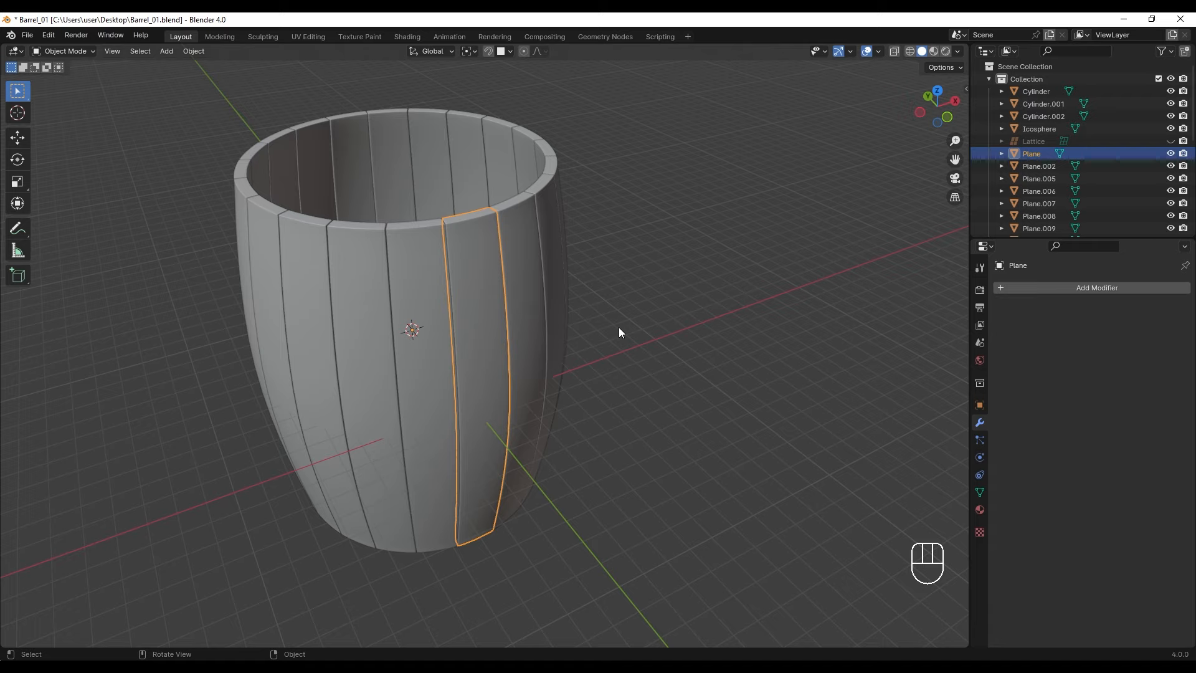
left_click(534, 291)
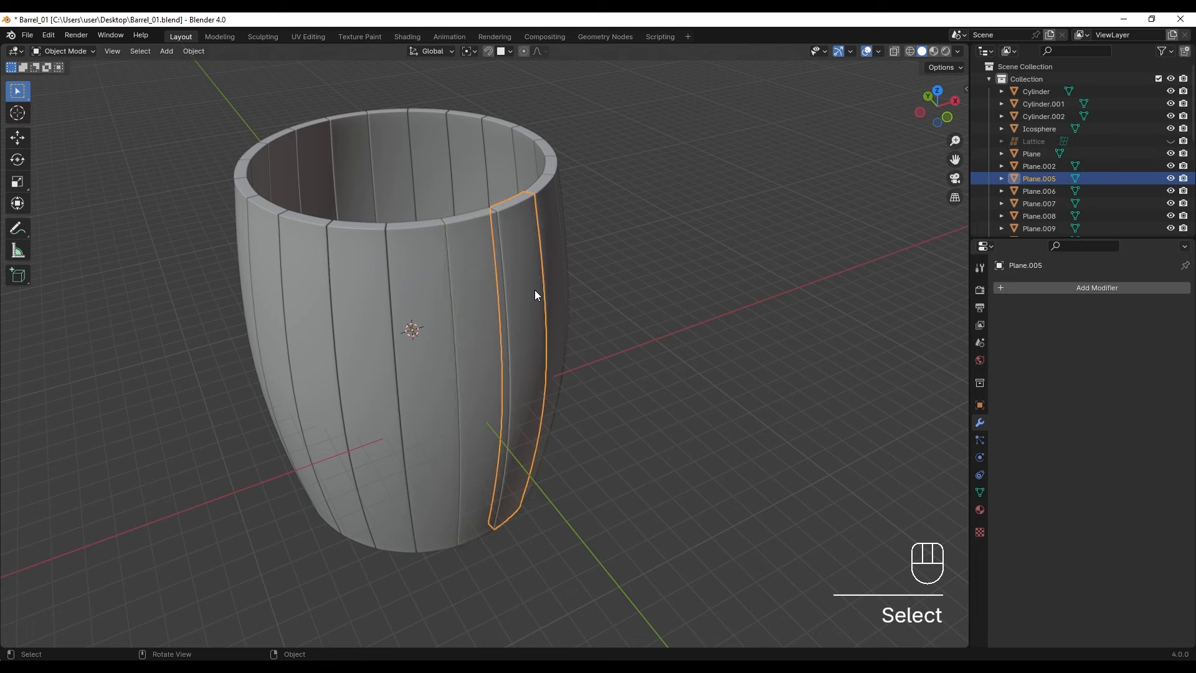
left_click(491, 291)
middle_click_drag(491, 296, 519, 300, "shift")
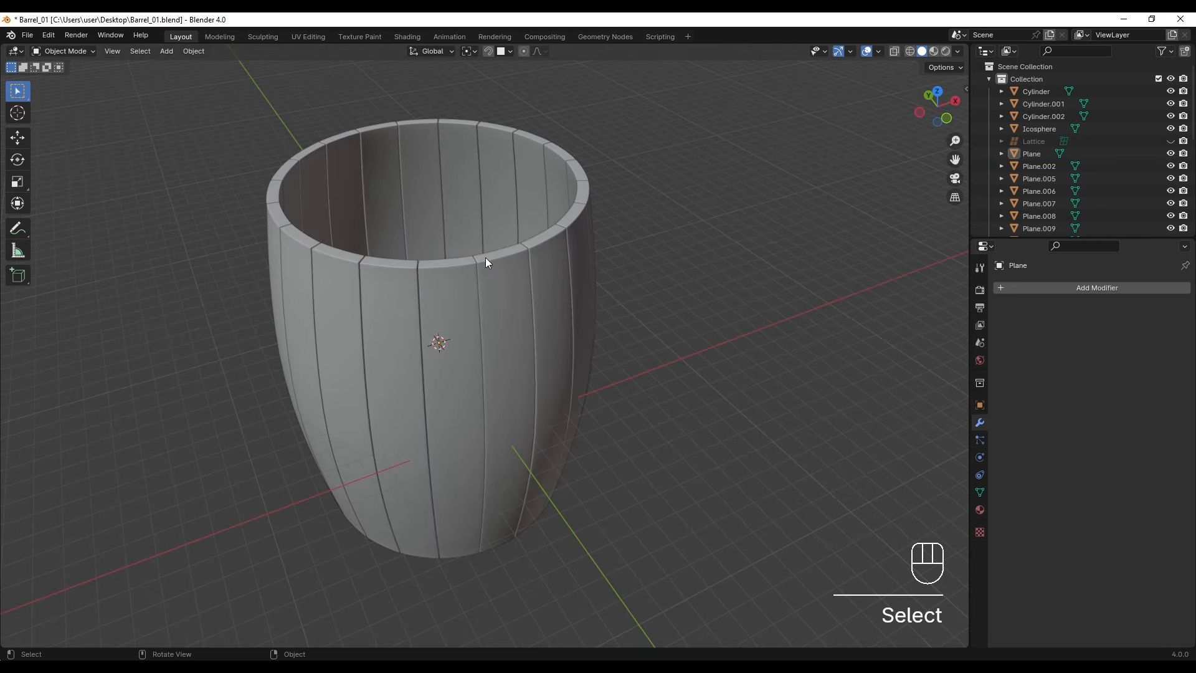
left_click(481, 253)
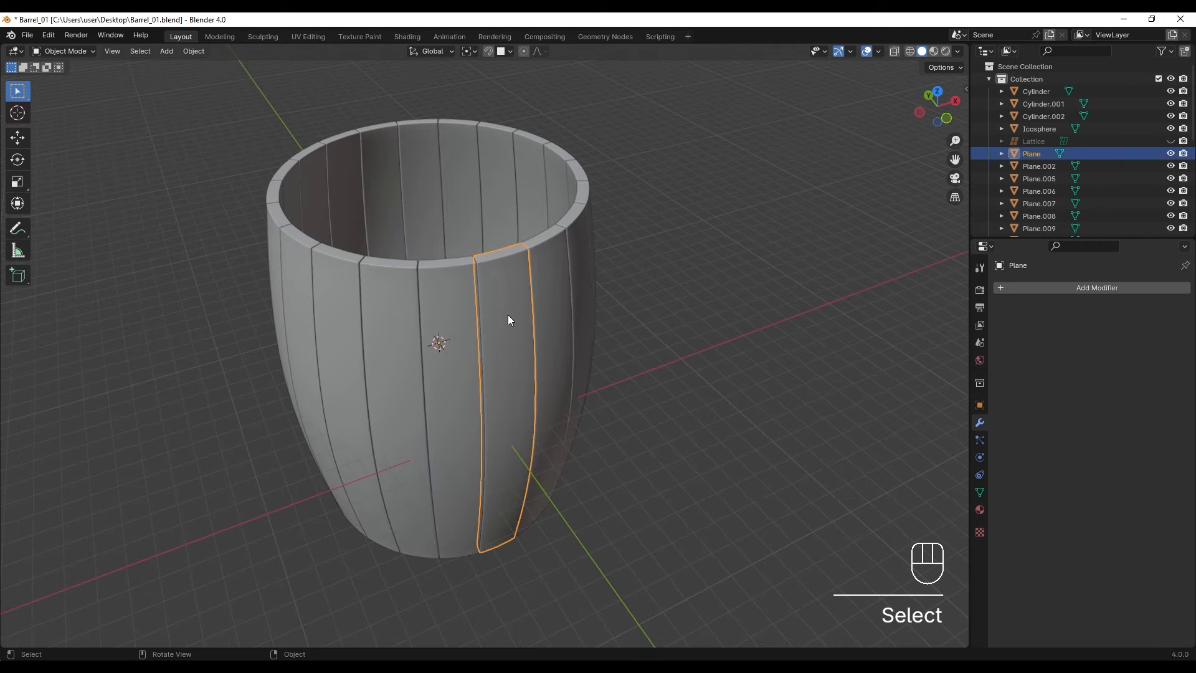
left_click(559, 289)
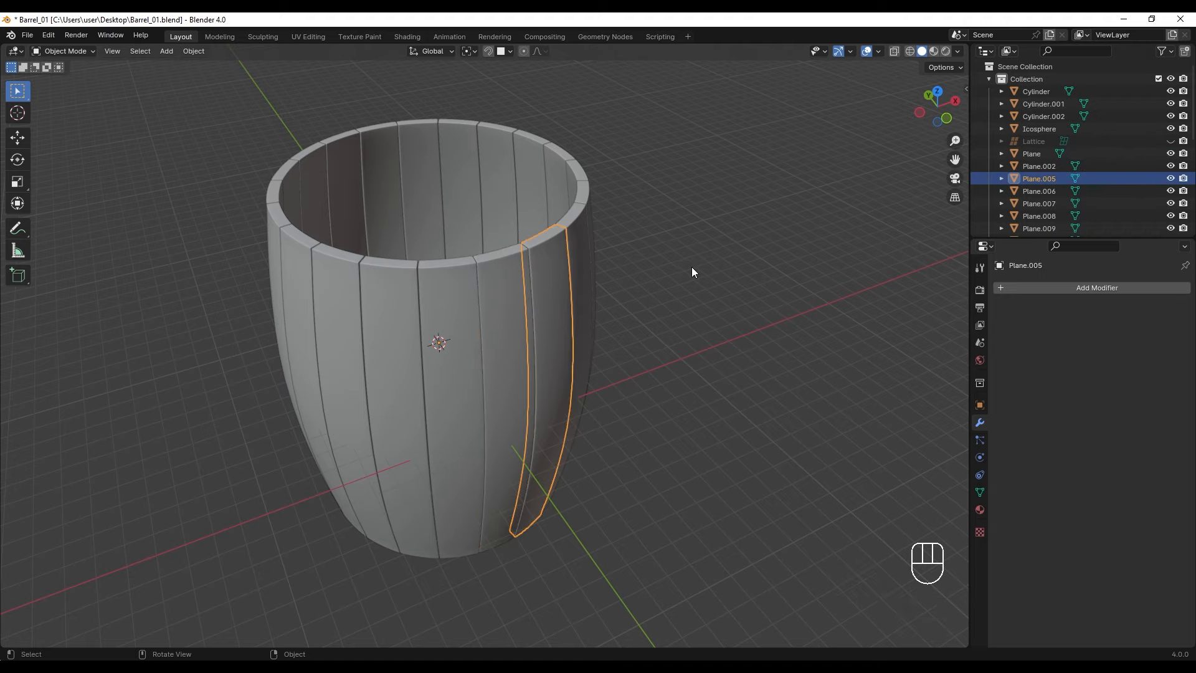
middle_click_drag(692, 269, 557, 276)
left_click(559, 299)
middle_click_drag(559, 320, 451, 299)
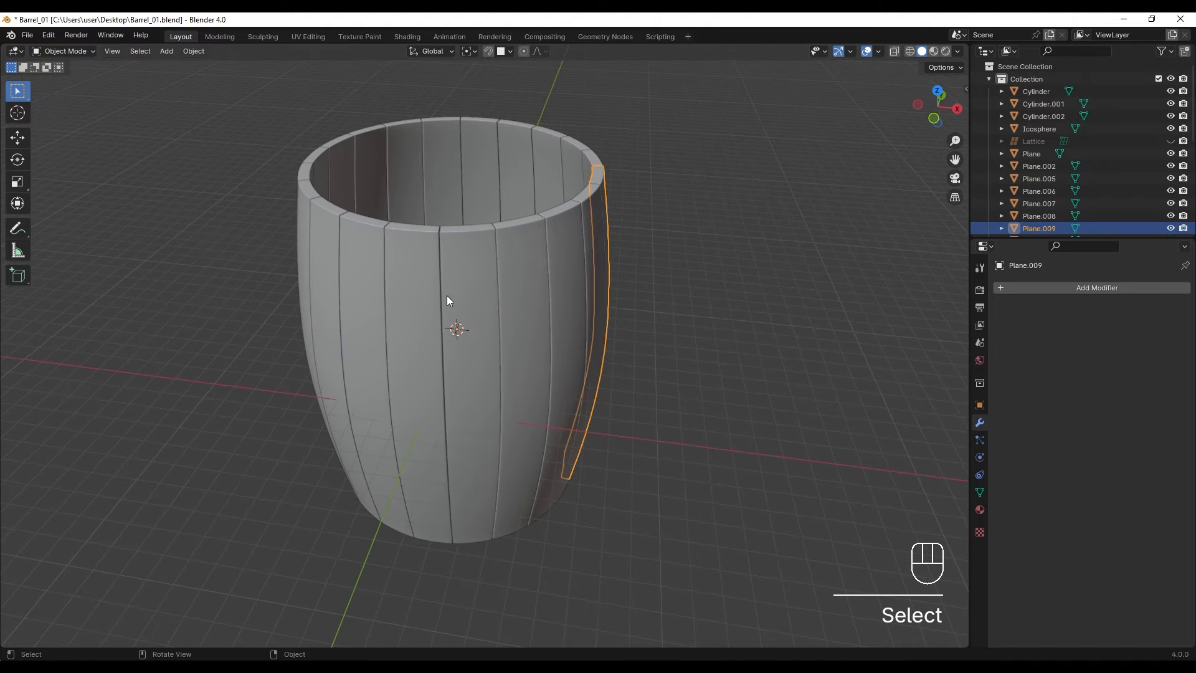
left_click(450, 299)
Select one stave plank, open its mesh for editing and isolate it in local view.
middle_click_drag(668, 307, 513, 295)
left_click(548, 302)
key("Tab")
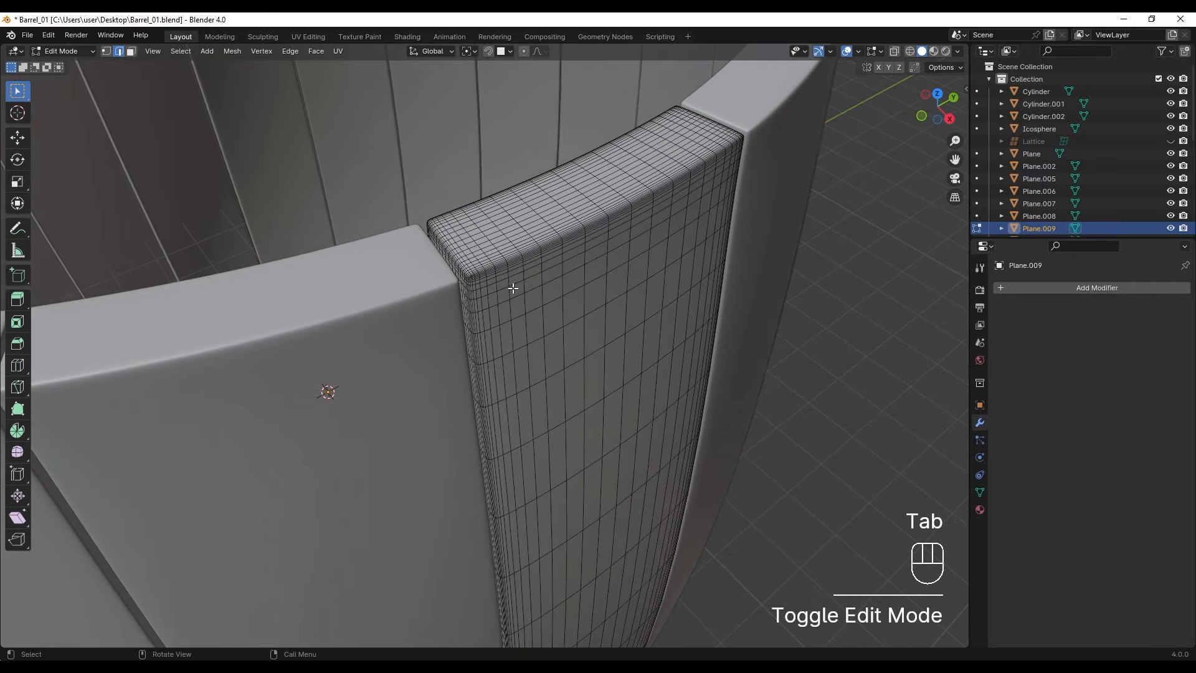
key("slash")
key("slash")
middle_click_drag(447, 258, 438, 200)
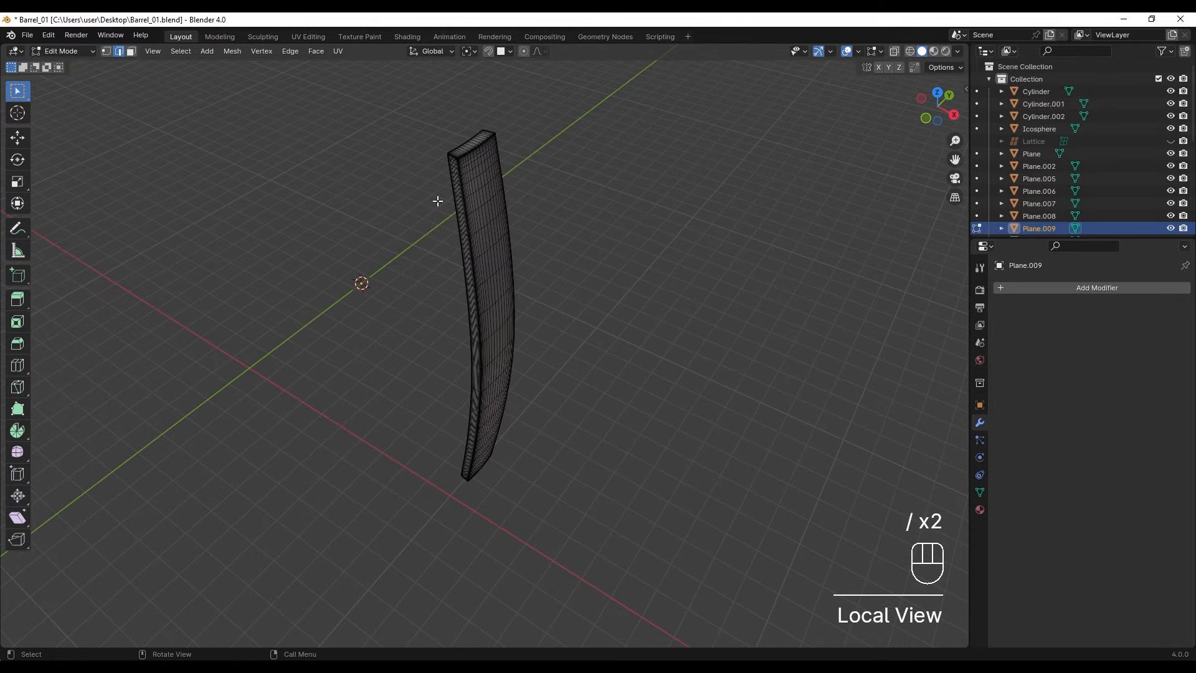
Select the edge loops along the plank's rounded corners, covering its long edges and both ends, and mark them as seams.
middle_click_drag(439, 337, 440, 284, "ctrl")
middle_click_drag(440, 283, 436, 430, "shift")
middle_click_drag(430, 374, 548, 250, "ctrl")
scroll(437, 405, "up", 4)
key("ctrl+z")
key("ctrl+z")
left_click(547, 280, "alt+shift")
middle_click_drag(548, 249, 512, 423, "shift")
left_click(499, 361, "alt+shift")
scroll(499, 361, "down", 5)
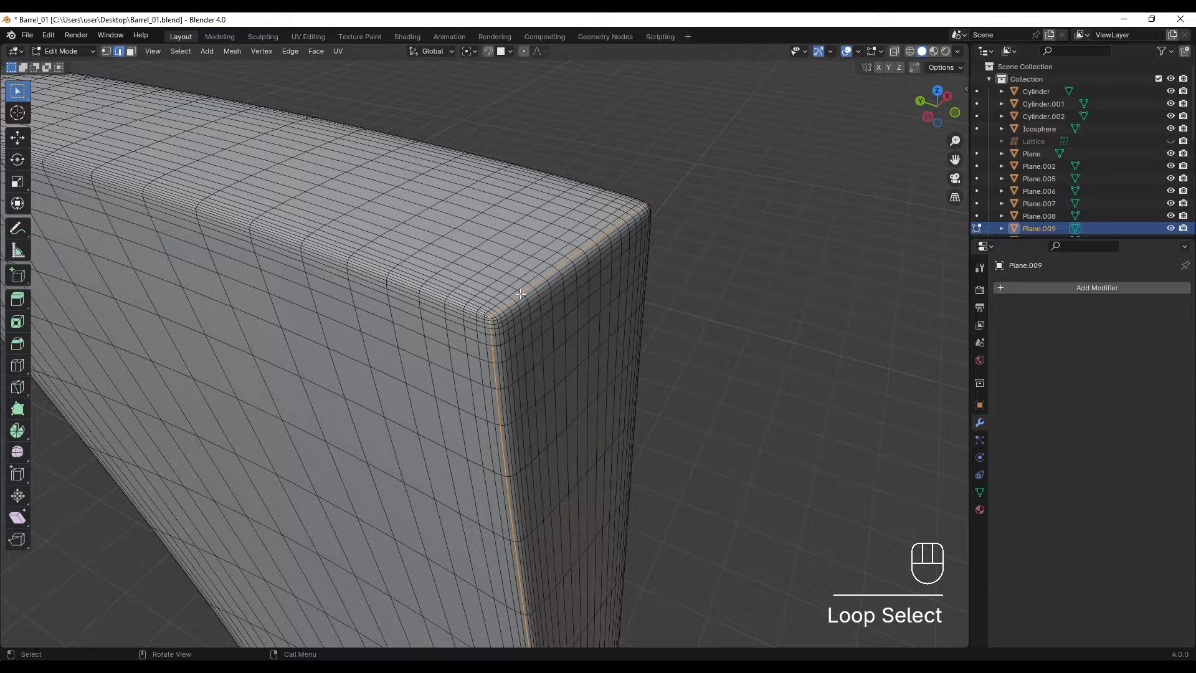
middle_click_drag(398, 349, 511, 336)
scroll(492, 330, "up", 6)
middle_click_drag(461, 299, 604, 324, "shift")
left_click(486, 360, "alt+shift")
scroll(470, 333, "down", 5)
middle_click_drag(605, 299, 553, 327, "shift")
scroll(554, 327, "up", 5)
scroll(523, 252, "down", 5)
middle_click_drag(523, 252, 442, 342)
scroll(577, 323, "up", 10)
left_click(448, 289, "alt+shift")
middle_click_drag(442, 343, 461, 311, "ctrl")
middle_click_drag(461, 312, 436, 299, "shift")
middle_click_drag(399, 374, 462, 345, "shift")
left_click(395, 307, "alt+shift")
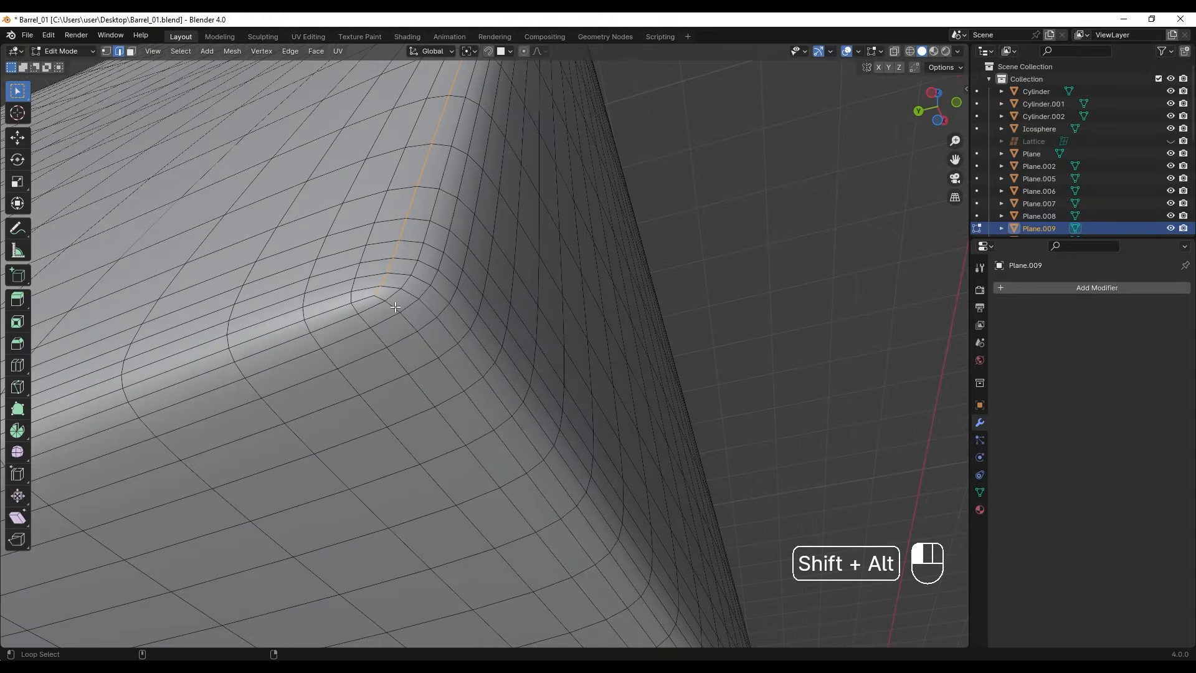
right_click(395, 307)
left_click(395, 305)
Try to mark a seam across the plank's inner face between its two long side seams.
middle_click_drag(395, 305, 483, 461)
middle_click_drag(483, 461, 688, 166, "shift")
scroll(498, 424, "up", 9)
scroll(687, 166, "up", 6)
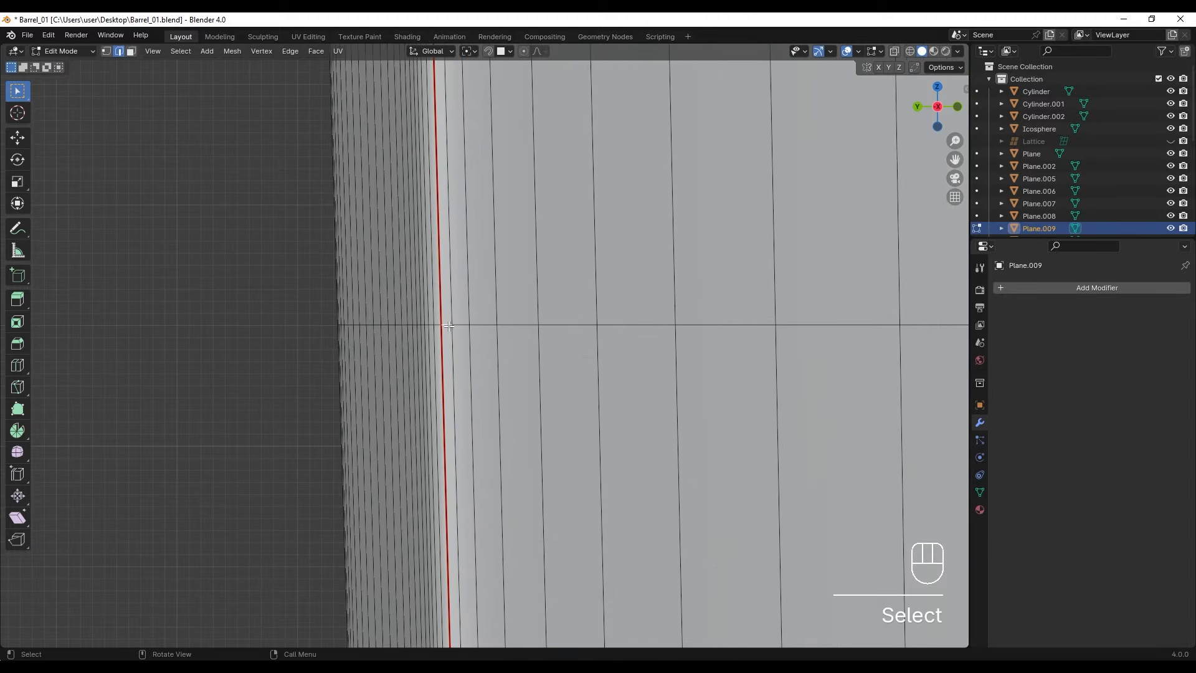
left_click(688, 341, "ctrl")
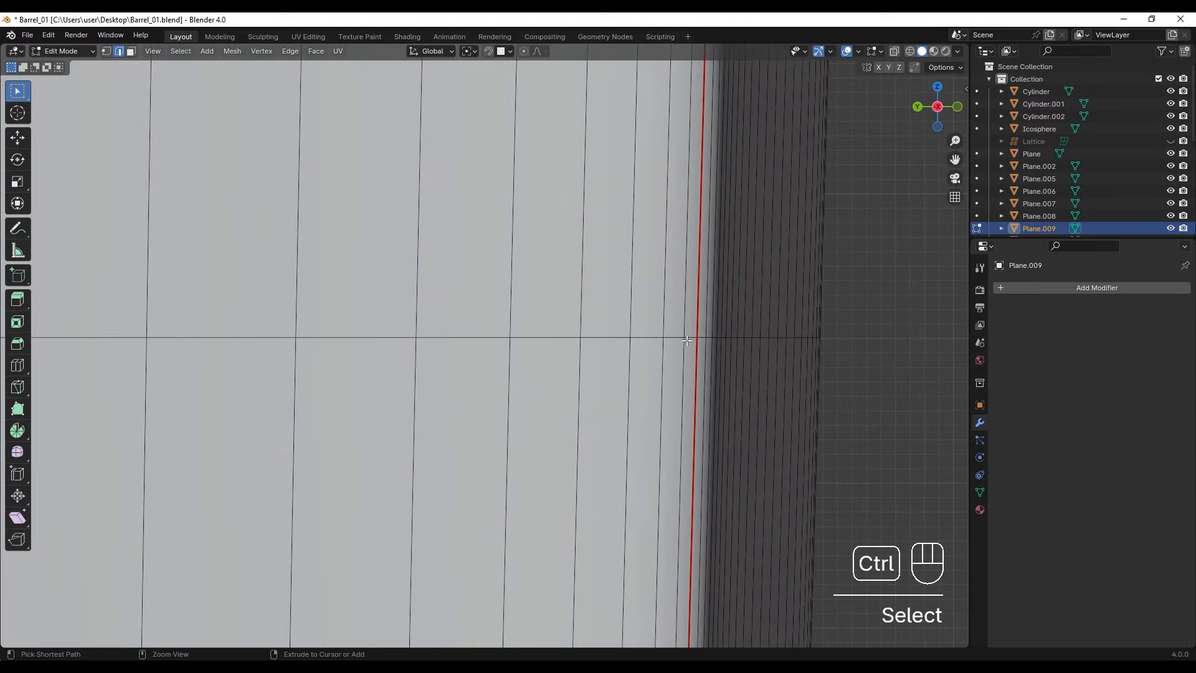
right_click(691, 340)
left_click(690, 340)
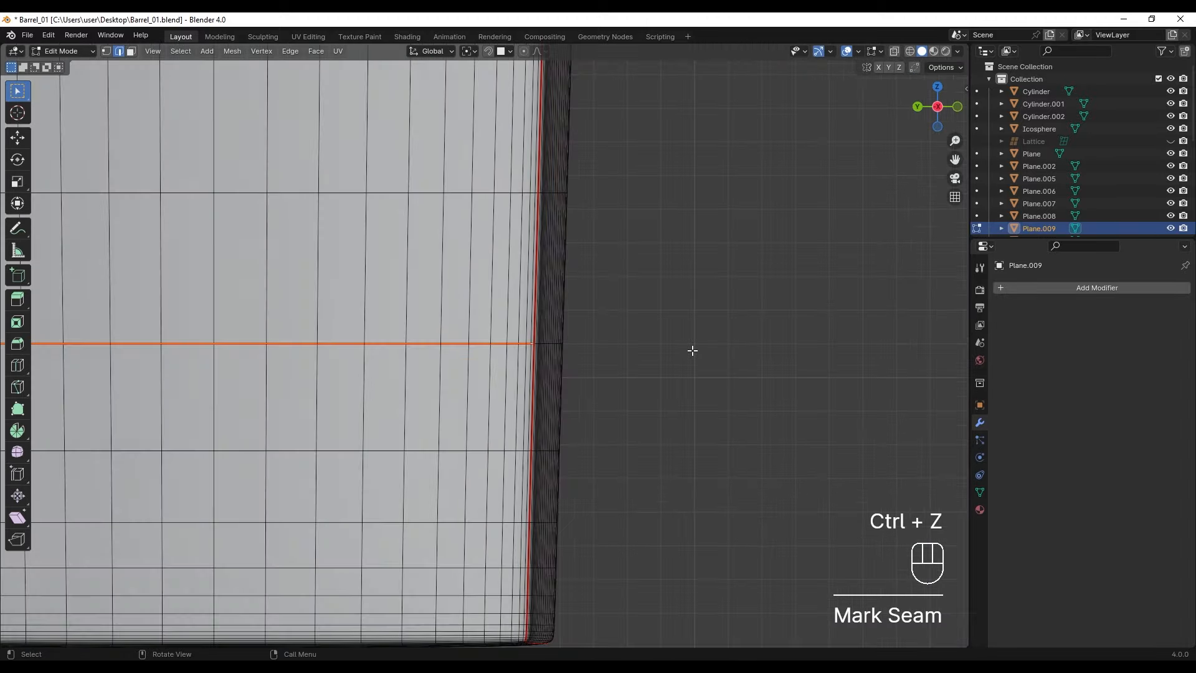
Mark a seam across the plank's inner face near its upper end, connecting the two long side seams.
scroll(693, 351, "down", 11)
middle_click_drag(534, 242, 559, 641, "shift")
middle_click_drag(531, 278, 542, 430, "shift")
scroll(396, 217, "up", 4)
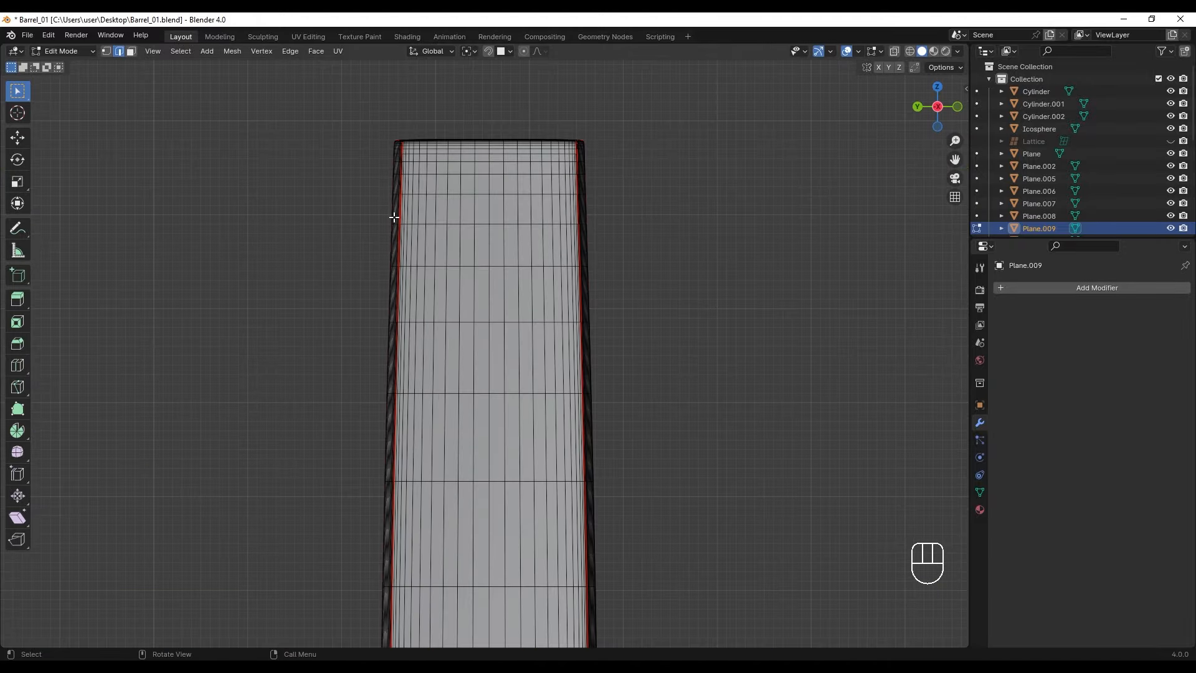
scroll(395, 217, "up", 5)
middle_click_drag(387, 212, 459, 374, "shift")
scroll(459, 353, "up", 6)
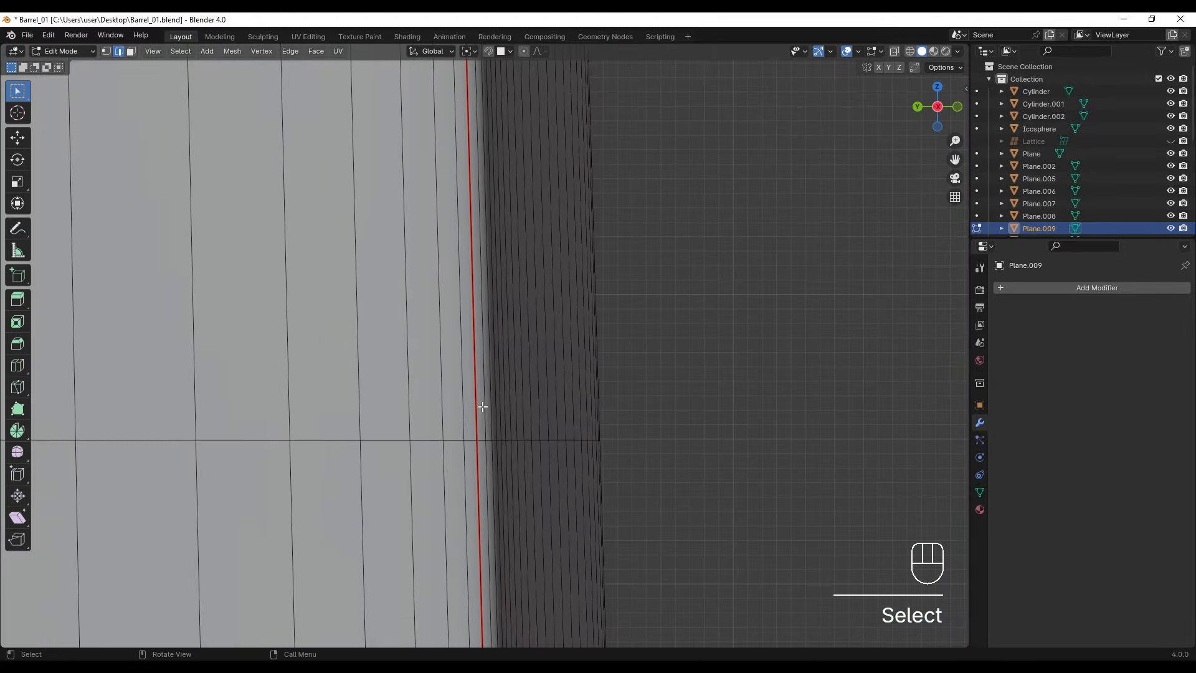
left_click(462, 441, "alt")
left_click(467, 390)
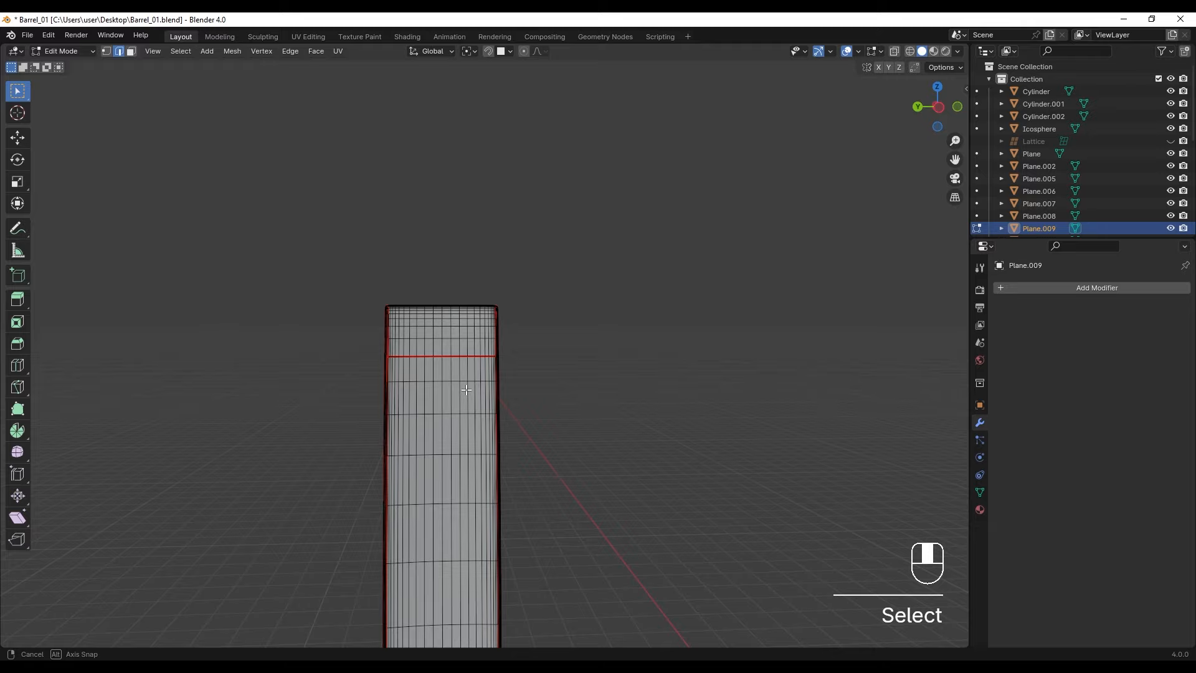
Leave local view and mesh editing, and select the plank next to the seamed one.
middle_click_drag(467, 389, 463, 289)
key("KP_Divide")
scroll(610, 388, "up", 1)
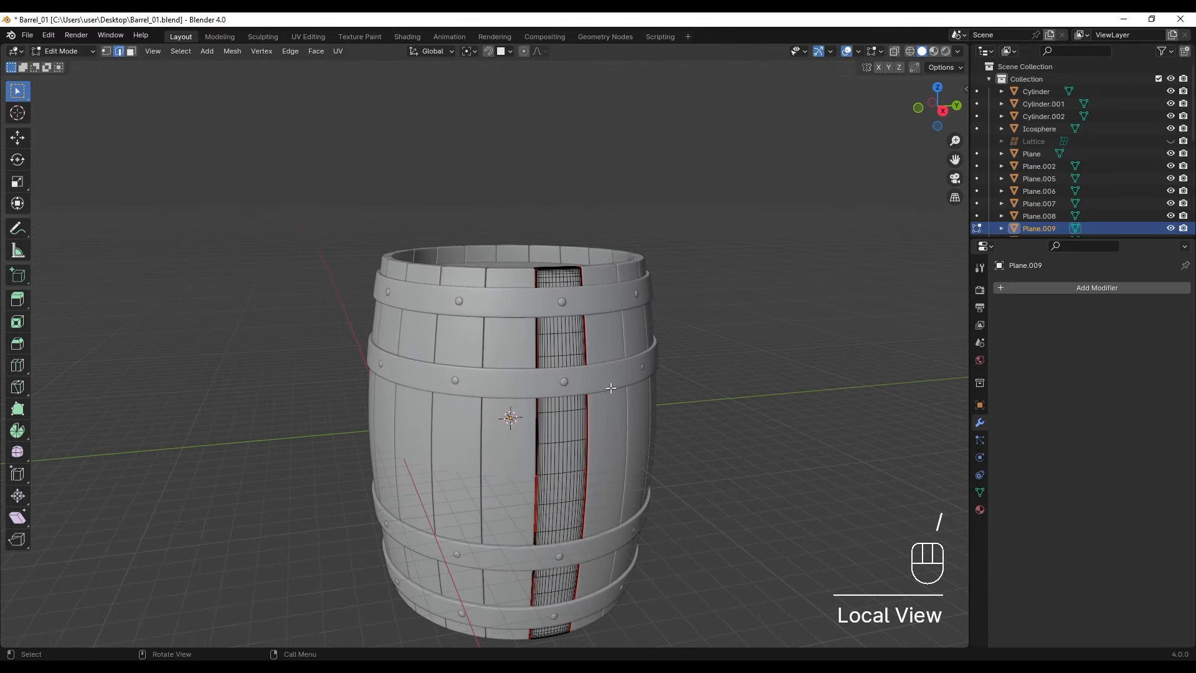
middle_click_drag(647, 408, 577, 393, "shift")
key("Tab")
left_click(638, 430)
scroll(498, 403, "up", 2)
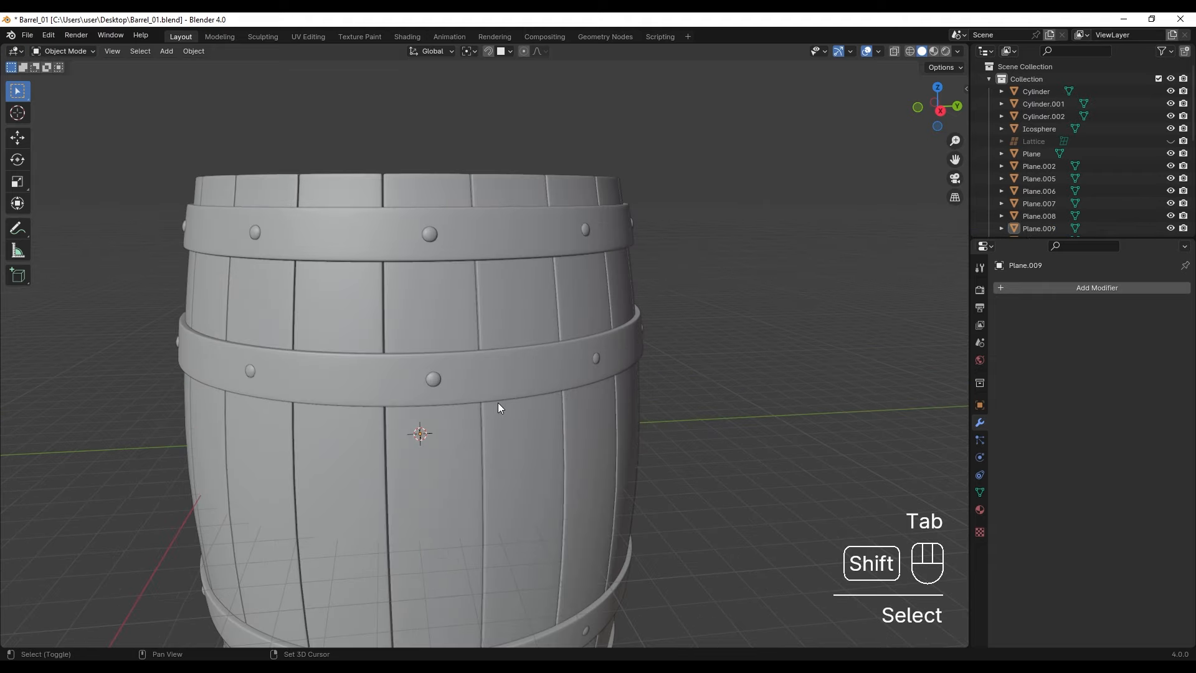
middle_click_drag(499, 408, 524, 413)
left_click(522, 413)
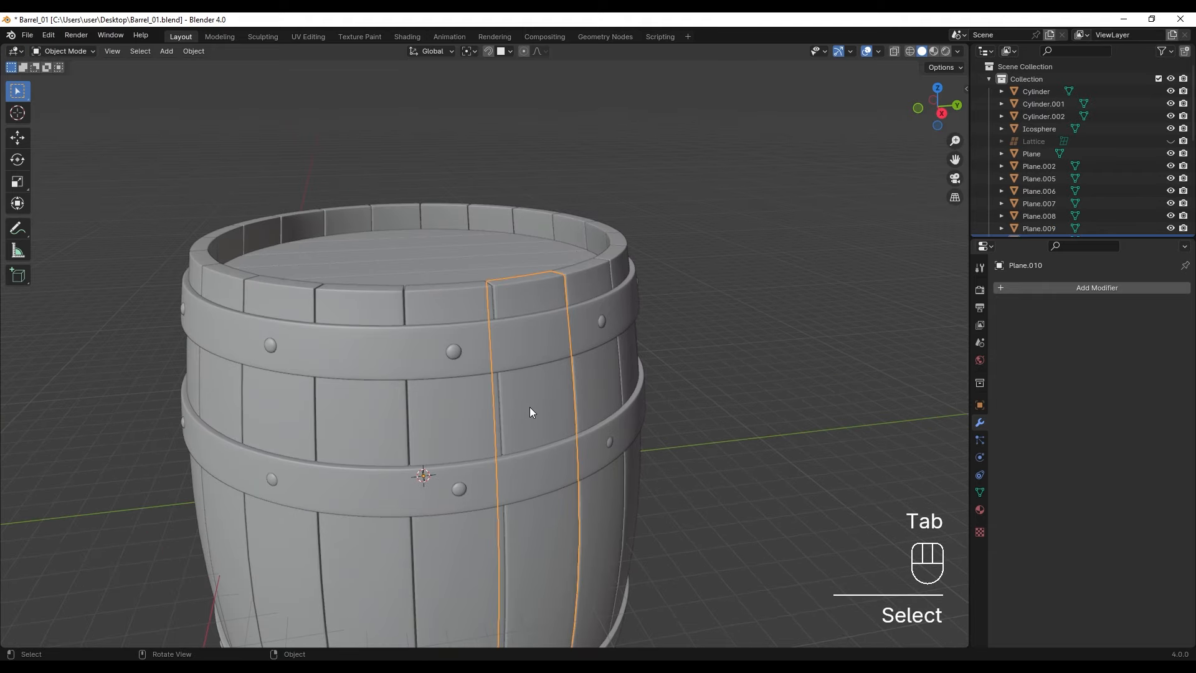
Add a Data Transfer modifier to the selected plank with the seamed plank Plane.009 as its source.
left_click(1041, 288)
left_click(1041, 286)
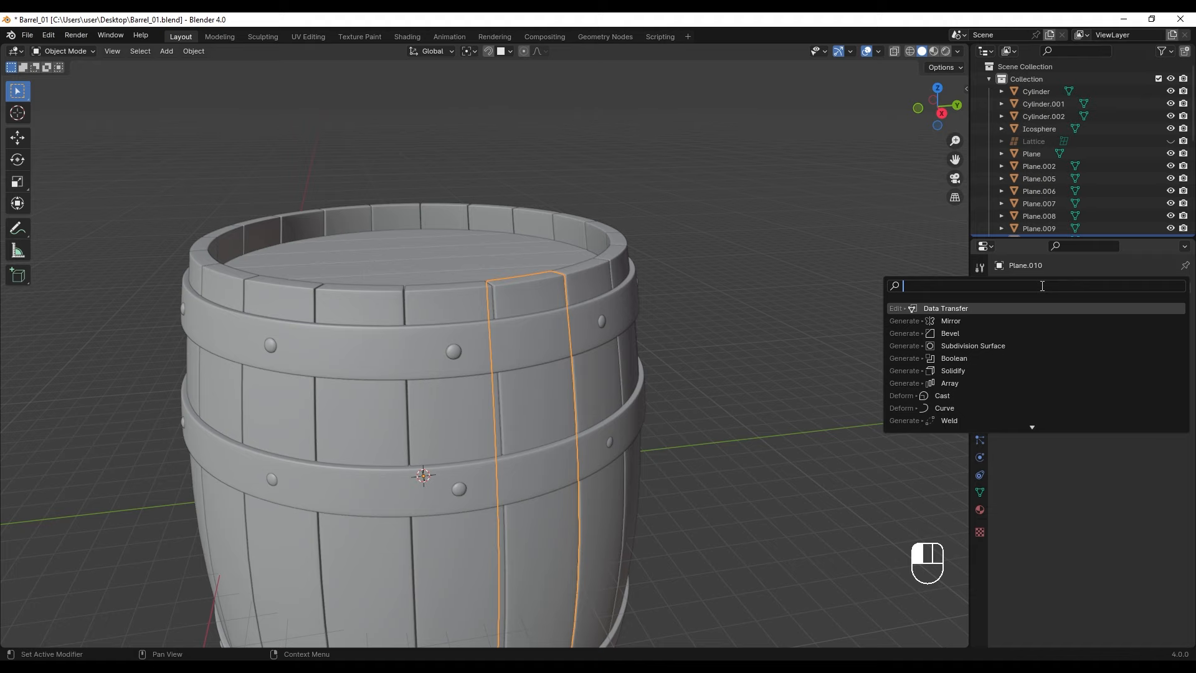
left_click(953, 308)
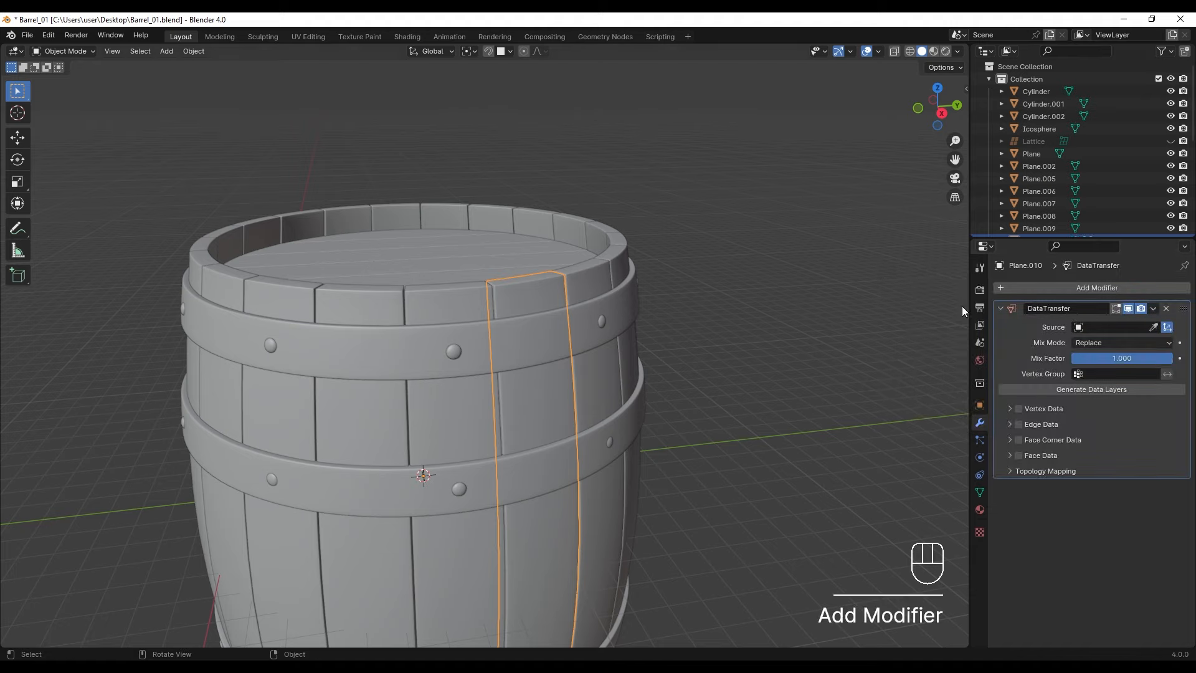
left_click(1155, 329)
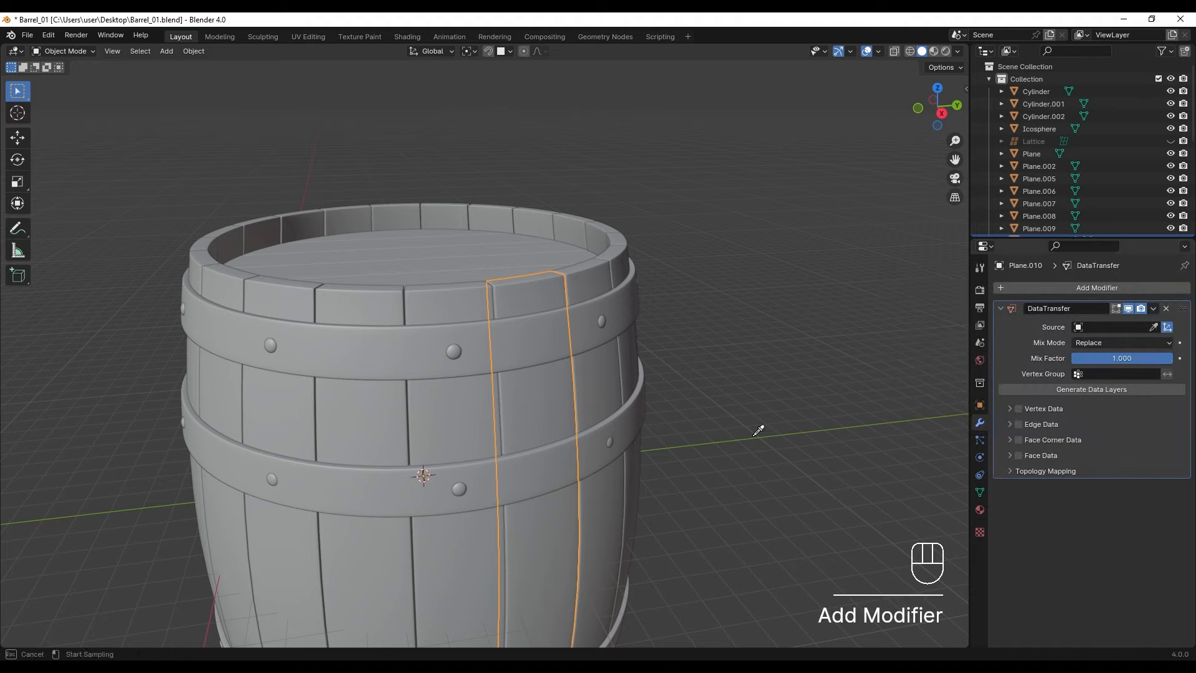
left_click(466, 412)
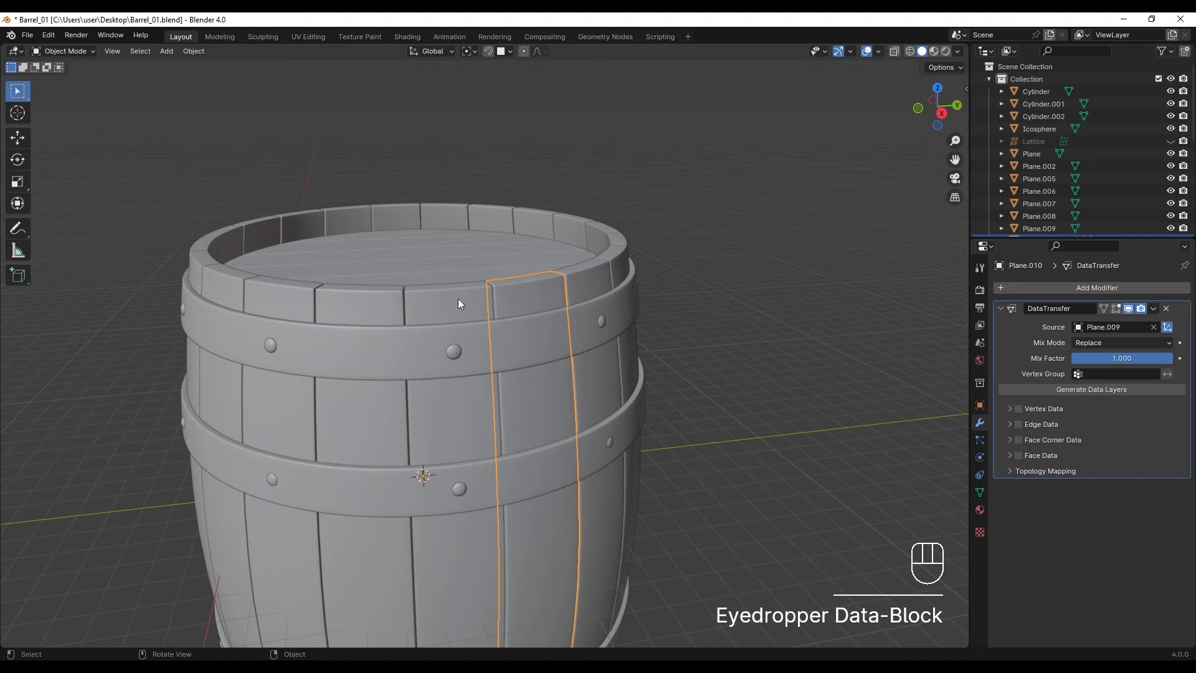
Enable edge data in the Data Transfer modifier, transferring UV Seam with Topology mapping.
left_click(1020, 425)
left_click(1010, 424)
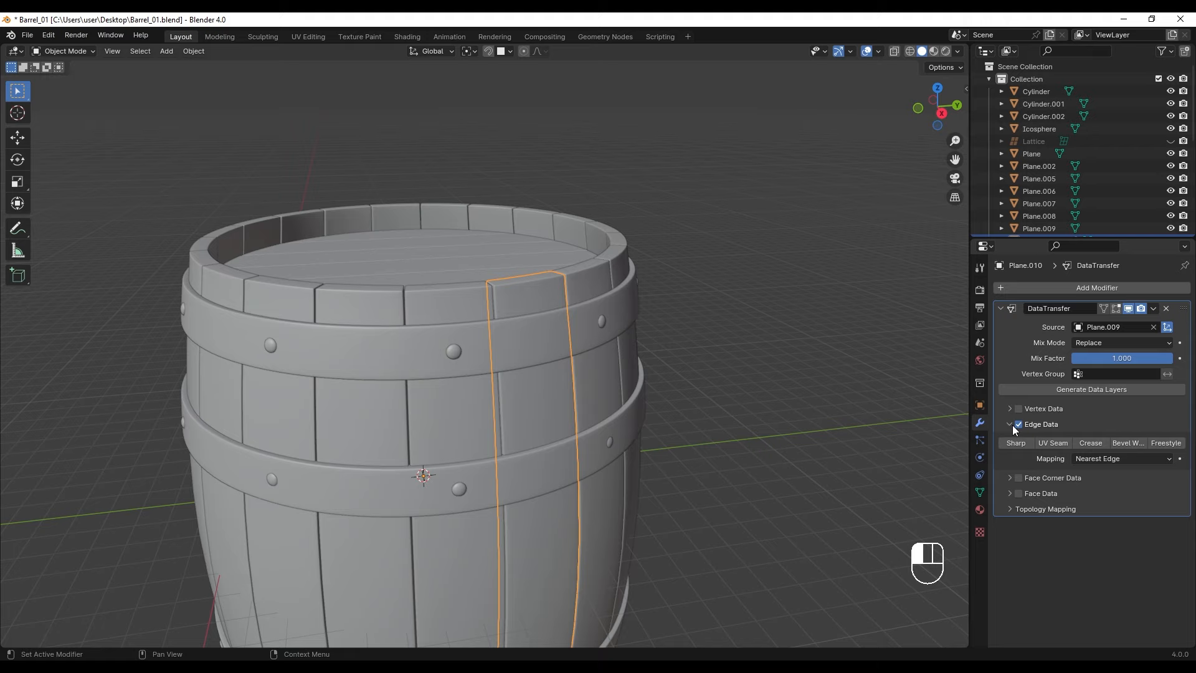
left_click(1051, 444)
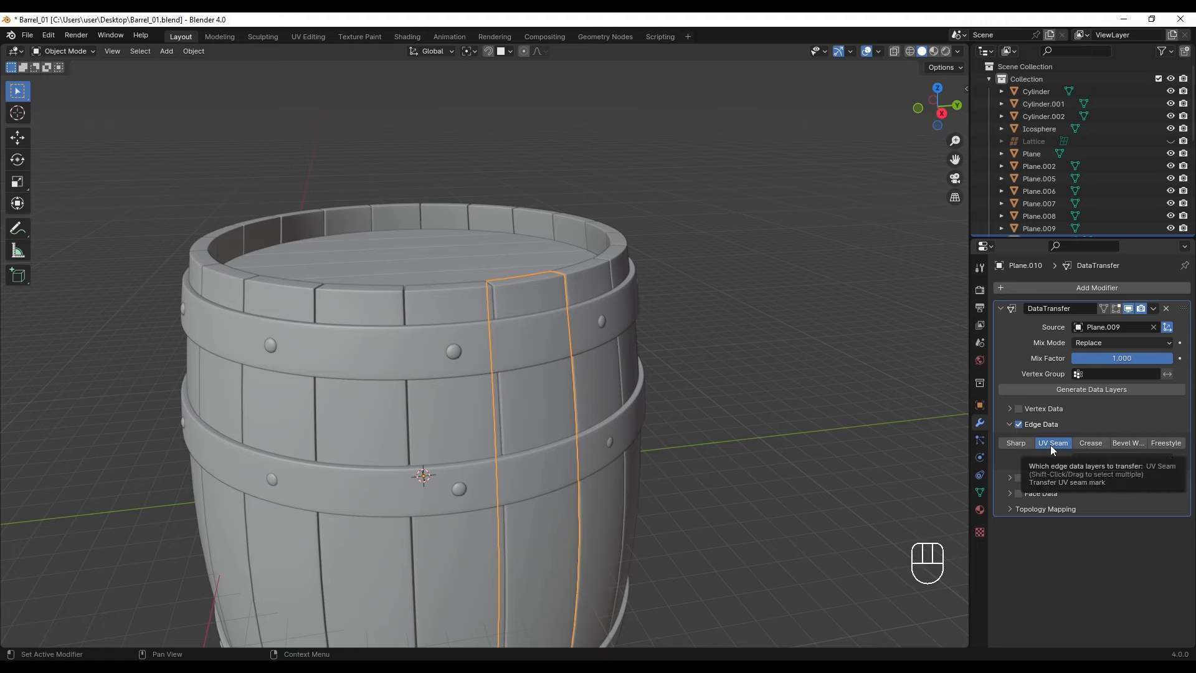
left_click(1088, 460)
left_click(1083, 471)
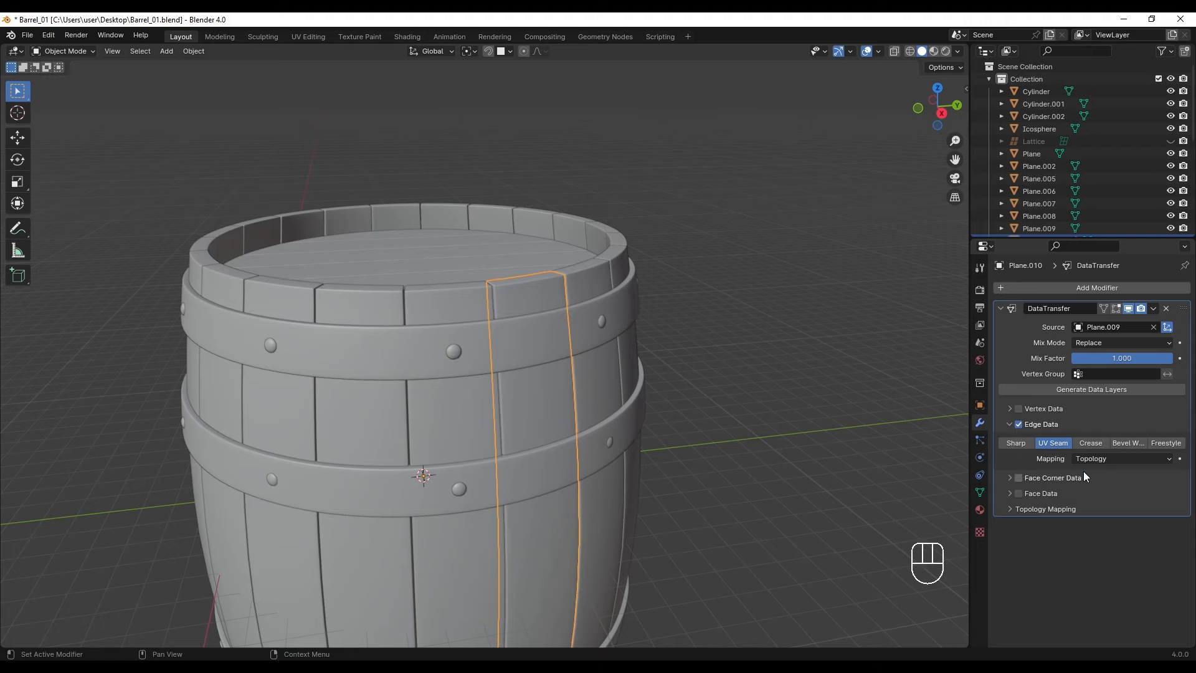
Apply the Data Transfer modifier and inspect the transferred seams on the plank's mesh, isolating it briefly.
left_click(1156, 310)
left_click(1146, 320)
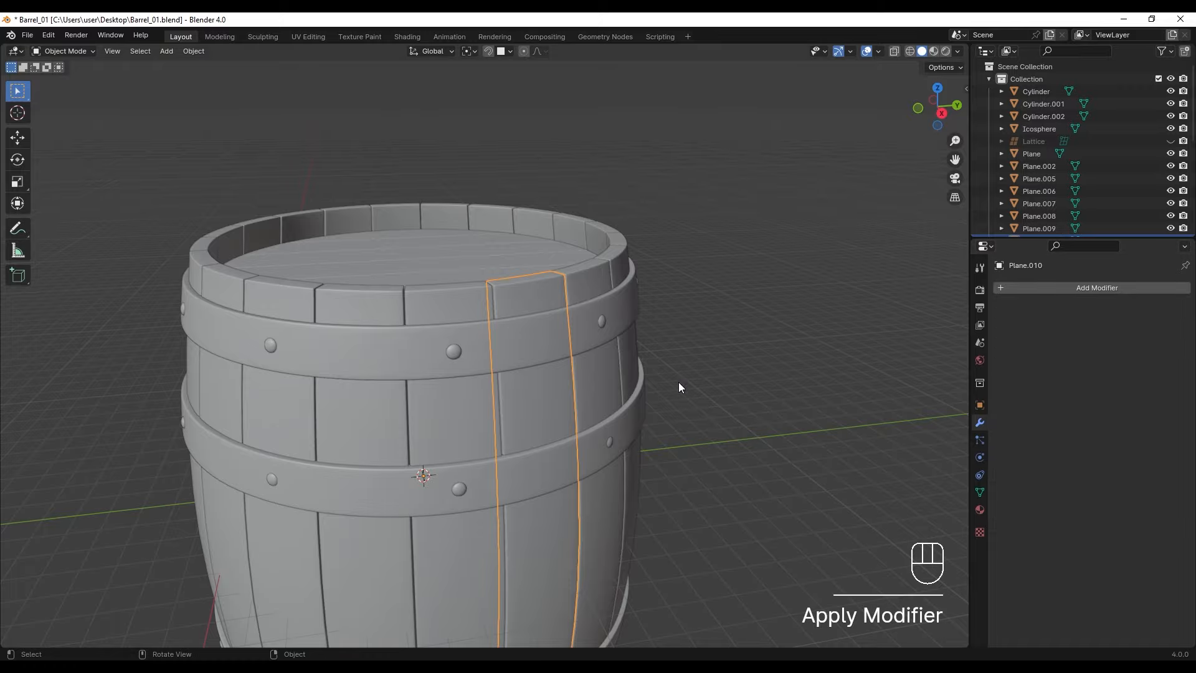
key("Tab")
scroll(532, 334, "up", 2)
middle_click_drag(532, 334, 494, 395, "shift")
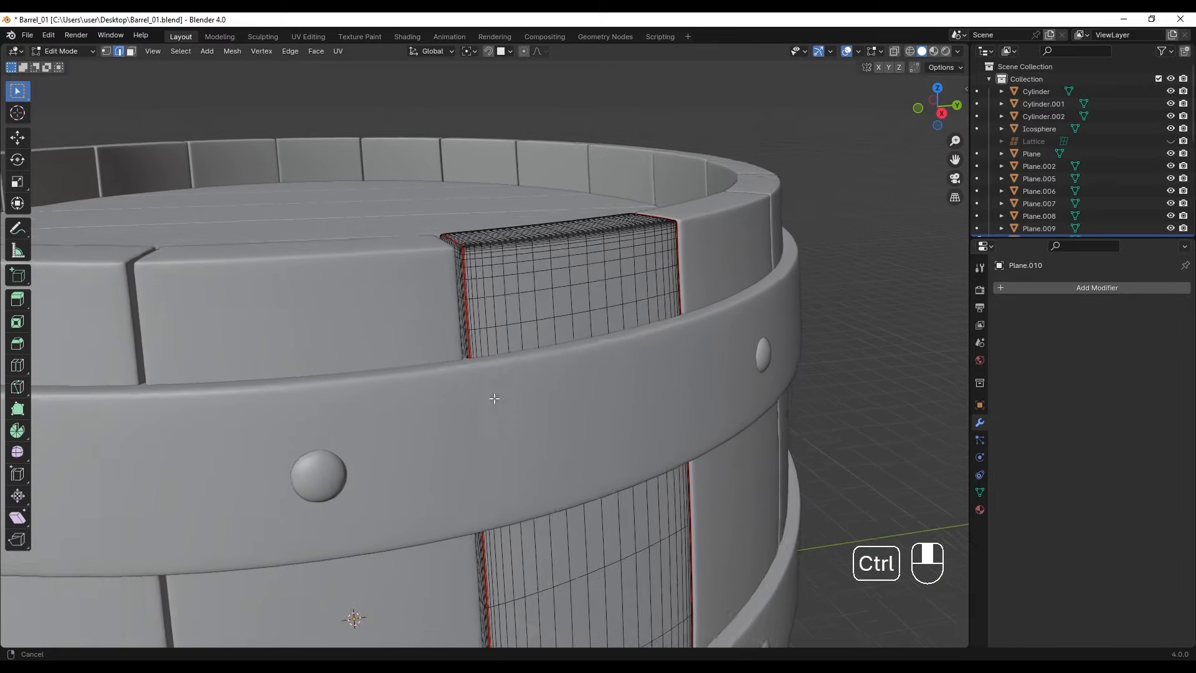
scroll(400, 529, "down", 3)
key("slash")
middle_click_drag(516, 436, 467, 374)
middle_click_drag(467, 374, 423, 486, "shift")
middle_click_drag(423, 486, 520, 387, "shift")
key("slash")
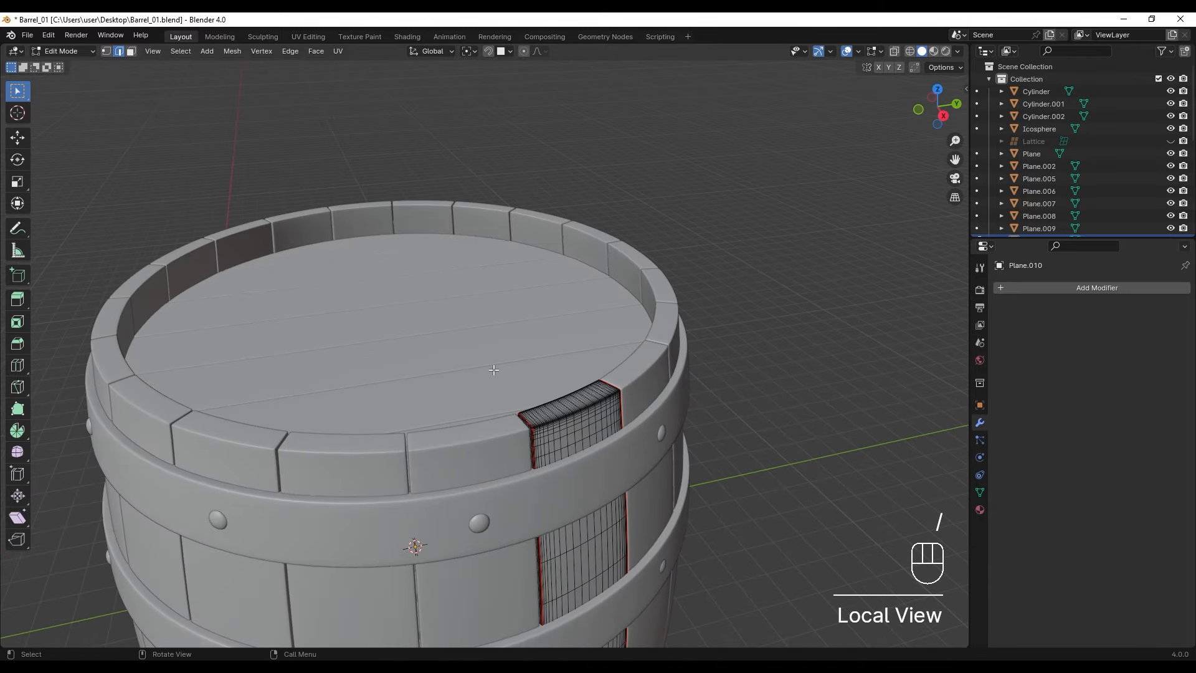
Undo back to before the Data Transfer modifier was applied, with the plank in Object Mode.
key("Tab")
scroll(519, 358, "down", 3)
key("ctrl+z")
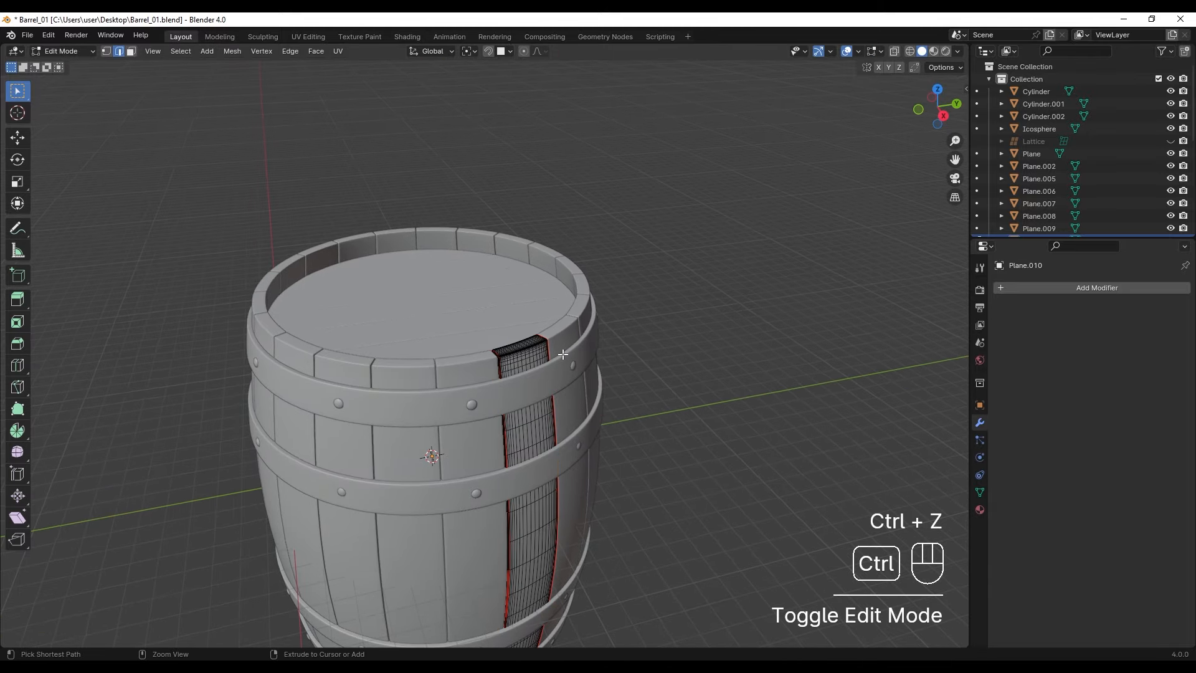
key("ctrl+z")
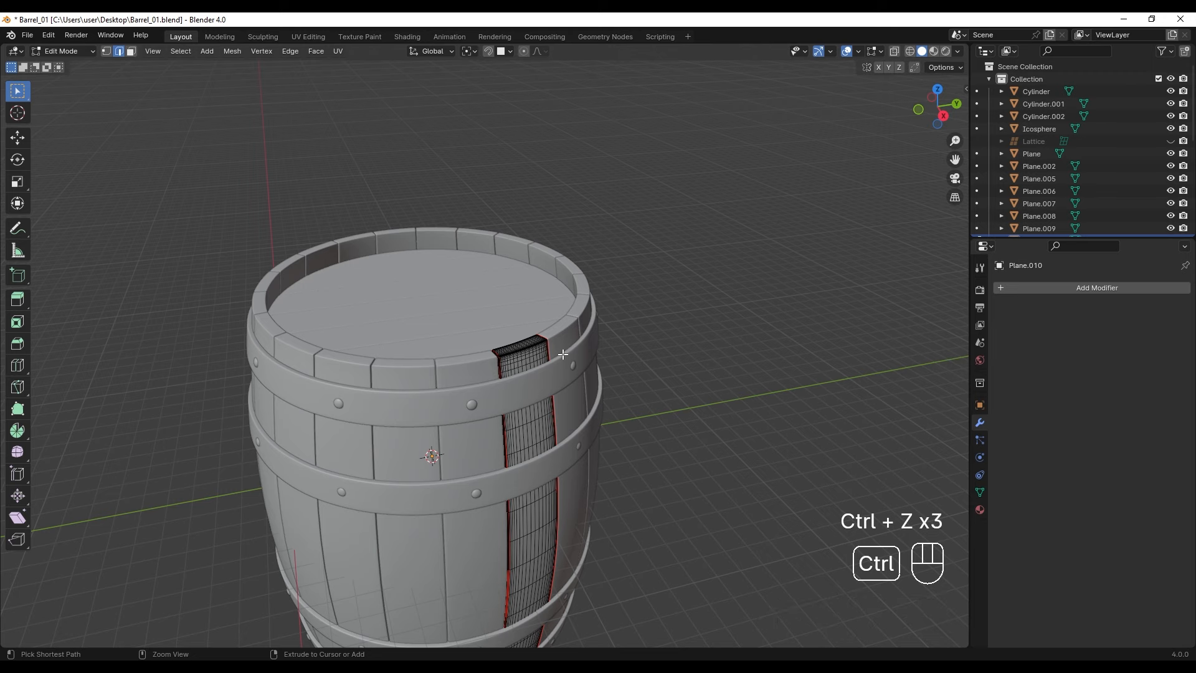
key("ctrl+z")
key("ctrl+z")
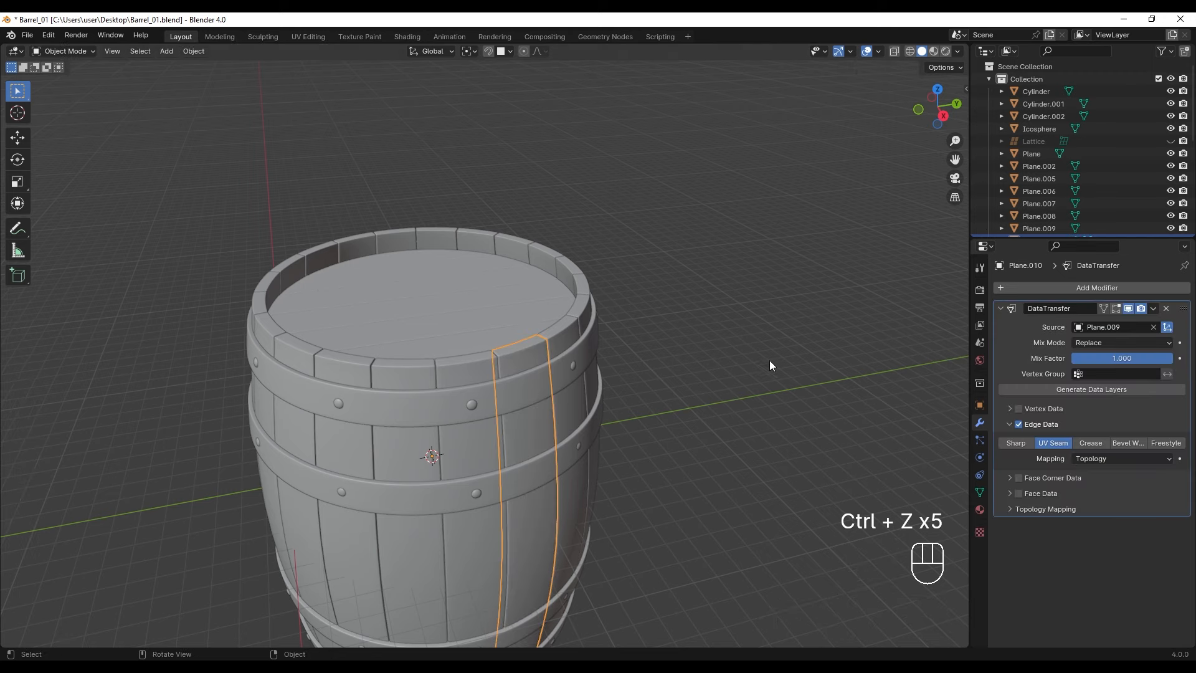
Box-select all stave planks across the barrel in wireframe shading, return to solid shading and isolate them in local view.
middle_click_drag(546, 366, 533, 440)
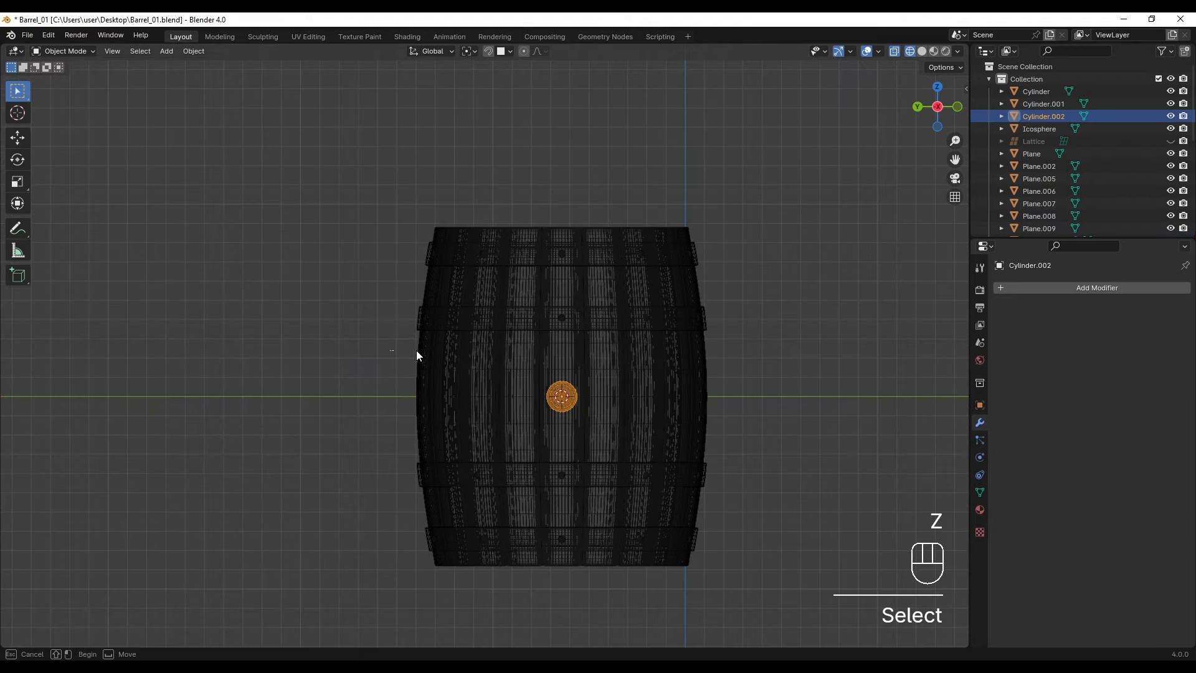
left_click_drag(388, 350, 762, 353)
key("z")
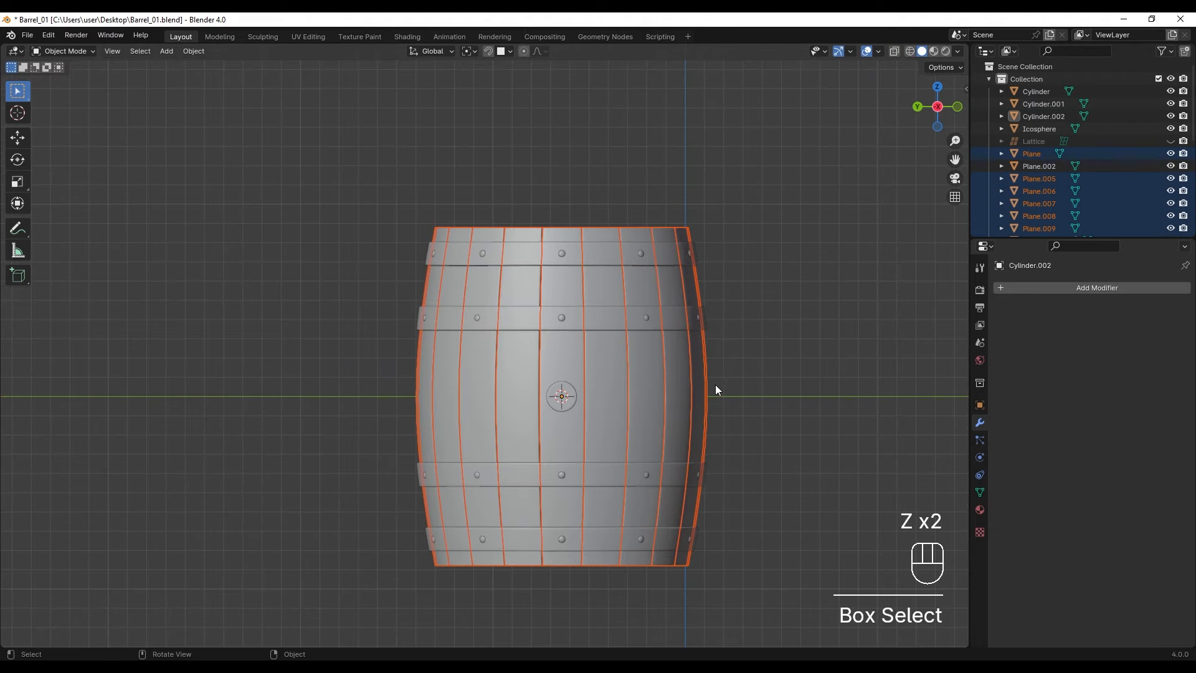
key("slash")
middle_click_drag(689, 420, 645, 392)
Select every isolated plank except the seamed source Plane.009, making Plane.010 with the Data Transfer modifier the active object.
key("Tab")
key("Tab")
key("Tab")
key("Tab")
key("KP_3")
left_click(511, 305)
left_click_drag(254, 189, 679, 249)
middle_click_drag(511, 281, 509, 414)
left_click(489, 438, "ctrl")
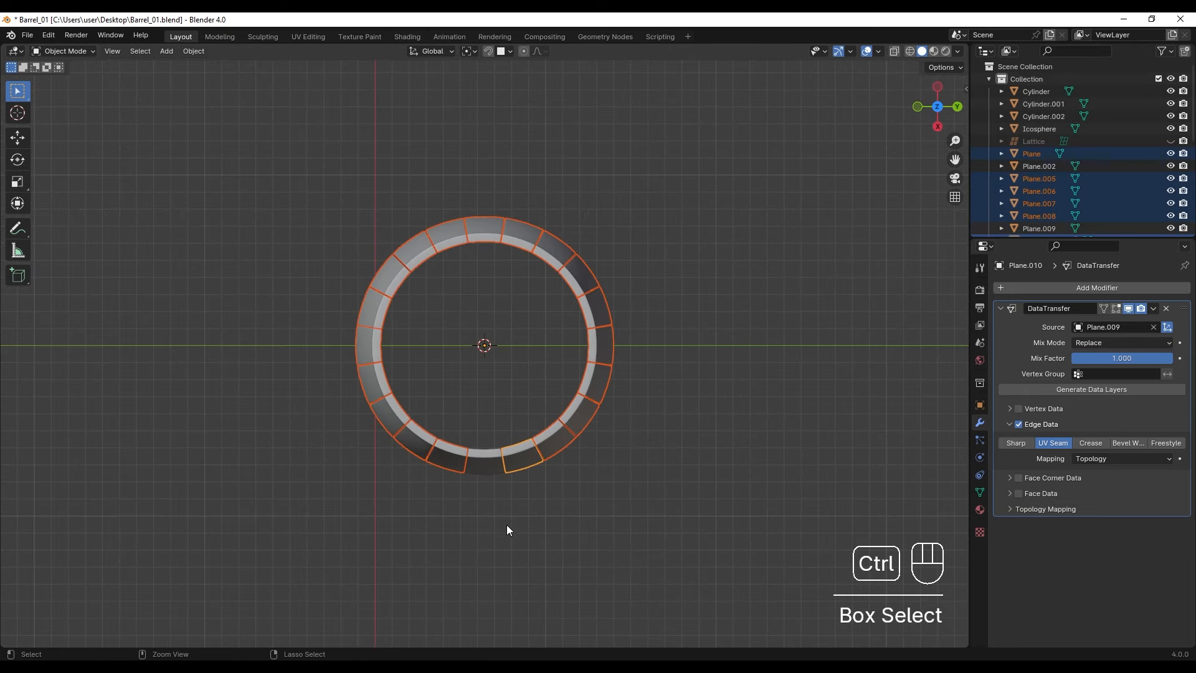
left_click(511, 451, "ctrl")
middle_click_drag(518, 474, 517, 360)
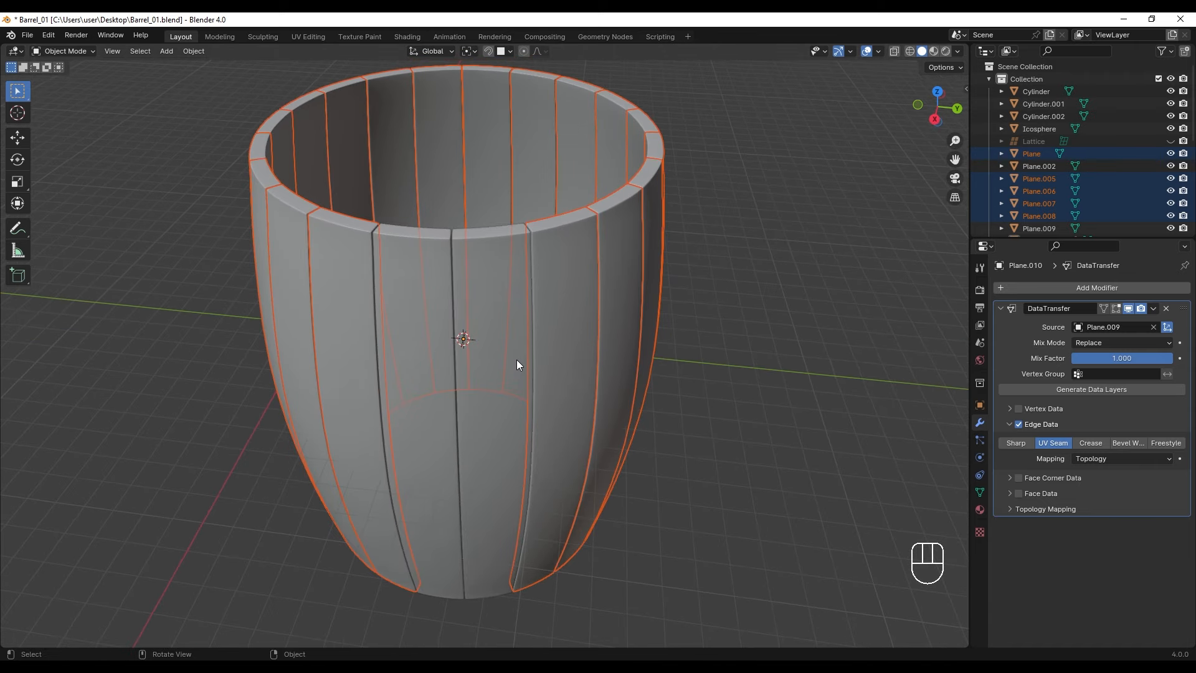
left_click(497, 460, "shift")
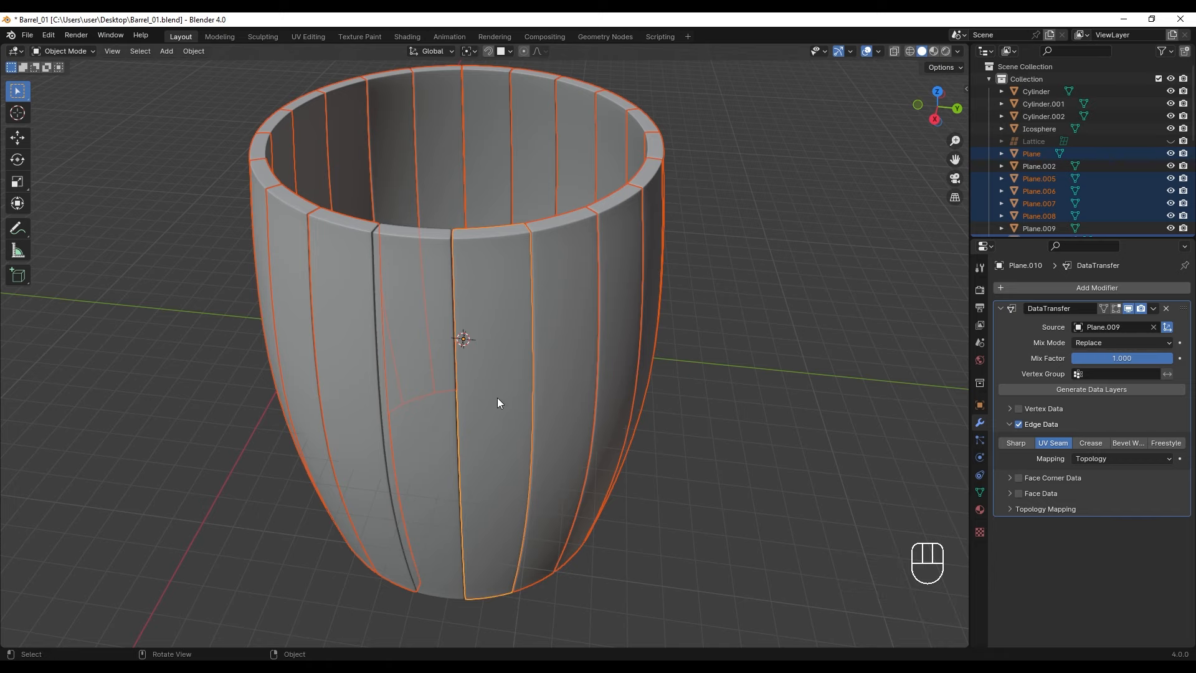
Copy the active plank's Data Transfer modifier to the other selected planks and check individual planks for it.
middle_click_drag(518, 324, 535, 344)
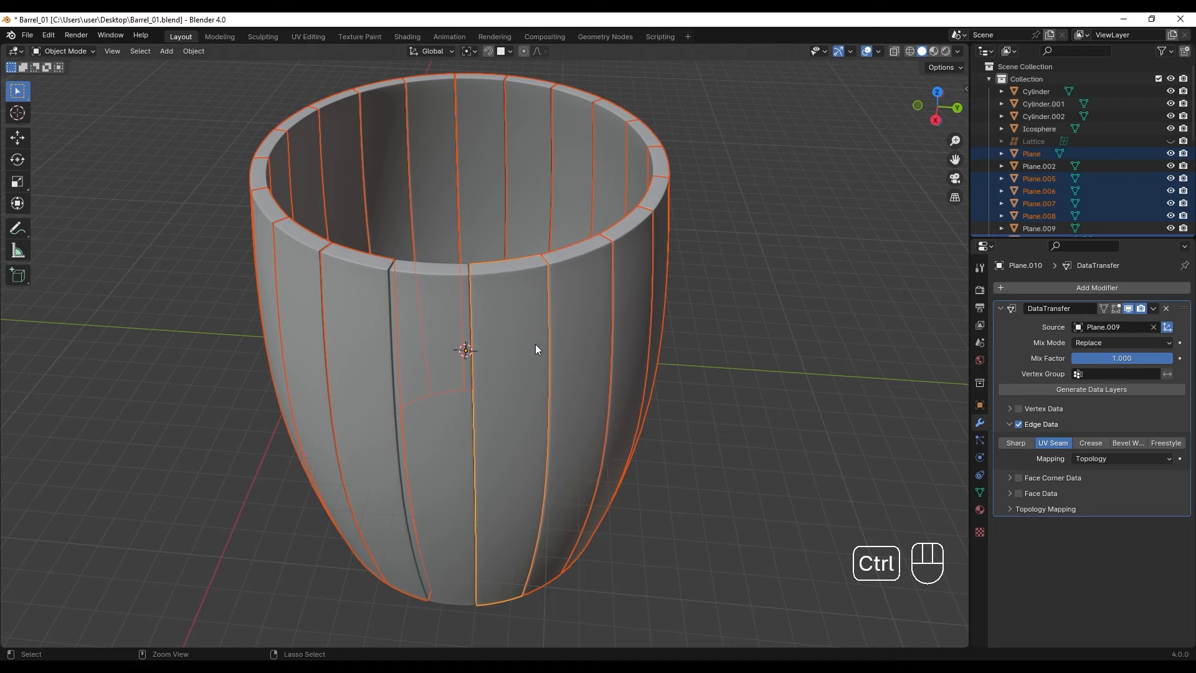
key("ctrl+l")
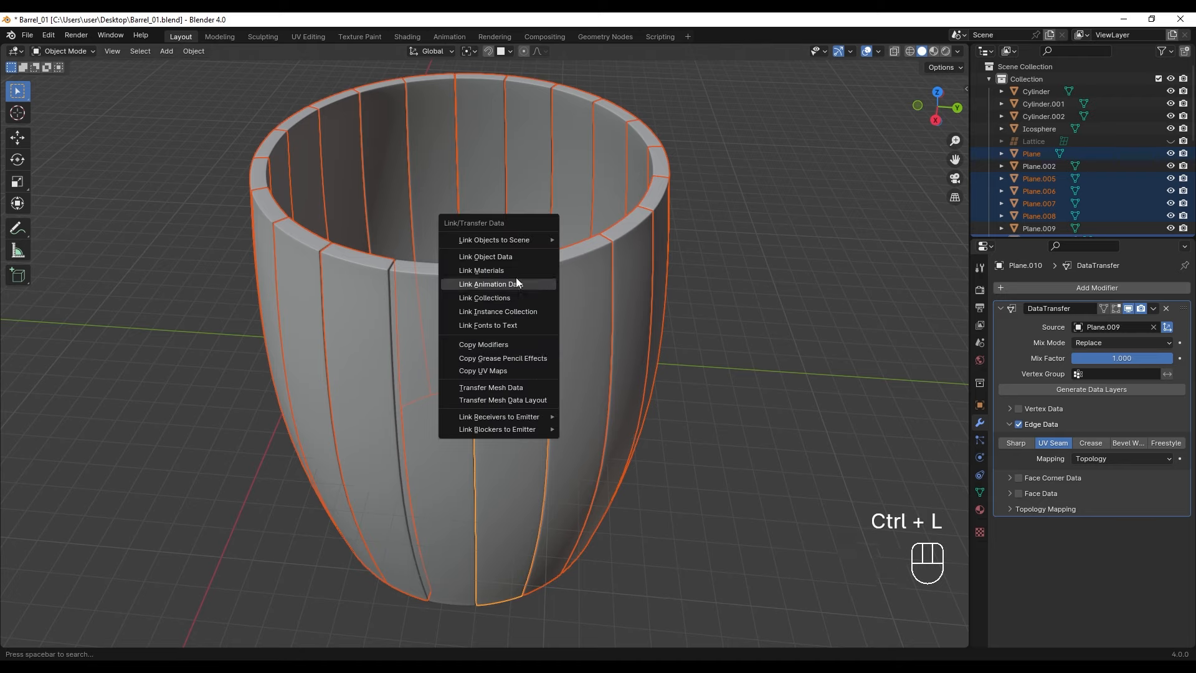
left_click(507, 347)
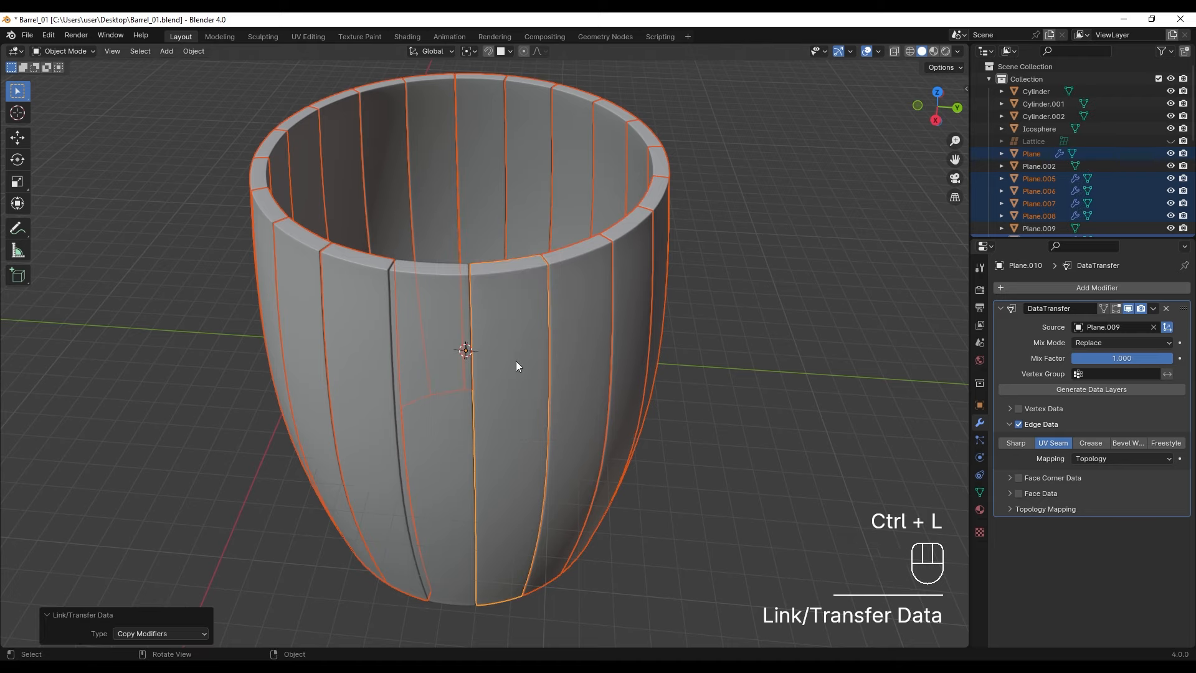
left_click(752, 378)
left_click(607, 305)
left_click(635, 278)
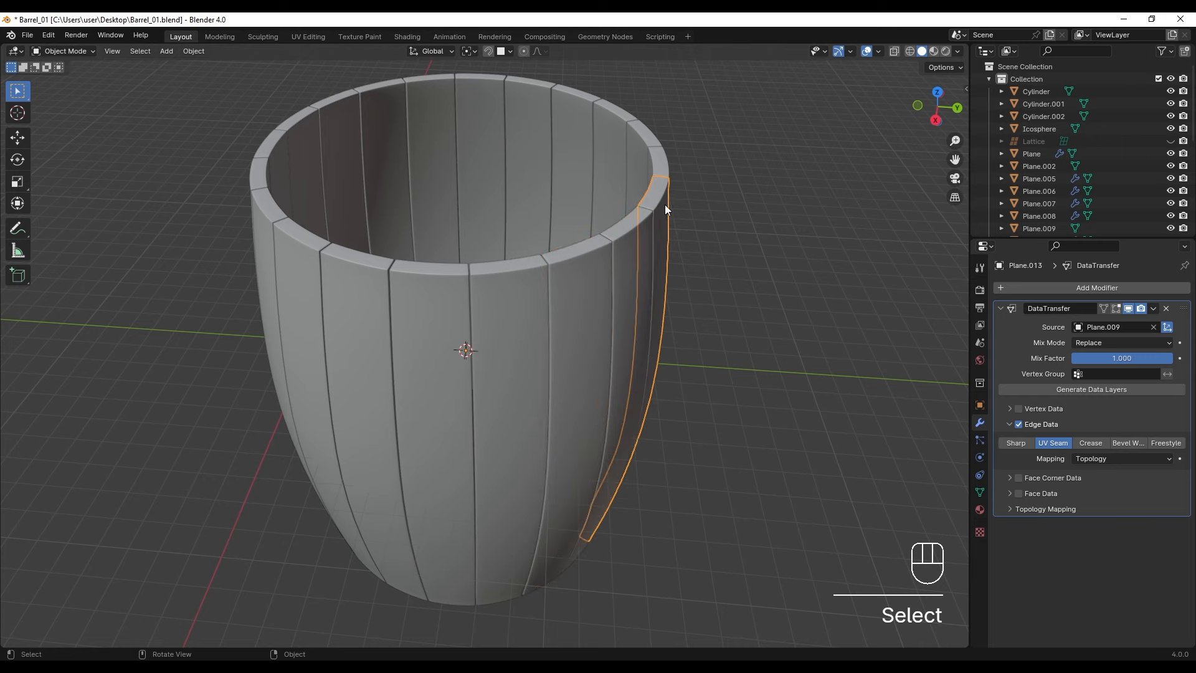
Spot-check planks for the Data Transfer modifier, then select all isolated planks and convert them to meshes to bake their modifiers.
left_click(561, 109)
left_click(489, 106)
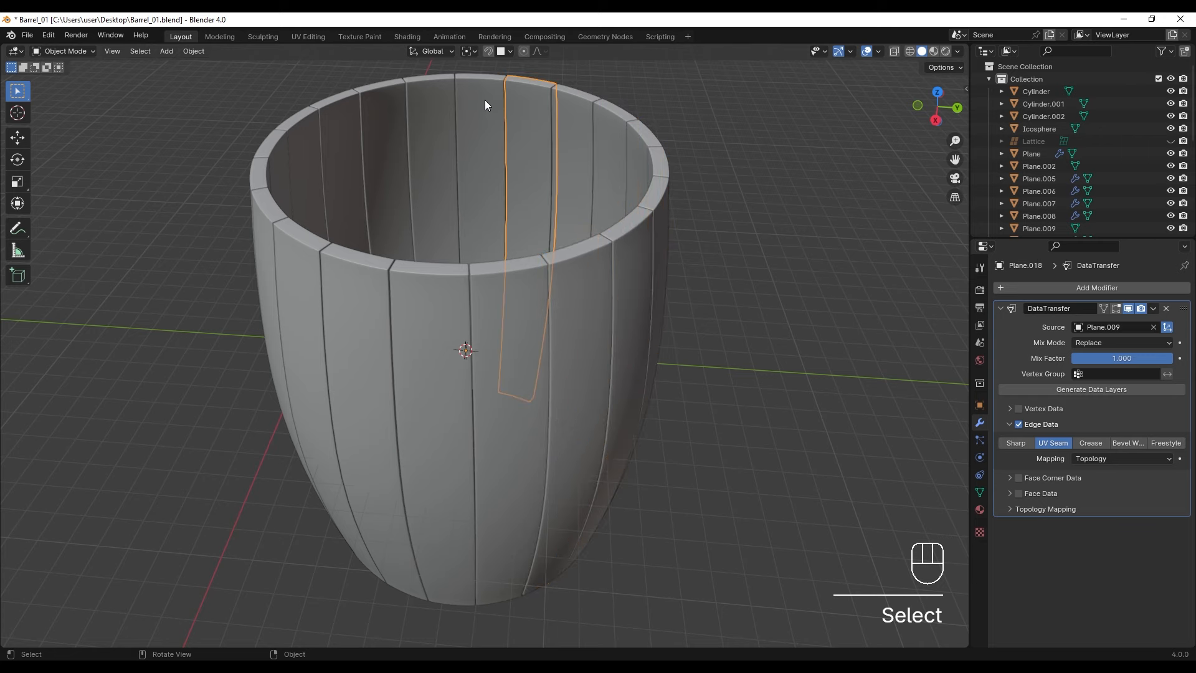
scroll(565, 249, "down", 1)
middle_click_drag(564, 287, 542, 283)
left_click_drag(241, 106, 750, 370)
right_click(592, 290)
mouse_move(591, 290)
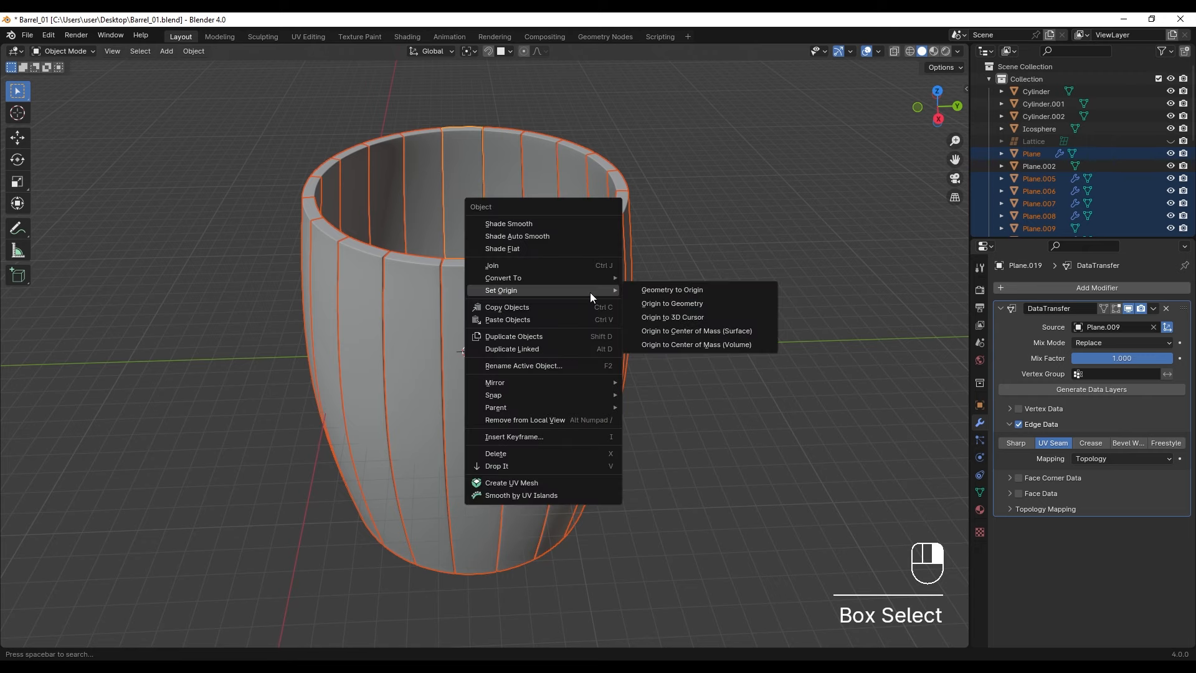
left_click(645, 278)
left_click(529, 290)
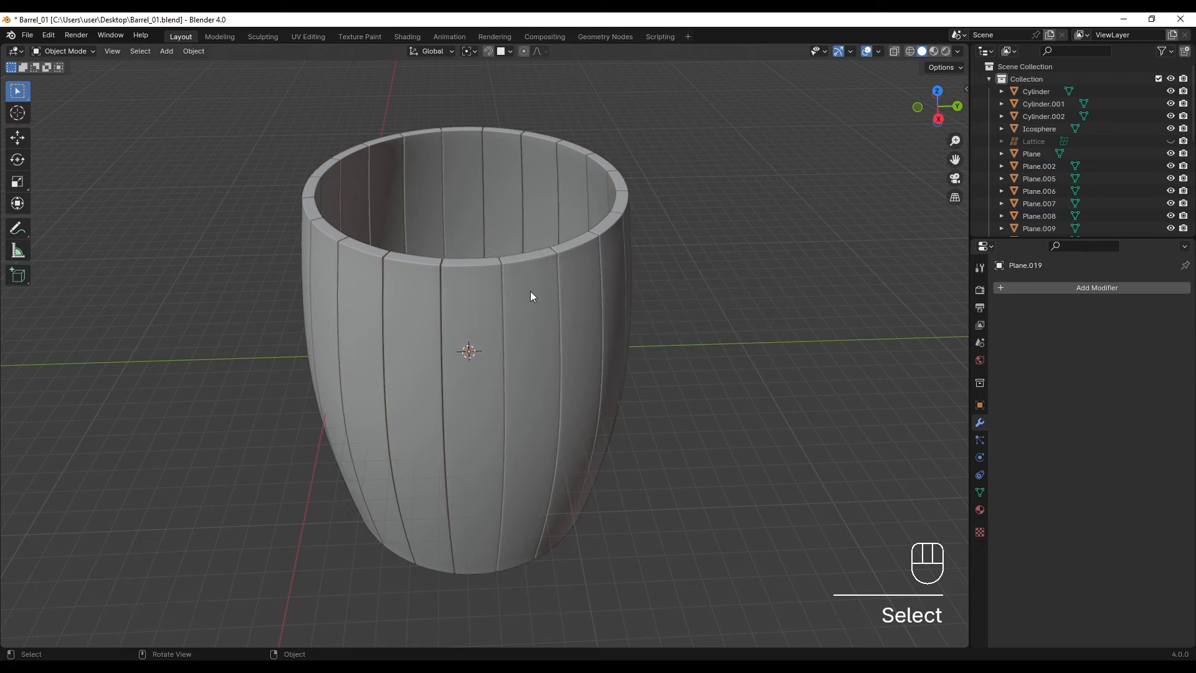
Open all isolated planks together in Edit Mode and examine the transferred UV seams inside and outside the barrel.
scroll(531, 296, "up", 2)
left_click_drag(138, 113, 724, 338)
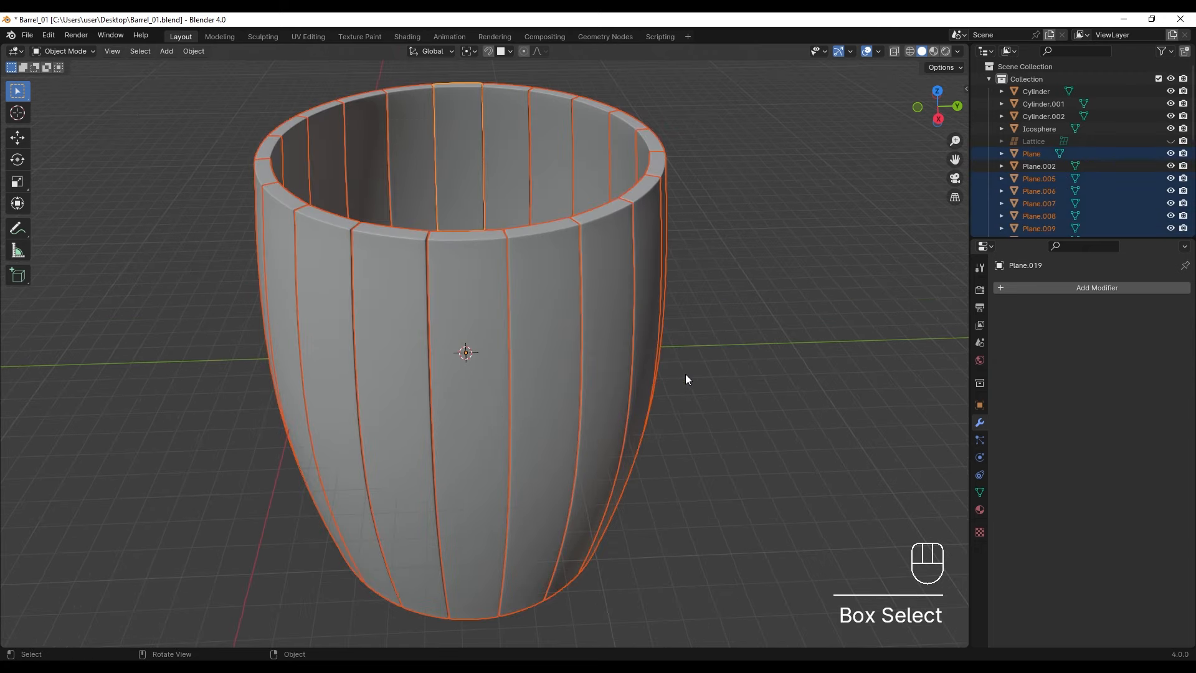
key("Tab")
middle_click_drag(584, 382, 515, 382)
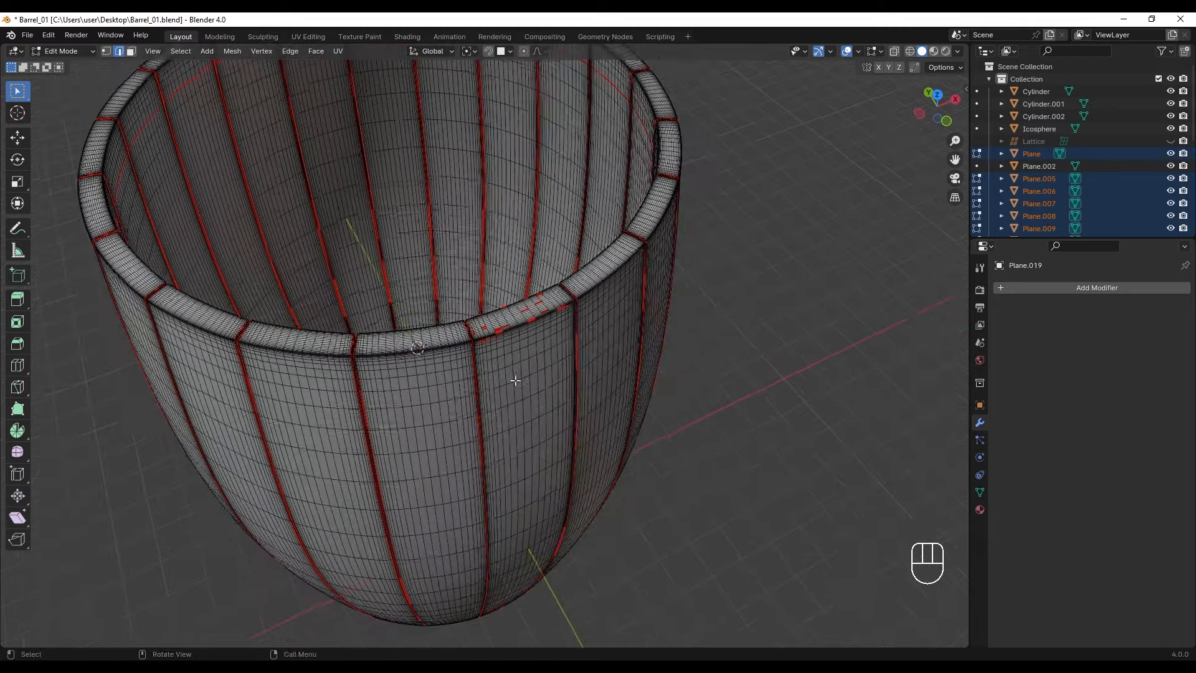
scroll(498, 336, "up", 4)
scroll(539, 329, "down", 3)
middle_click_drag(502, 323, 892, 304)
scroll(277, 347, "up", 2)
middle_click_drag(501, 299, 592, 499)
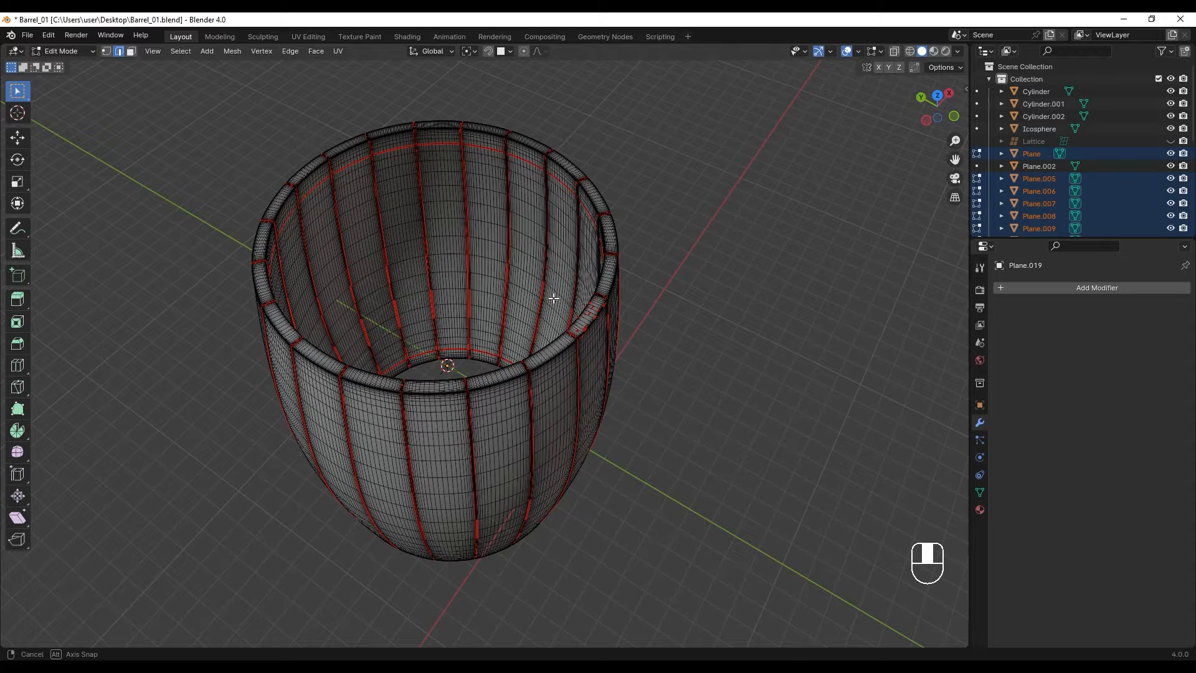
scroll(658, 631, "up", 4)
Select the entire plank with the broken, scattered seams and clear all of its seams.
left_click(690, 381, "shift")
middle_click_drag(561, 340, 534, 328)
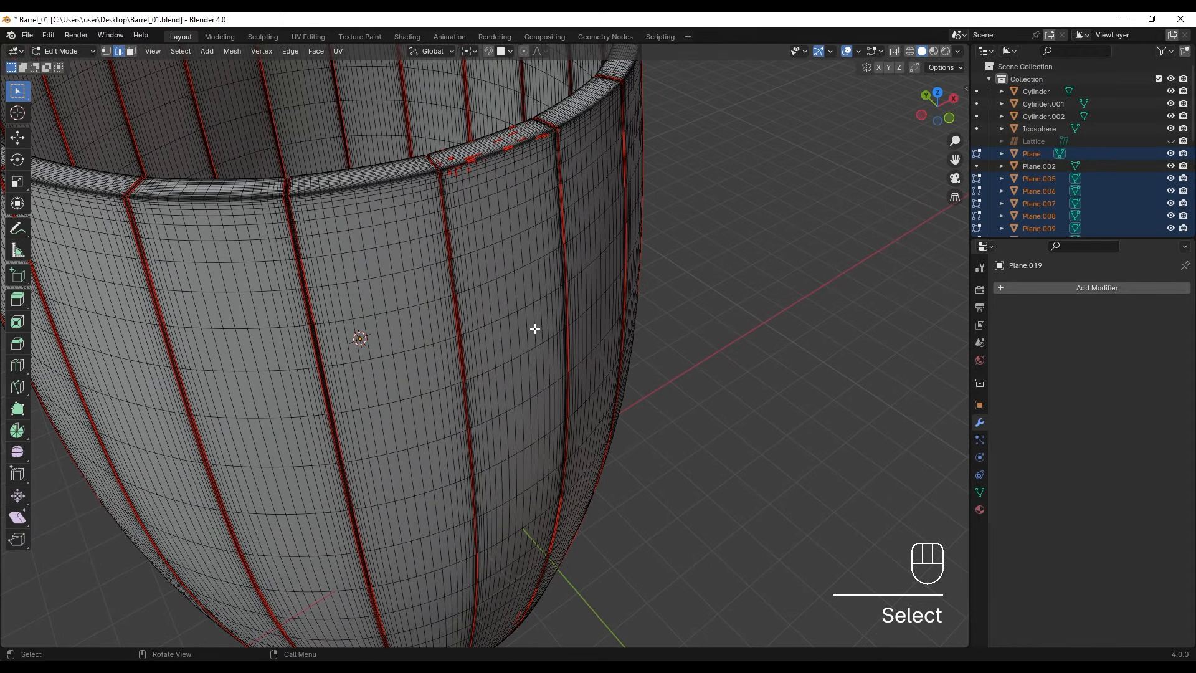
key("l")
right_click(532, 344)
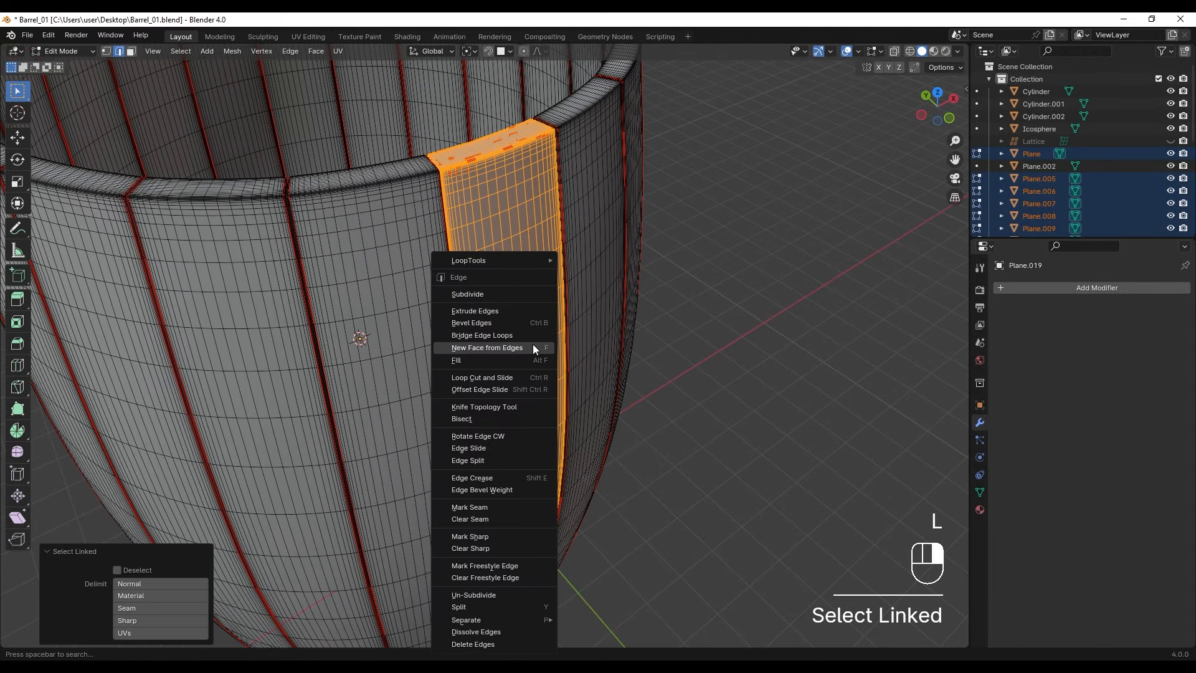
left_click(499, 519)
key("Tab")
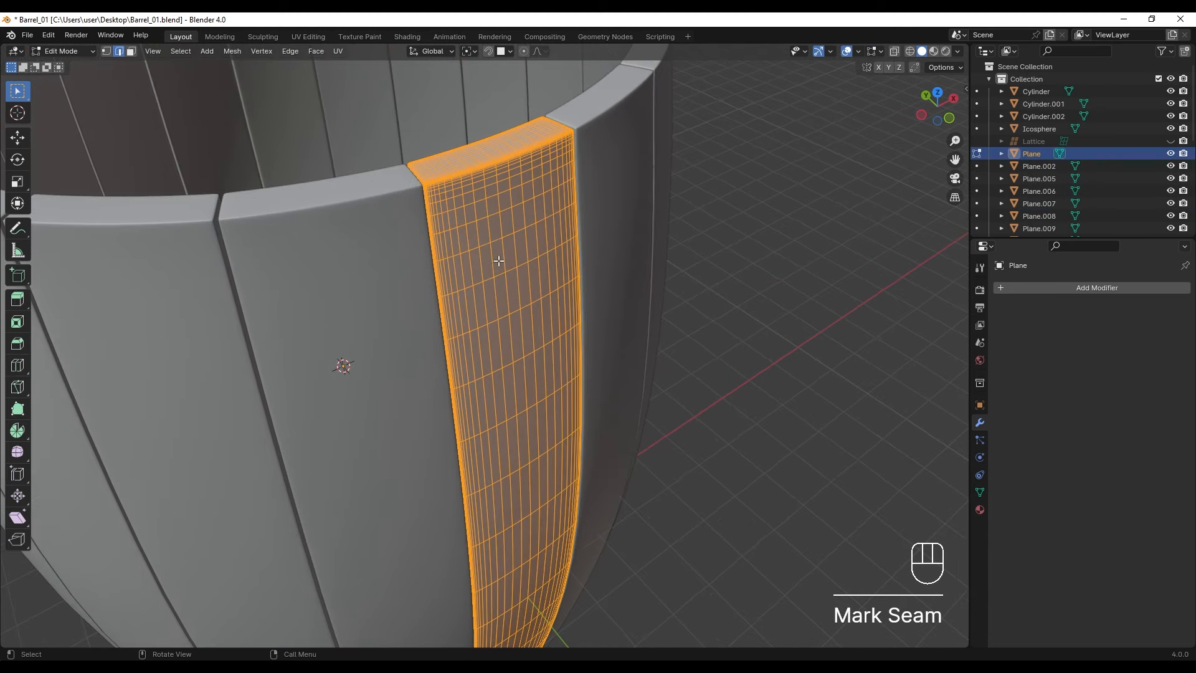
Isolate the cleared plank, Plane, on its own in local view for close edge editing.
middle_click_drag(497, 259, 512, 301, "shift")
key("slash")
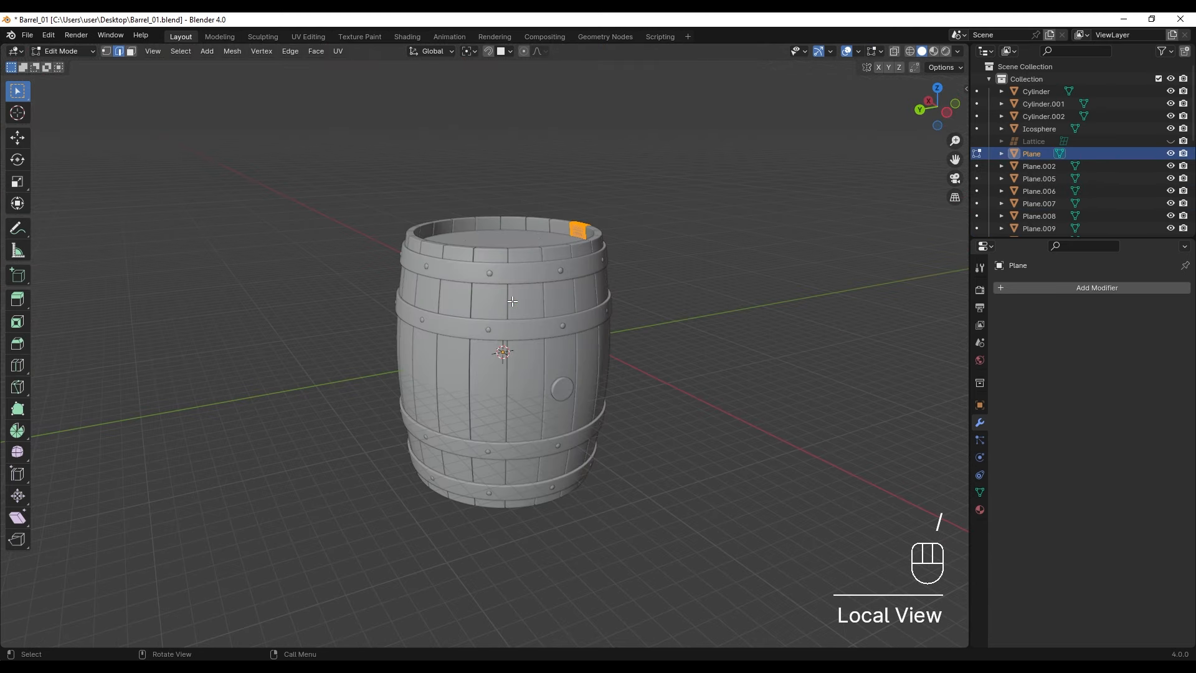
key("slash")
middle_click_drag(588, 234, 624, 395)
left_click(462, 237)
middle_click_drag(529, 312, 499, 280, "shift")
scroll(499, 311, "up", 5)
In edge select mode, add the edge loops along the plank's long corners to the selection.
key("2")
left_click(521, 440, "alt+shift")
middle_click_drag(521, 441, 437, 430)
middle_click_drag(436, 430, 574, 373, "shift")
scroll(492, 374, "down", 4)
scroll(574, 374, "up", 4)
scroll(573, 374, "down", 3)
left_click(502, 367, "alt+shift")
middle_click_drag(501, 367, 518, 389)
scroll(517, 389, "up", 5)
left_click(509, 388, "alt+shift")
scroll(517, 389, "down", 8)
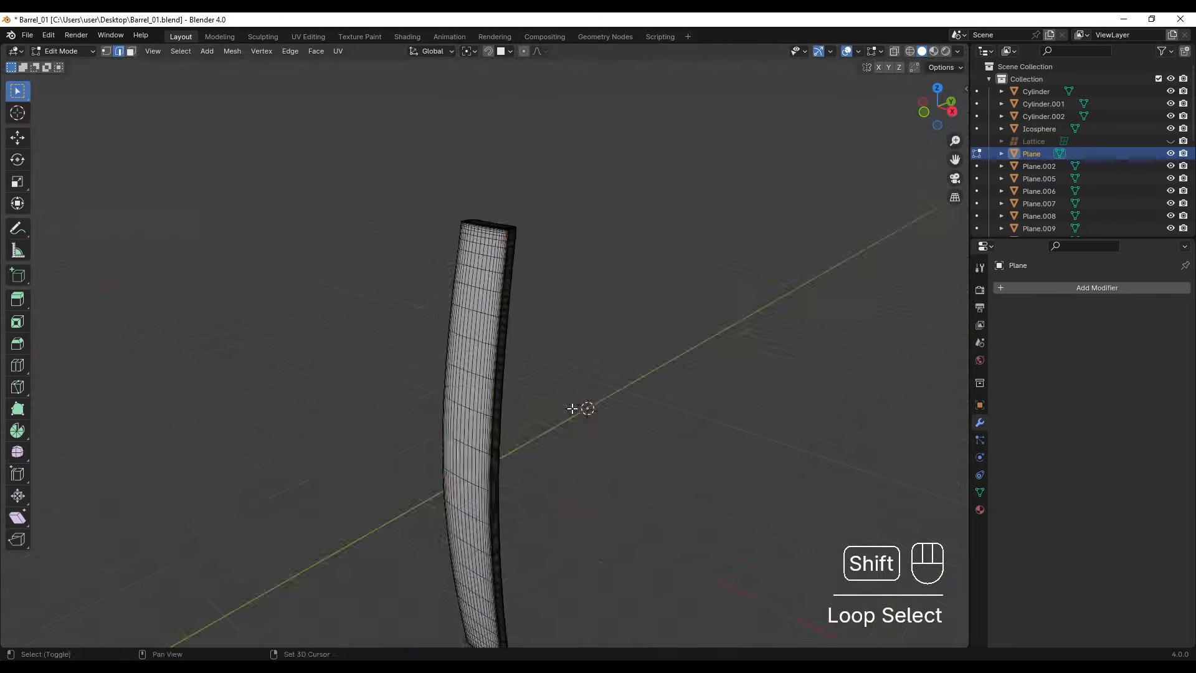
Add the plank's remaining border edge loops to the selection and mark them all as seams.
middle_click_drag(582, 408, 374, 349, "shift")
scroll(521, 368, "up", 8)
scroll(521, 368, "down", 2)
left_click(495, 372, "alt+shift")
left_click(554, 306, "alt+shift")
right_click(533, 311)
left_click(534, 310)
Isolate the plank together with its neighbour Plane.005 and mark a matching horizontal seam across one end of its inner face.
key("slash")
scroll(557, 312, "down", 8)
key("Tab")
left_click(540, 369, "shift")
key("slash")
key("Tab")
scroll(480, 342, "up", 6)
left_click(463, 481, "ctrl")
right_click(465, 482)
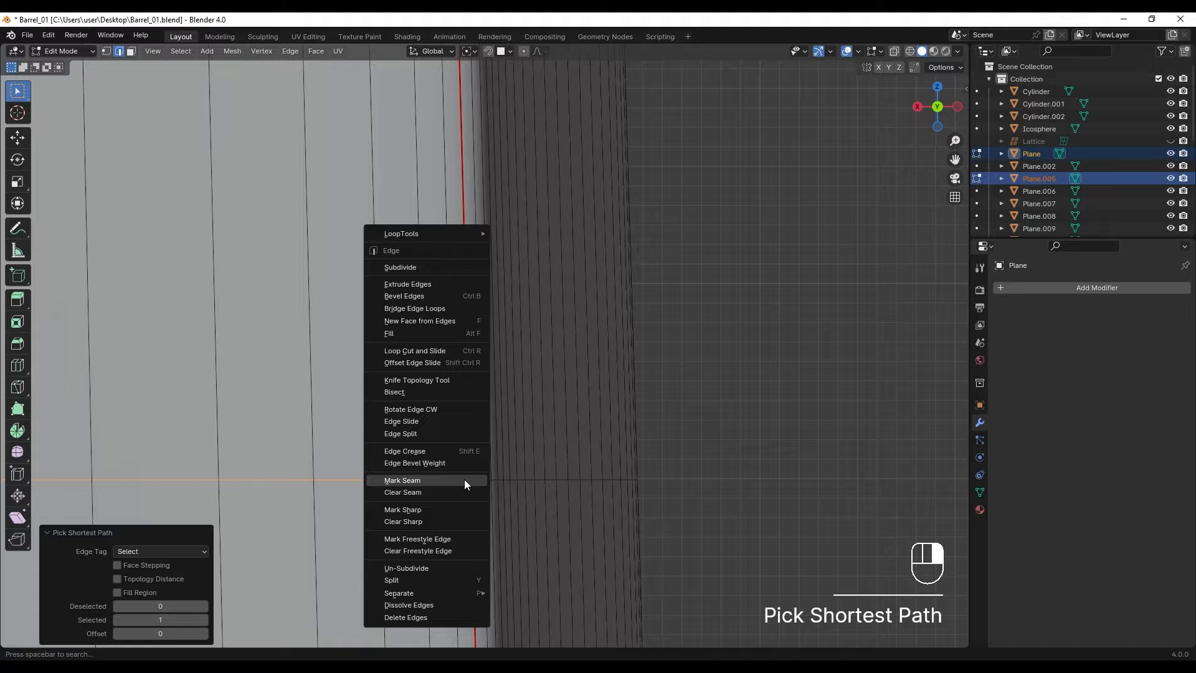
left_click(465, 482)
Mark the horizontal edge row across the other end of the plank's inner face as a seam.
scroll(464, 483, "down", 7)
scroll(474, 374, "up", 6)
left_click(502, 357)
middle_click_drag(502, 357, 548, 356, "shift")
left_click(403, 366, "ctrl")
right_click(404, 366)
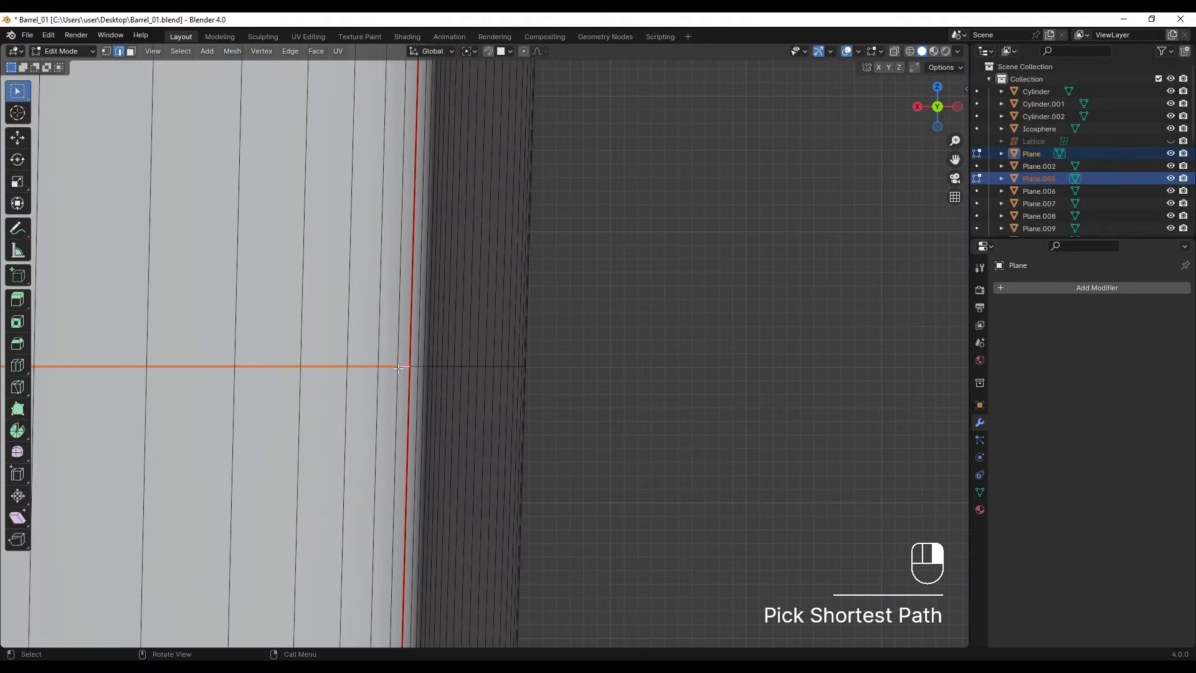
left_click(403, 367)
Return to Object Mode, leave local view, save the file, and isolate all stave planks again.
key("Tab")
key("slash")
key("ctrl+s")
left_click_drag(262, 205, 704, 244)
key("slash")
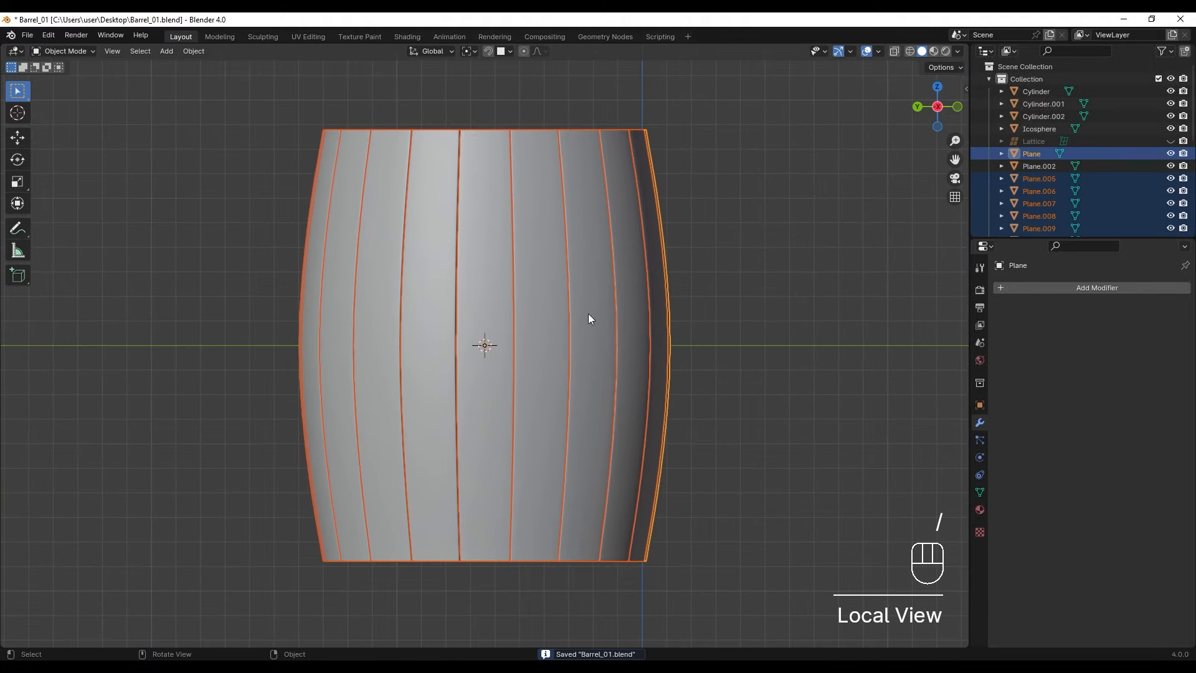
Edit all planks together and select one plank's inner face using Select Linked delimited by Seam.
key("Tab")
middle_click_drag(588, 313, 771, 331, "shift")
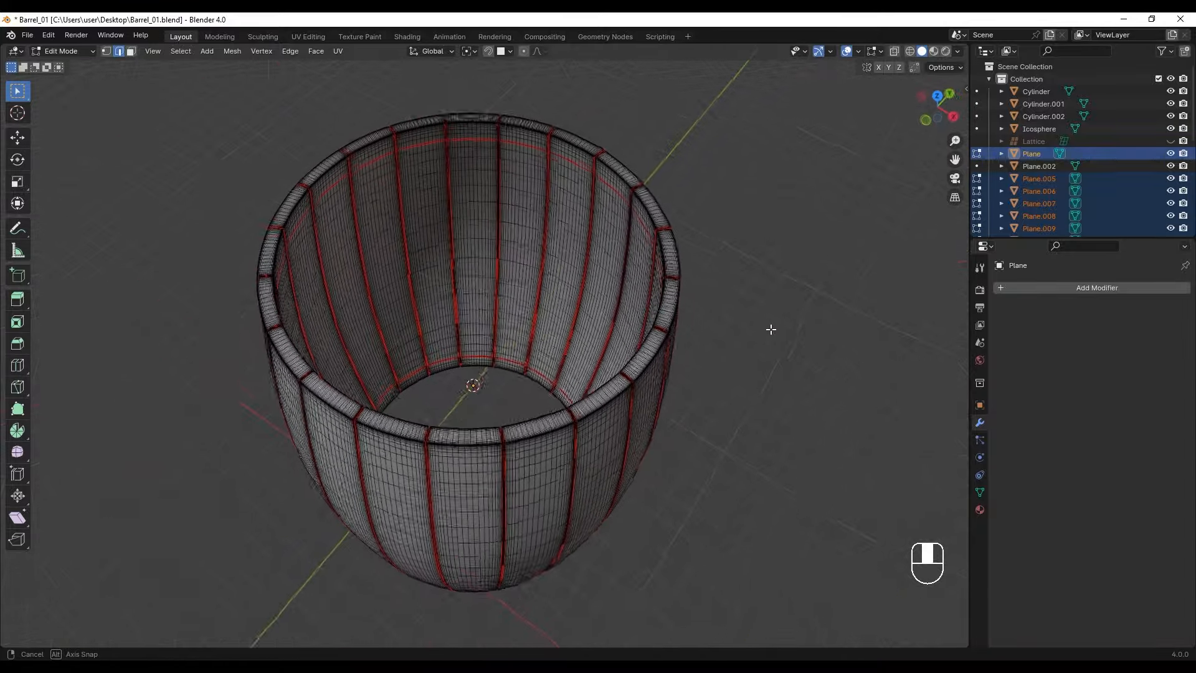
scroll(502, 291, "up", 3)
middle_click_drag(499, 291, 519, 332, "shift")
middle_click_drag(492, 263, 506, 234)
key("KP_Divide")
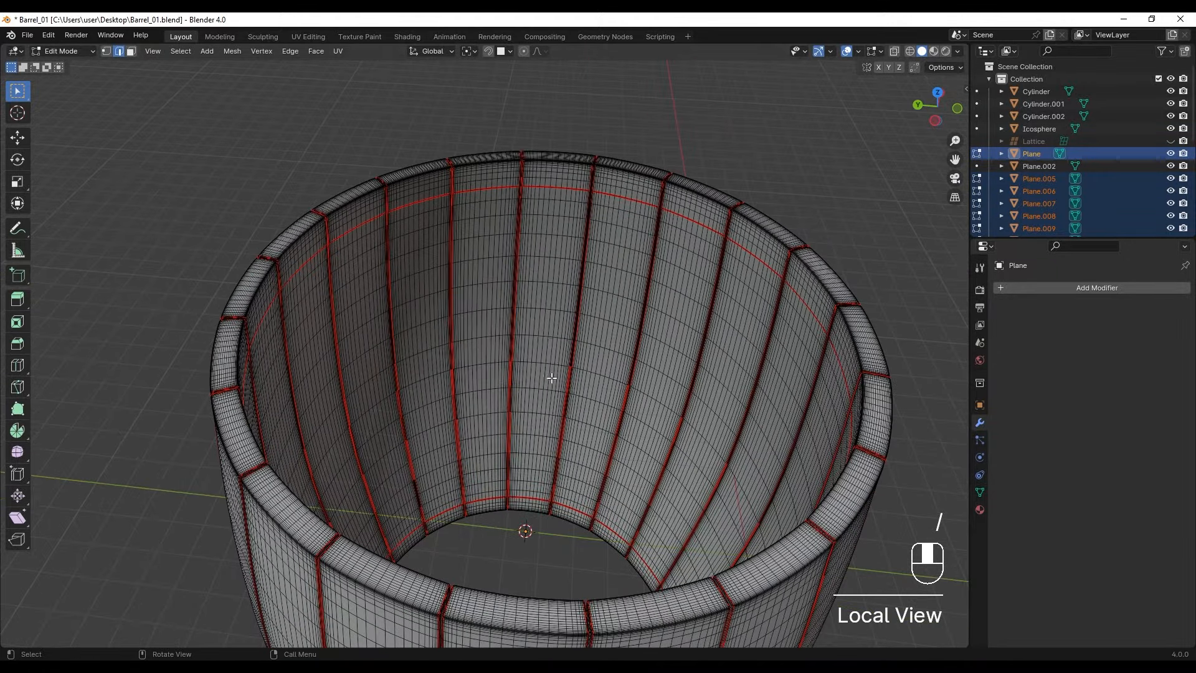
key("l")
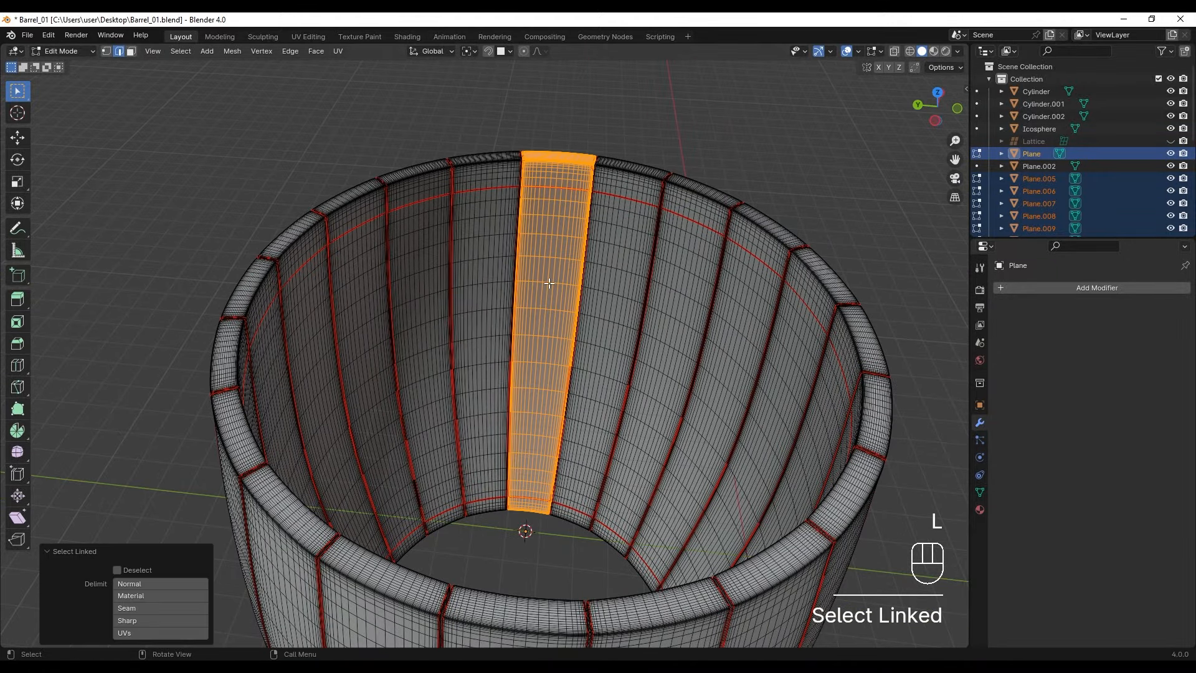
left_click(138, 610)
middle_click_drag(494, 195, 516, 199)
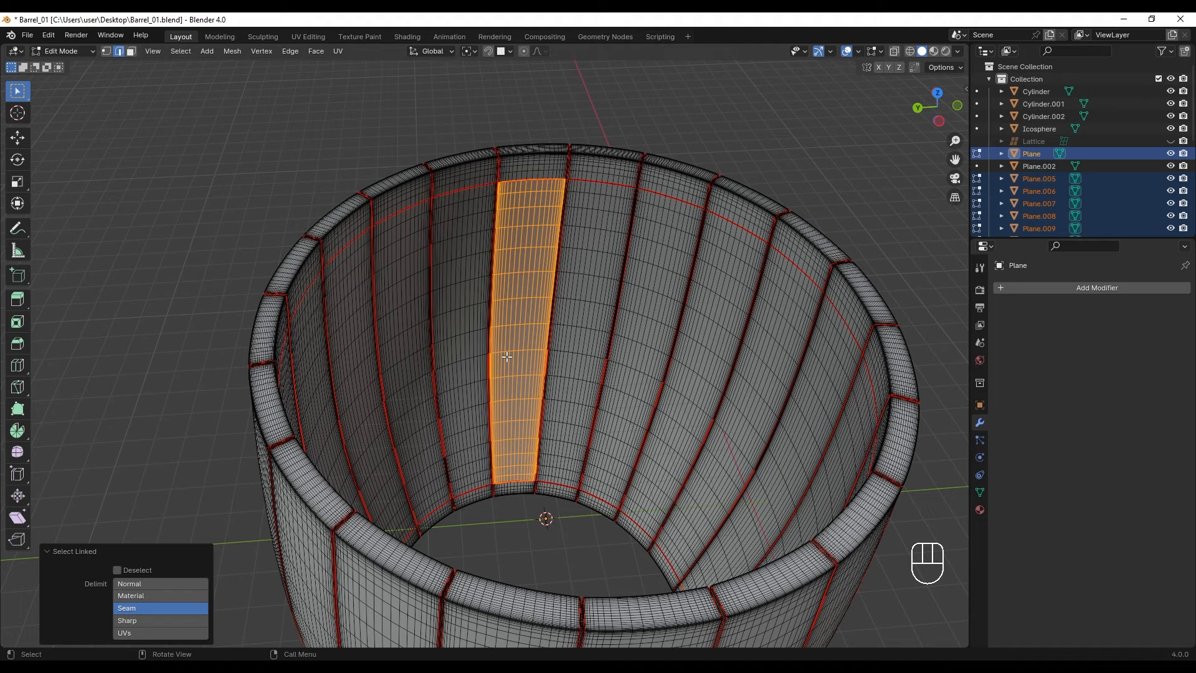
Add the seam-bounded inner faces of all the other planks to the selection and delete them.
scroll(529, 351, "down", 1)
middle_click_drag(548, 344, 683, 311)
key("l")
key("l")
key("l")
key("l")
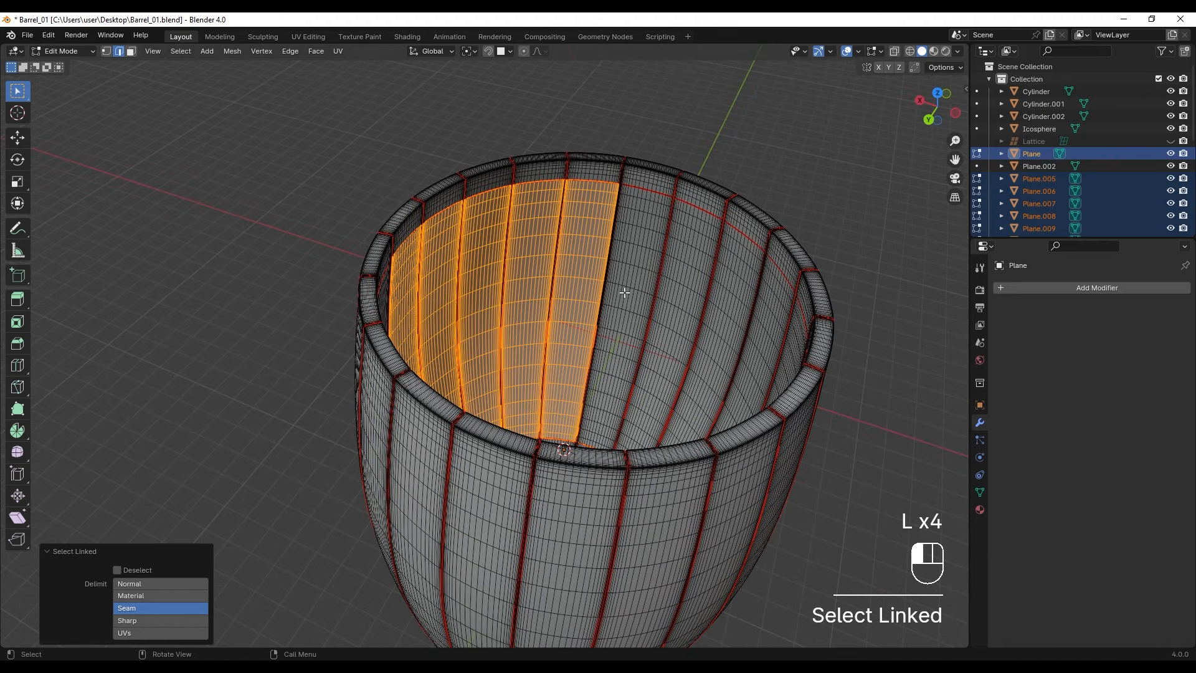
left_click(620, 294)
key("ctrl+z")
key("l")
middle_click_drag(641, 290, 735, 280)
key("l")
key("l")
key("l")
key("l")
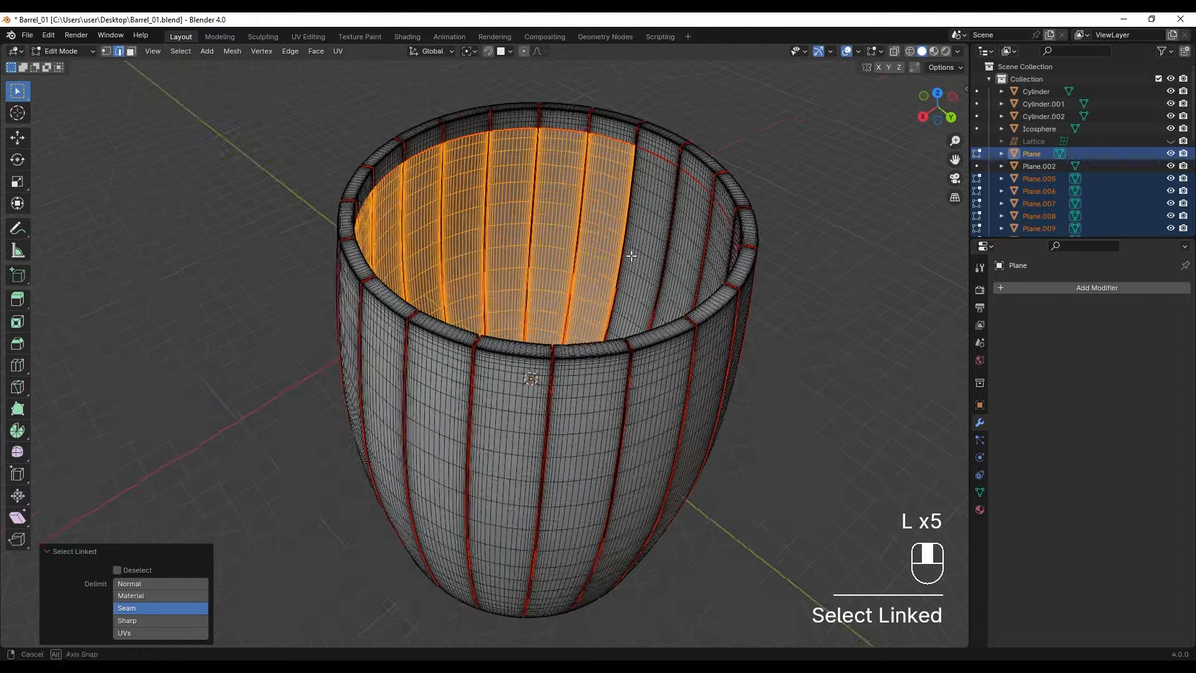
key("l")
key("l")
key("l")
middle_click_drag(249, 228, 555, 370)
key("l")
key("l")
key("l")
key("l")
key("l")
key("l")
key("l")
key("x")
left_click(553, 370)
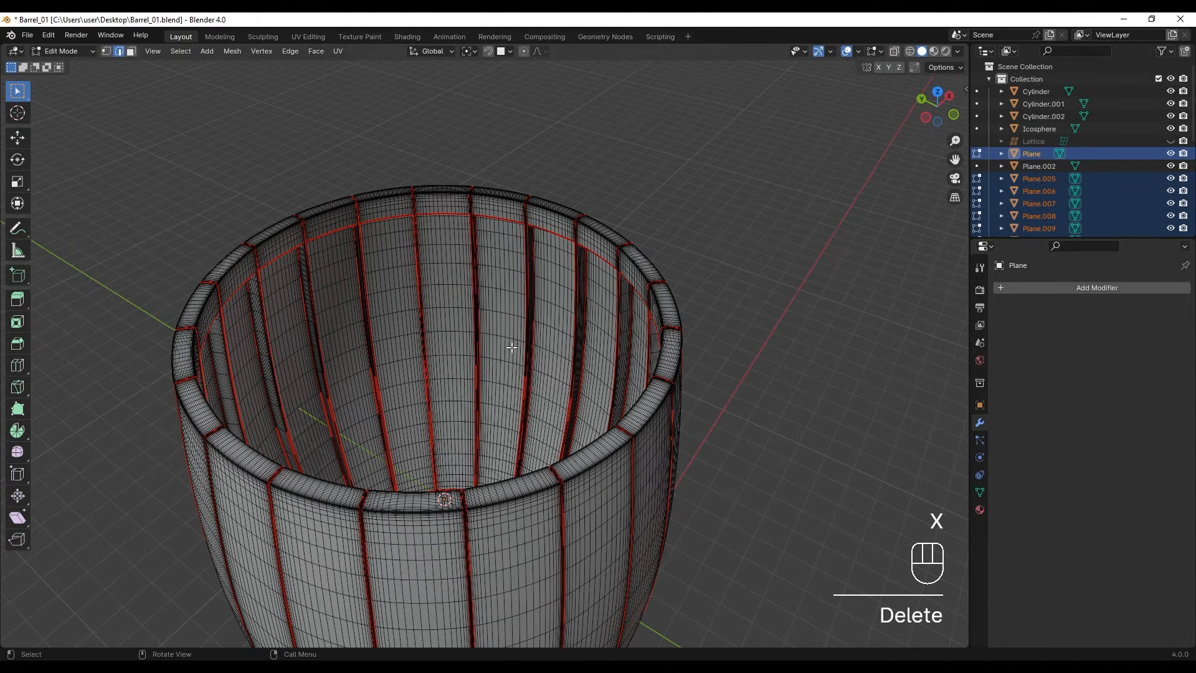
Return to Object Mode, leave local view to show the whole barrel, and select the lid Plane.002.
key("Tab")
key("z")
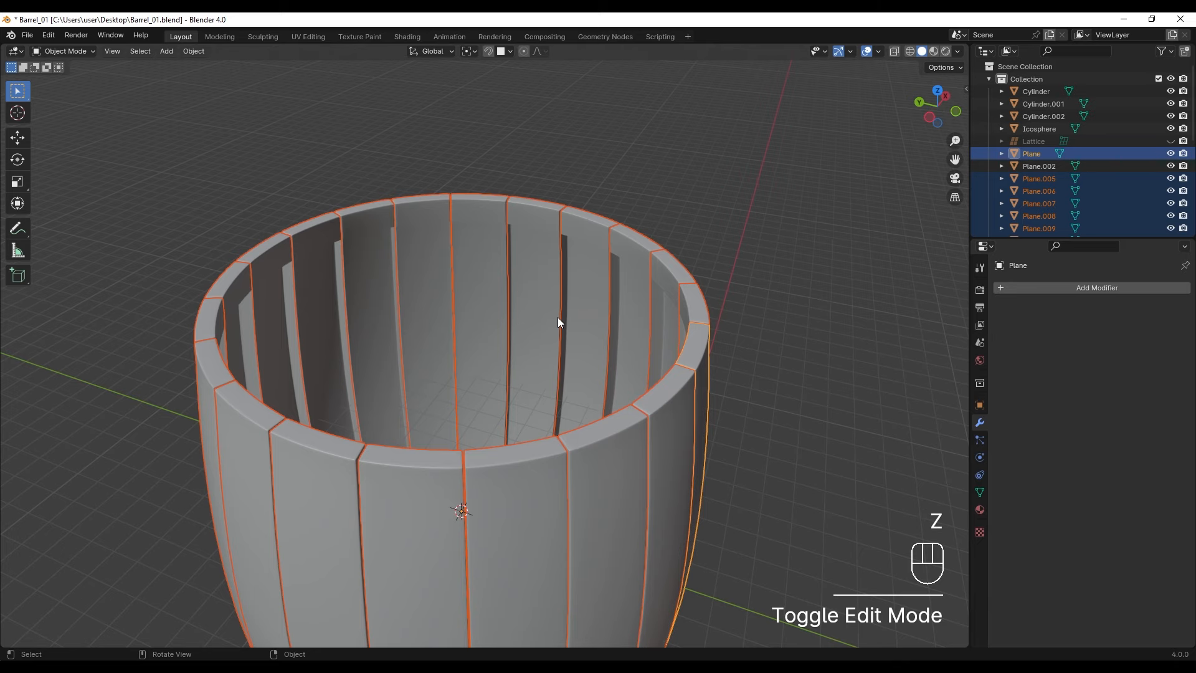
key("slash")
key("Tab")
left_click(555, 304)
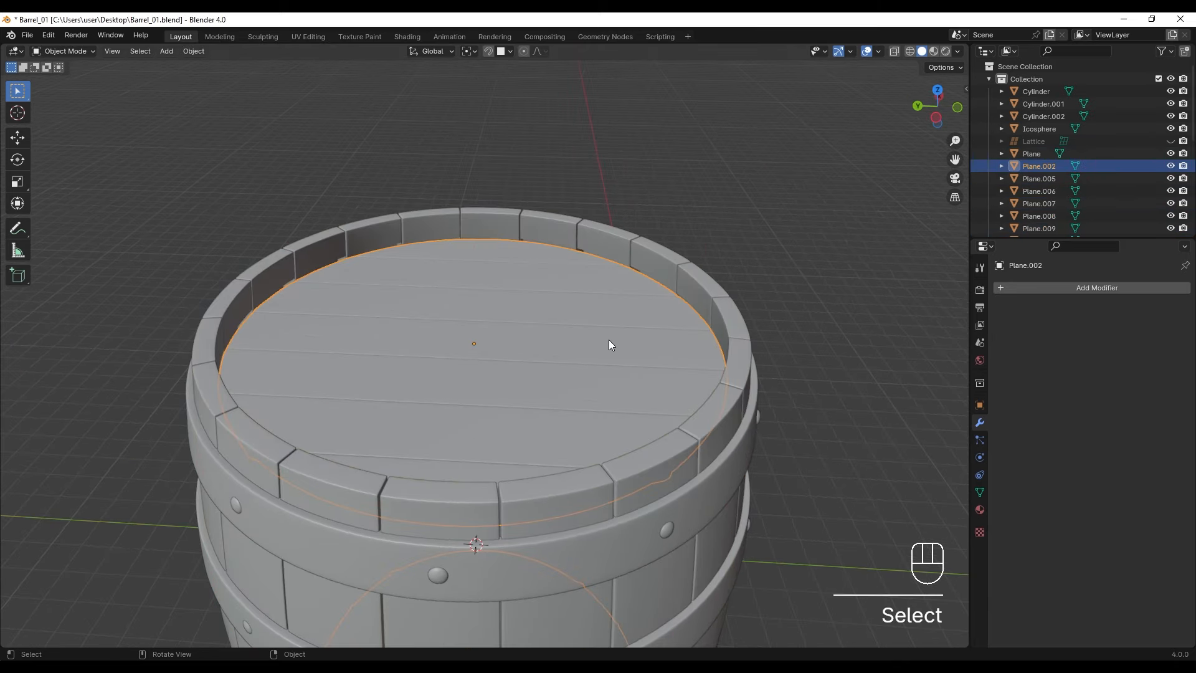
Inspect the gaps between lid and staves, checking plank Plane.007 in Edit Mode for its seam position.
scroll(629, 306, "up", 4)
middle_click_drag(629, 306, 645, 263, "shift")
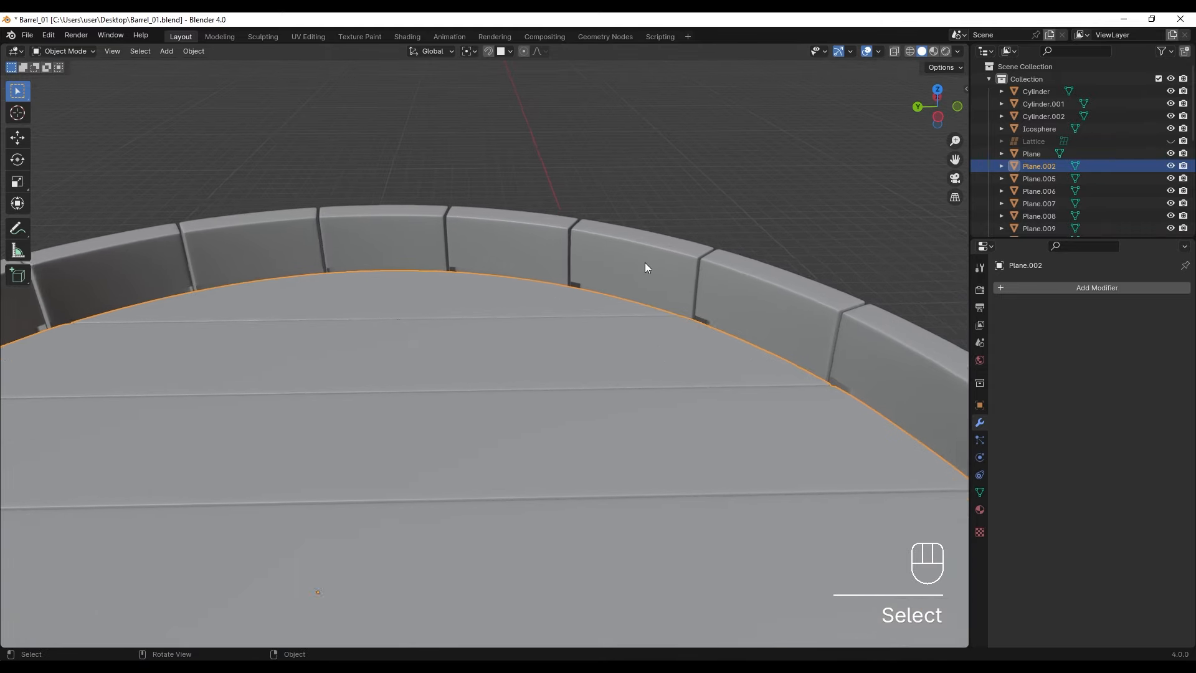
key("Tab")
key("Tab")
left_click(620, 269)
key("Tab")
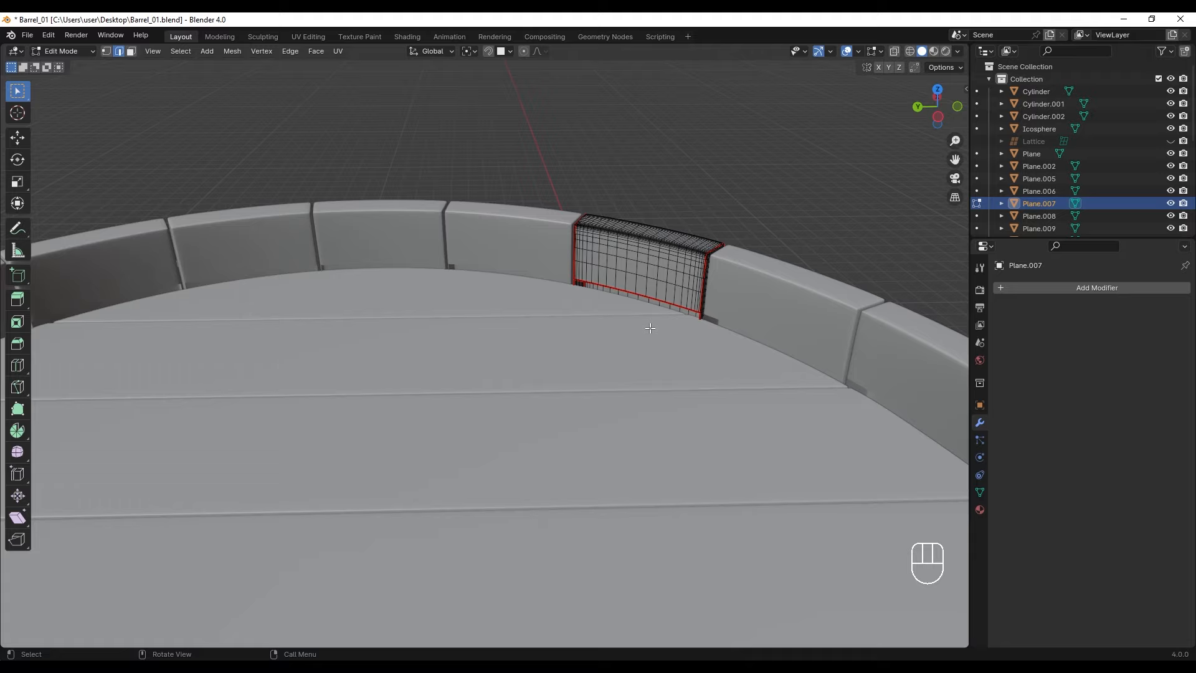
key("Tab")
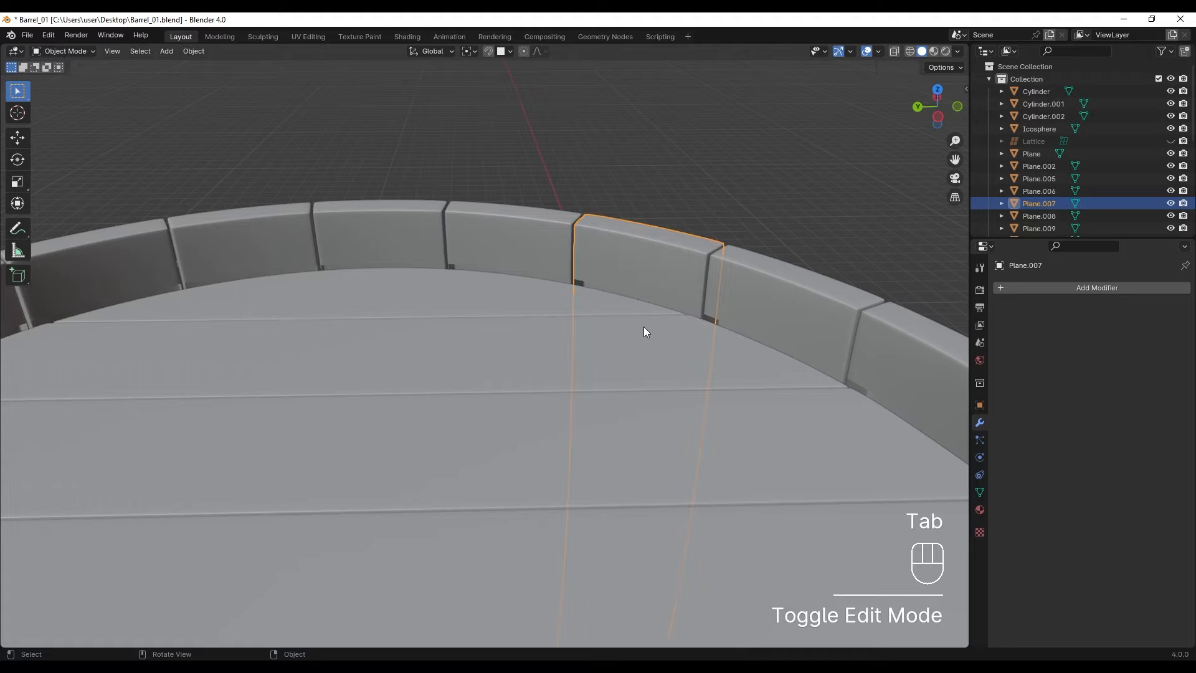
Select the lid Plane.002 and move it up about 0.198 m along the Z axis to cover the gaps.
left_click(602, 324)
middle_click_drag(602, 324, 598, 409)
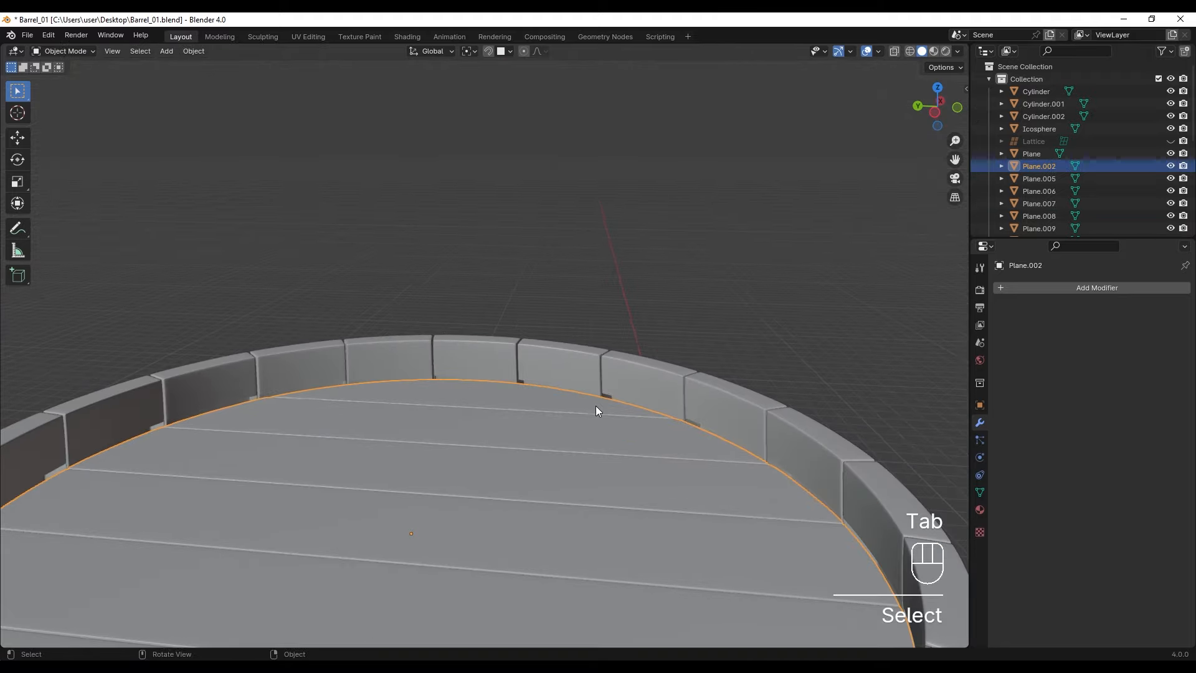
key("g")
key("z")
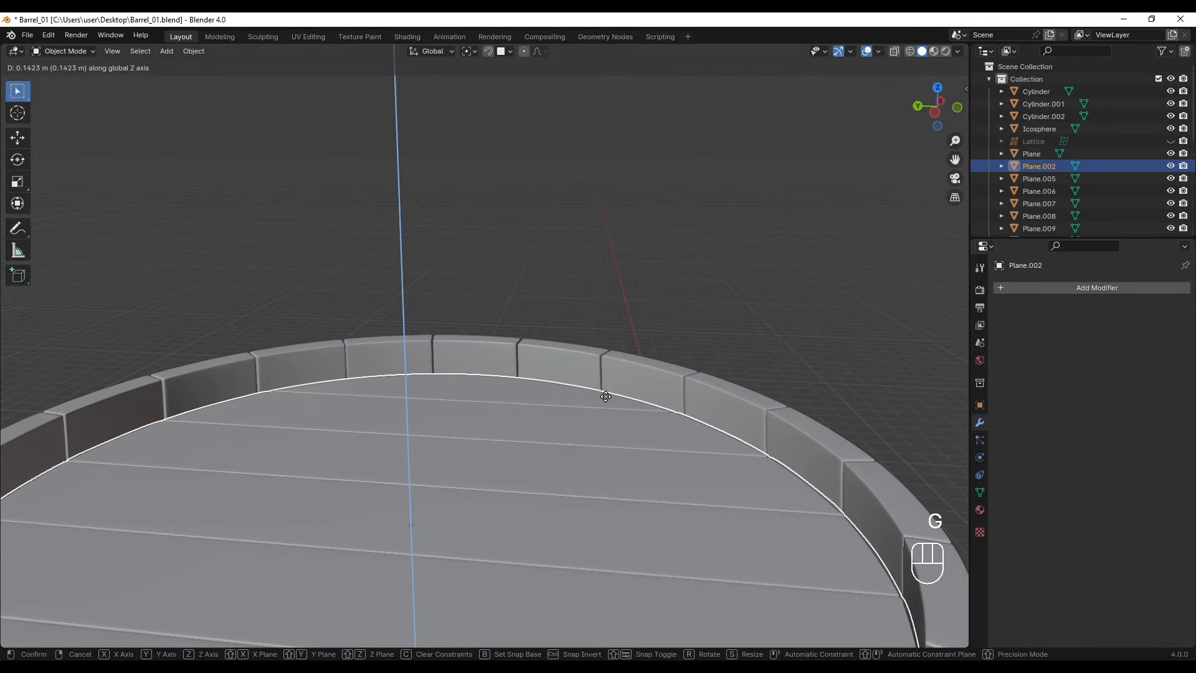
left_click(598, 395)
Fine-tune the lid's height in wireframe side view by moving it about -0.023 m along Z, then restore solid shading.
middle_click_drag(597, 394, 623, 330, "alt")
key("shift+z")
middle_click_drag(623, 331, 909, 203, "shift")
scroll(362, 336, "up", 8)
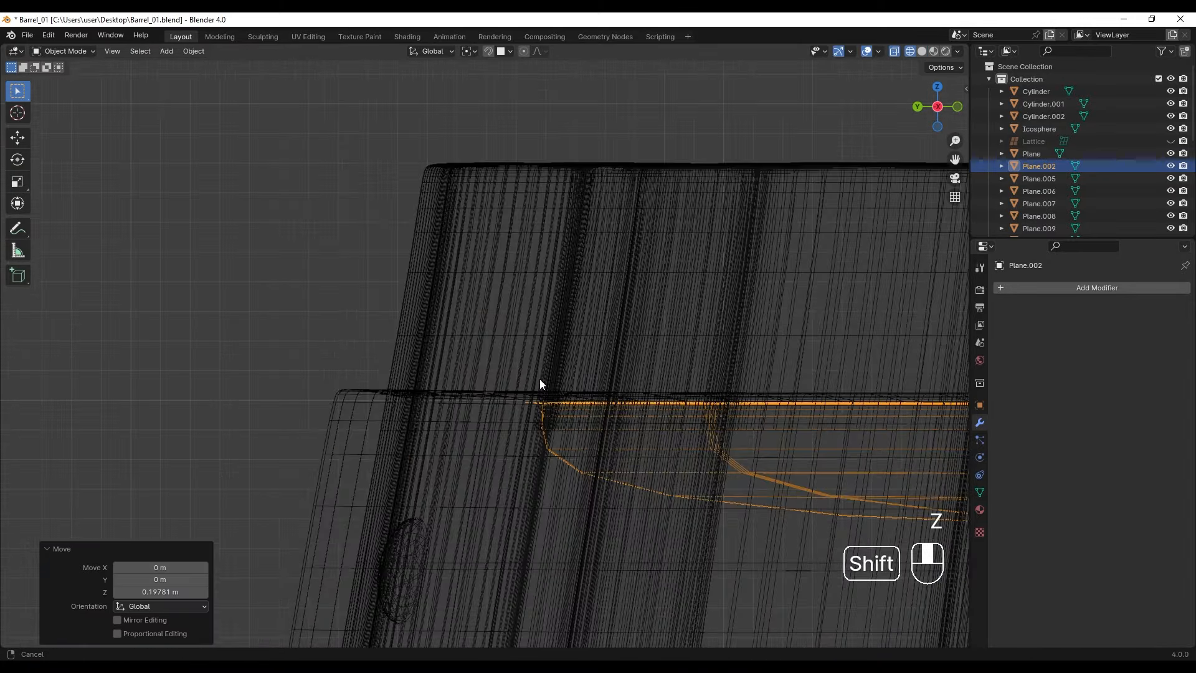
middle_click_drag(539, 379, 421, 324, "shift")
scroll(422, 325, "up", 2)
key("g")
key("z")
left_click(589, 443)
middle_click_drag(589, 443, 617, 209)
key("shift+z")
scroll(515, 374, "up", 3)
scroll(501, 305, "down", 10)
scroll(629, 349, "up", 2)
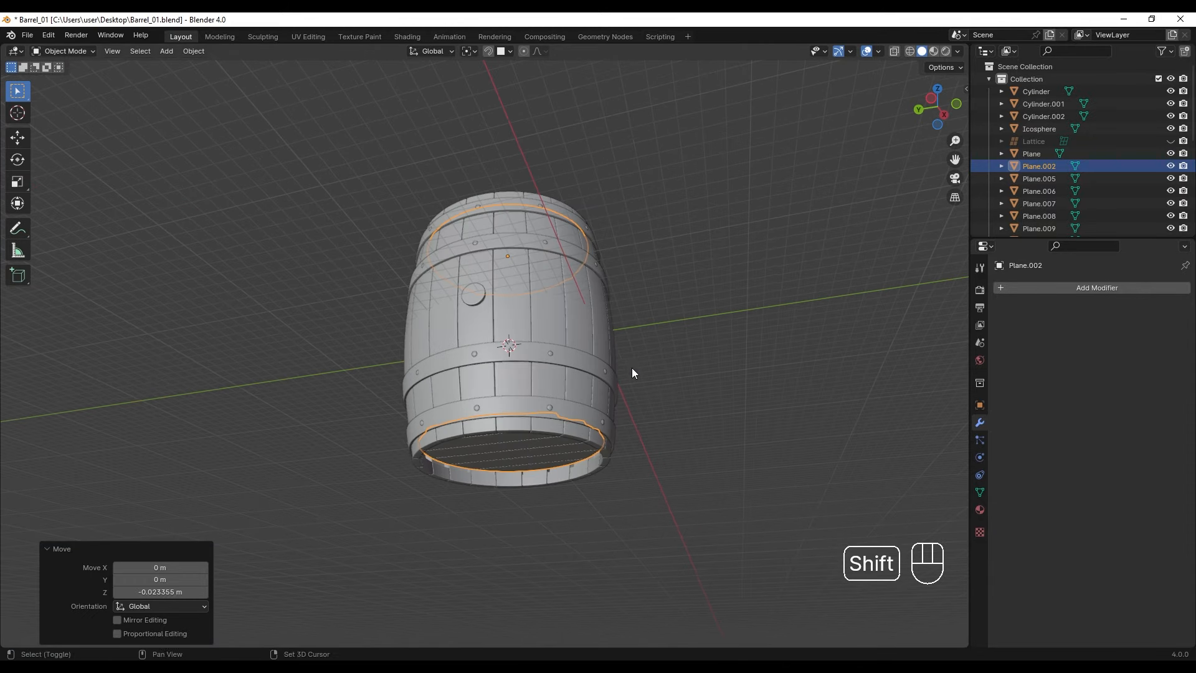
In Edit Mode, box-select the bottom lid's geometry of Plane.002 in wireframe and delete it, keeping the top lid.
middle_click_drag(632, 368, 623, 341, "shift")
key("Tab")
mouse_move(544, 406)
middle_mouse_down()
mouse_move(572, 415)
mouse_move(534, 419)
middle_mouse_up()
key("z")
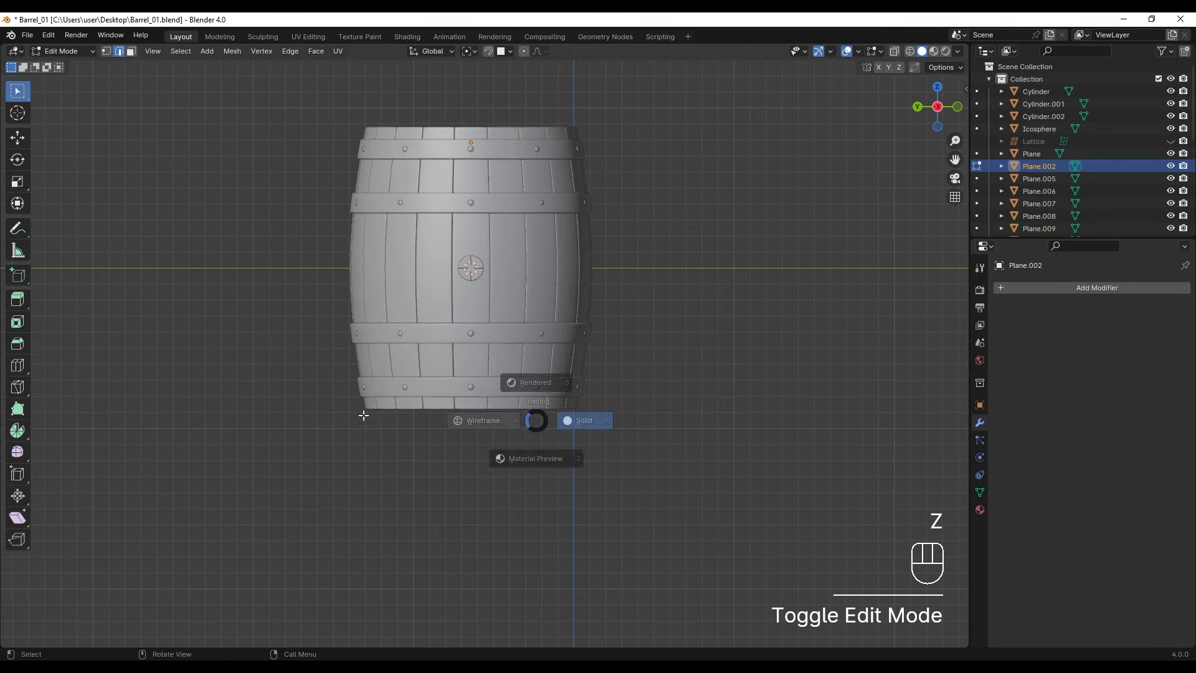
left_click(364, 414)
left_click_drag(267, 339, 740, 485)
key("x")
left_click(552, 421)
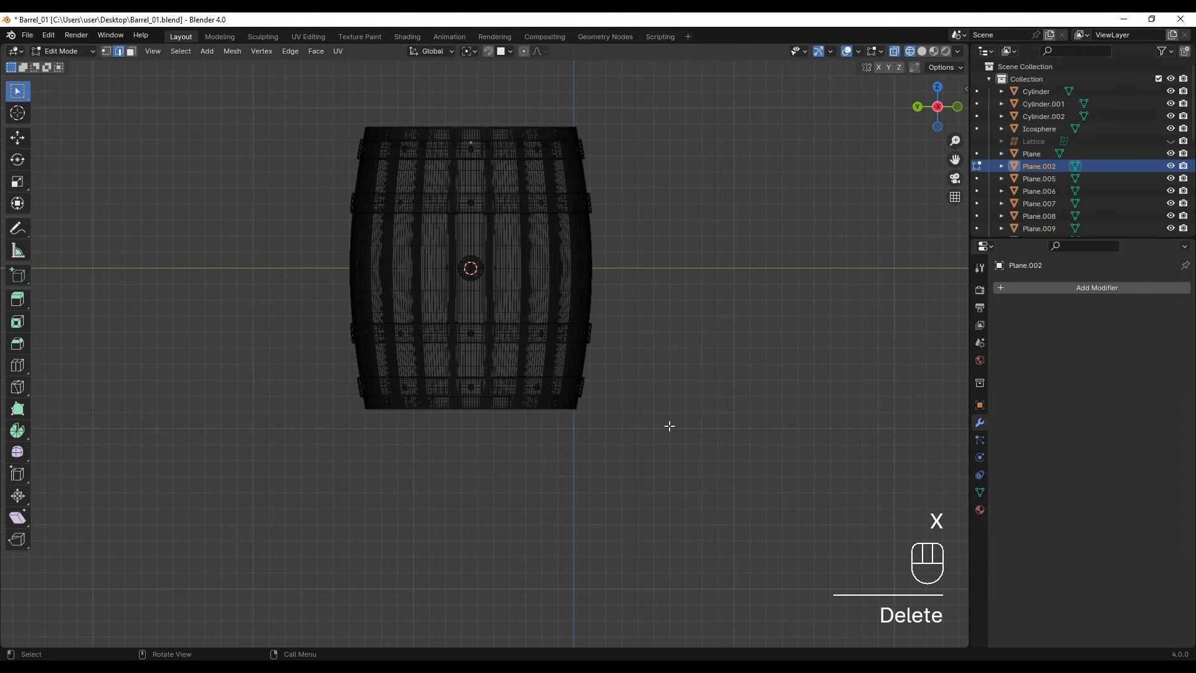
key("z")
left_click(577, 256)
middle_click_drag(577, 256, 543, 185)
key("Tab")
middle_click_drag(523, 257, 509, 264)
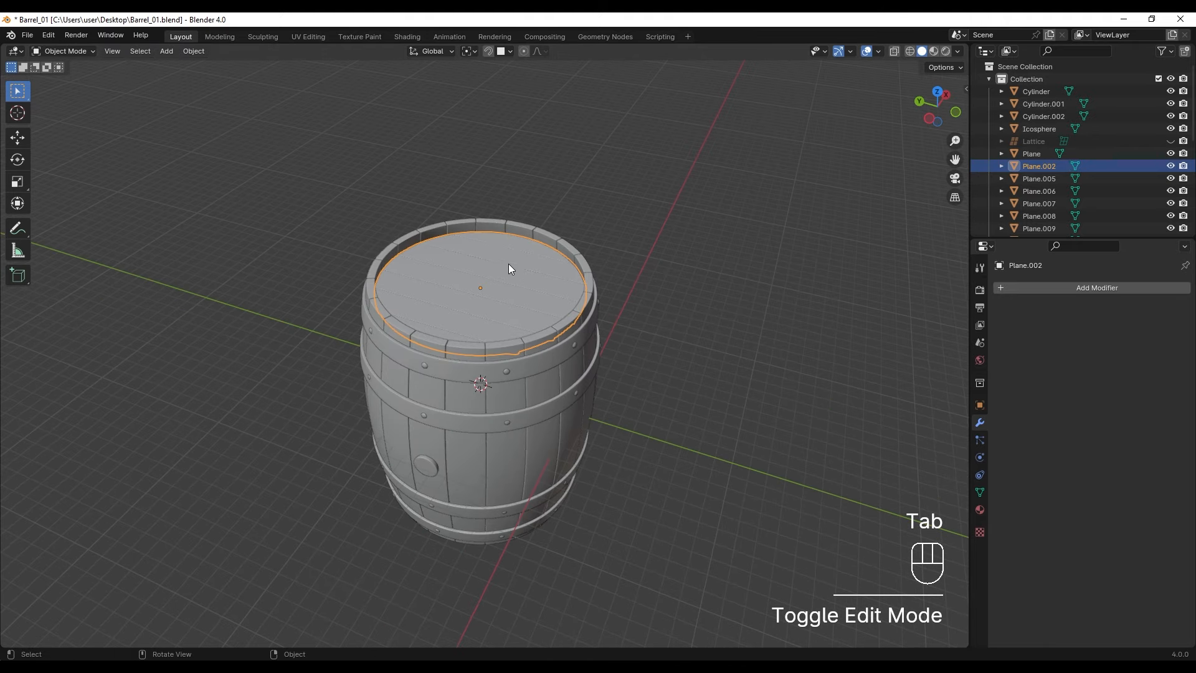
Add a Mirror modifier to the lid Plane.002 with the stave Plane.022 as mirror object, using only the Z axis.
left_click(1038, 287)
key("space")
left_click(960, 324)
left_click(1166, 374)
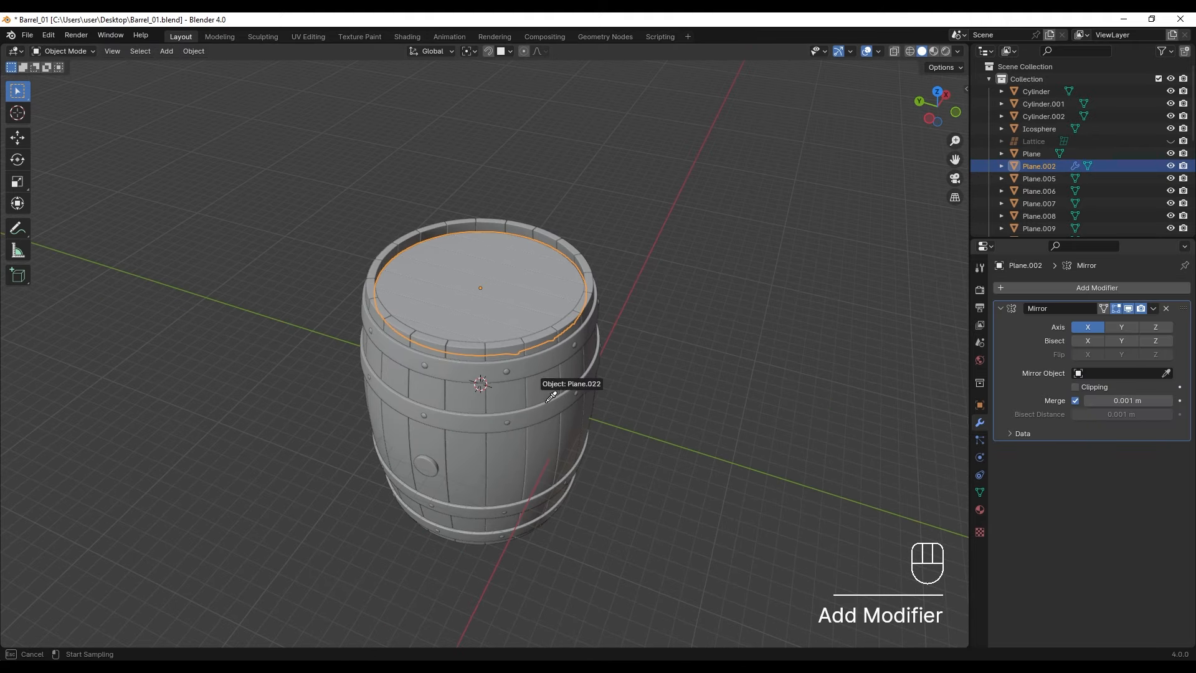
left_click(554, 393)
left_click(1154, 328)
left_click(1094, 328)
Apply the lid's Mirror modifier and deselect the lid.
middle_click_drag(716, 387, 776, 336)
left_click(1152, 310)
left_click(1144, 326)
left_click(633, 359)
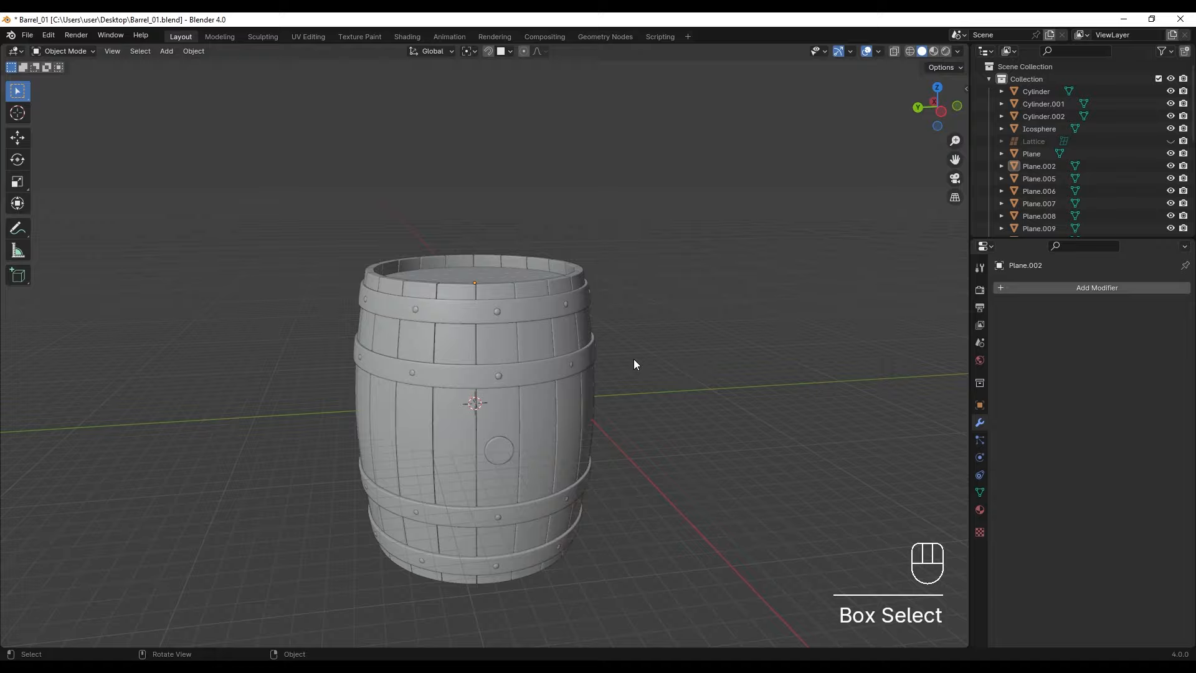
Examine the mirrored lids of Plane.002 in Edit Mode, both inside the barrel and isolated in local view.
middle_click_drag(634, 359, 417, 331)
scroll(417, 331, "up", 4)
key("Tab")
middle_click_drag(310, 249, 483, 294, "shift")
scroll(398, 307, "up", 4)
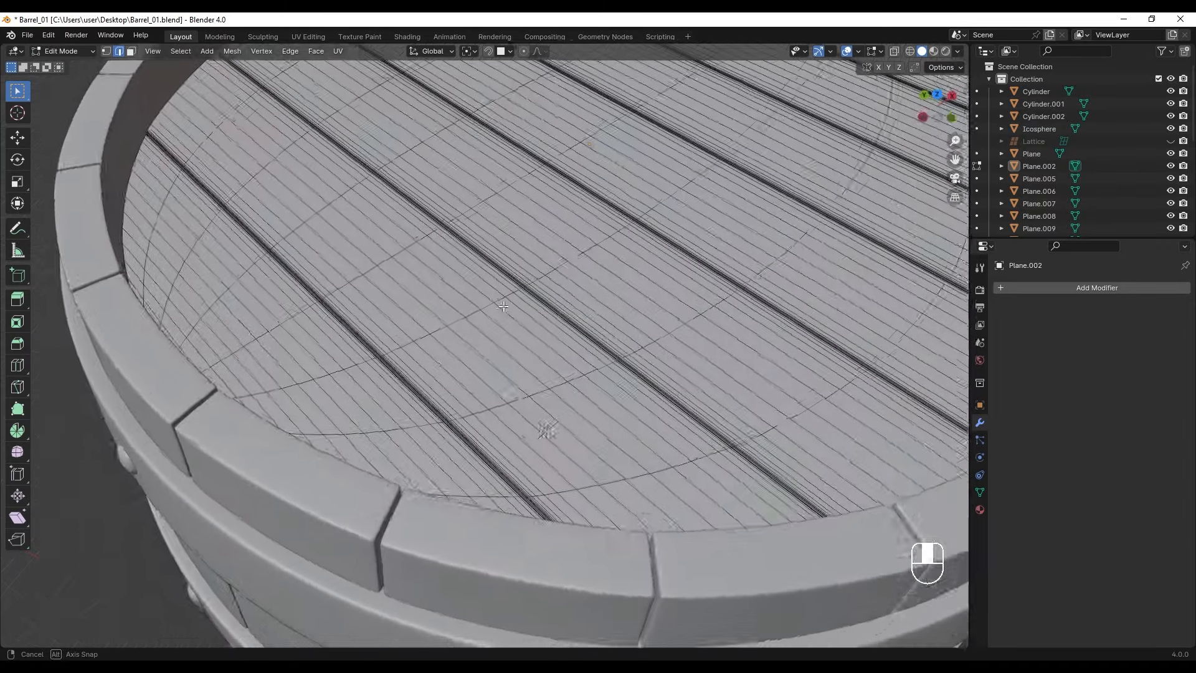
scroll(449, 321, "down", 3)
key("KP_Divide")
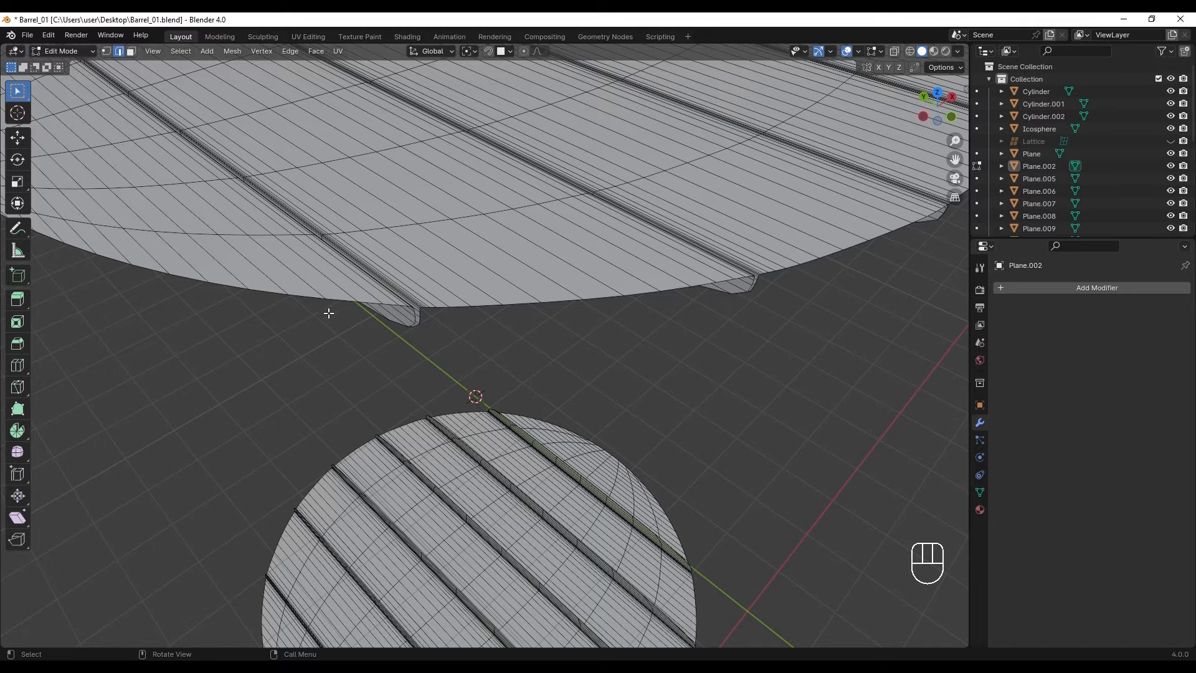
middle_click_drag(418, 310, 490, 310)
key("KP_Divide")
key("Tab")
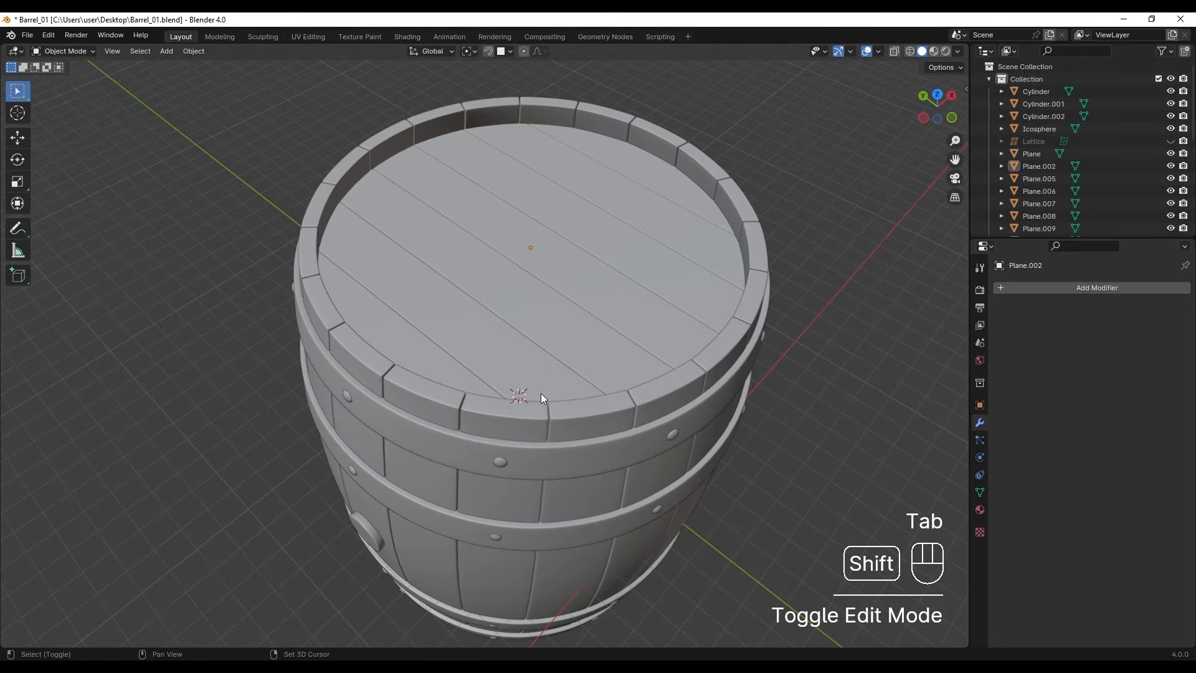
middle_click_drag(541, 393, 494, 332)
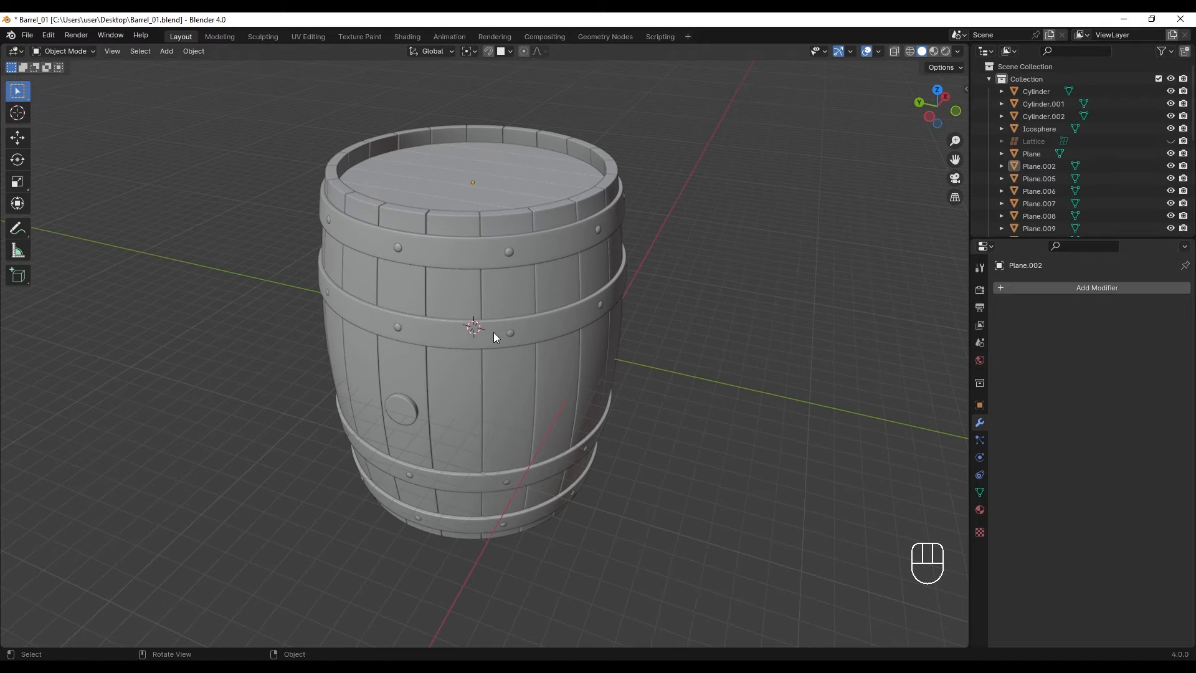
Isolate the inner pair of hoops, Cylinder.001, and mark their rim edge loops as UV seams in Edit Mode.
left_click(495, 337)
key("KP_Divide")
key("Tab")
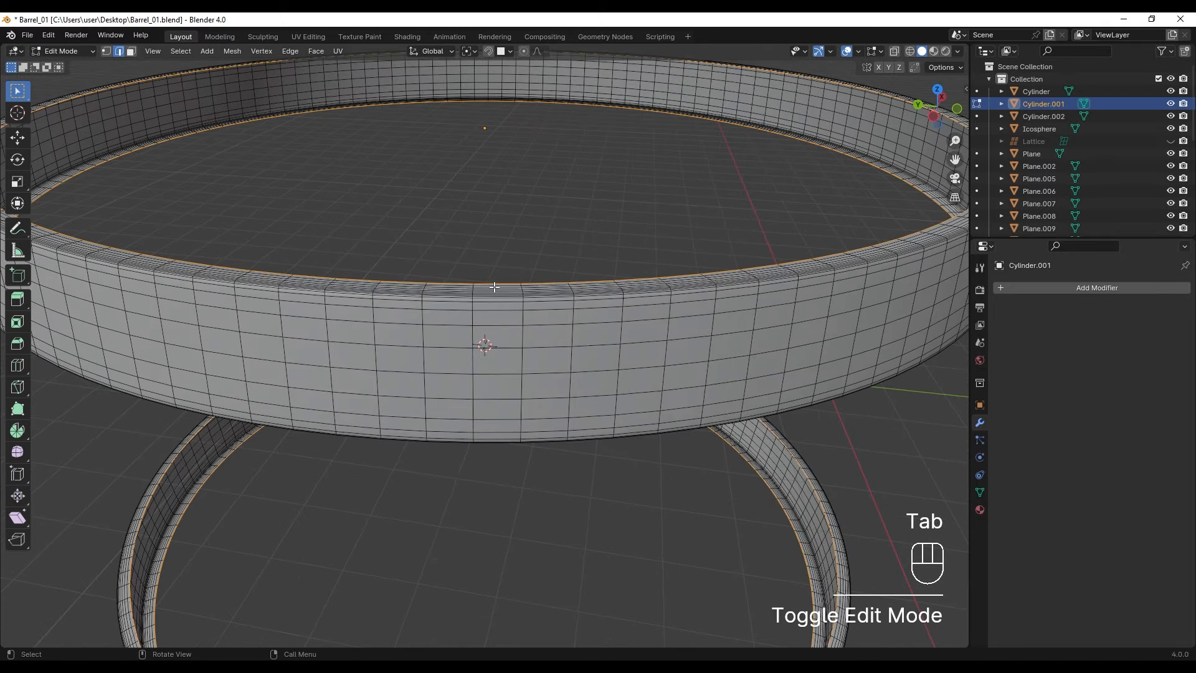
middle_click_drag(495, 286, 500, 313)
left_click(601, 361, "alt")
scroll(608, 363, "down", 5)
scroll(535, 280, "up", 4)
left_click(521, 262, "alt+shift")
scroll(523, 274, "down", 2)
scroll(478, 507, "up", 3)
left_click(500, 313, "alt+shift")
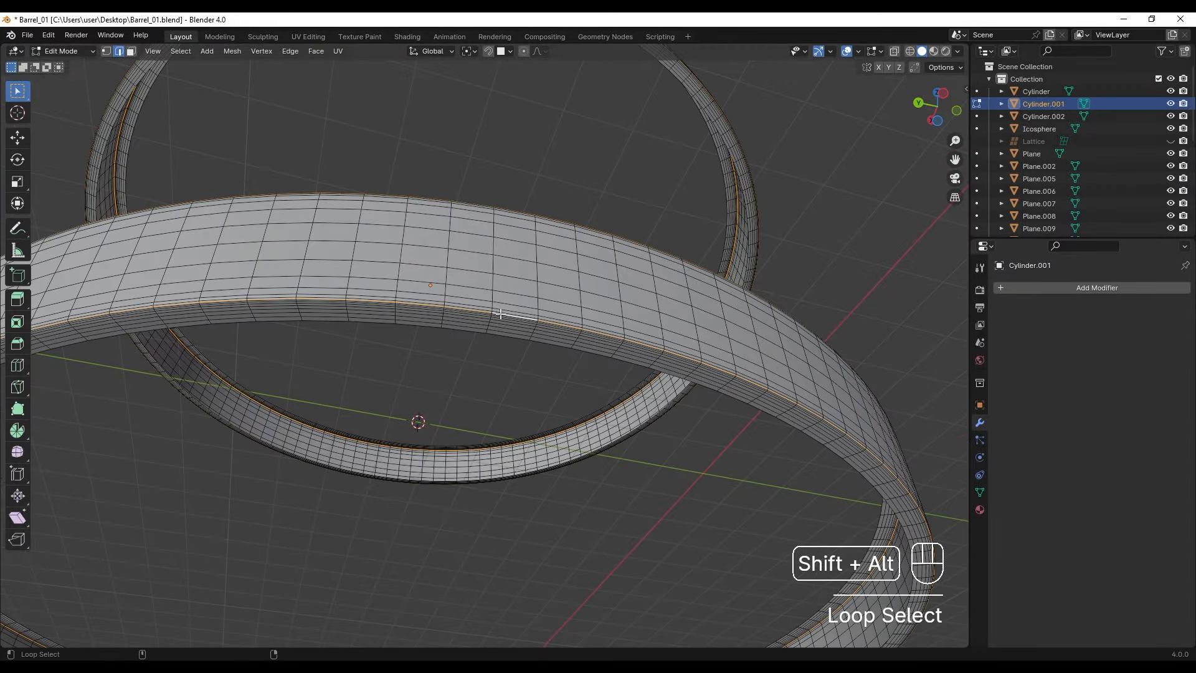
right_click(465, 447)
left_click(453, 507)
key("KP_Divide")
key("KP_Divide")
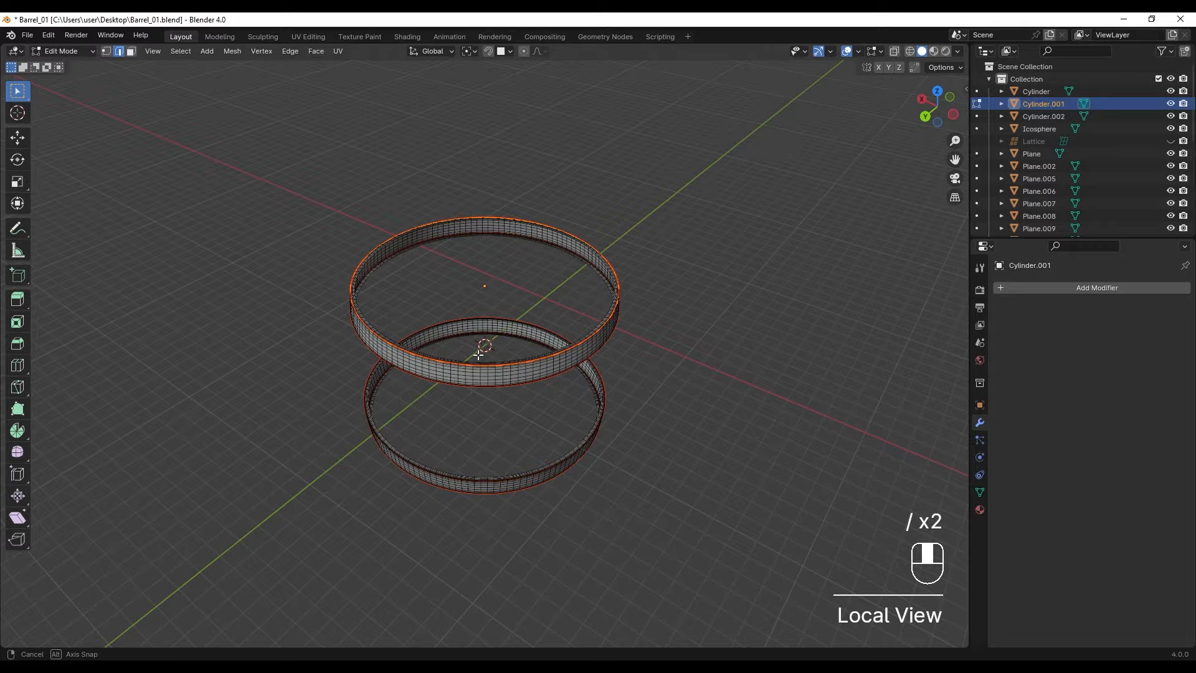
In side view, select a vertical edge path across the upper hoop's outer face between its two rim seams.
middle_click_drag(662, 339, 604, 302, "alt")
scroll(604, 302, "up", 5)
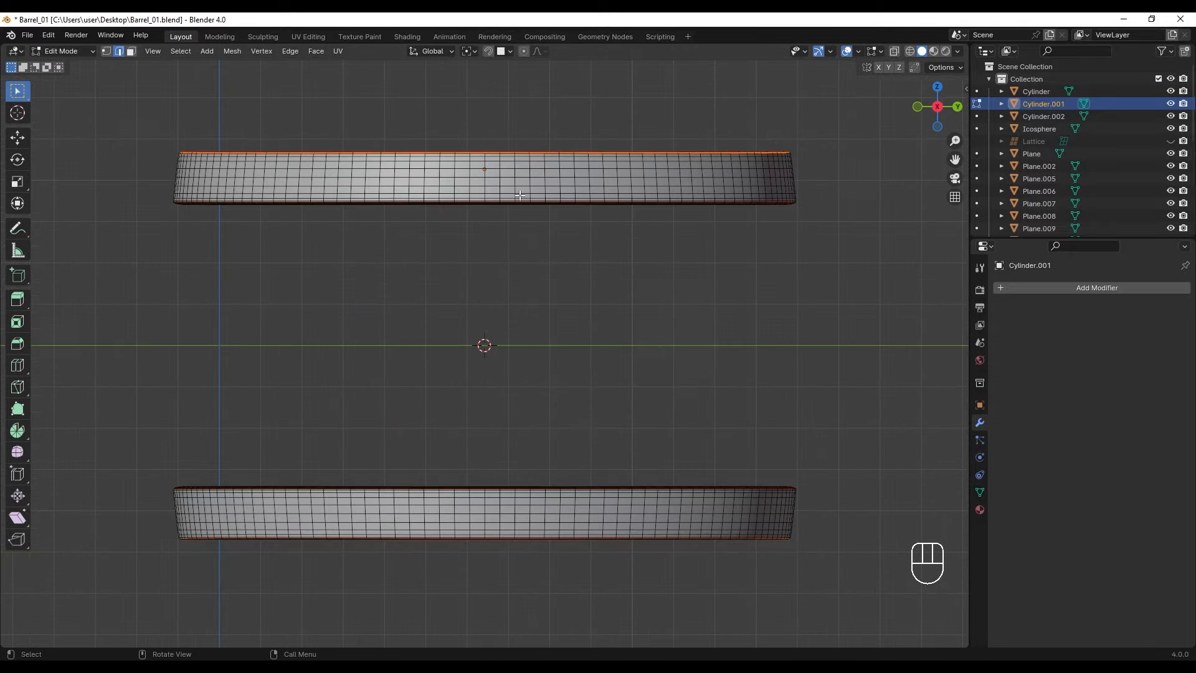
middle_click_drag(513, 280, 513, 436, "shift")
scroll(516, 295, "up", 4)
scroll(516, 295, "up", 9)
middle_click_drag(516, 295, 481, 288, "shift")
left_click(529, 233)
scroll(519, 378, "down", 4)
scroll(535, 310, "up", 4)
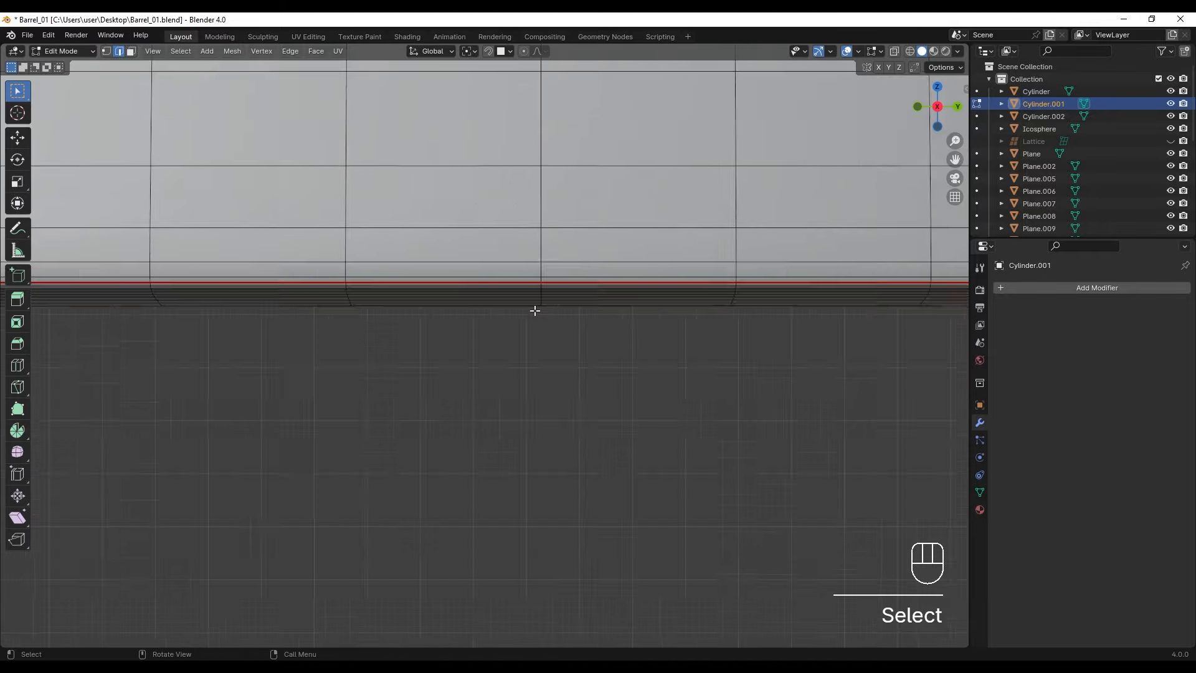
left_click(552, 267, "ctrl")
scroll(552, 331, "down", 12)
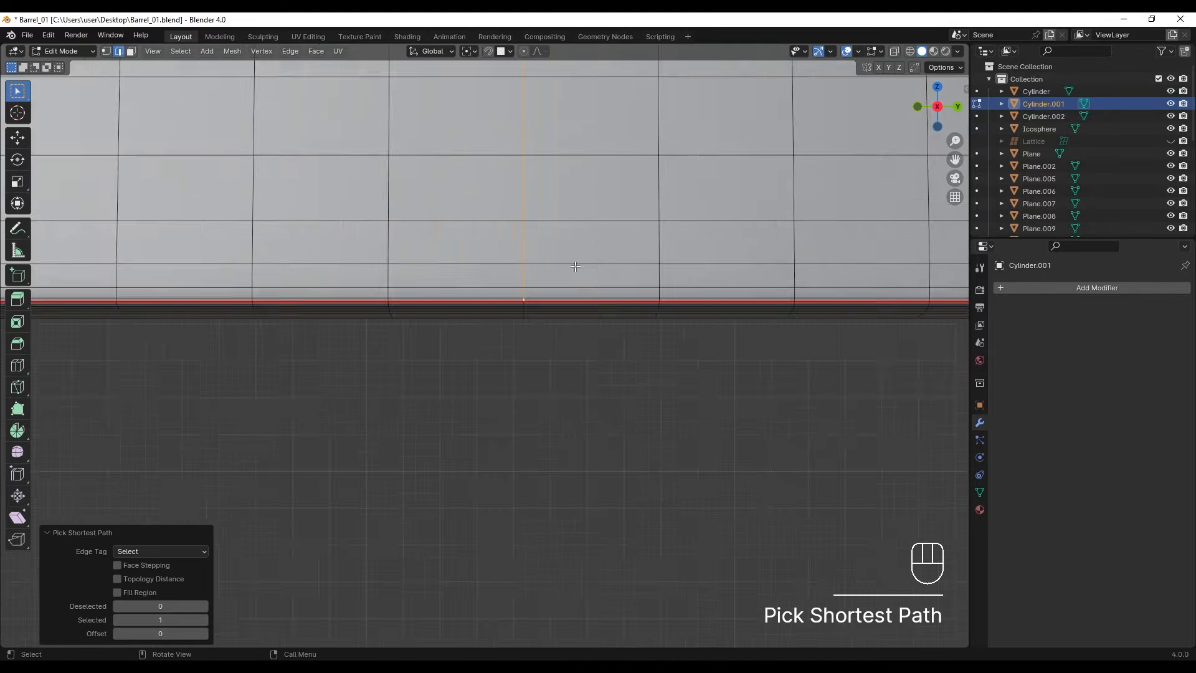
Add the matching vertical edge path on the lower hoop to the selection and mark both paths as seams.
middle_click_drag(523, 327, 506, 395, "shift")
scroll(500, 324, "up", 10)
scroll(503, 305, "up", 5)
left_click(526, 184, "shift")
scroll(527, 262, "down", 5)
middle_click_drag(527, 499, 545, 249, "shift")
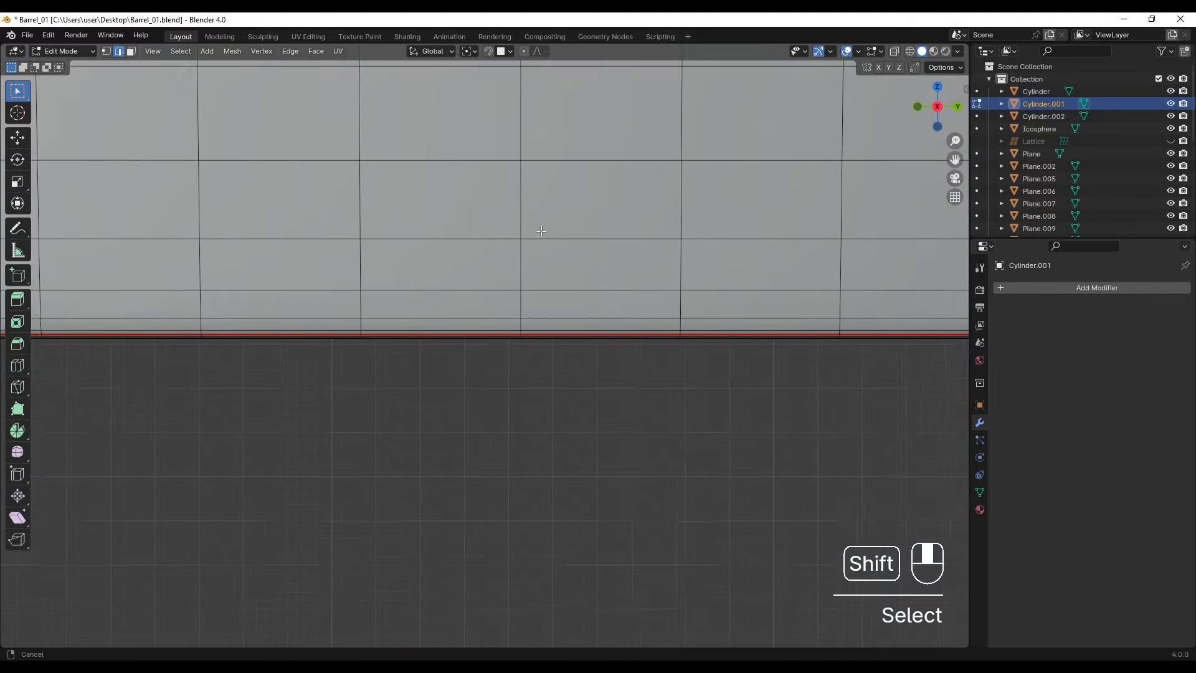
scroll(561, 268, "up", 4)
left_click(576, 271, "ctrl+shift")
scroll(563, 255, "down", 8)
right_click(551, 236)
left_click(537, 288)
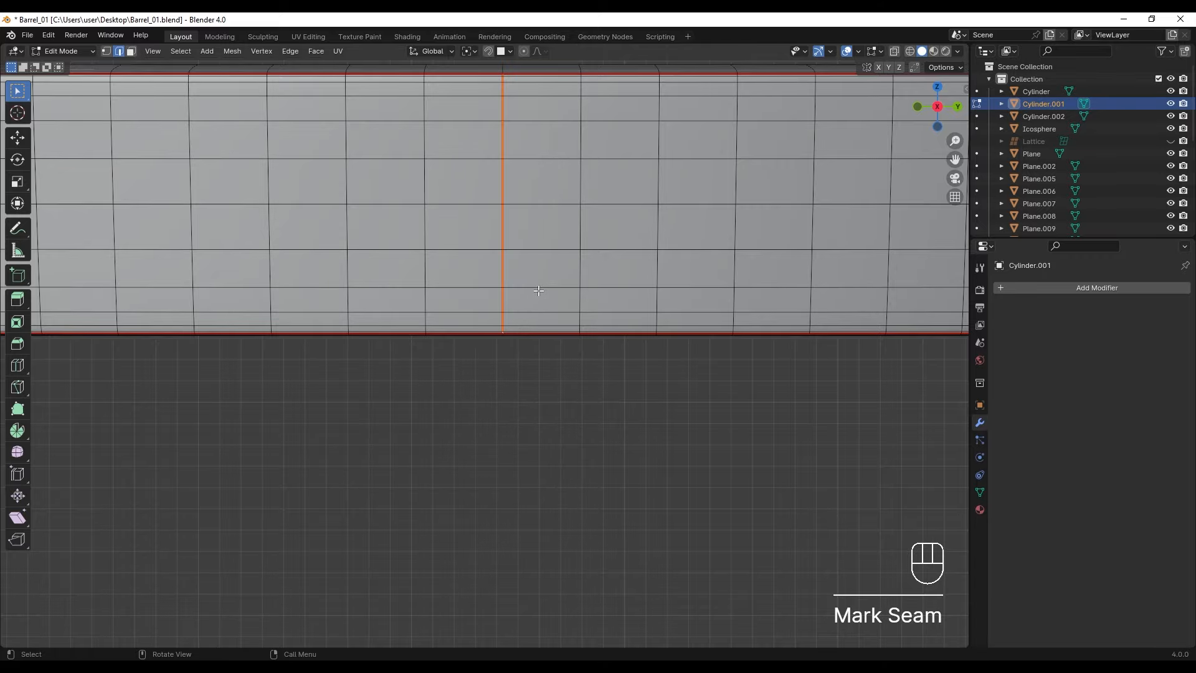
Return to the whole barrel in Object Mode, select the outermost hoops, Cylinder, and check them in local view.
scroll(574, 288, "down", 8)
middle_click_drag(574, 288, 480, 305, "shift")
scroll(536, 335, "down", 3)
key("slash")
key("Tab")
left_click(465, 274)
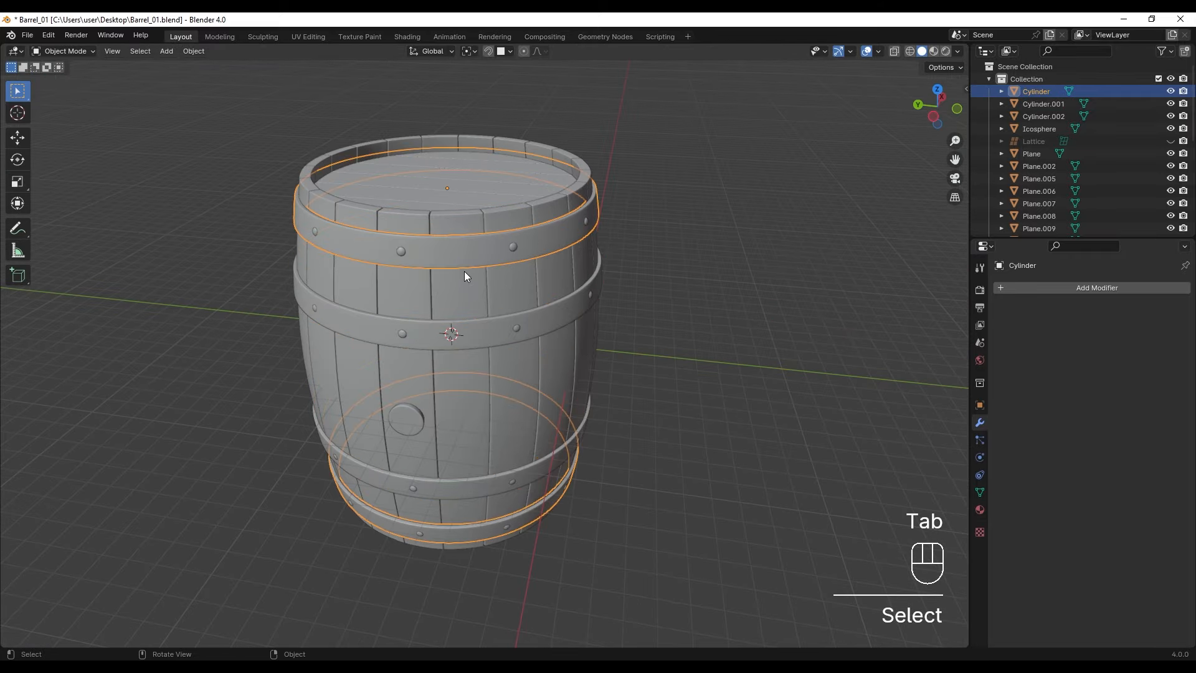
left_click(470, 339, "shift")
left_click(486, 328)
key("slash")
key("slash")
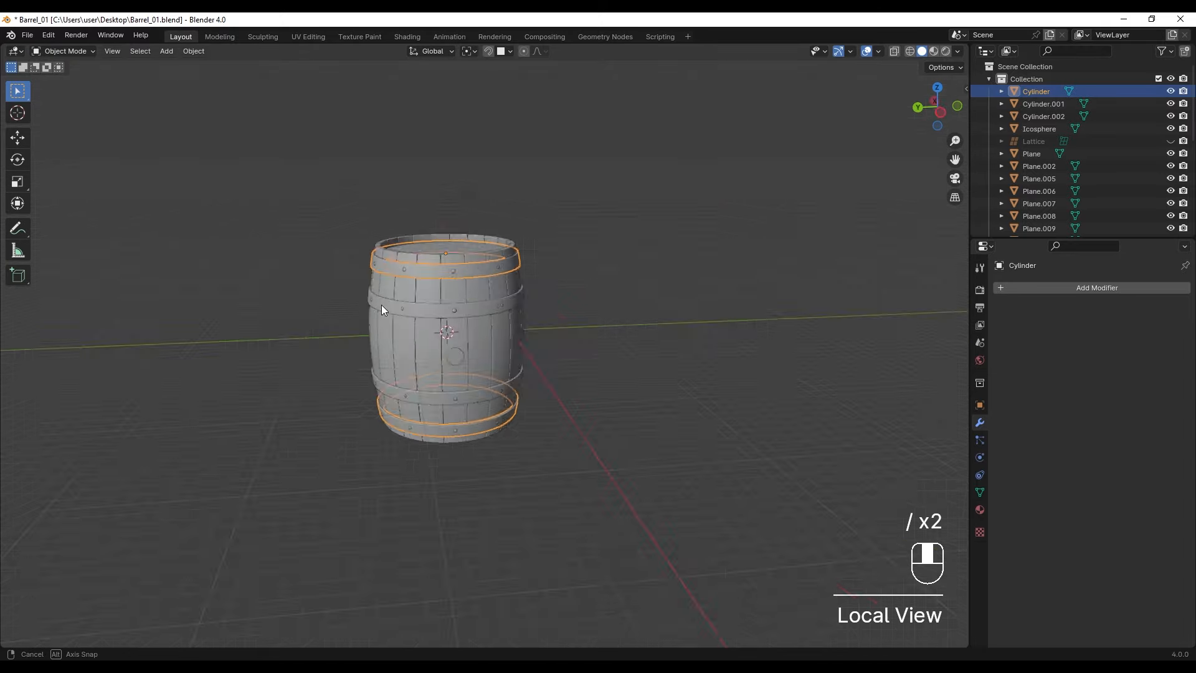
Isolate the barrel's outer metal hoops and mark seams along the edge loops of both the top and bottom rings.
key("slash")
key("Tab")
scroll(626, 267, "up", 5)
left_click(584, 264, "alt")
middle_click_drag(561, 312, 585, 104)
left_click(581, 268, "alt+shift")
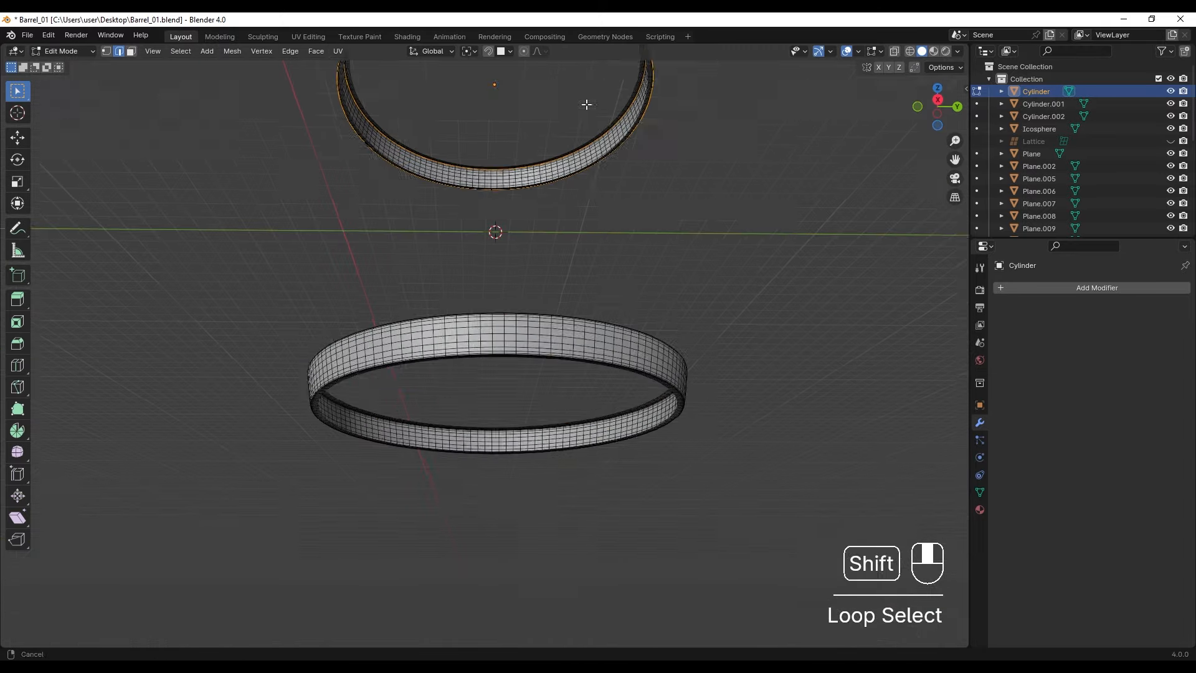
middle_click_drag(517, 293, 515, 259)
left_click(507, 376, "alt+shift")
left_click(513, 252, "alt+shift")
right_click(512, 251)
left_click(512, 251)
Mark a vertical seam across the height of the bottom hoop, between its two edge loops.
key("KP_3")
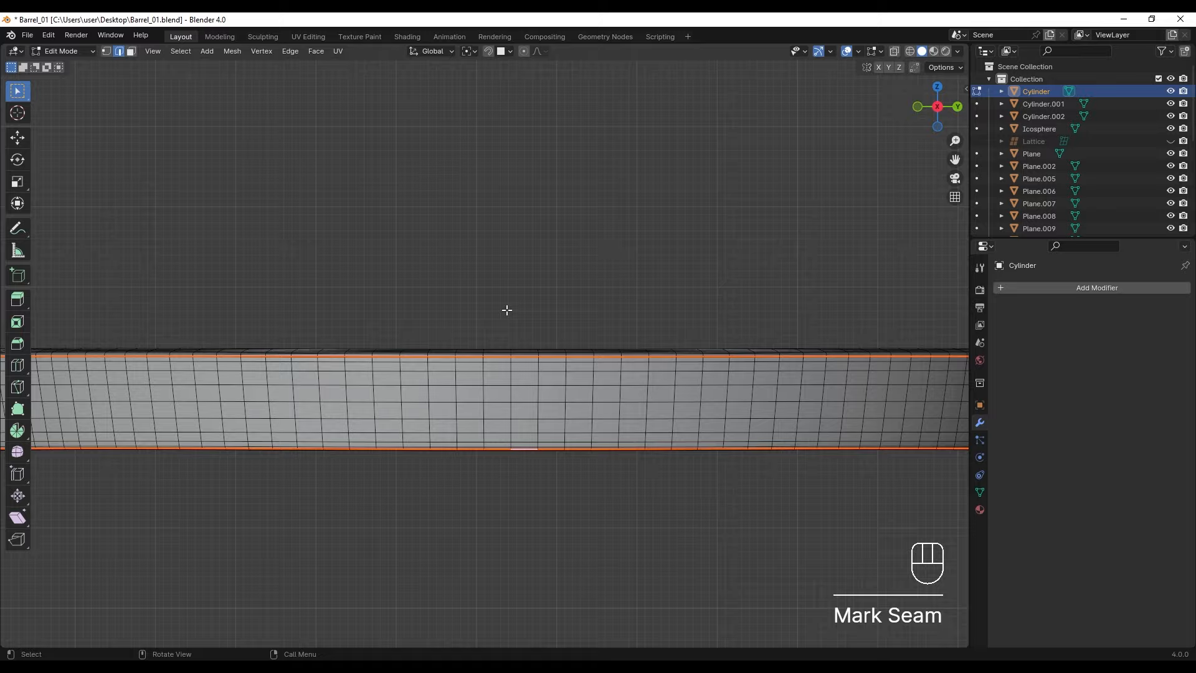
scroll(492, 353, "up", 7)
left_click(491, 353)
left_click(500, 426, "ctrl")
right_click(499, 425)
left_click(499, 425)
Mark a matching vertical seam across the top hoop, and return to the full barrel in object mode.
scroll(502, 429, "down", 10)
middle_click_drag(518, 451, 529, 529, "shift")
scroll(498, 477, "up", 14)
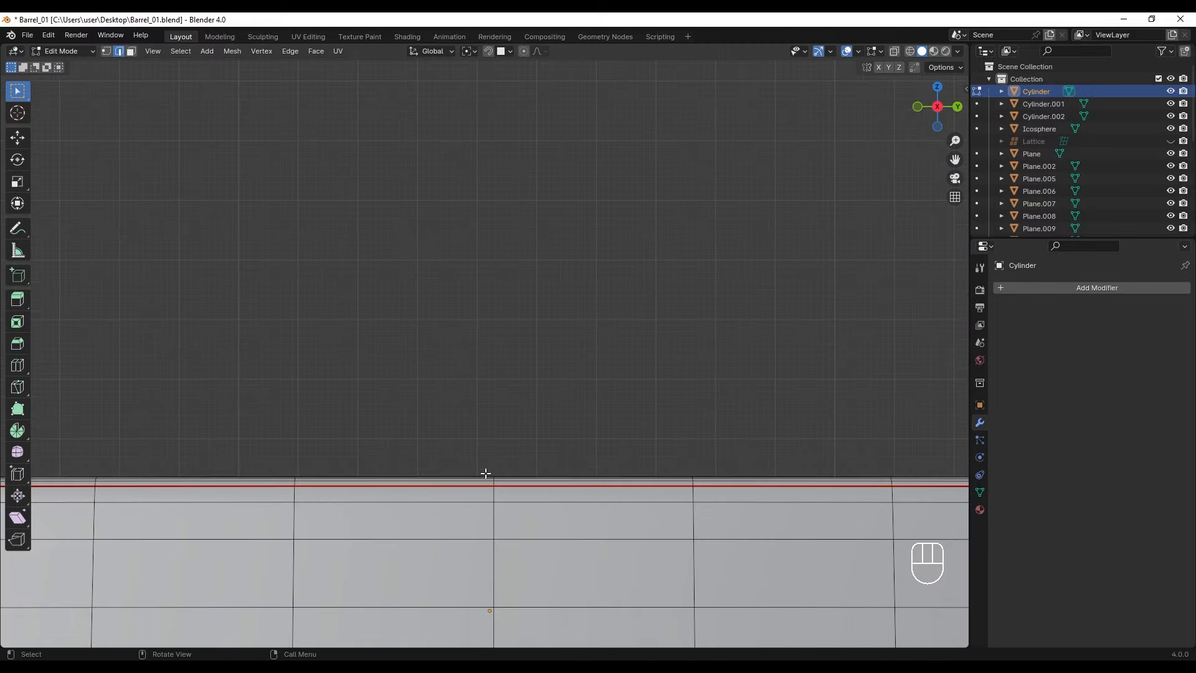
left_click(486, 476)
middle_click_drag(486, 475, 499, 74, "shift")
left_click(499, 491, "ctrl")
right_click(499, 491)
left_click(500, 492)
key("slash")
key("Tab")
Isolate the barrel's bung, mark seams around its wide rim and down one side, and return to the full barrel.
middle_click_drag(618, 377, 436, 391)
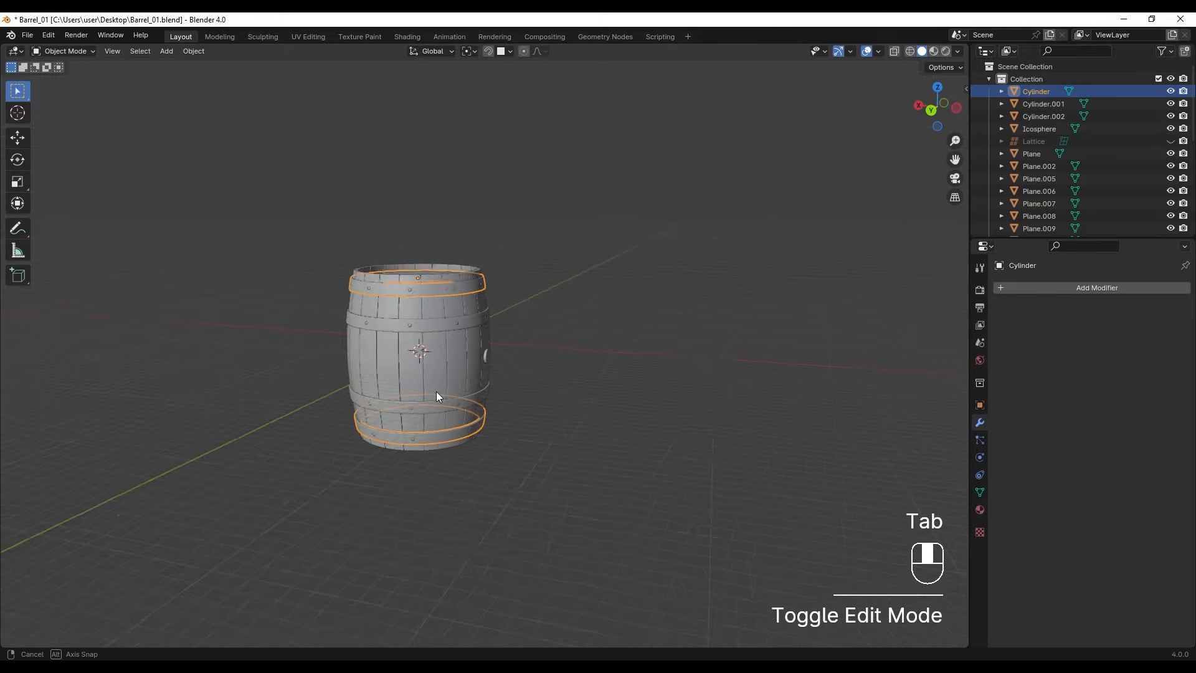
scroll(473, 384, "up", 8)
left_click(464, 401)
key("slash")
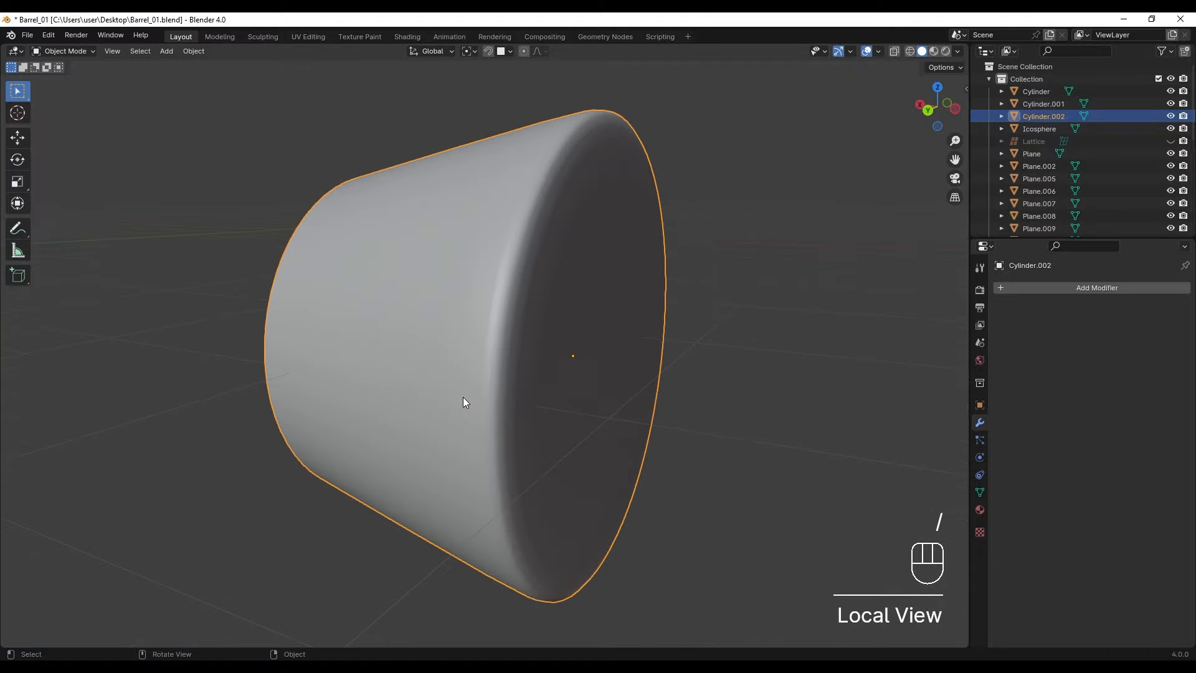
key("Tab")
middle_click_drag(548, 384, 380, 243)
left_click(491, 347, "alt")
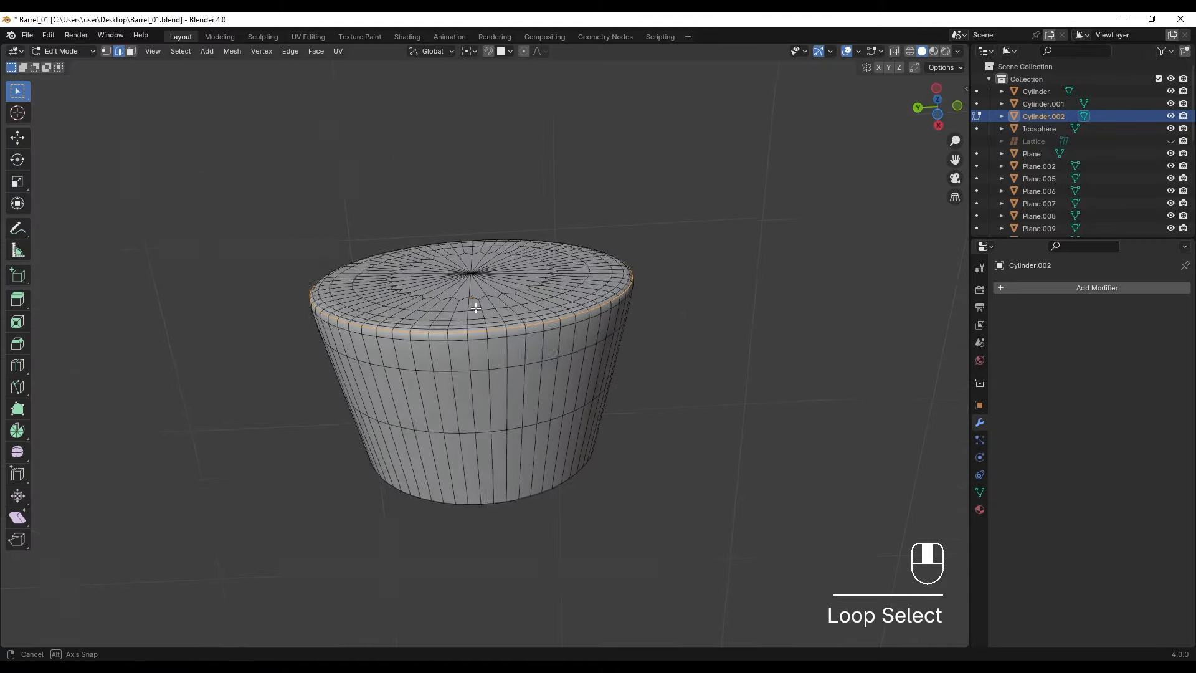
scroll(458, 312, "up", 4)
left_click(455, 334, "shift")
middle_click_drag(458, 349, 458, 261)
left_click(450, 471, "ctrl+shift")
scroll(473, 374, "down", 4)
right_click(513, 395)
middle_click_drag(548, 318, 576, 416)
left_click(514, 397)
key("slash")
key("Tab")
Select the rivets and examine them around the barrel, including a check of their mesh in edit mode.
left_click(353, 345)
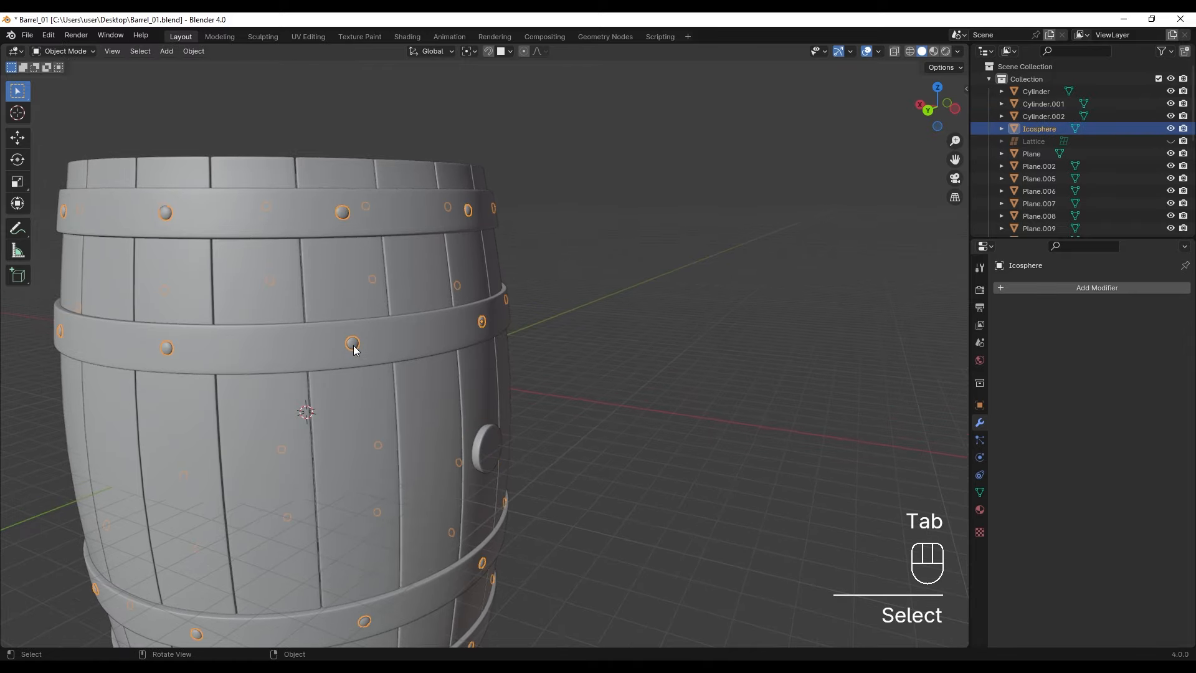
middle_click_drag(354, 345, 416, 343)
scroll(369, 212, "up", 4)
scroll(421, 232, "down", 4)
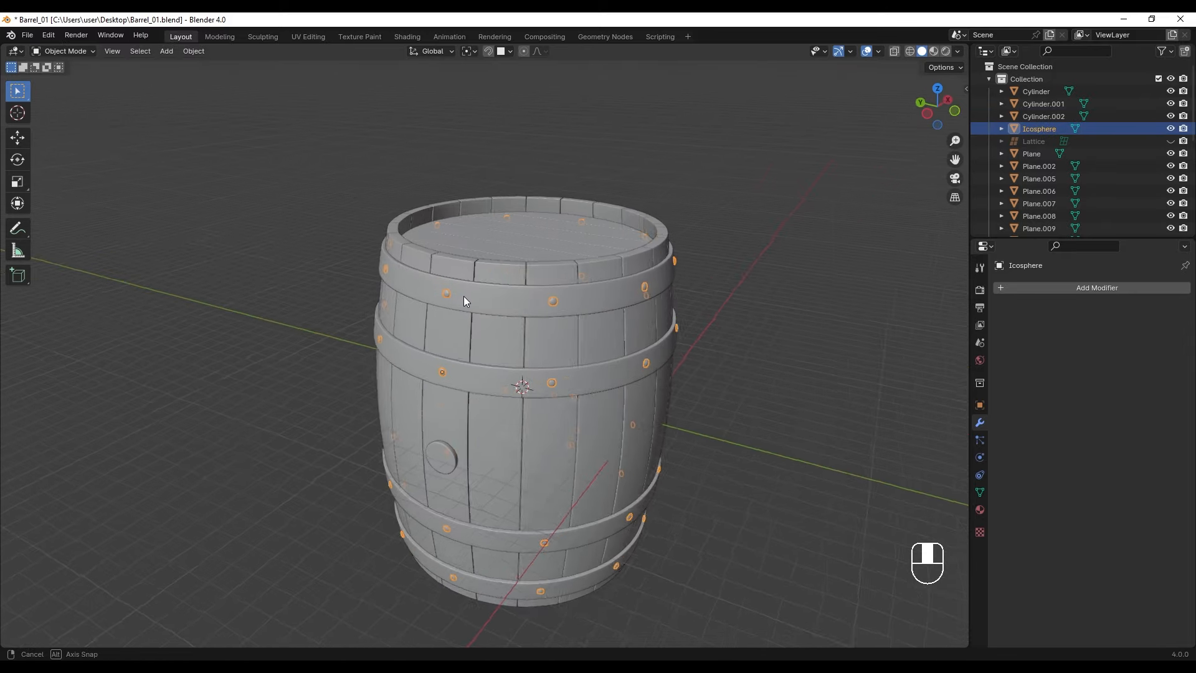
middle_click_drag(465, 299, 683, 367)
key("Tab")
key("Tab")
Switch to the UV Editing workspace and unwrap the geometry of all barrel parts together.
left_click(490, 318)
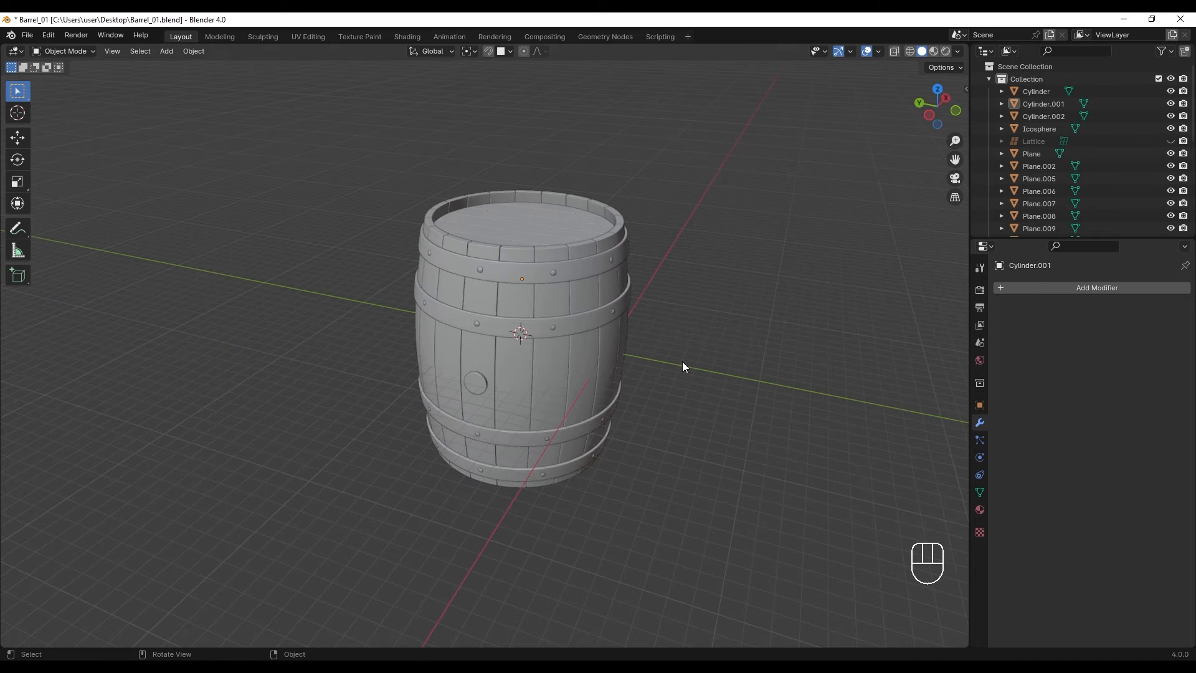
left_click(309, 36)
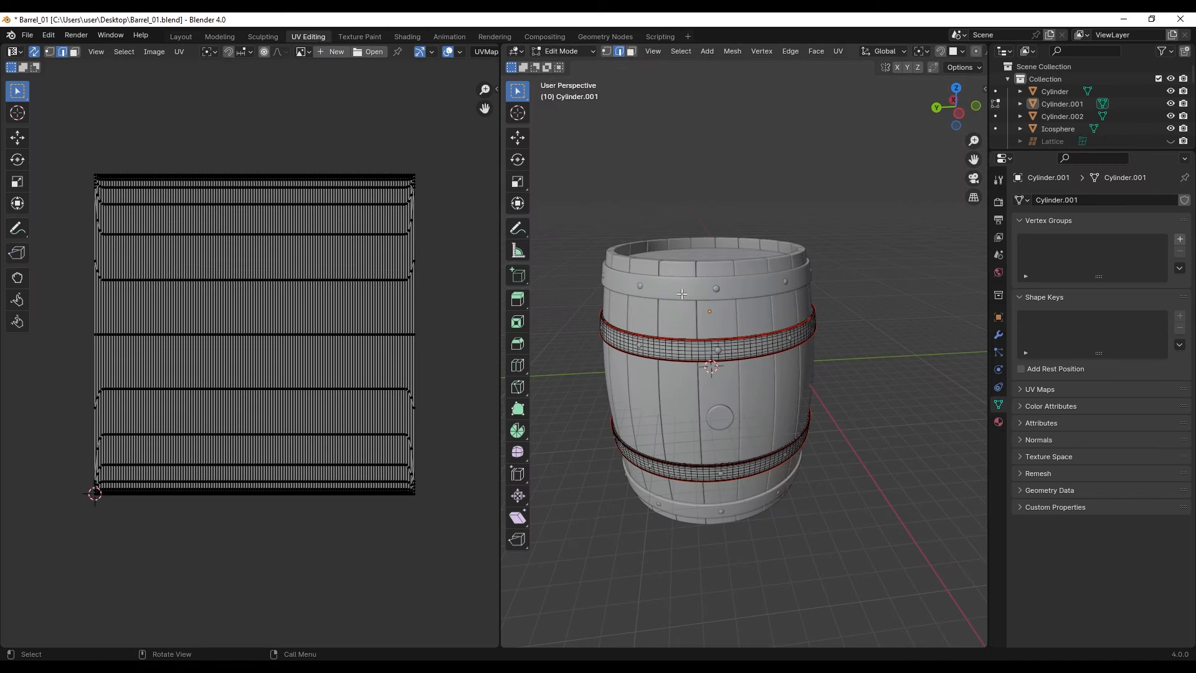
key("Tab")
key("a")
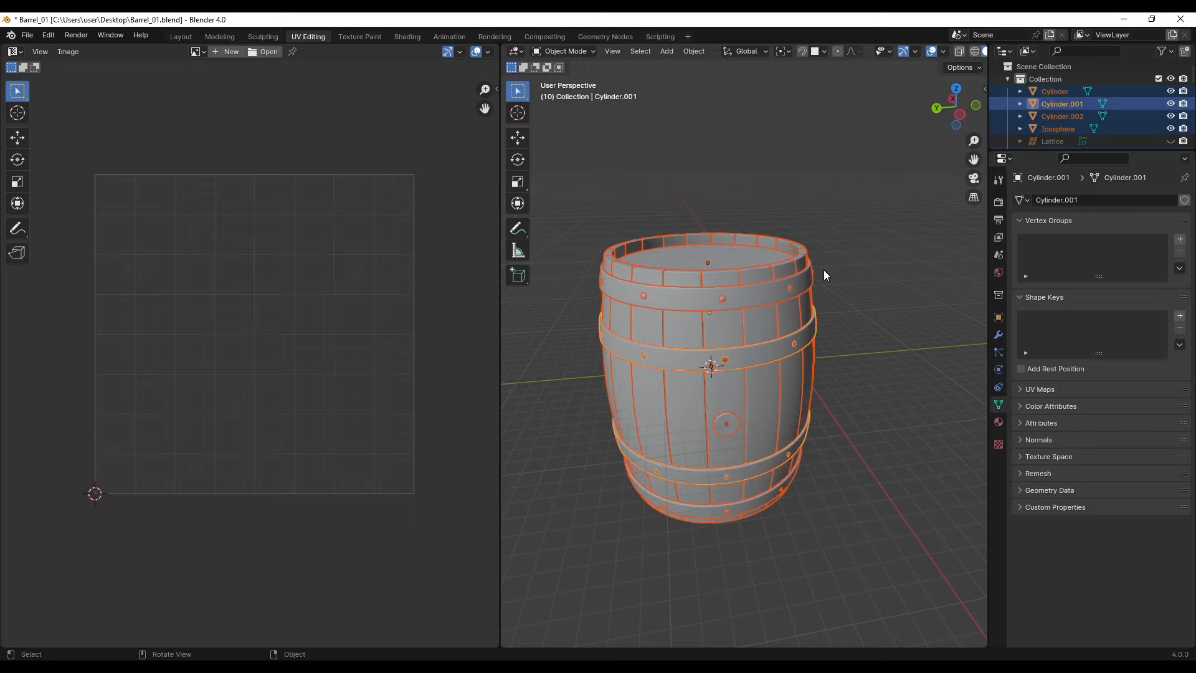
key("Tab")
middle_click_drag(752, 295, 728, 339)
key("a")
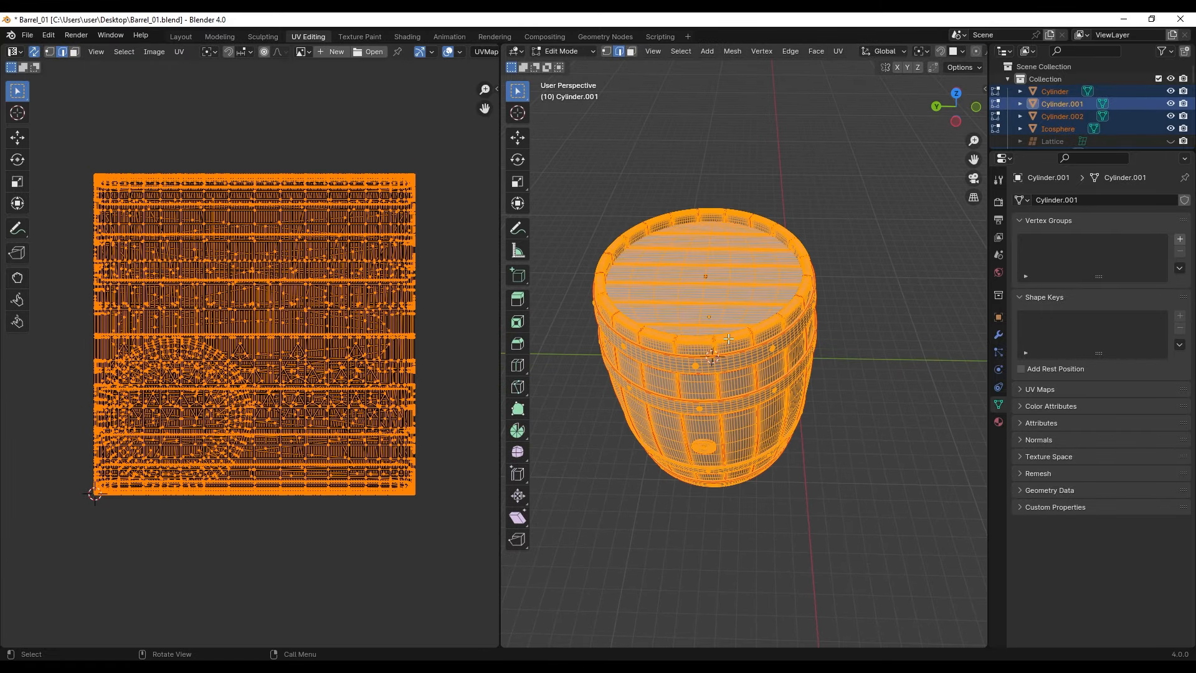
key("u")
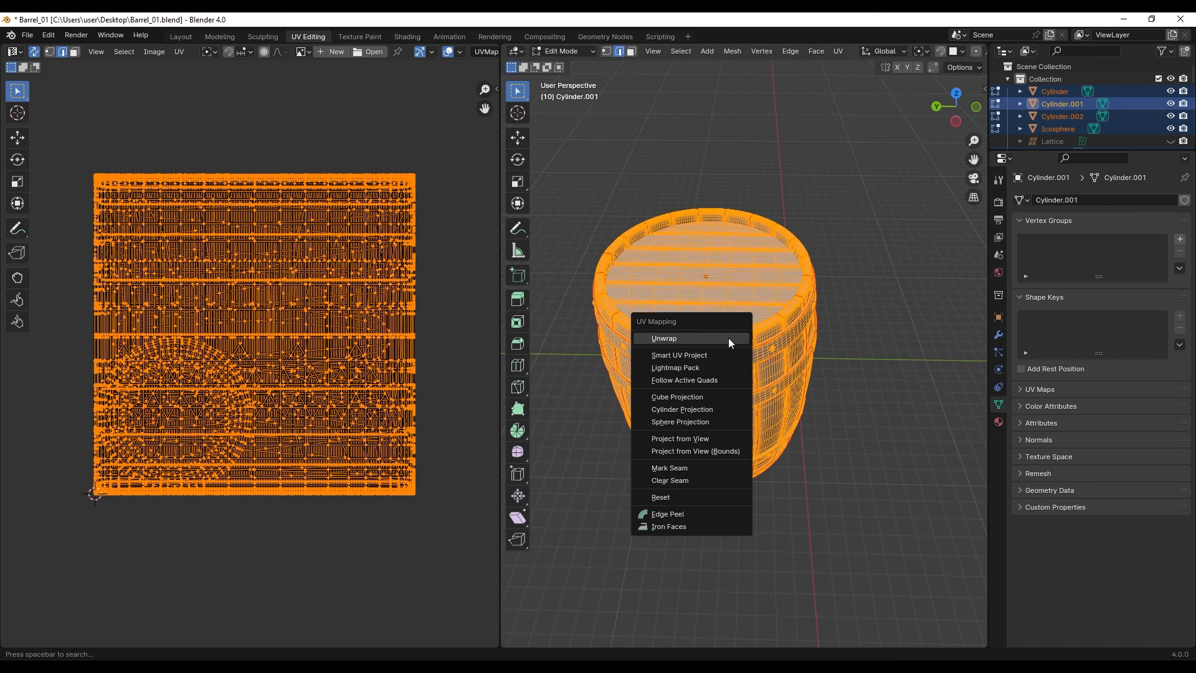
left_click(728, 337)
key("alt+a")
scroll(143, 300, "up", 4)
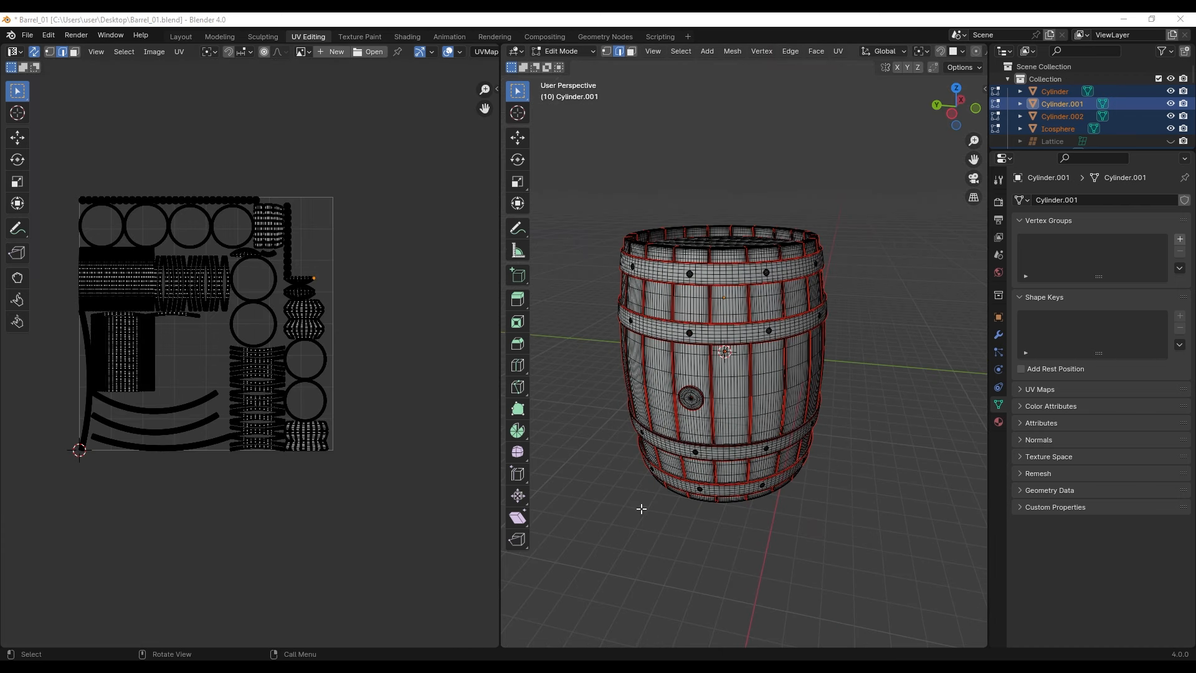
middle_click_drag(642, 509, 652, 478)
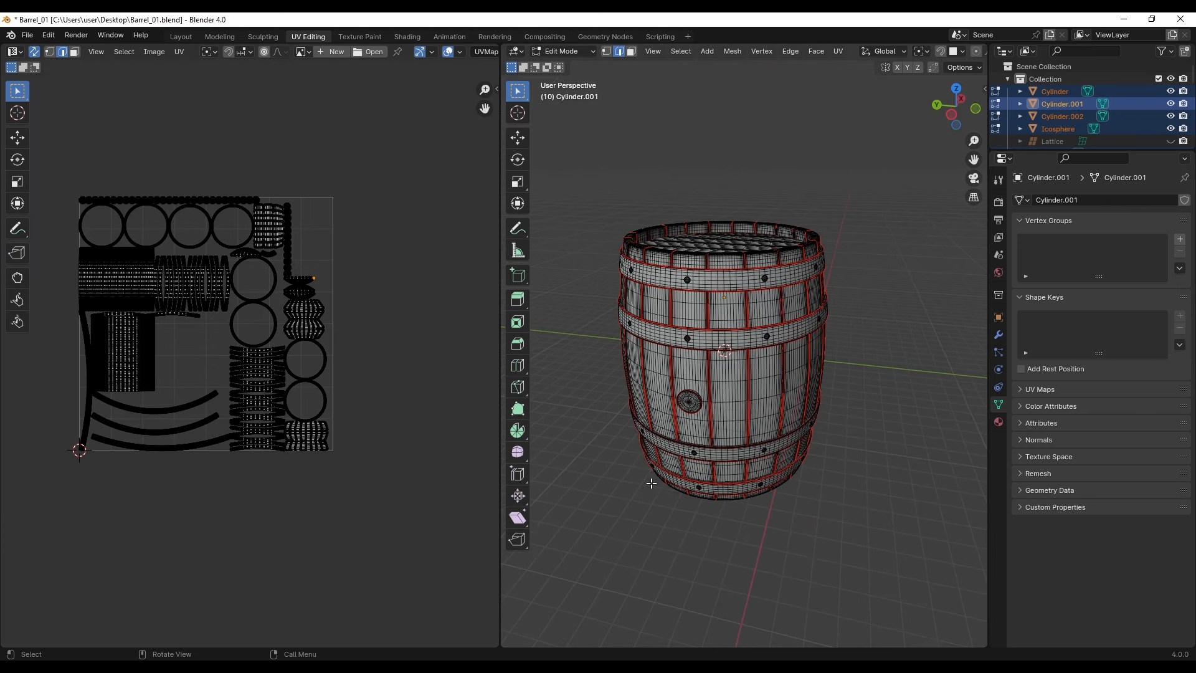
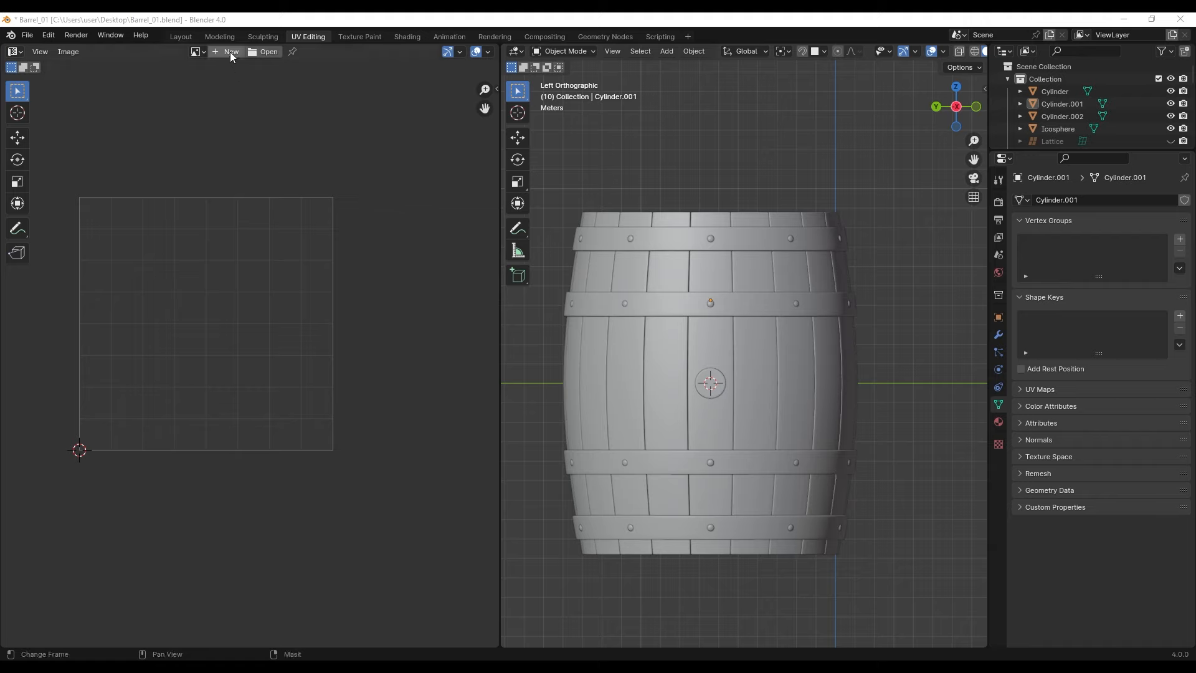
Create a new 4096 by 4096 px image with the UV Grid generated type.
left_click(230, 52)
left_click(254, 143)
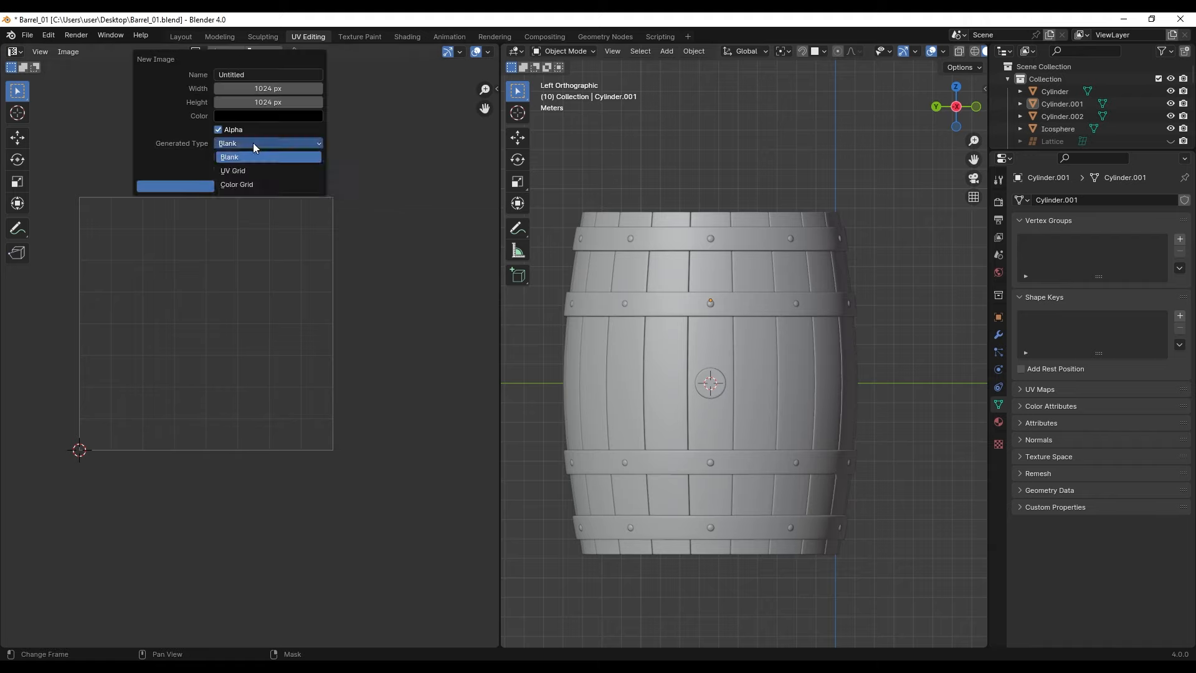
left_click(240, 171)
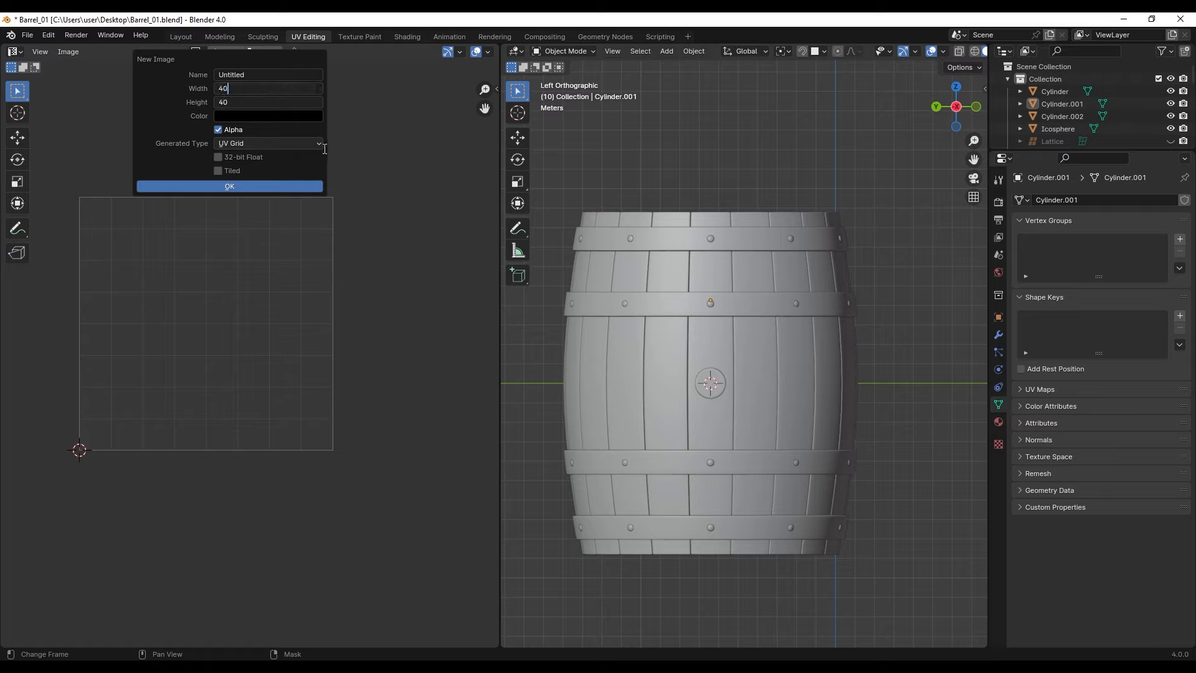
key("Return")
left_click(301, 185)
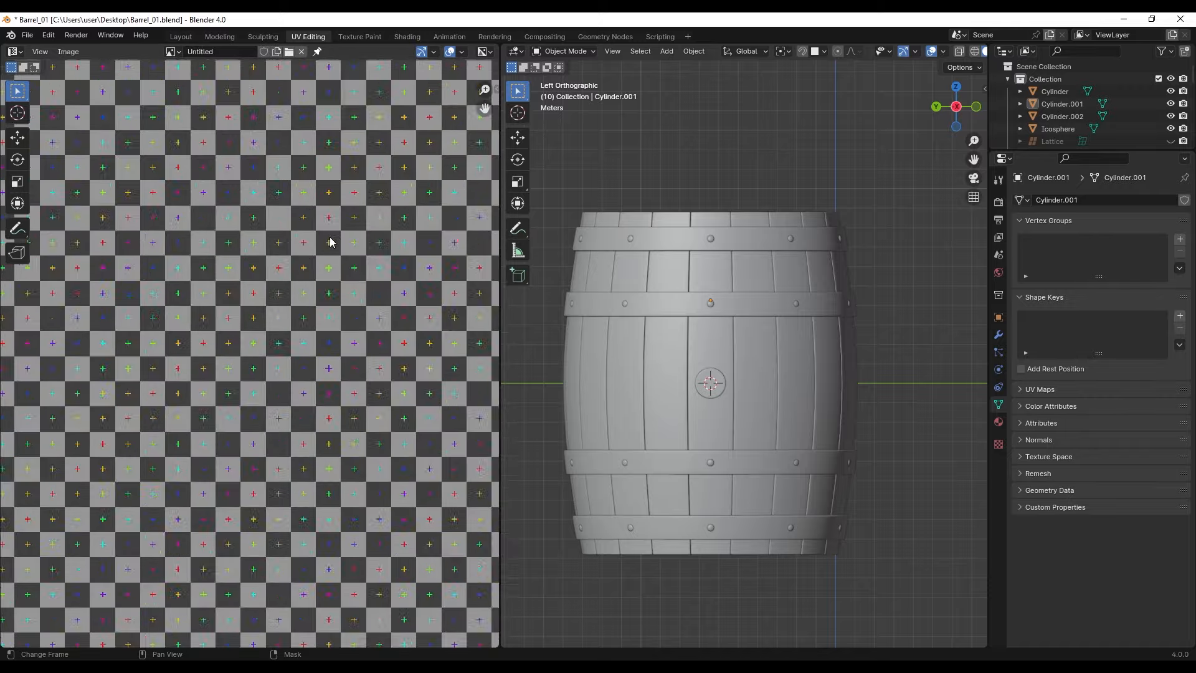
scroll(330, 242, "down", 6)
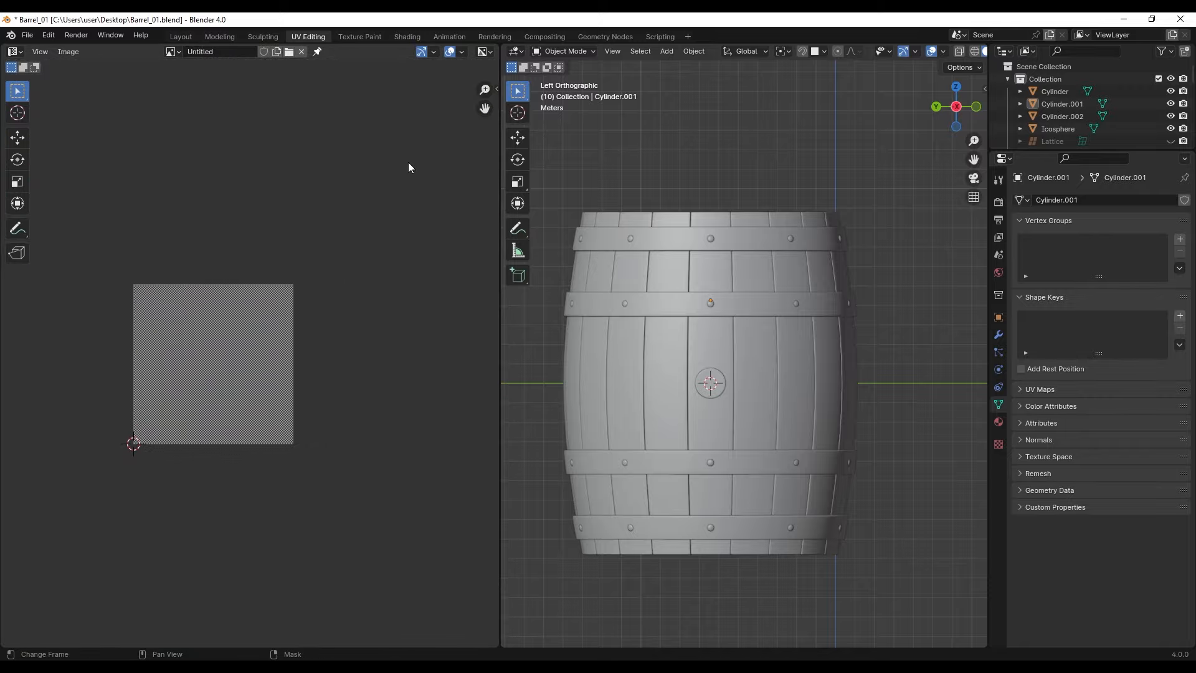
Change the grid image's source to UDIM Tiles and add tile 1002 with the UV Grid generated type.
key("n")
left_click(489, 122)
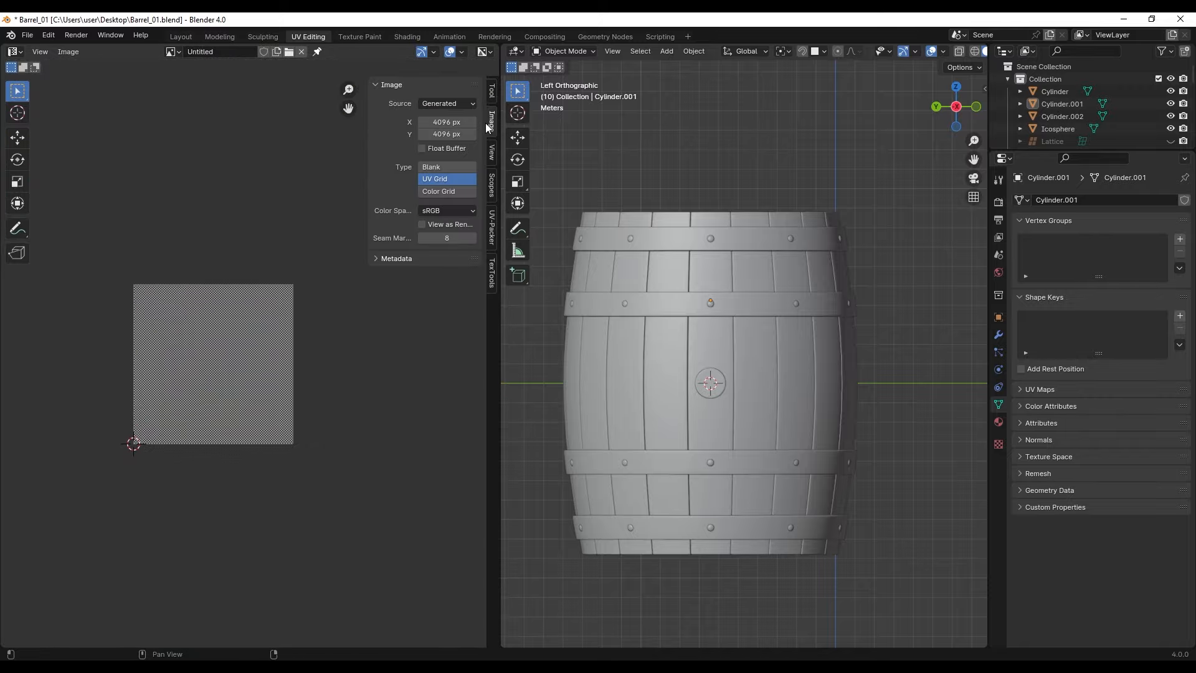
left_click(452, 103)
left_click(447, 166)
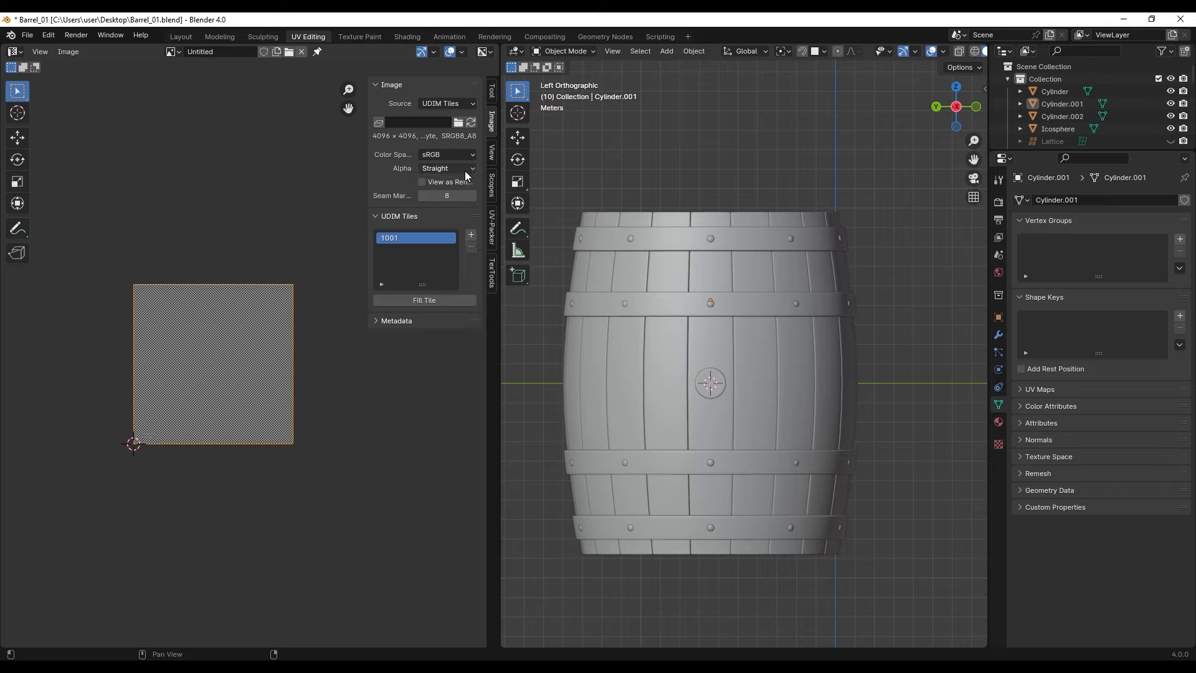
left_click(471, 235)
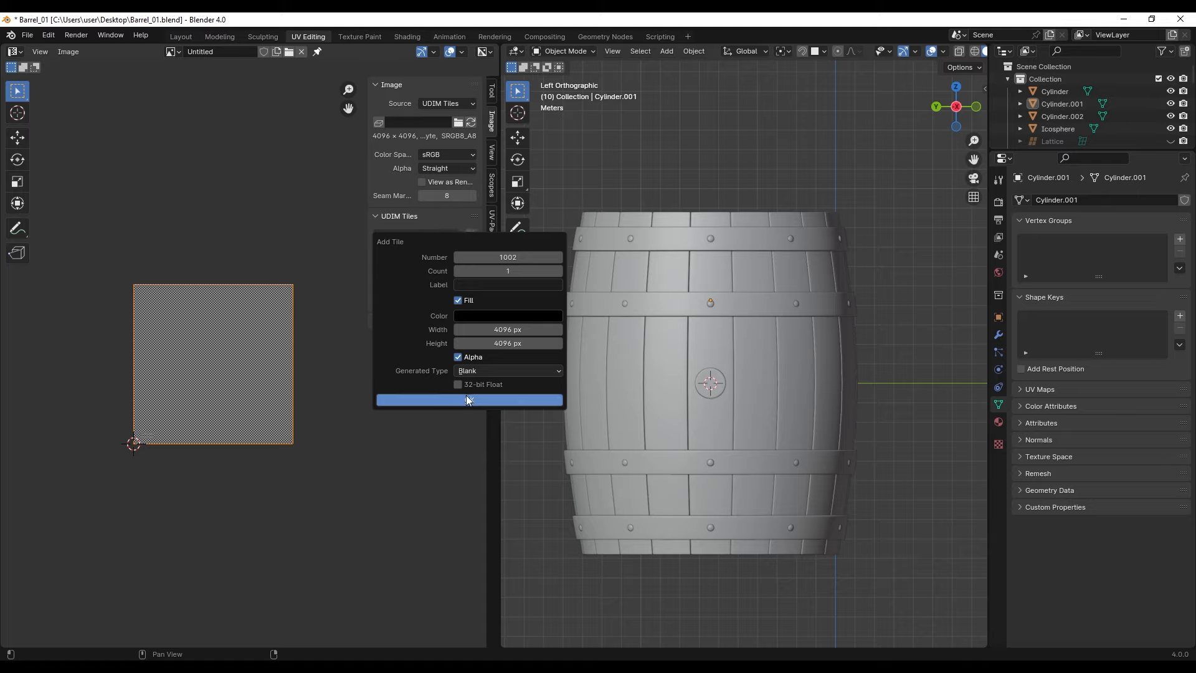
left_click(472, 371)
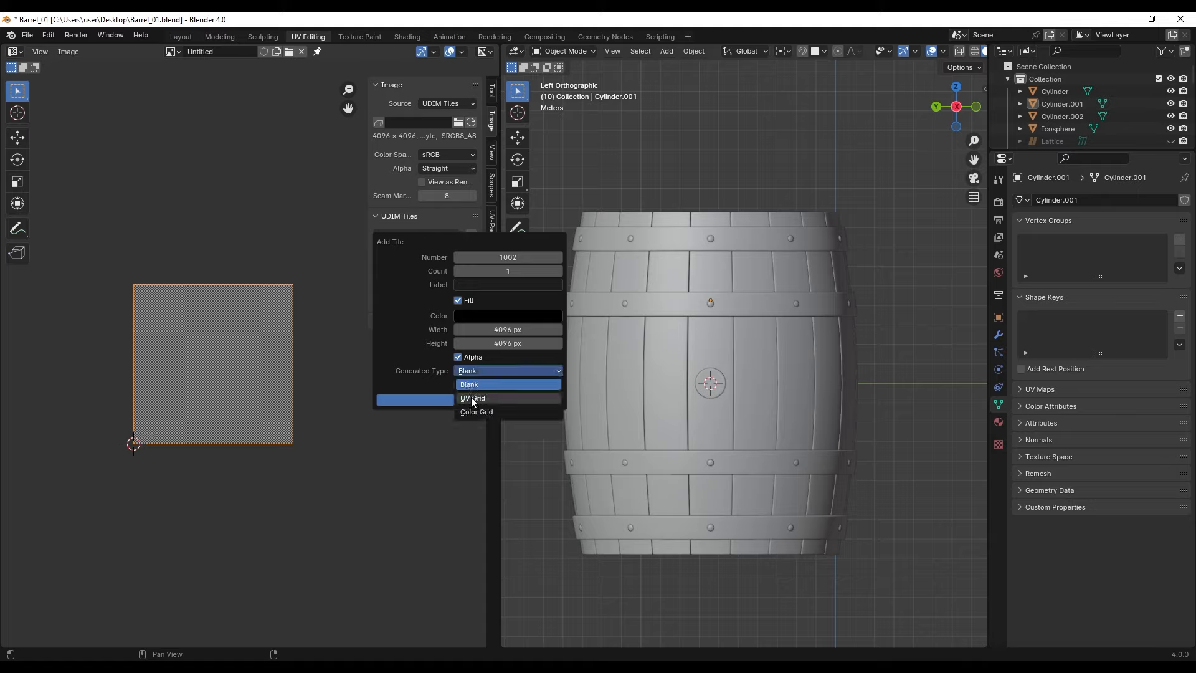
left_click(473, 398)
left_click(462, 401)
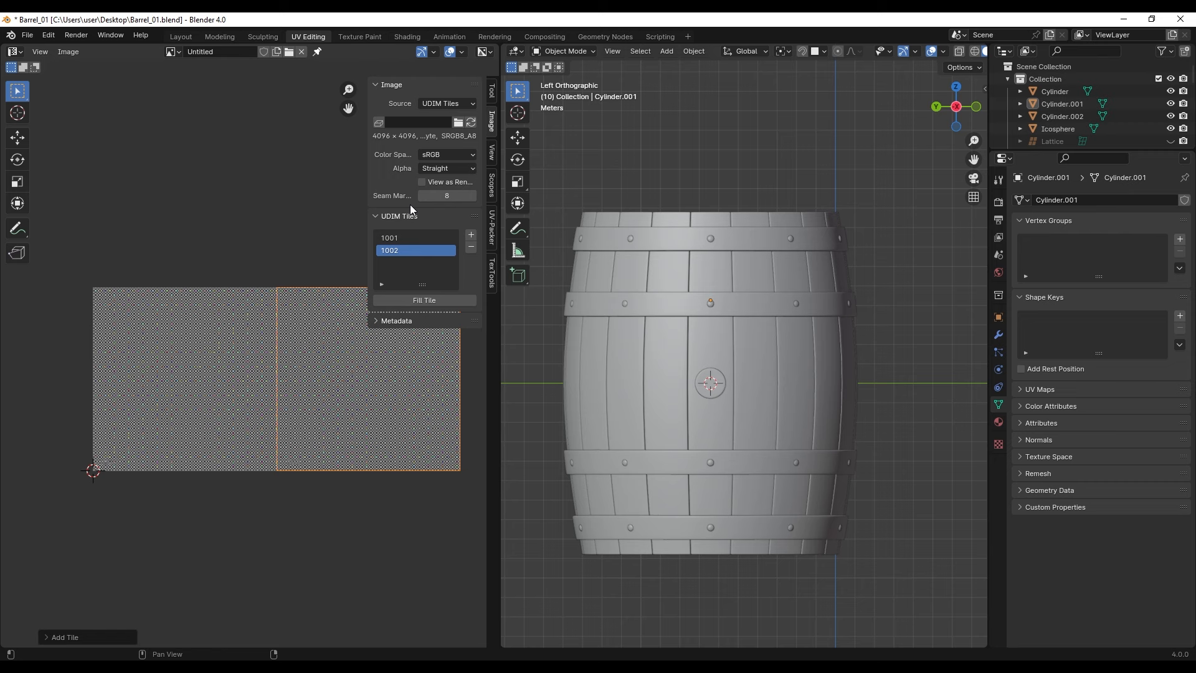
key("n")
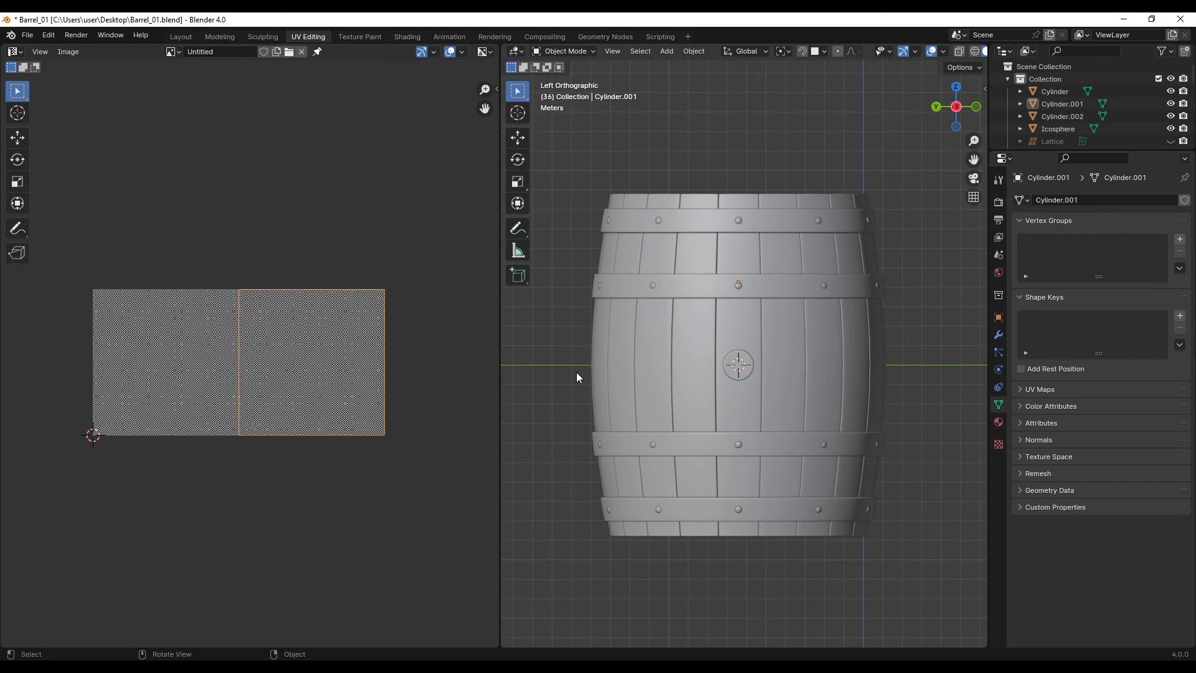
Set the texel density of all barrel parts to 0.64 px/cm, using a 4096px texture size.
key("a")
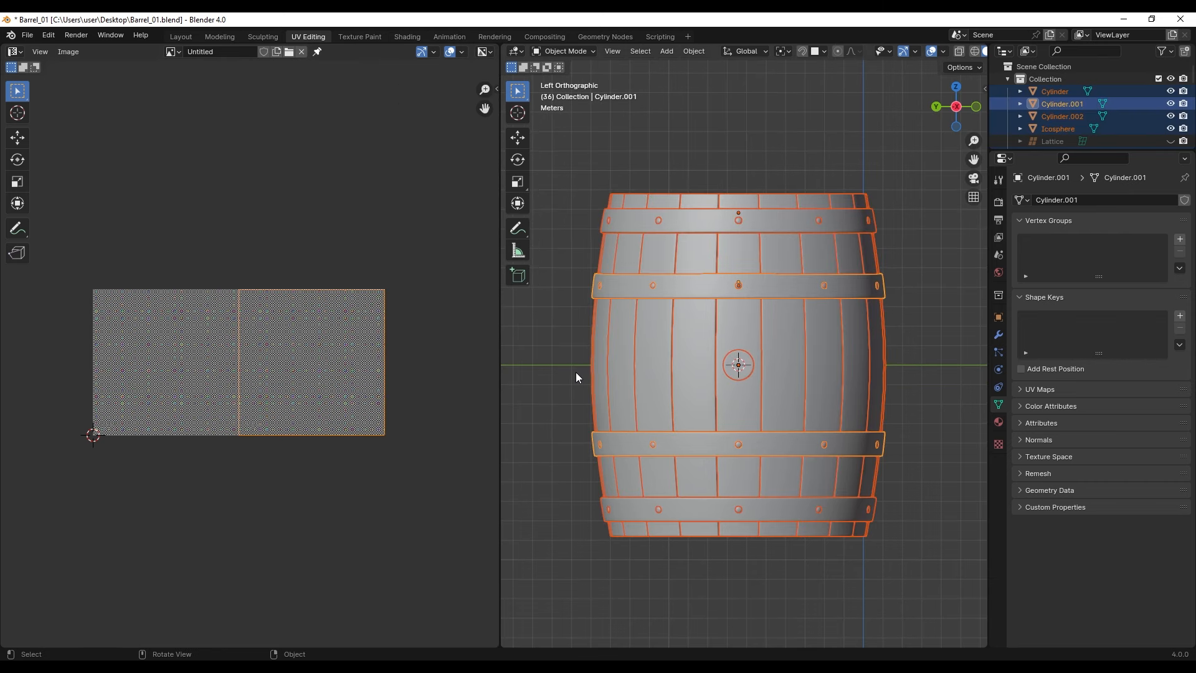
key("Tab")
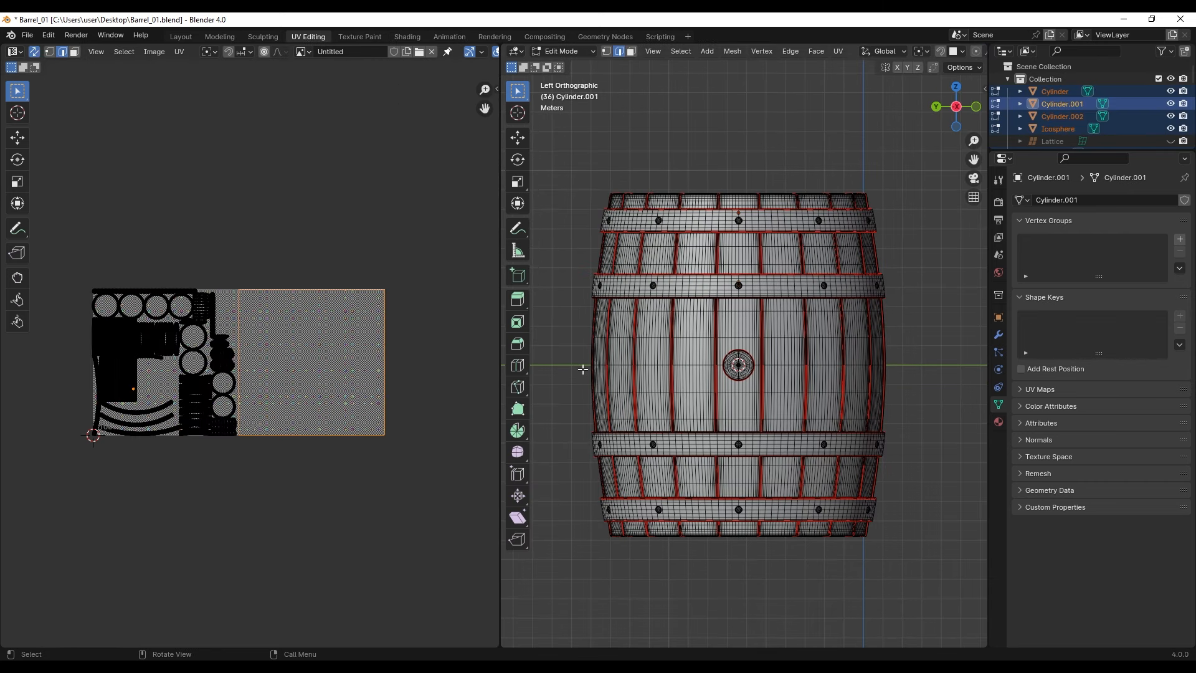
key("a")
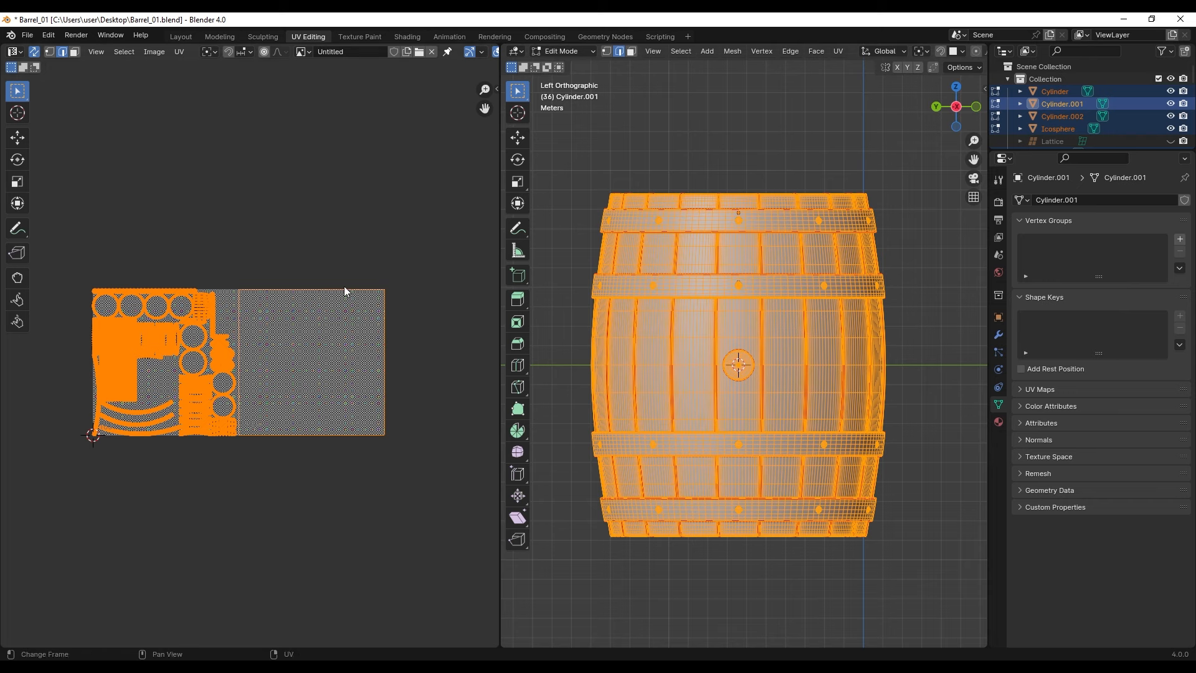
key("n")
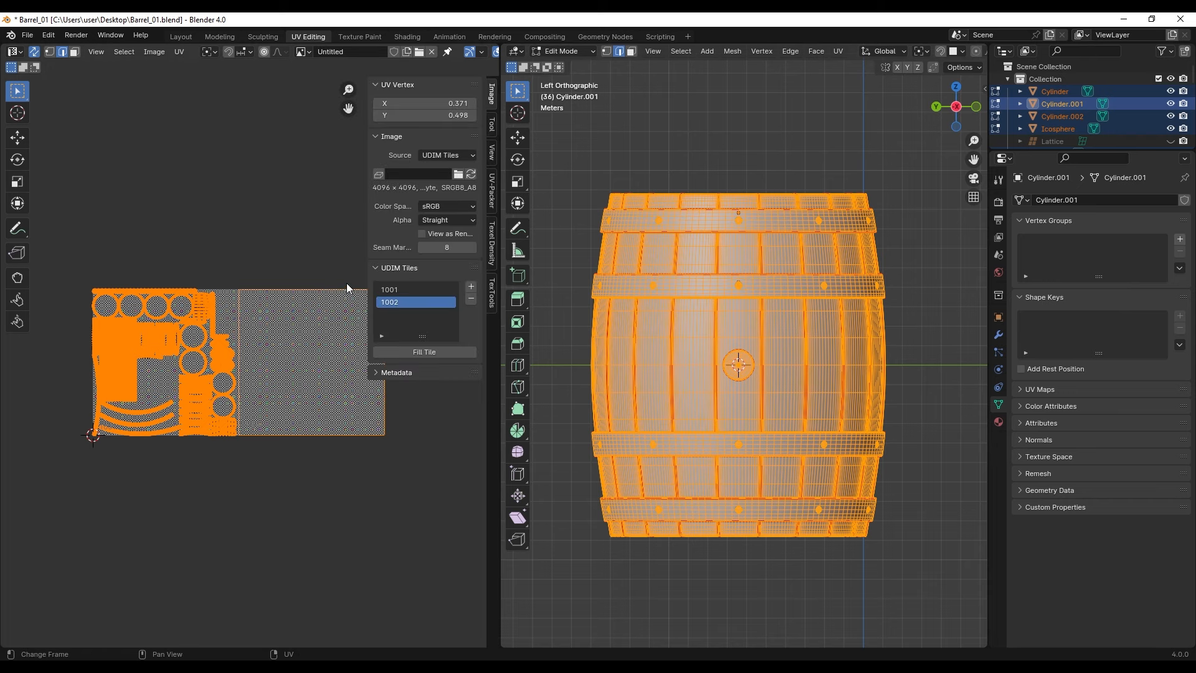
left_click(492, 231)
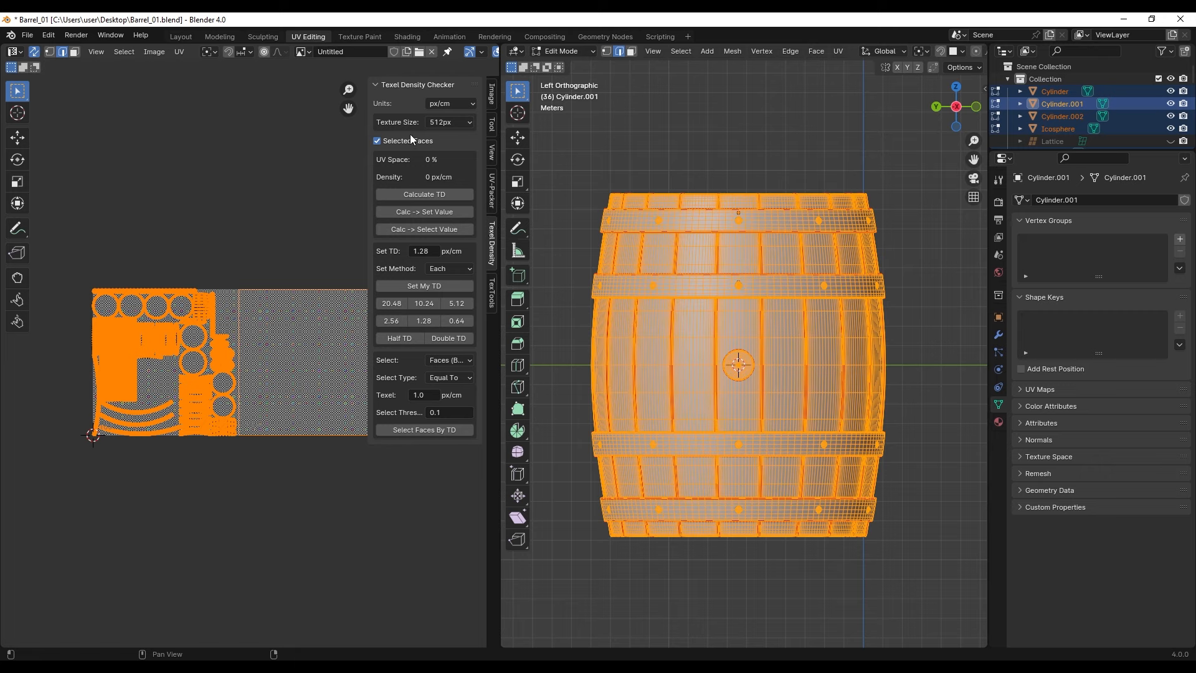
left_click(451, 123)
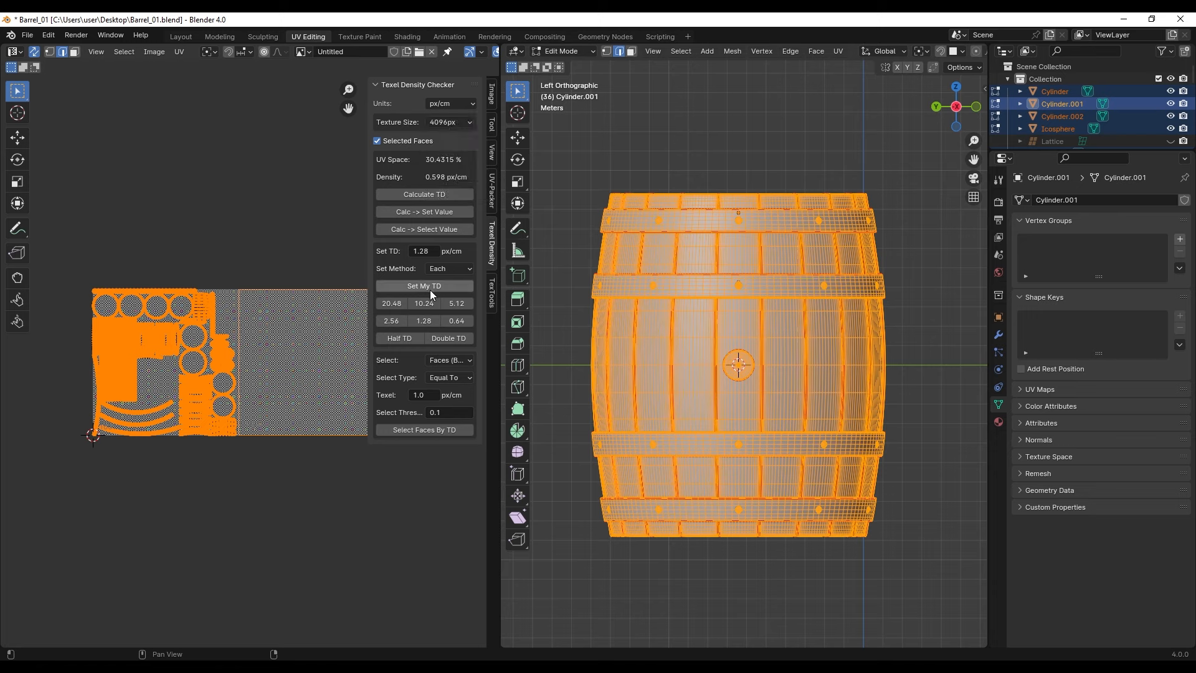
left_click(464, 324)
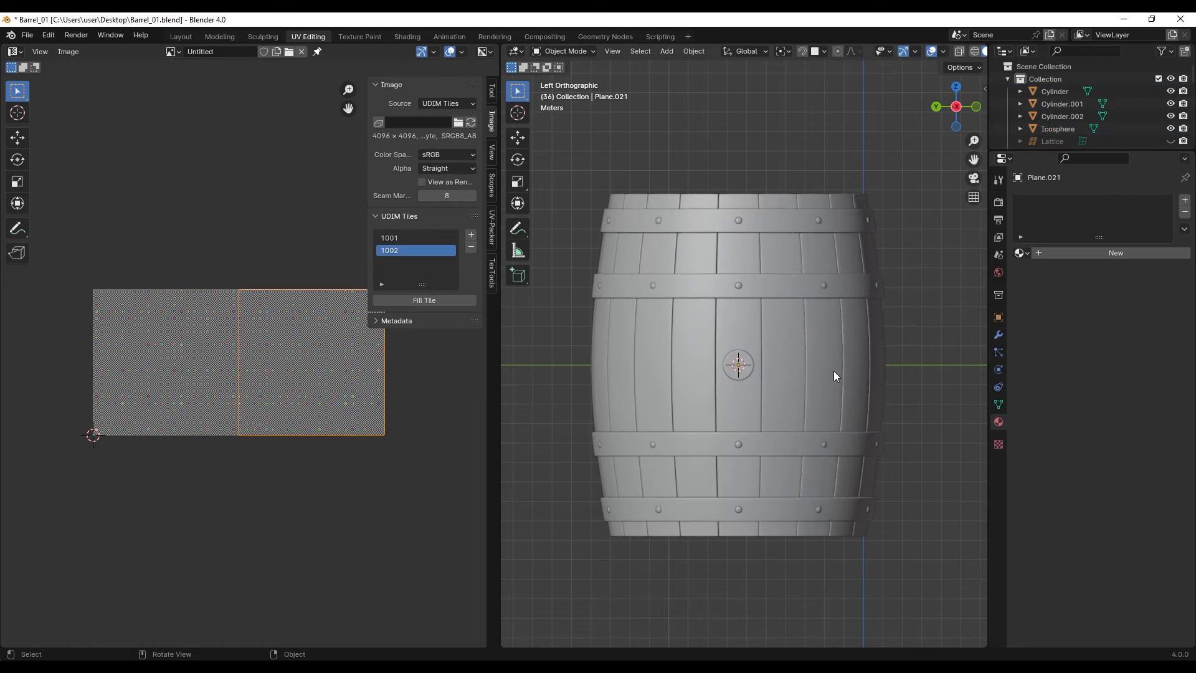
Create a new material on one side stave of the barrel and use an Image Texture for its base color.
left_click(835, 372)
left_click(1076, 253)
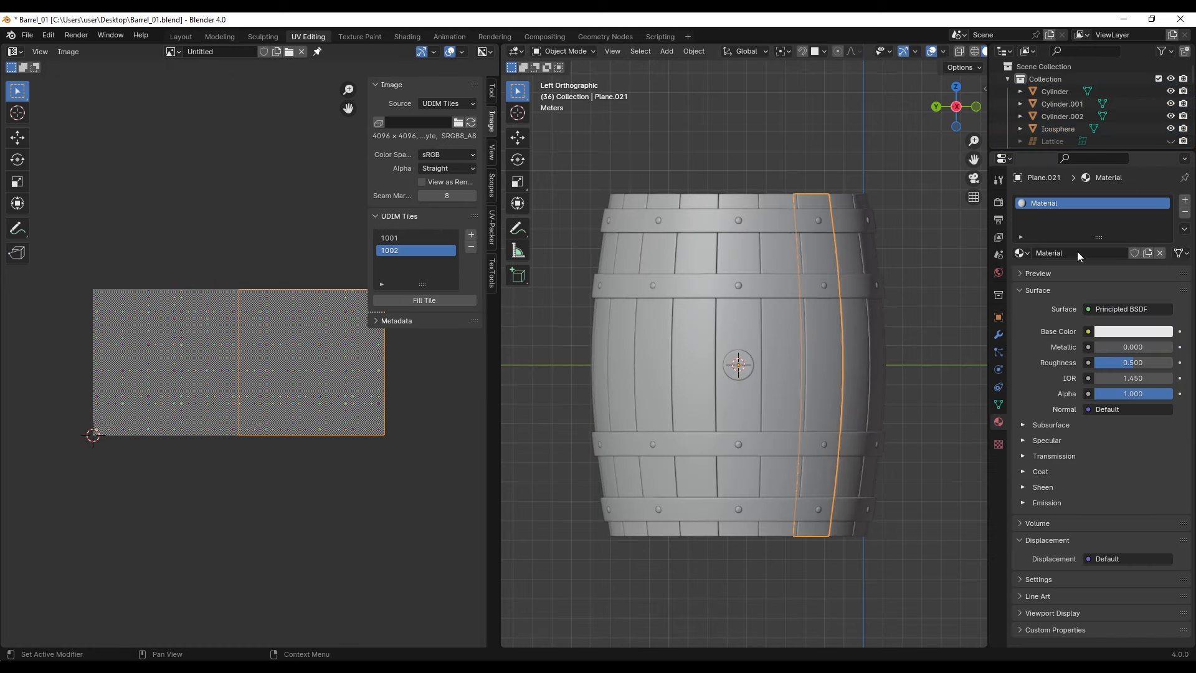
left_click(1091, 332)
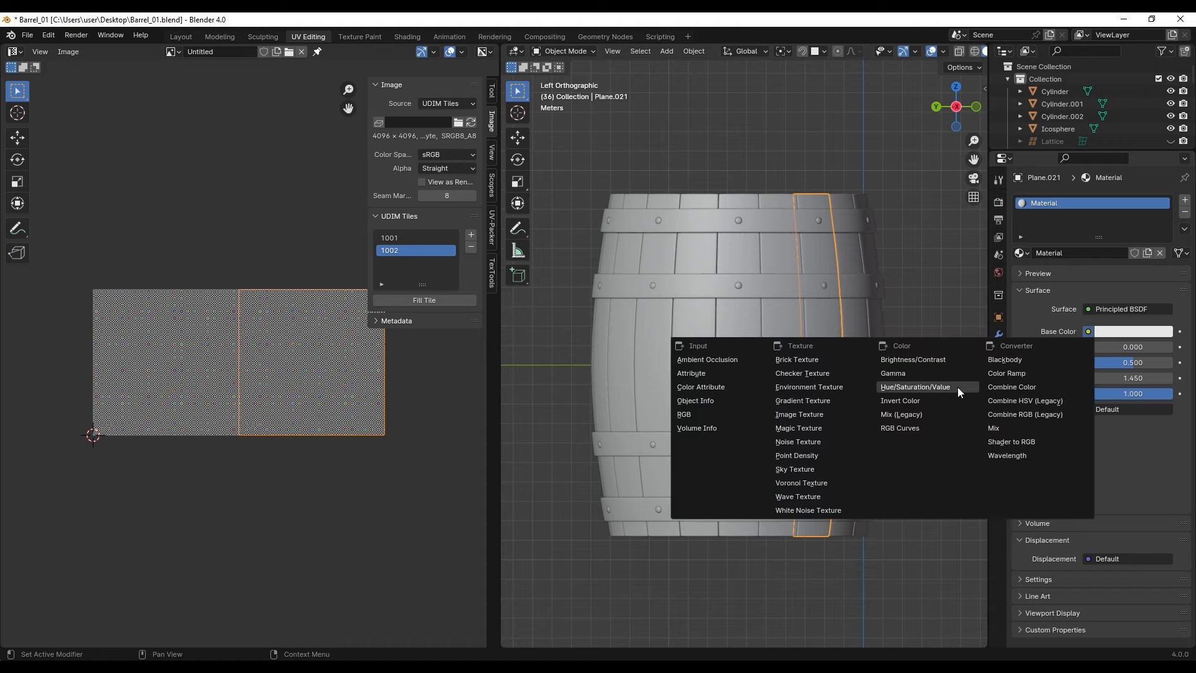
left_click(798, 414)
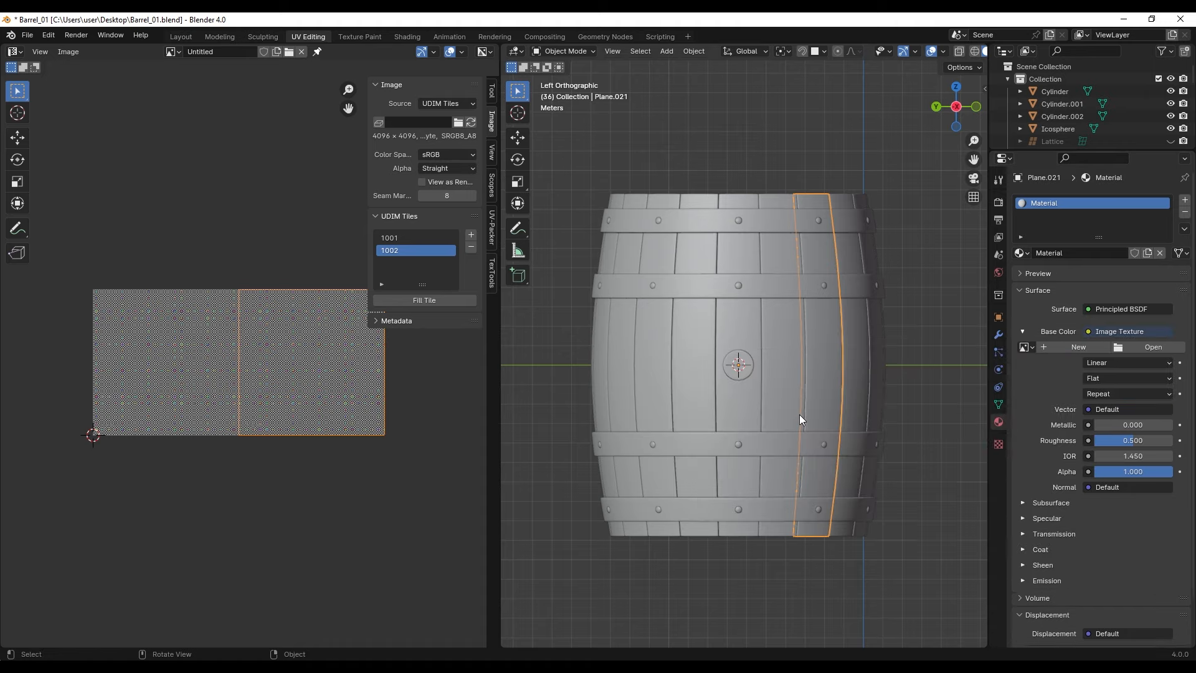
Create a new 4096 by 4096 px image with the UV Grid generated type for the material's base color texture.
left_click(1074, 347)
left_click(1082, 438)
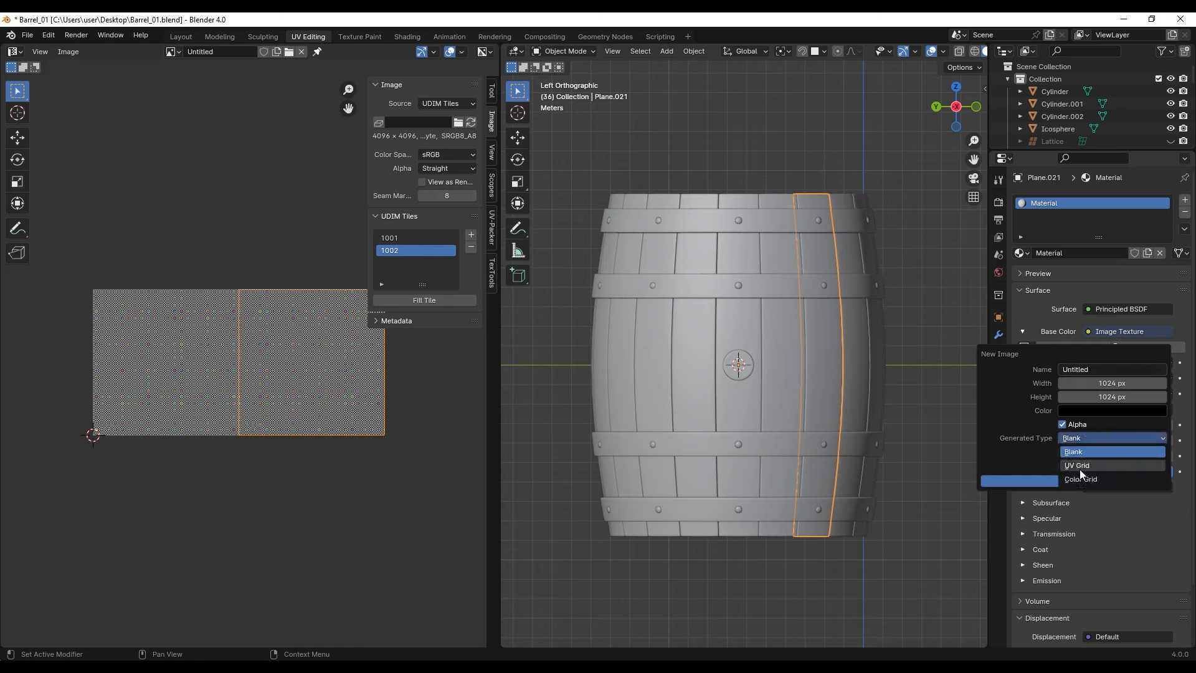
left_click(1081, 467)
left_click_drag(1097, 397, 1096, 381)
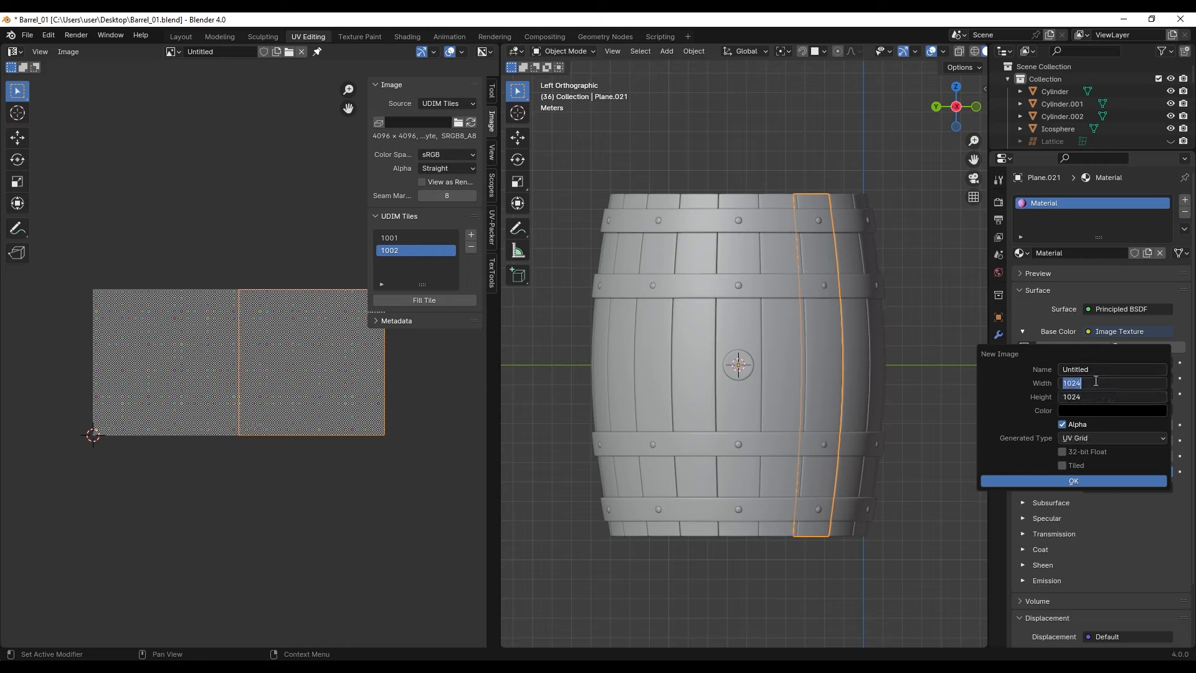
type("4096")
key("Return")
left_click(1100, 485)
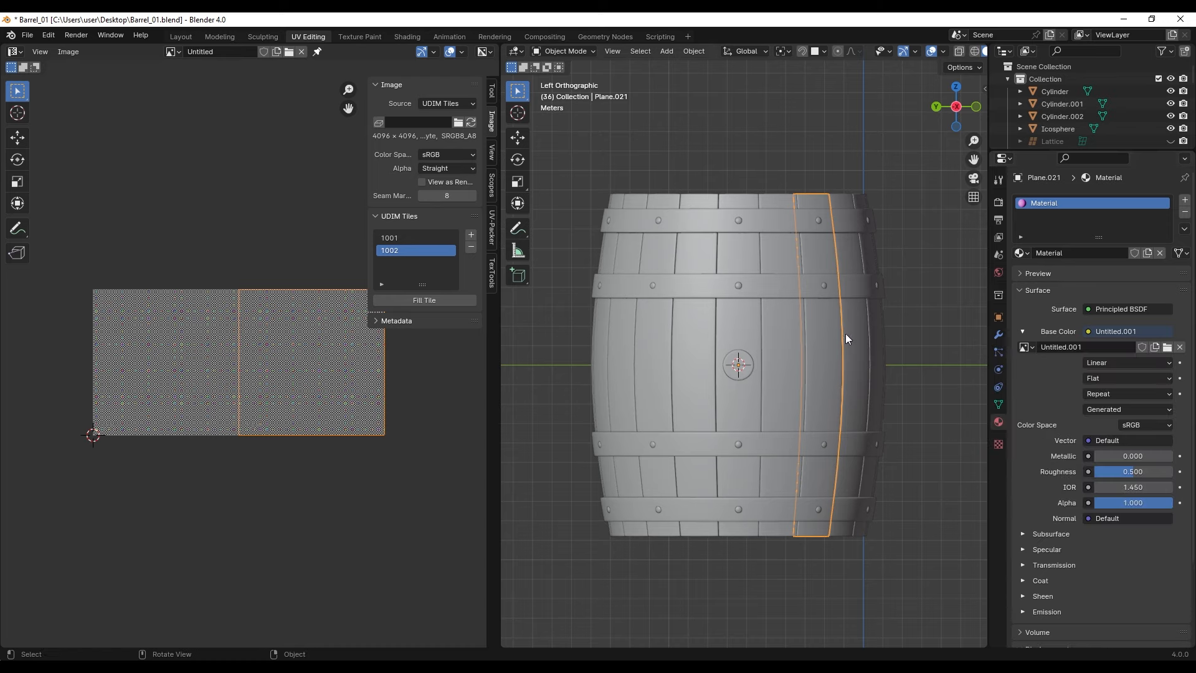
Show the model in Material Preview shading and link the stave's checker material to all barrel parts.
key("z")
left_click(918, 517)
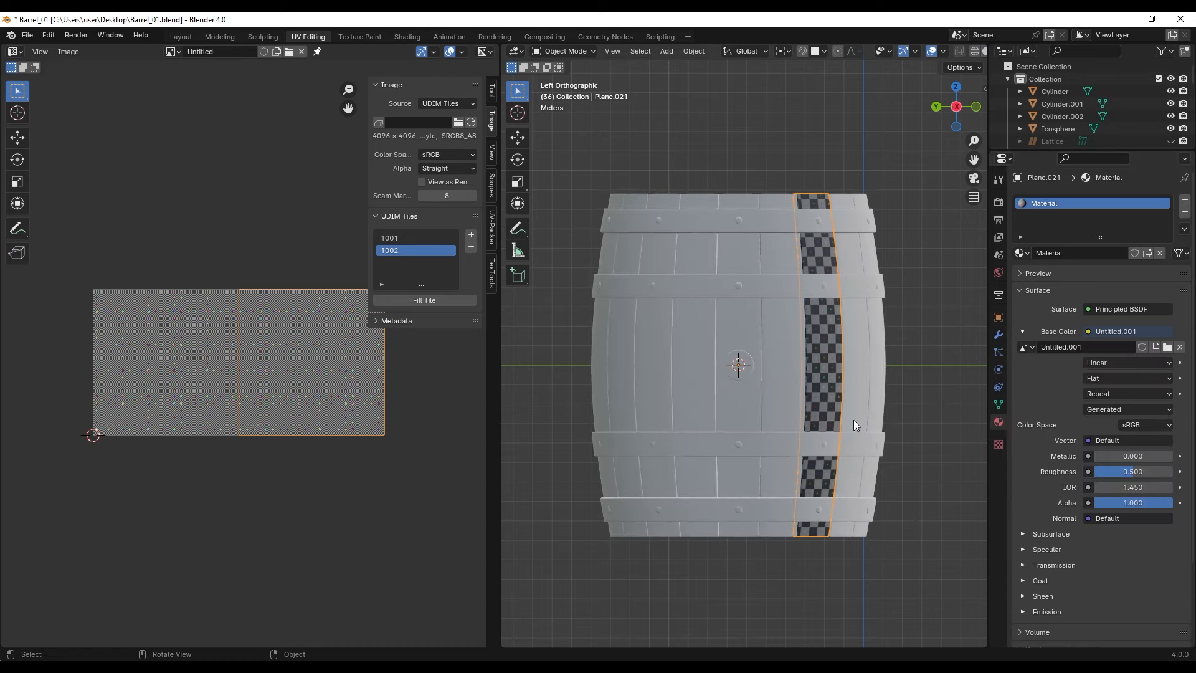
key("a")
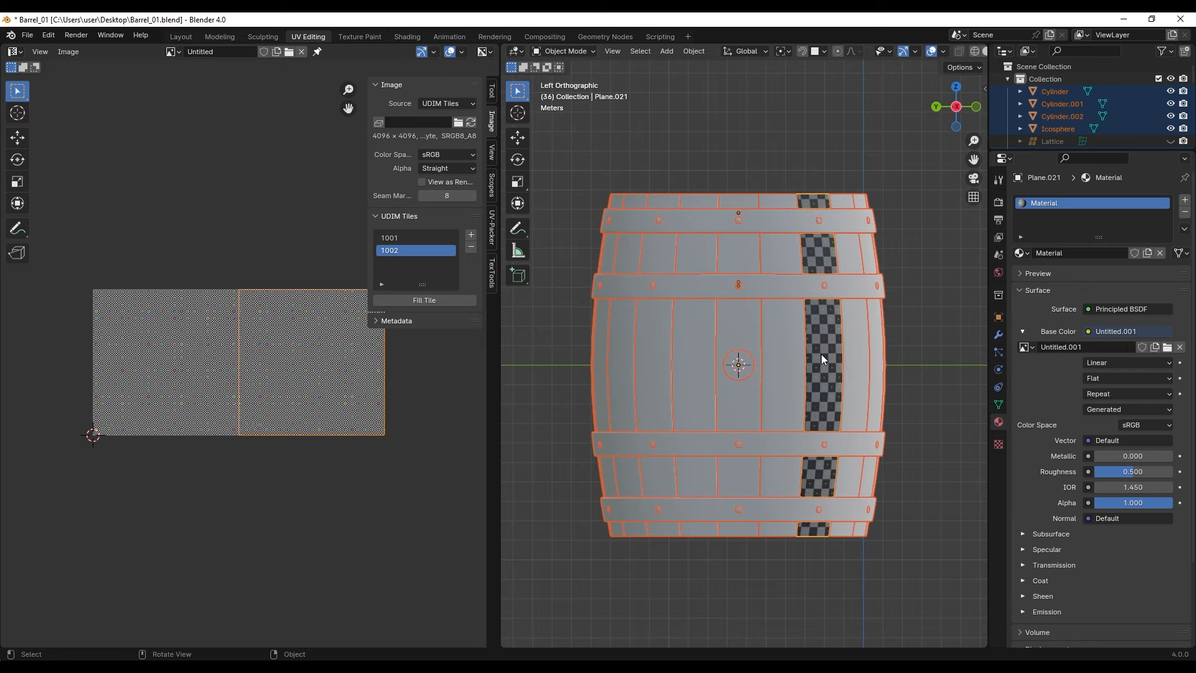
key("ctrl+l")
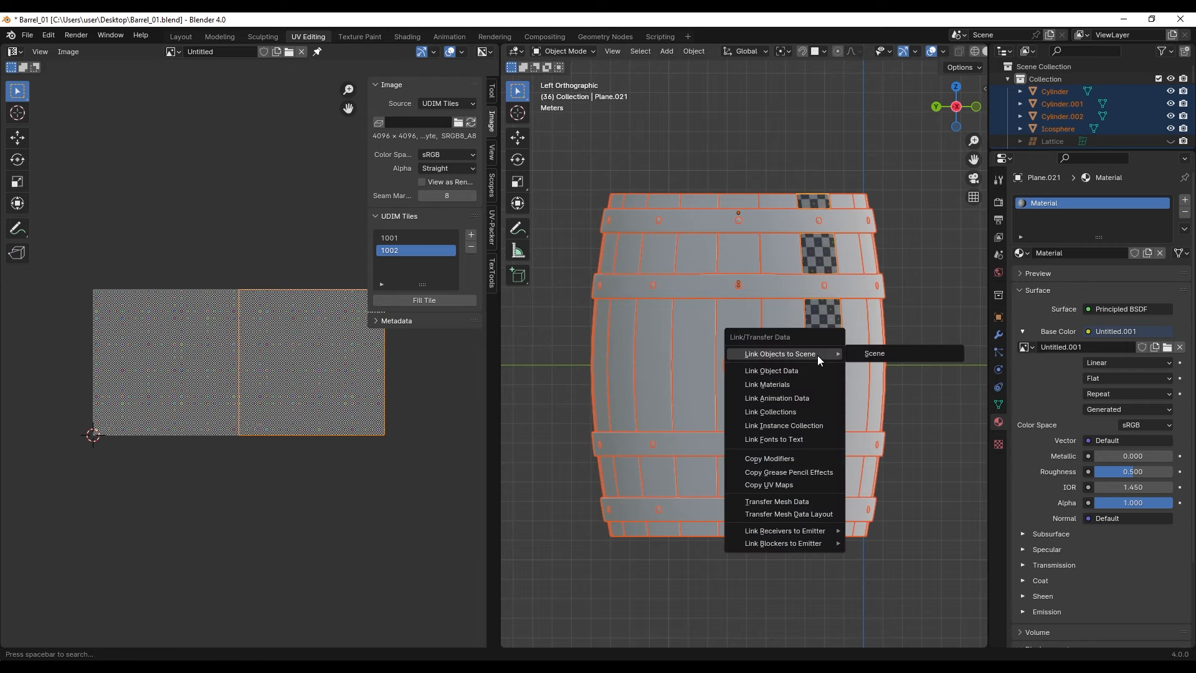
left_click(812, 388)
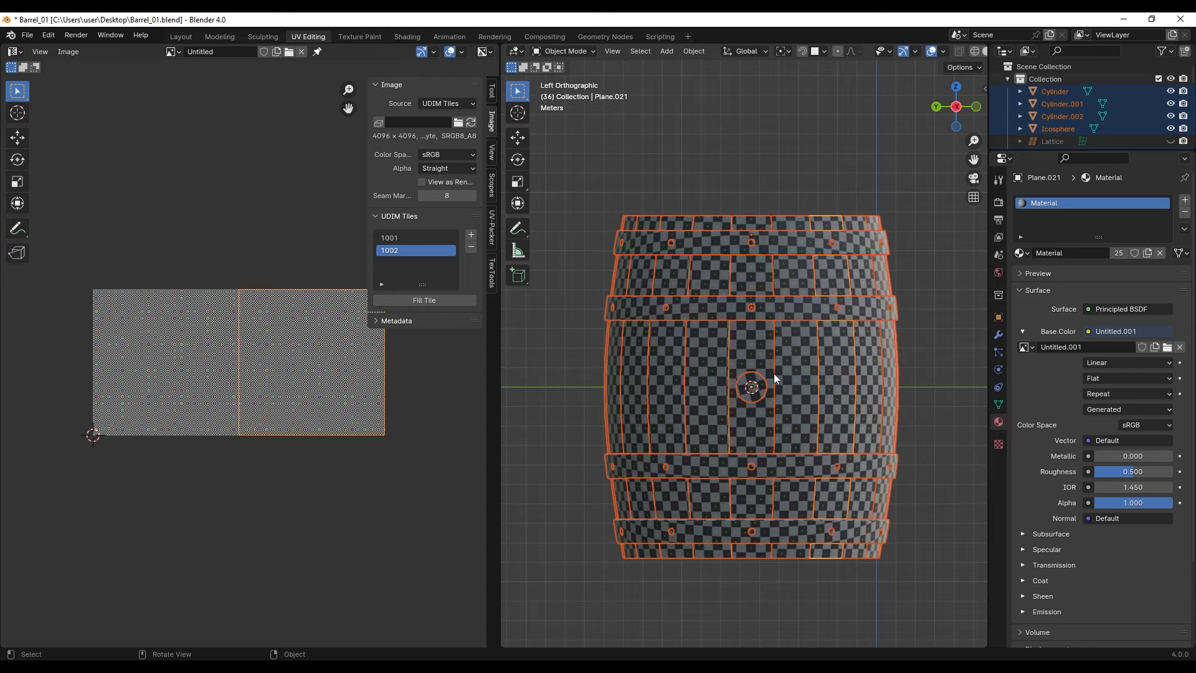
Examine the UV islands of all barrel parts against the UDIM tiles in the UV editor.
key("Tab")
key("a")
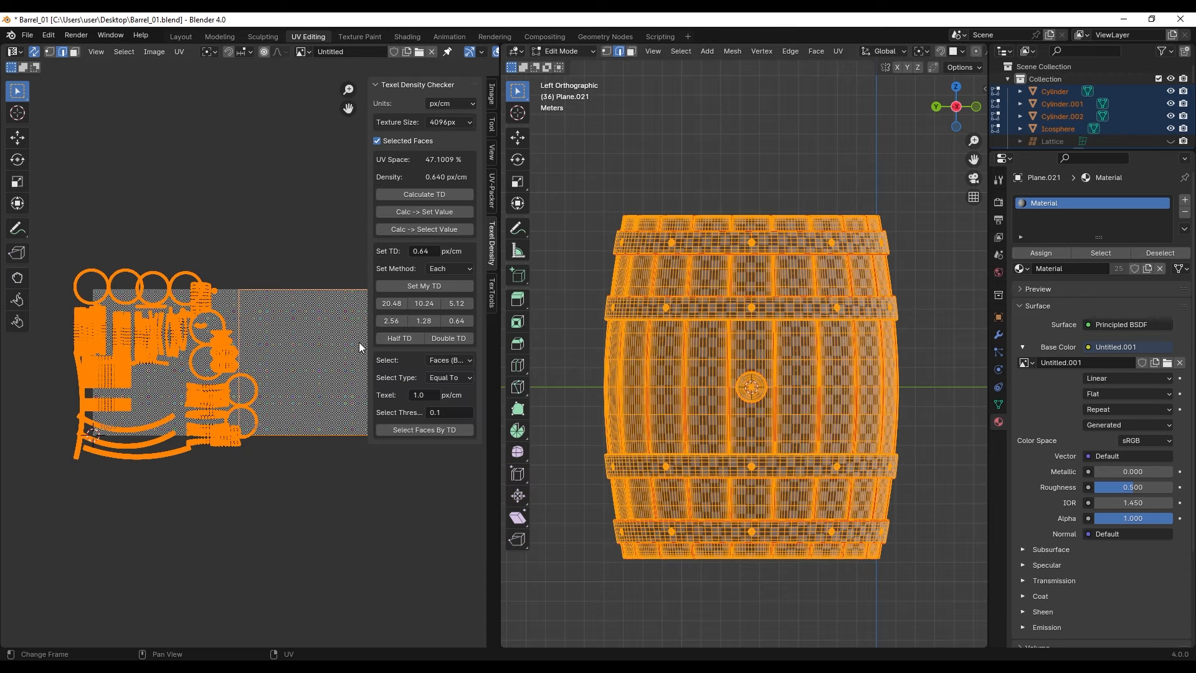
key("n")
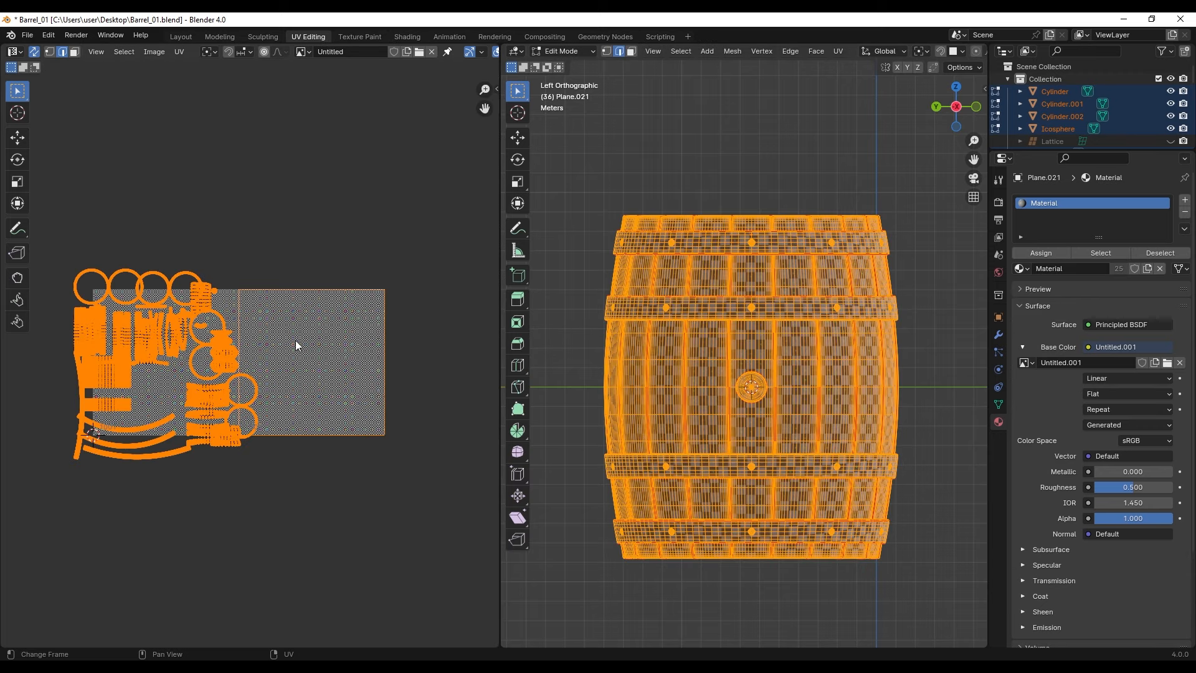
scroll(354, 346, "up", 3)
middle_click_drag(356, 342, 482, 317, "shift")
scroll(236, 324, "up", 3)
scroll(192, 343, "down", 2)
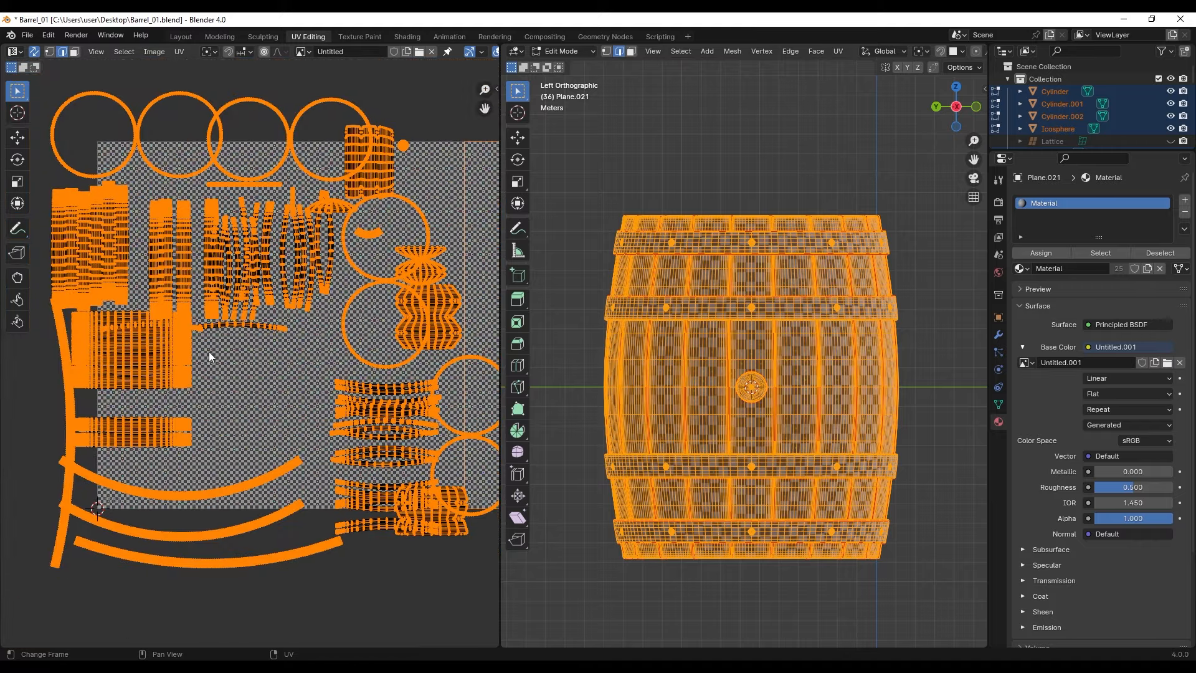
middle_click_drag(210, 353, 180, 100, "ctrl")
middle_click_drag(187, 311, 232, 353, "ctrl")
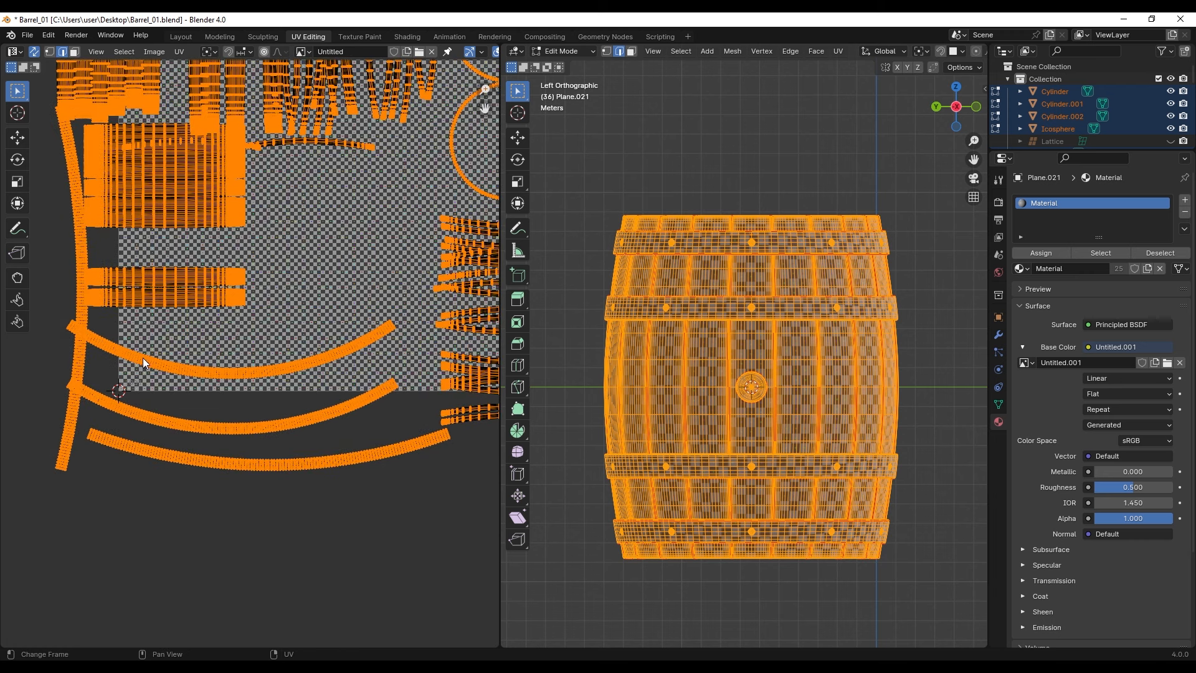
scroll(255, 353, "down", 3)
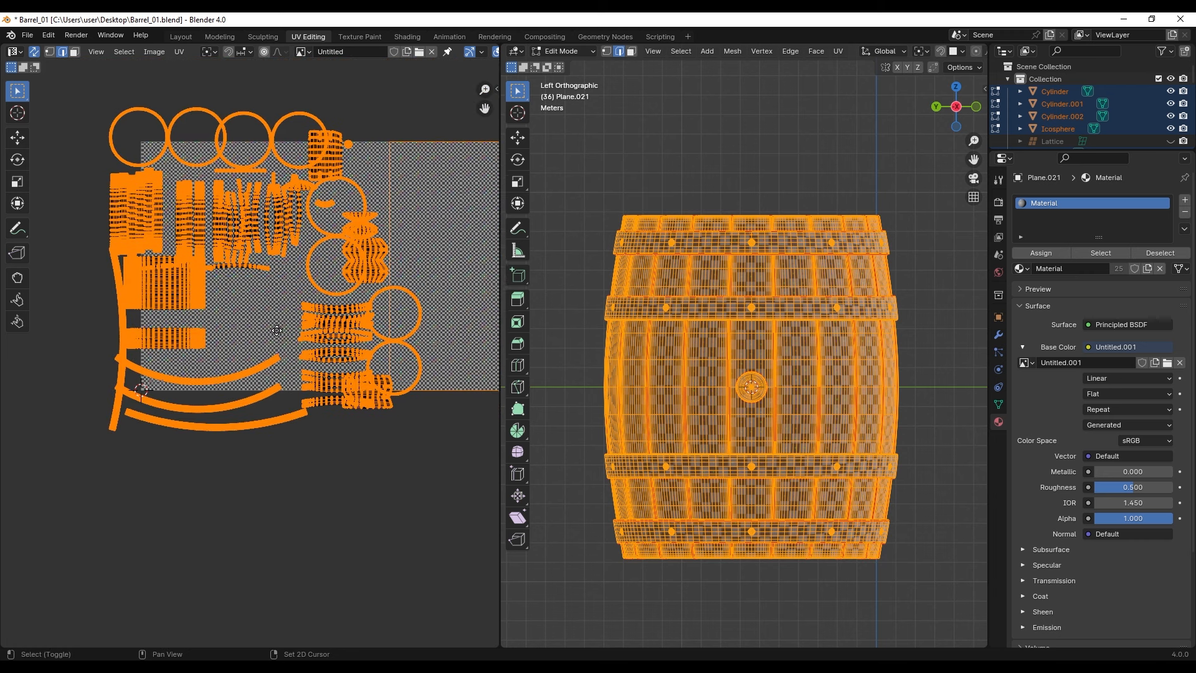
Select only the barrel's side staves and open them together in Edit Mode.
key("Tab")
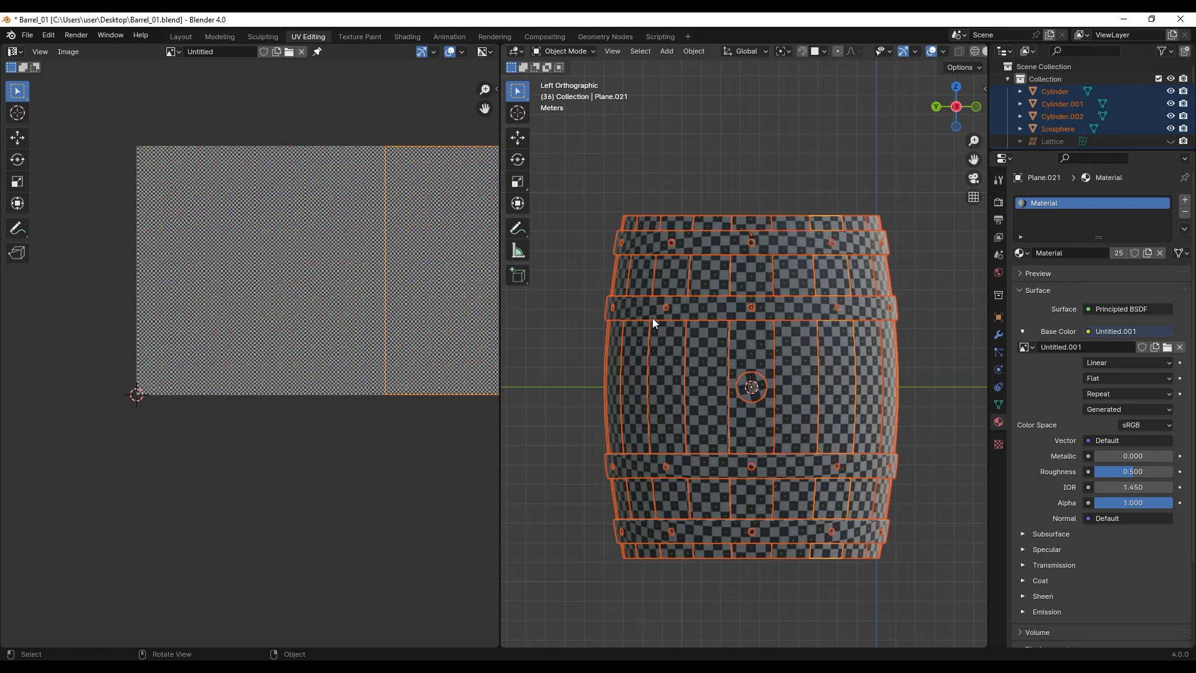
left_click_drag(931, 340, 571, 343)
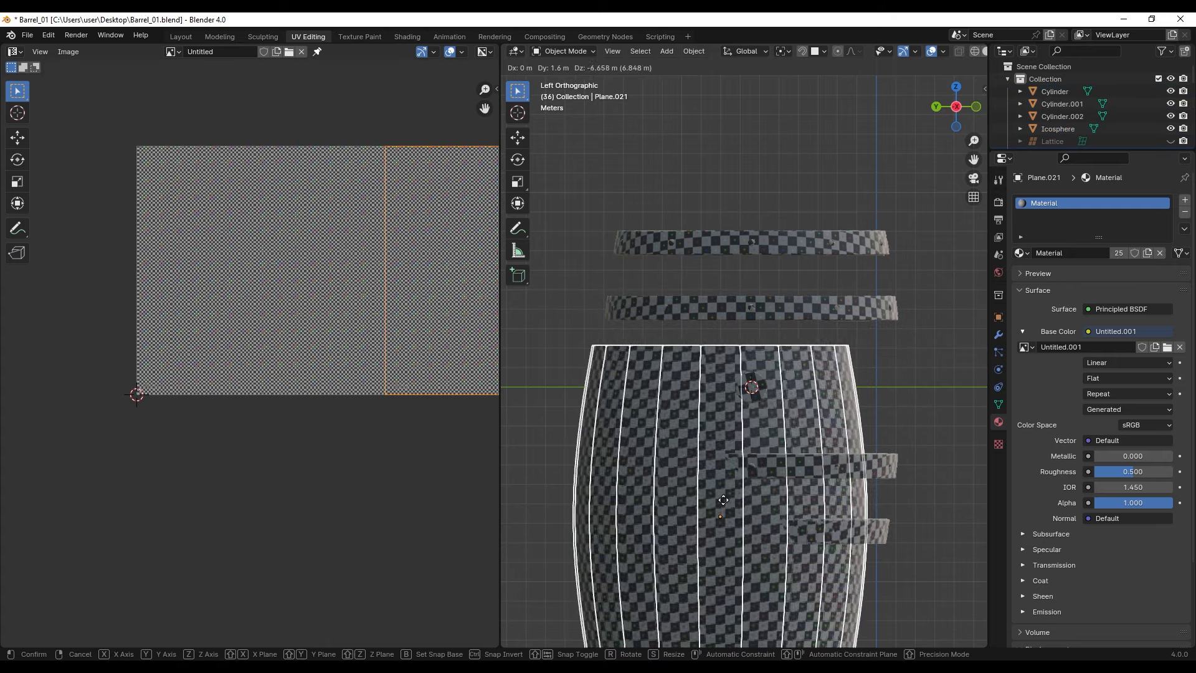
middle_click_drag(736, 383, 765, 408)
key("g")
right_click(767, 417)
key("ctrl+KP_3")
key("Tab")
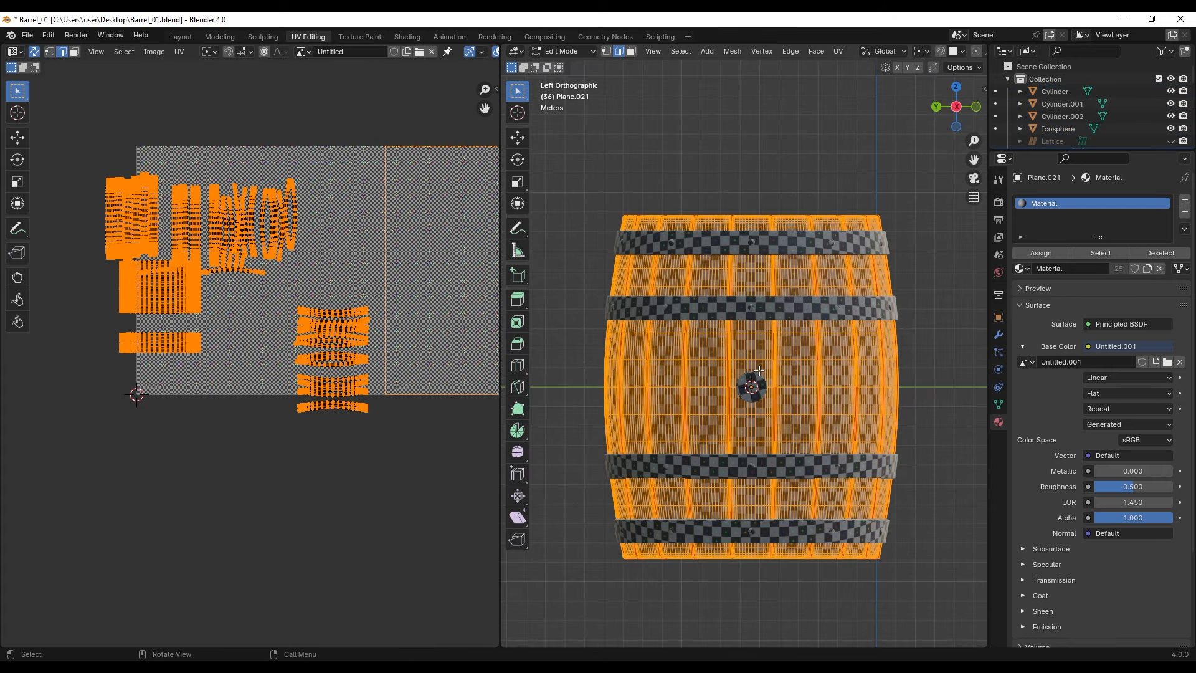
Turn off UV sync selection, keep all stave geometry selected and set the UV selection mode to Island.
scroll(337, 361, "up", 3)
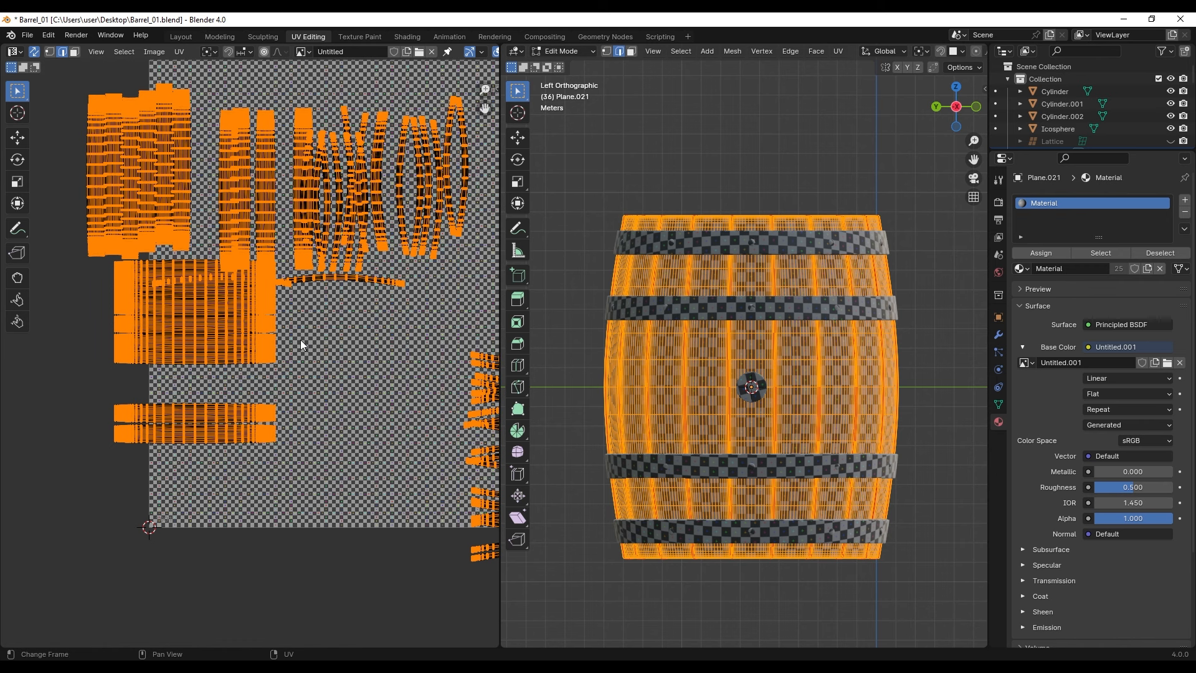
left_click(35, 53)
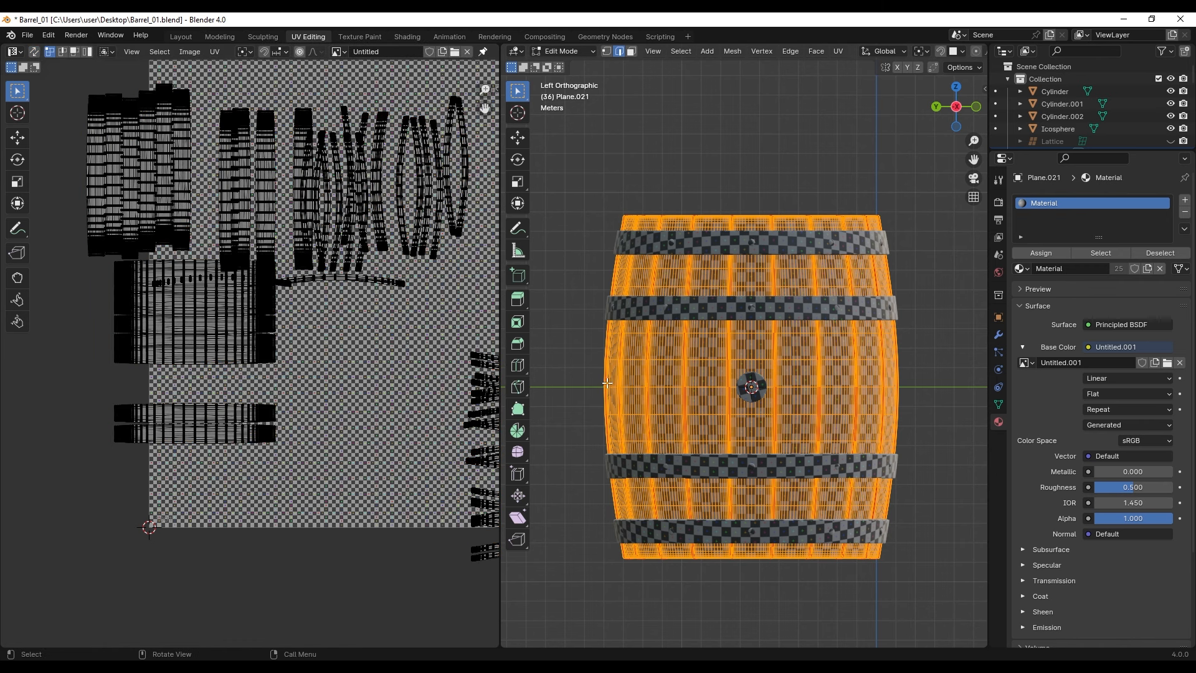
left_click(626, 369)
key("a")
scroll(278, 347, "down", 2)
scroll(311, 361, "up", 2)
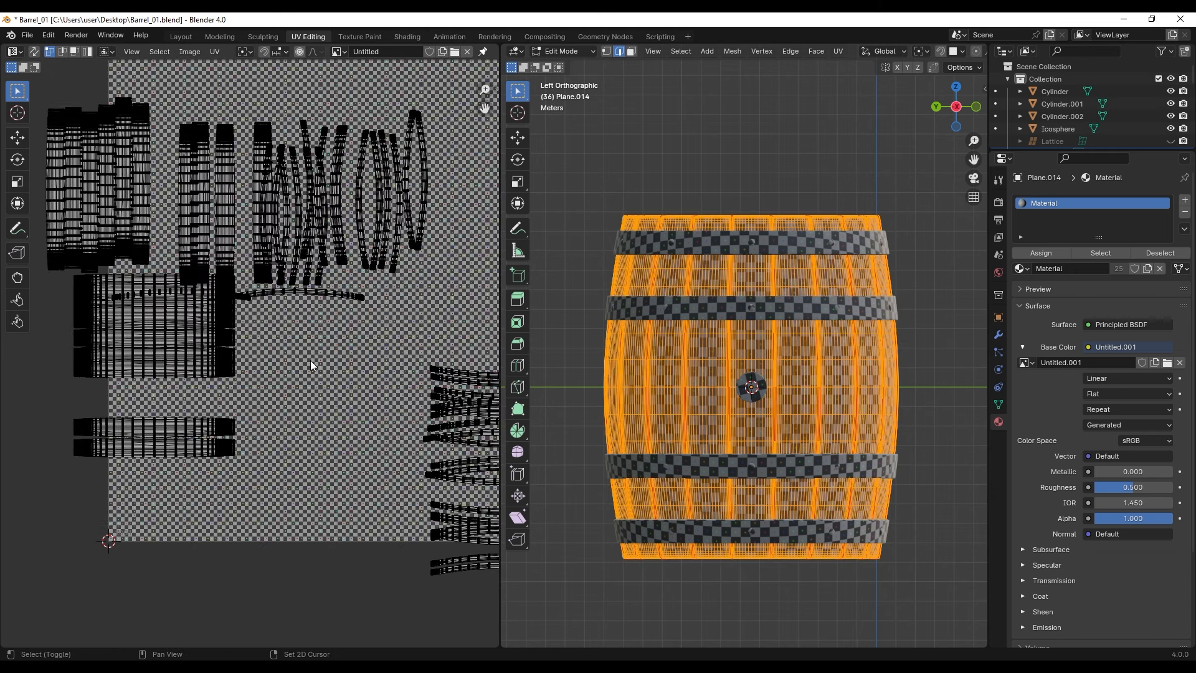
middle_click_drag(310, 360, 285, 362, "shift")
scroll(251, 241, "down", 1)
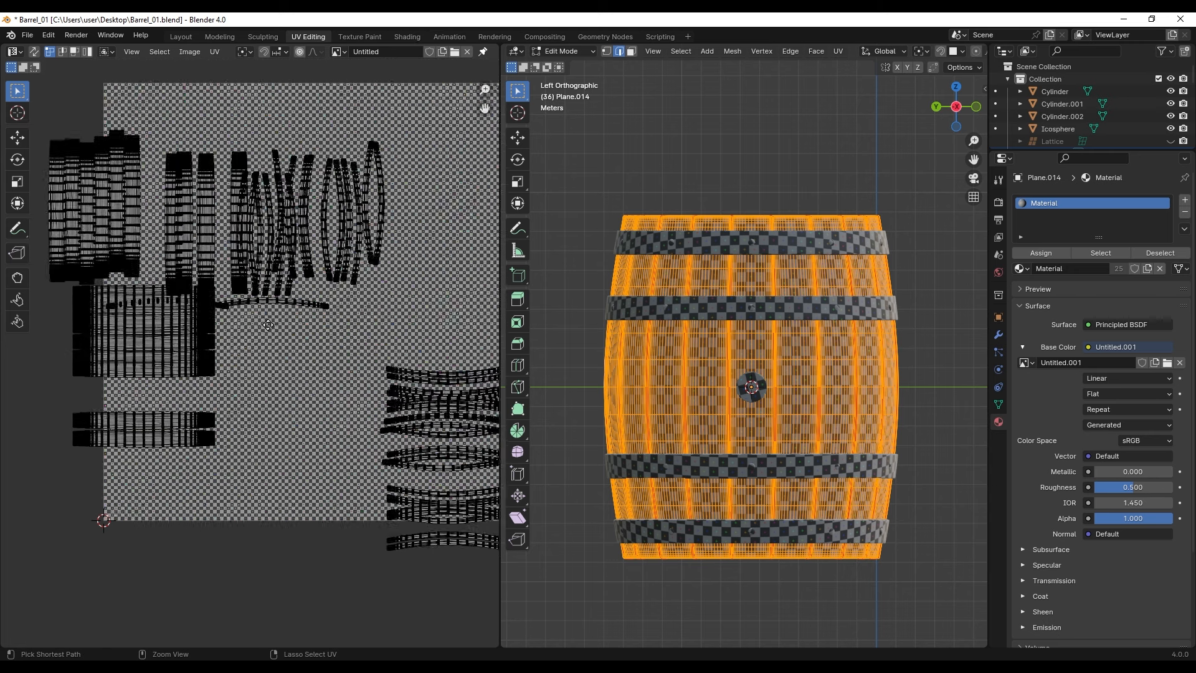
left_click(87, 52)
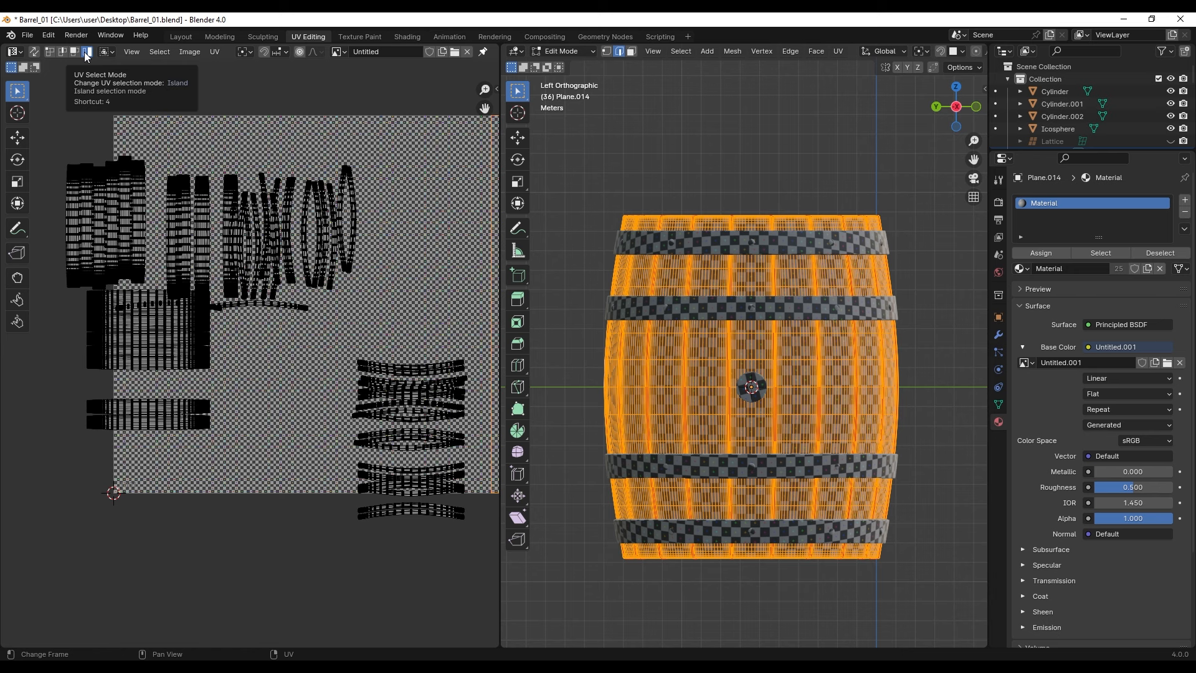
Select all horizontally lying stave UV islands and rotate them by -90 degrees so they run vertically.
left_click(243, 365)
left_click_drag(338, 340, 436, 527)
scroll(200, 322, "up", 3)
middle_click_drag(212, 324, 241, 359, "shift")
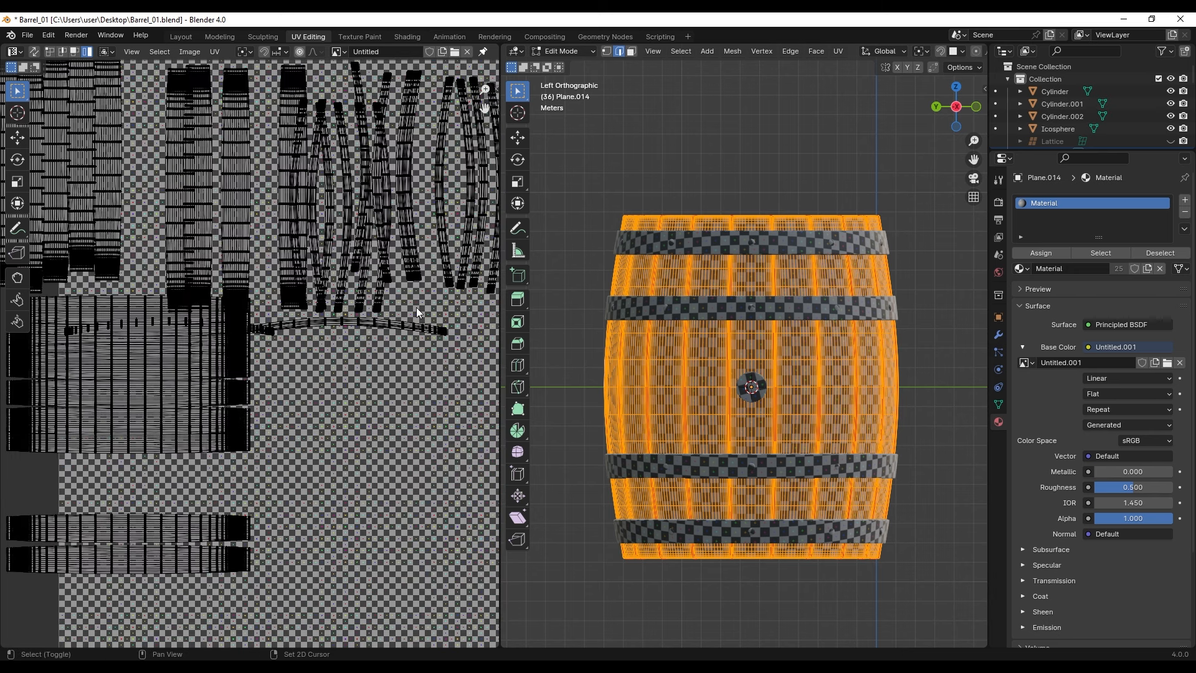
left_click_drag(416, 308, 336, 358, "shift")
middle_click_drag(238, 402, 291, 387)
left_click_drag(191, 261, 177, 586, "shift")
scroll(317, 425, "down", 3)
middle_click_drag(319, 422, 253, 401)
type("r")
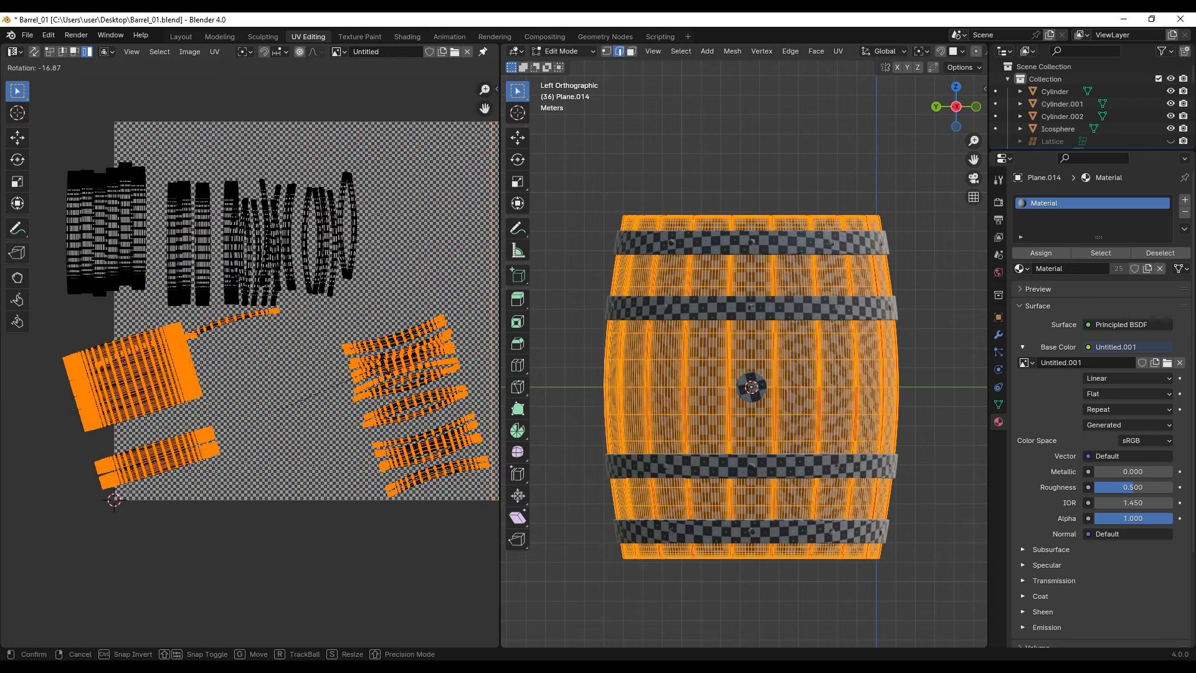
type("90")
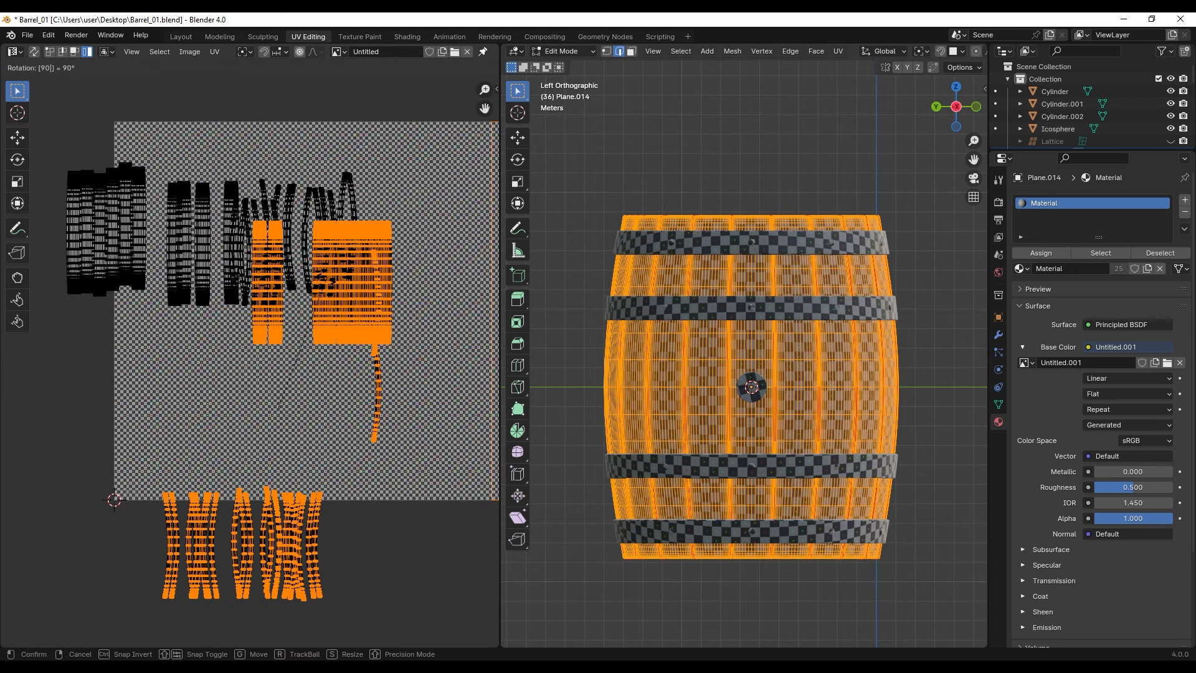
key("minus")
key("Return")
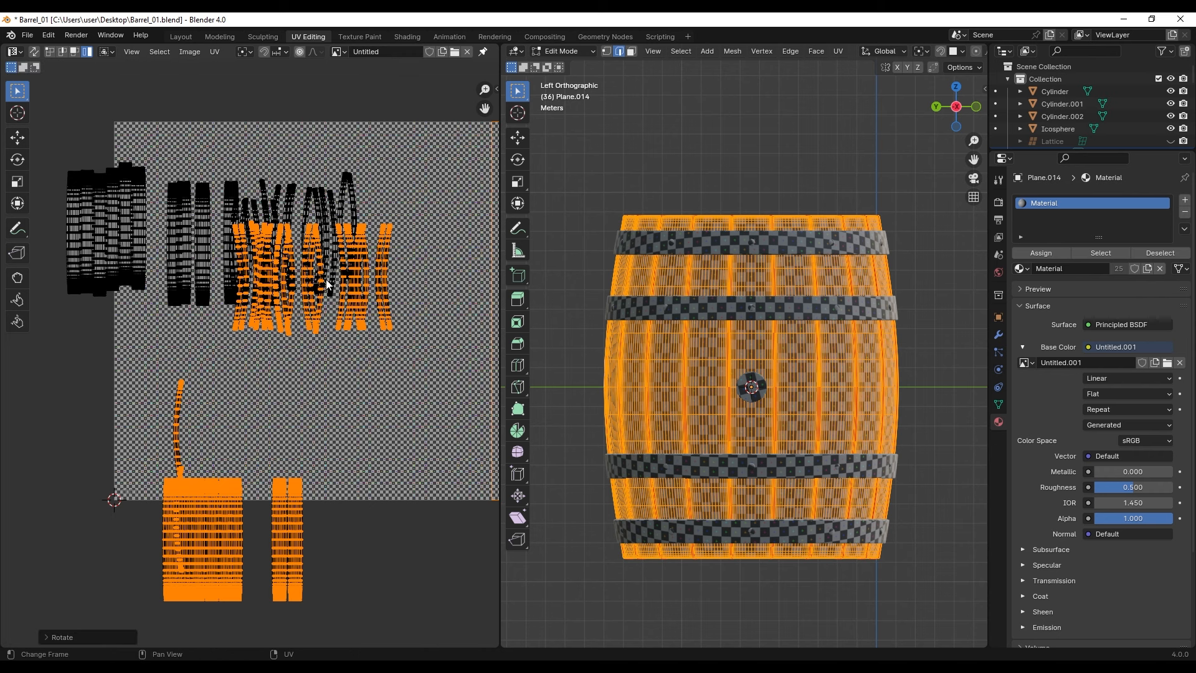
Pack all selected stave UV islands with UV-Packer, limited to the selection, with Rescale UV-Charts and Pre-Rotate off and rotation 0.
scroll(206, 377, "down", 2)
left_click_drag(92, 201, 335, 562)
middle_click_drag(256, 346, 201, 337)
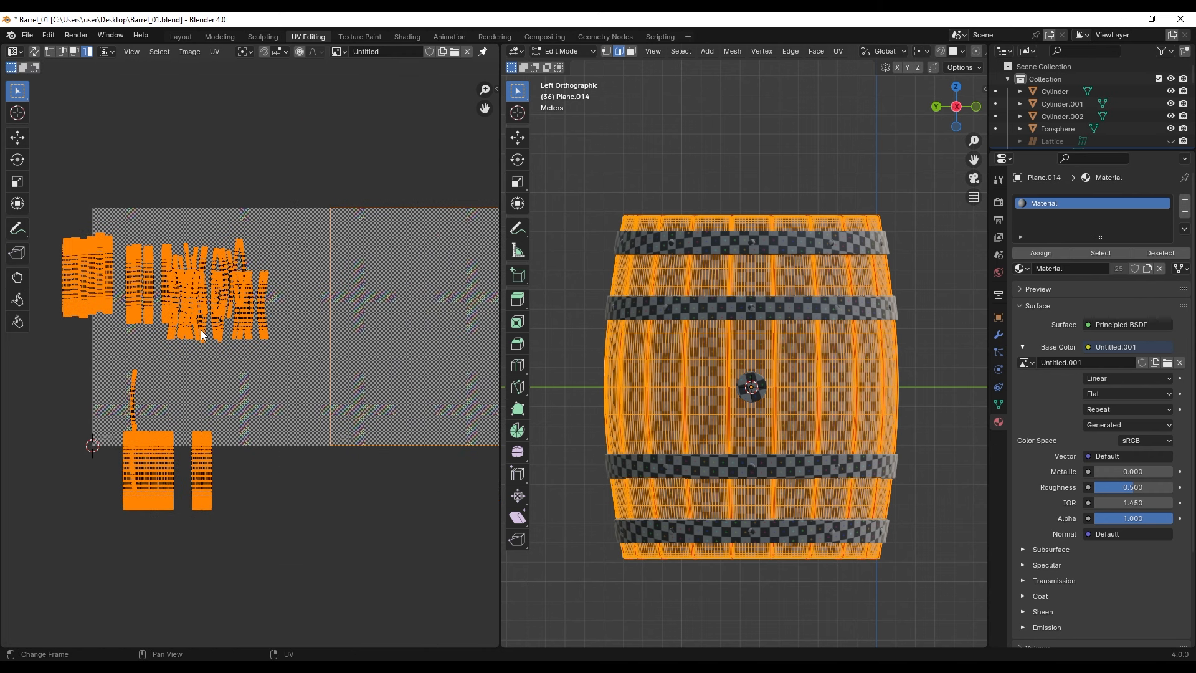
key("n")
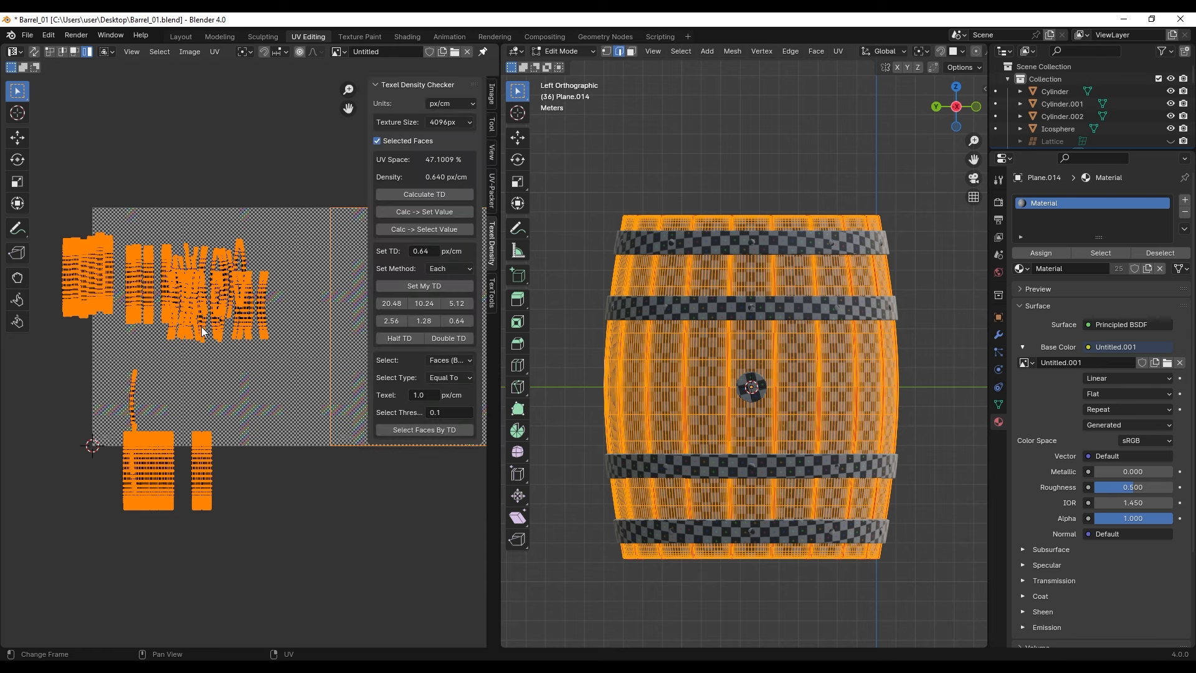
left_click(492, 198)
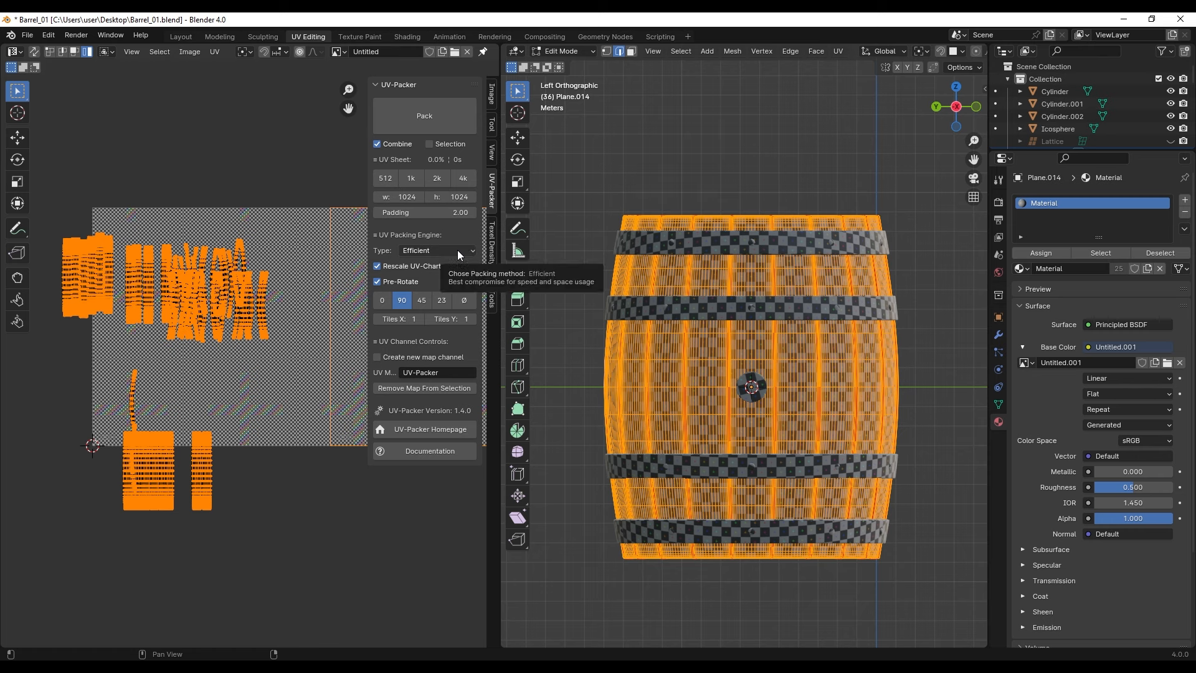
left_click(392, 268)
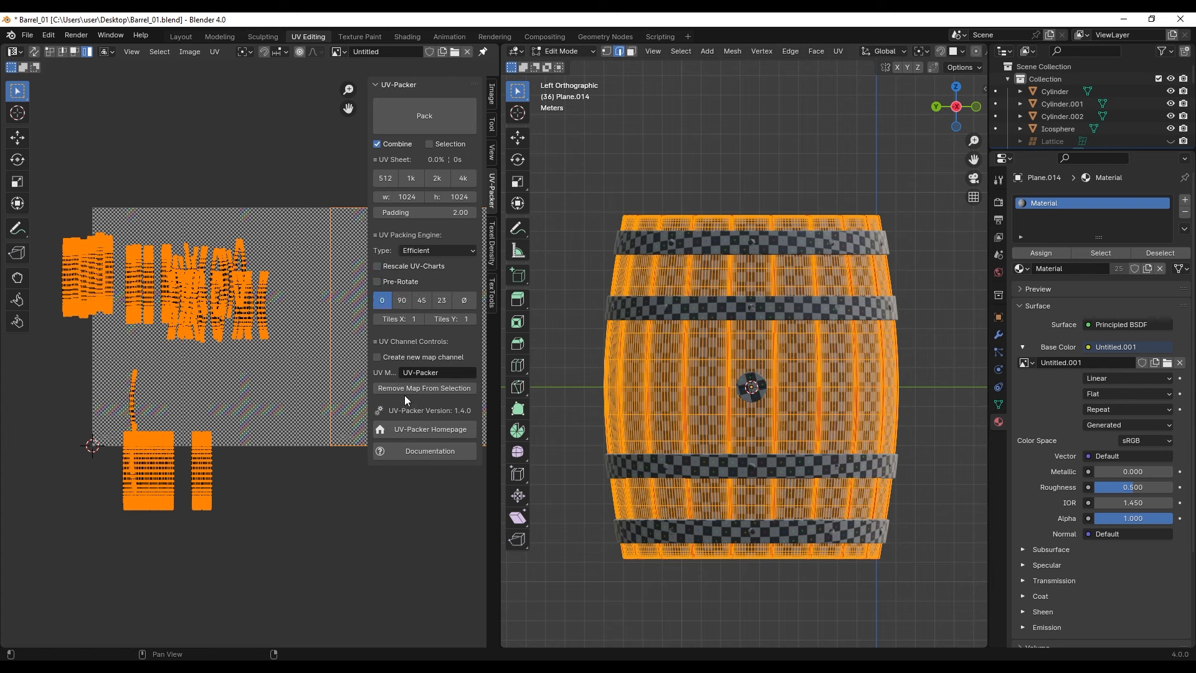
left_click(430, 144)
left_click(430, 130)
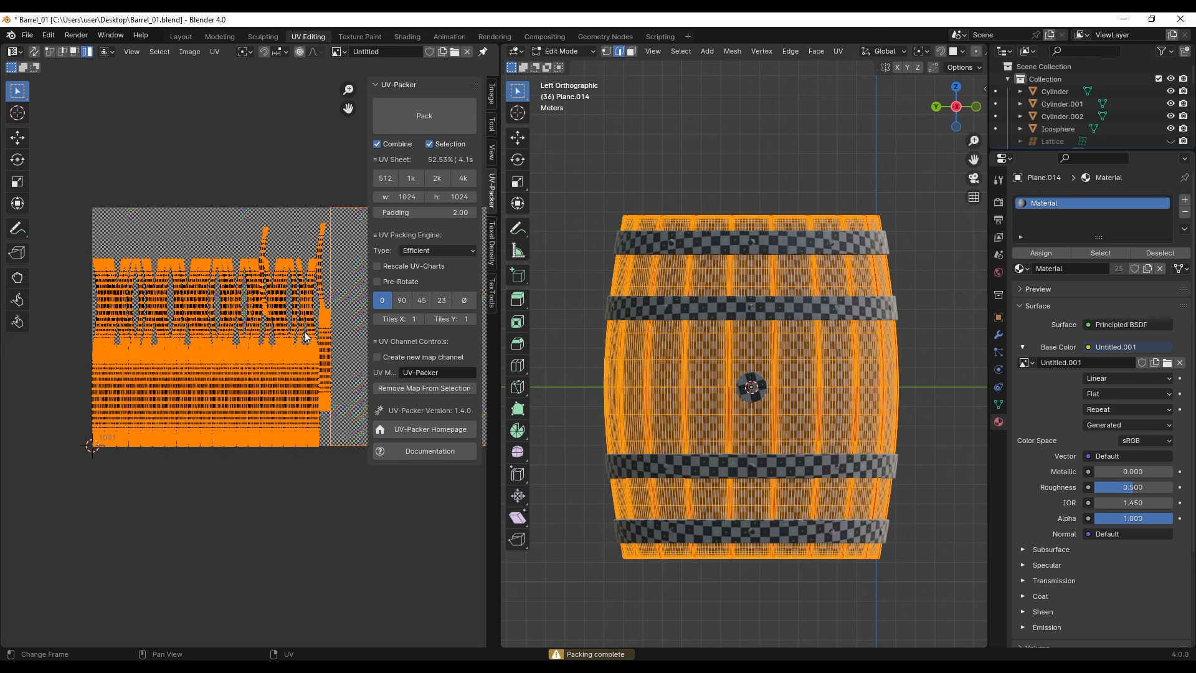
scroll(305, 336, "down", 2)
middle_click_drag(306, 336, 214, 299)
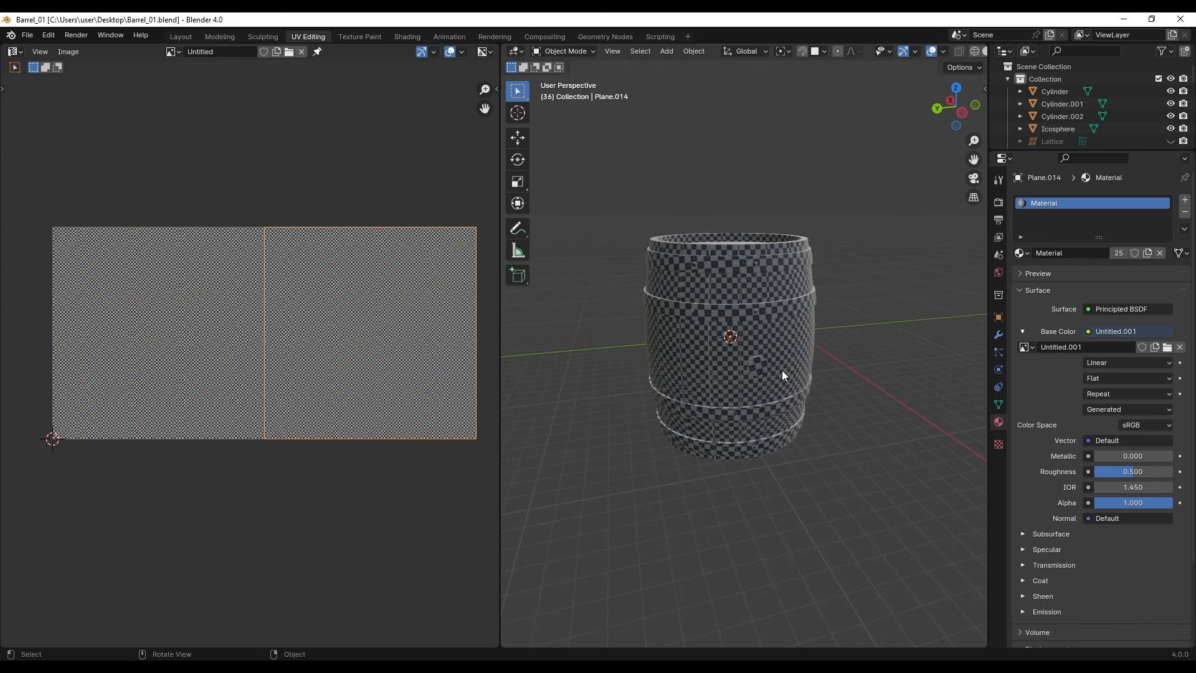
Select the barrel's top and bottom lid object and open its UV islands for editing.
left_click(762, 440)
mouse_move(762, 442)
middle_mouse_down()
mouse_move(758, 433)
mouse_move(772, 446)
middle_mouse_up()
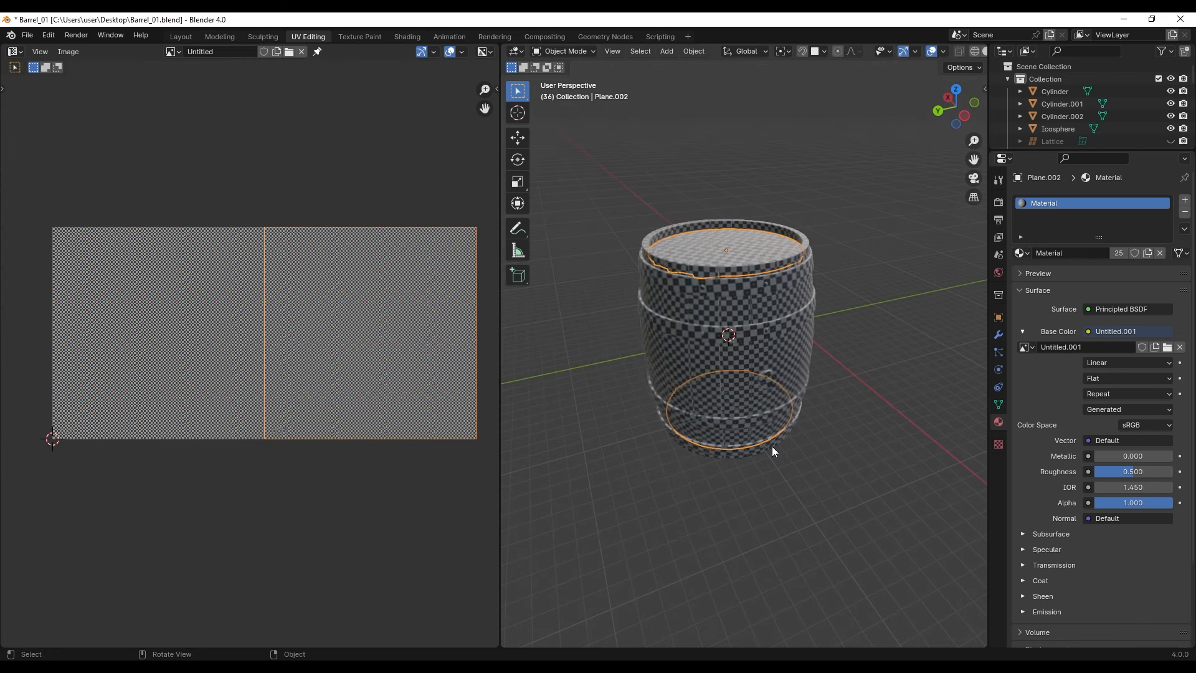
key("Tab")
scroll(323, 329, "up", 2)
middle_click_drag(266, 338, 285, 338, "shift")
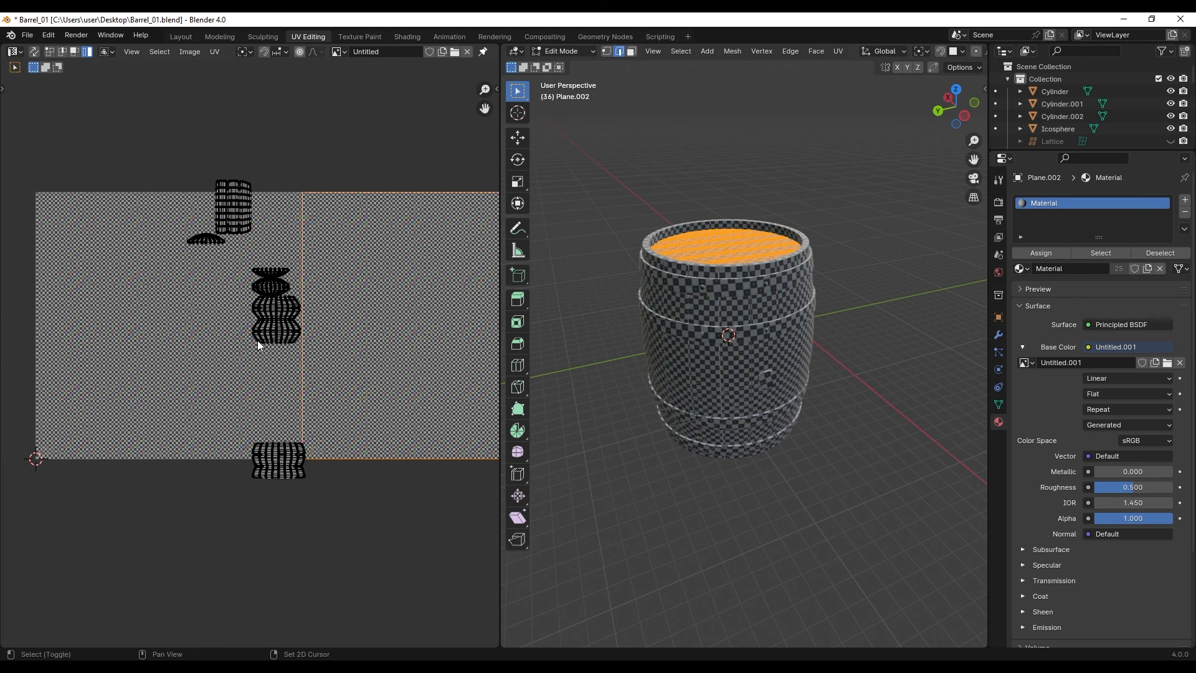
Select all horizontally lying lid UV islands and rotate them by -90 degrees so they run vertically.
left_click_drag(234, 258, 338, 519)
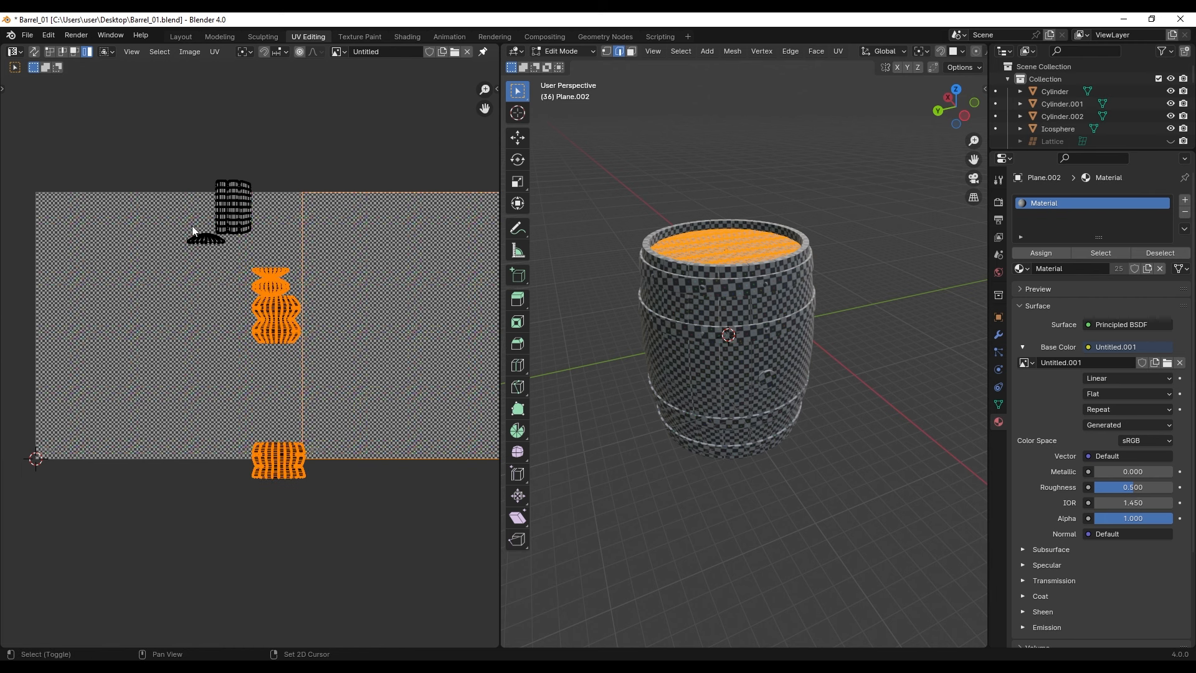
key("r")
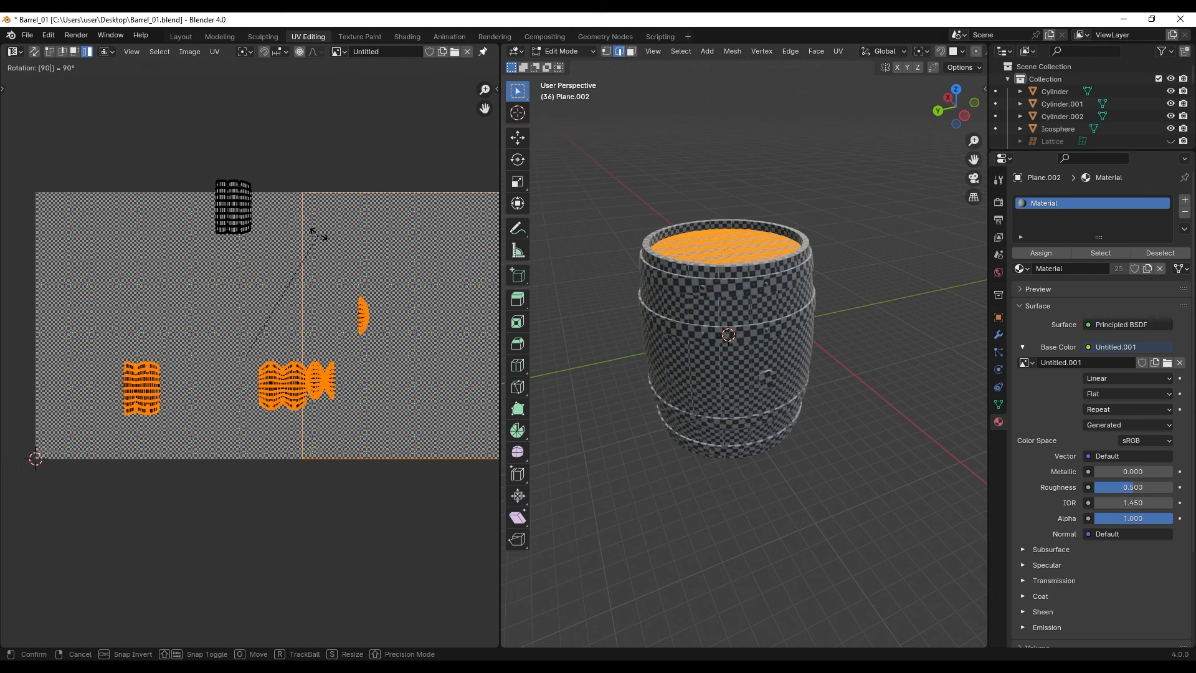
left_click(323, 231)
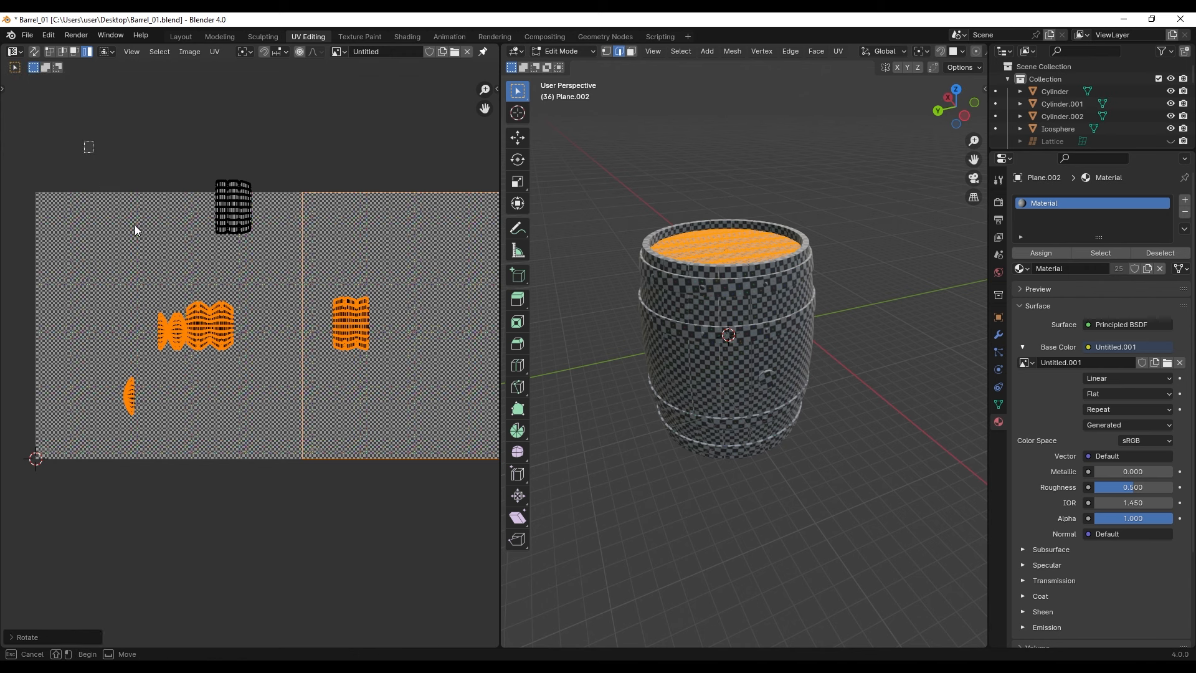
Select all lid UV islands, move them together over to the second UDIM tile, and deselect them.
key("a")
scroll(274, 369, "down", 1)
key("g")
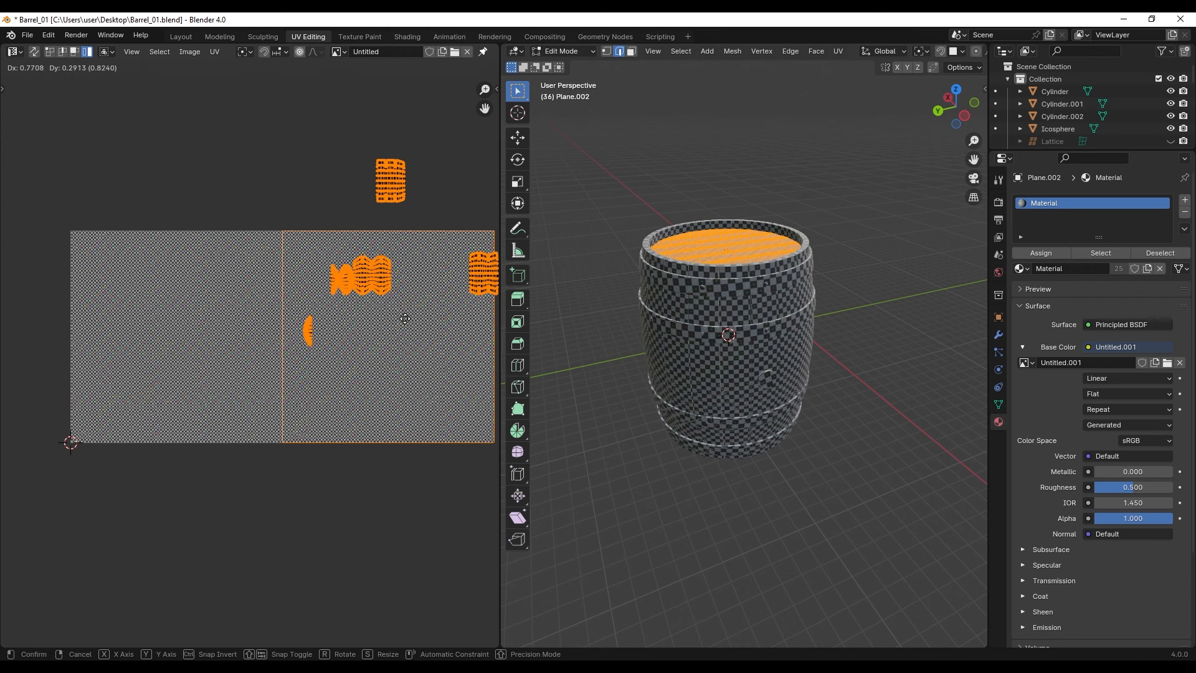
left_click(403, 359)
left_click(298, 300)
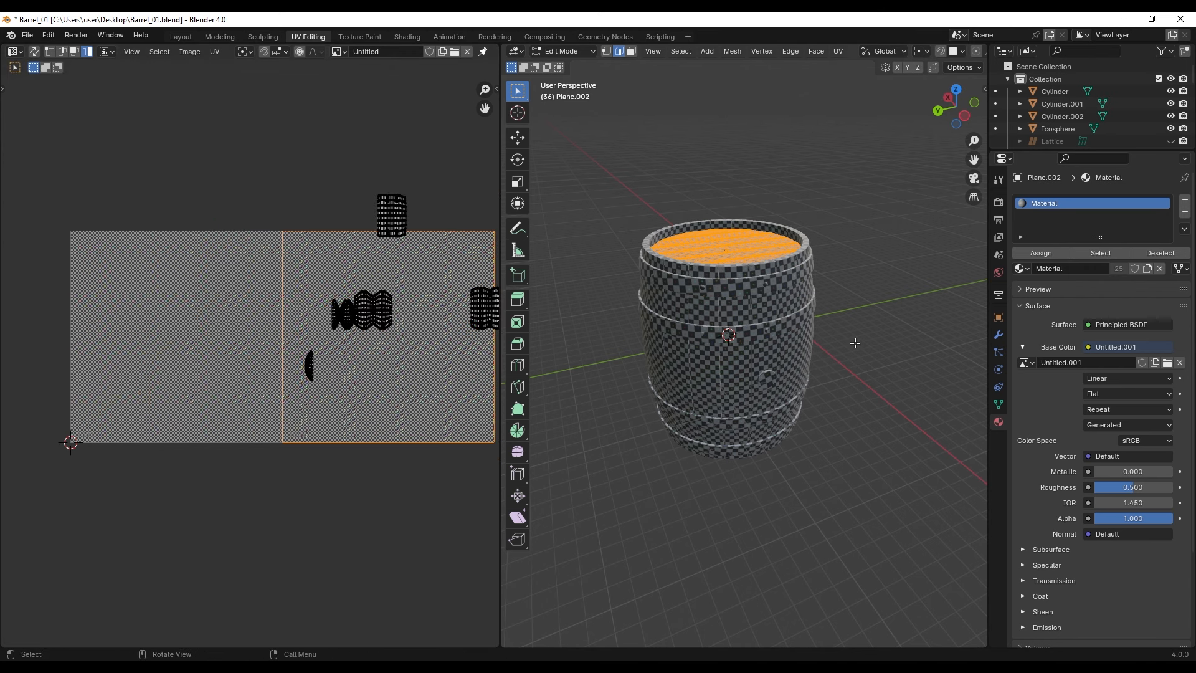
Leave the lids and open both metal hoop objects, Cylinder and Cylinder.001, together for UV editing.
key("Tab")
left_click(785, 323)
left_click(776, 282, "shift")
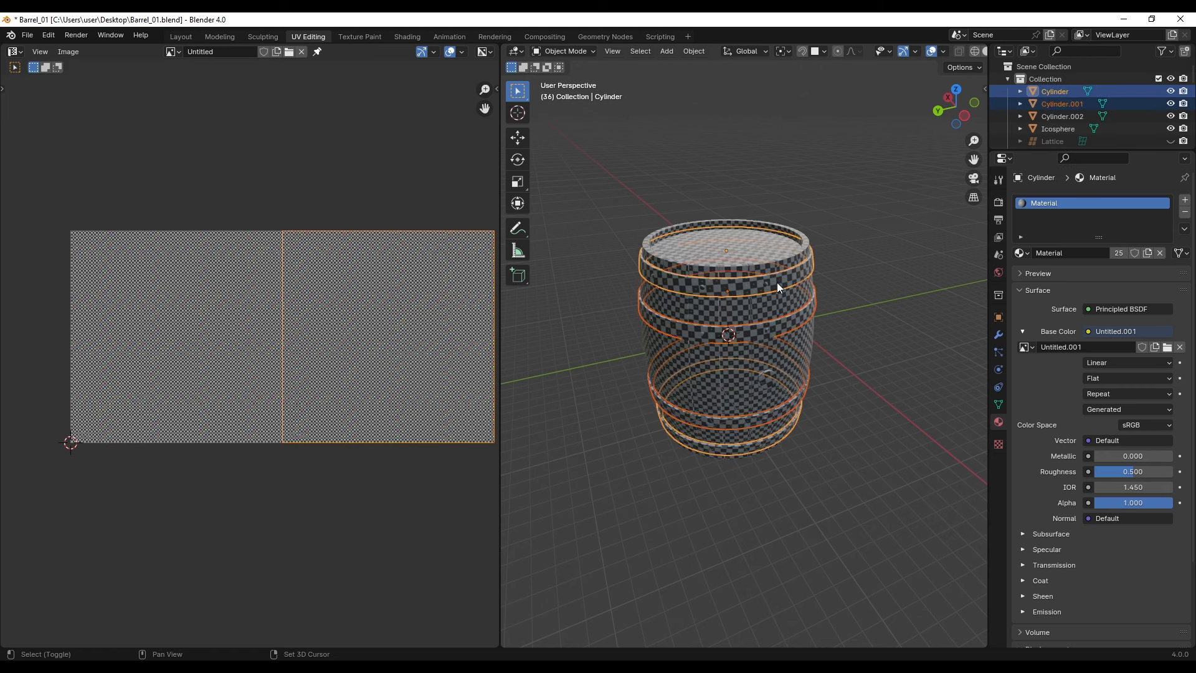
key("Tab")
Select the three horizontally lying curved hoop UV strips and rotate them so they run vertically.
scroll(256, 327, "up", 2)
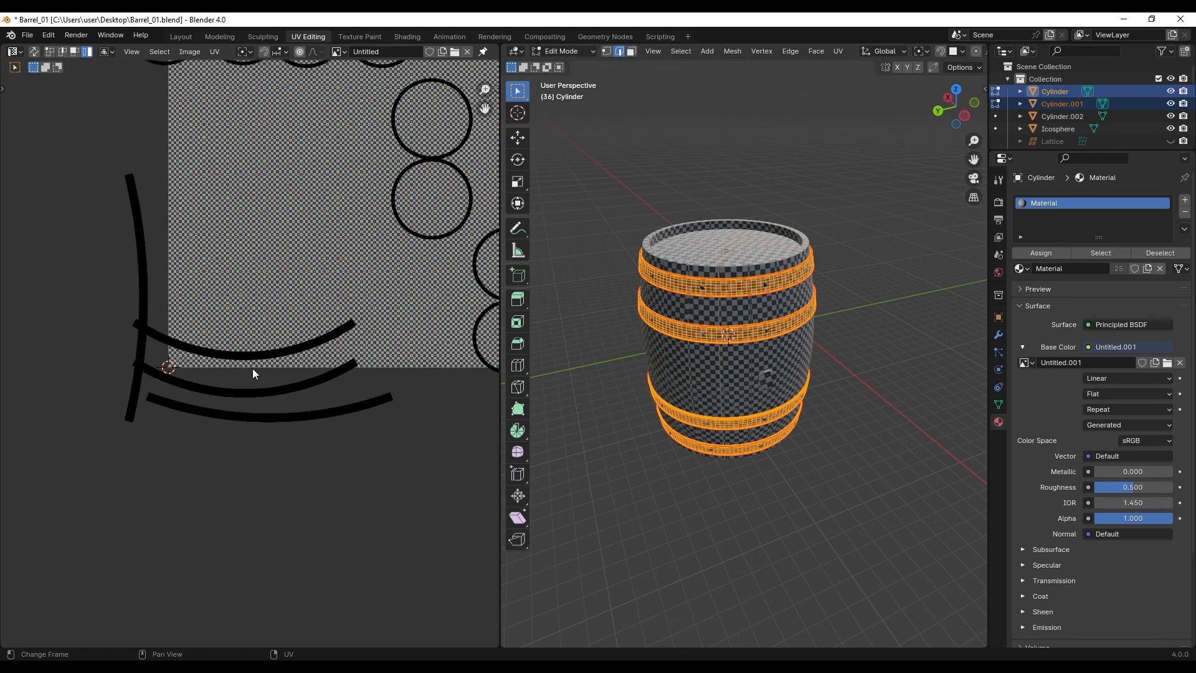
key("a")
key("r")
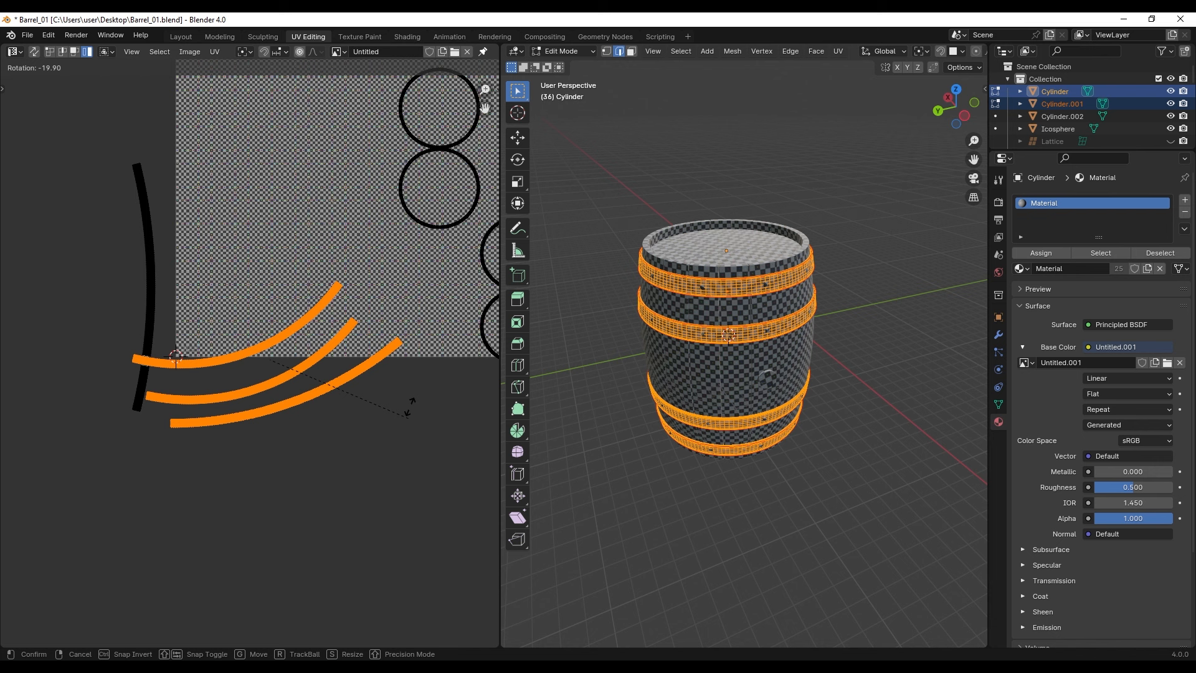
left_click(421, 372)
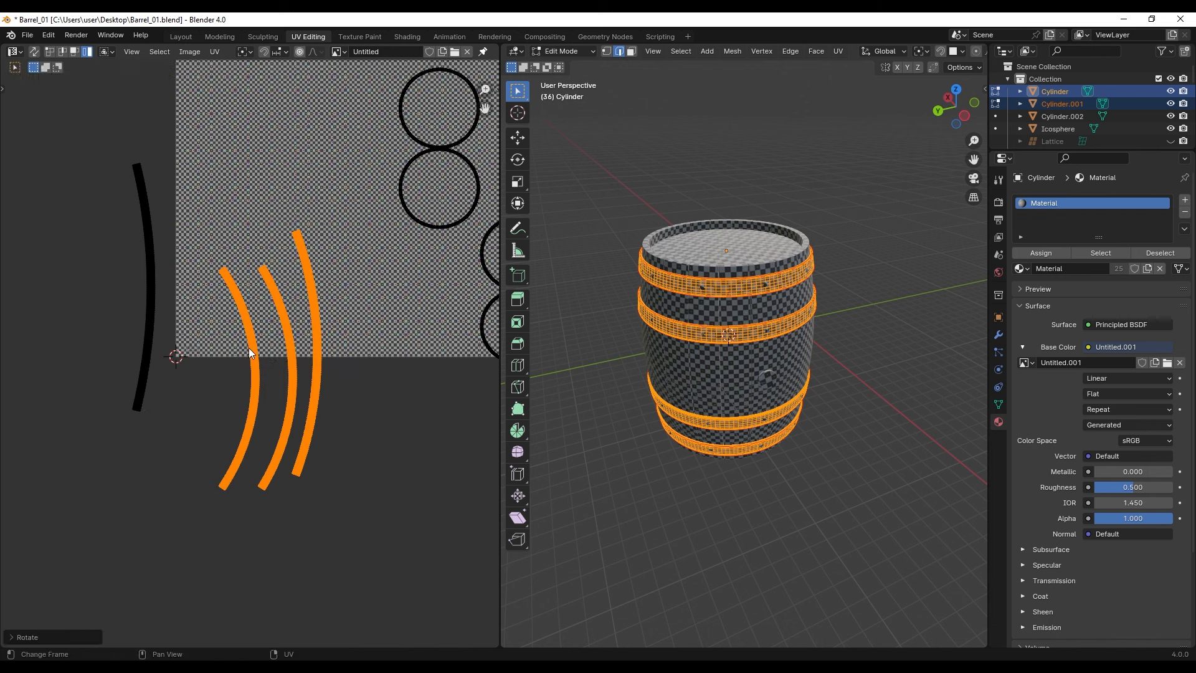
In UV edge selection mode, align the upper and lower edges of a middle quad on the first rotated hoop strip horizontally.
scroll(250, 373, "up", 4)
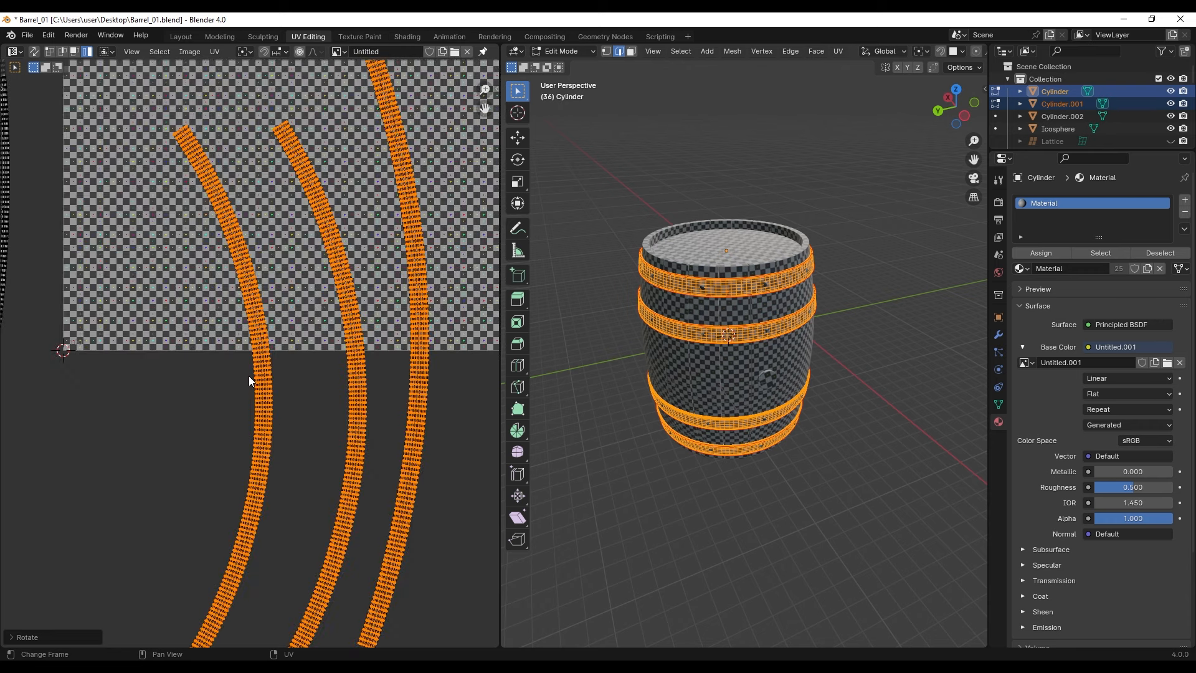
scroll(230, 453, "up", 6)
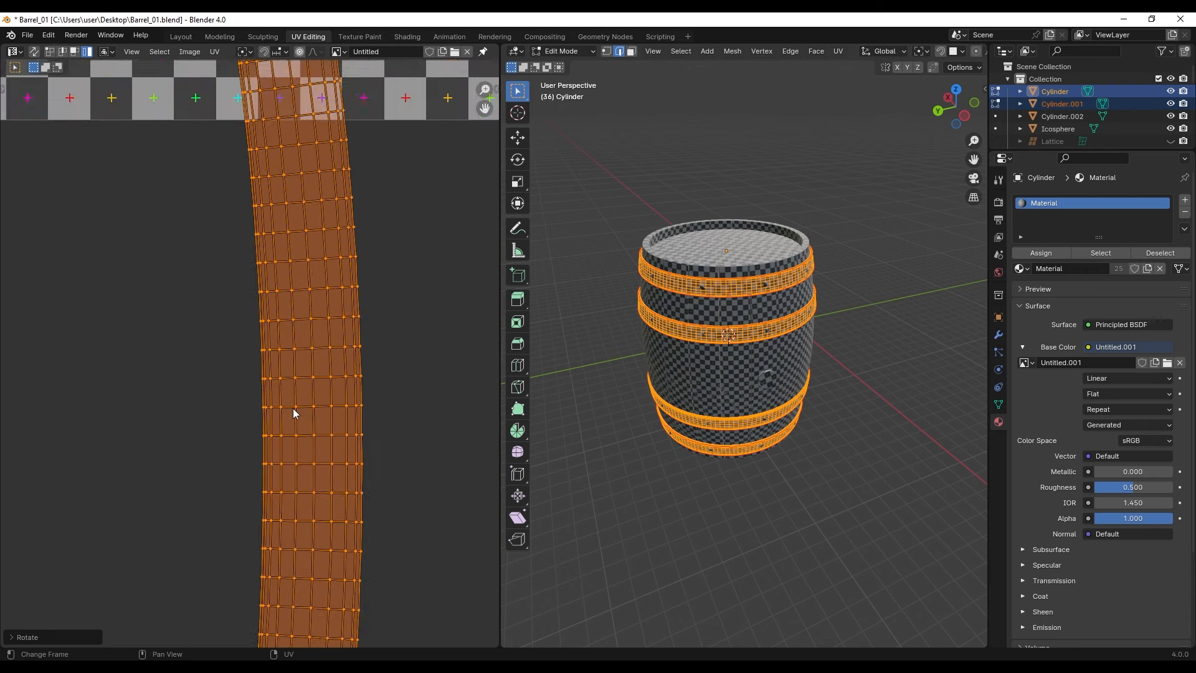
scroll(278, 398, "up", 4)
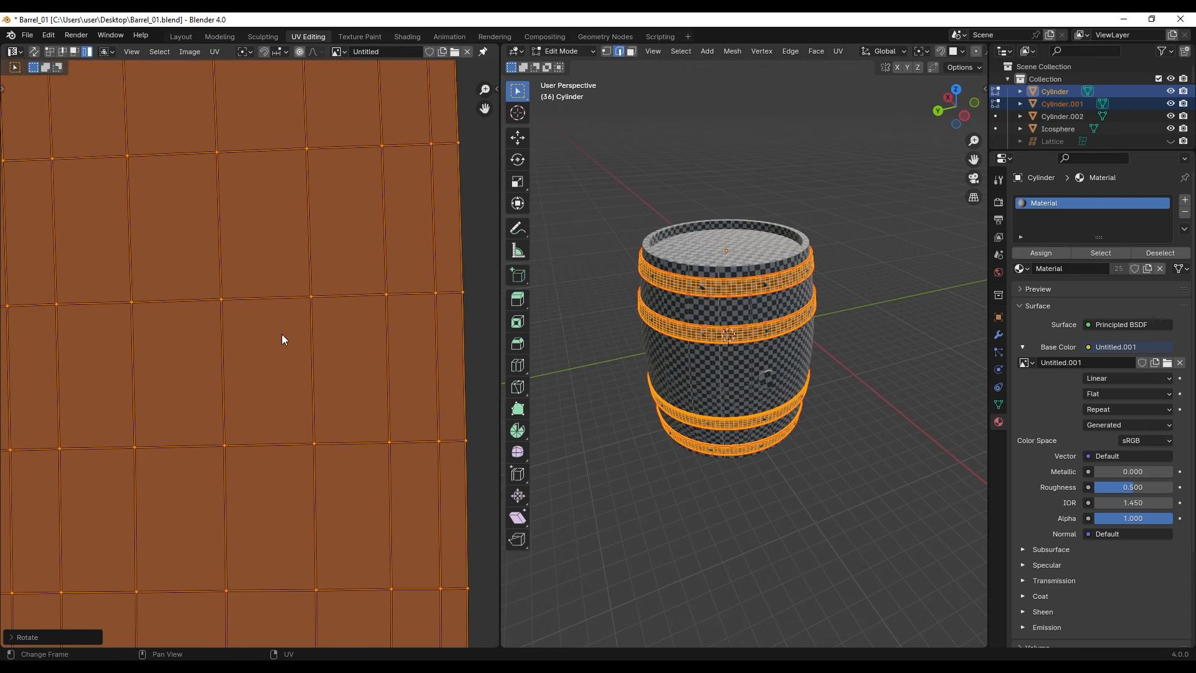
key("2")
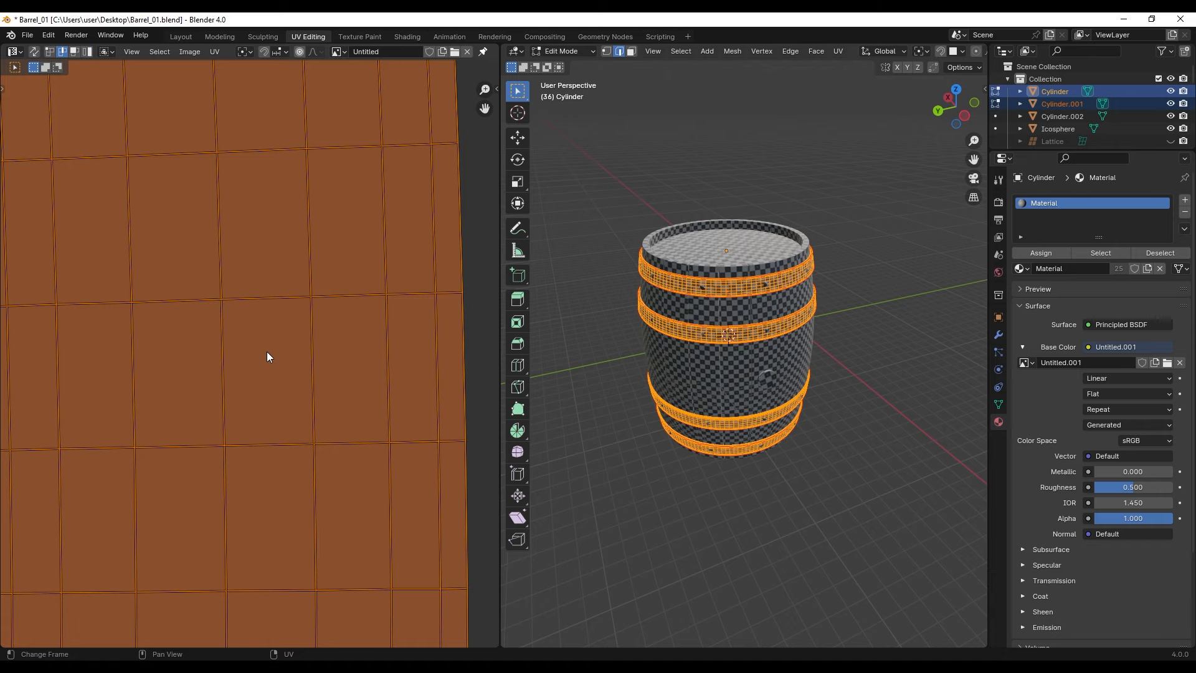
left_click(253, 281)
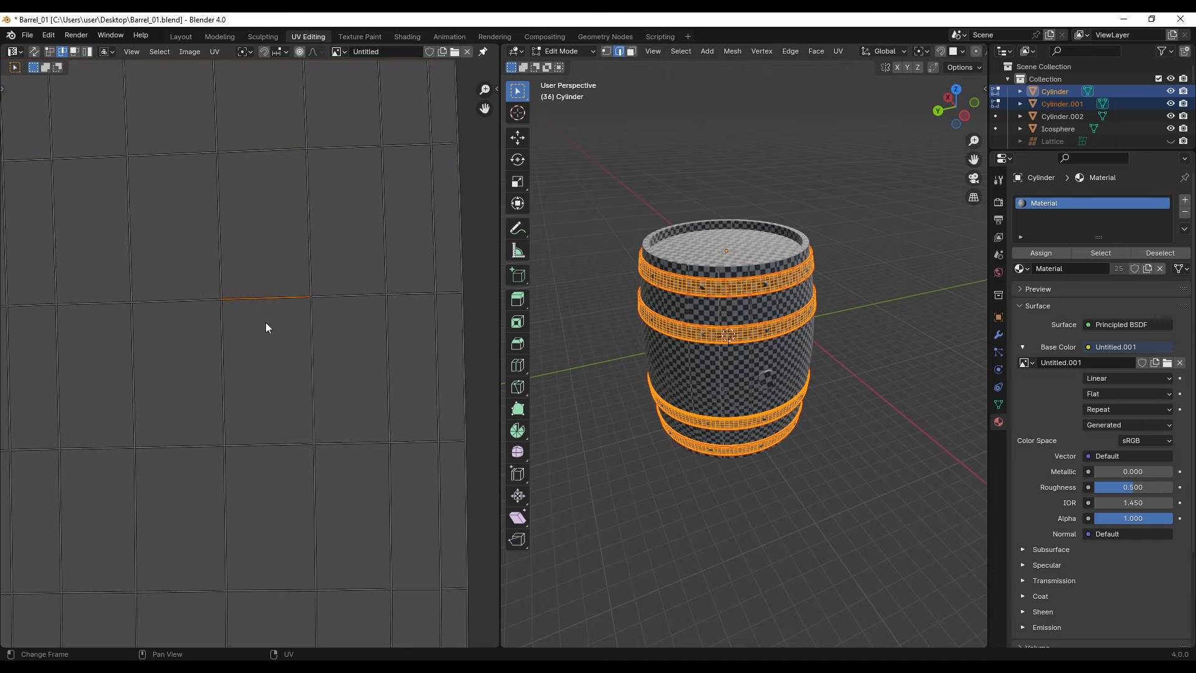
right_click(270, 297)
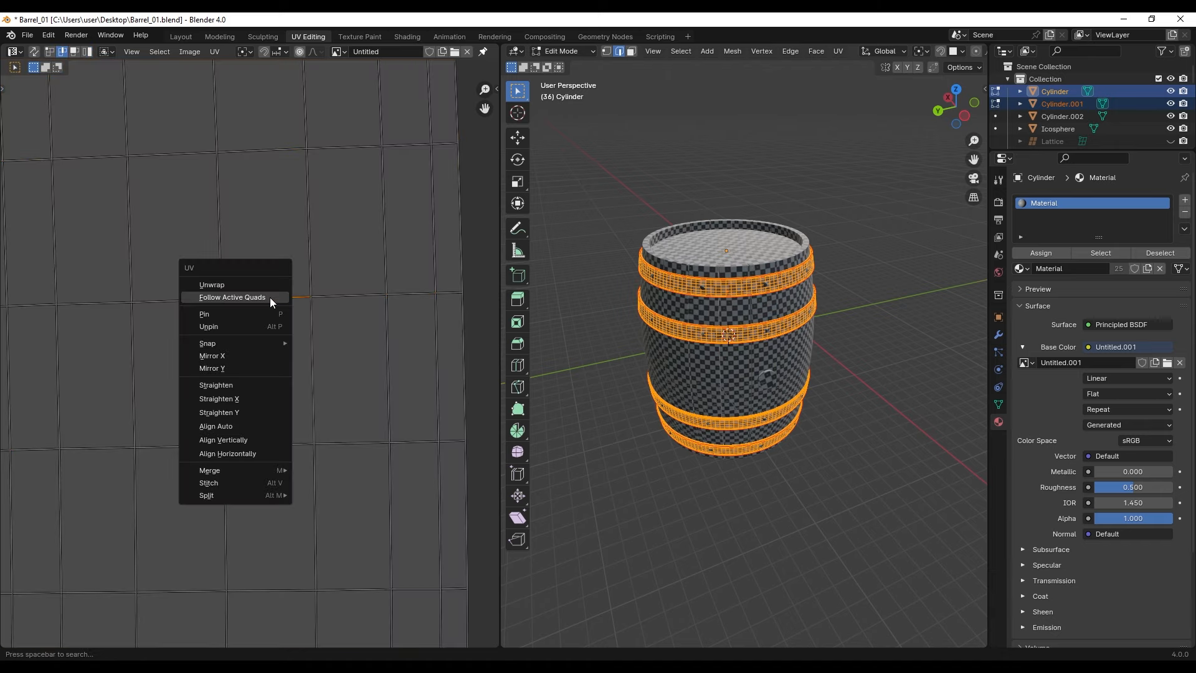
left_click(243, 455)
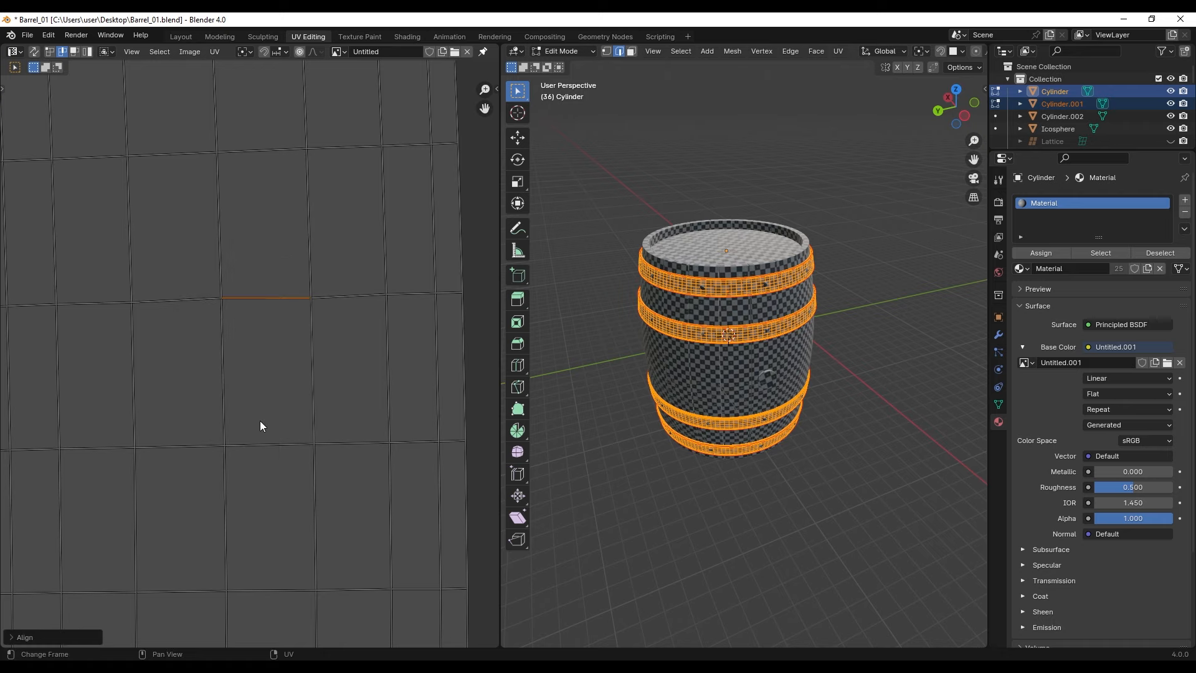
left_click(267, 443)
right_click(267, 444)
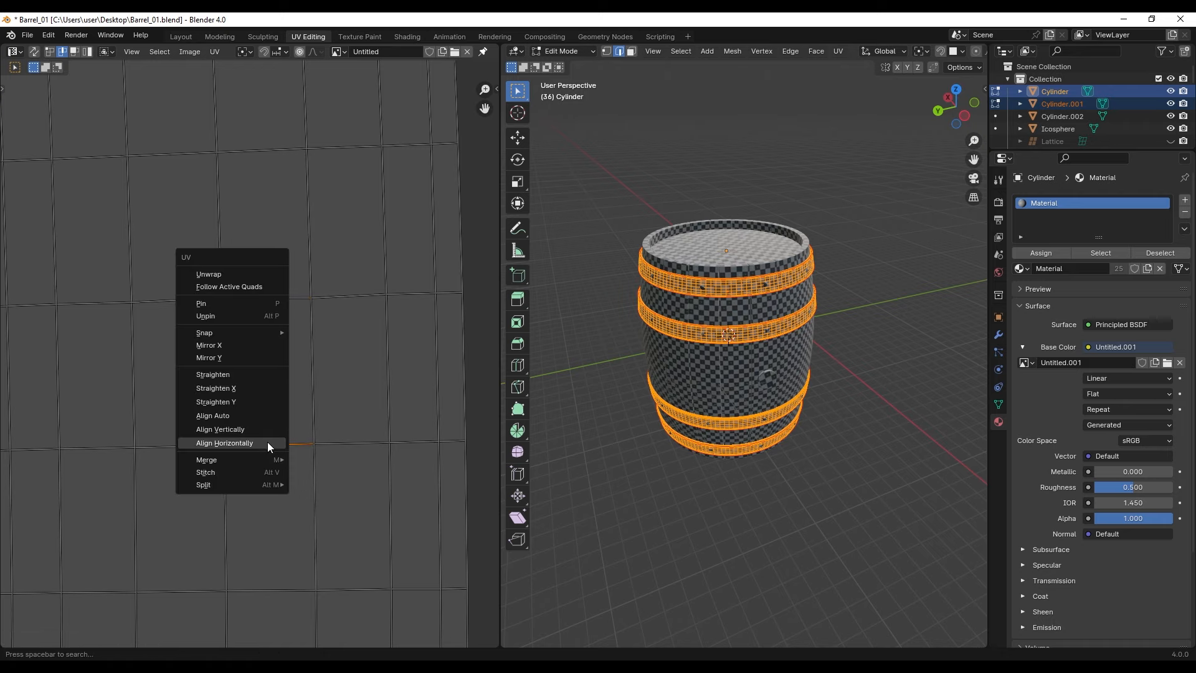
left_click(267, 443)
Align the two side edges of the same hoop strip quad vertically, making it a true rectangle.
left_click_drag(290, 352, 327, 381)
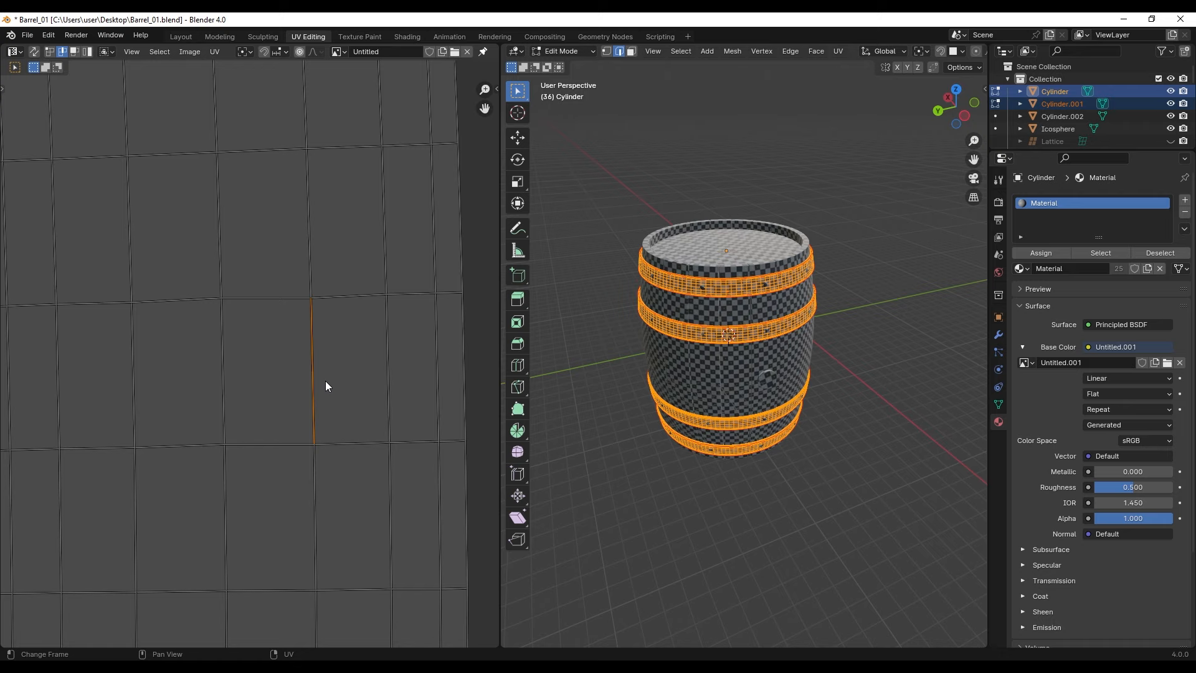
right_click(318, 364)
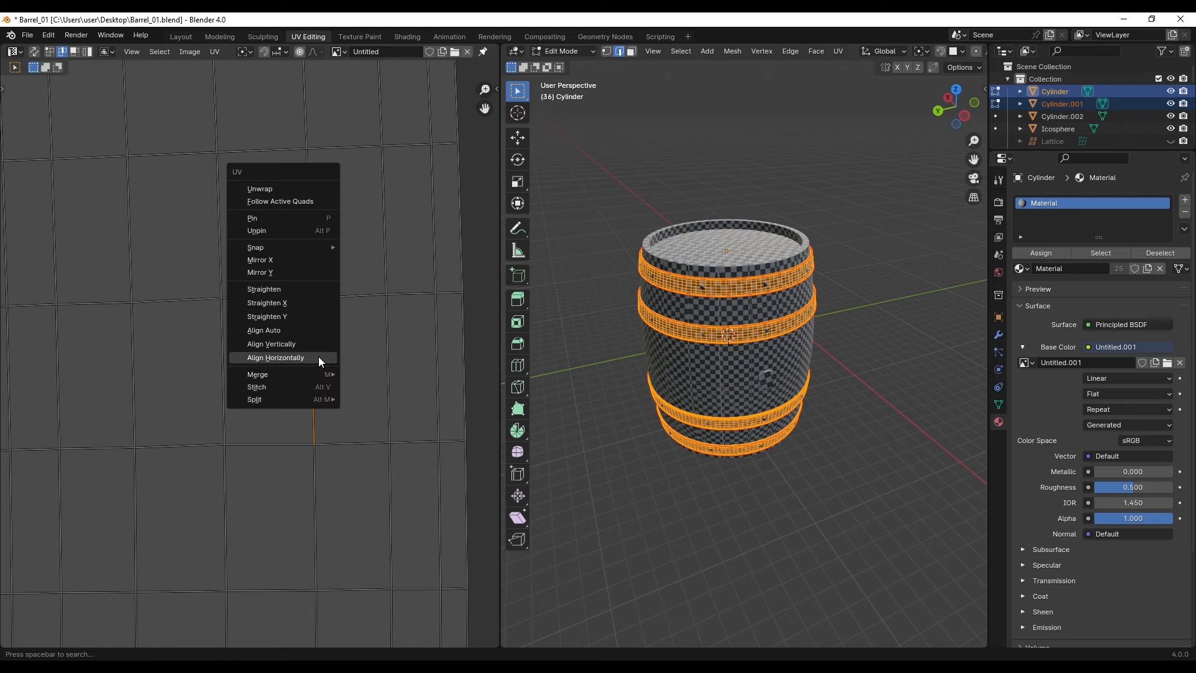
left_click(318, 345)
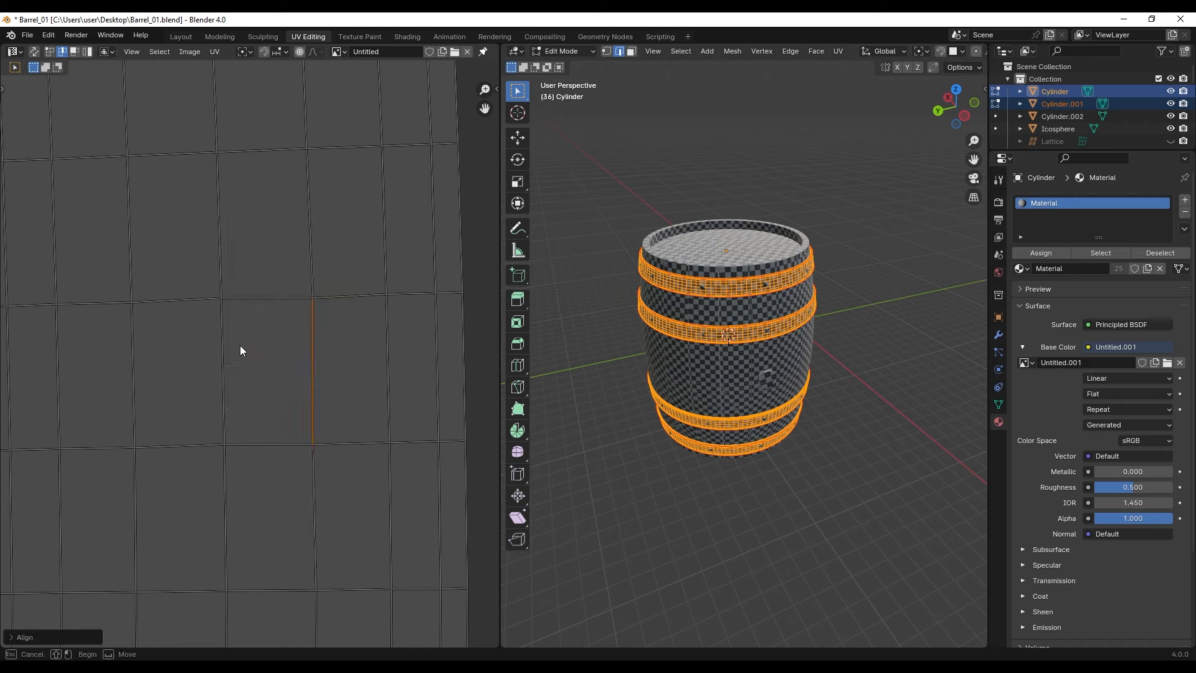
right_click(230, 358)
left_click(230, 359)
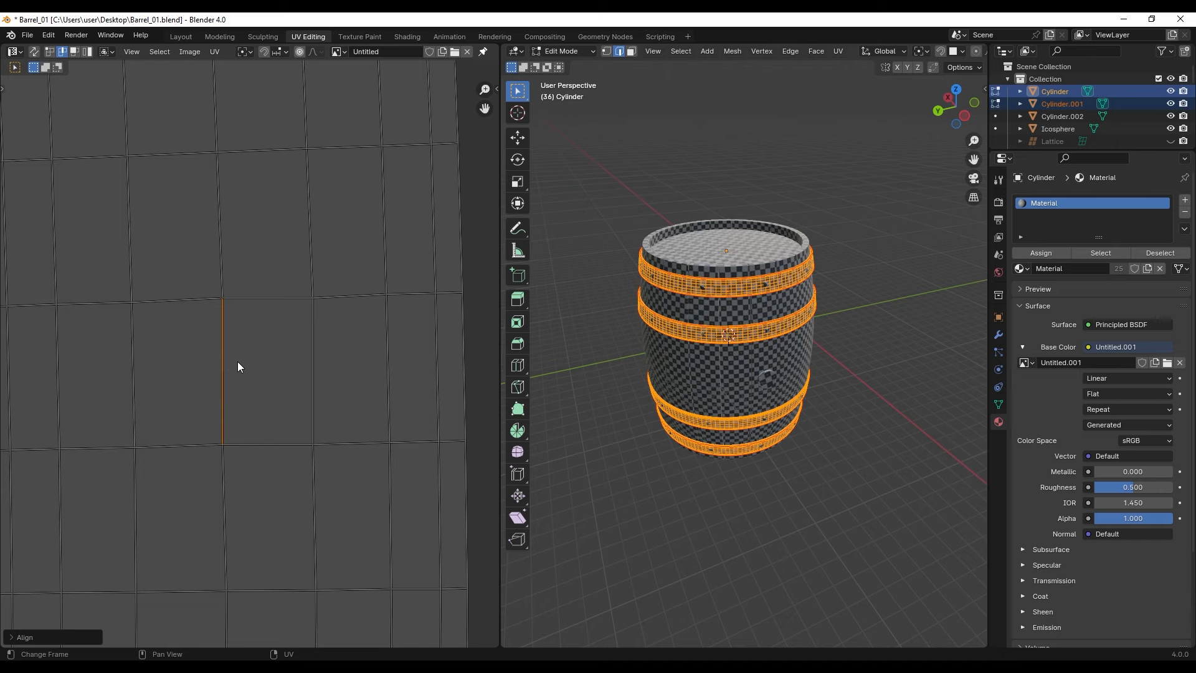
Make the rectangular quad the active face, select its whole linked strip and straighten it with Follow Active Quads.
key("3")
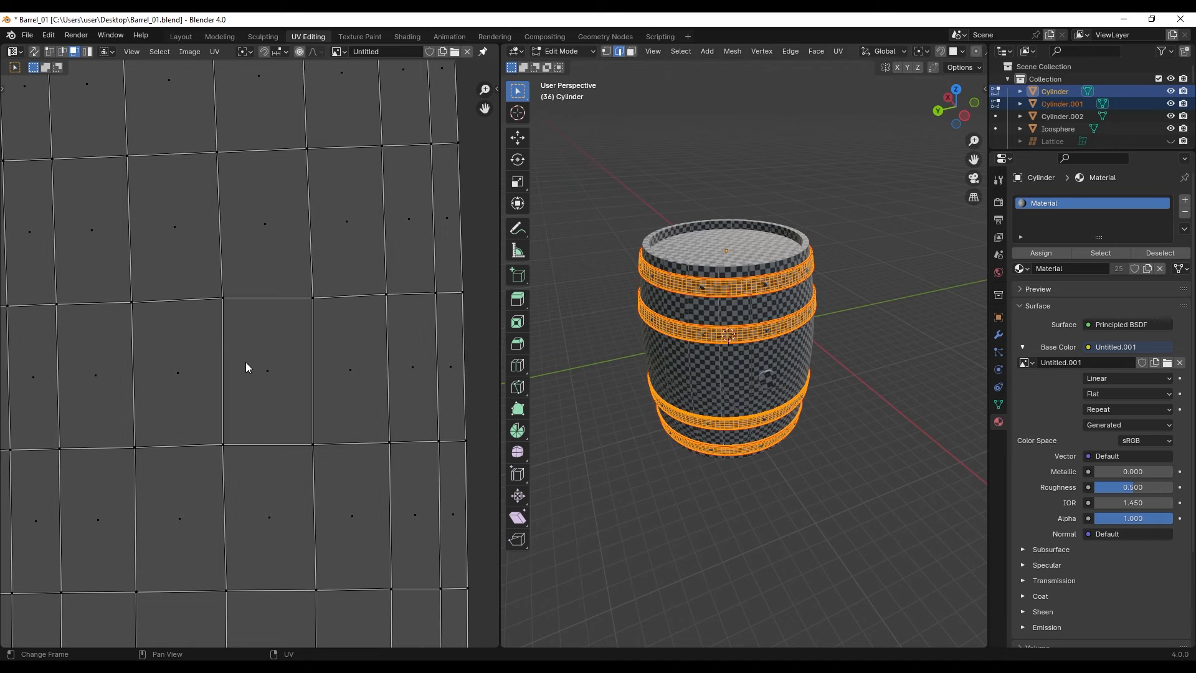
left_click(264, 365)
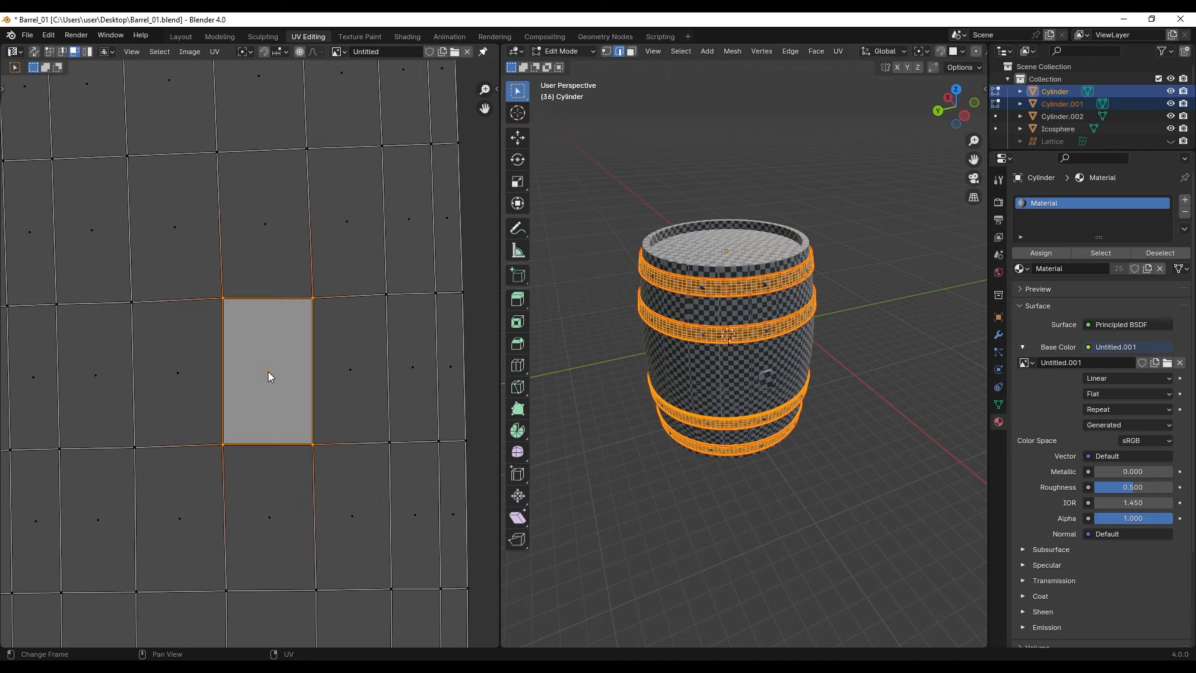
key("l")
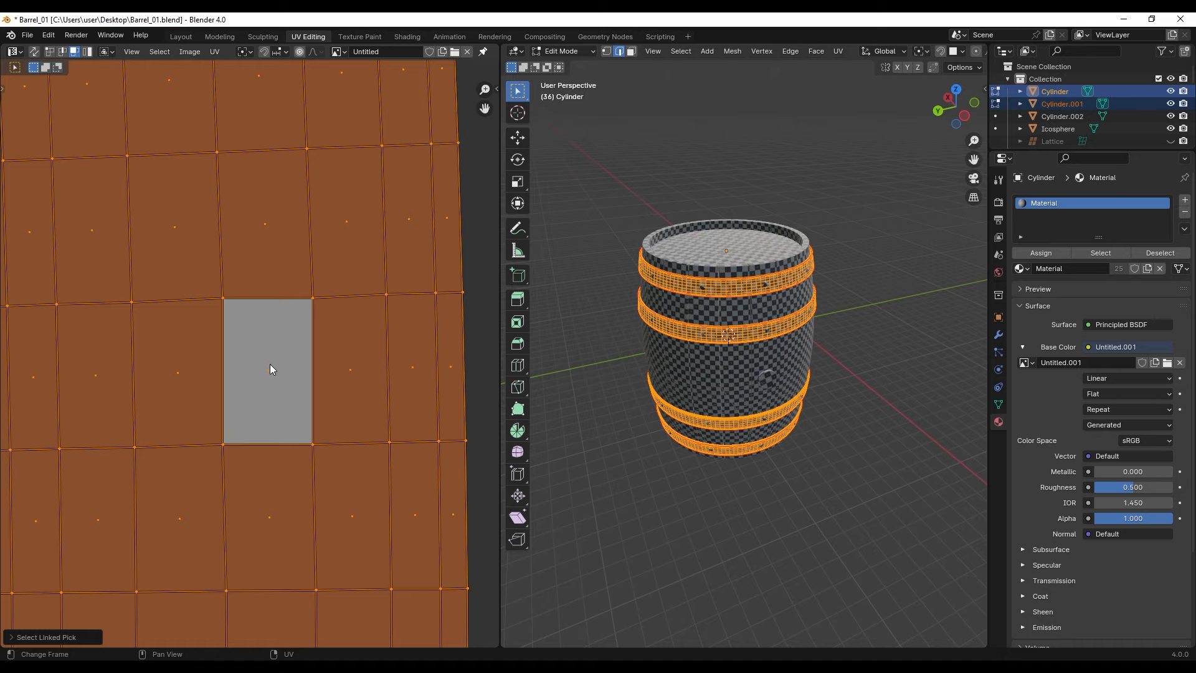
right_click(271, 364)
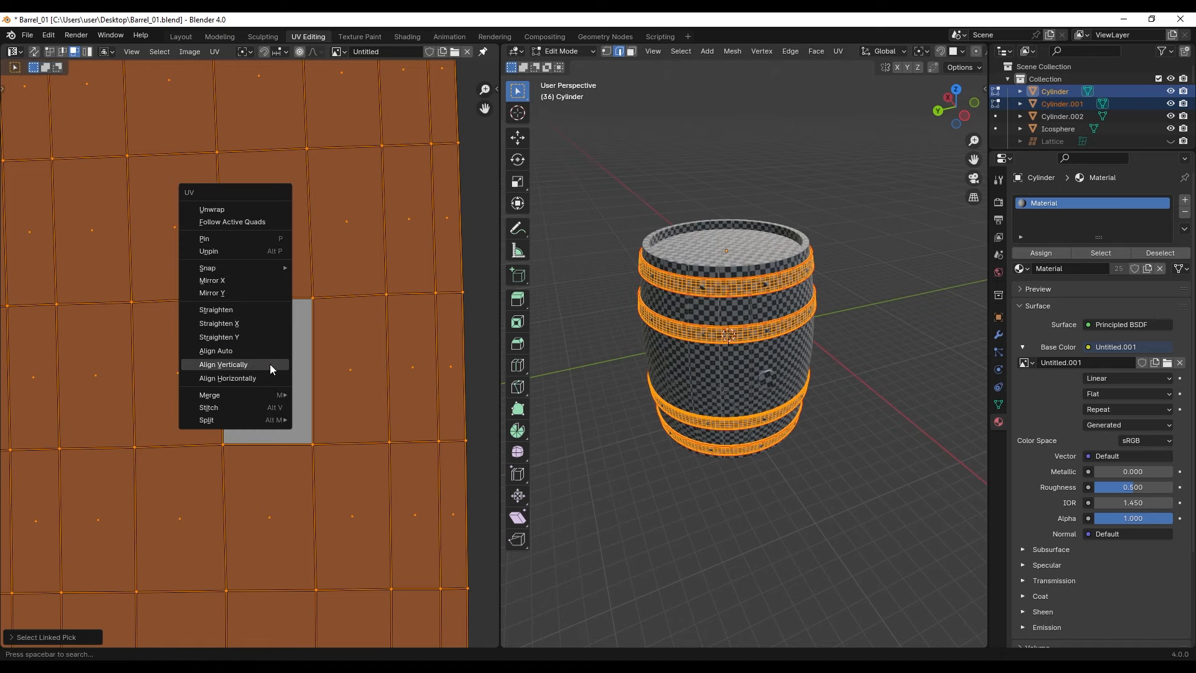
left_click(237, 225)
scroll(307, 368, "down", 6)
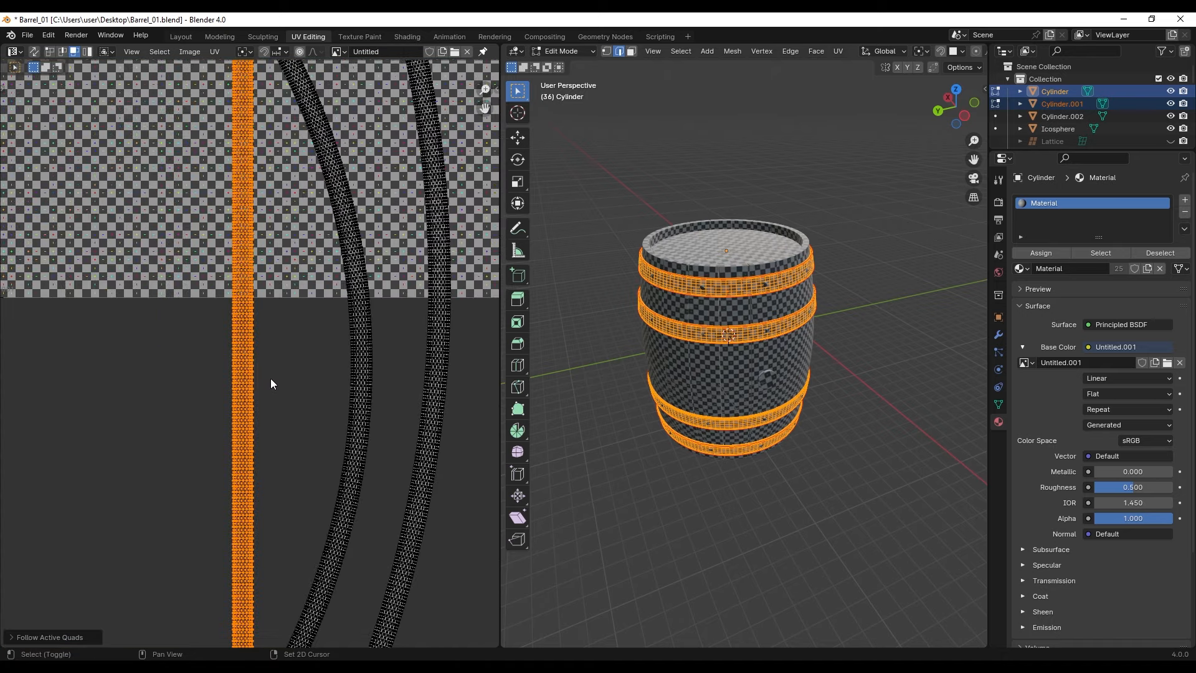
scroll(275, 380, "down", 2)
On the curved hoop strip outside the first tile, align a middle quad's upper and lower edges horizontally.
scroll(250, 418, "up", 3)
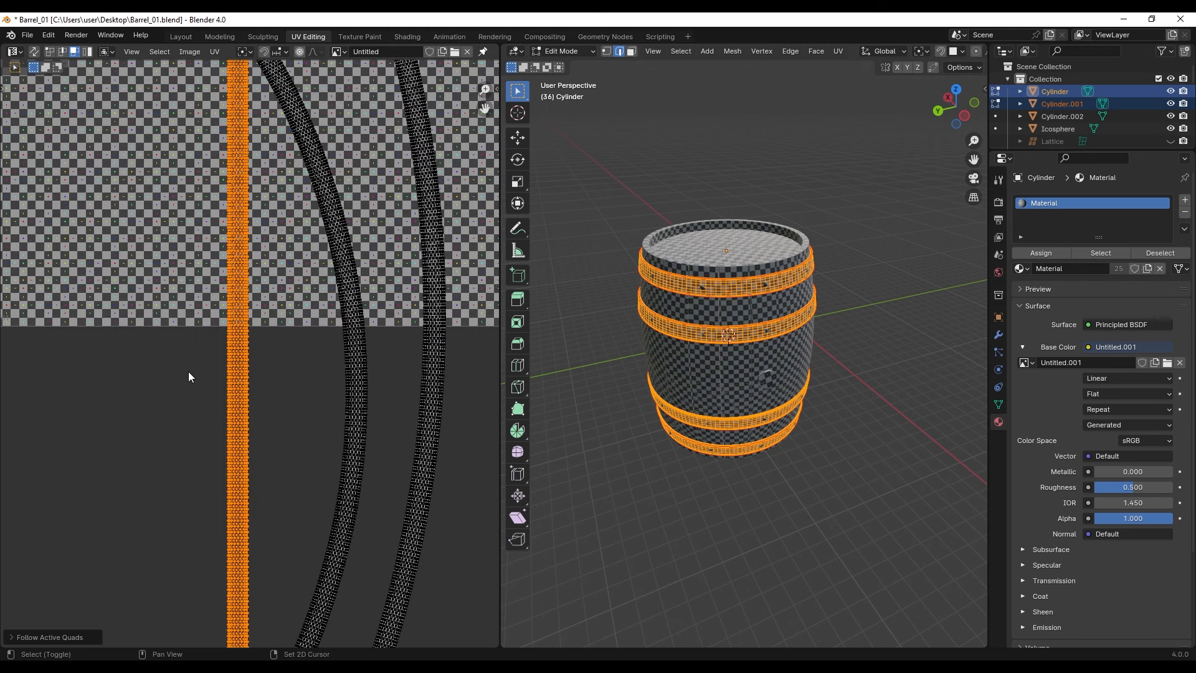
scroll(205, 361, "left", 10, "ctrl")
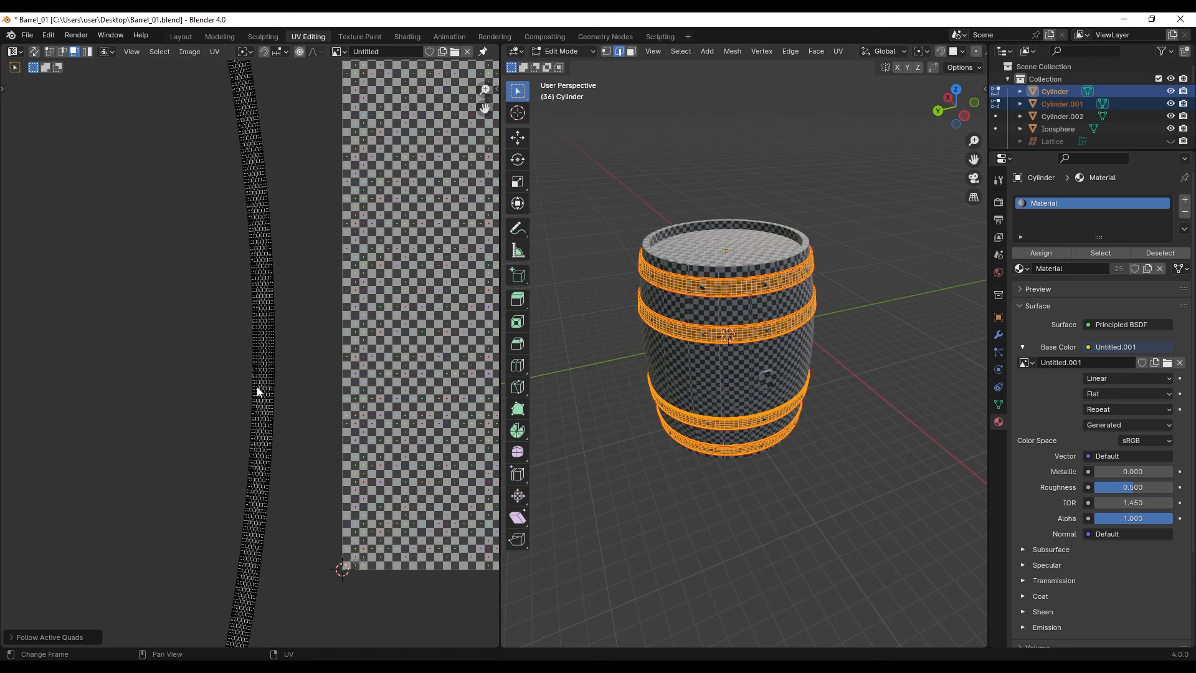
scroll(280, 380, "up", 6)
scroll(299, 374, "up", 6)
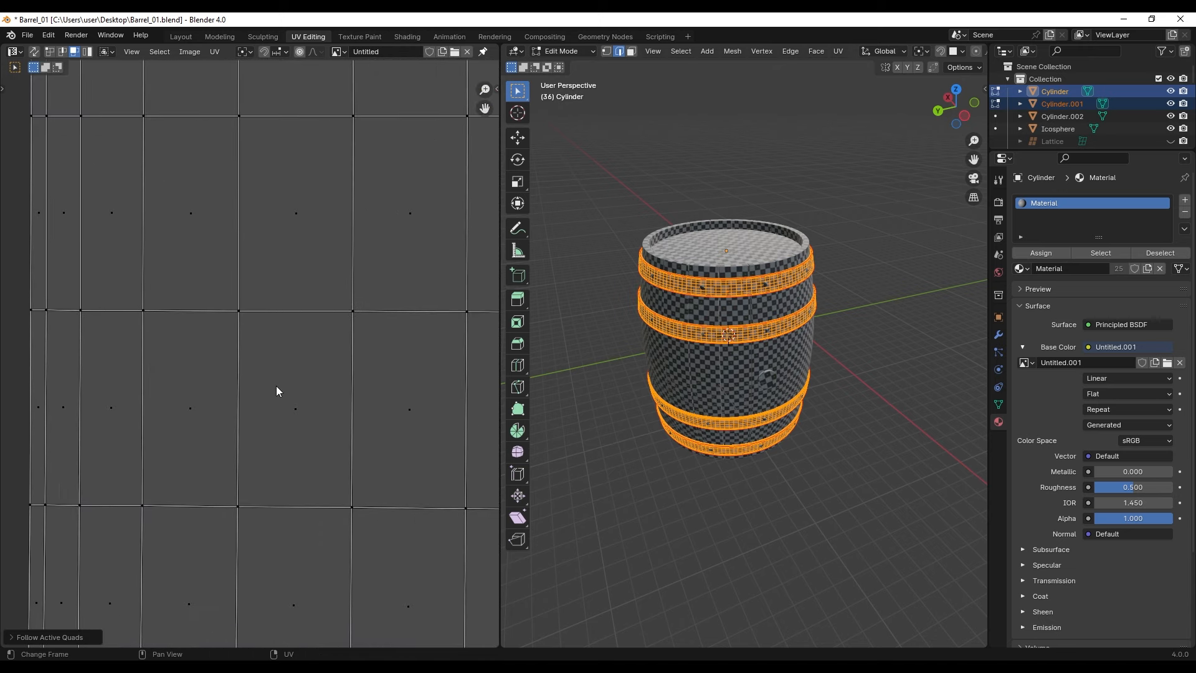
key("2")
left_click_drag(278, 277, 322, 367)
right_click(286, 310)
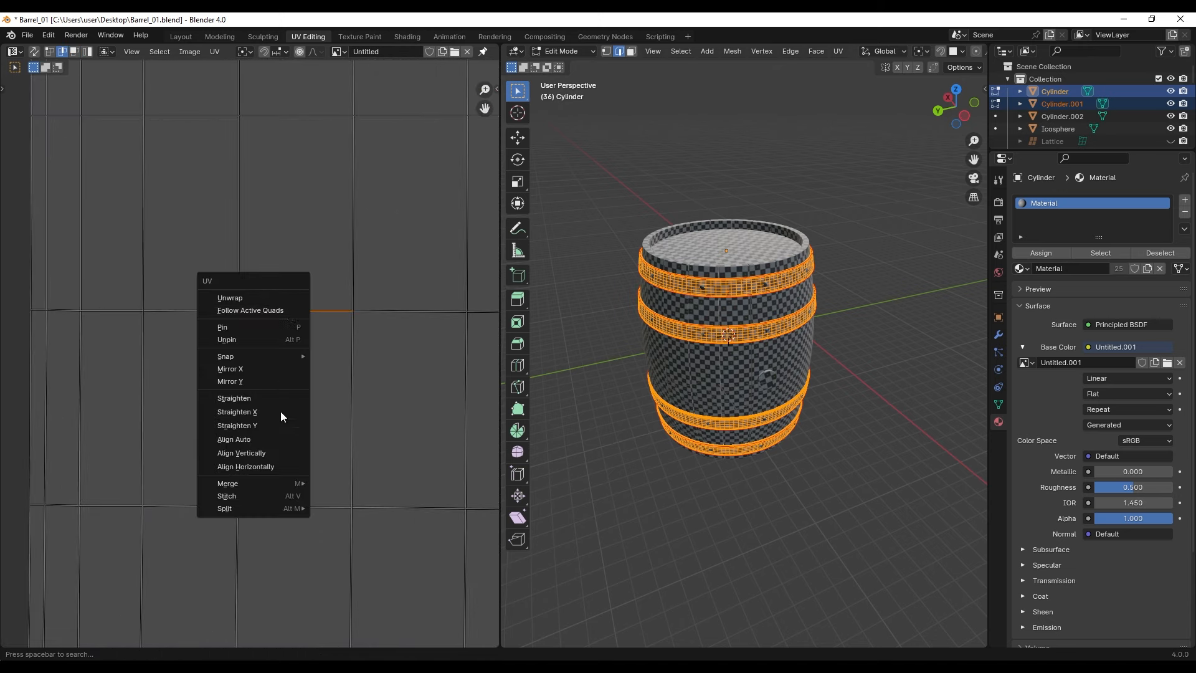
left_click(271, 466)
left_click_drag(292, 495, 311, 559)
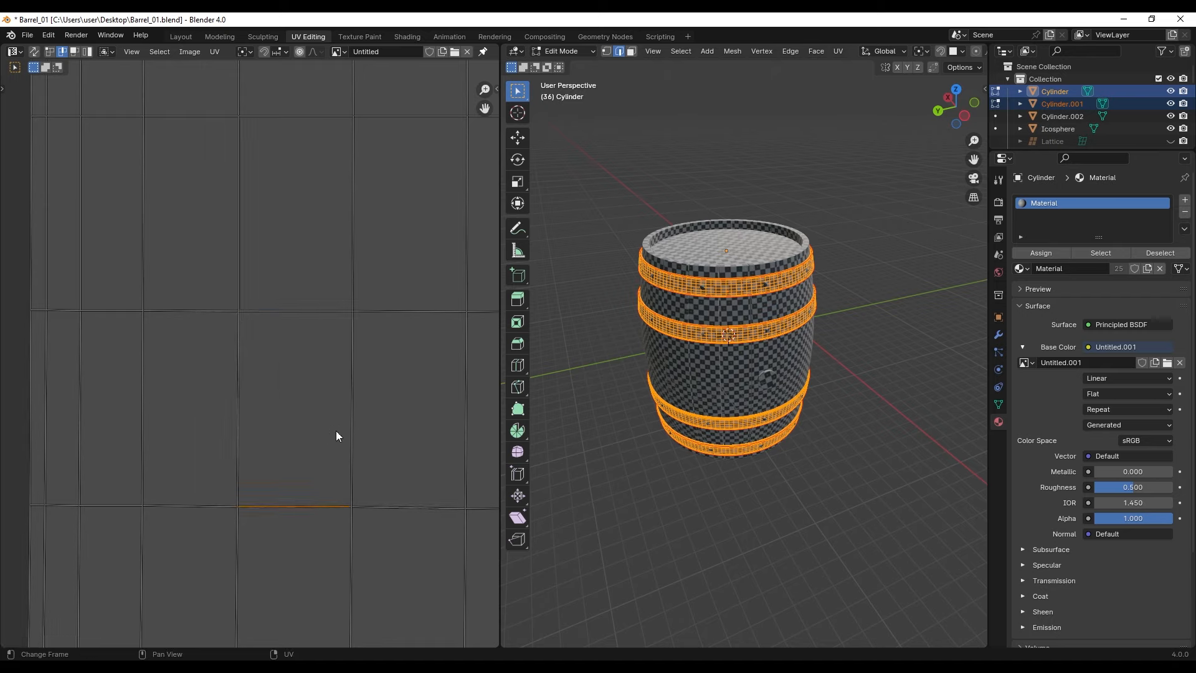
Align both side edges of this outer strip's middle quad vertically.
left_click_drag(331, 402, 381, 413)
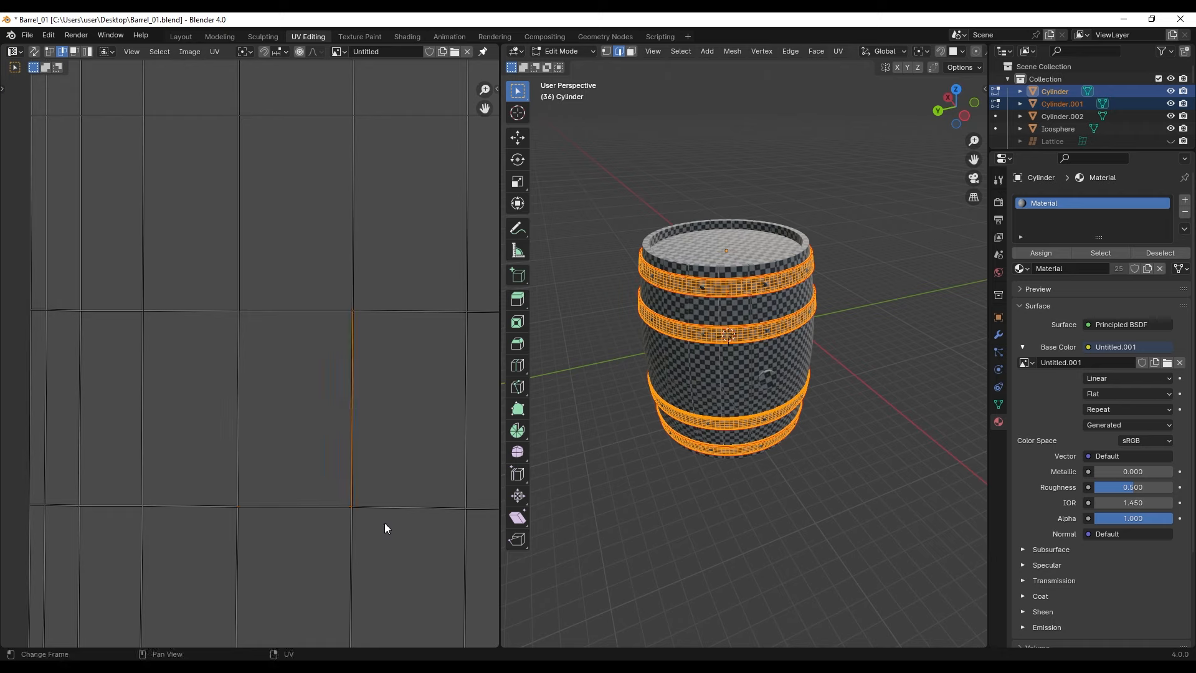
right_click(354, 413)
left_click(346, 395)
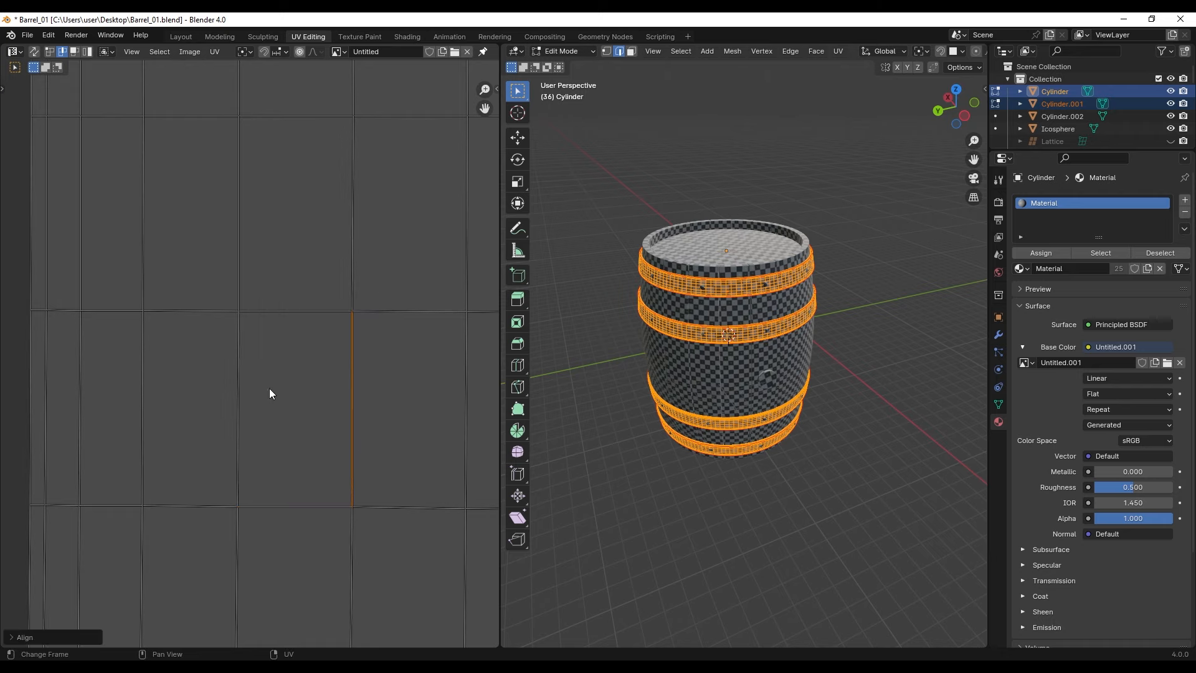
left_click(239, 406)
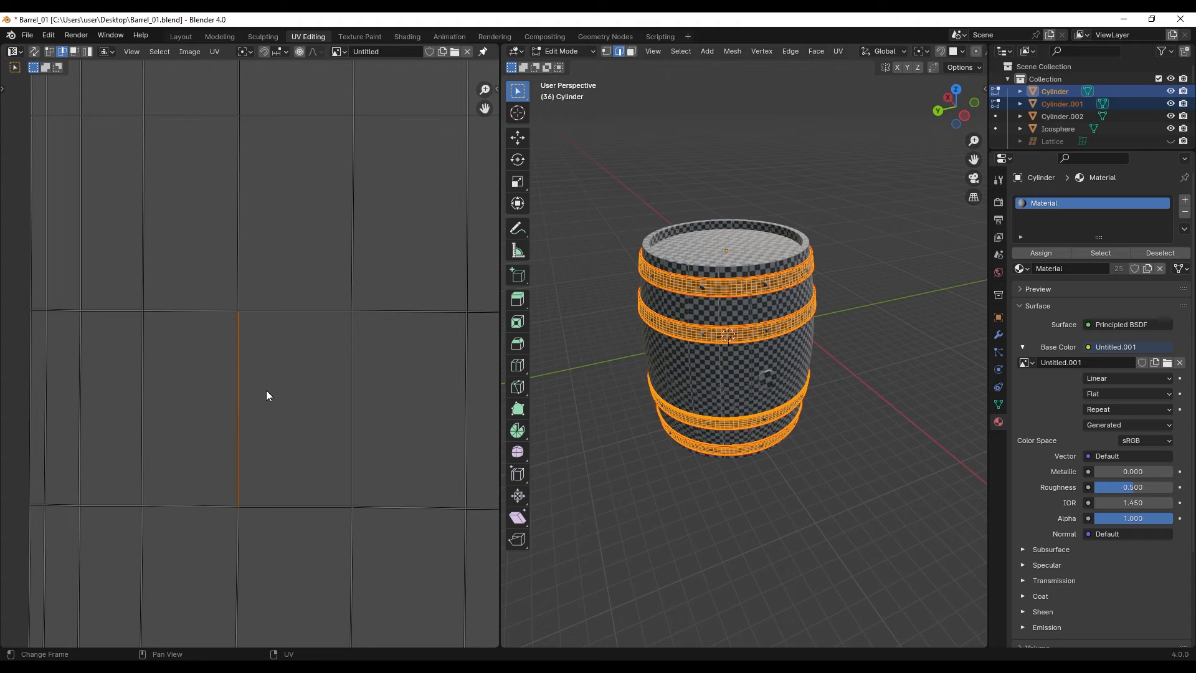
Make the squared quad the active face, select its whole linked outer strip and straighten it with Follow Active Quads.
key("3")
left_click(297, 465)
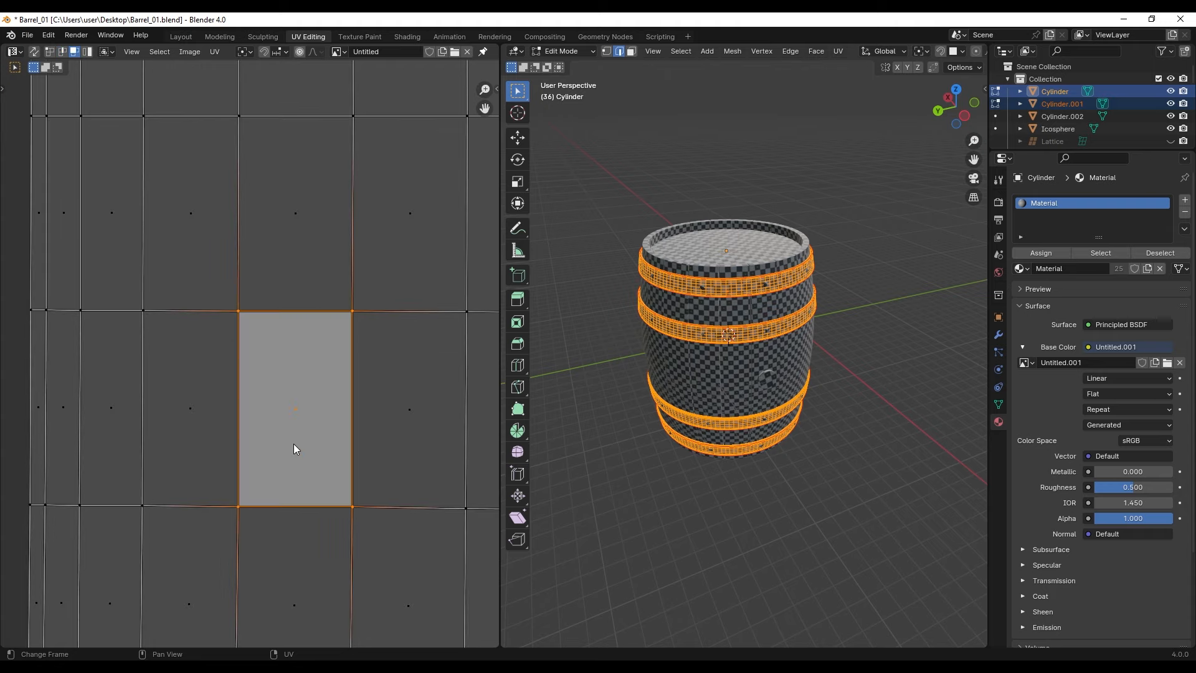
key("l")
key("u")
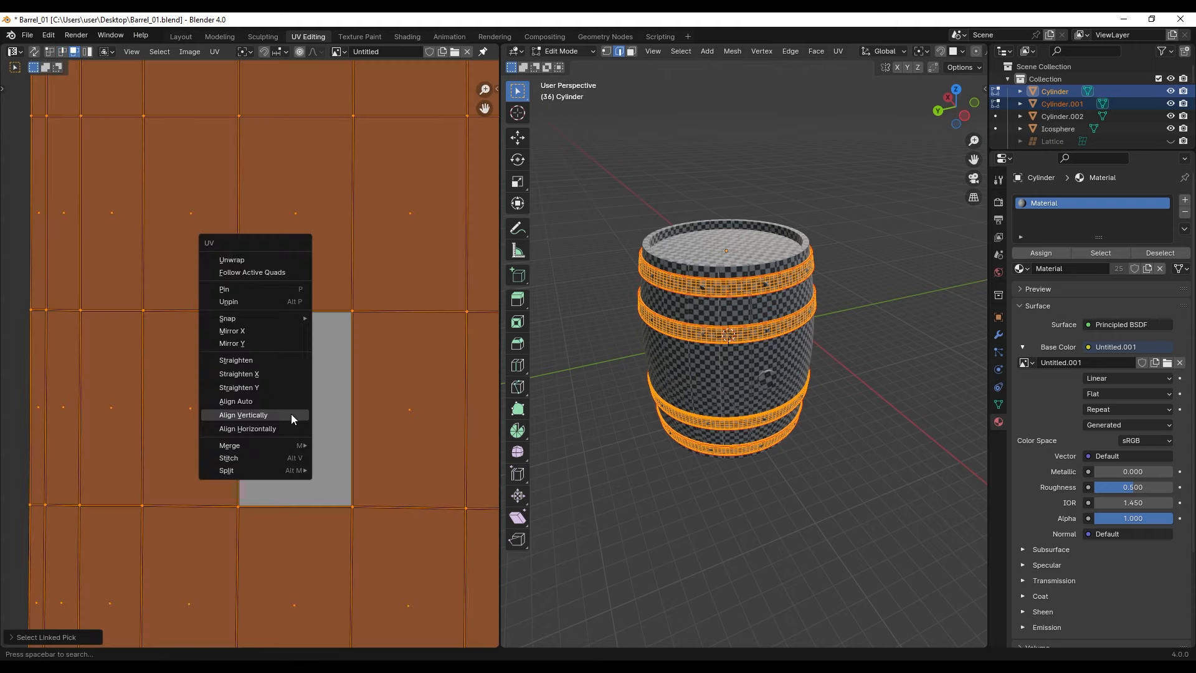
left_click(278, 273)
scroll(293, 353, "down", 8)
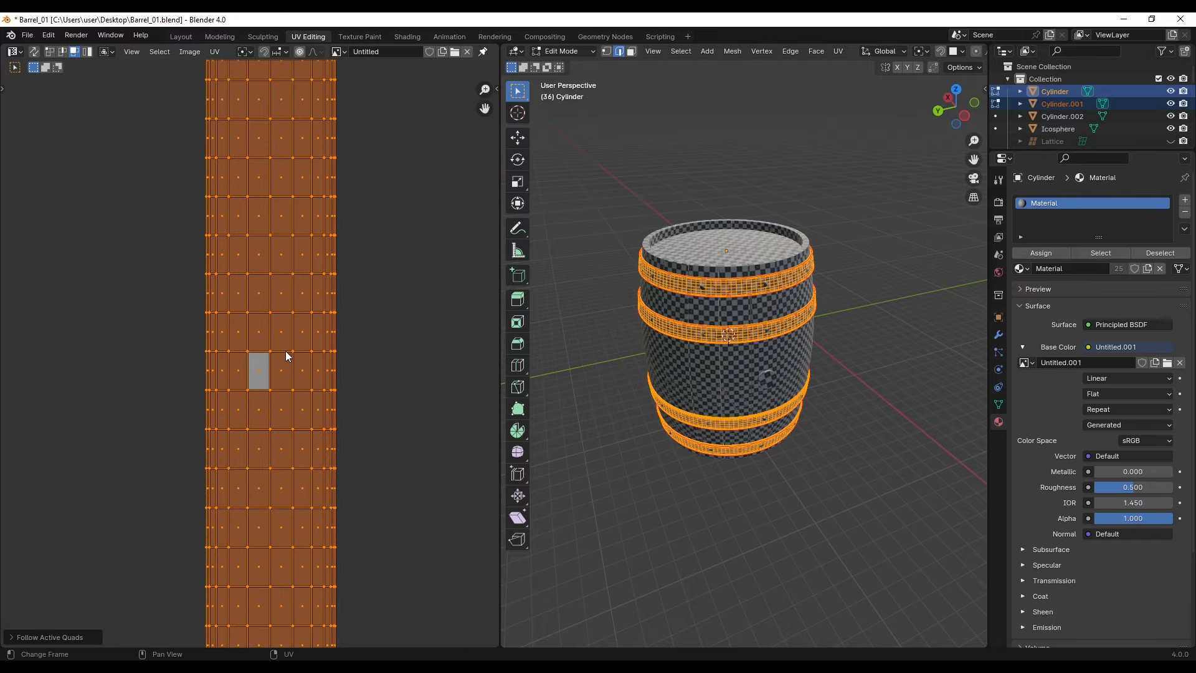
Square up a middle quad on the next curved hoop strip by aligning its cross edges horizontally and its side edges vertically.
scroll(286, 352, "down", 10)
middle_click_drag(476, 560, 336, 424, "shift")
scroll(323, 421, "up", 10)
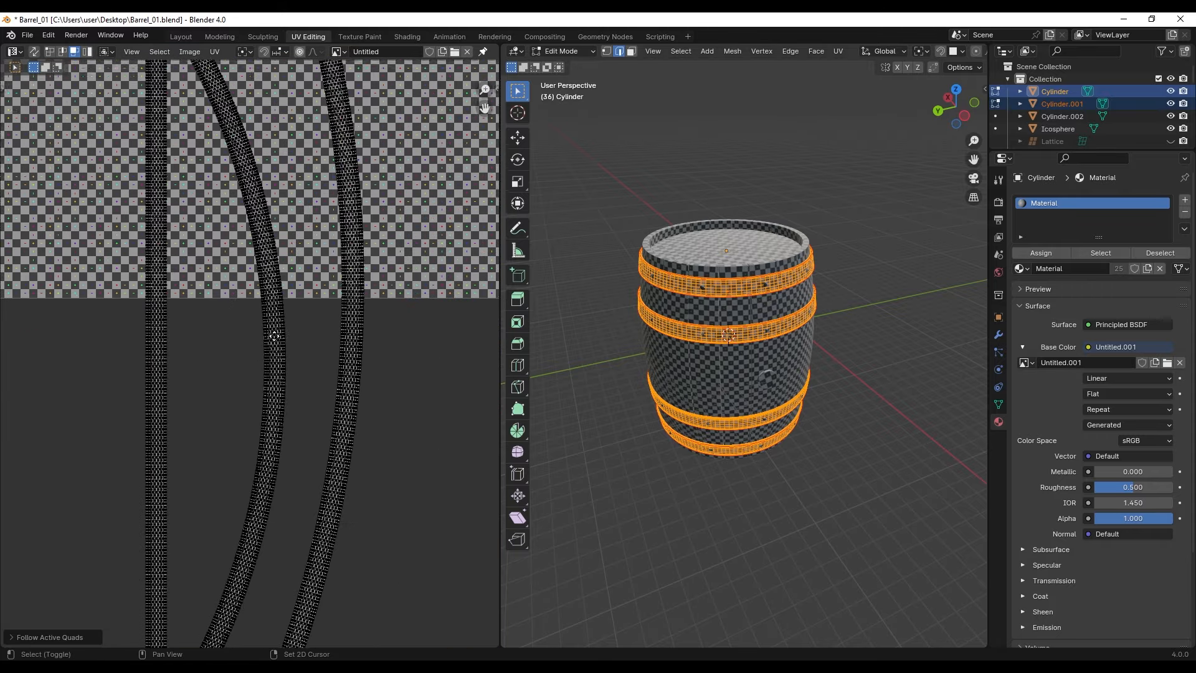
middle_click_drag(367, 444, 128, 436, "shift")
scroll(205, 396, "up", 6)
left_click(321, 474)
right_click(321, 474)
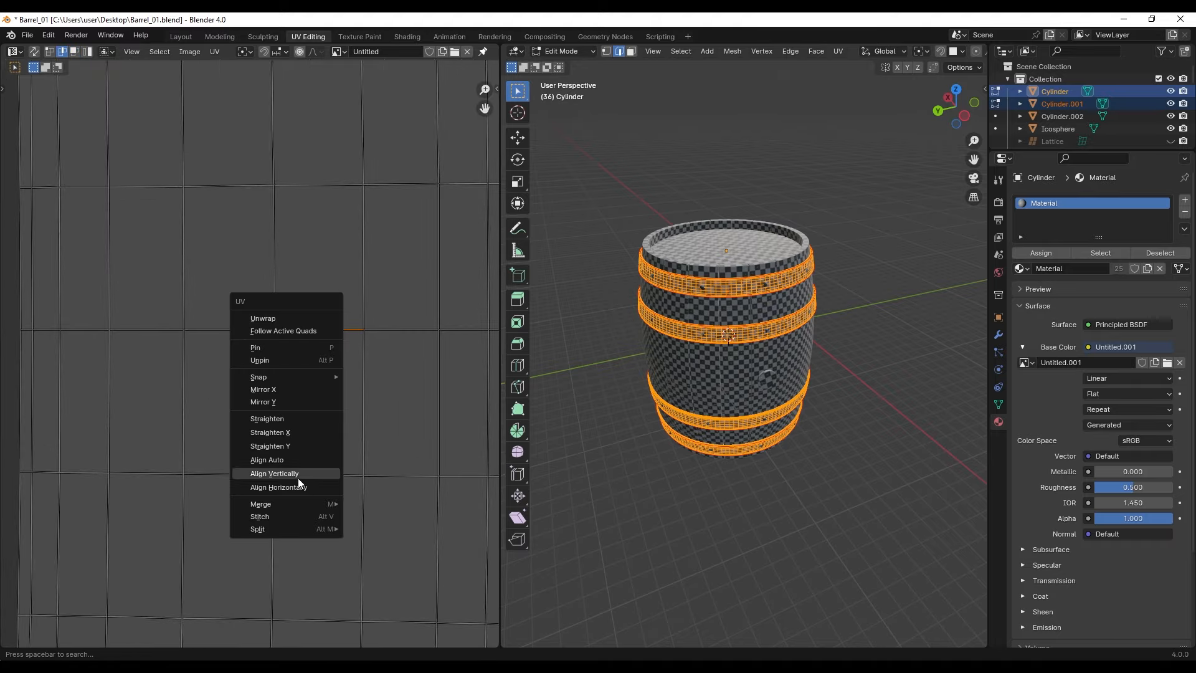
left_click(299, 487)
left_click(362, 405)
right_click(362, 407)
left_click(356, 394)
Use that squared quad as the active face to straighten its linked hoop strip with Follow Active Quads.
left_click(320, 396)
key("l")
scroll(250, 399, "down", 10)
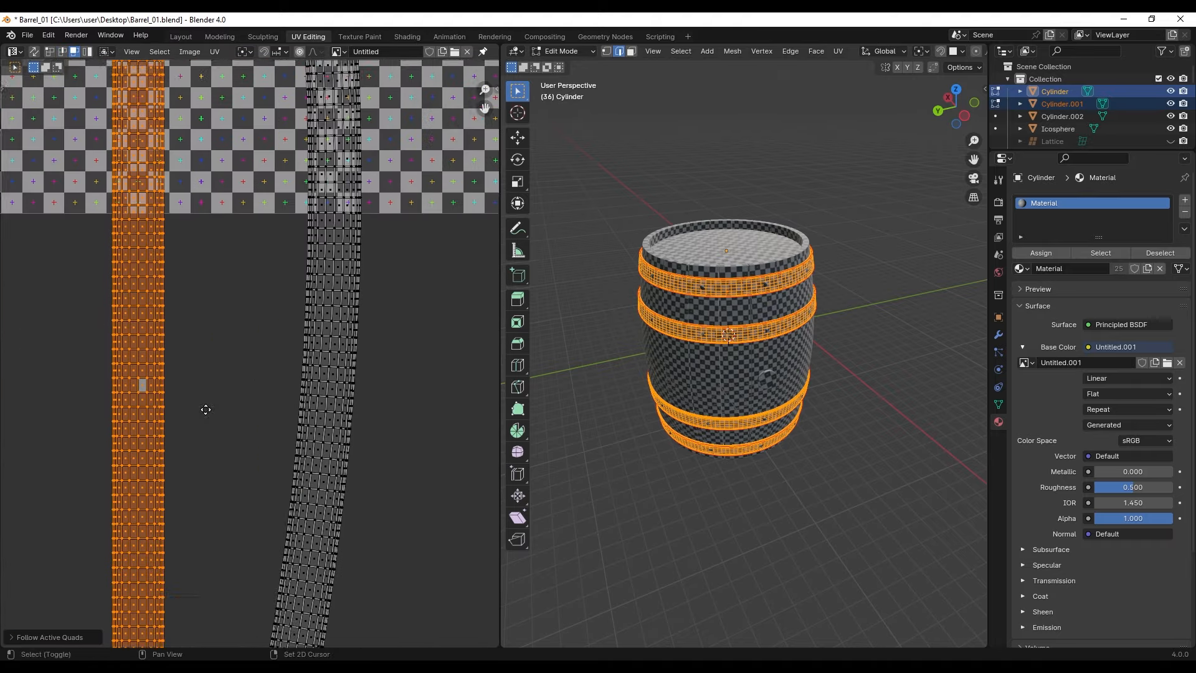
Make a middle quad of the last curved hoop strip rectangular by aligning its upper and lower edges horizontally and its sides vertically.
scroll(280, 393, "up", 10)
key("2")
left_click(340, 300)
right_click(340, 302)
left_click(333, 437)
left_click(381, 388)
left_click(268, 380)
right_click(263, 380)
left_click(262, 377)
Straighten the last curved hoop strip with Follow Active Quads, using its rectangular quad as the active face.
key("3")
left_click(340, 374)
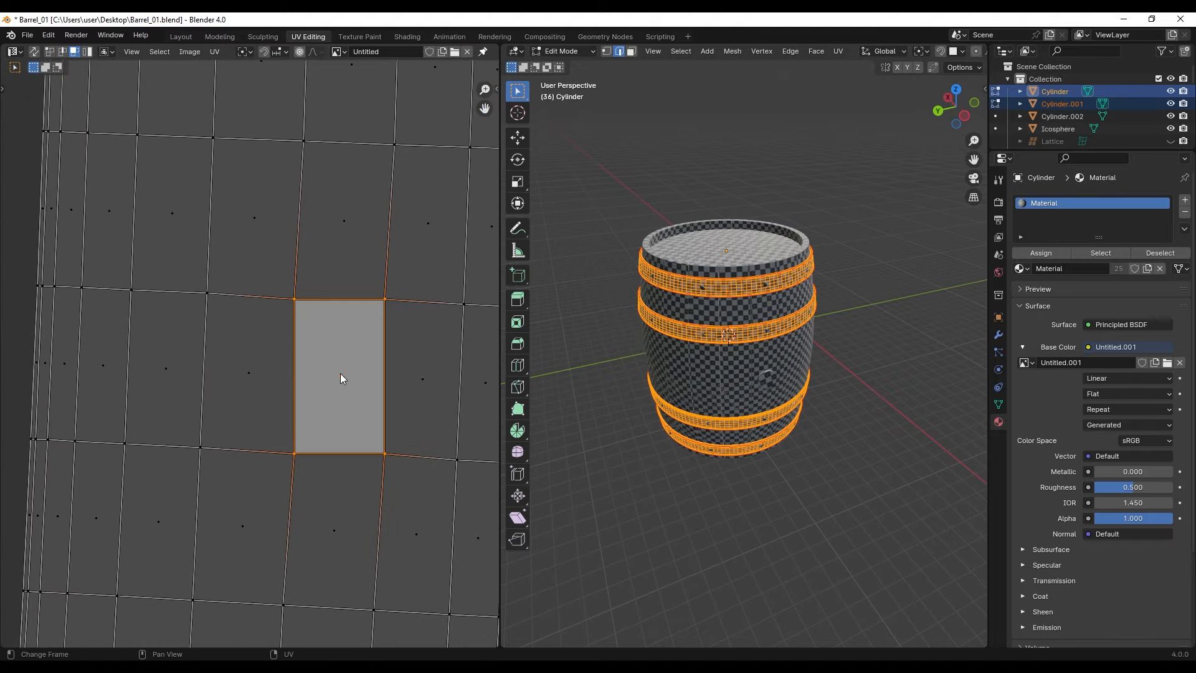
key("l")
scroll(347, 399, "down", 15)
scroll(289, 425, "down", 1)
Finish editing the hoops and put the round plug on the barrel's side into Edit Mode.
key("Tab")
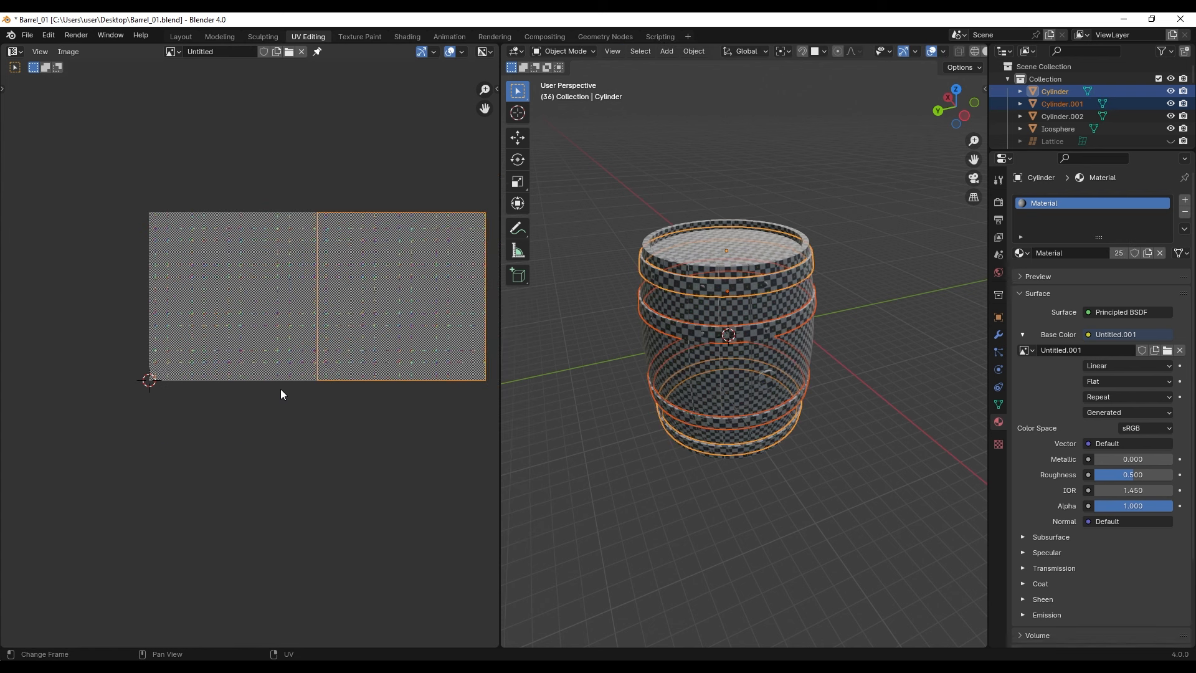
middle_click_drag(629, 395, 855, 380)
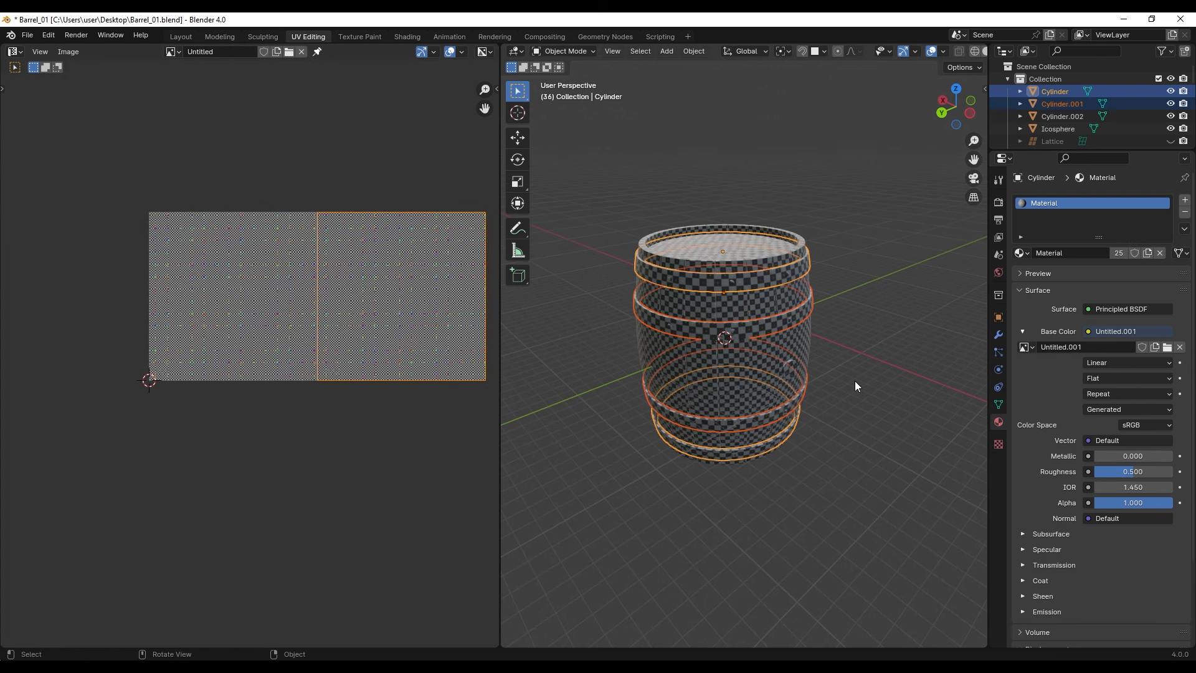
left_click(789, 368)
key("Tab")
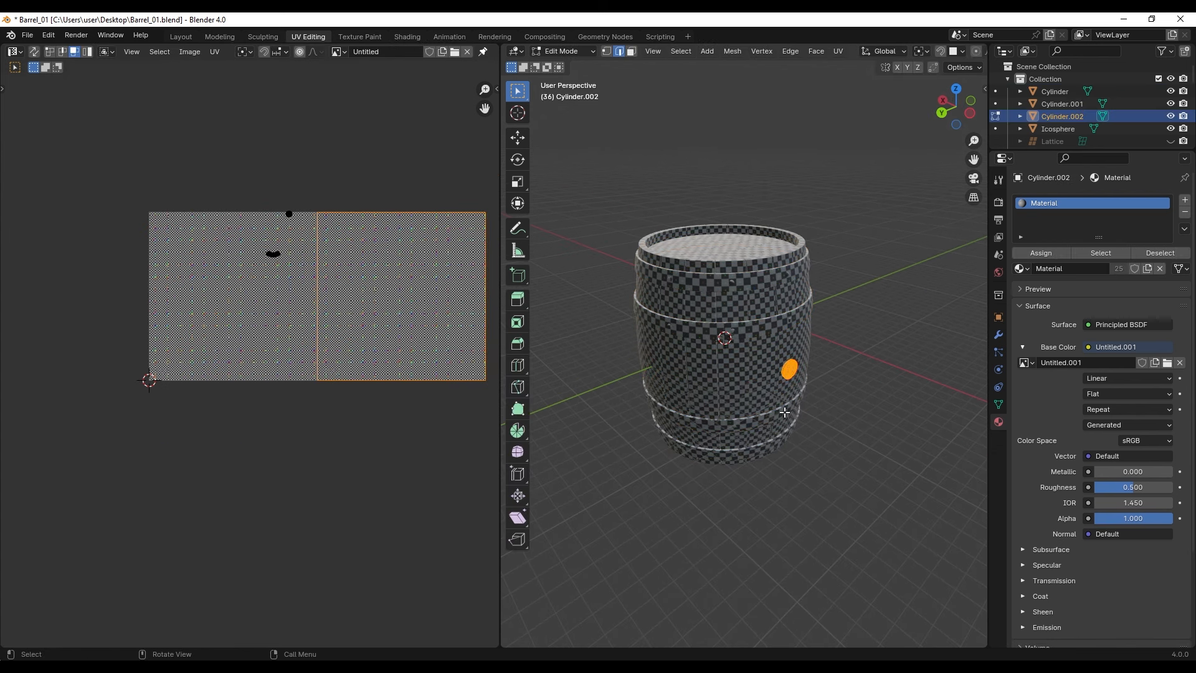
On the plug's curved UV strip, align a middle quad's cross edges horizontally and its side edges vertically.
scroll(256, 237, "up", 3)
scroll(261, 405, "up", 10)
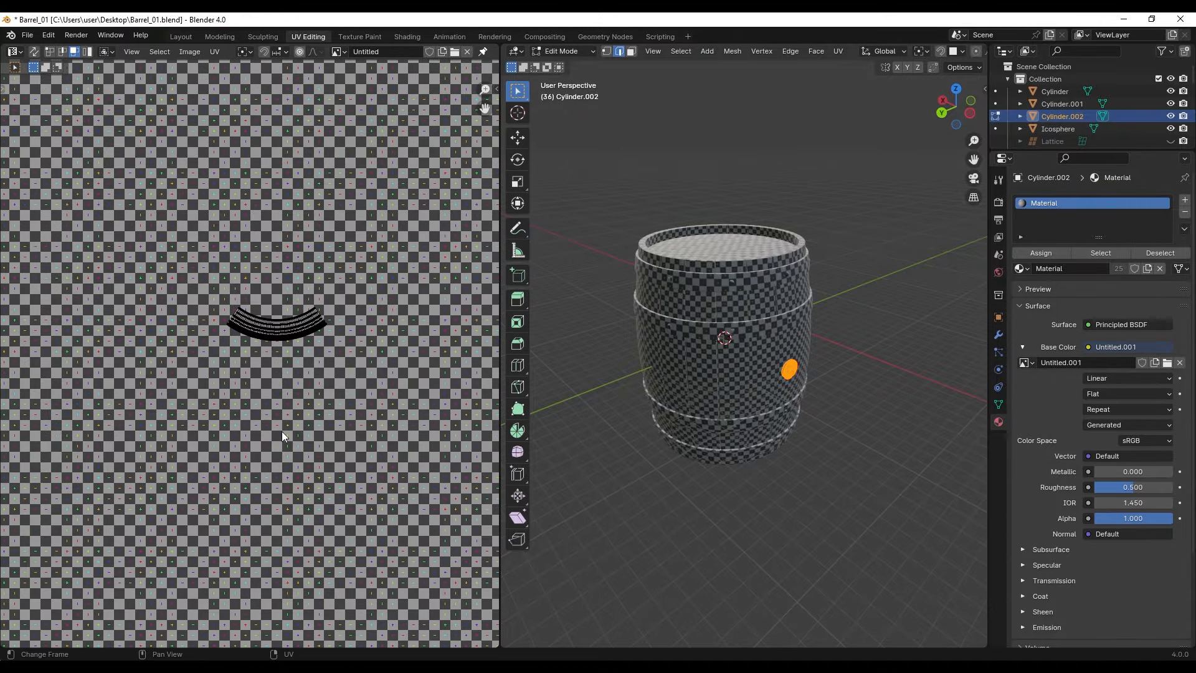
scroll(259, 334, "up", 6)
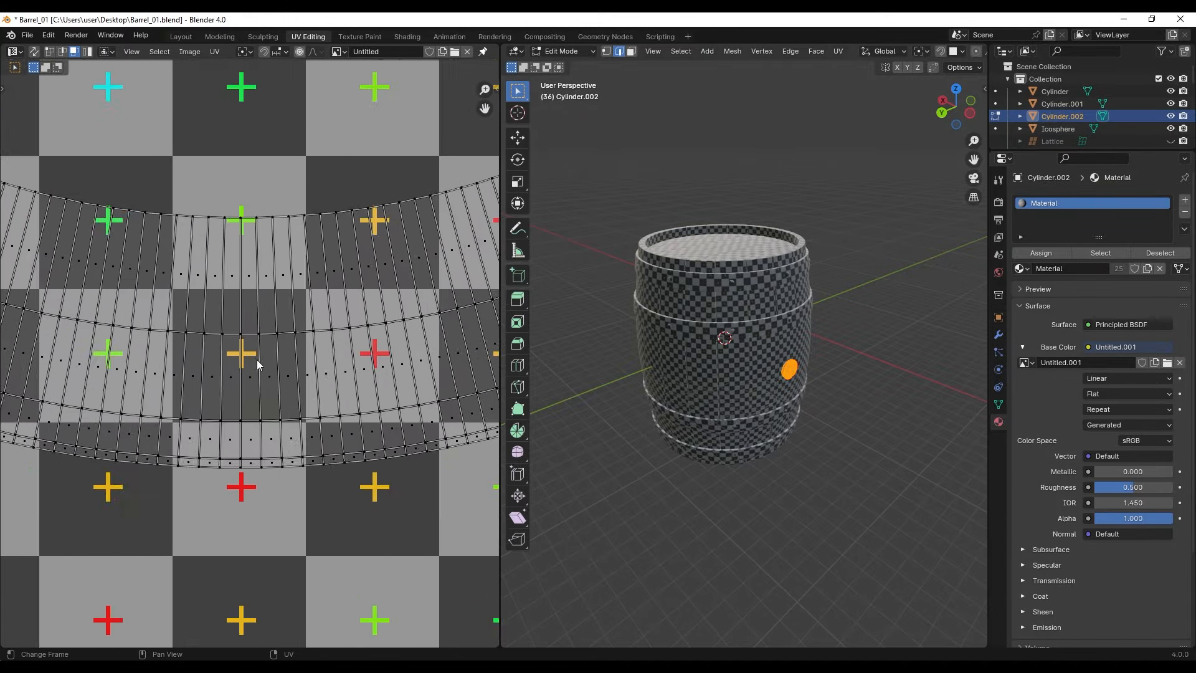
key("2")
right_click(256, 455)
left_click(254, 452)
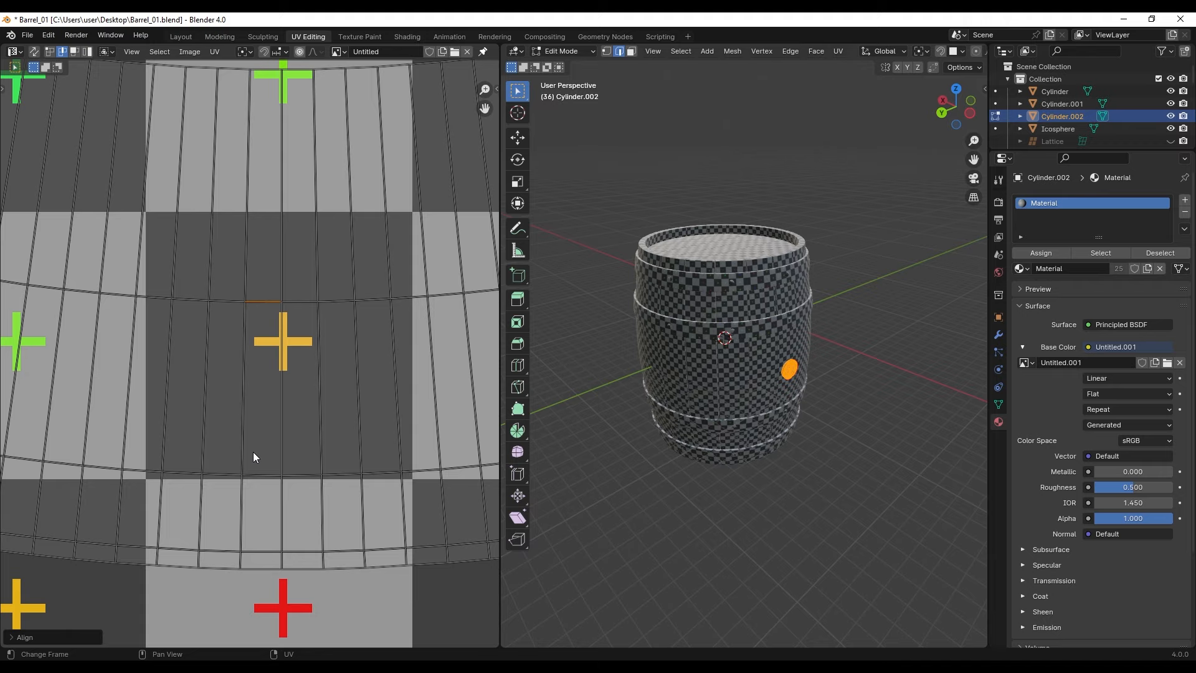
left_click(249, 392)
right_click(240, 385)
left_click(230, 375)
Make the plug strip's rectangular quad the active face, select the linked strip and straighten it with Follow Active Quads.
key("3")
left_click(252, 391)
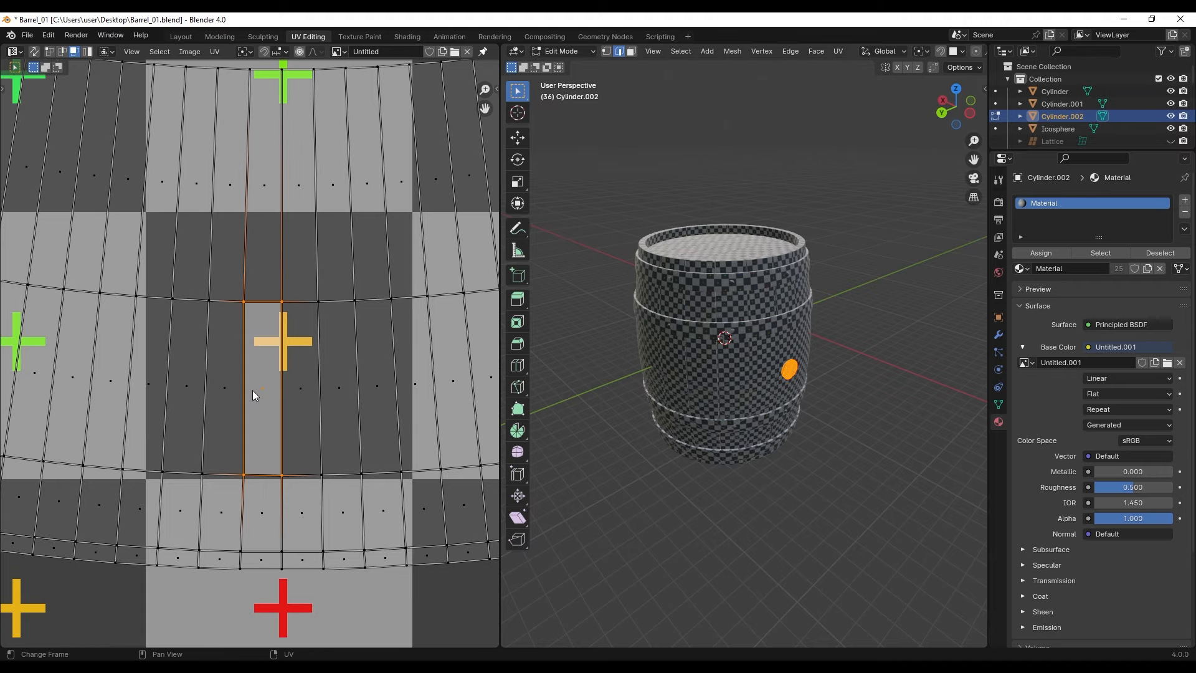
key("l")
right_click(254, 387)
left_click(240, 245)
scroll(338, 347, "down", 7)
scroll(337, 347, "down", 5)
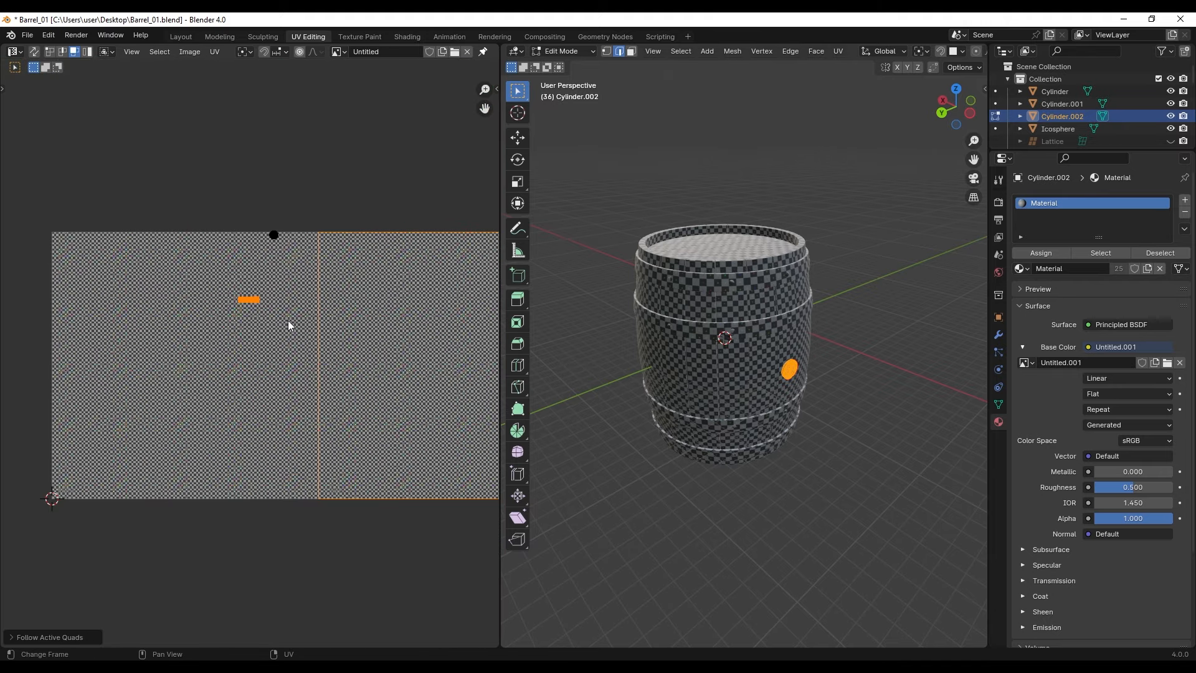
Select all barrel parts except the side planks and put them into Edit Mode together.
key("Tab")
key("a")
key("ctrl+KP_3")
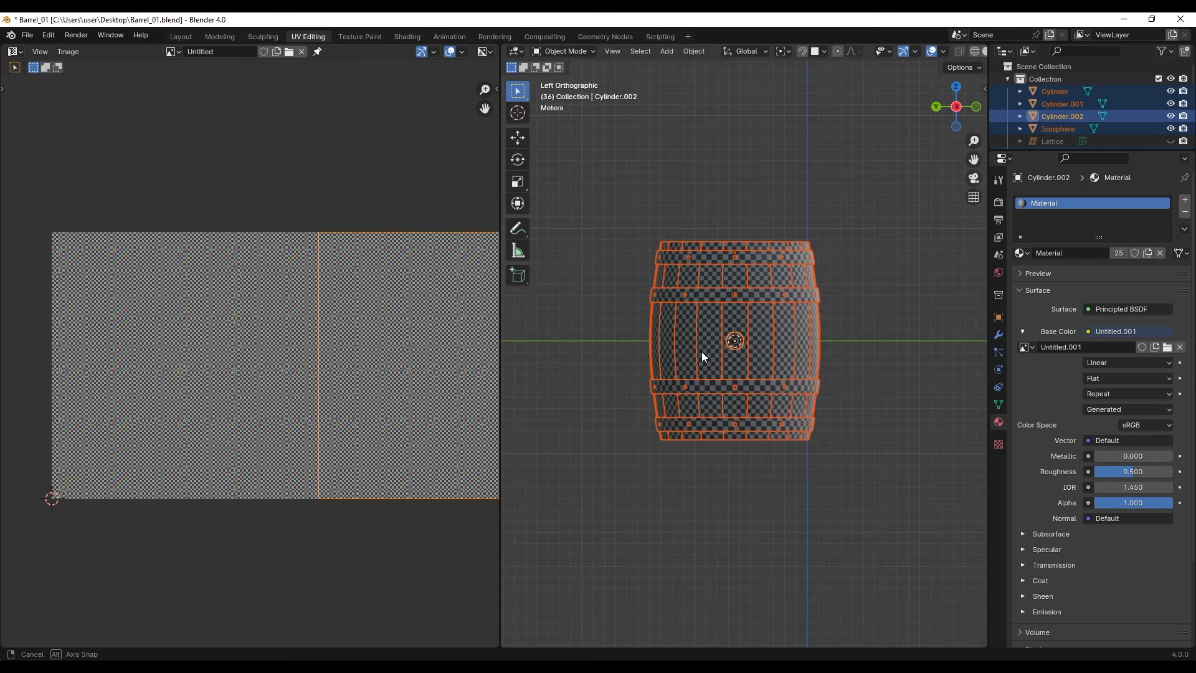
scroll(786, 335, "up", 2)
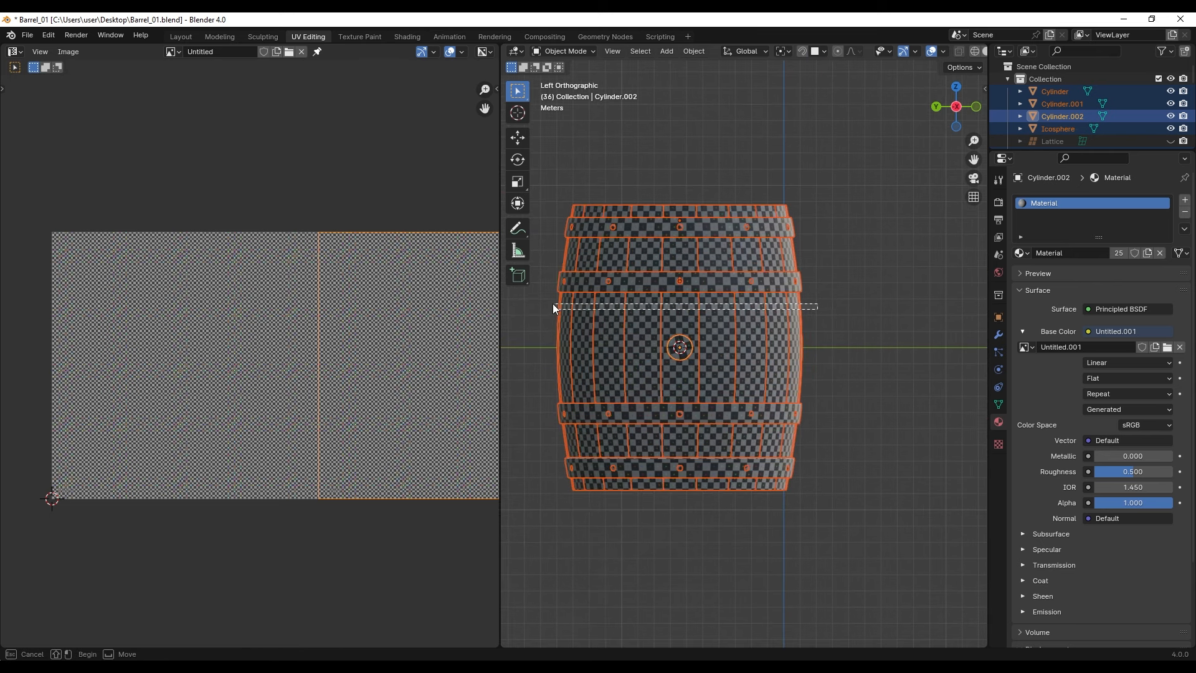
middle_click_drag(552, 304, 716, 372)
key("Tab")
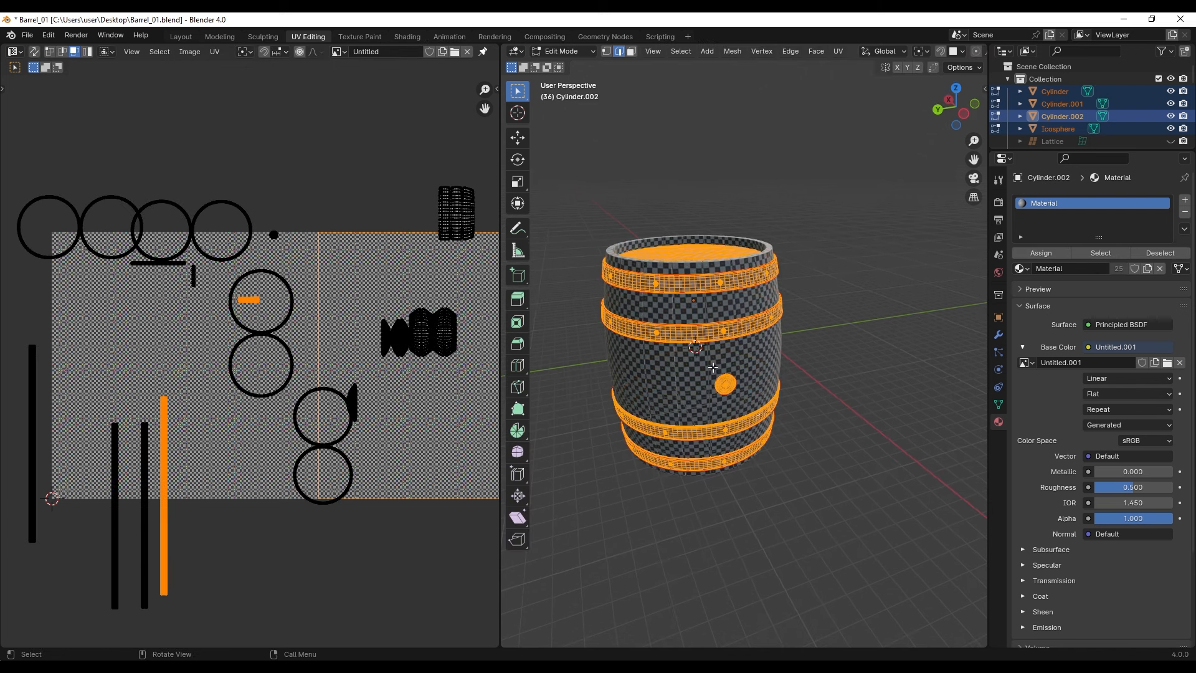
Pack all selected UV islands with UV-Packer, with Rescale UV-Charts and Pre-Rotate off and rotation set to 0.
scroll(302, 323, "down", 1)
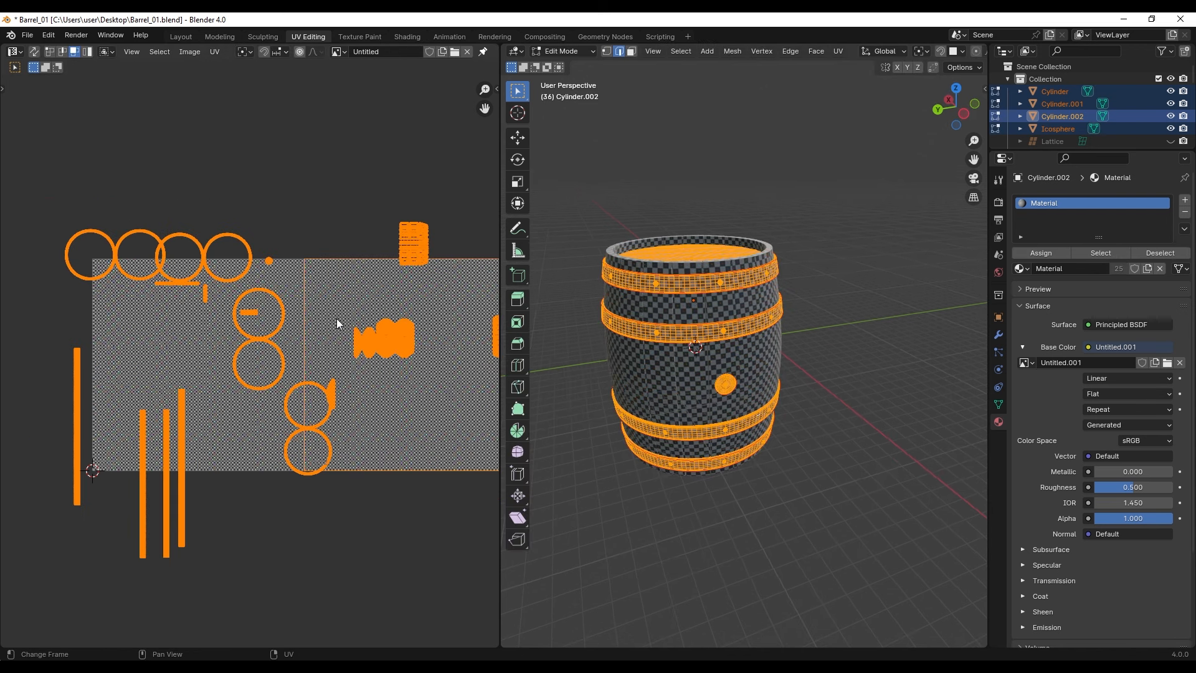
key("n")
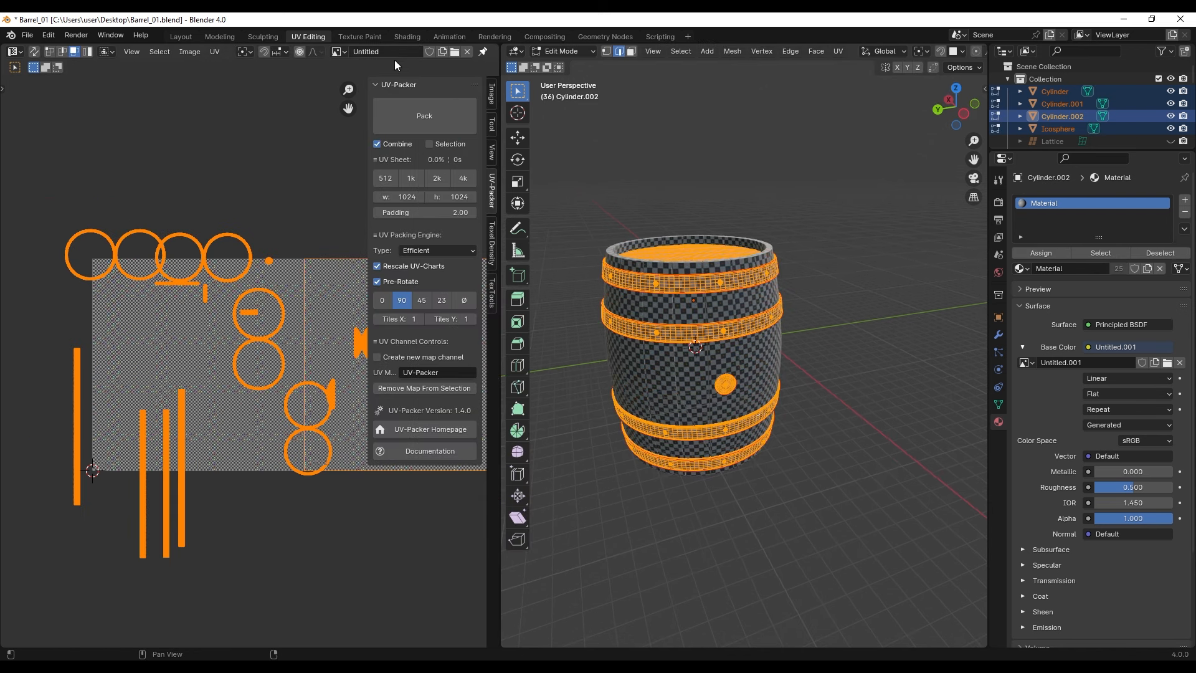
left_click(378, 282)
left_click(382, 300)
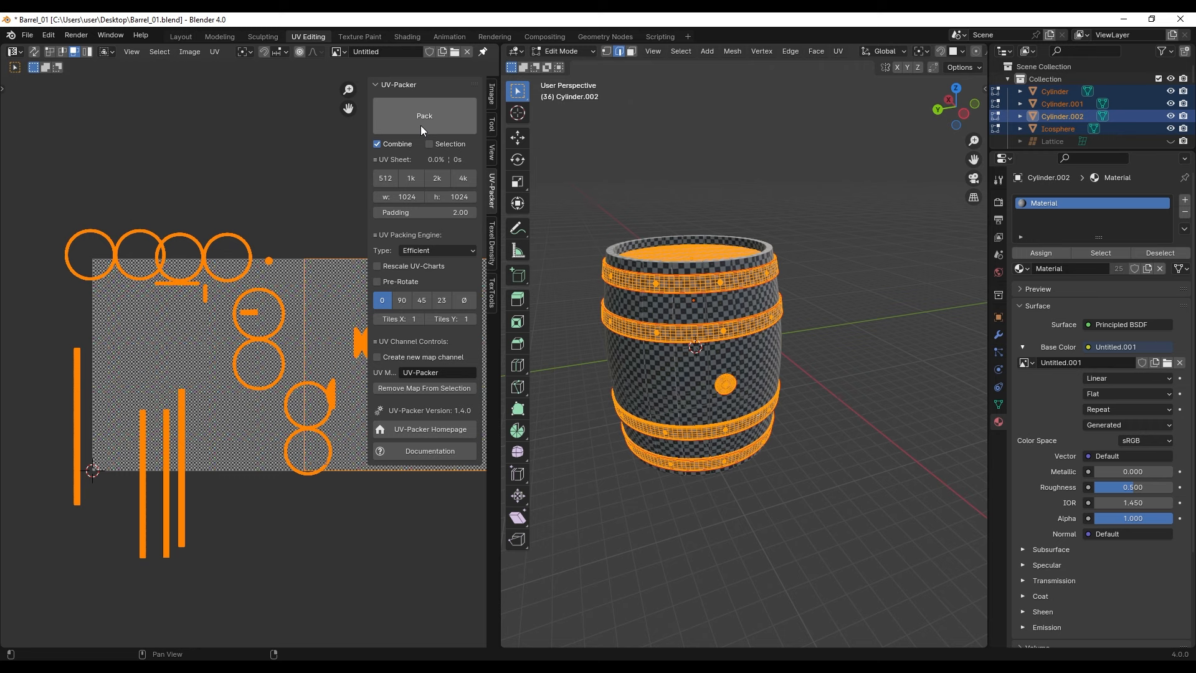
left_click(421, 125)
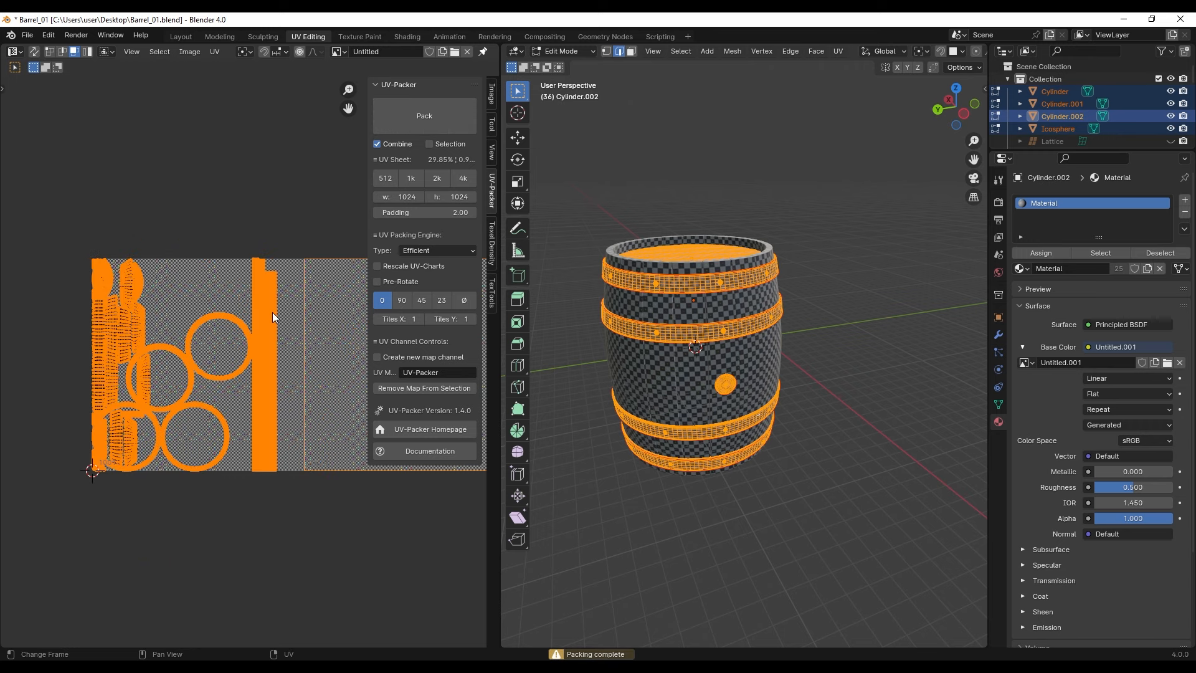
Move the packed islands one tile along X into the second UDIM tile.
scroll(265, 308, "down", 2)
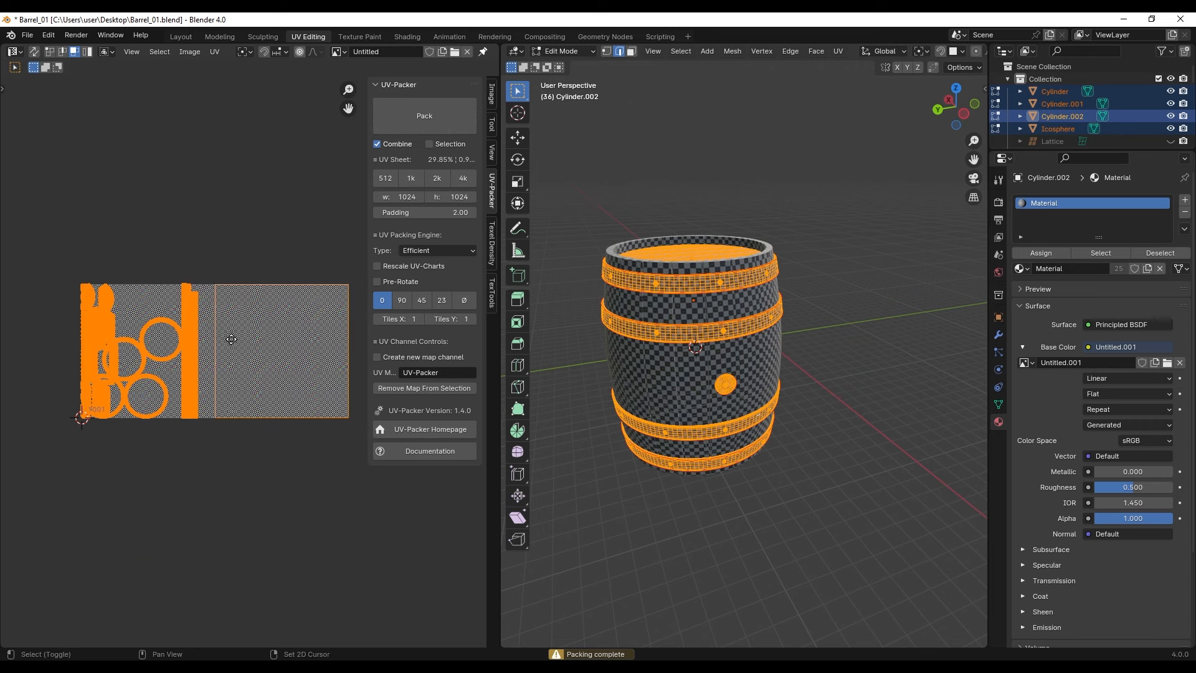
key("n")
scroll(200, 353, "up", 2)
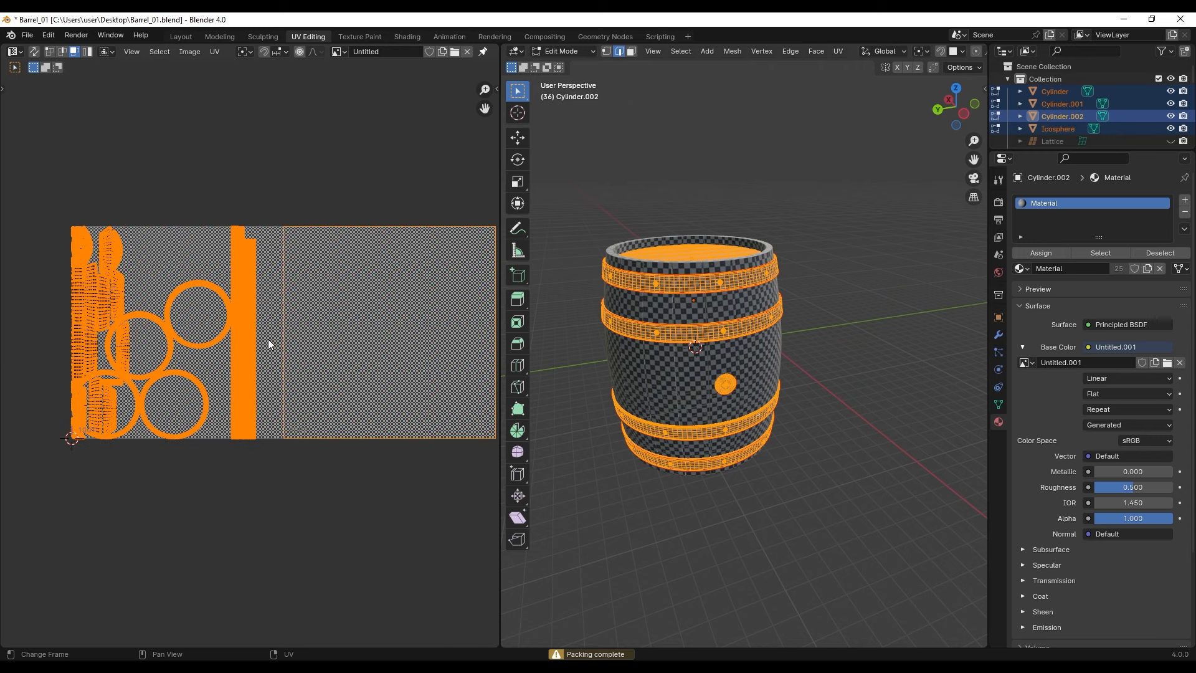
scroll(373, 324, "down", 1, "ctrl")
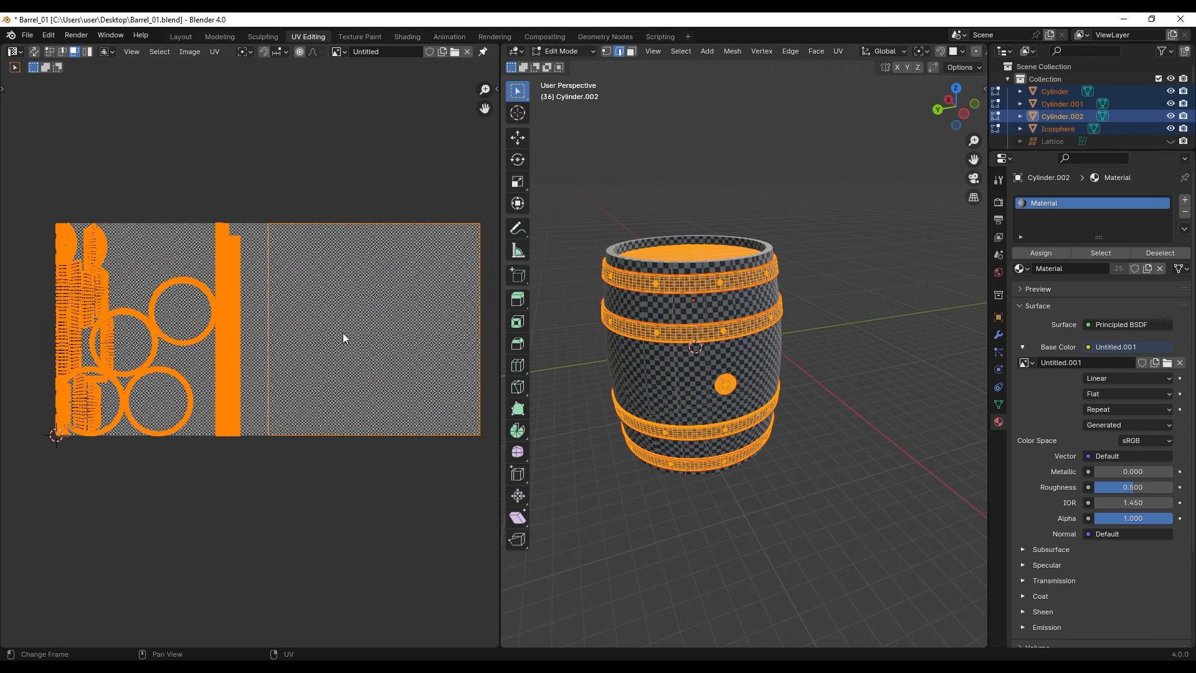
key("g")
key("x")
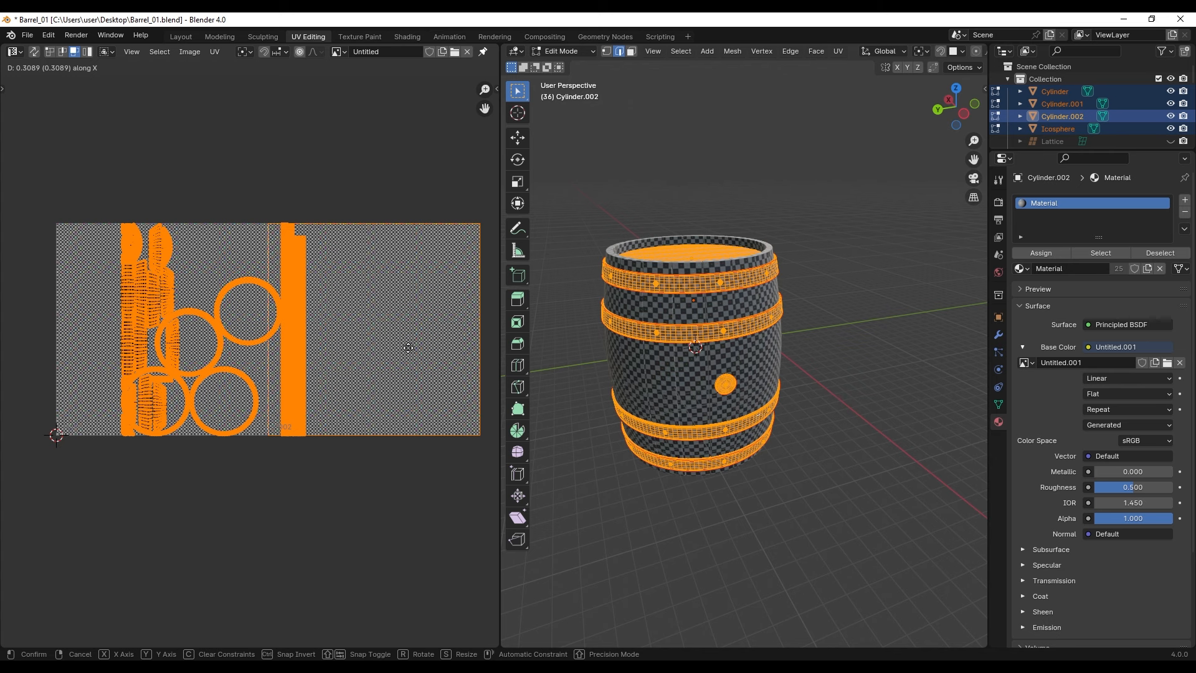
left_click(410, 353)
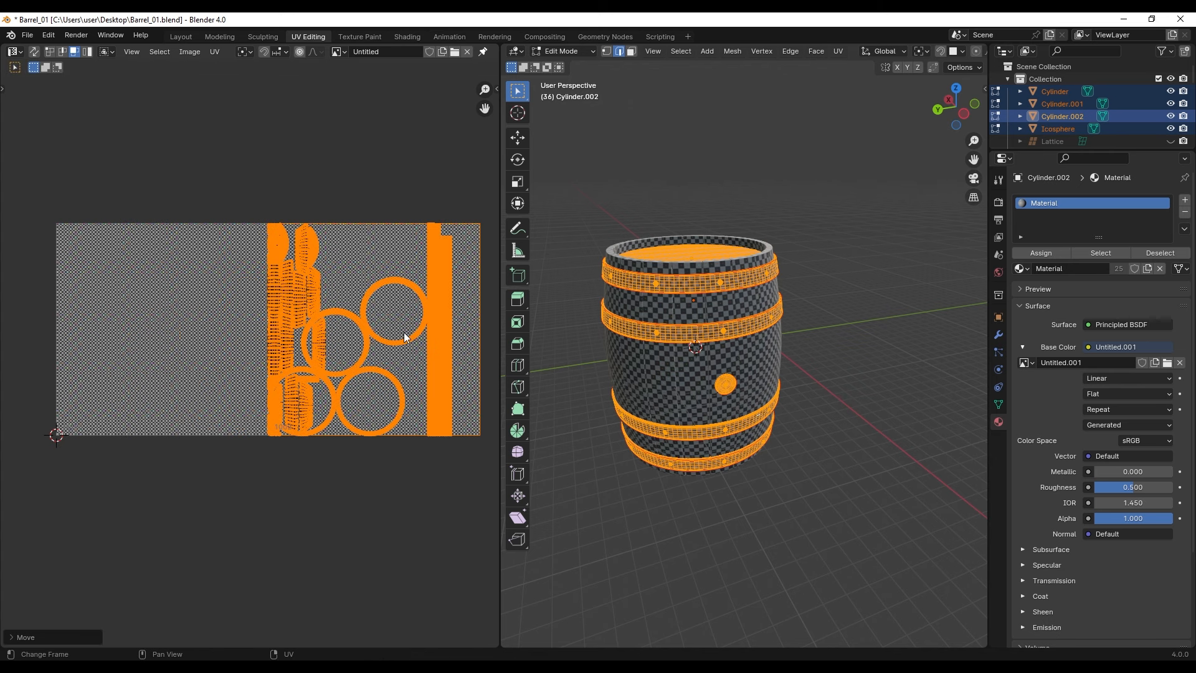
Select every barrel part and all its faces to examine the complete UV layout across both tiles.
key("Tab")
key("a")
key("Tab")
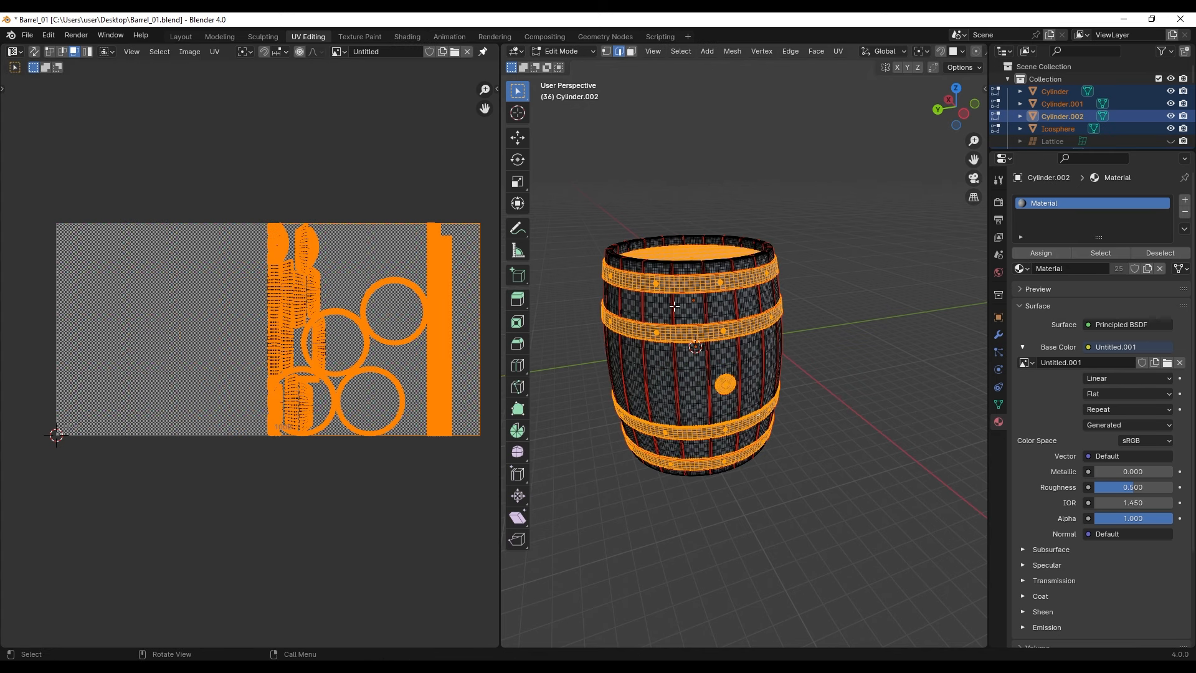
key("a")
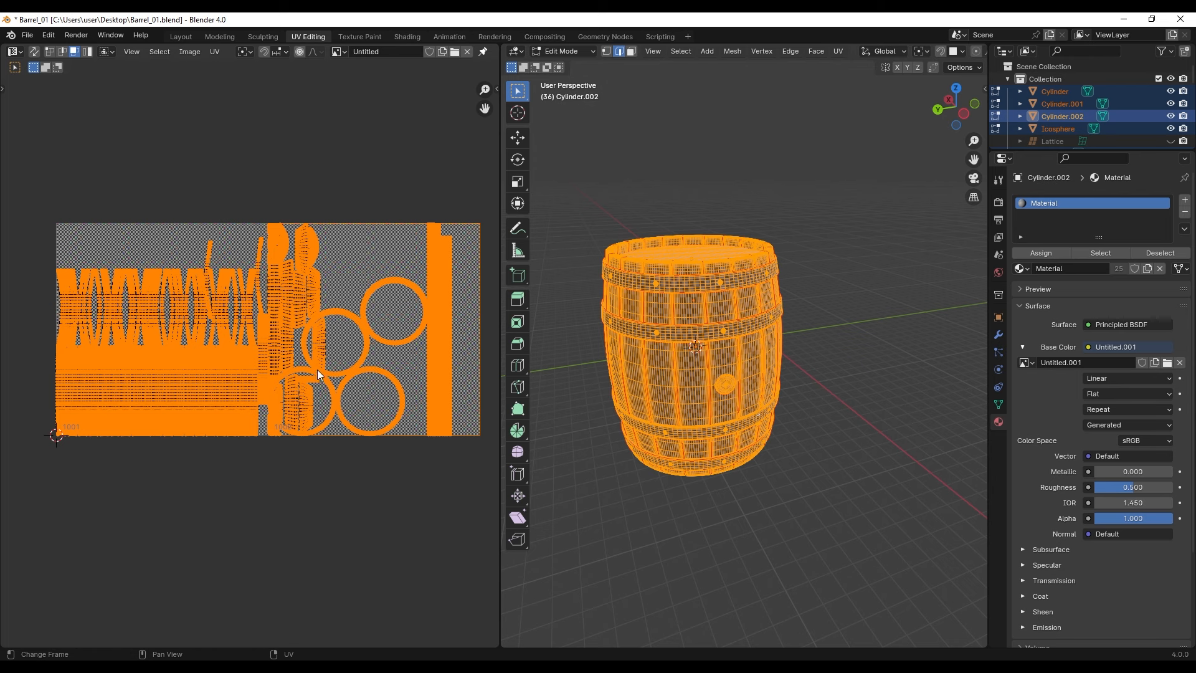
key("Tab")
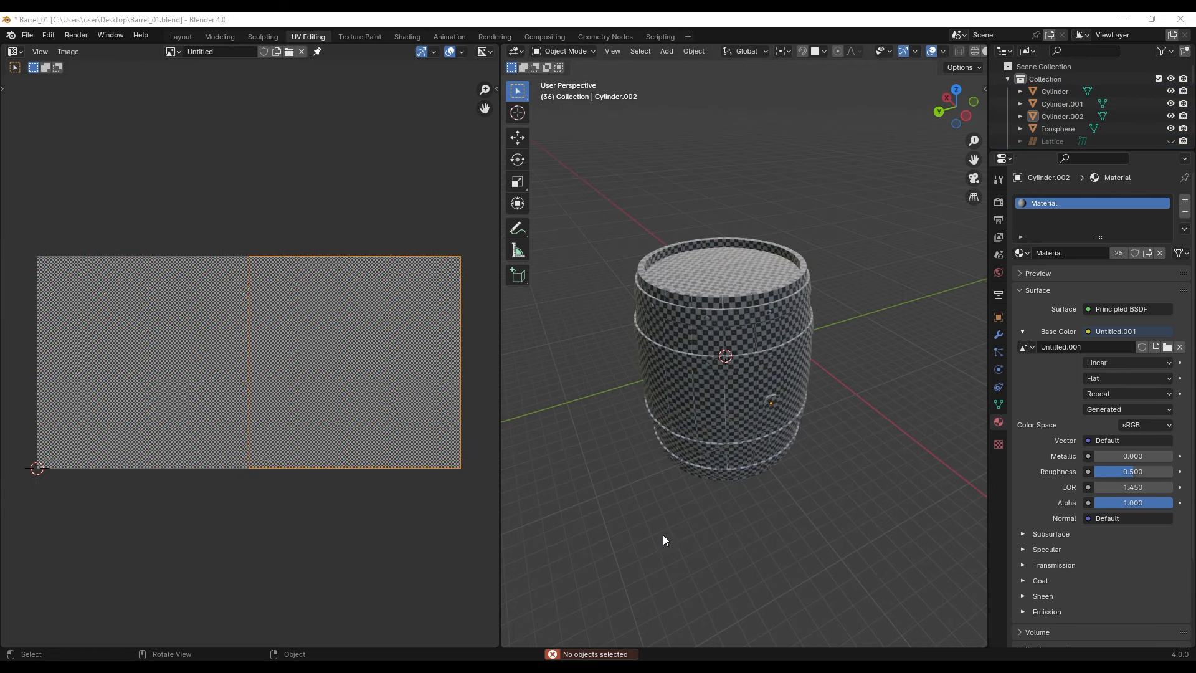
Switch to the Layout workspace and set the viewport shading to Material Preview.
left_click(181, 37)
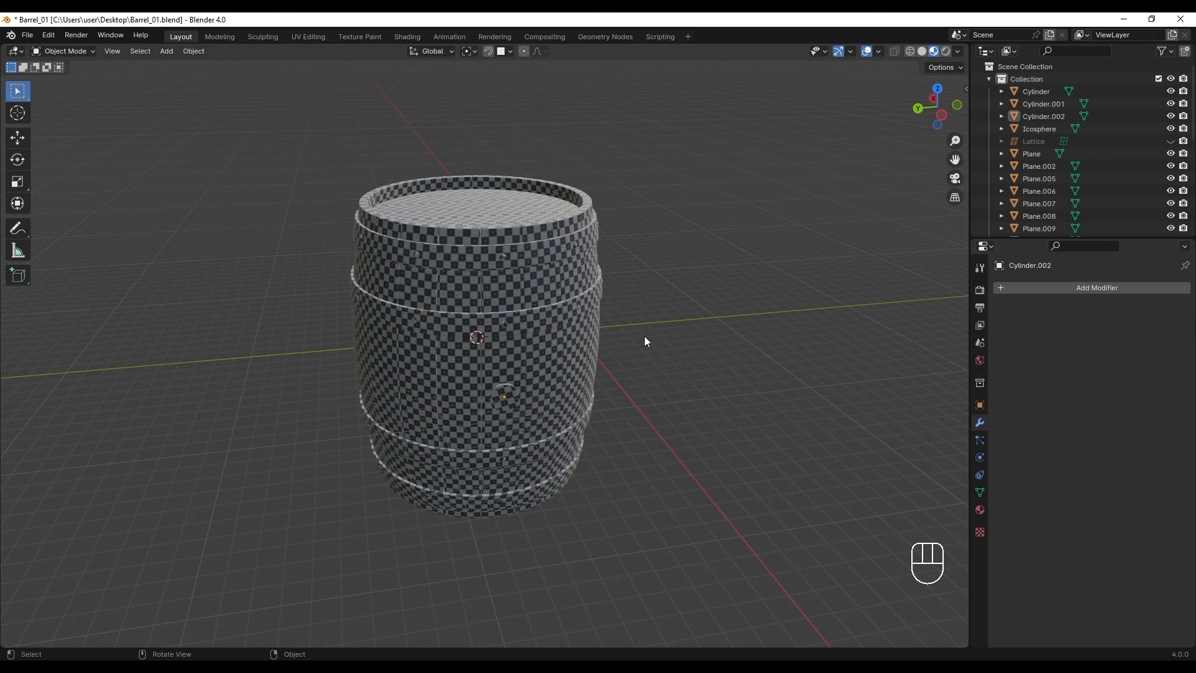
middle_click_drag(645, 337, 654, 327)
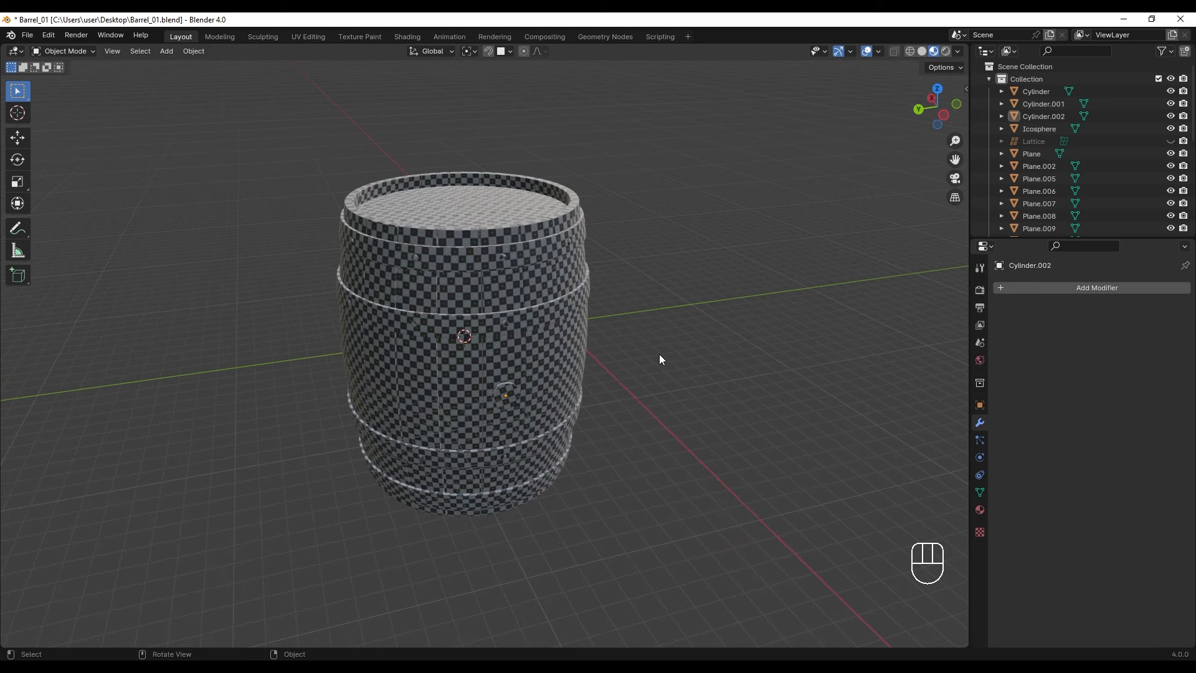
key("z")
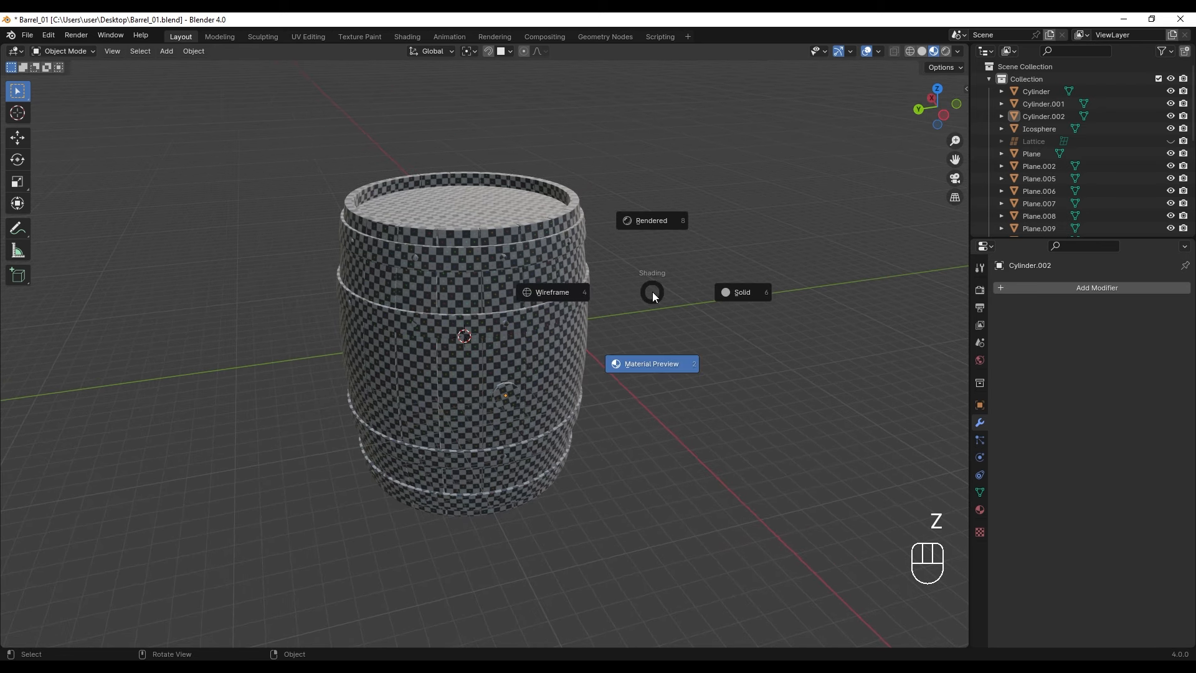
left_click(658, 365)
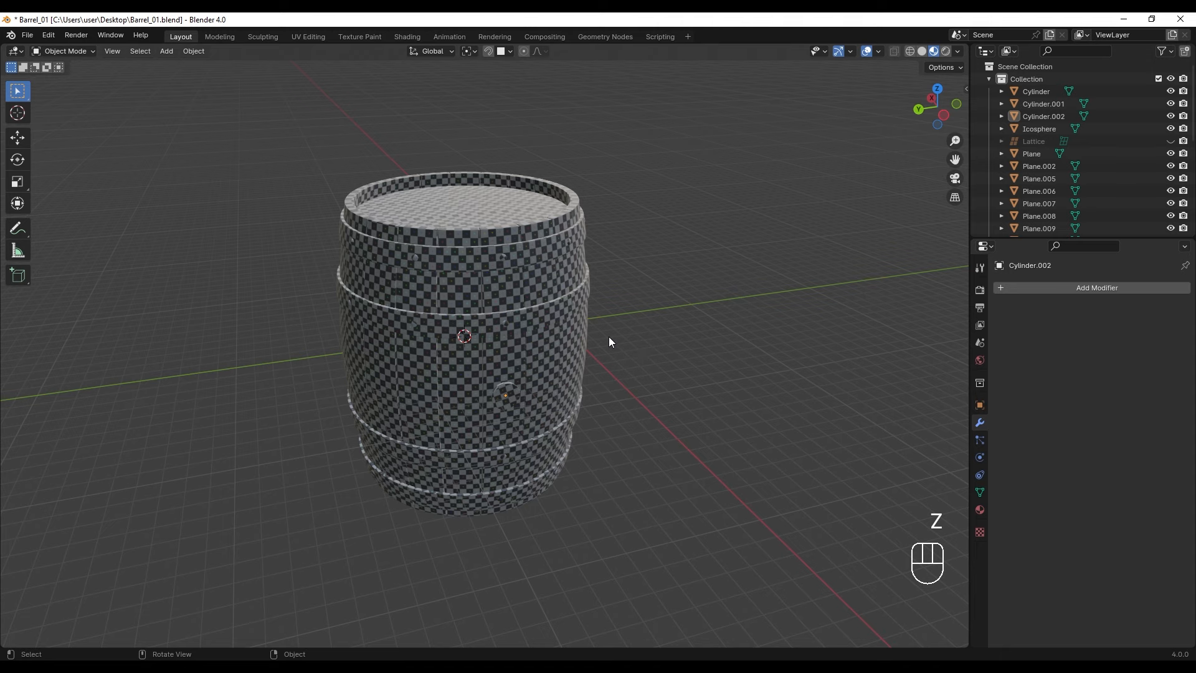
Select one of the barrel's side planks and show its material settings.
left_click(544, 350)
mouse_move(544, 352)
middle_mouse_down()
mouse_move(499, 347)
mouse_move(560, 355)
middle_mouse_up()
left_click(981, 509)
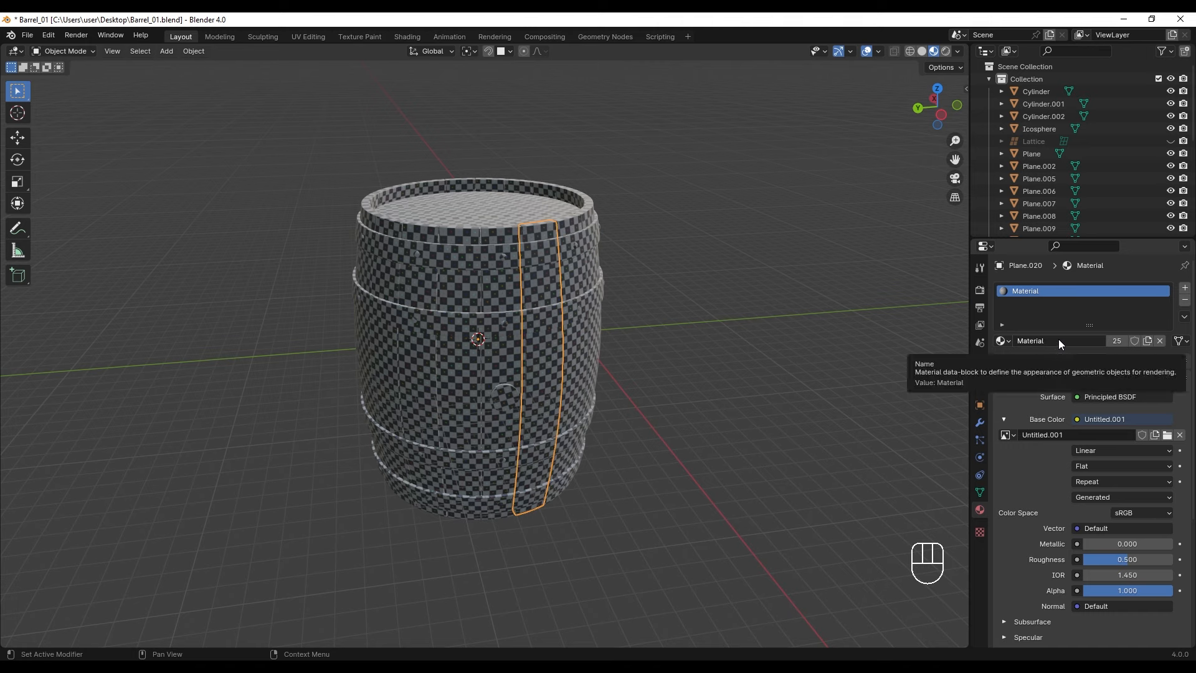
Replace the selected plank's checker material with a new material named Wood and give it an orange base color.
left_click(1160, 341)
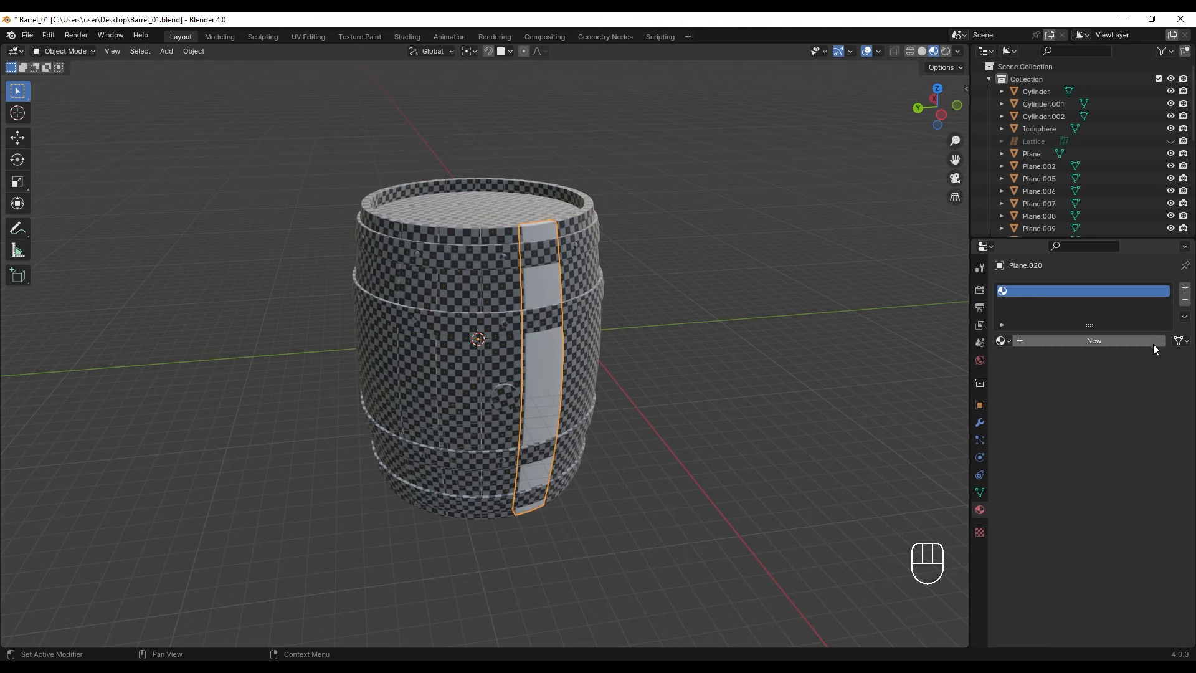
left_click(1101, 342)
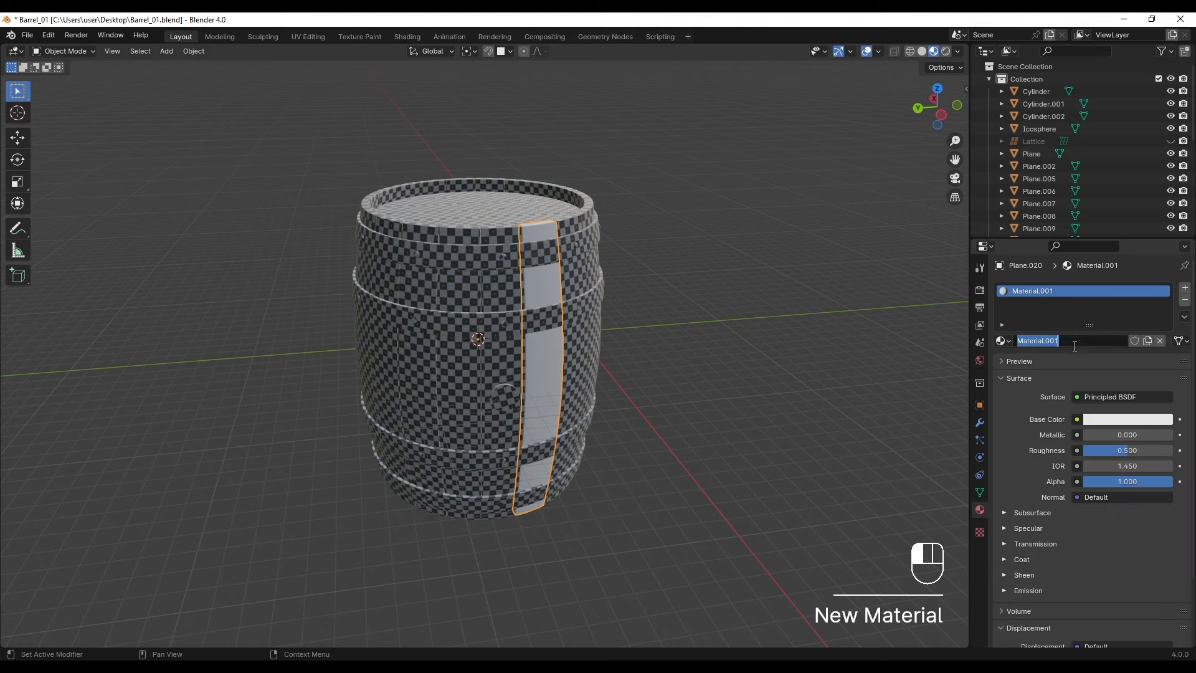
type("Wo")
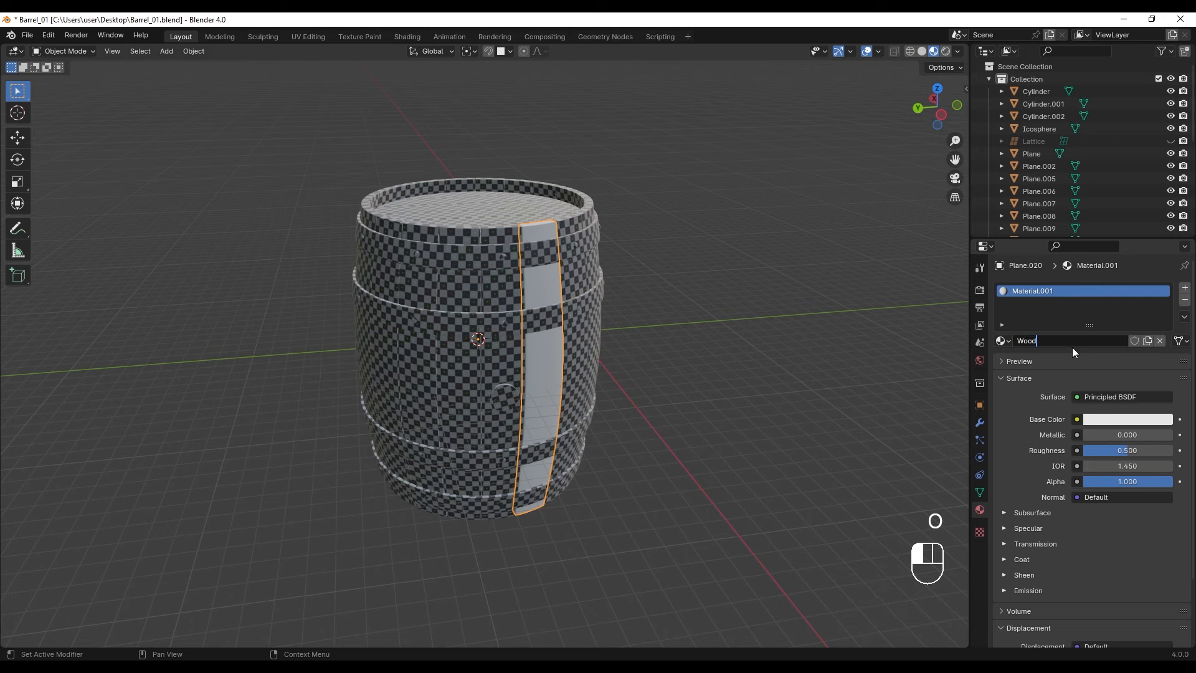
type("od")
left_click(1072, 346)
left_click(1137, 420)
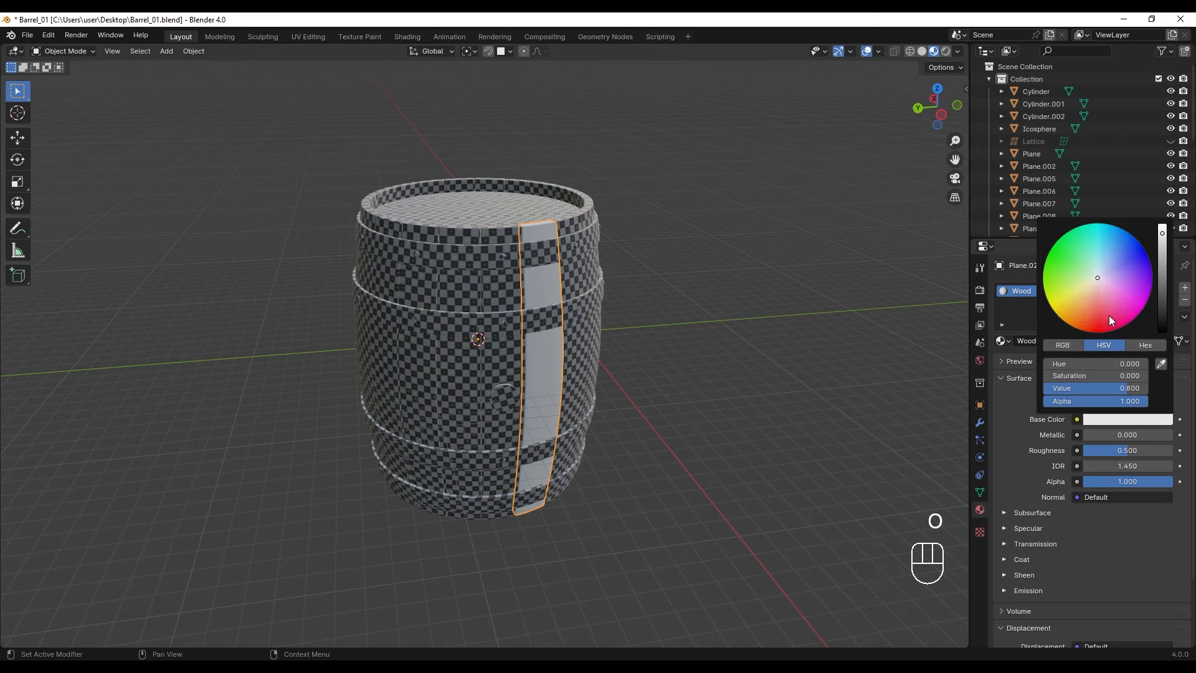
left_click_drag(1111, 321, 1089, 314)
left_click(698, 367)
Link the Wood material from the orange plank to the other side planks and the barrel's lid.
middle_click_drag(673, 369, 633, 342)
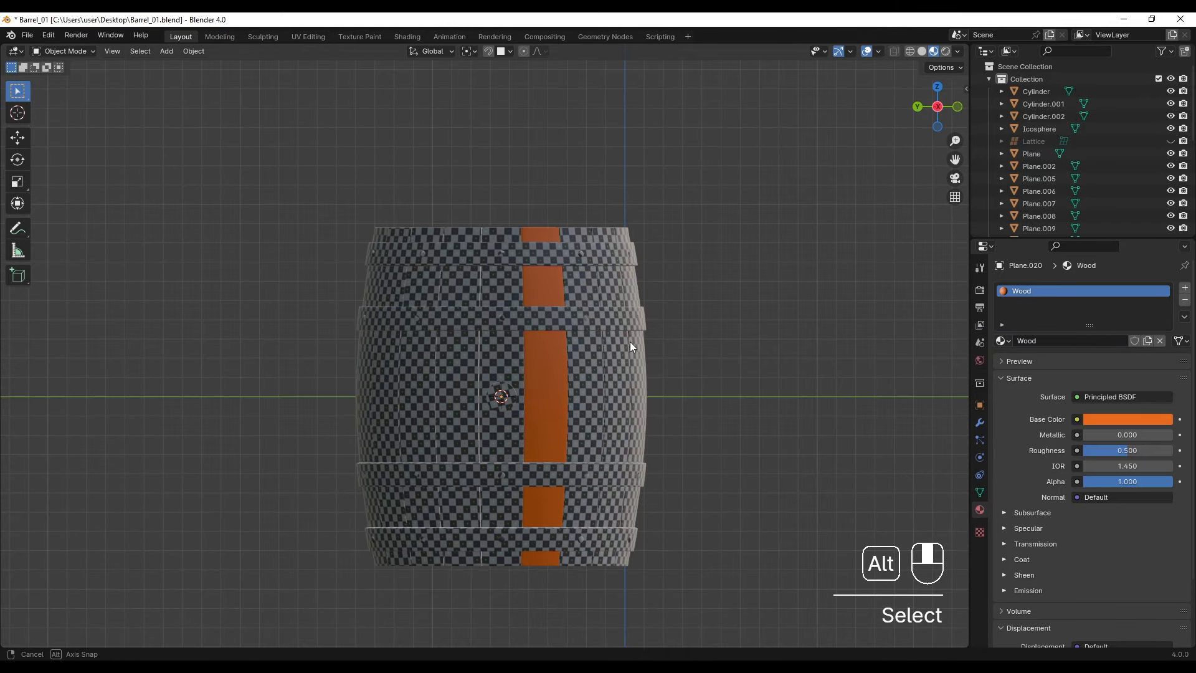
left_click_drag(665, 345, 301, 347)
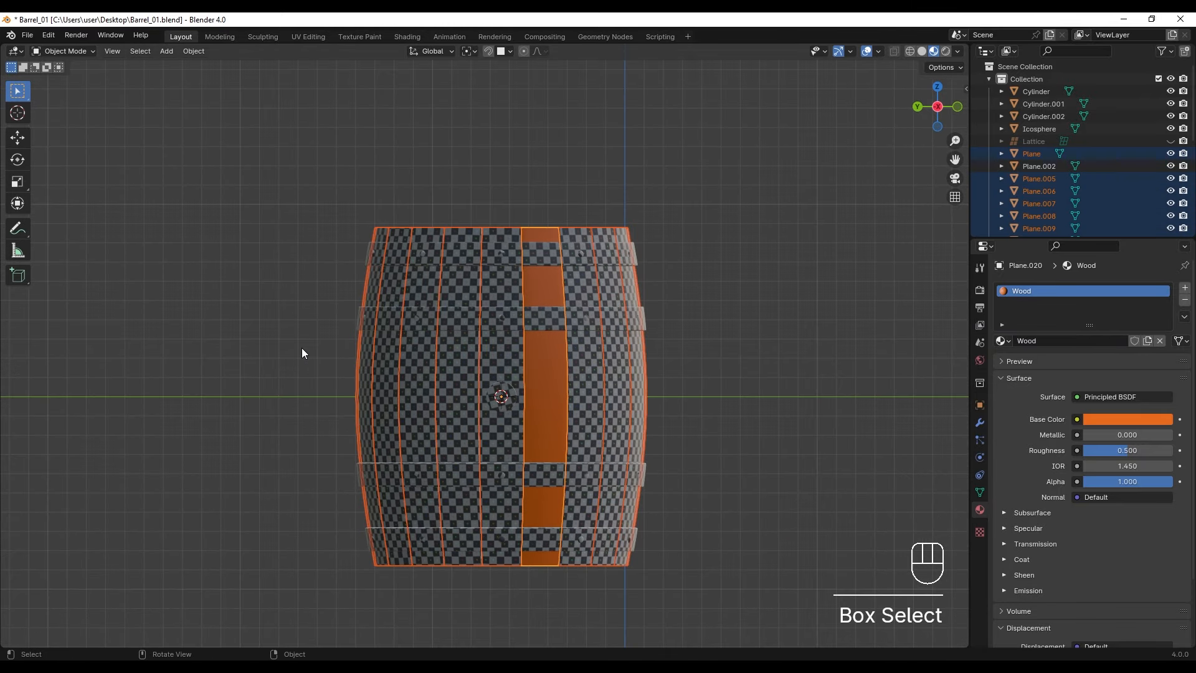
left_click(546, 368, "ctrl")
middle_click_drag(542, 364, 571, 358)
left_click(492, 238, "shift")
scroll(535, 369, "up", 3)
left_click(536, 373, "shift")
key("ctrl+l")
left_click(551, 375)
Link the Wood material to the side plank that still has the checker texture, using the neighboring plank as source.
left_click(572, 358)
left_click(534, 377, "shift")
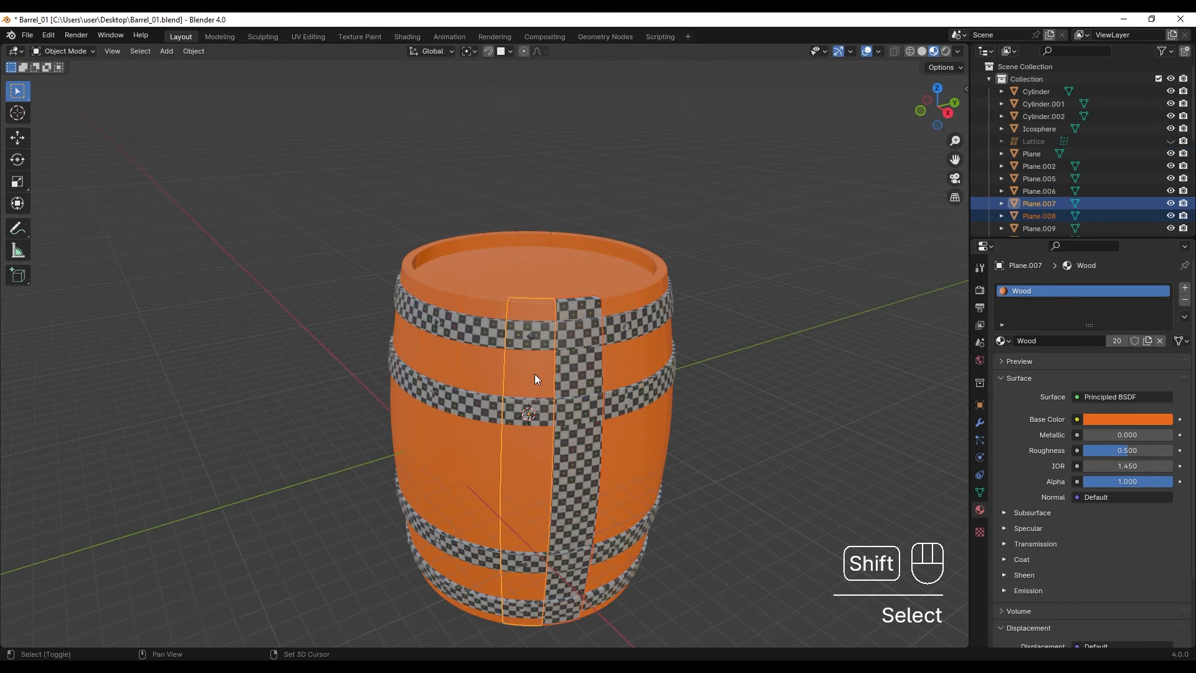
key("ctrl+l")
left_click(534, 369)
Link the Wood material from an adjacent plank to the round bung on the barrel's side.
middle_click_drag(753, 357, 736, 430)
scroll(672, 399, "up", 4)
middle_click_drag(673, 399, 483, 398, "shift")
left_click(460, 384)
scroll(480, 393, "up", 2)
left_click(418, 382, "shift")
key("ctrl+l")
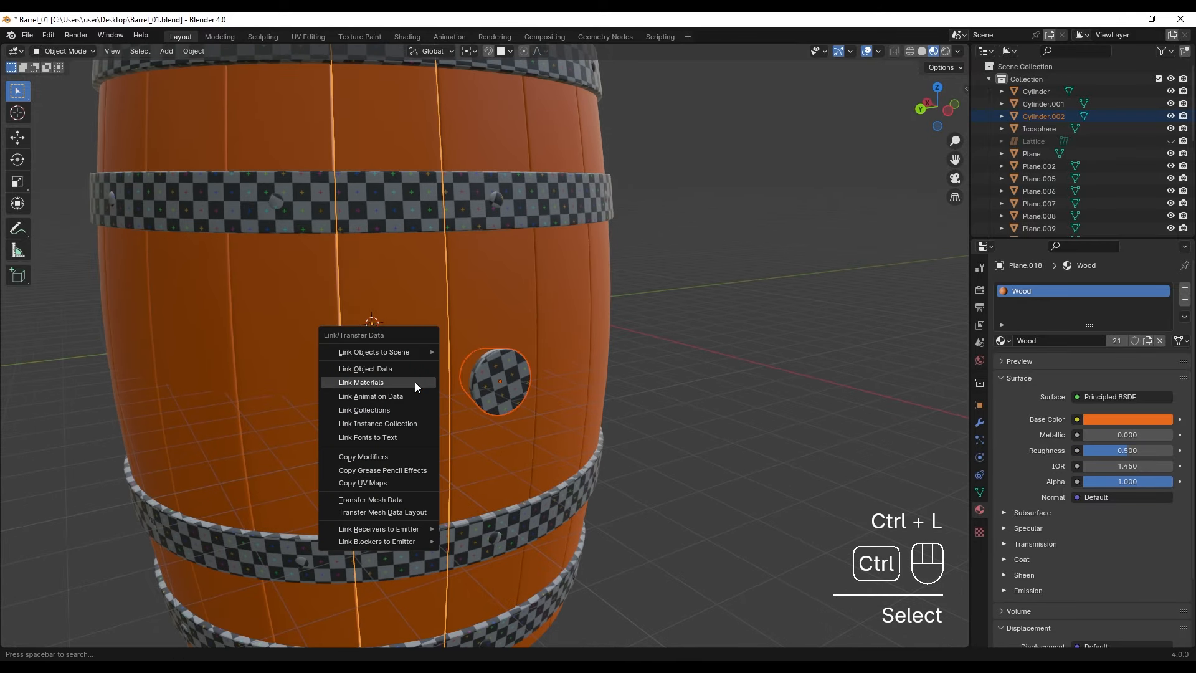
left_click(415, 382)
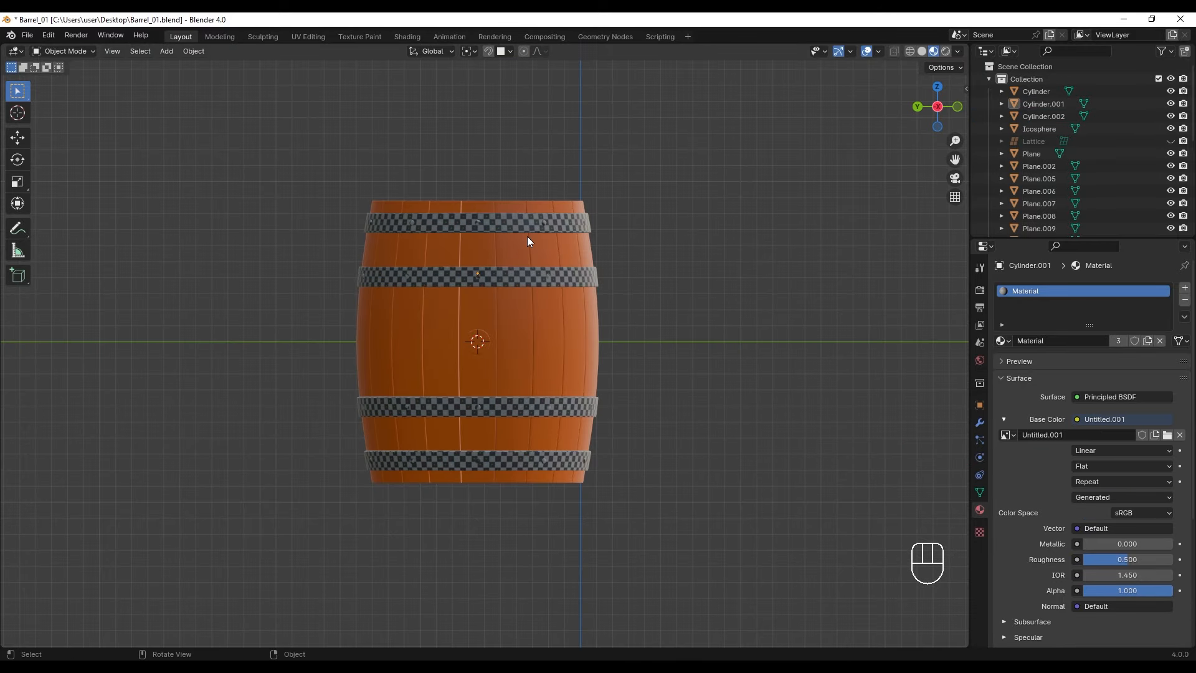
Replace the checker material on the outermost pair of hoops with a new material named Metal.
left_click(527, 242)
key("g")
key("Escape")
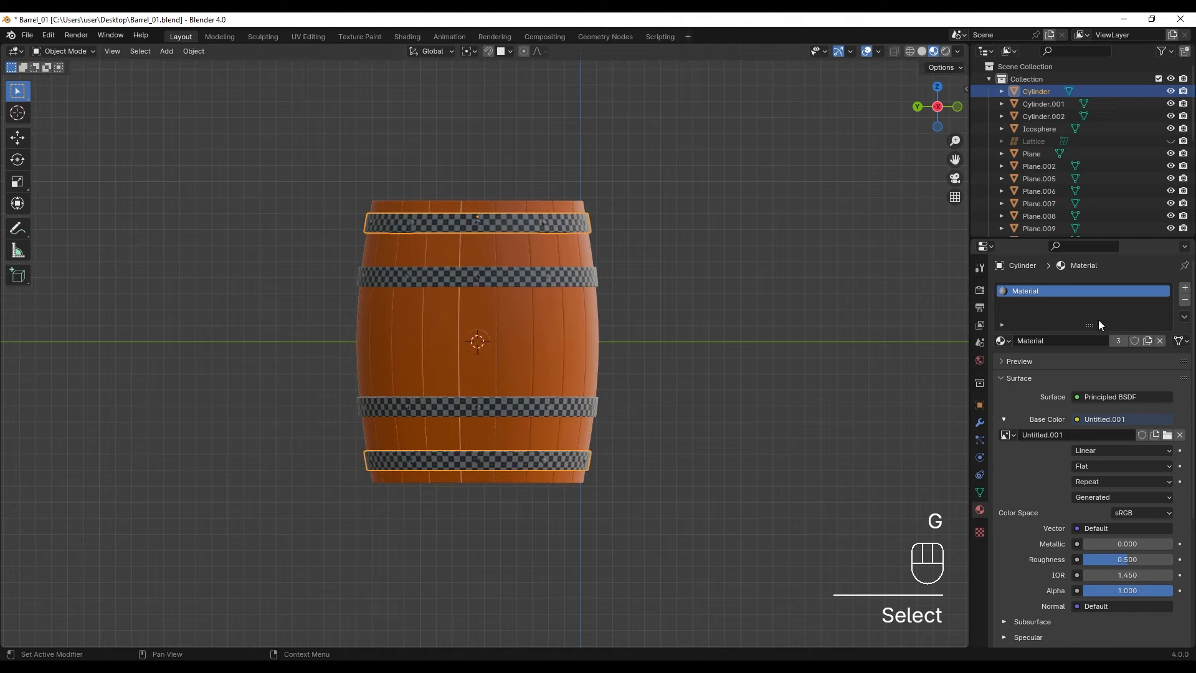
left_click(1158, 341)
left_click(1067, 343)
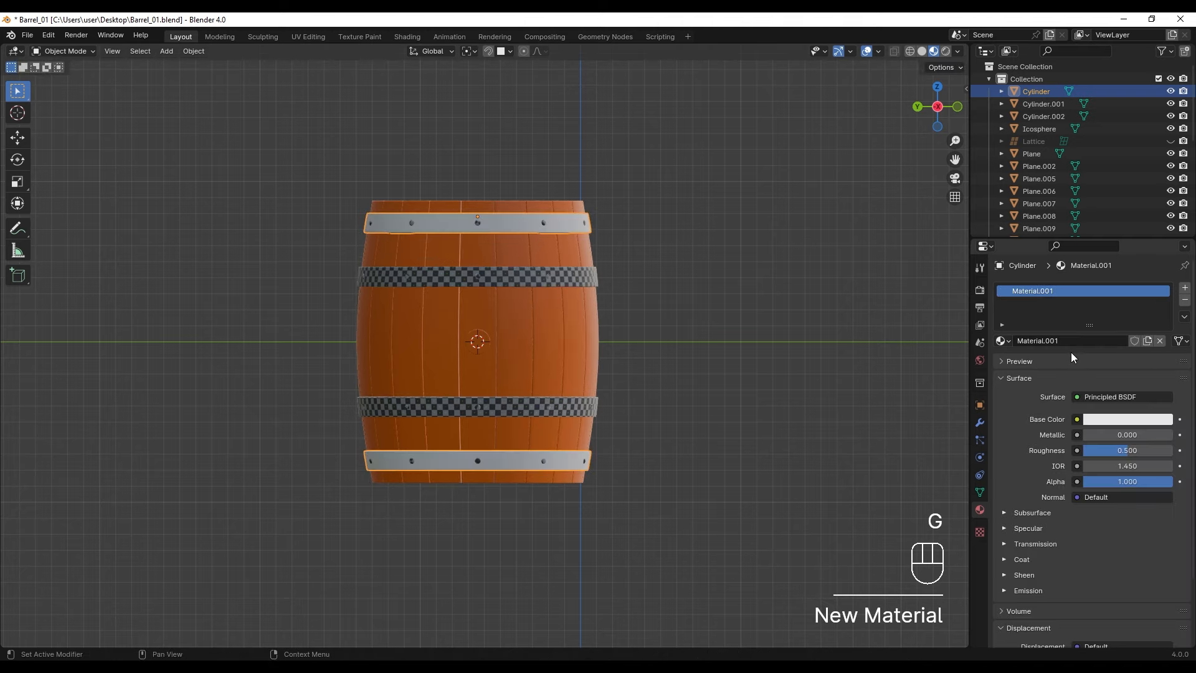
double_click(1071, 342)
type("EMtal")
key("Return")
double_click(1066, 340)
type("Metal")
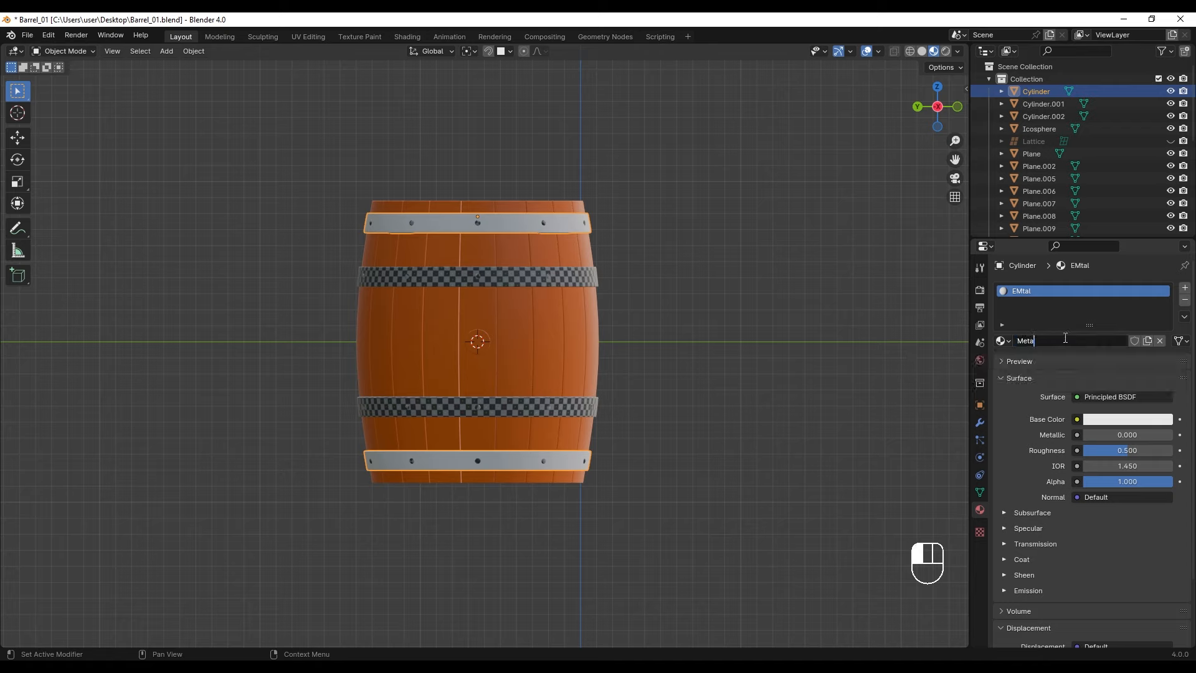
key("Return")
Set the Metal material's base color to a saturated blue.
left_click(1126, 420)
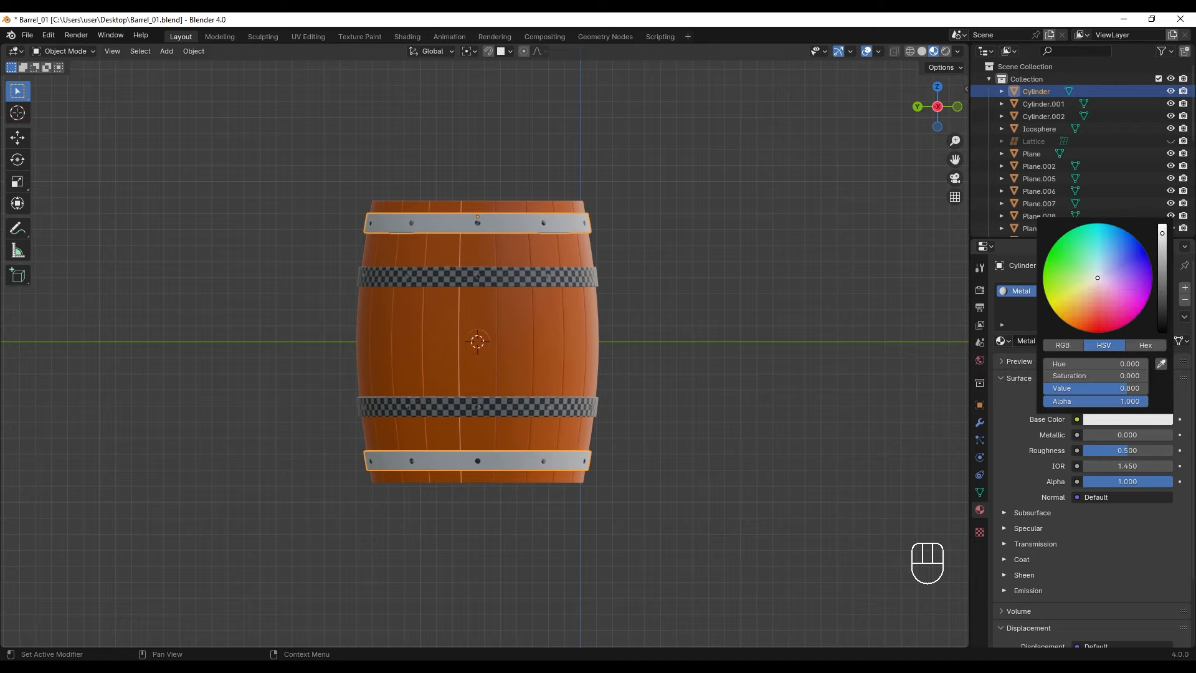
left_click_drag(1098, 278, 1148, 257)
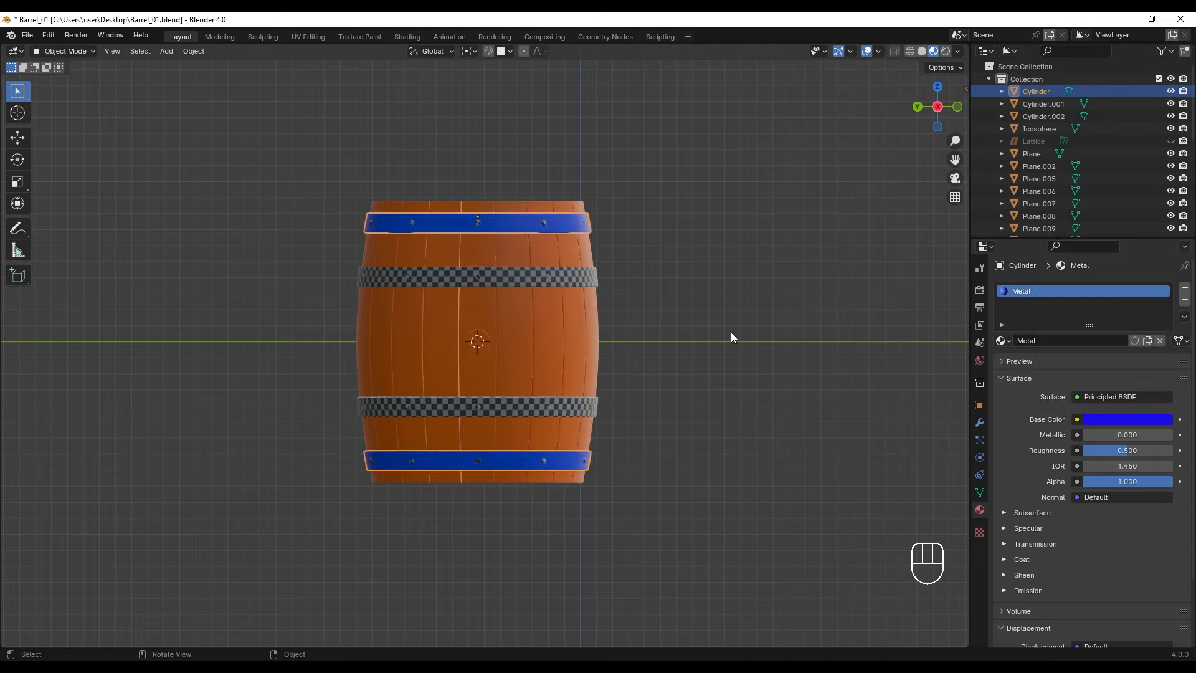
left_click(731, 338)
Link the Metal material from the outermost hoops to the inner hoops and all rivets, leaving the wooden parts out of the selection.
left_click_drag(341, 213, 663, 471)
left_click_drag(630, 326, 300, 374, "ctrl")
middle_click_drag(560, 436, 526, 393)
left_click(542, 432, "ctrl")
middle_click_drag(542, 432, 517, 388)
key("g")
right_click(555, 315)
scroll(555, 316, "up", 3)
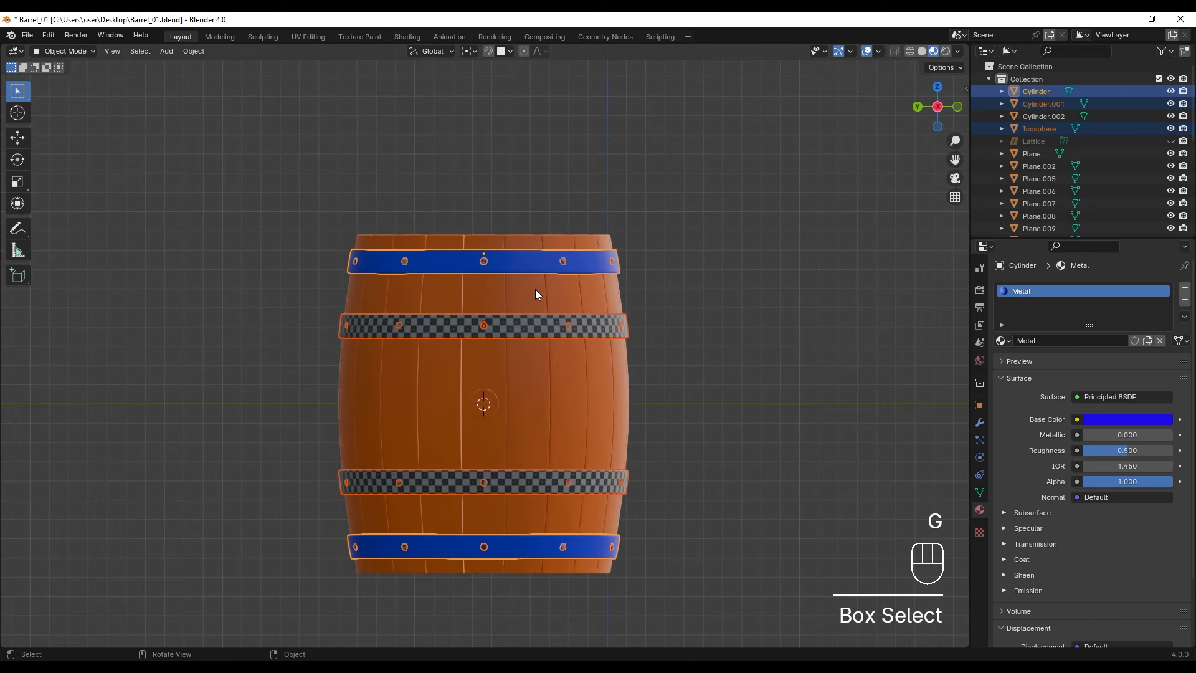
left_click(534, 263, "shift")
left_click(536, 267, "shift")
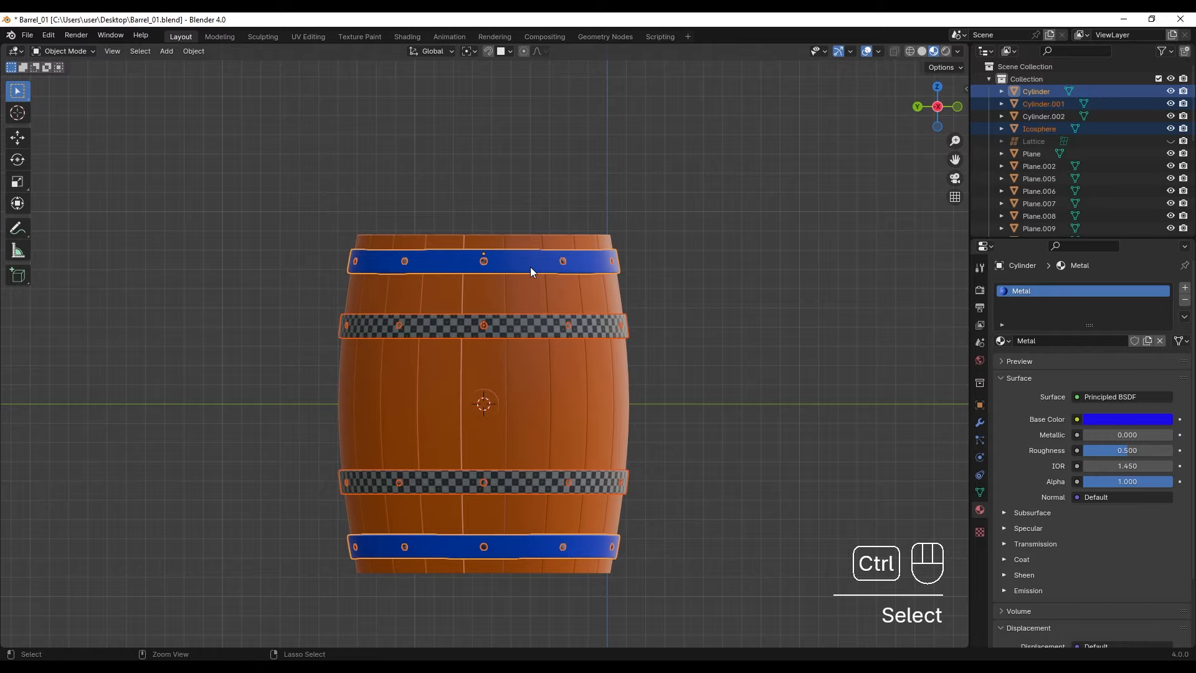
key("ctrl+l")
left_click(529, 267)
left_click(703, 283)
Select all barrel parts and export them as Barrel_01.fbx to the Desktop, limited to selected objects.
middle_click_drag(703, 283, 558, 284)
scroll(542, 324, "down", 2)
scroll(525, 342, "up", 3)
middle_click_drag(525, 342, 511, 365, "shift")
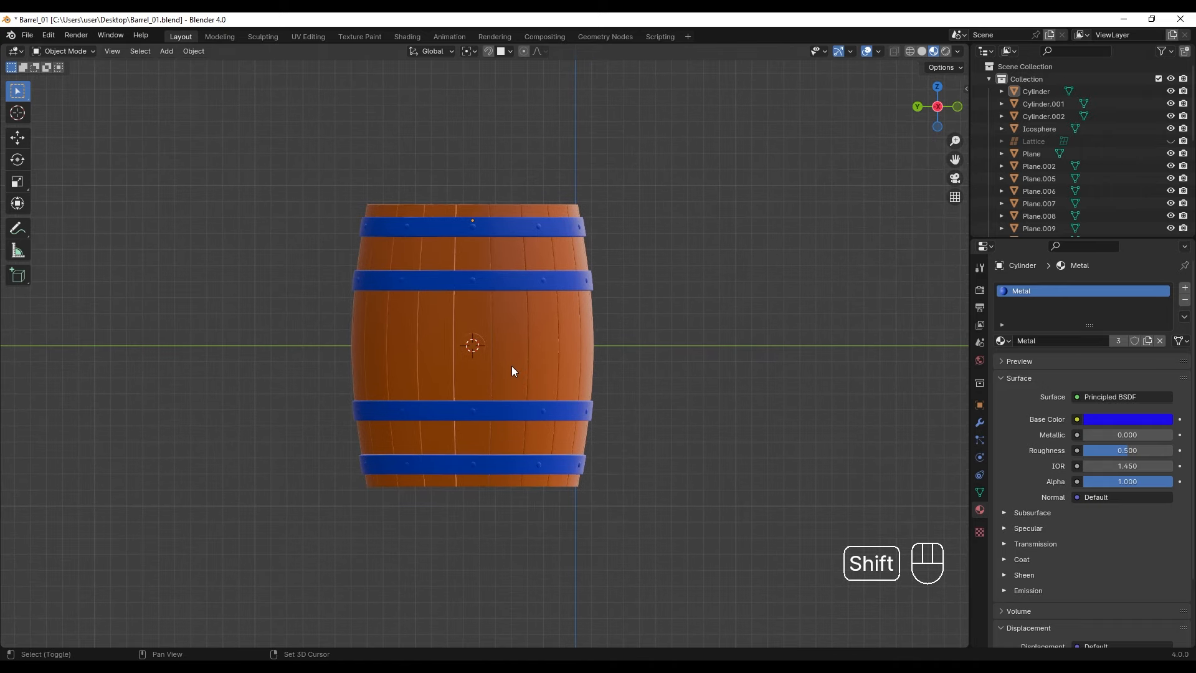
key("a")
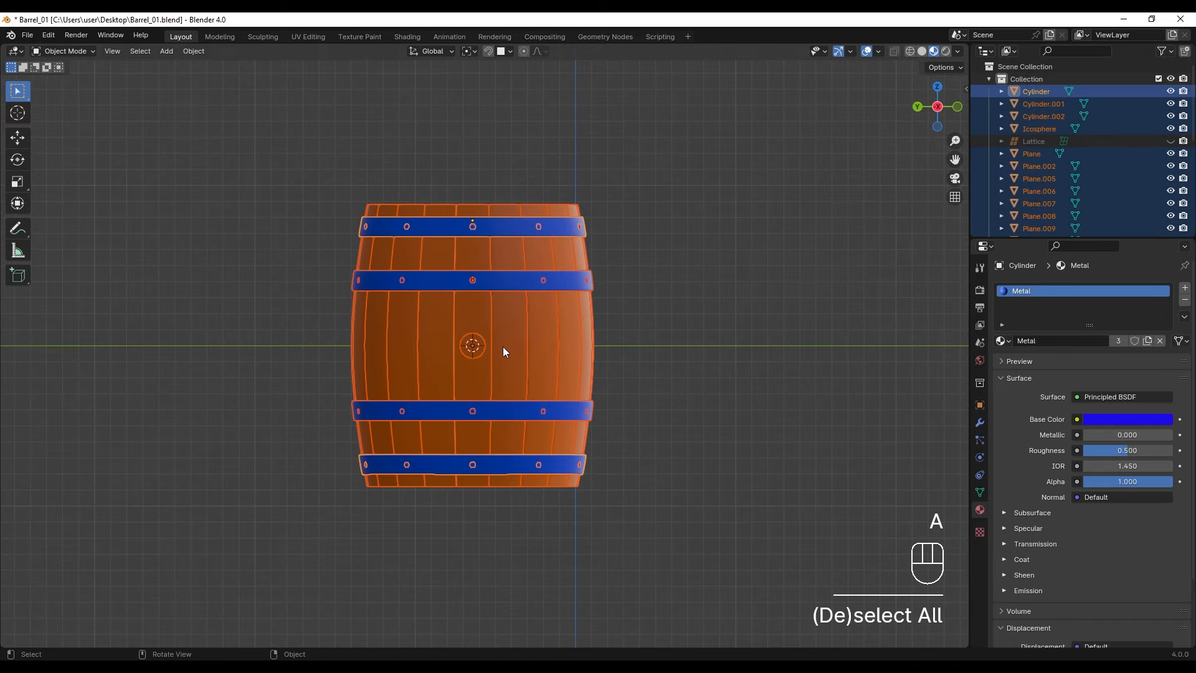
left_click(31, 37)
mouse_move(57, 228)
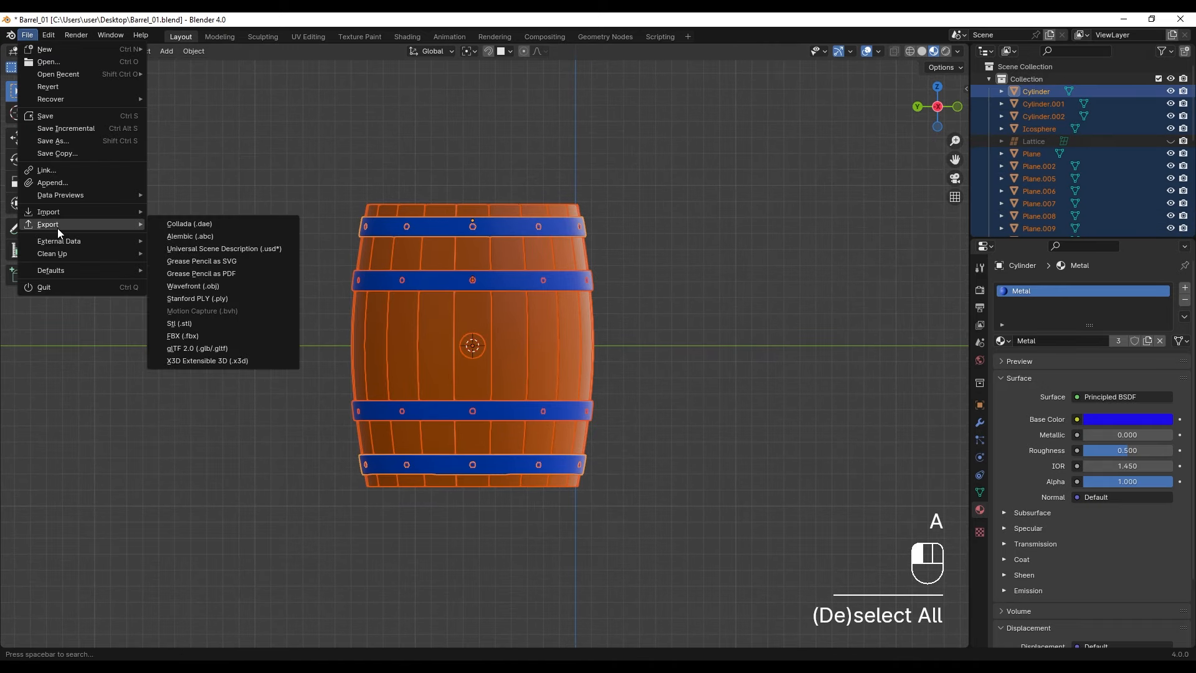
left_click(216, 335)
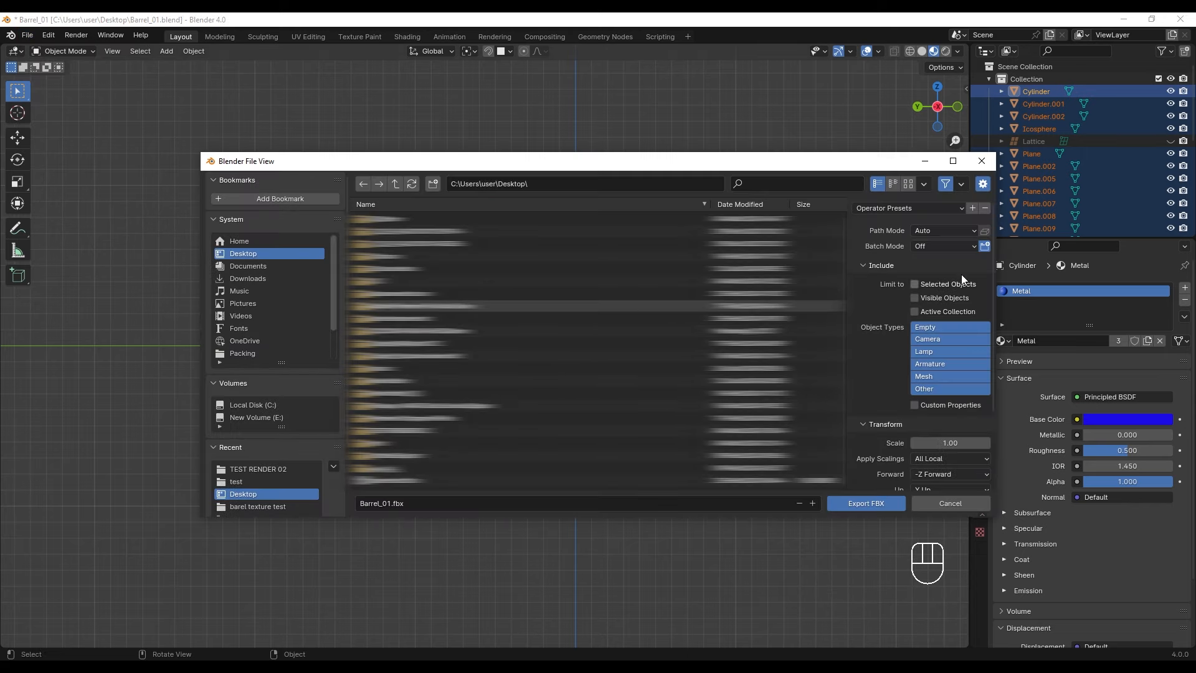
left_click(926, 286)
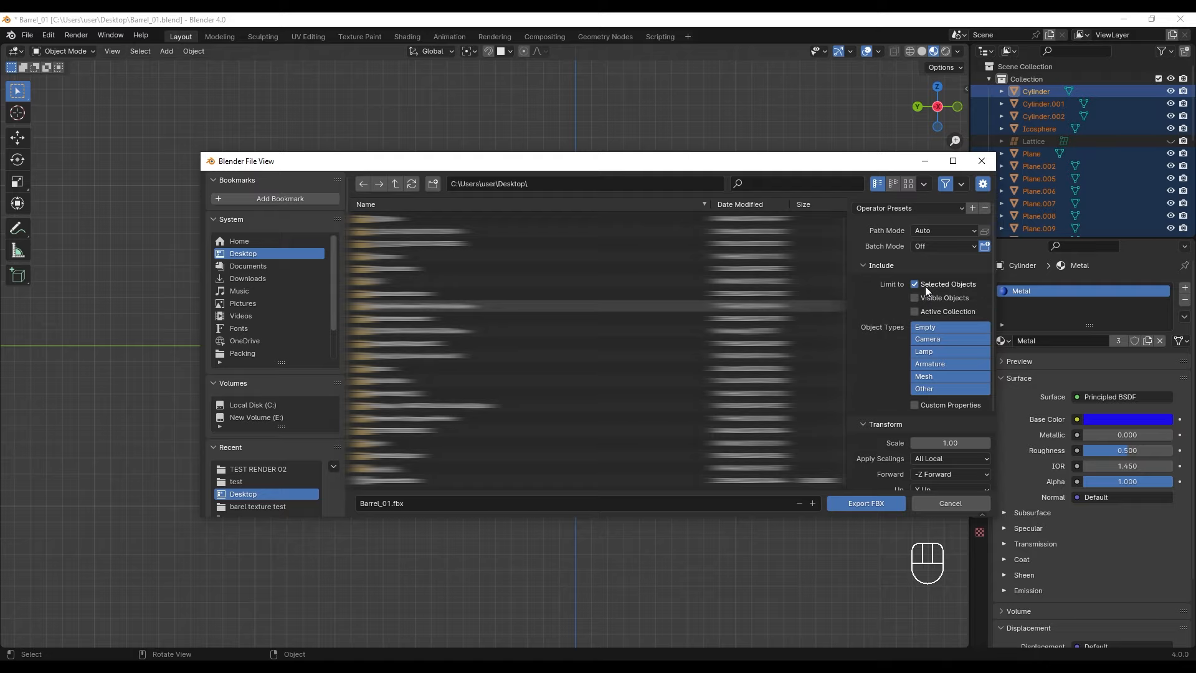
left_click(862, 503)
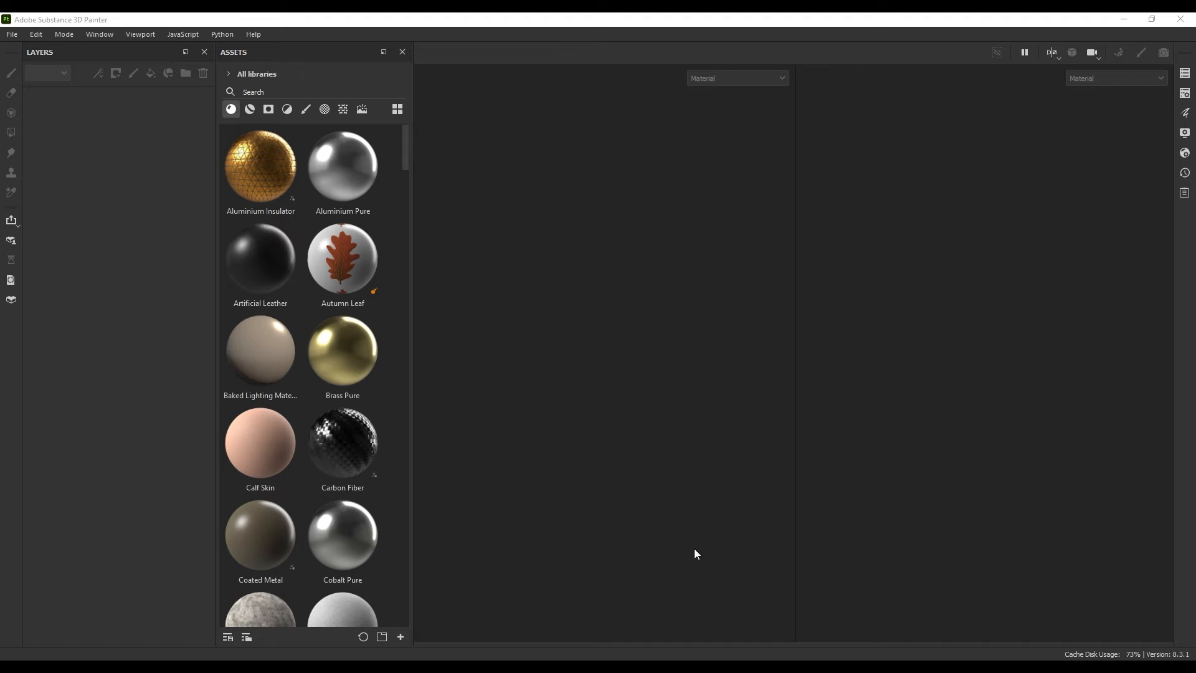
Switch to Substance 3D Painter and create a project from Barrel_01.fbx, using the UV Tile workflow with the tile layout preserved per material.
left_click(12, 35)
left_click(25, 49)
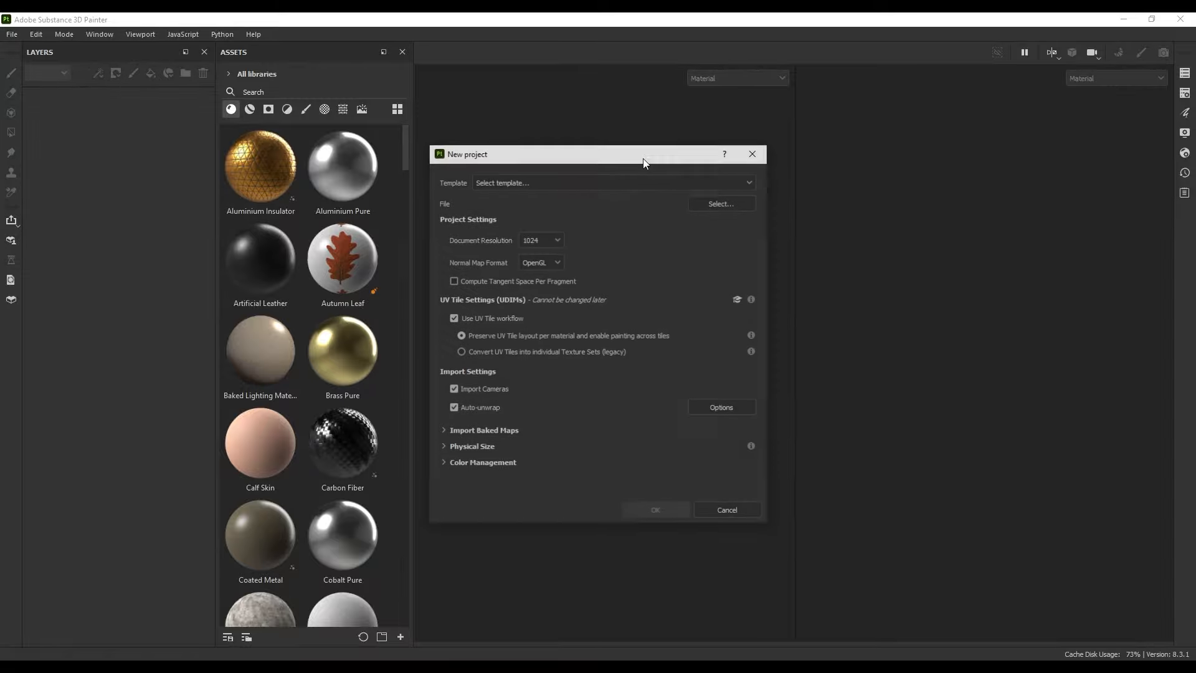
left_click(723, 203)
scroll(774, 340, "down", 2)
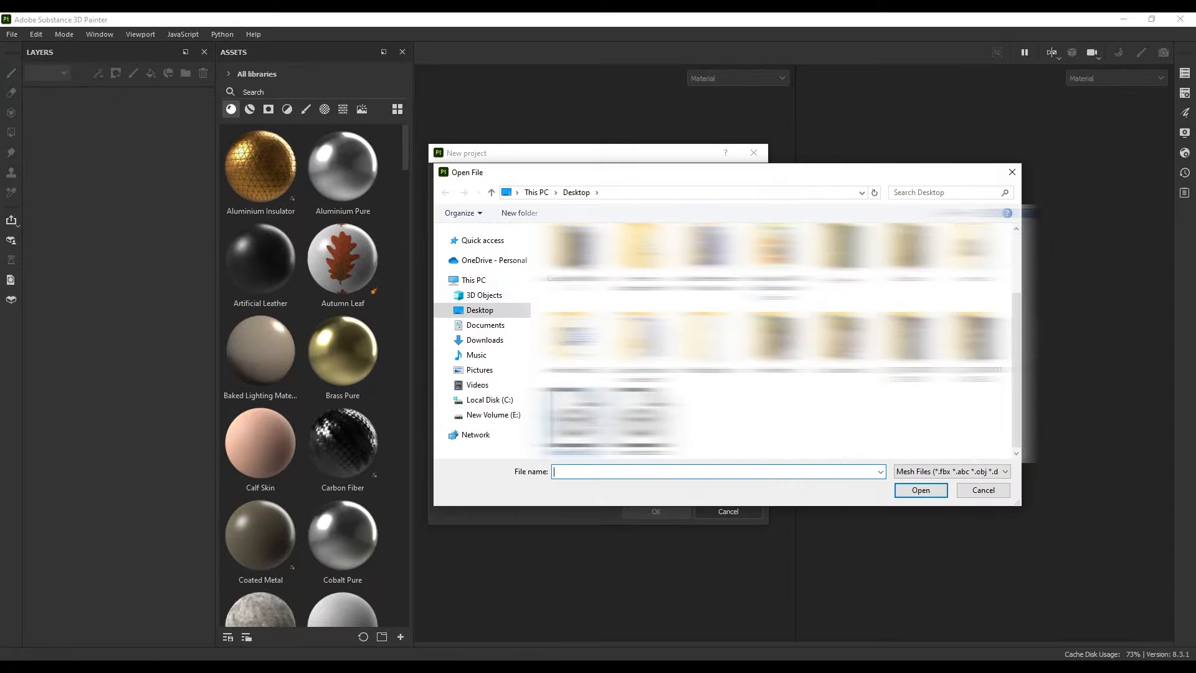
double_click(611, 416)
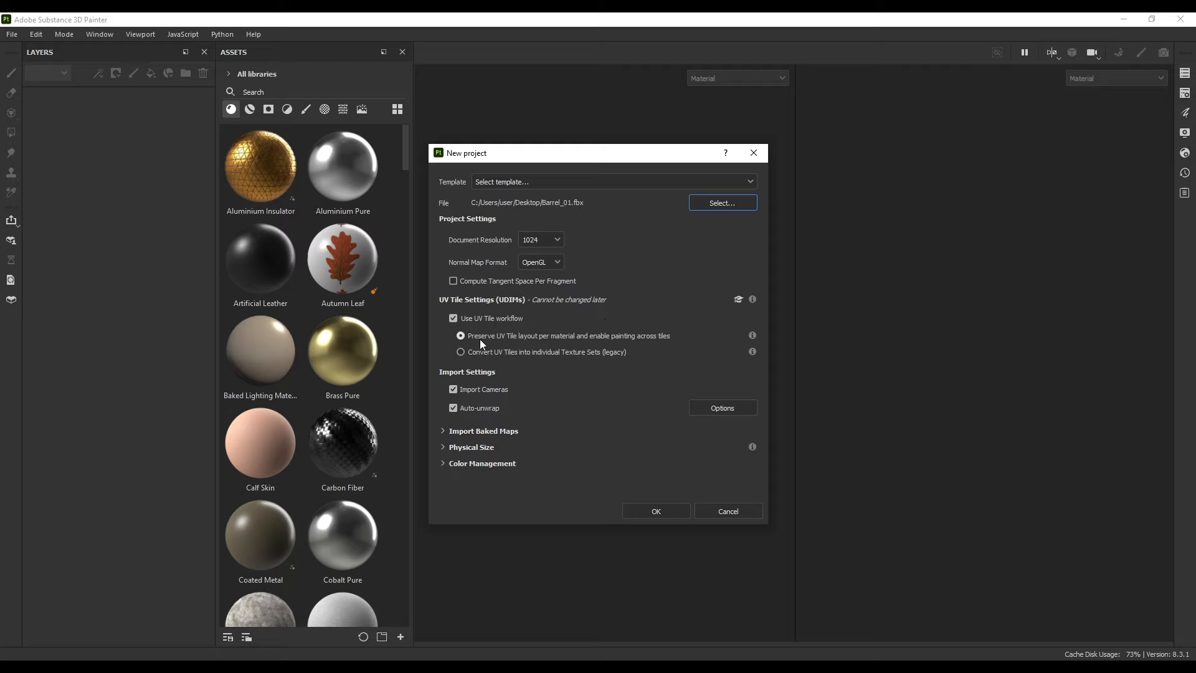
key("Return")
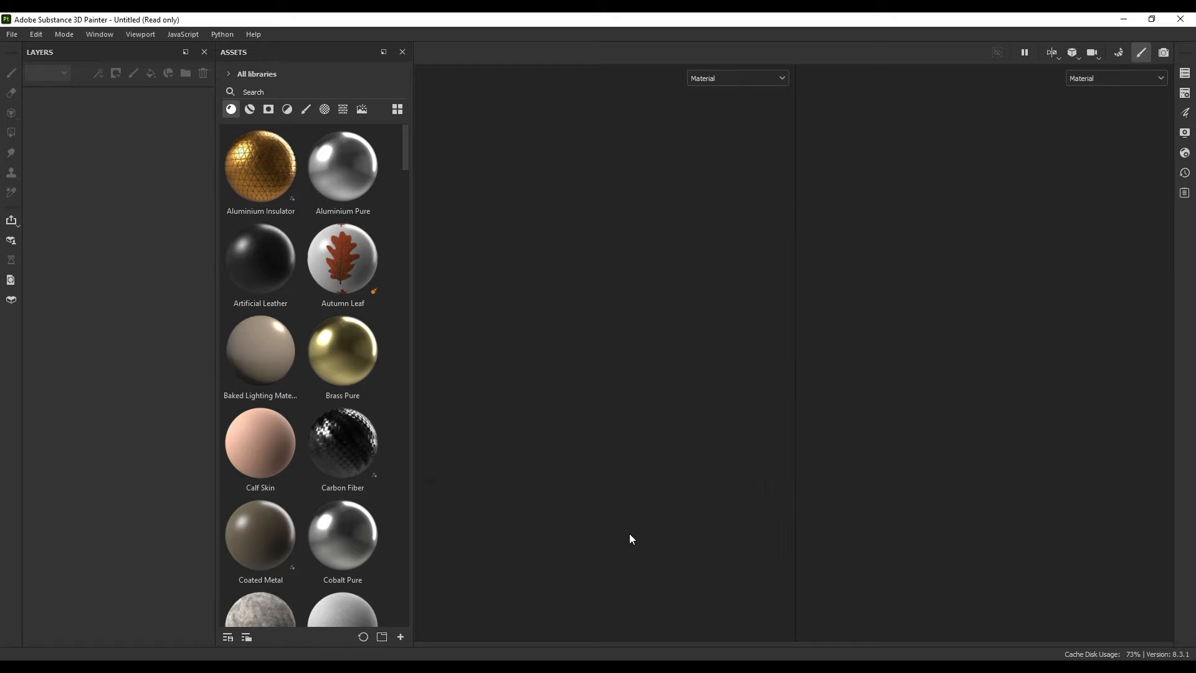
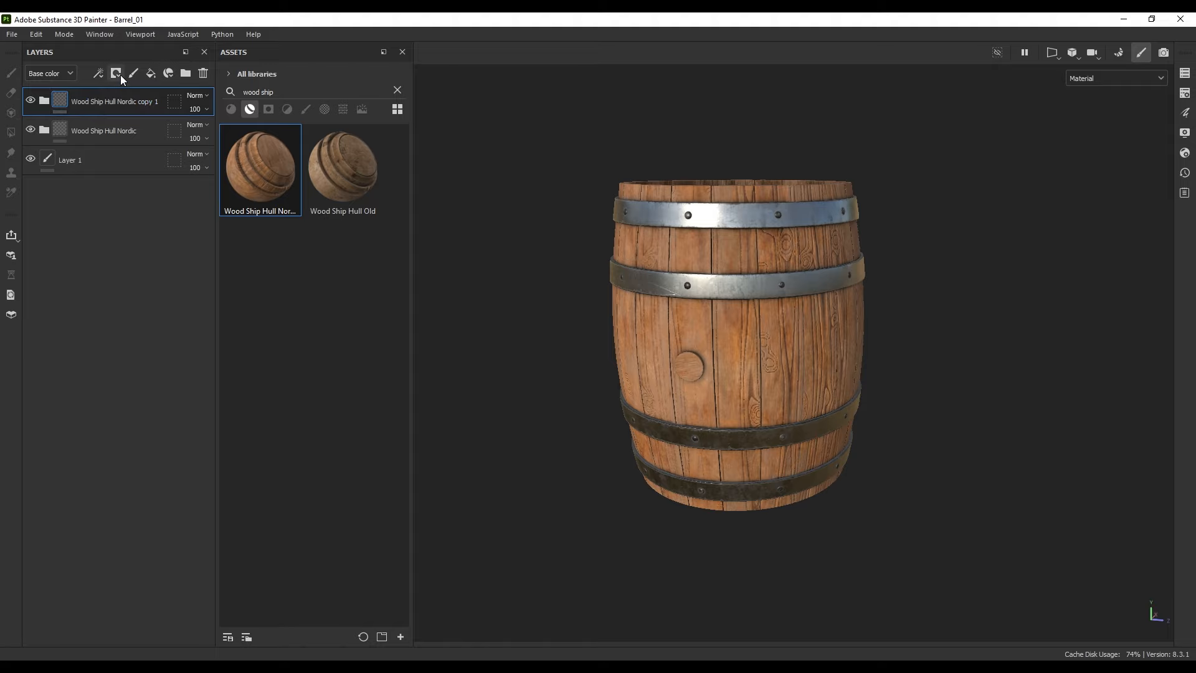
Add a black mask to the copied Wood Ship Hull Nordic folder and fill individual planks into it using mesh fill with value 1.
left_click(116, 73)
left_click(139, 106)
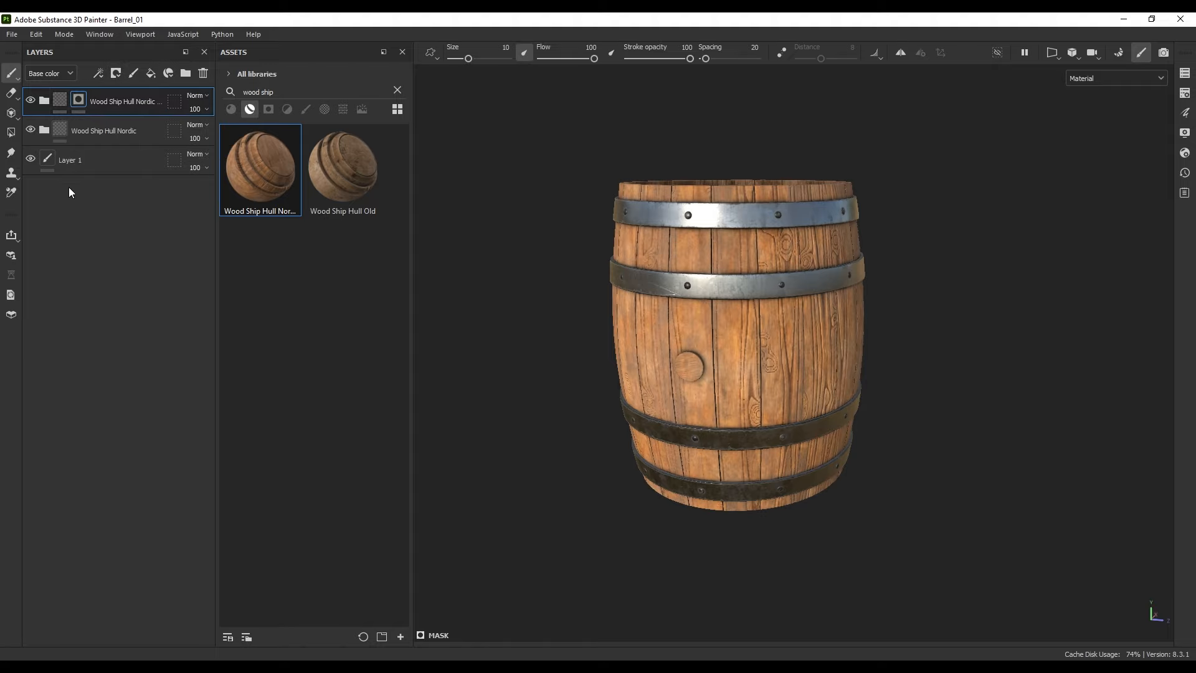
left_click(11, 134)
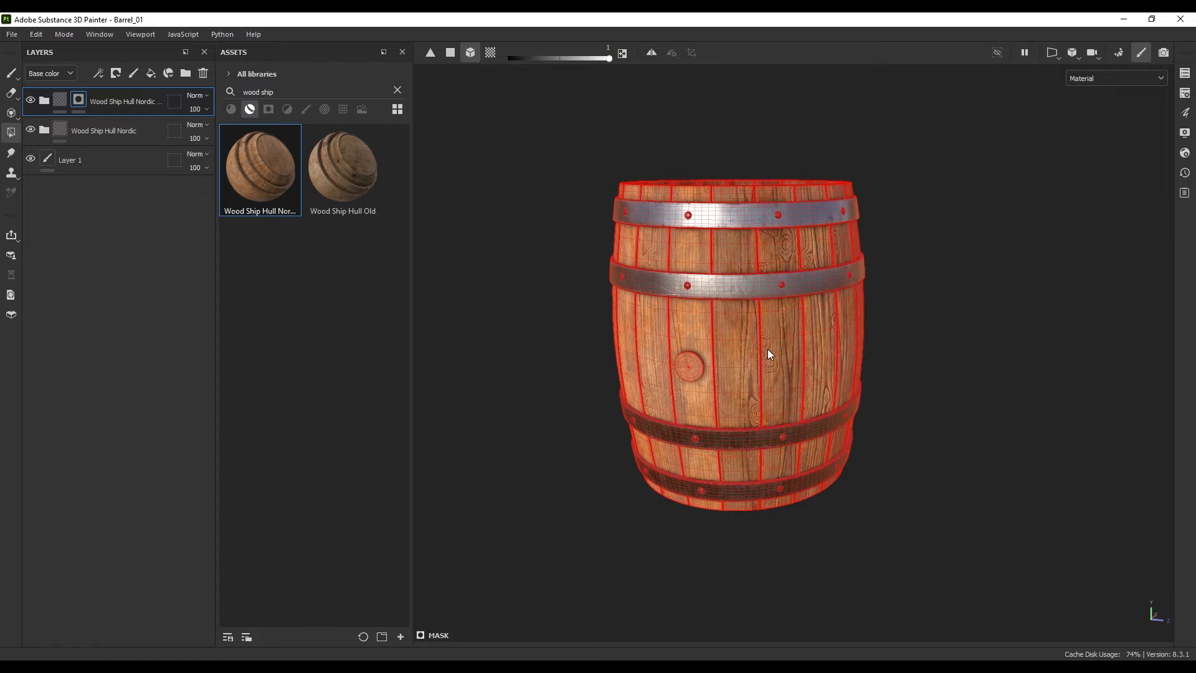
left_click_drag(769, 354, 710, 355, "alt")
scroll(707, 342, "up", 3)
scroll(706, 342, "down", 5)
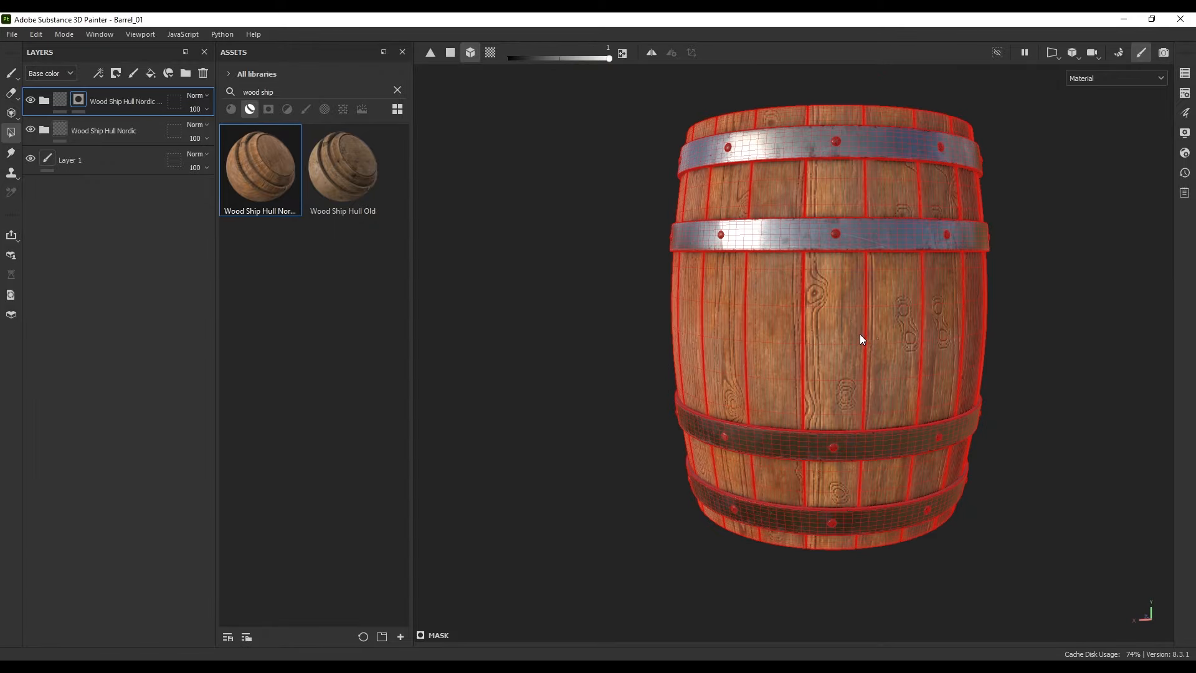
scroll(773, 390, "up", 2)
left_click_drag(767, 377, 627, 336, "alt")
scroll(627, 336, "down", 2)
left_click_drag(710, 405, 641, 366, "alt")
middle_click_drag(641, 366, 742, 413, "alt")
left_click_drag(743, 414, 775, 359, "alt")
scroll(776, 358, "up", 1)
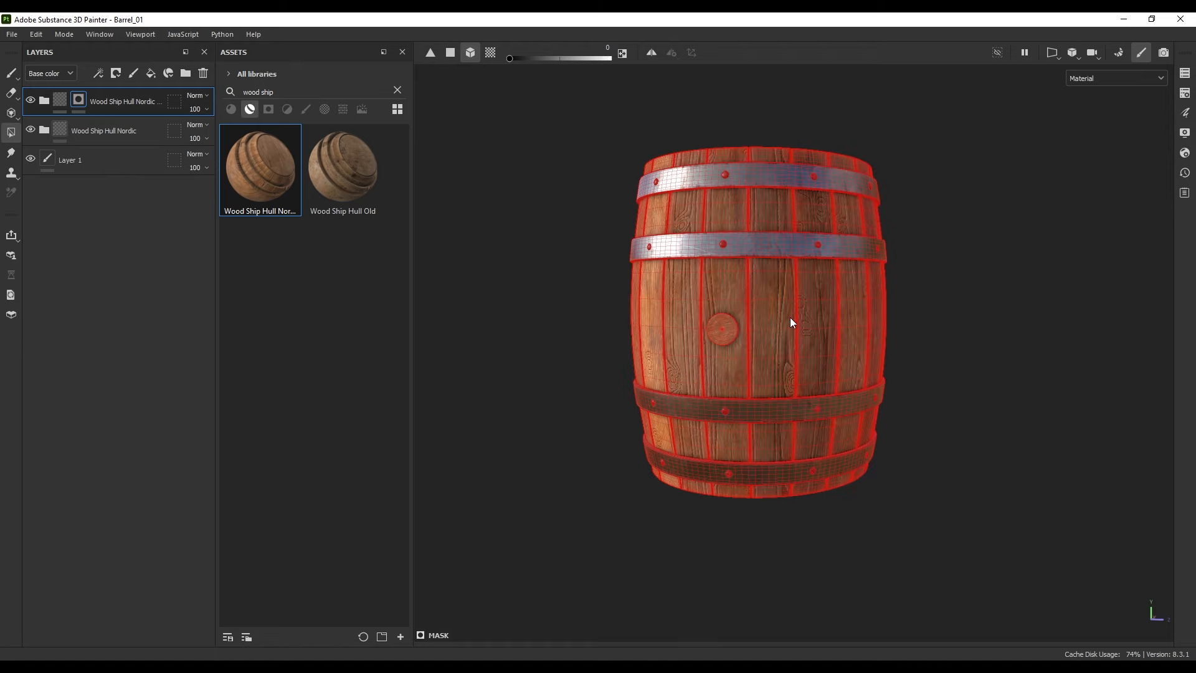
Set the polygon fill value to 0 for removing planks from the mask, and return to the Paint tool.
left_click_drag(608, 61, 507, 58)
scroll(773, 339, "down", 1)
mouse_move(801, 353)
left_mouse_down("alt")
mouse_move(698, 356)
mouse_move(756, 346)
mouse_move(816, 374)
mouse_move(787, 362)
mouse_move(836, 353)
mouse_move(703, 370)
mouse_move(814, 380)
mouse_move(727, 327)
mouse_move(742, 376)
mouse_move(727, 386)
mouse_move(759, 345)
mouse_move(534, 374)
mouse_move(917, 377)
mouse_move(805, 390)
left_mouse_up("alt")
key("x")
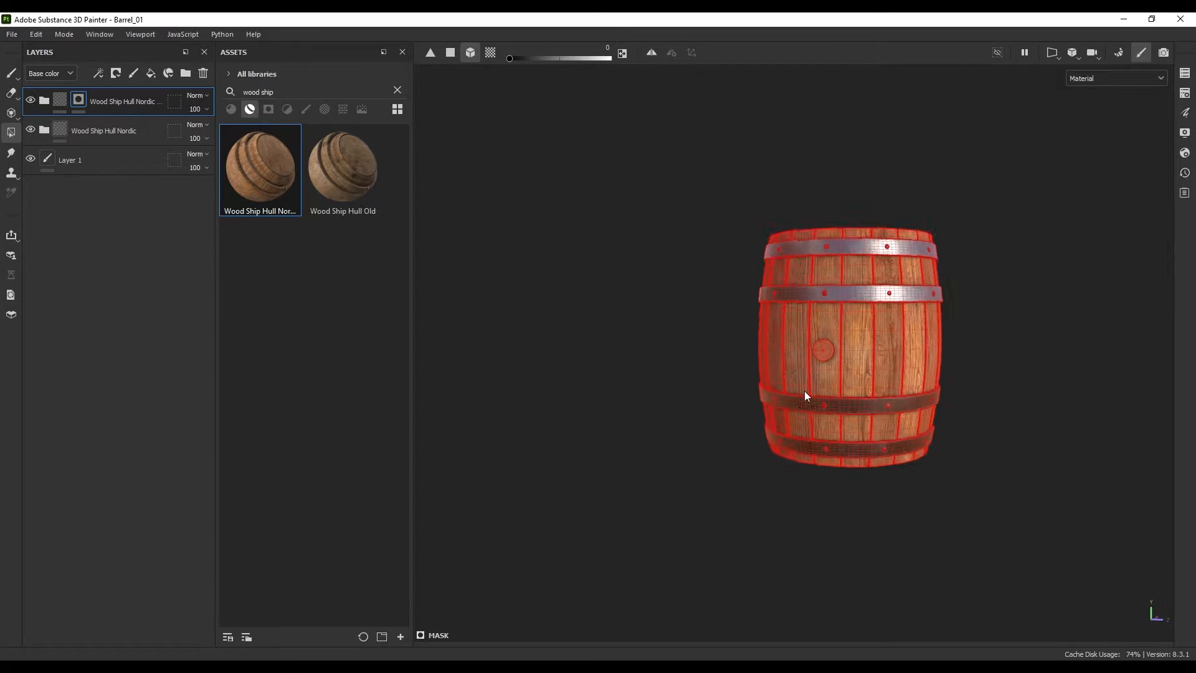
scroll(804, 376, "up", 3)
scroll(794, 366, "down", 1)
left_click(11, 73)
left_click_drag(641, 326, 736, 331, "alt")
Change the color of the Wood Rough layer inside the copied Wood Ship Hull Nordic folder.
left_click(44, 101)
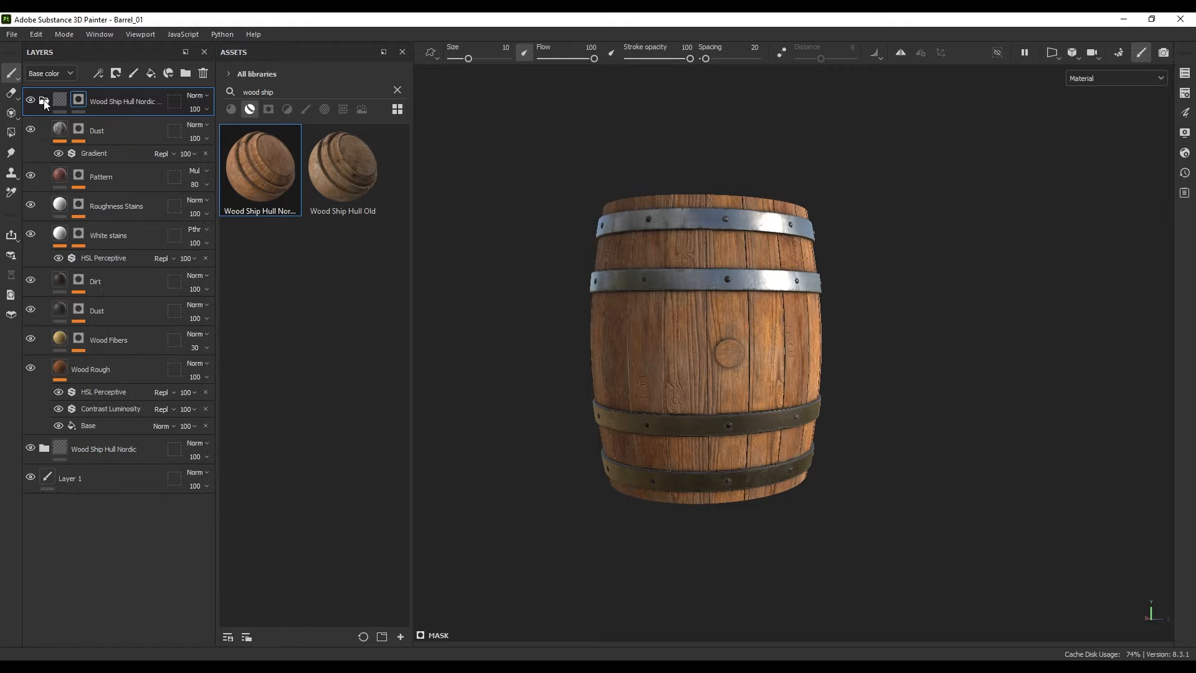
left_click(124, 370)
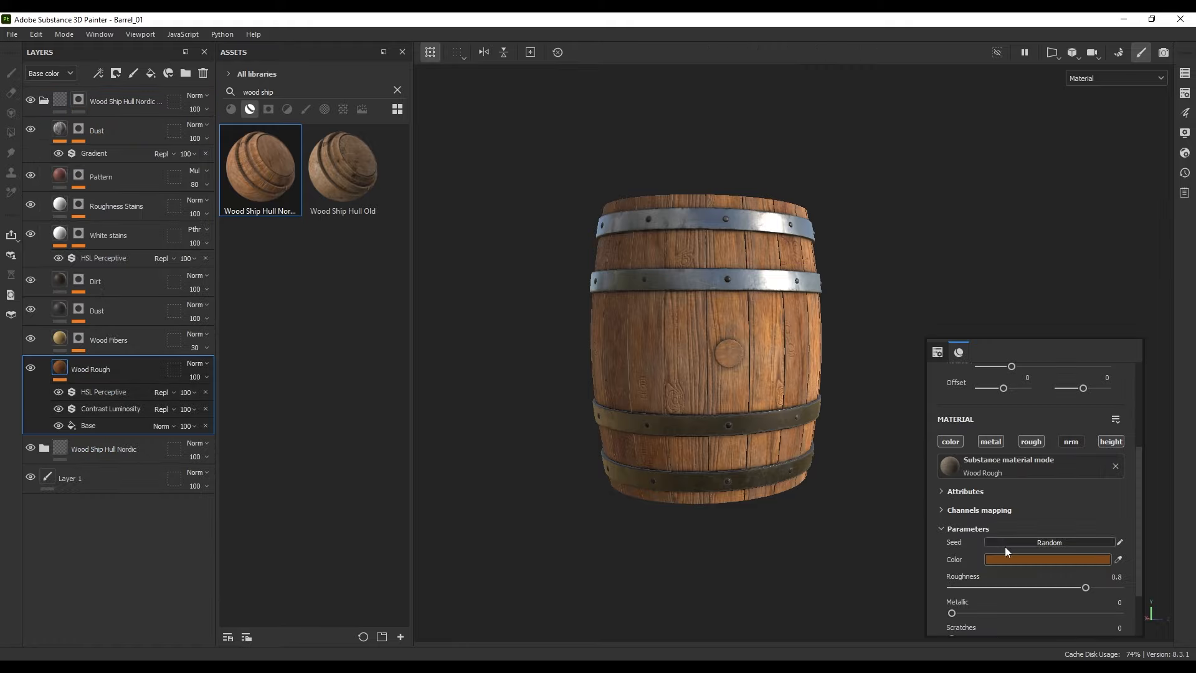
left_click(1053, 559)
mouse_move(958, 390)
left_mouse_down()
mouse_move(966, 399)
mouse_move(981, 387)
mouse_move(965, 377)
mouse_move(976, 388)
left_mouse_up()
left_click_drag(760, 399, 712, 397, "alt")
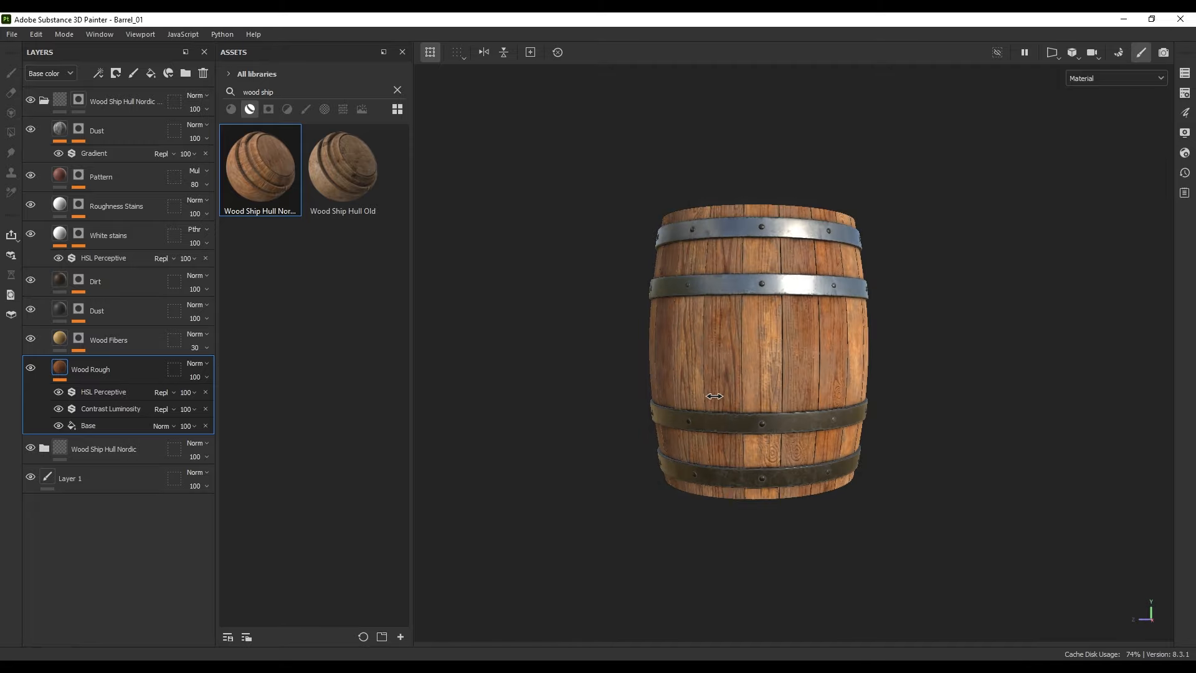
Add a fill layer above the wood folders and disable its metal, normal and height channels, keeping only color and roughness.
right_click_drag(713, 397, 751, 406, "shift")
left_click_drag(751, 407, 844, 406, "alt")
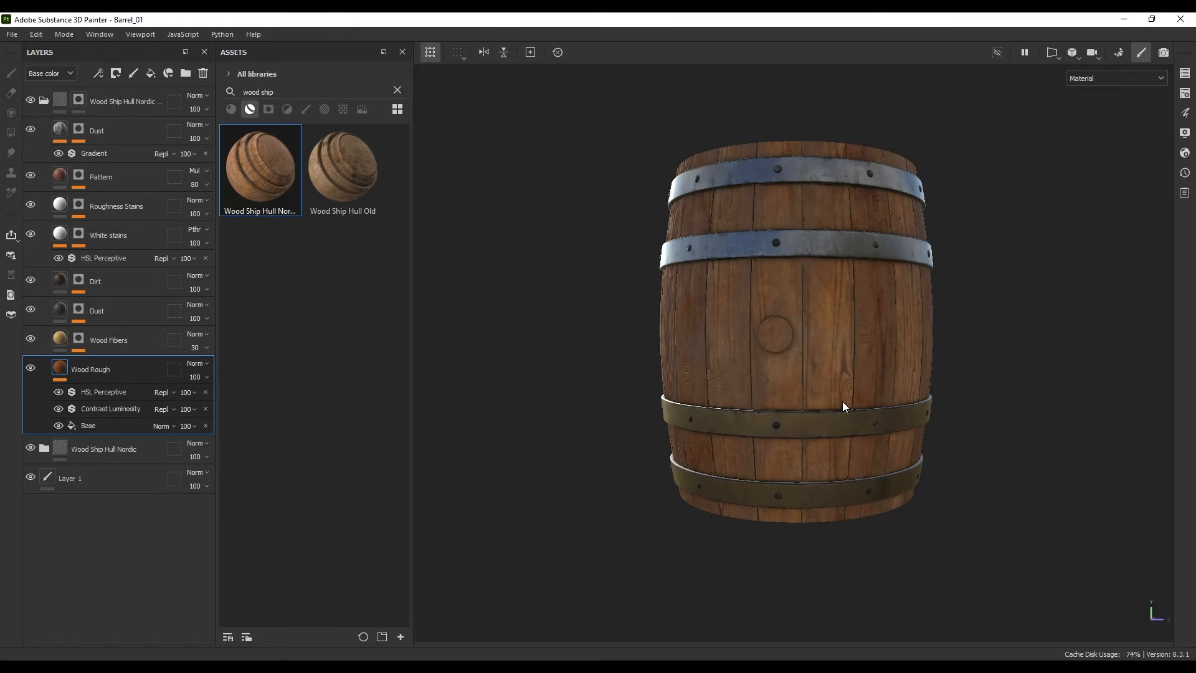
right_click_drag(844, 406, 760, 398, "shift")
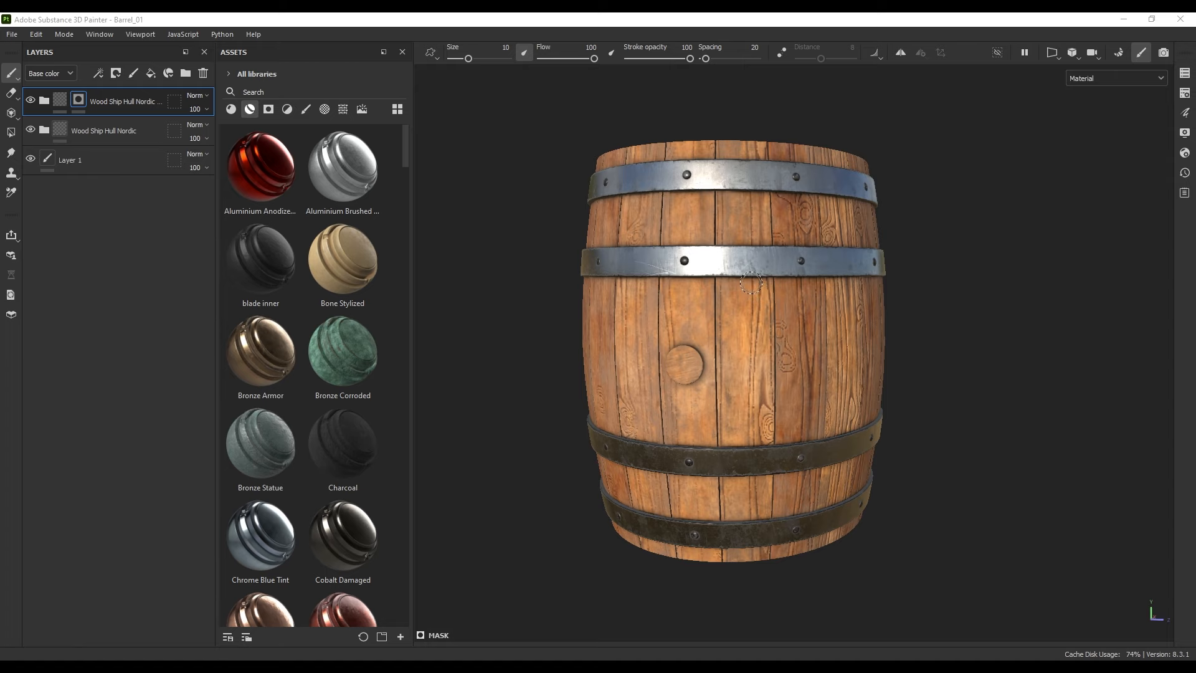
left_click(150, 72)
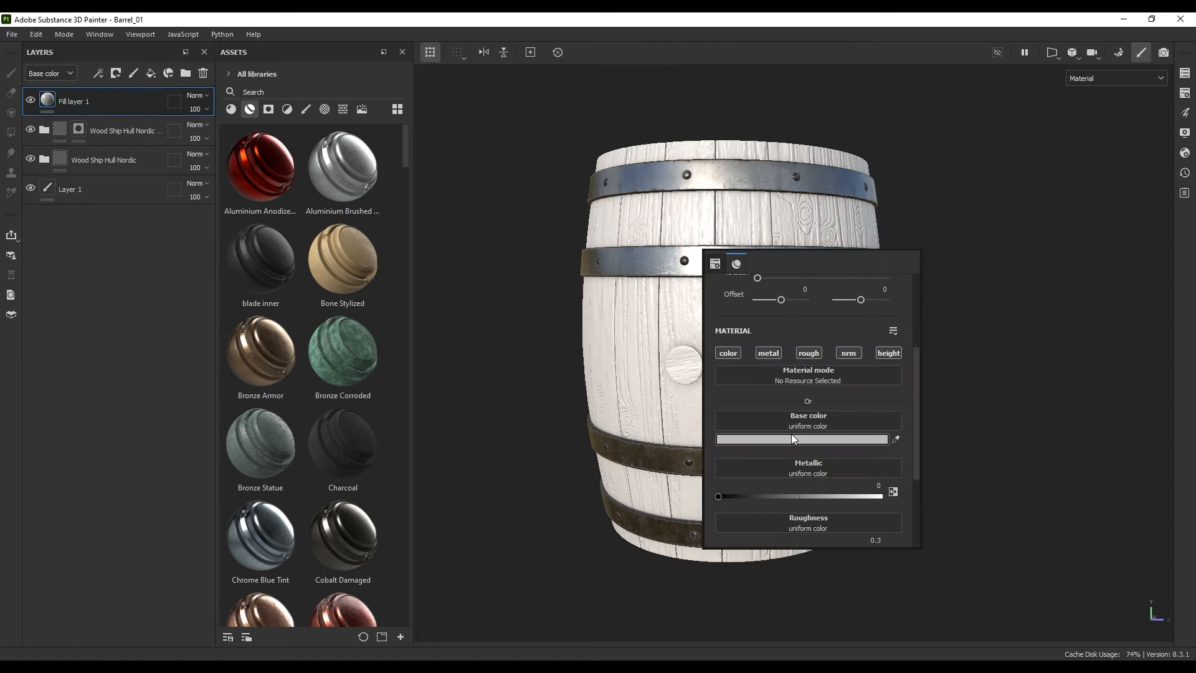
left_click(768, 353)
left_click(849, 353)
left_click(889, 353)
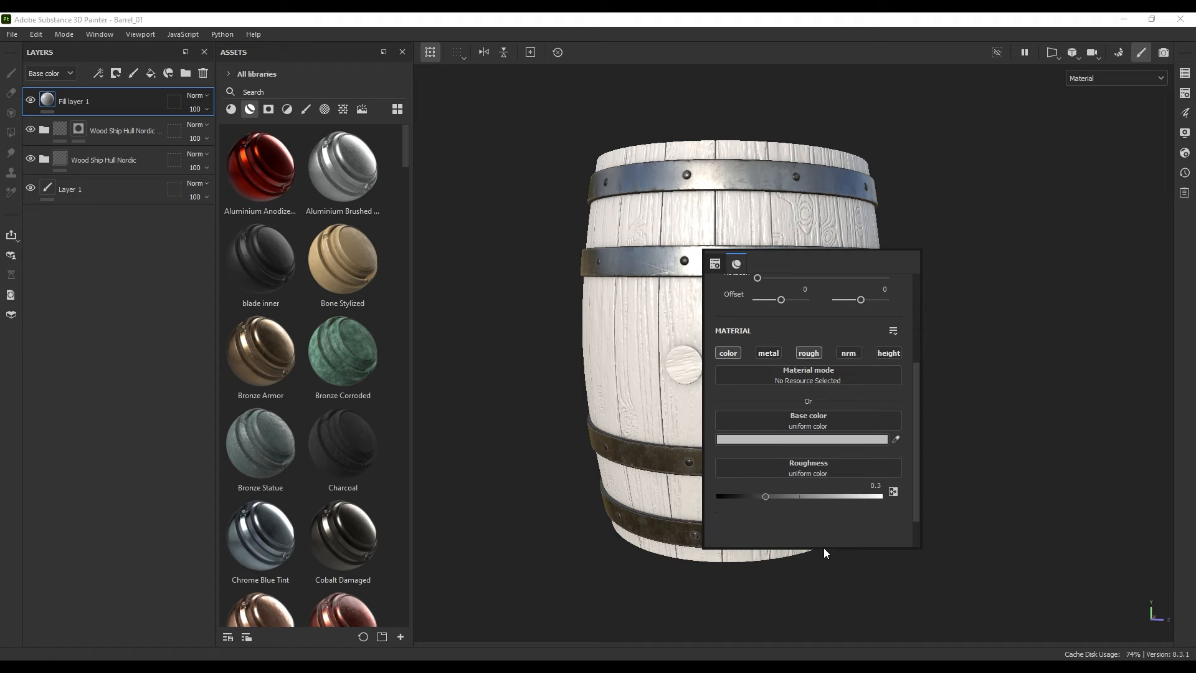
Set the fill layer's base color to dark grey 333030 and its roughness to about 0.65.
left_click(806, 440)
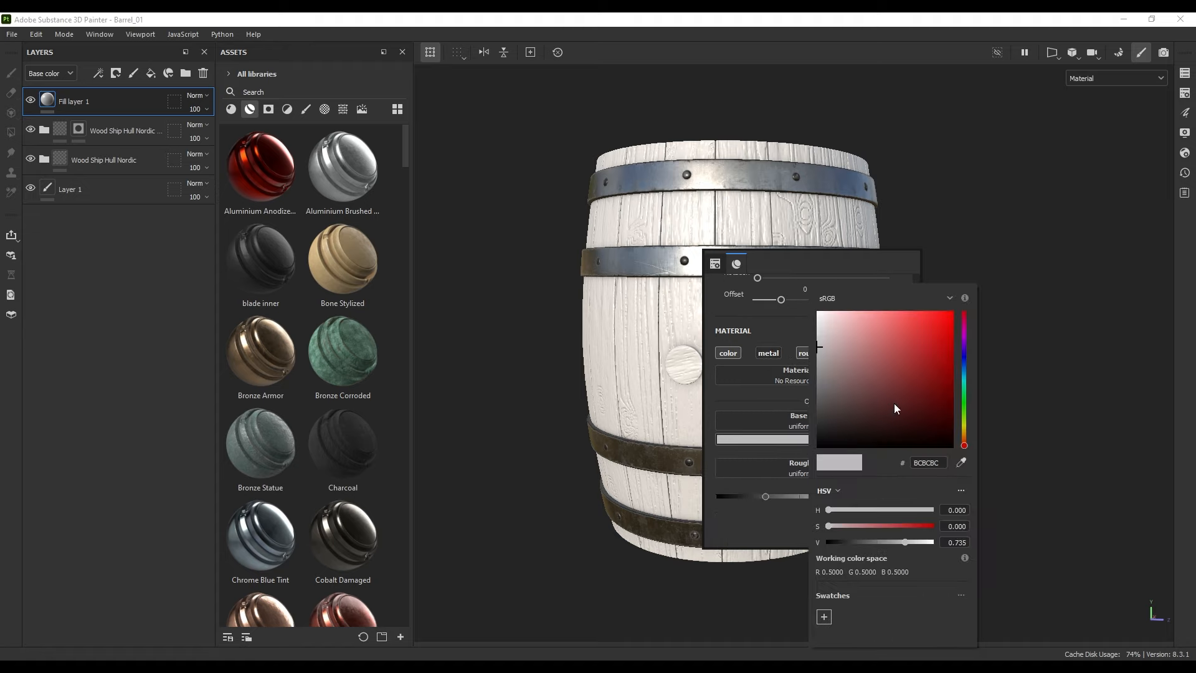
left_click_drag(829, 359, 826, 420)
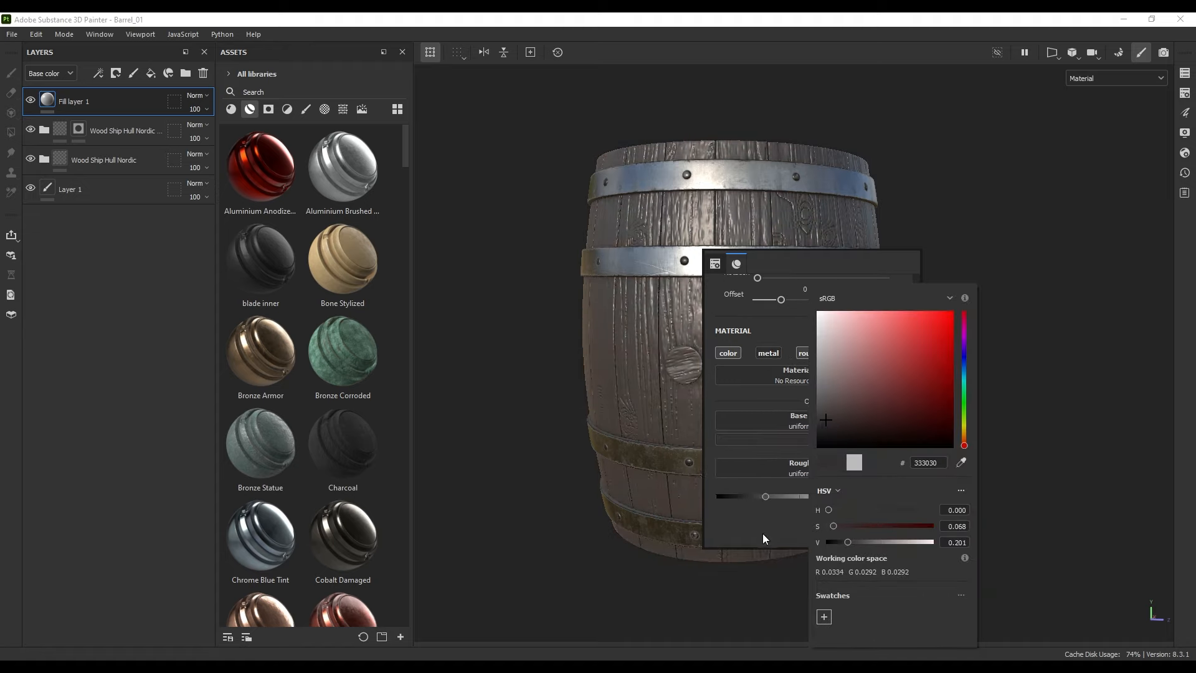
left_click_drag(766, 496, 825, 500)
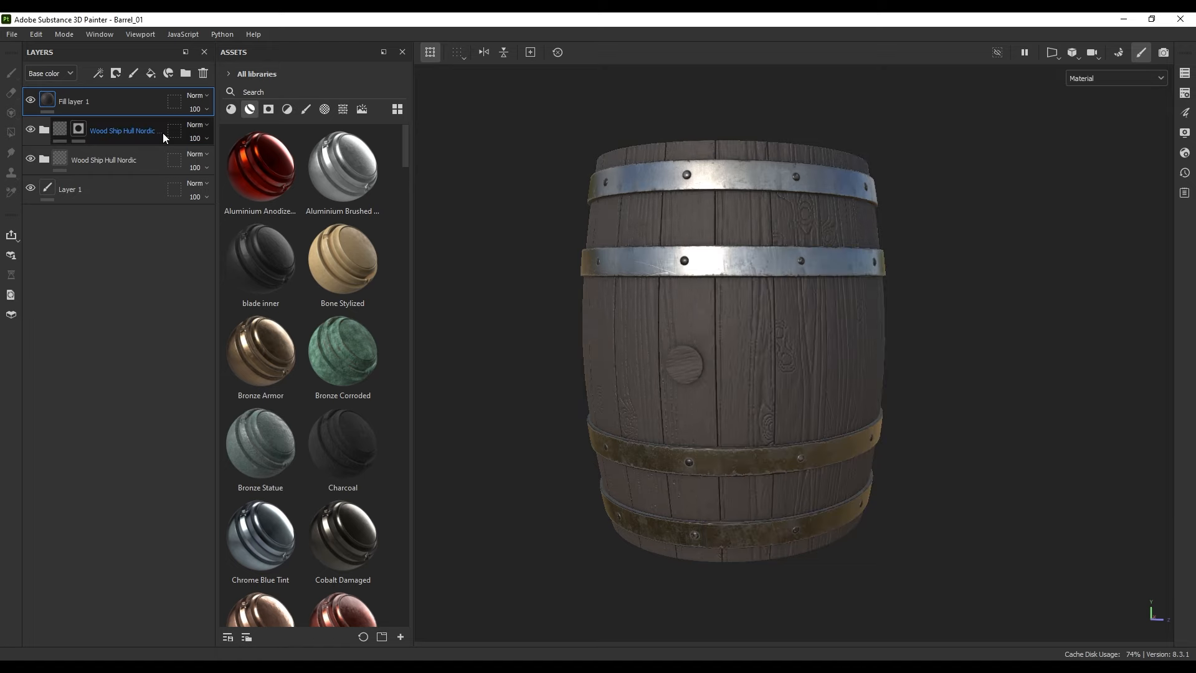
Add a black mask to the fill layer and drive it with a Dirt generator.
left_click(120, 73)
left_click(130, 100)
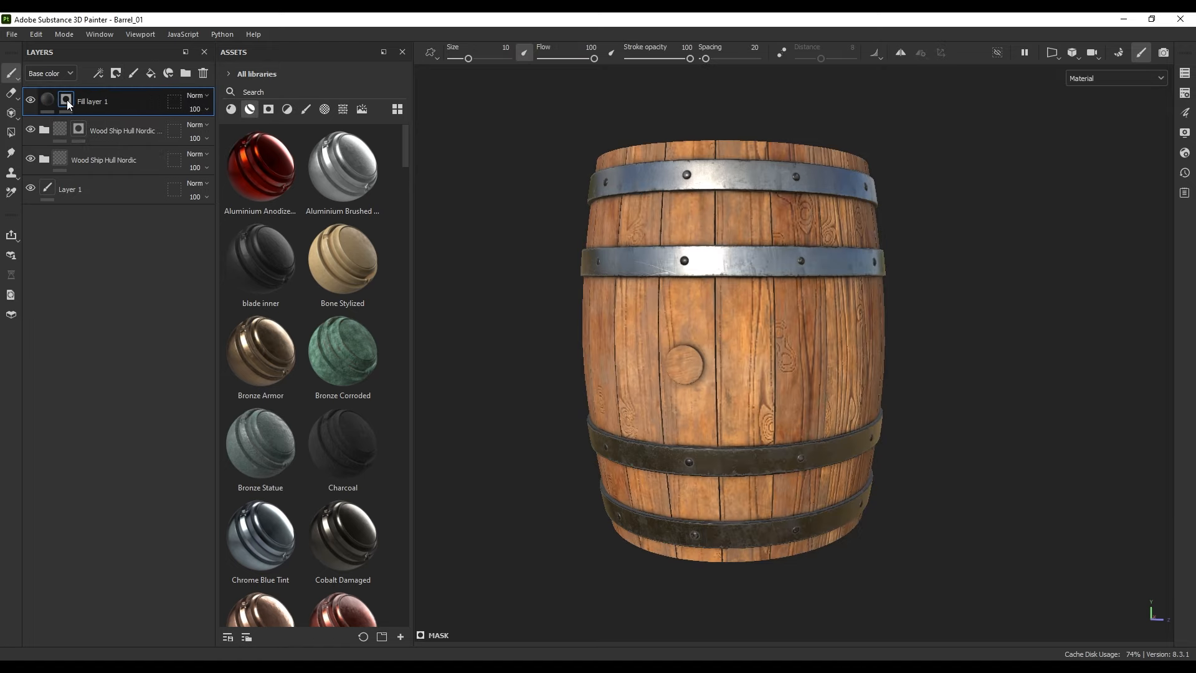
right_click(66, 100)
left_click(154, 500)
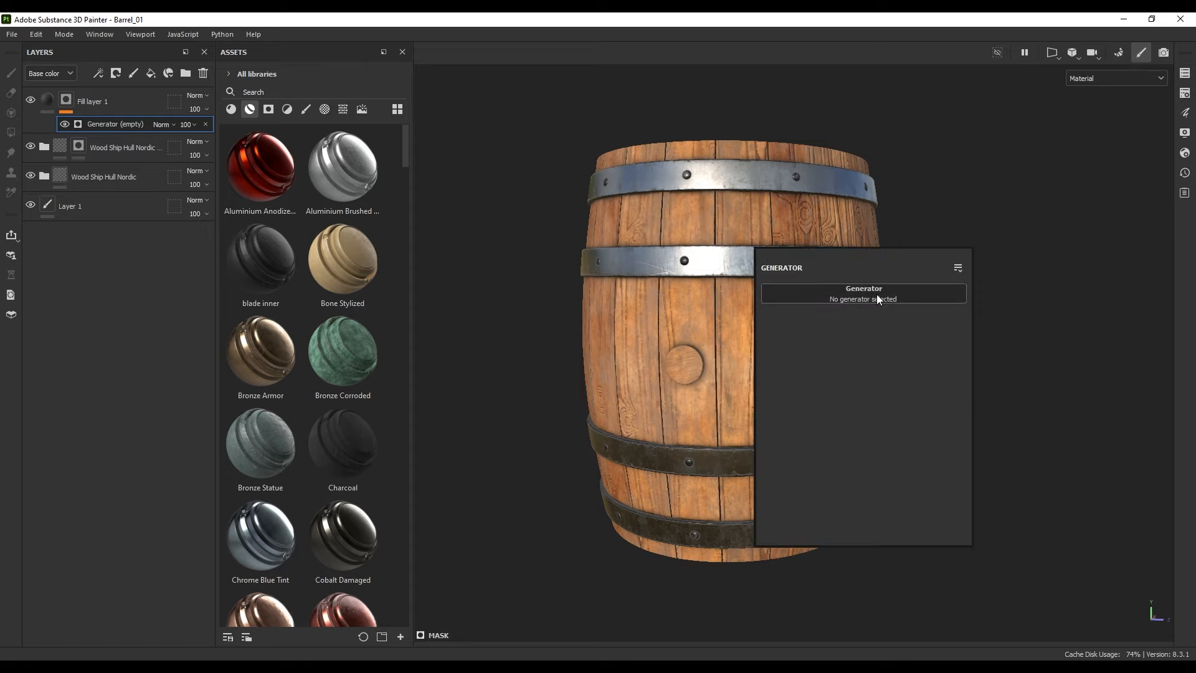
left_click(877, 294)
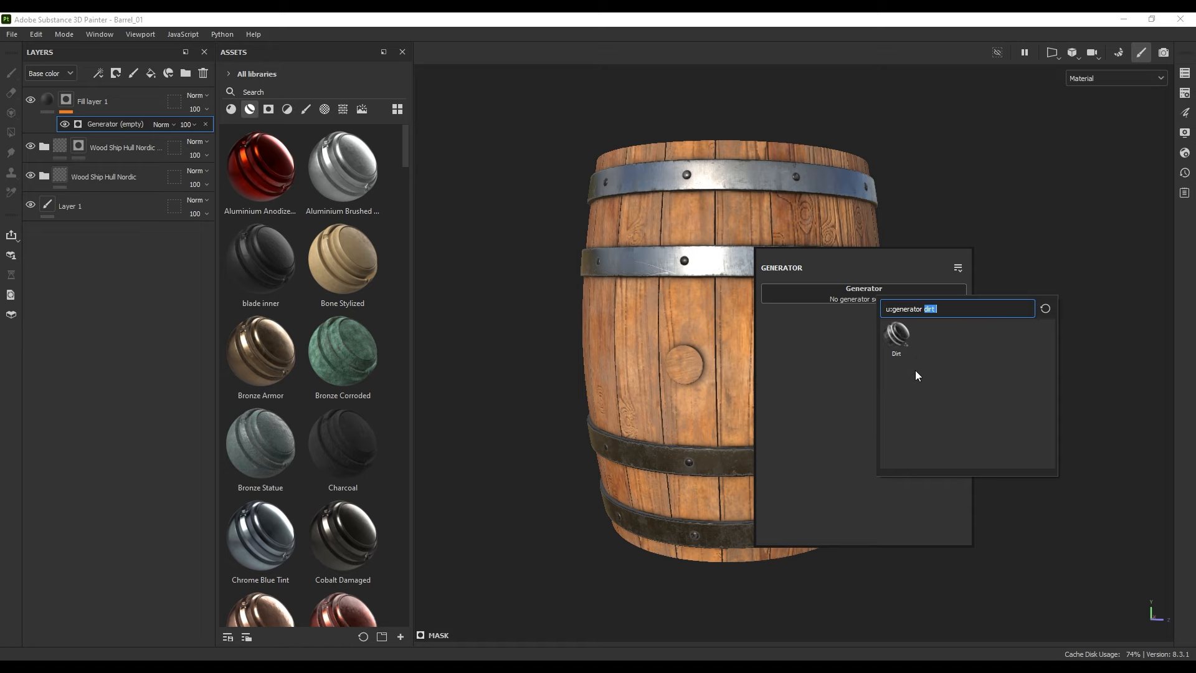
left_click(897, 336)
Set the Dirt generator's Dirt Contrast to 0.65 with Dirt Level at 0.75.
scroll(672, 373, "up", 3)
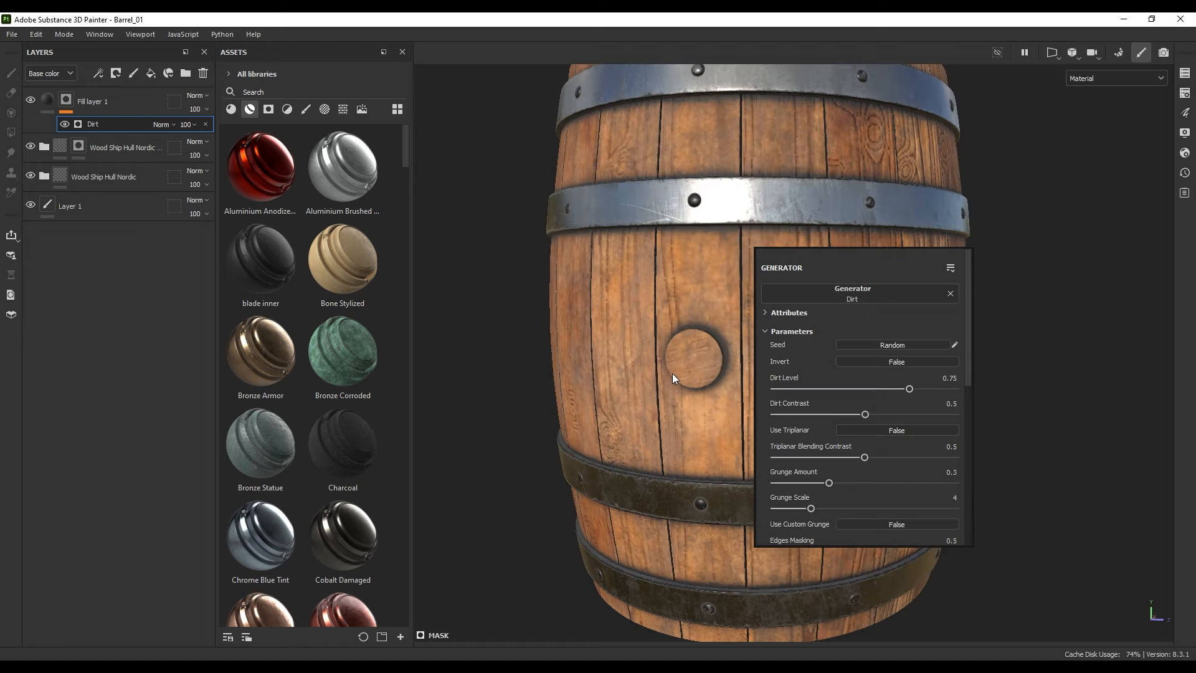
left_click_drag(795, 266, 771, 297)
mouse_move(885, 419)
left_mouse_down()
mouse_move(900, 419)
mouse_move(868, 445)
mouse_move(898, 419)
mouse_move(886, 419)
left_mouse_up()
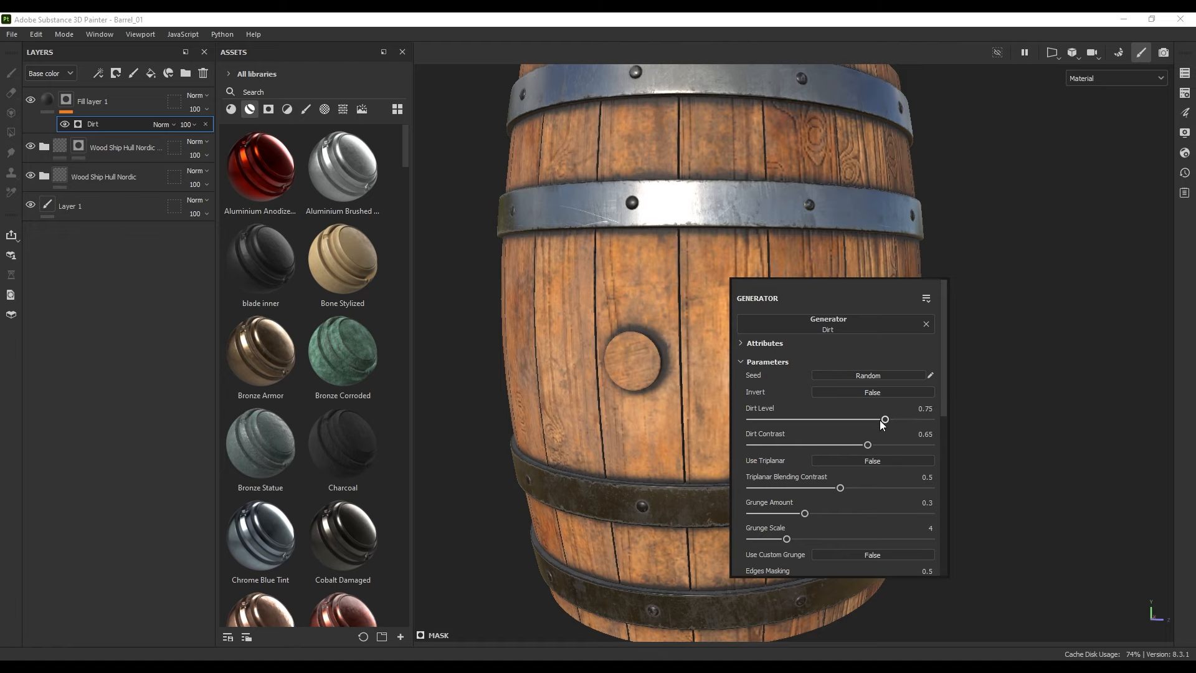
Sample the barrel's wood color as the fill layer's base color and darken it to a dark brown.
left_click(45, 98)
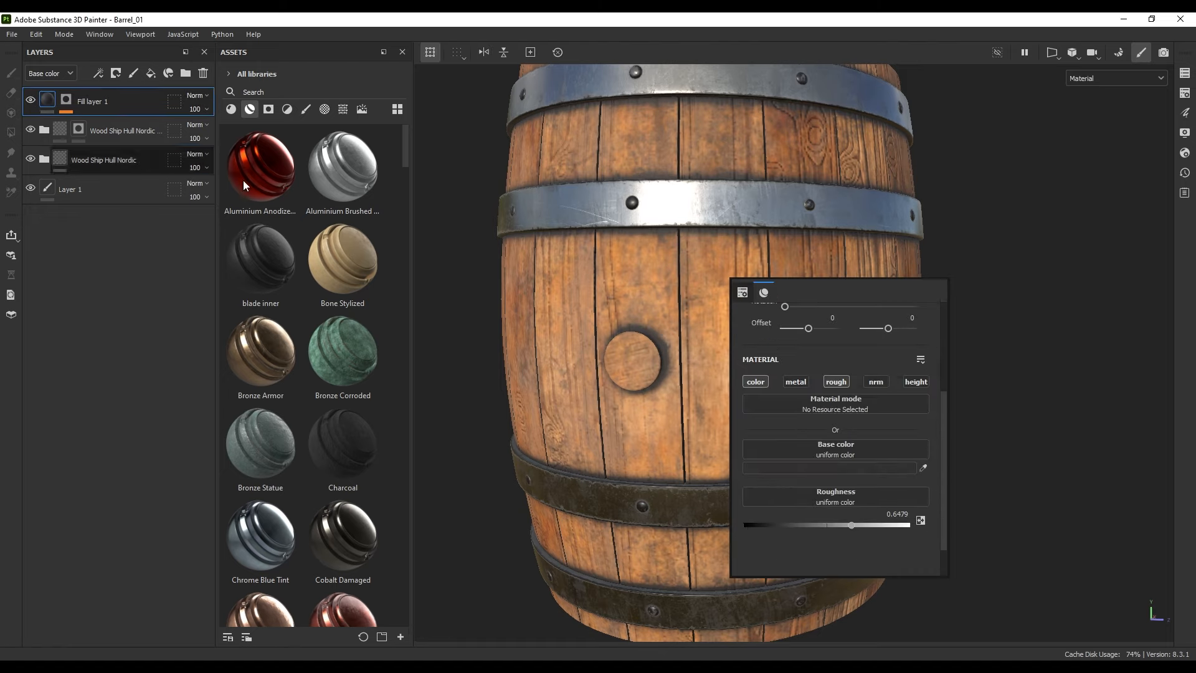
left_click(924, 468)
left_click(648, 313)
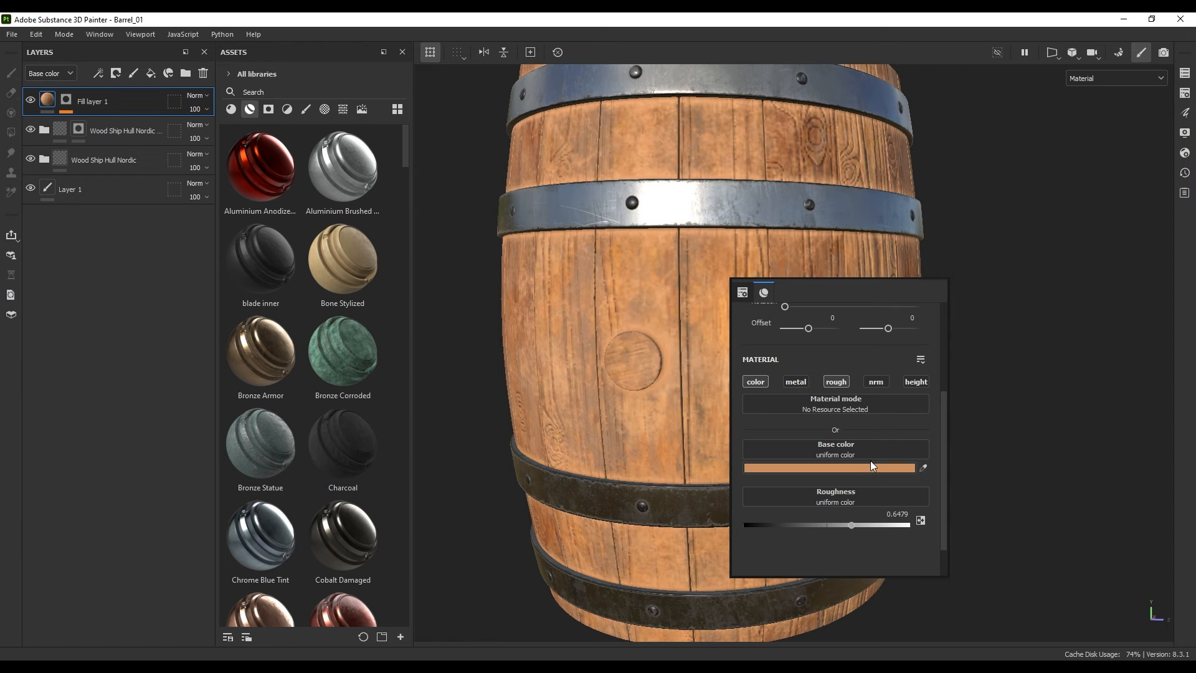
left_click(871, 466)
left_click_drag(937, 374, 963, 412)
left_click(738, 211)
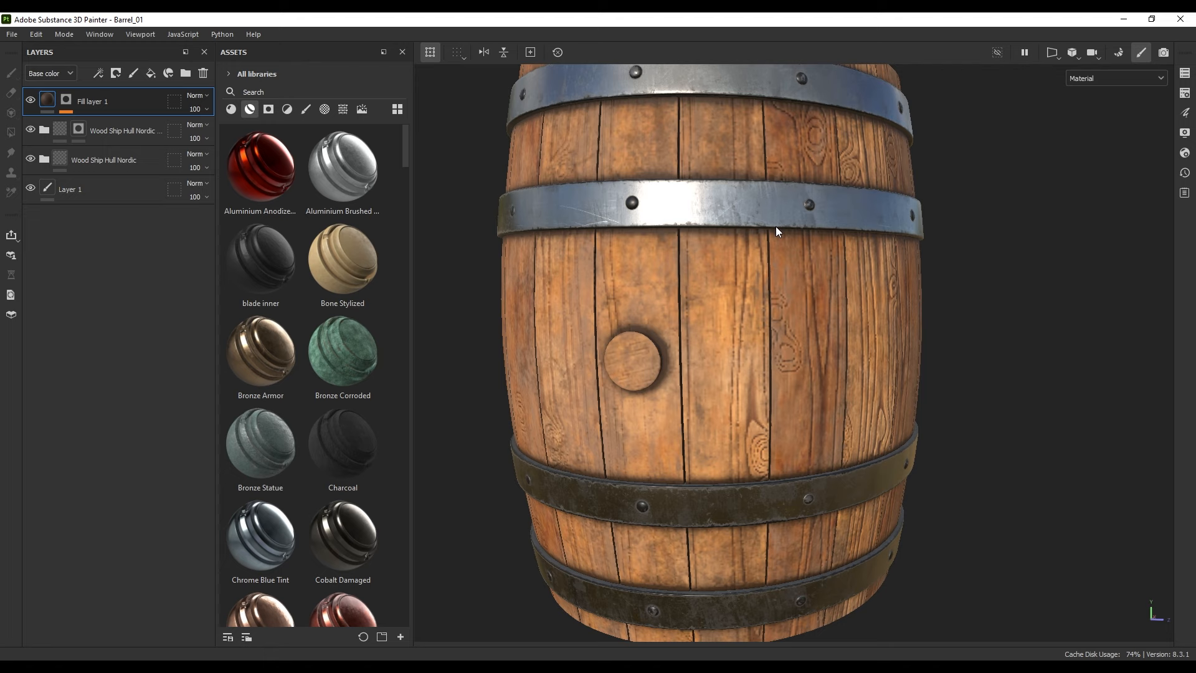
Set the Wood texture set's size to 2048.
left_click(1185, 93)
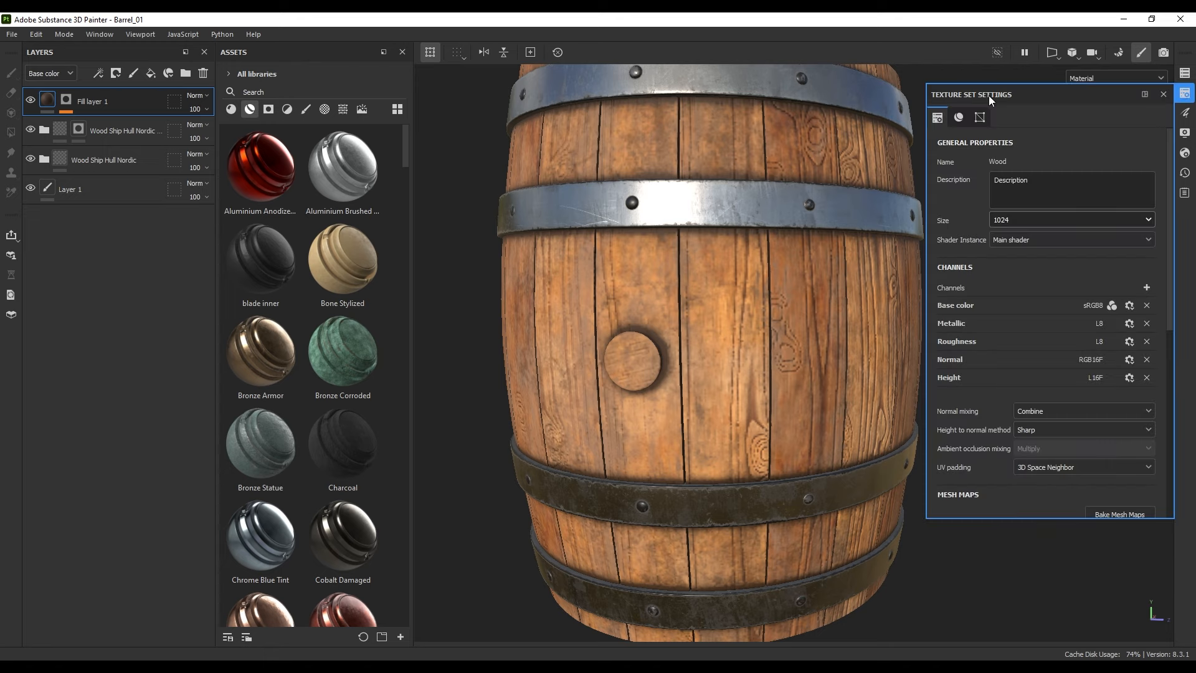
left_click(1025, 219)
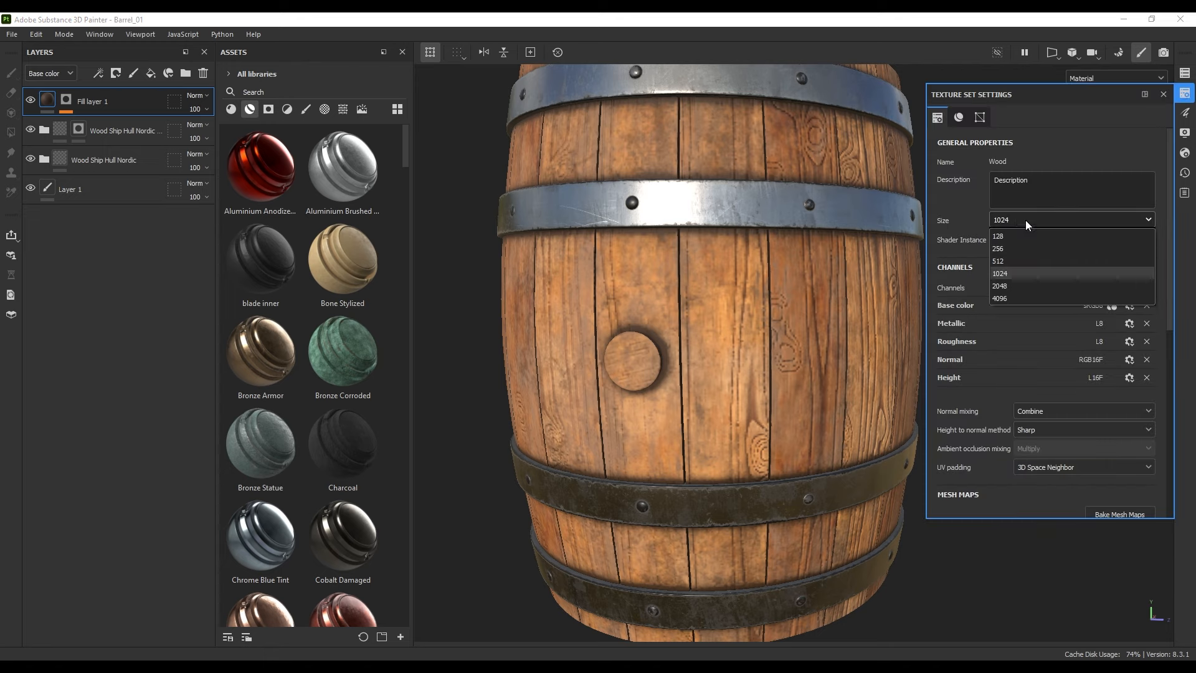
left_click(1011, 287)
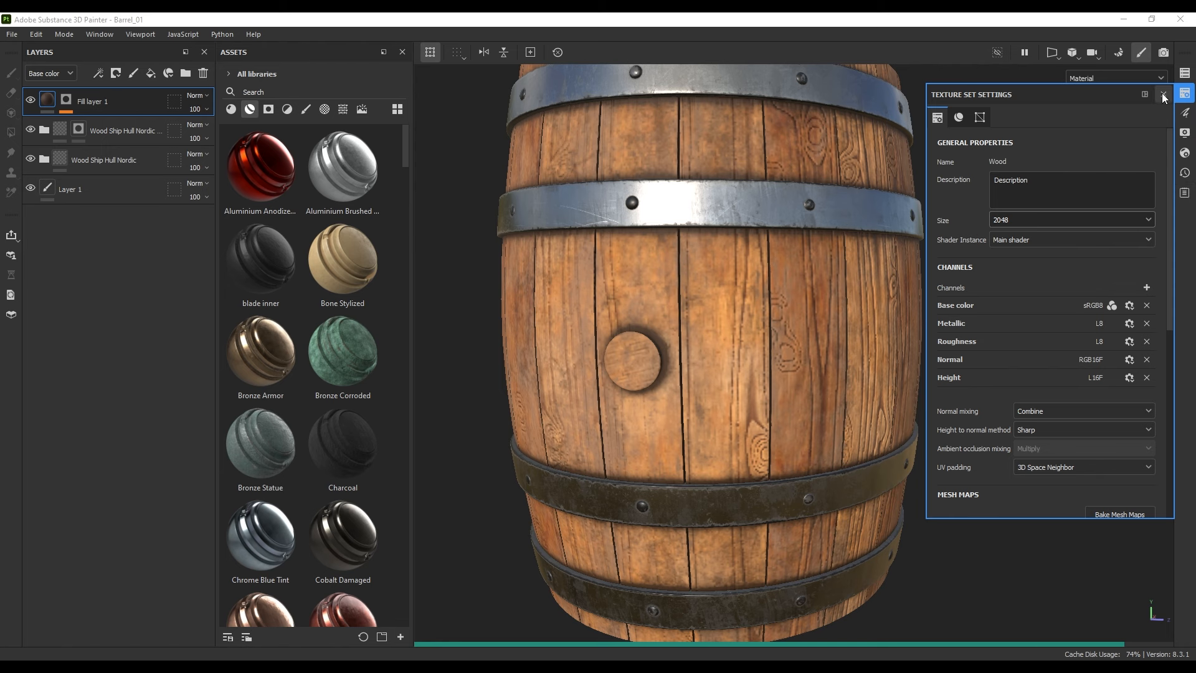
left_click(1185, 93)
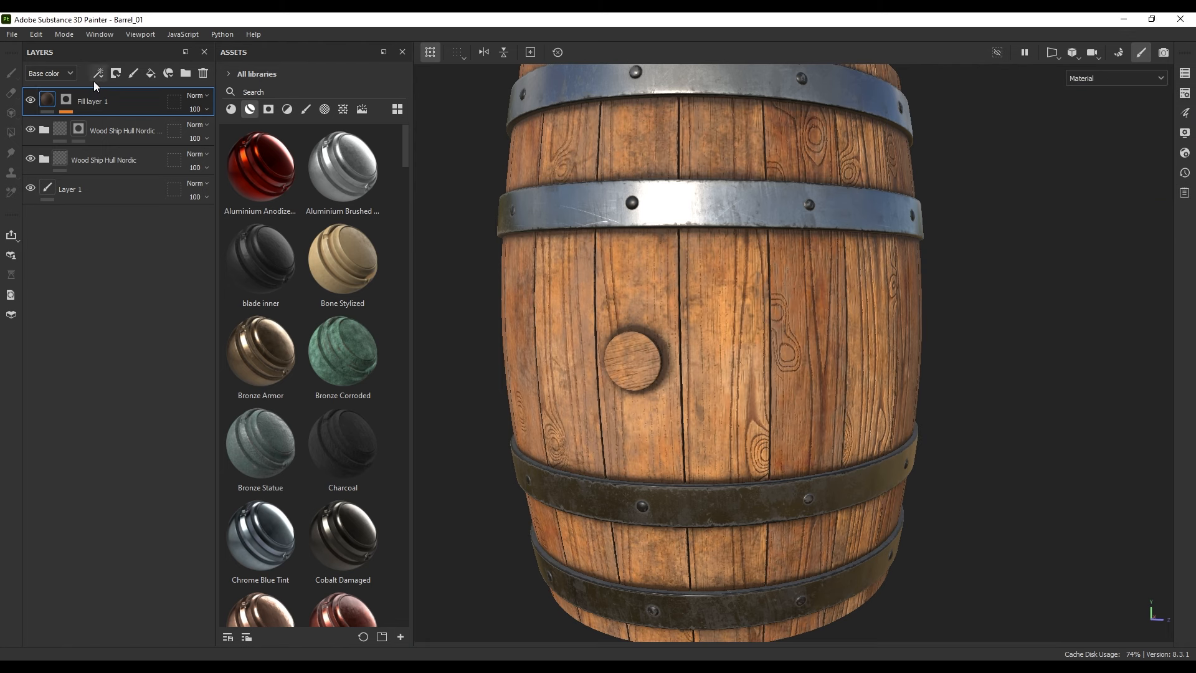
Compare the barrel with the dark fill layer hidden and shown, and inspect it from other angles.
left_click(29, 101)
left_click(28, 101)
scroll(623, 293, "down", 3)
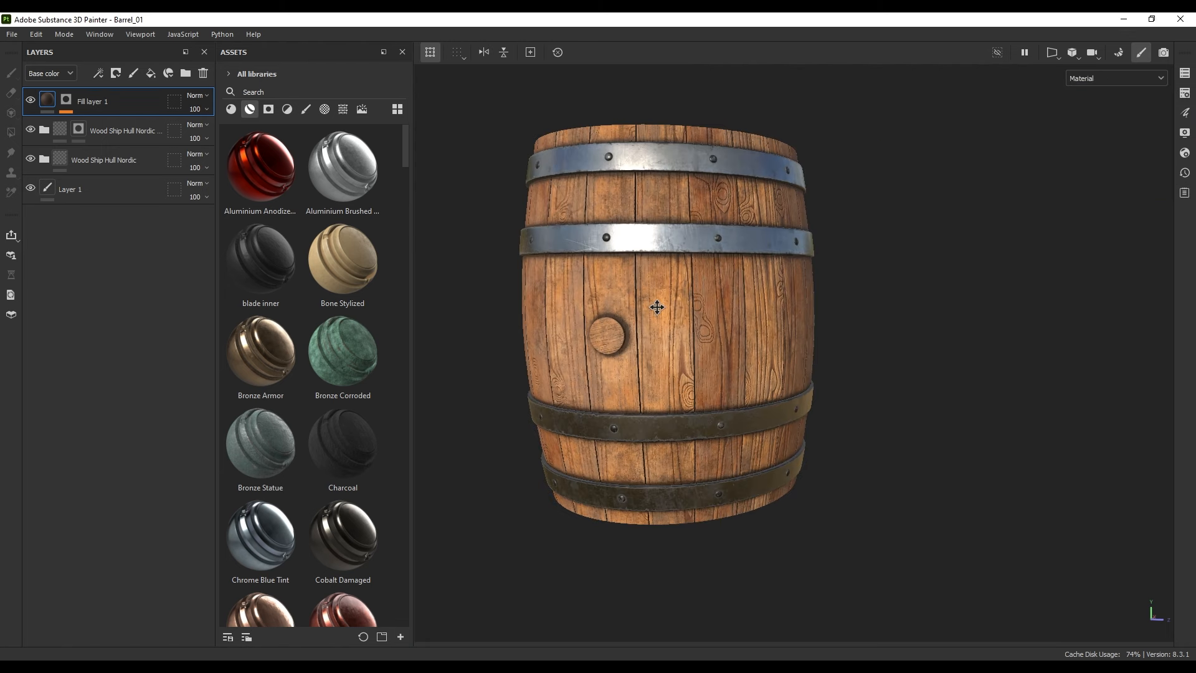
middle_click_drag(657, 307, 663, 343, "alt")
left_click_drag(663, 343, 562, 323, "alt")
left_click_drag(562, 322, 506, 322, "alt")
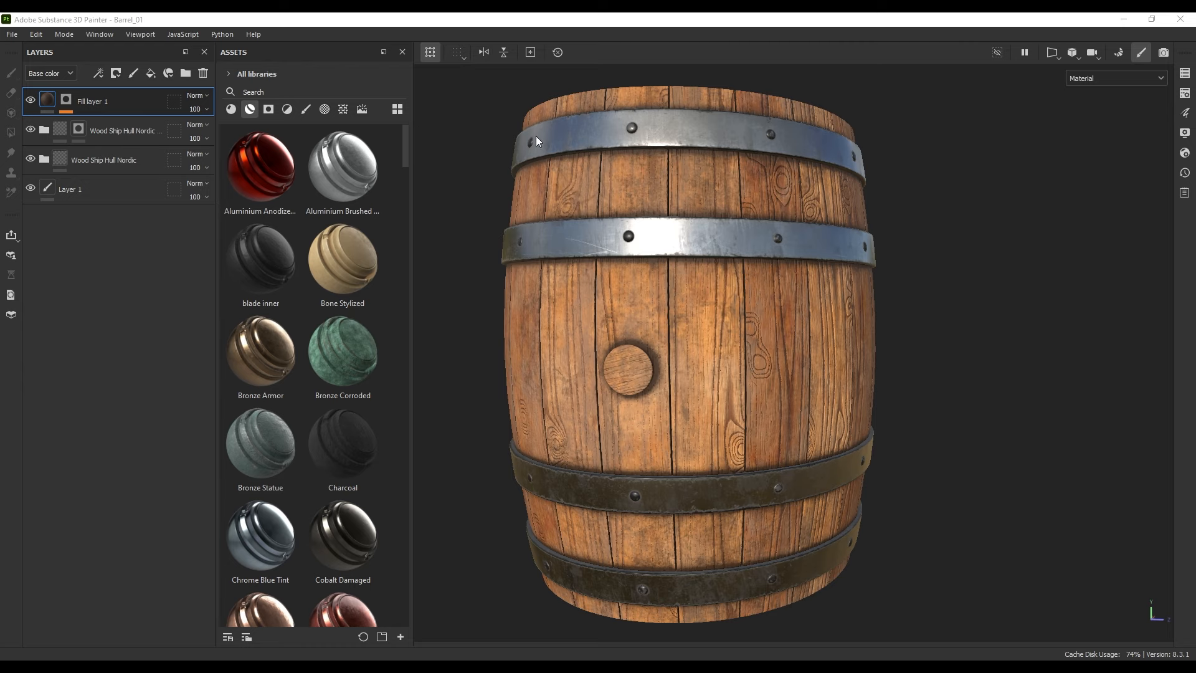
Search the smart materials for "dirt" and apply the Dirt smart material to the barrel's wood.
left_click(265, 92)
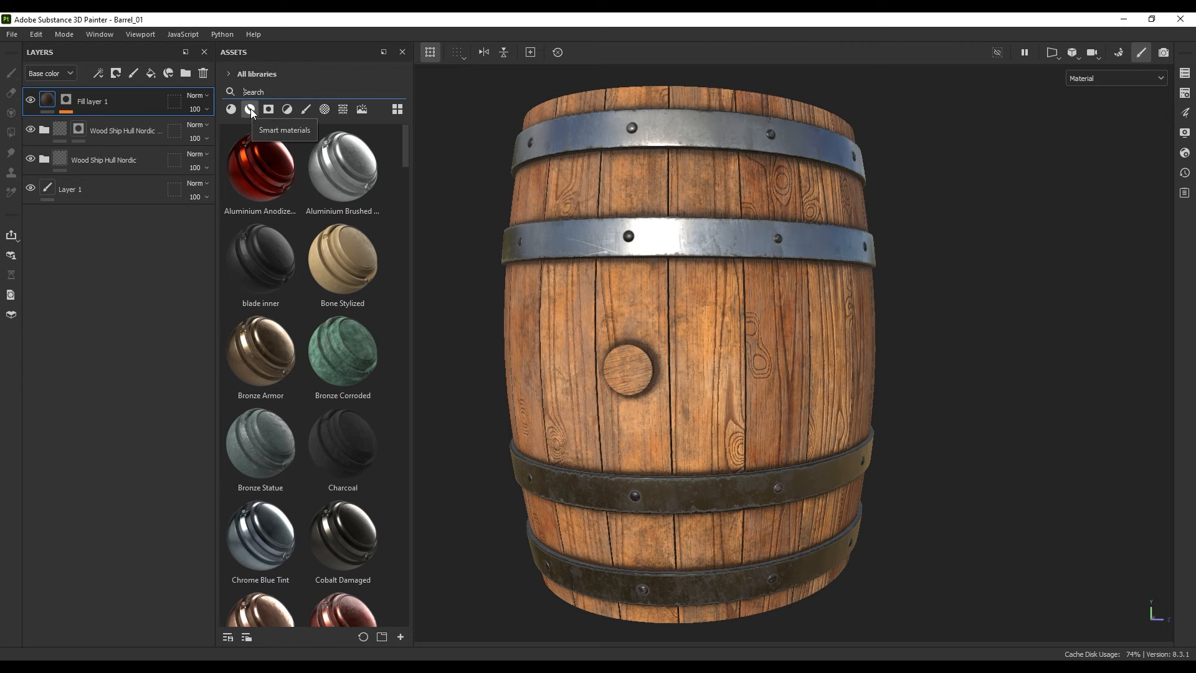
type("dirt")
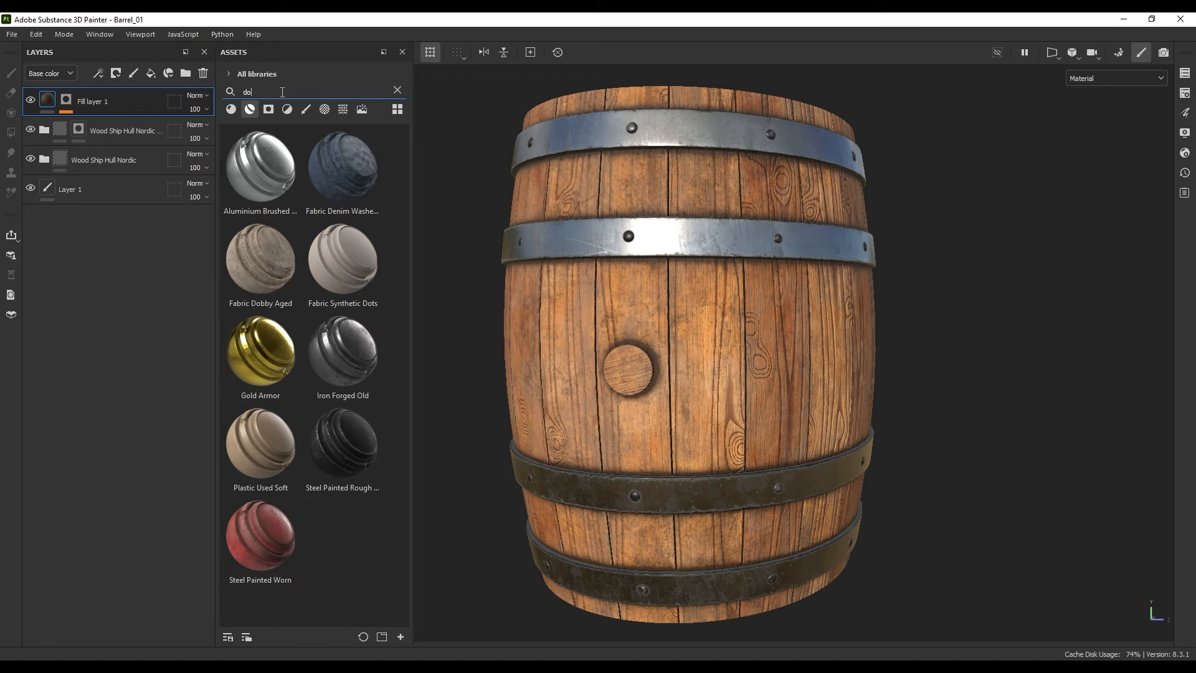
left_click_drag(260, 159, 689, 317)
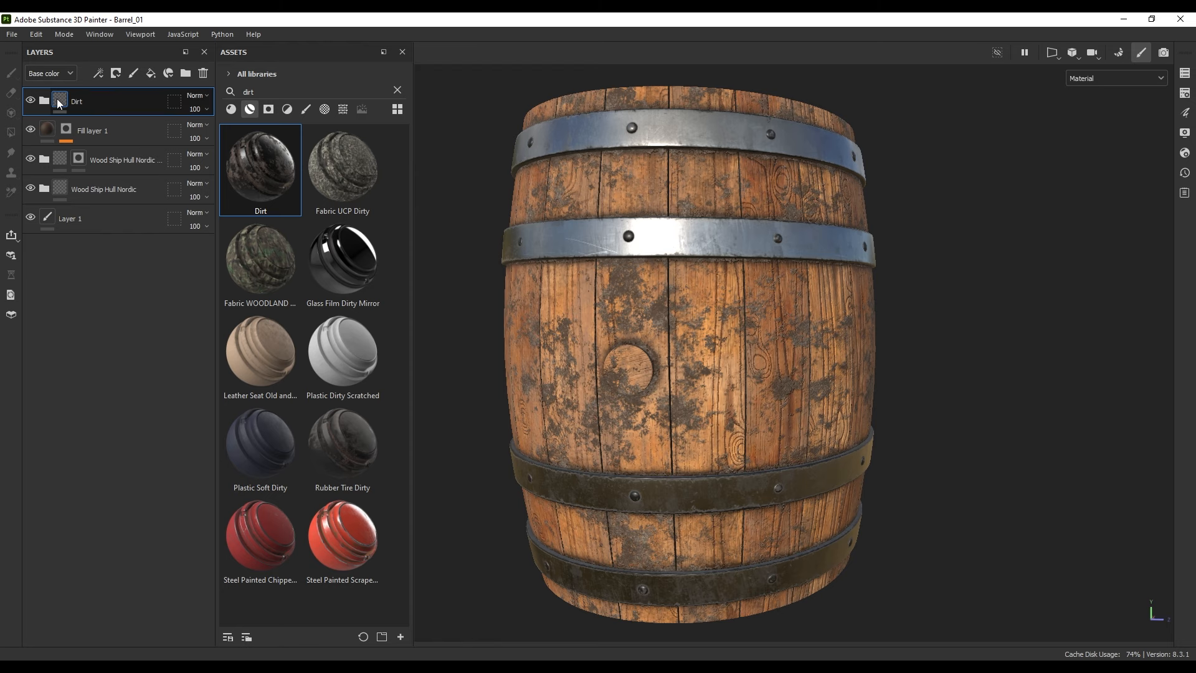
Add a black mask to the Dirt folder and drive it with a 3D Linear Gradient generator.
left_click(115, 73)
left_click(138, 105)
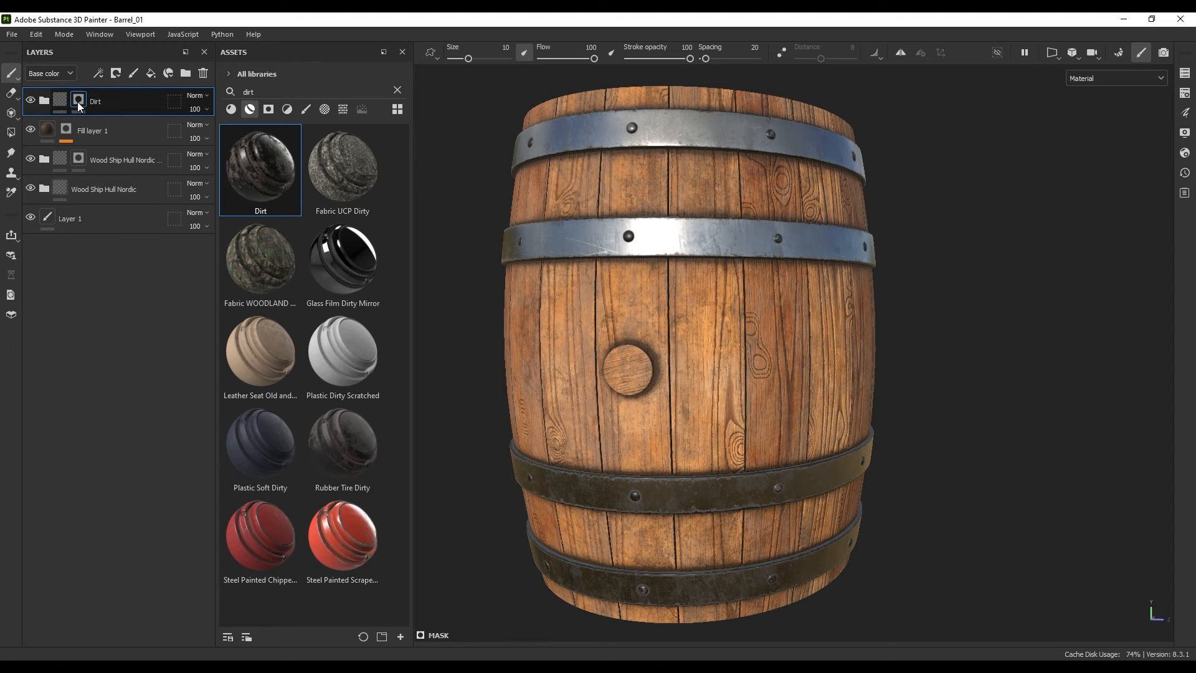
right_click(77, 102)
left_click(137, 498)
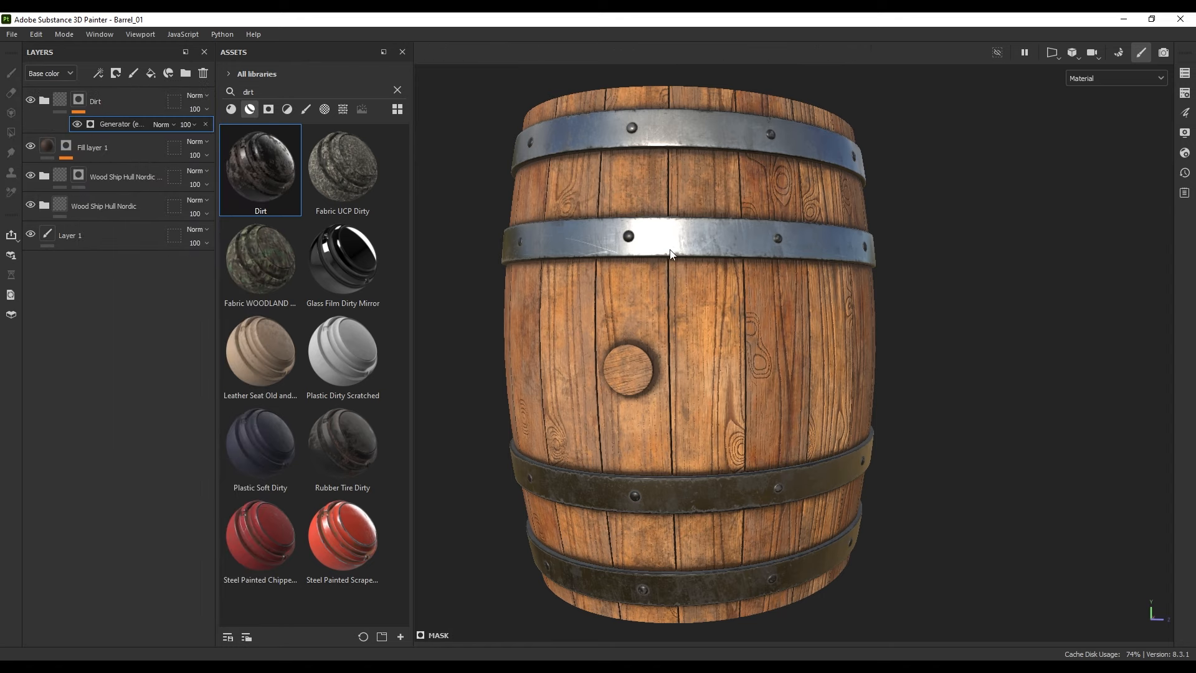
left_click(804, 262)
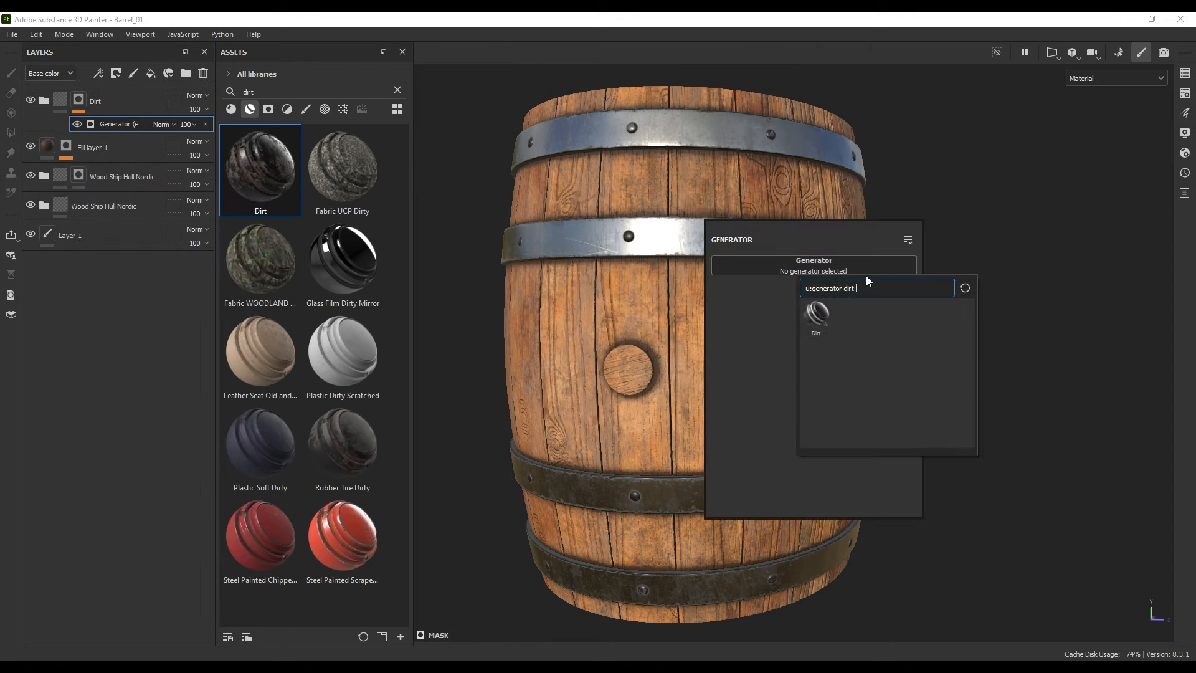
key("BackSpace")
key("BackSpace")
key("BackSpace")
key("BackSpace")
key("BackSpace")
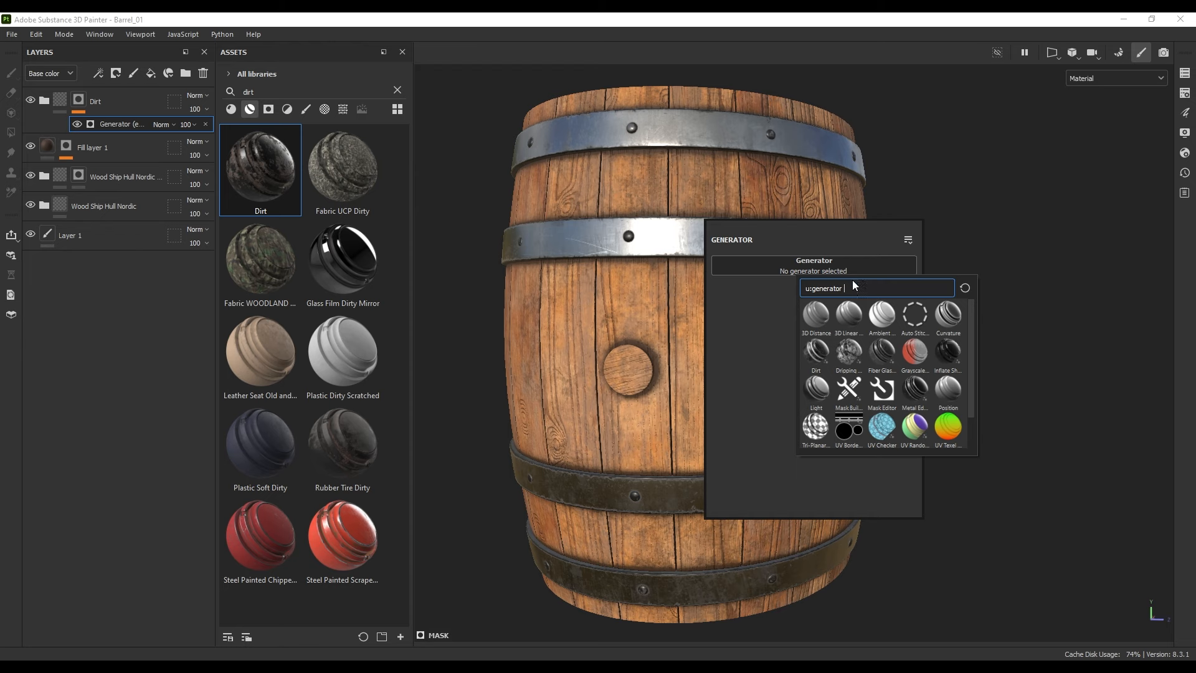
left_click(849, 314)
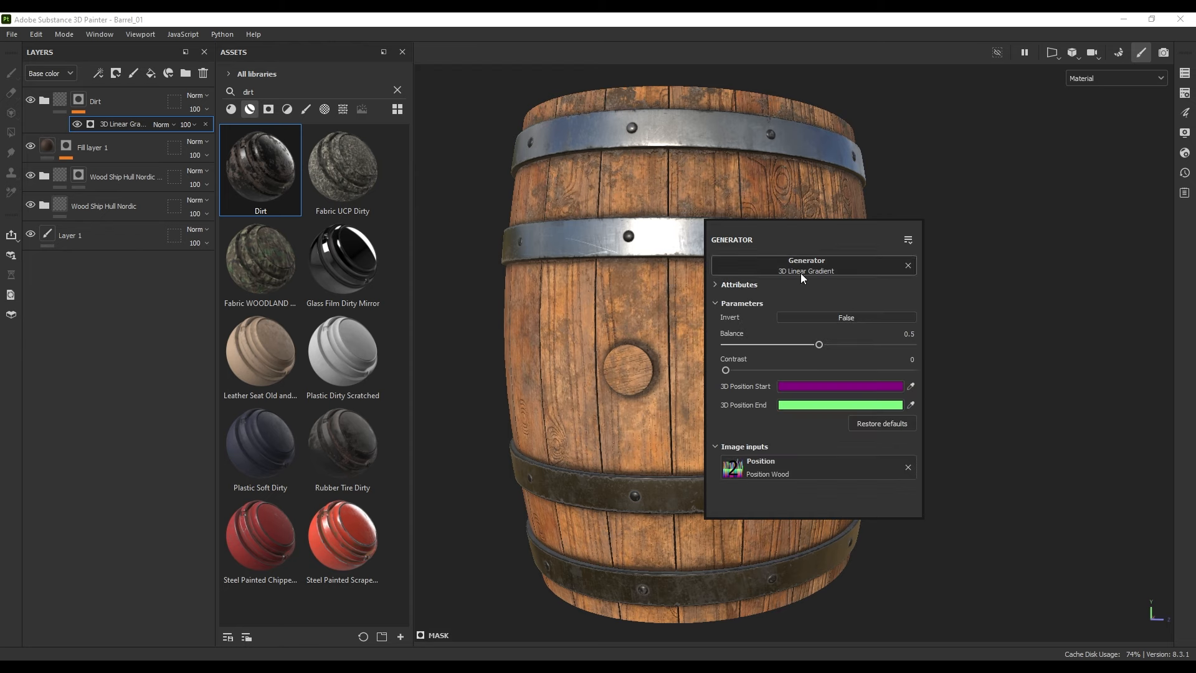
Invert the 3D Linear Gradient and set its balance to about 0.66 and contrast to about 0.59, limiting dirt to the barrel's lower part.
left_click_drag(818, 345, 775, 345)
left_click(831, 318)
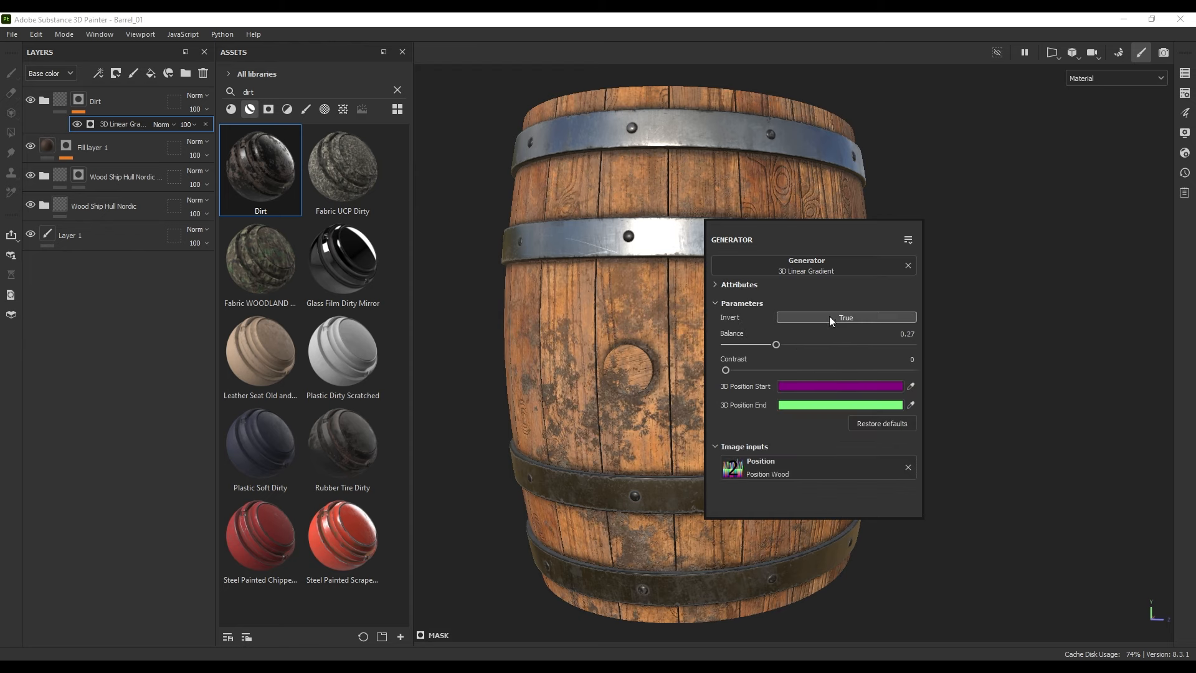
left_click_drag(777, 370, 816, 370)
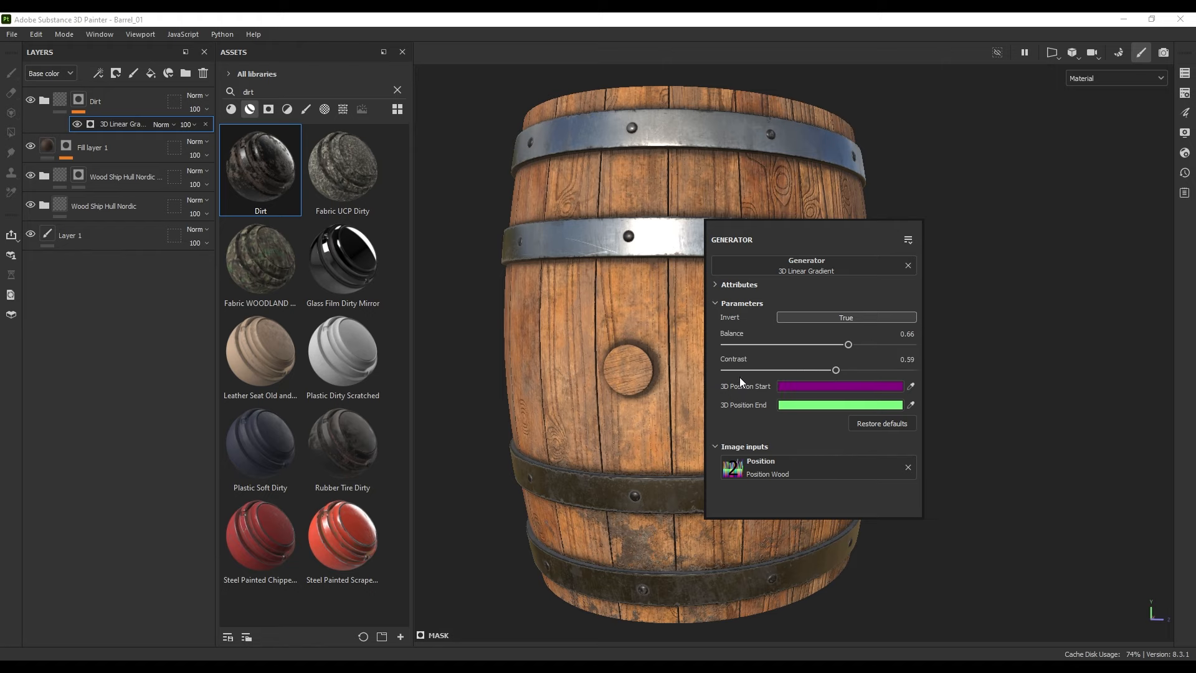
left_click_drag(839, 370, 851, 345)
left_click_drag(633, 381, 758, 342, "alt")
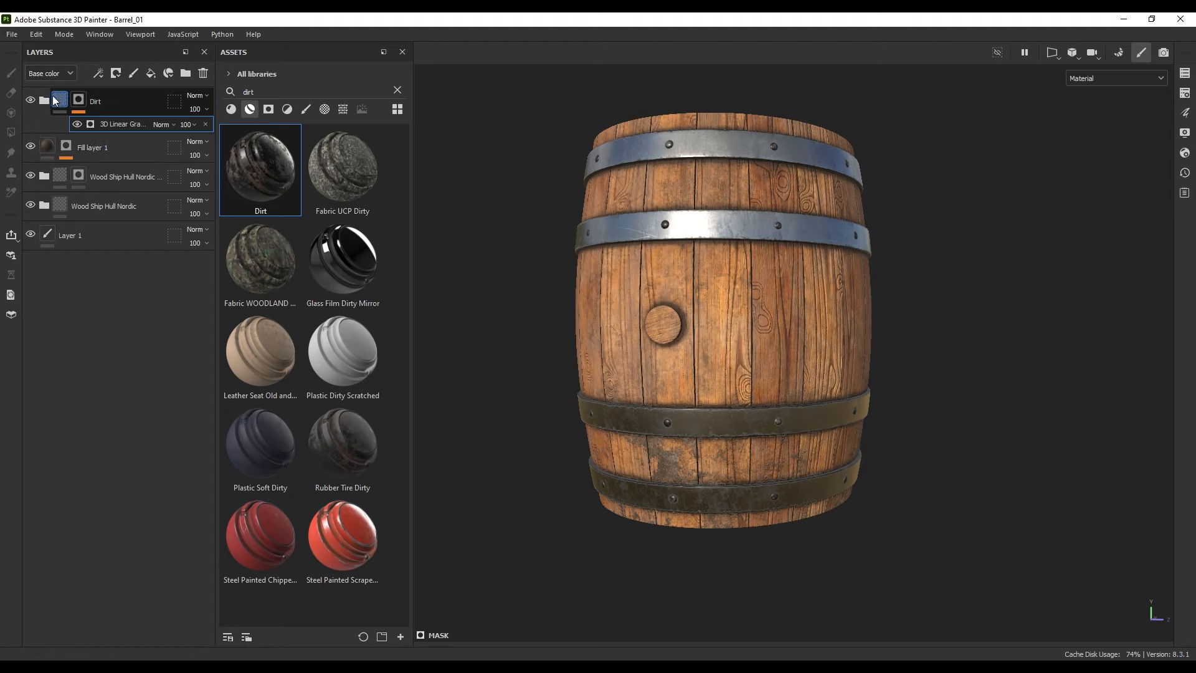
Examine the Mask Editor parameters on the Dirt Base layer's mask inside the Dirt folder, and inspect the barrel's sides and lid.
left_click(48, 147)
left_click(56, 101)
left_click(45, 102)
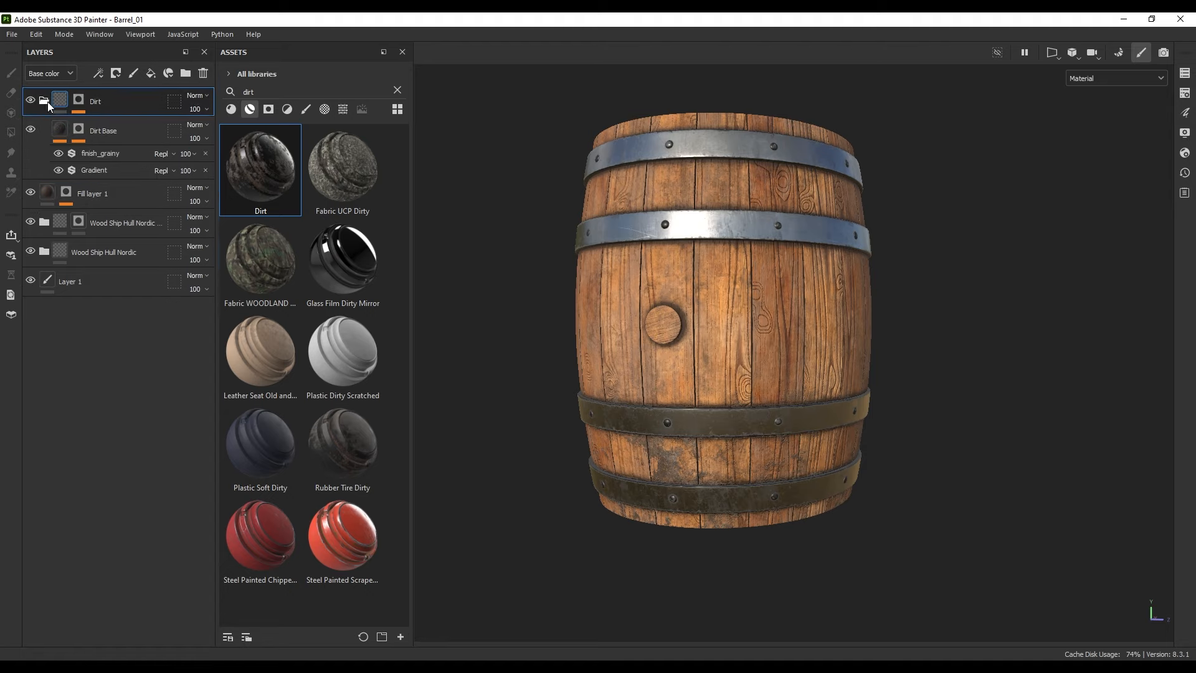
left_click(80, 131)
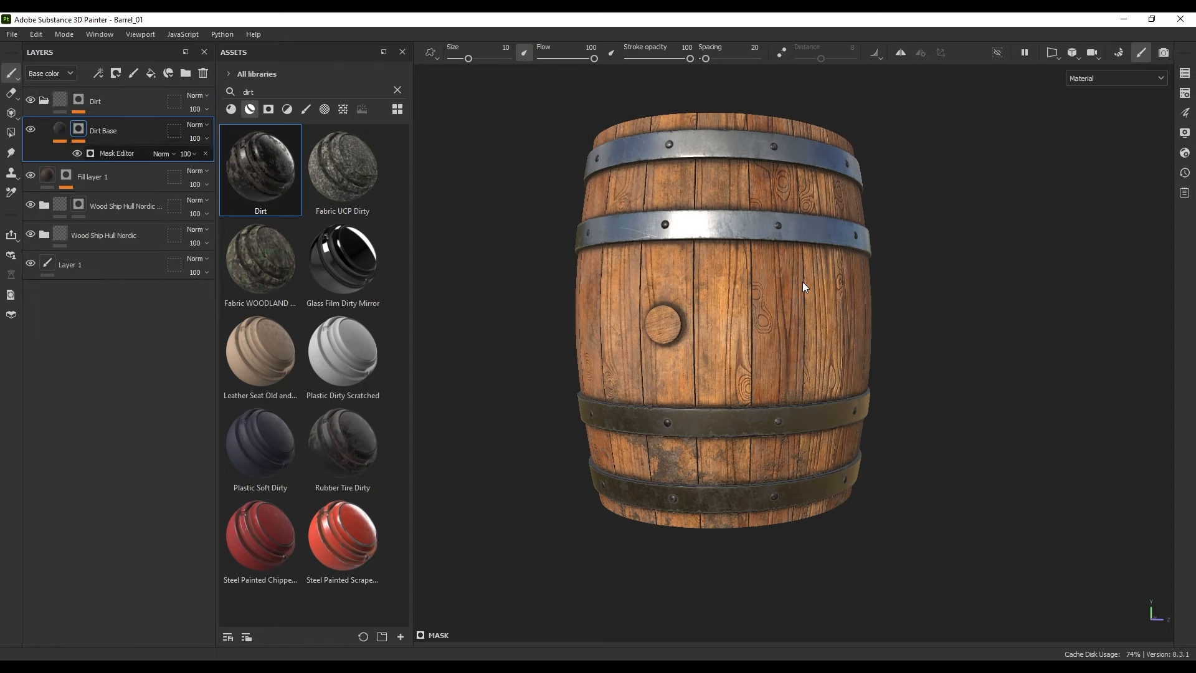
right_click(838, 284)
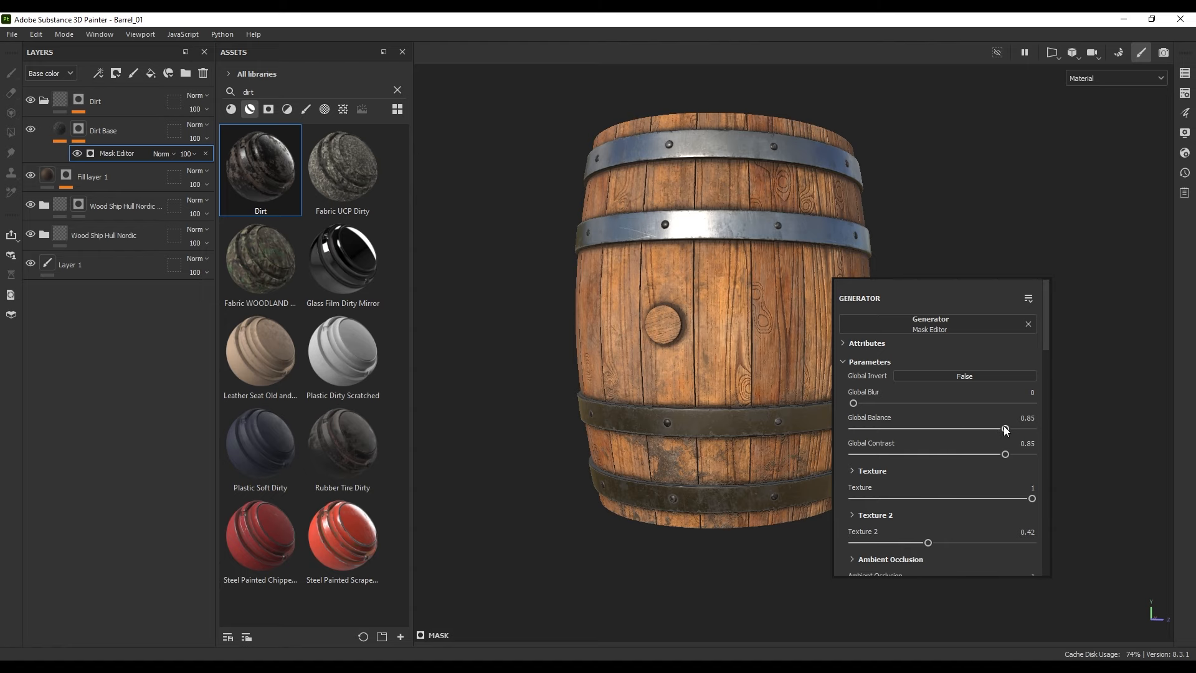
left_click_drag(1005, 428, 1004, 429)
scroll(911, 465, "down", 4)
scroll(911, 463, "up", 3)
scroll(794, 416, "down", 2)
middle_click_drag(794, 416, 849, 383)
scroll(782, 361, "up", 2)
left_click_drag(776, 368, 744, 396, "alt")
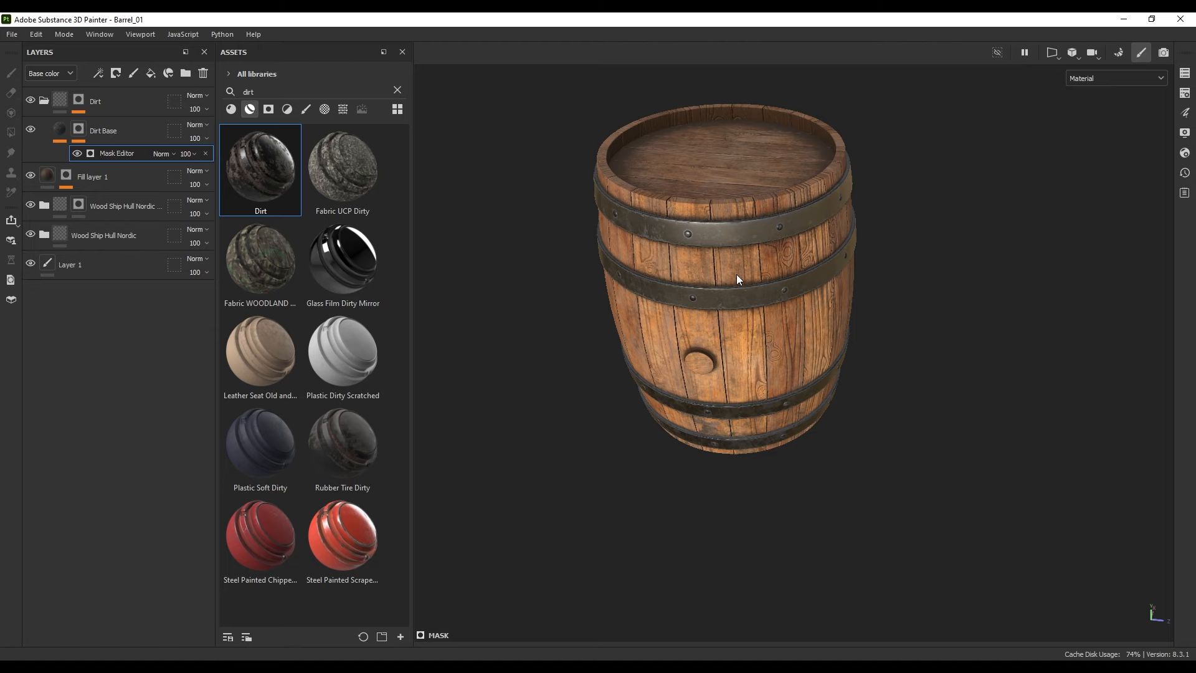
mouse_move(736, 274)
left_mouse_down("alt")
mouse_move(728, 448)
mouse_move(740, 395)
mouse_move(800, 465)
mouse_move(881, 376)
mouse_move(716, 355)
mouse_move(734, 395)
mouse_move(693, 292)
mouse_move(700, 262)
mouse_move(651, 354)
left_mouse_up("alt")
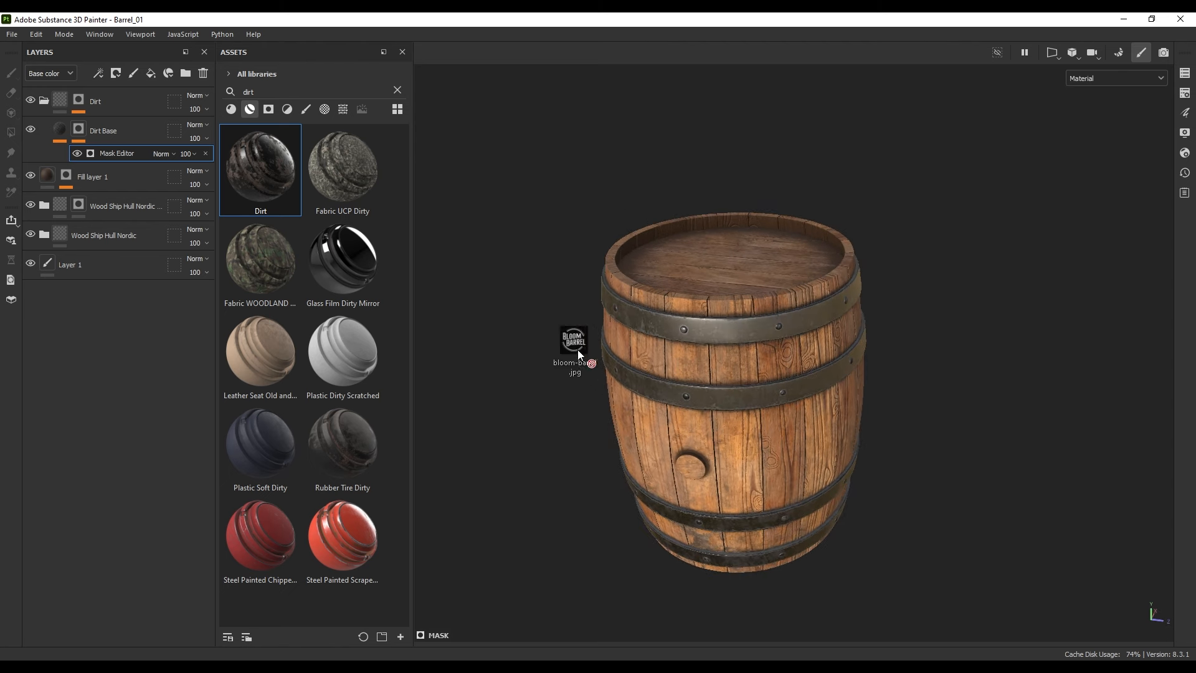
Import bloom-barrel.jpg as an alpha into the project 'Barrel_01'.
left_click_drag(310, 320, 317, 318)
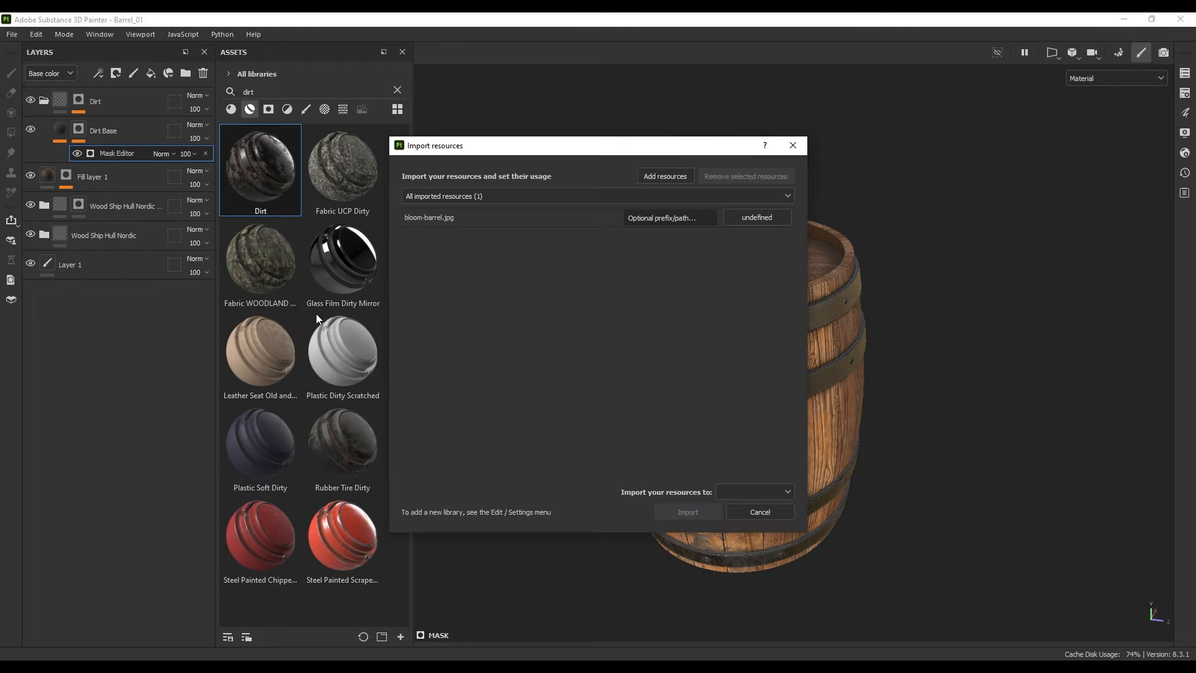
left_click(767, 218)
left_click(795, 227)
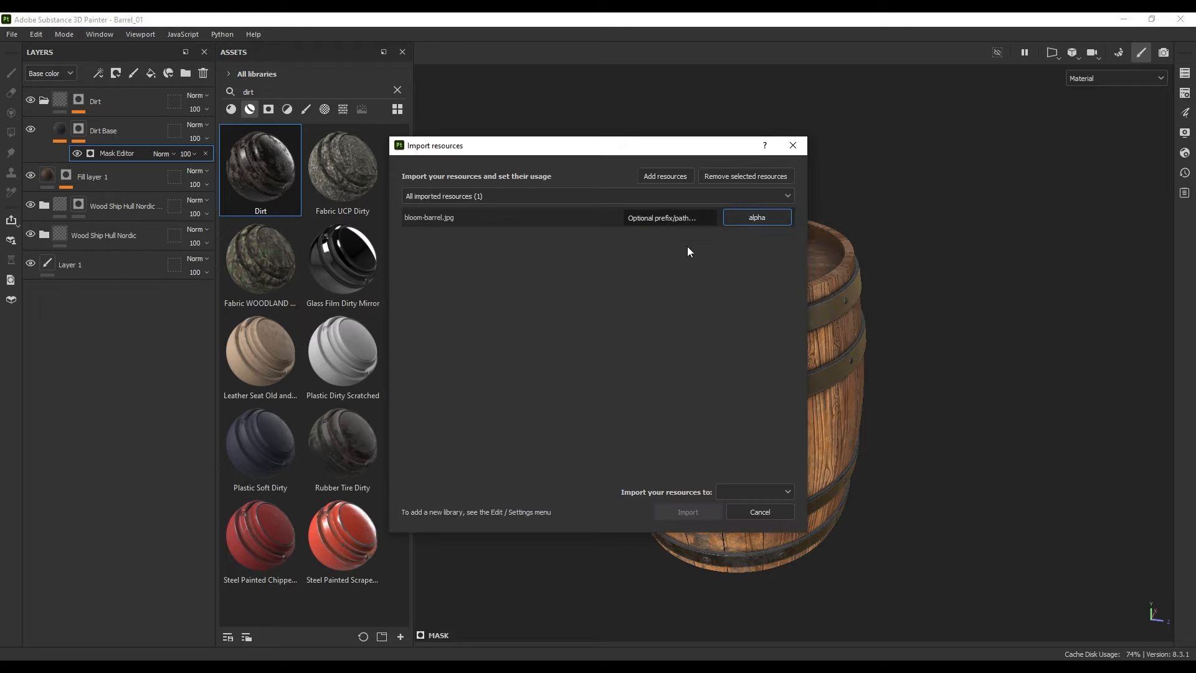
left_click(753, 494)
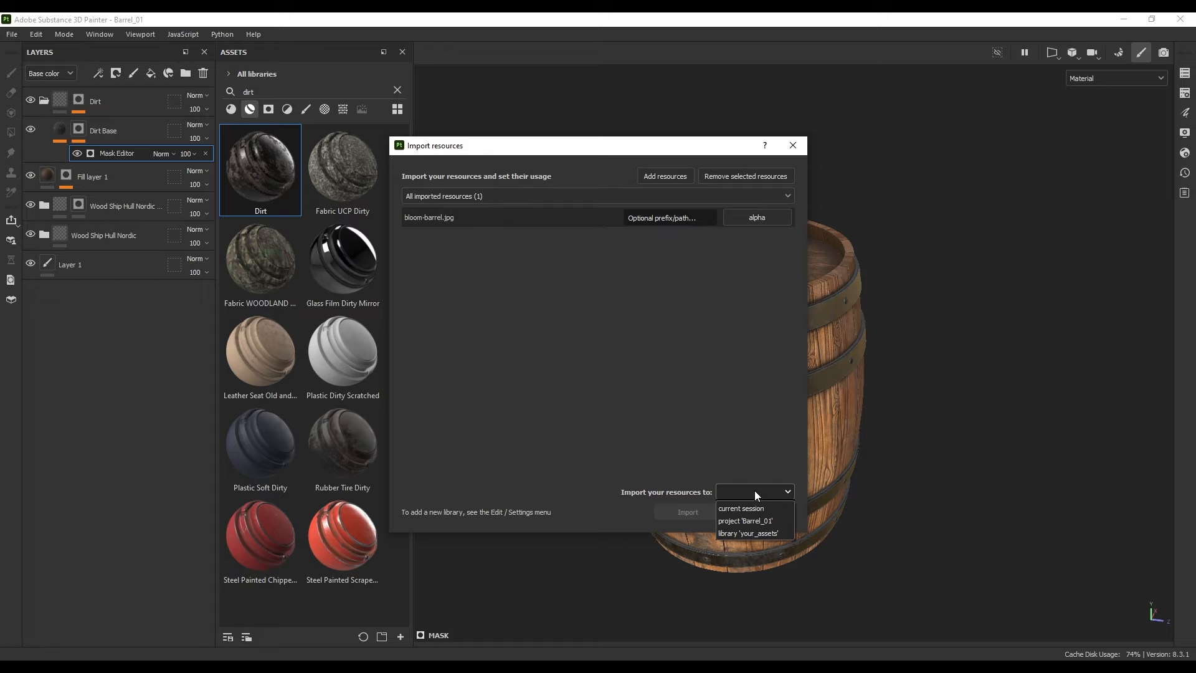
left_click(752, 522)
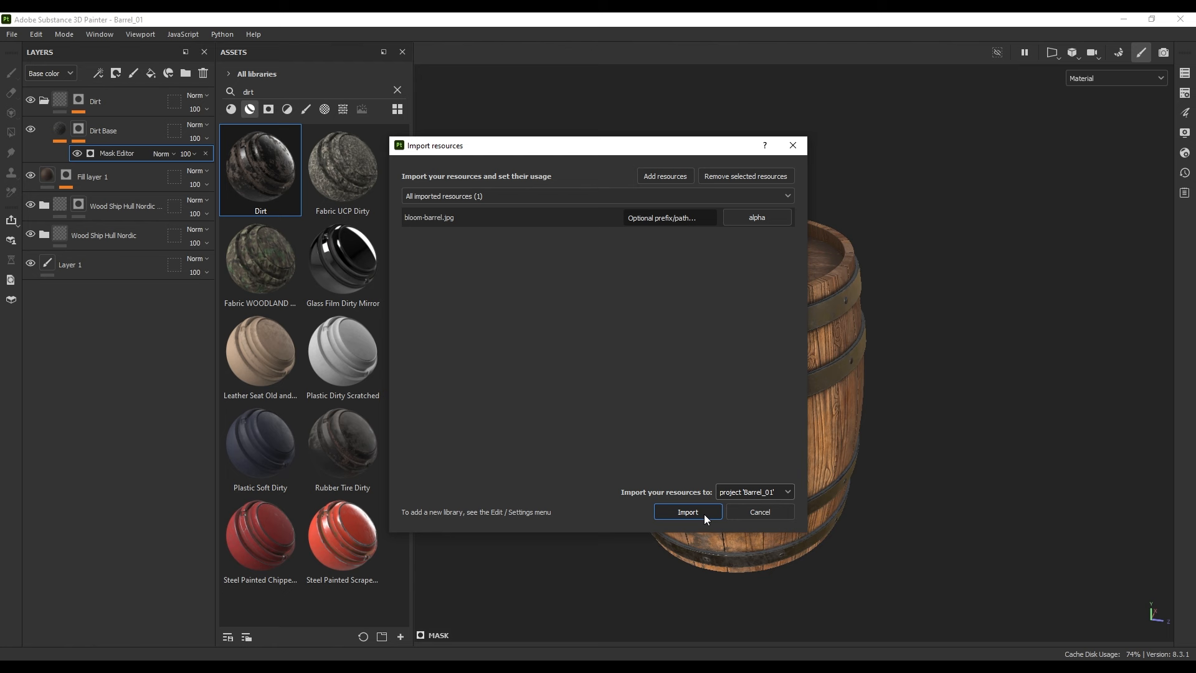
left_click(688, 512)
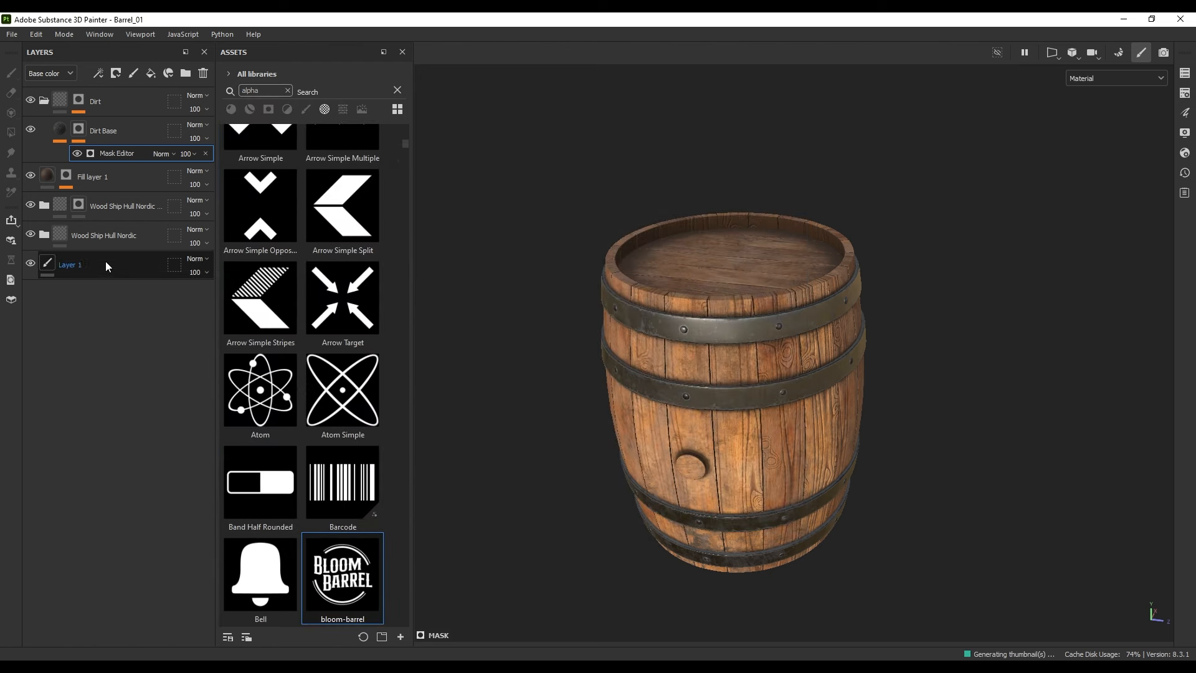
Collapse the Dirt folder, add a paint layer at the top of the stack, and use bloom-barrel as the brush alpha.
left_click(45, 99)
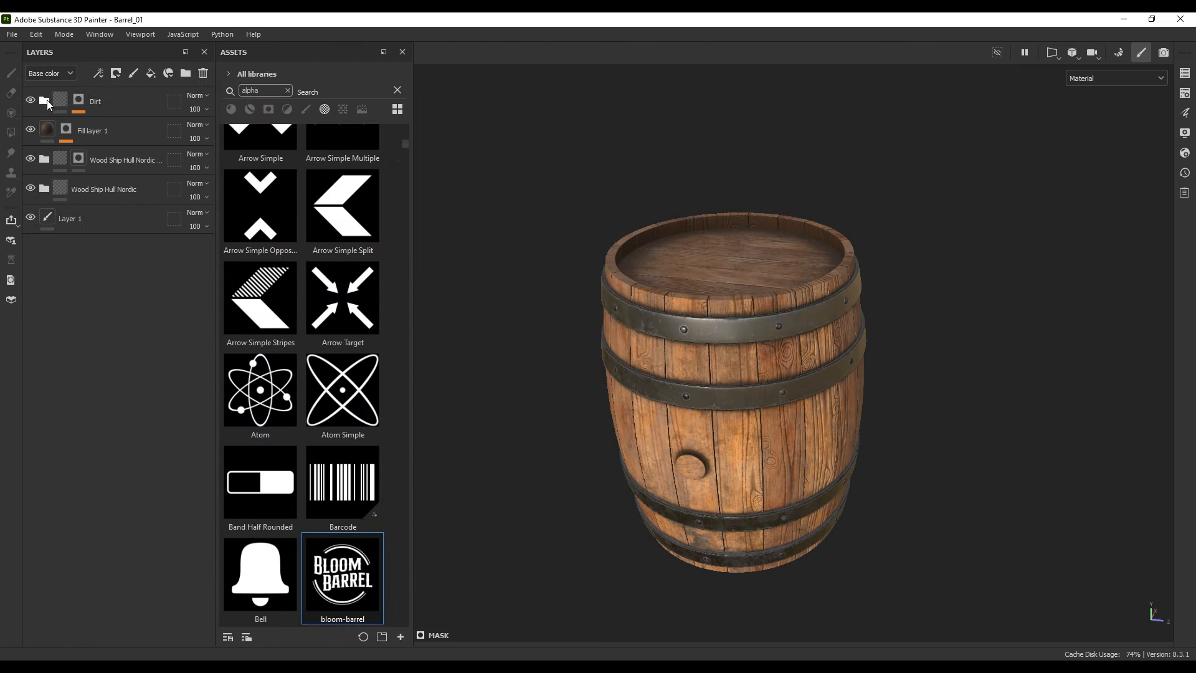
left_click(133, 74)
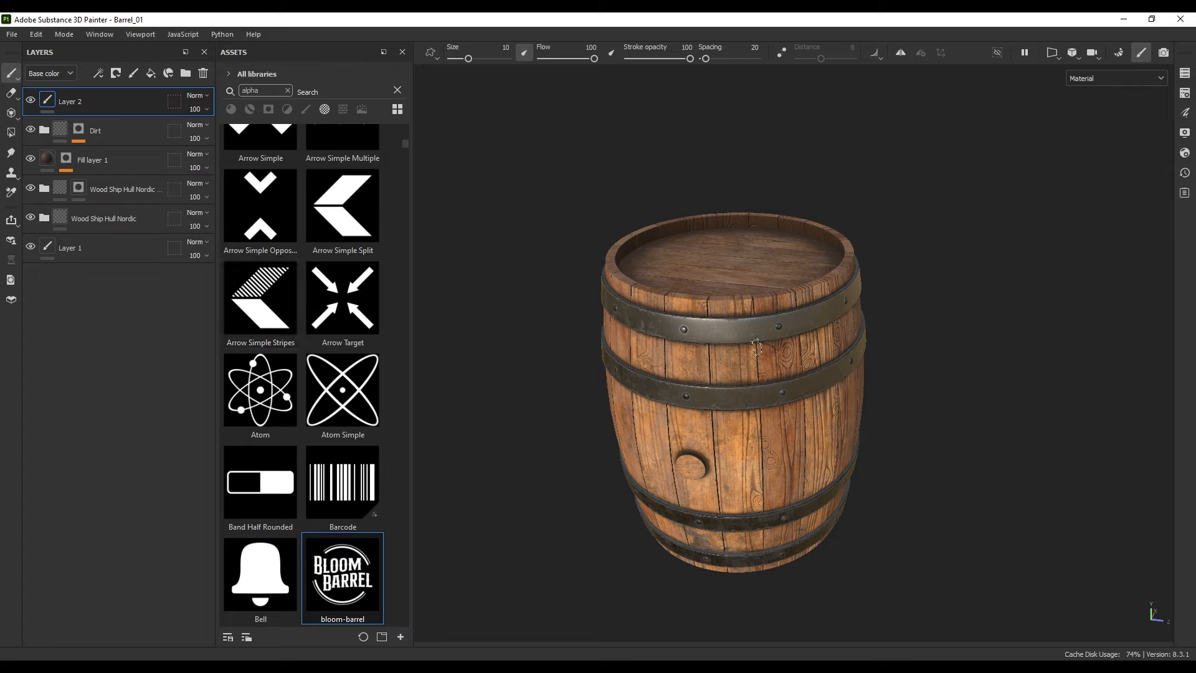
right_click(688, 253)
scroll(719, 305, "down", 8)
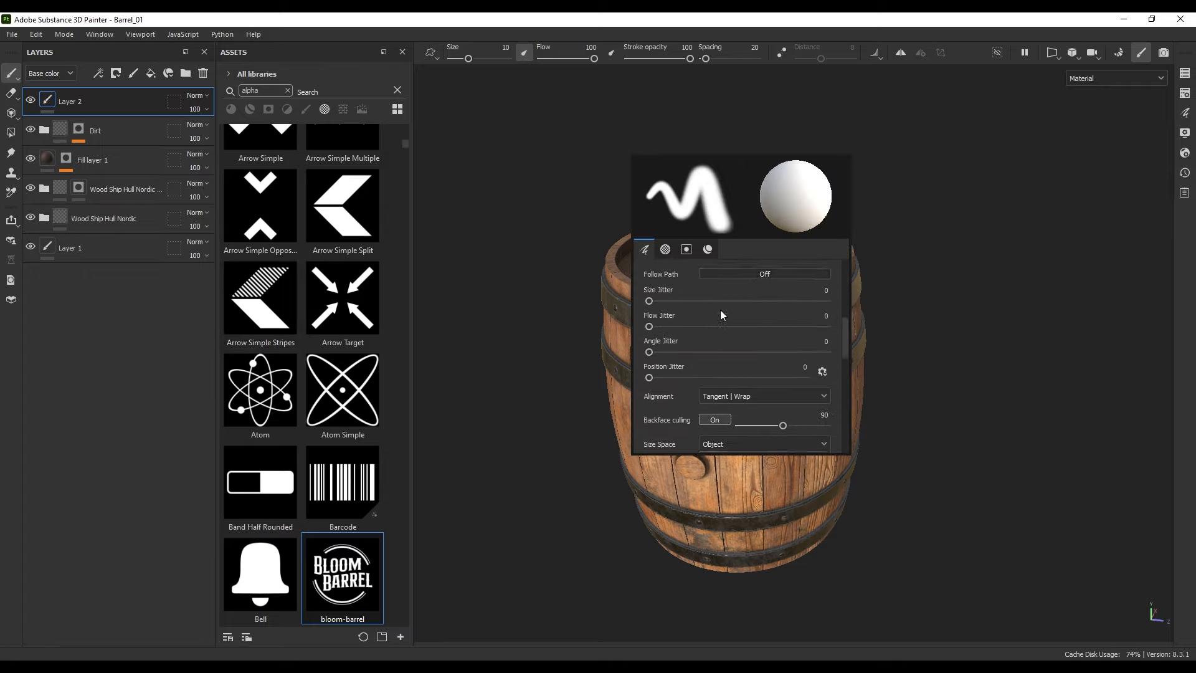
left_click(350, 574)
left_click_drag(353, 579, 679, 351)
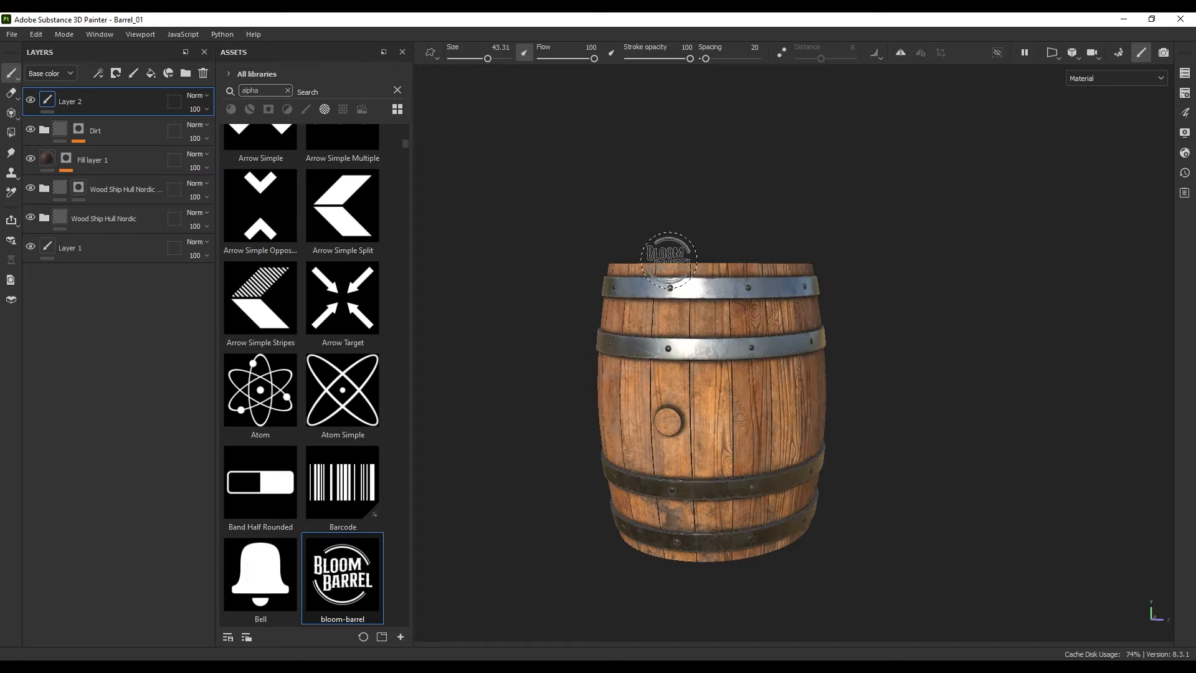
Sample the wood's color for the brush material and darken its base color to near-black 2B2A28.
right_click(668, 259)
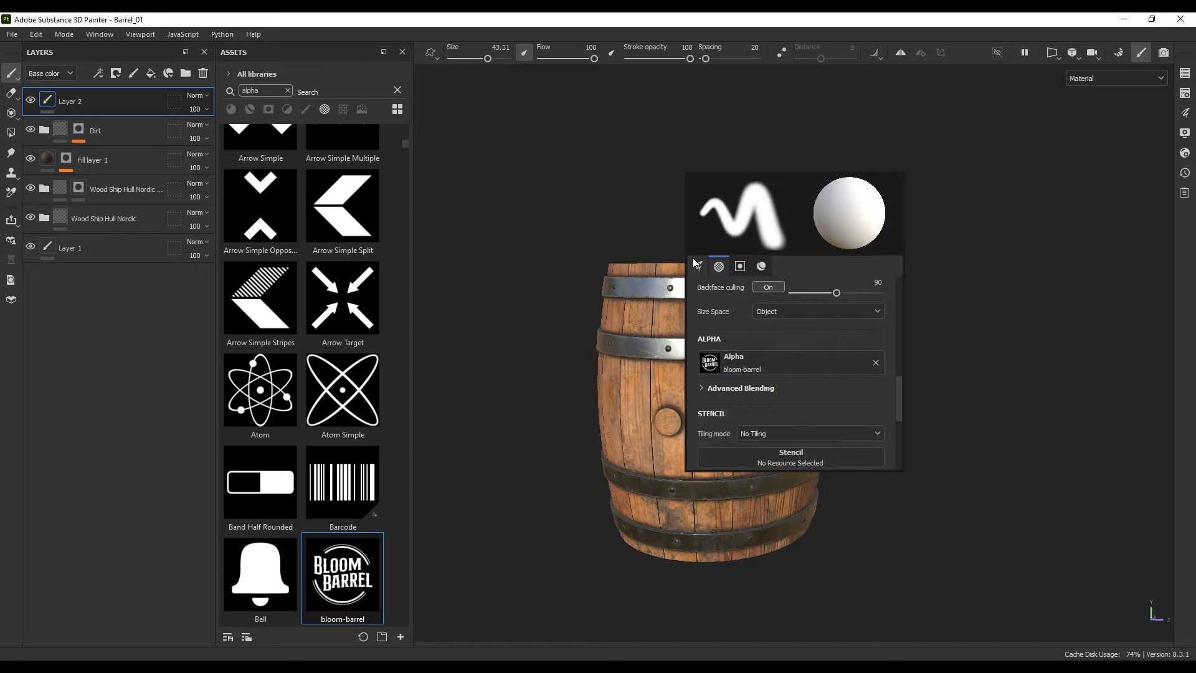
left_click(761, 266)
middle_click_drag(642, 368, 606, 376, "alt")
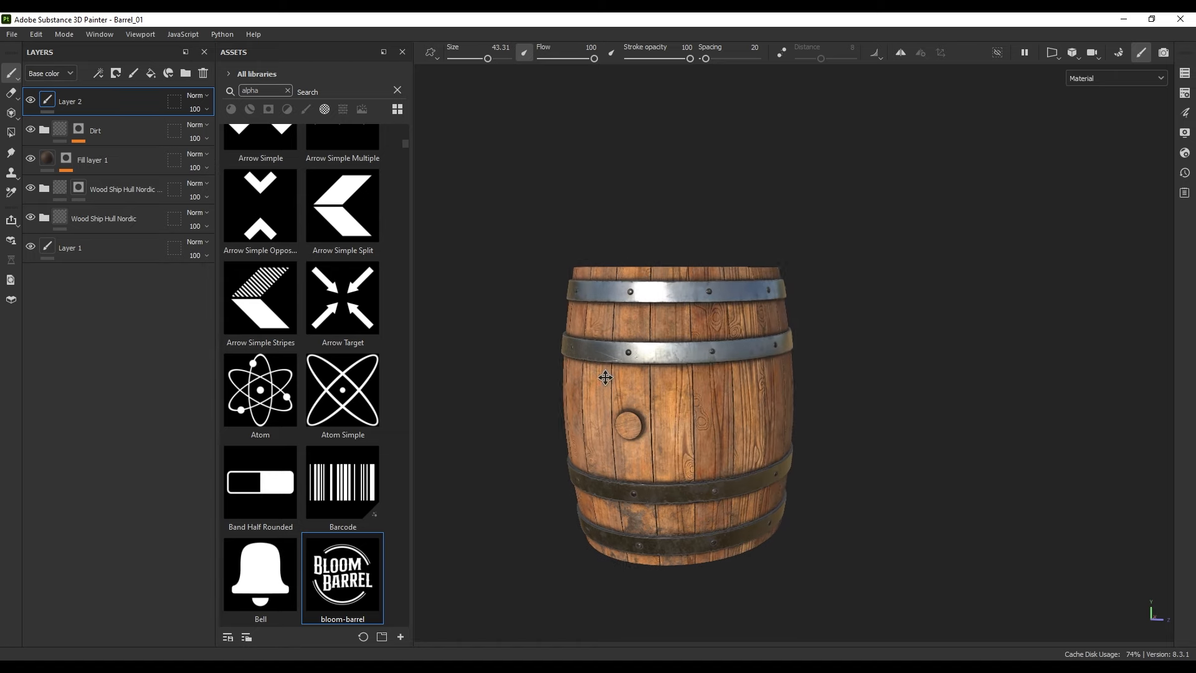
right_click_drag(606, 376, 740, 368, "alt")
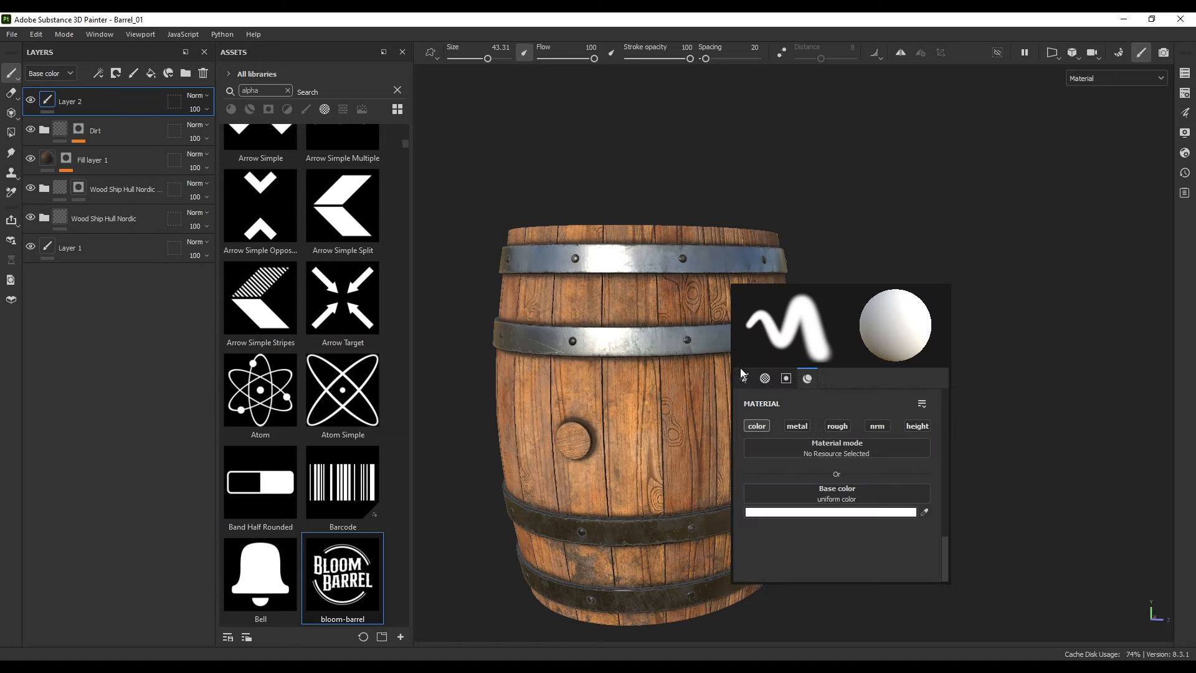
left_click(925, 512)
left_click(635, 390)
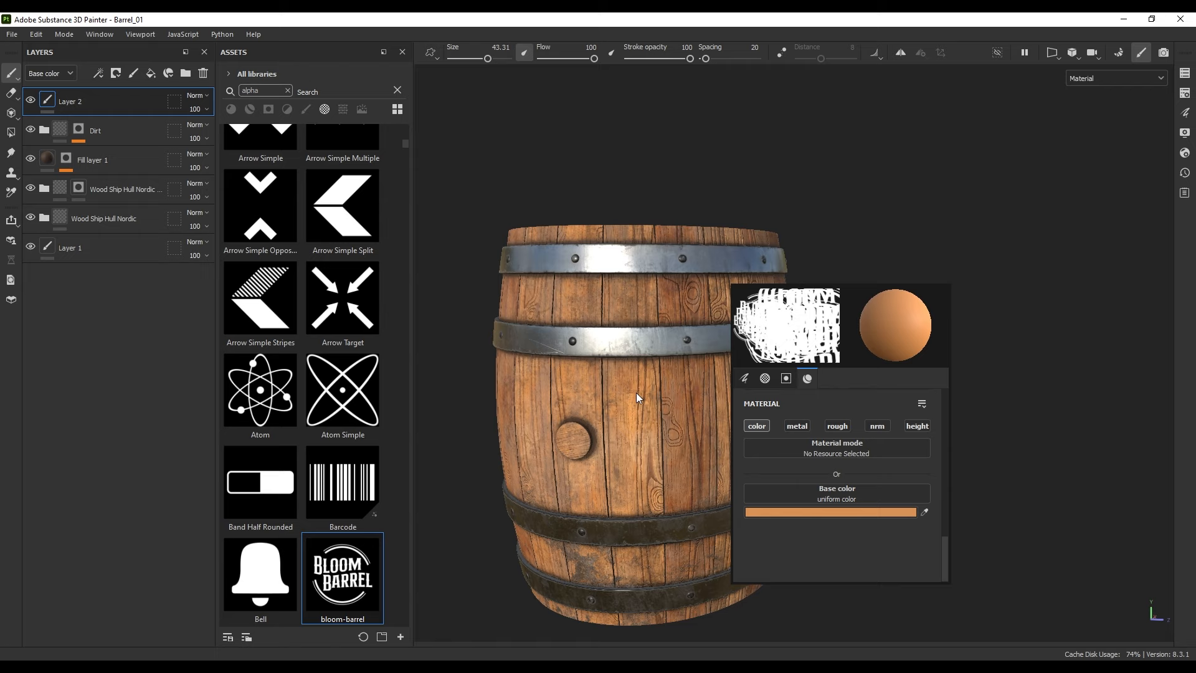
left_click(852, 512)
mouse_move(906, 368)
left_mouse_down()
mouse_move(921, 330)
mouse_move(875, 335)
mouse_move(876, 322)
mouse_move(887, 345)
mouse_move(874, 424)
mouse_move(851, 406)
mouse_move(869, 421)
mouse_move(853, 429)
mouse_move(883, 420)
mouse_move(858, 428)
mouse_move(873, 426)
left_mouse_up()
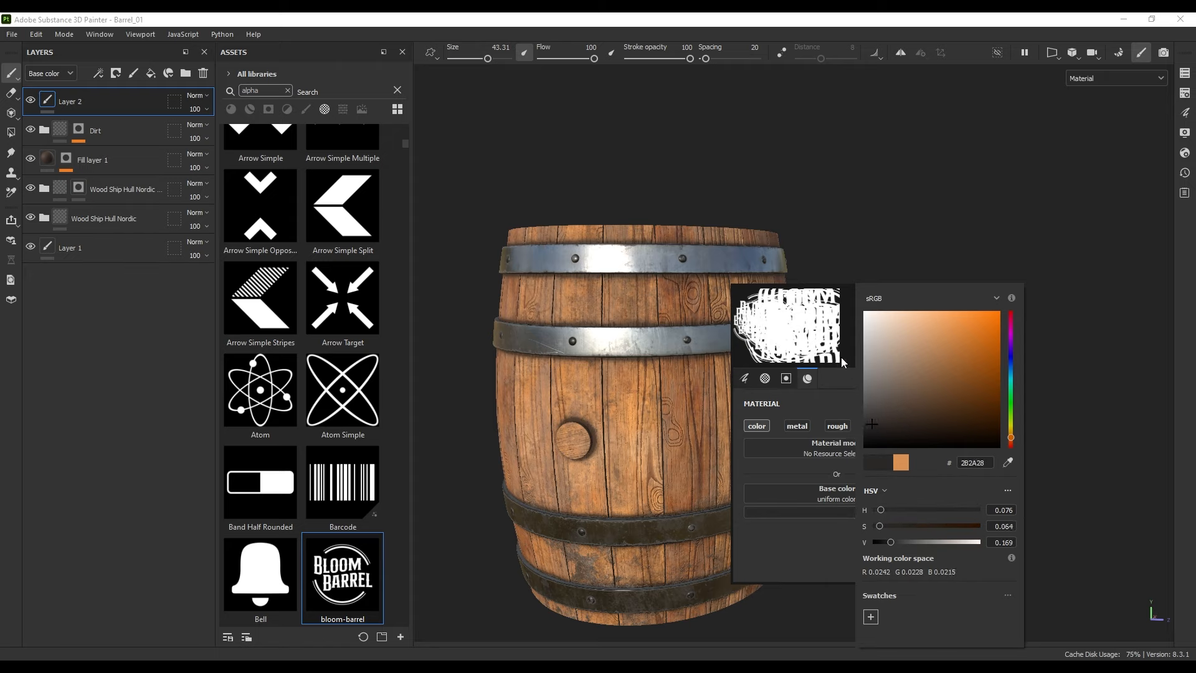
Enable the roughness channel in the brush material and increase its roughness value.
right_click(790, 380)
scroll(796, 436, "up", 2)
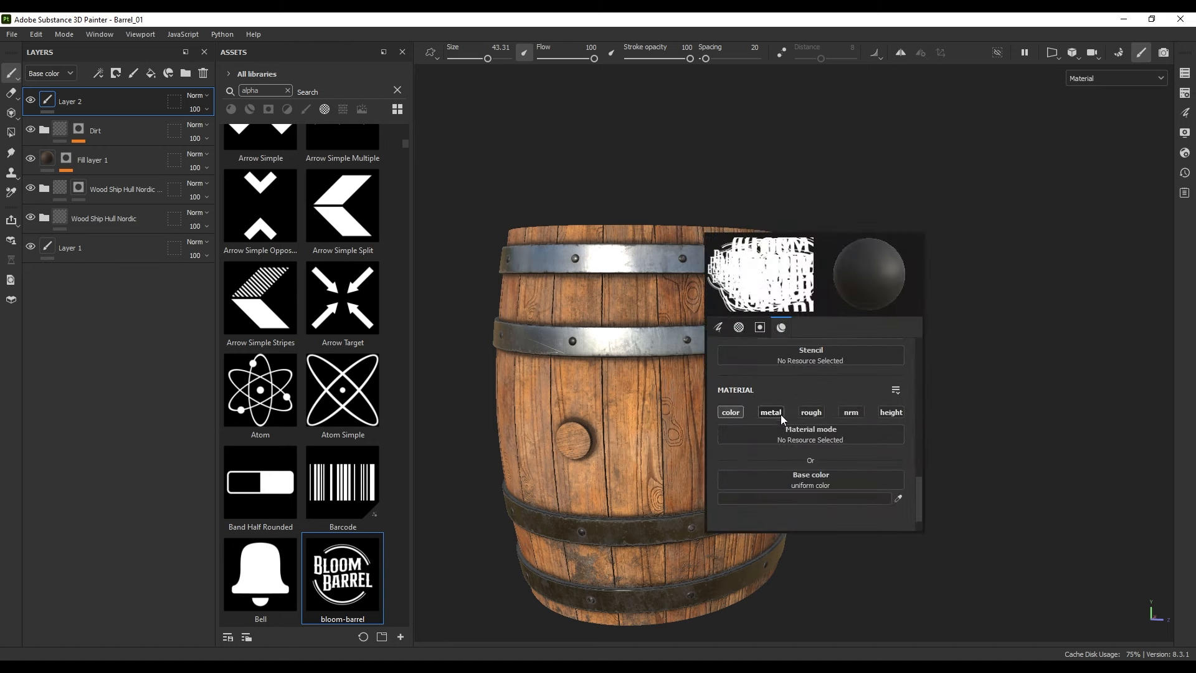
left_click(813, 414)
scroll(829, 468, "down", 2)
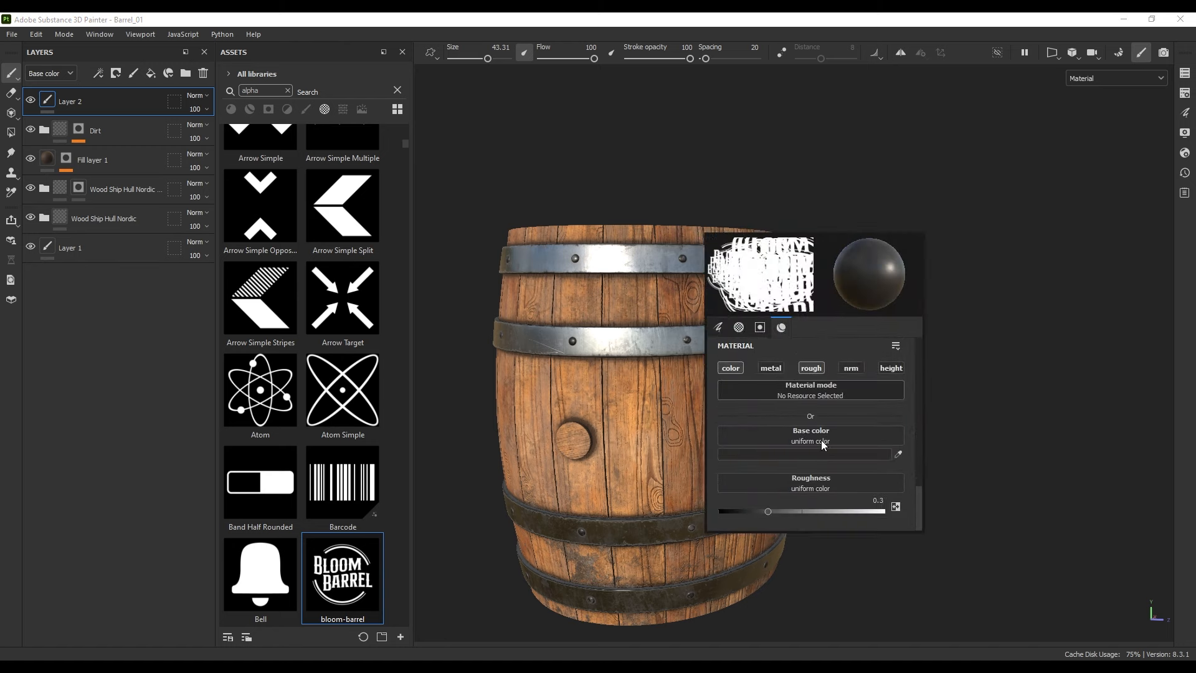
left_click_drag(772, 511, 802, 514)
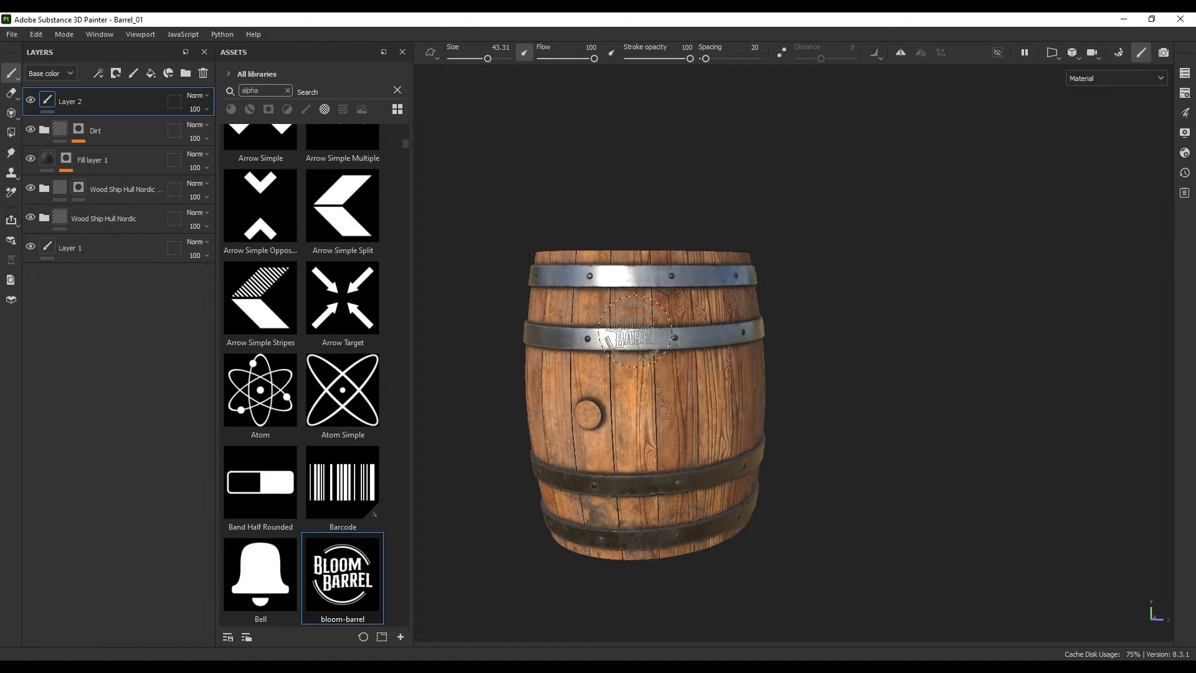
Switch to the orthographic view and align it straight down on the barrel's lid.
left_click_drag(635, 331, 724, 315, "alt")
scroll(695, 353, "up", 2)
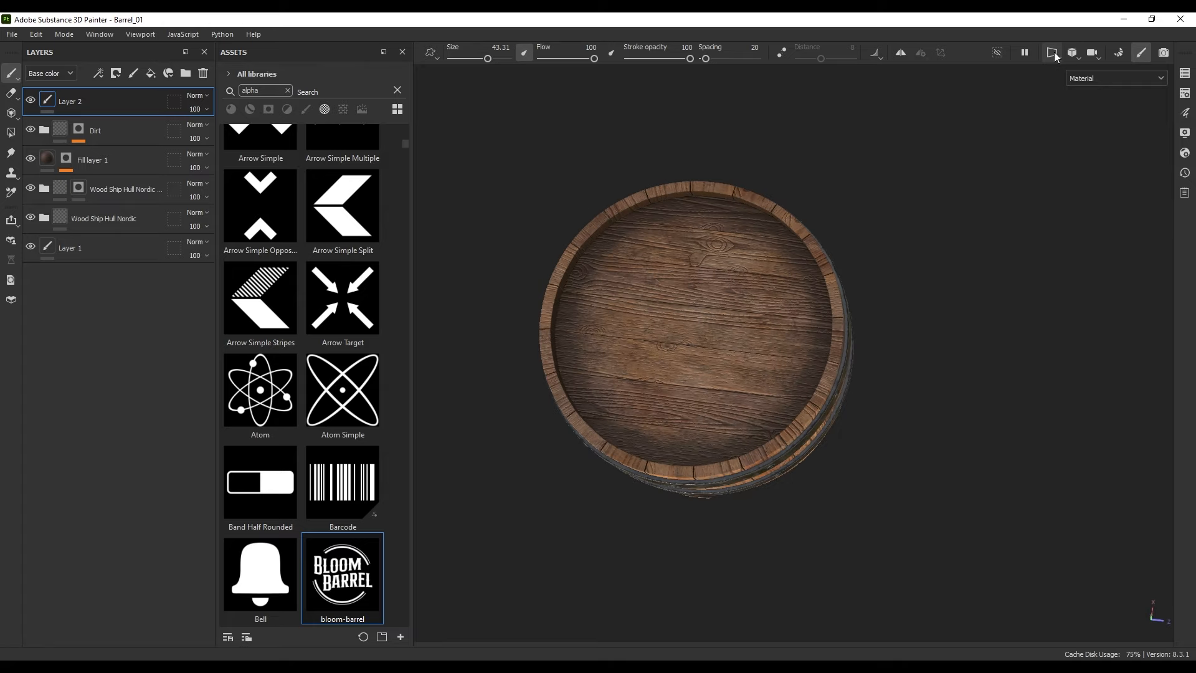
left_click(1075, 56)
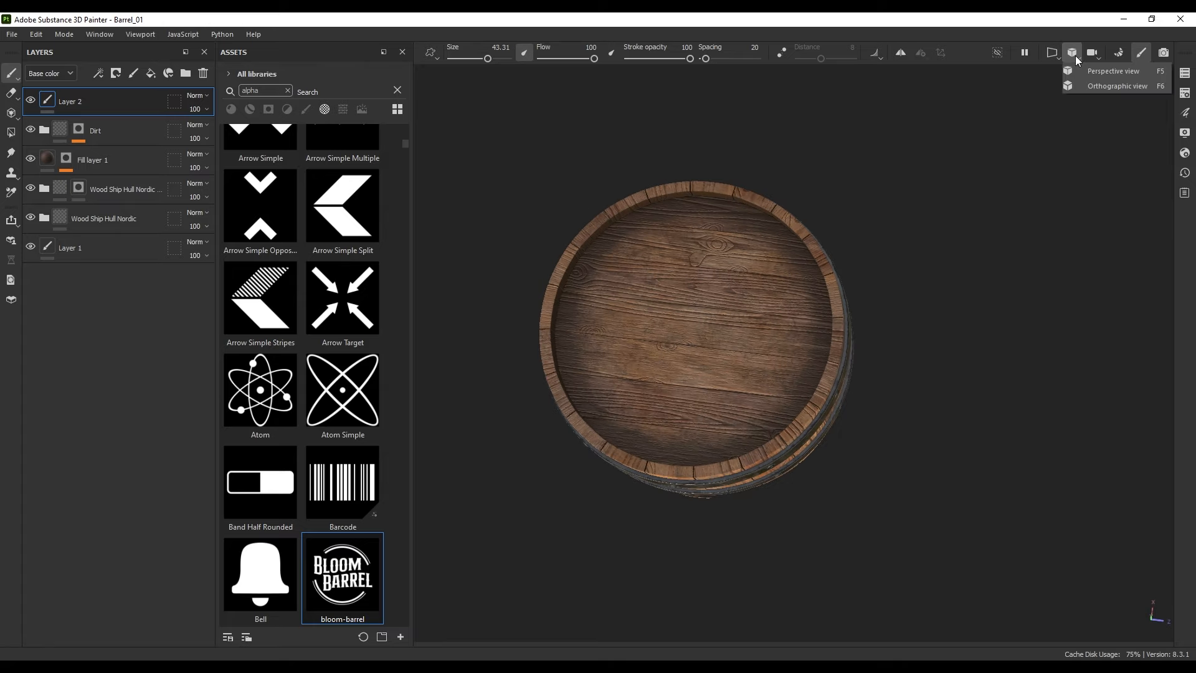
left_click(1092, 87)
mouse_move(790, 276)
left_mouse_down("alt")
mouse_move(754, 293)
mouse_move(732, 274)
left_mouse_up("alt")
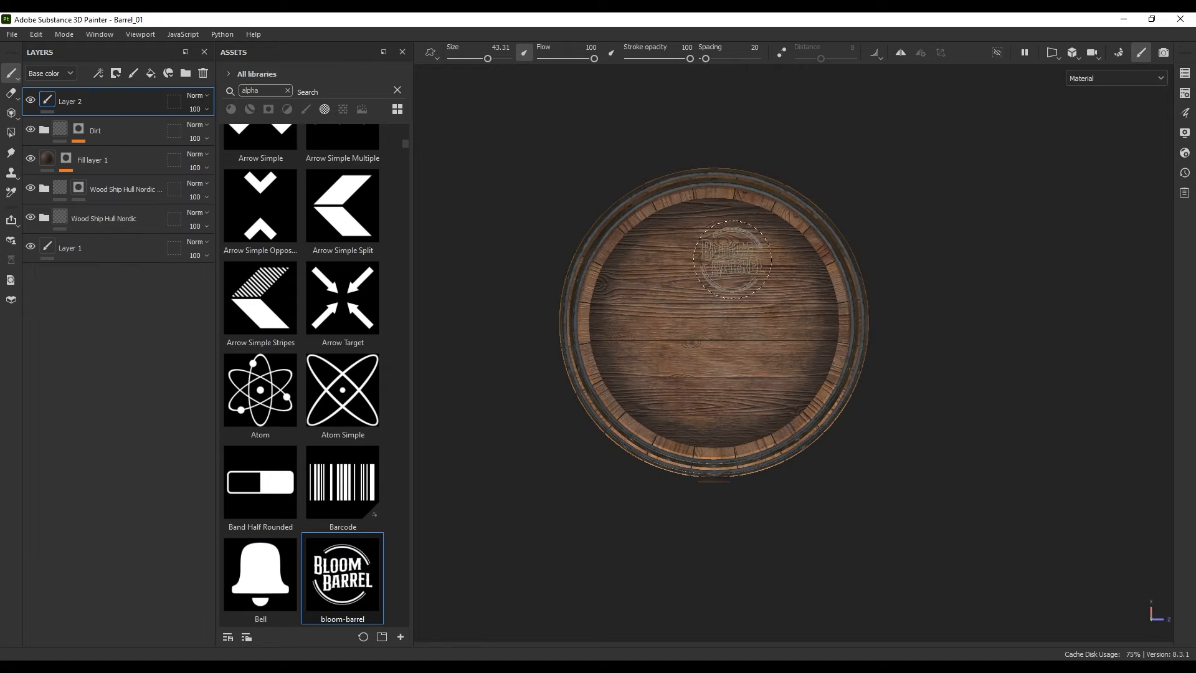
scroll(736, 314, "up", 2)
middle_click_drag(736, 314, 704, 314, "alt")
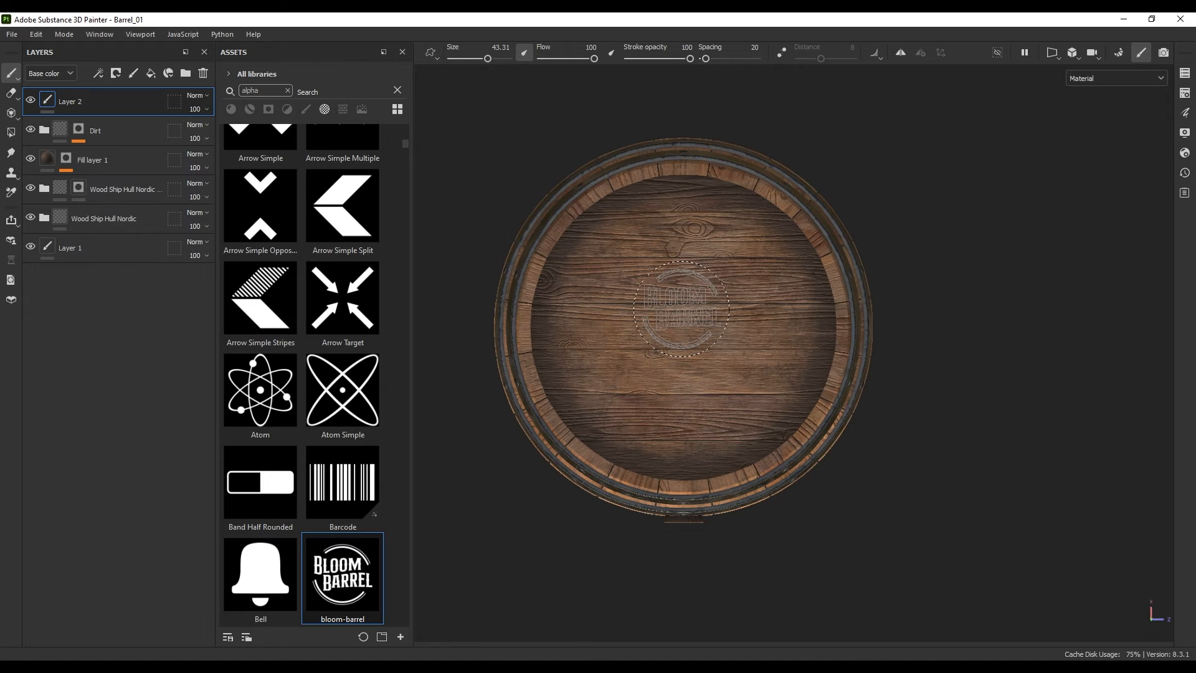
Try stamping the bloom-barrel logo on the lid's center at brush size 100, and undo the stamp.
right_click_drag(677, 316, 688, 319, "ctrl")
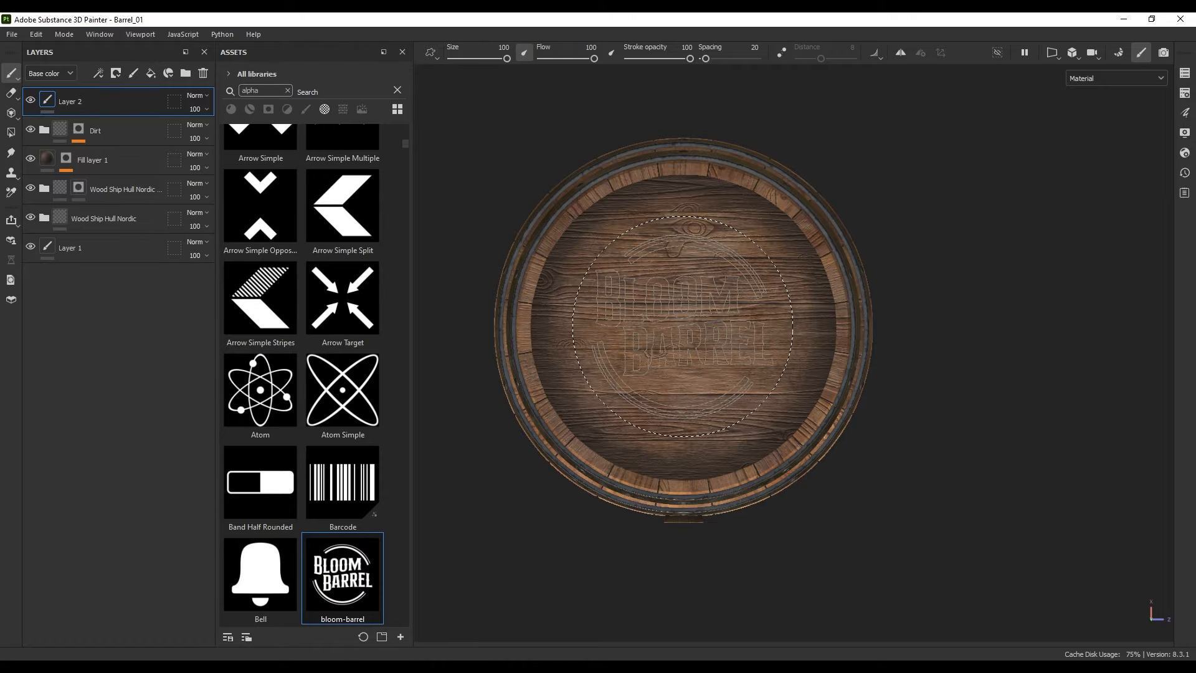
left_click(687, 317)
scroll(733, 457, "down", 1)
left_click_drag(734, 457, 750, 297, "alt")
key("ctrl+z")
mouse_move(738, 341)
left_mouse_down("alt")
mouse_move(710, 186)
mouse_move(705, 214)
mouse_move(740, 249)
mouse_move(737, 302)
mouse_move(647, 286)
mouse_move(727, 322)
left_mouse_up("alt")
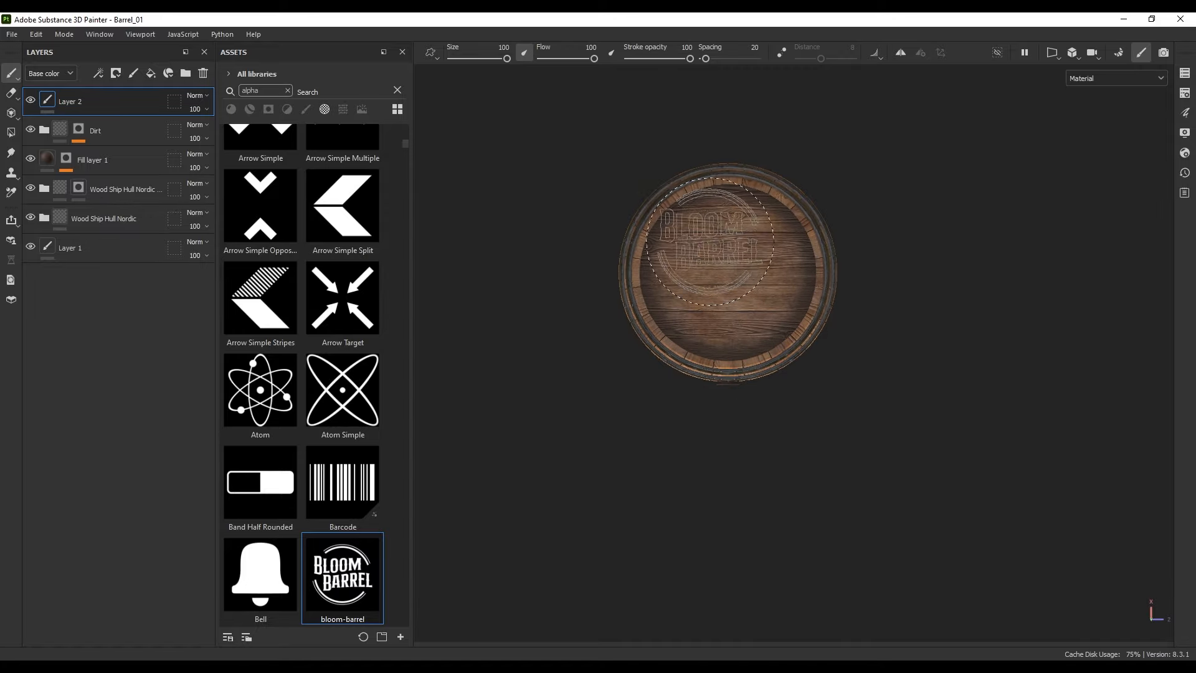
Try a brush size of 200 for the logo over the barrel's lid.
scroll(729, 257, "up", 3)
scroll(734, 263, "up", 1)
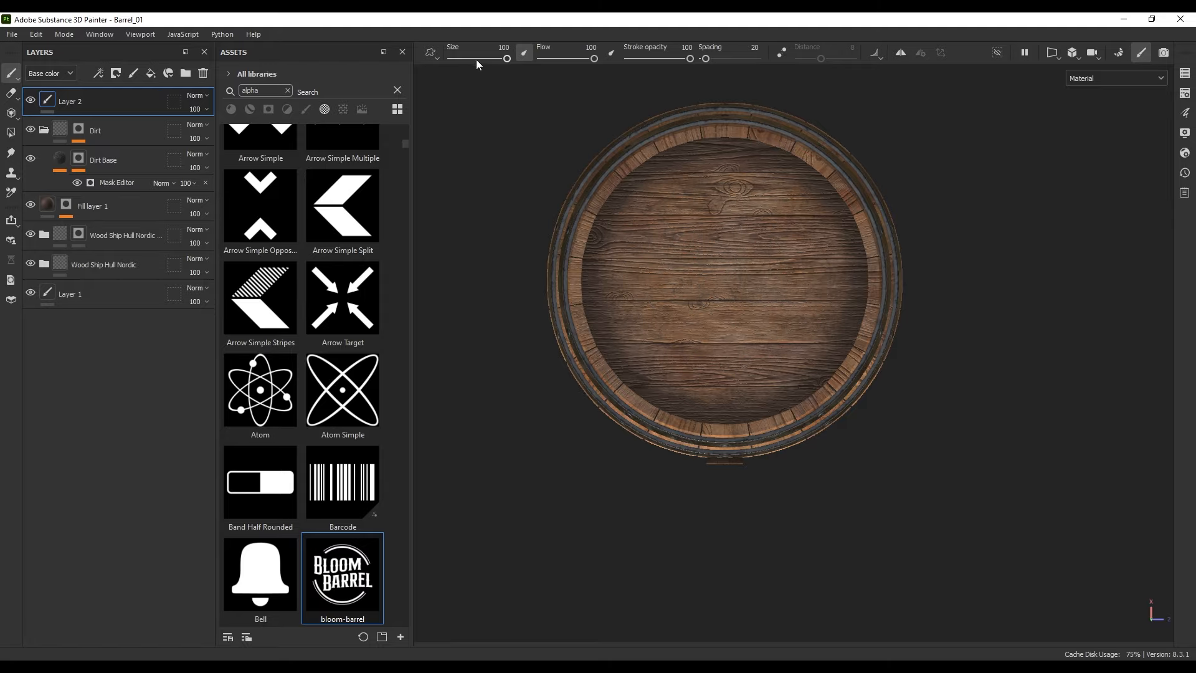
left_click(496, 51)
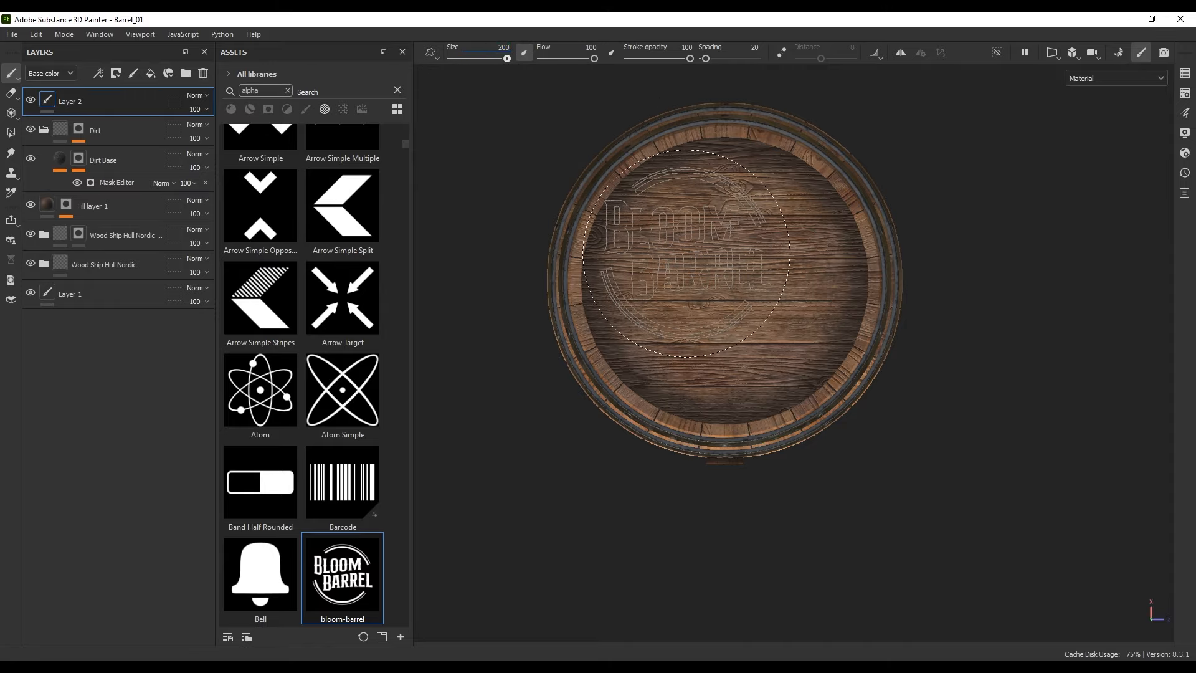
type("200")
key("Return")
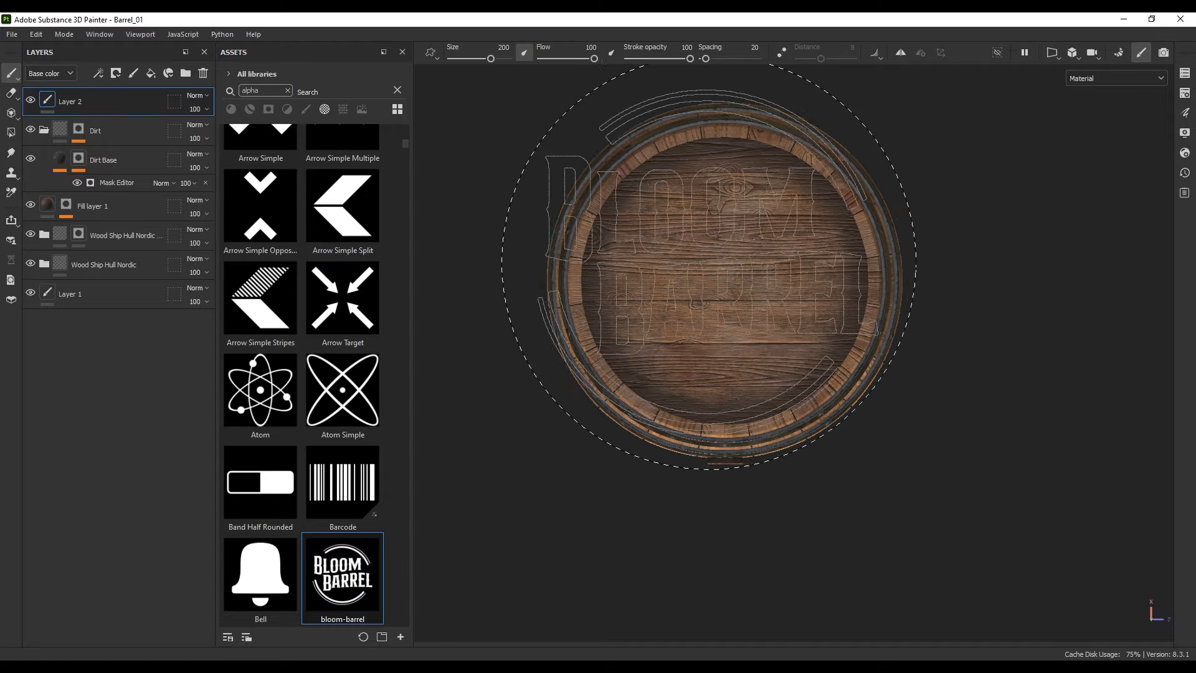
middle_click_drag(736, 266, 742, 324, "alt")
right_click_drag(732, 334, 673, 334, "ctrl")
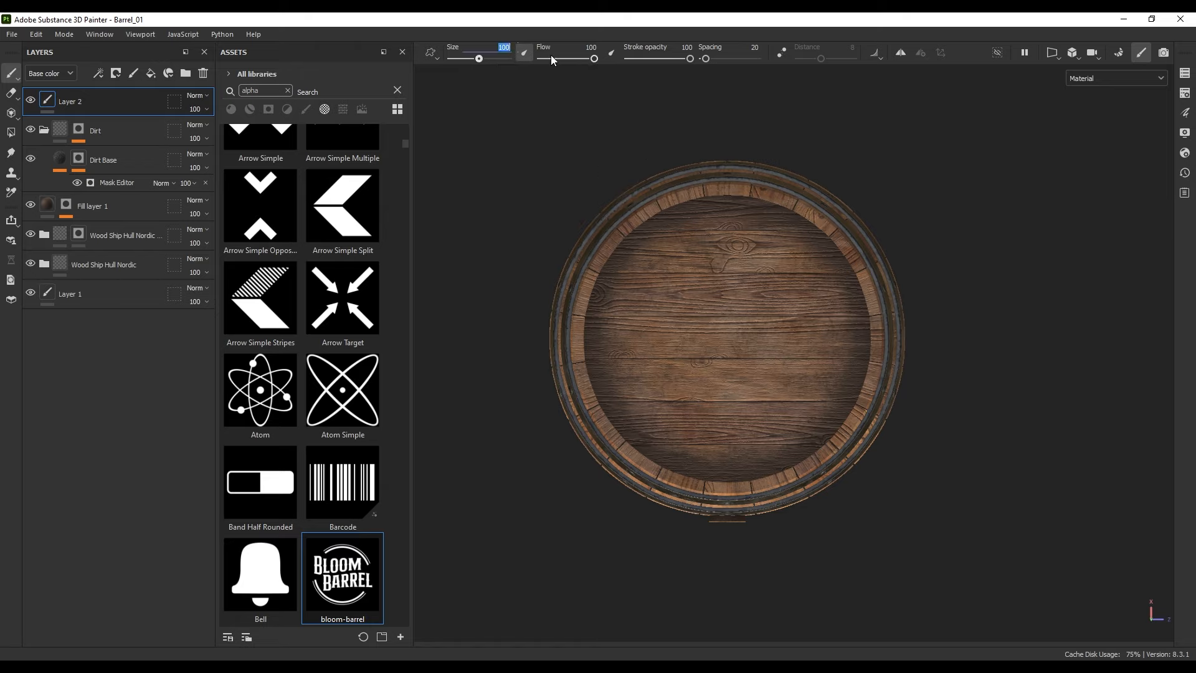
Set the brush size to 125 and stamp the bloom-barrel logo once on the center of the barrel's lid.
type("125")
key("Return")
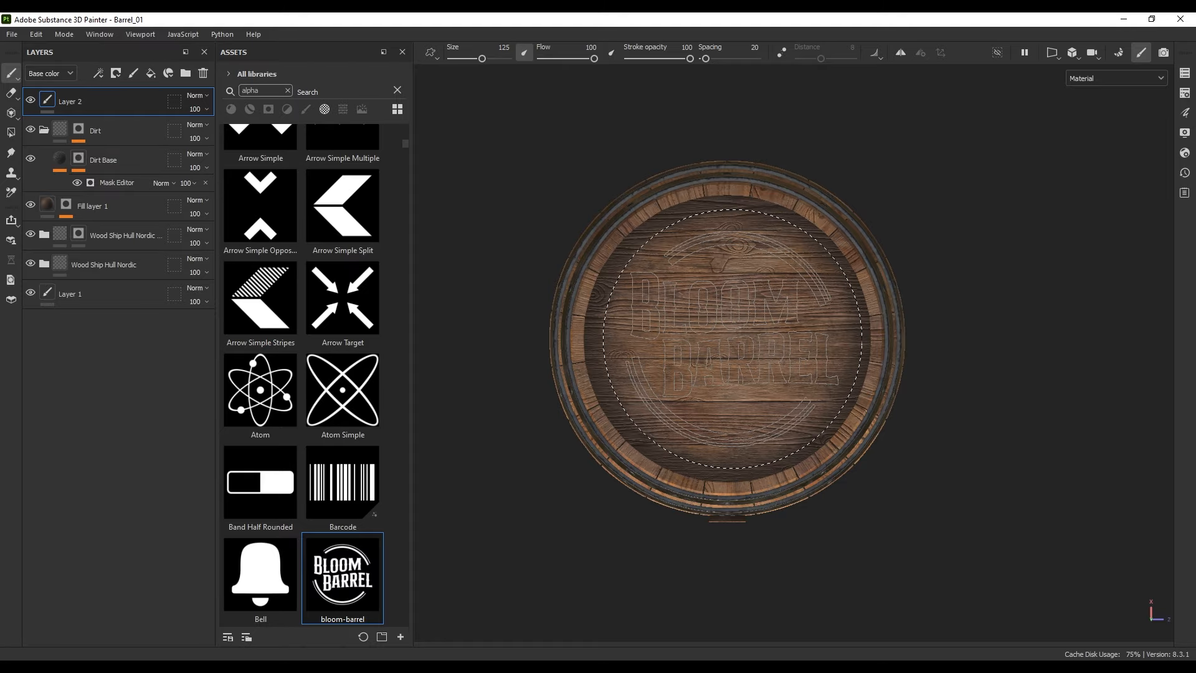
scroll(733, 339, "up", 2)
scroll(730, 343, "up", 1)
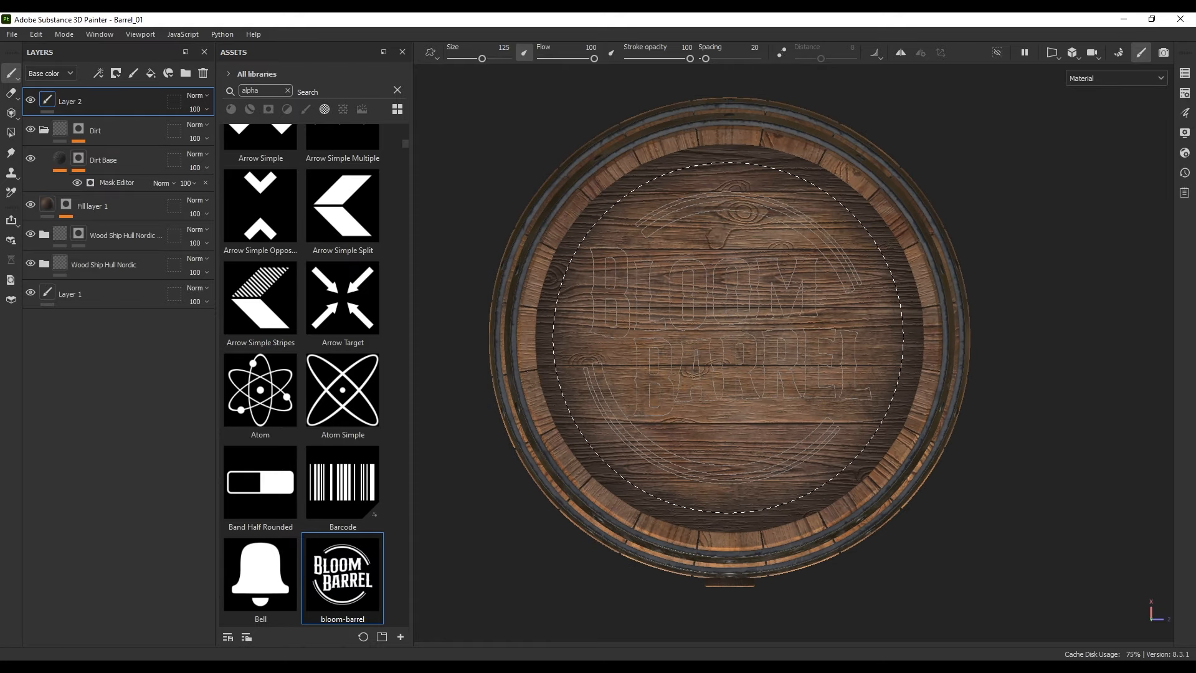
left_click(732, 340)
scroll(732, 339, "down", 3)
left_click_drag(960, 505, 710, 254, "alt")
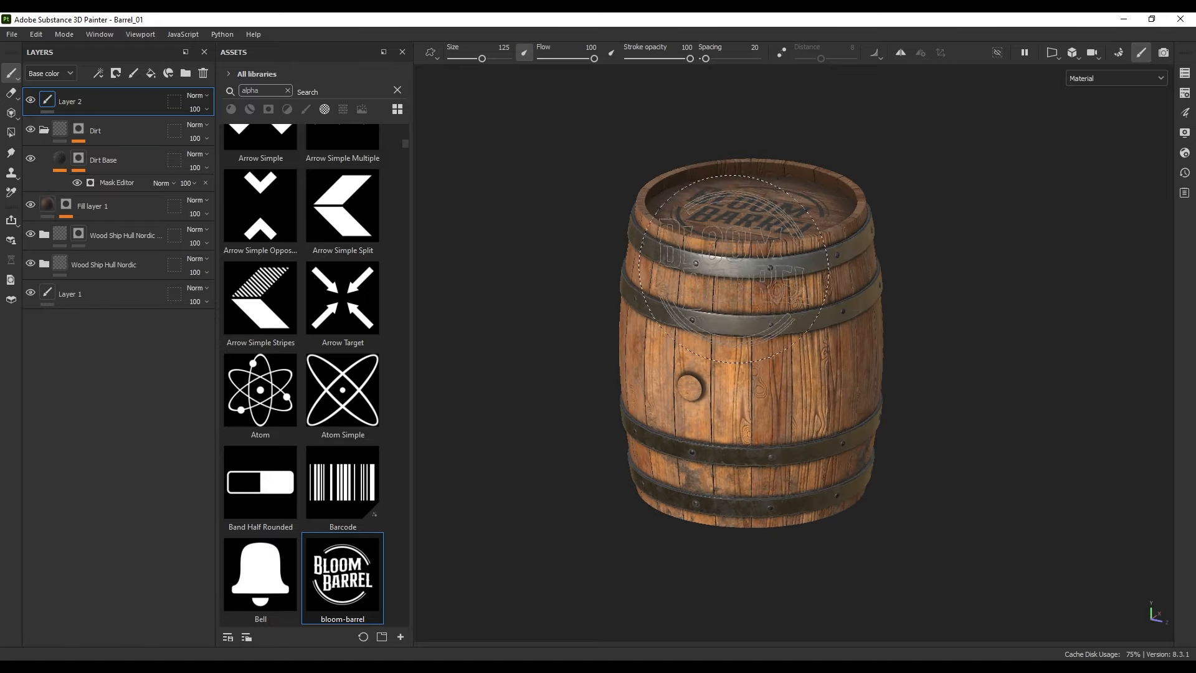
right_click_drag(710, 254, 782, 365, "alt")
middle_click_drag(782, 365, 761, 324, "alt")
mouse_move(761, 324)
left_mouse_down("alt")
mouse_move(806, 152)
mouse_move(754, 364)
mouse_move(751, 308)
mouse_move(758, 271)
mouse_move(784, 332)
mouse_move(806, 459)
mouse_move(779, 317)
left_mouse_up("alt")
left_click(8, 76)
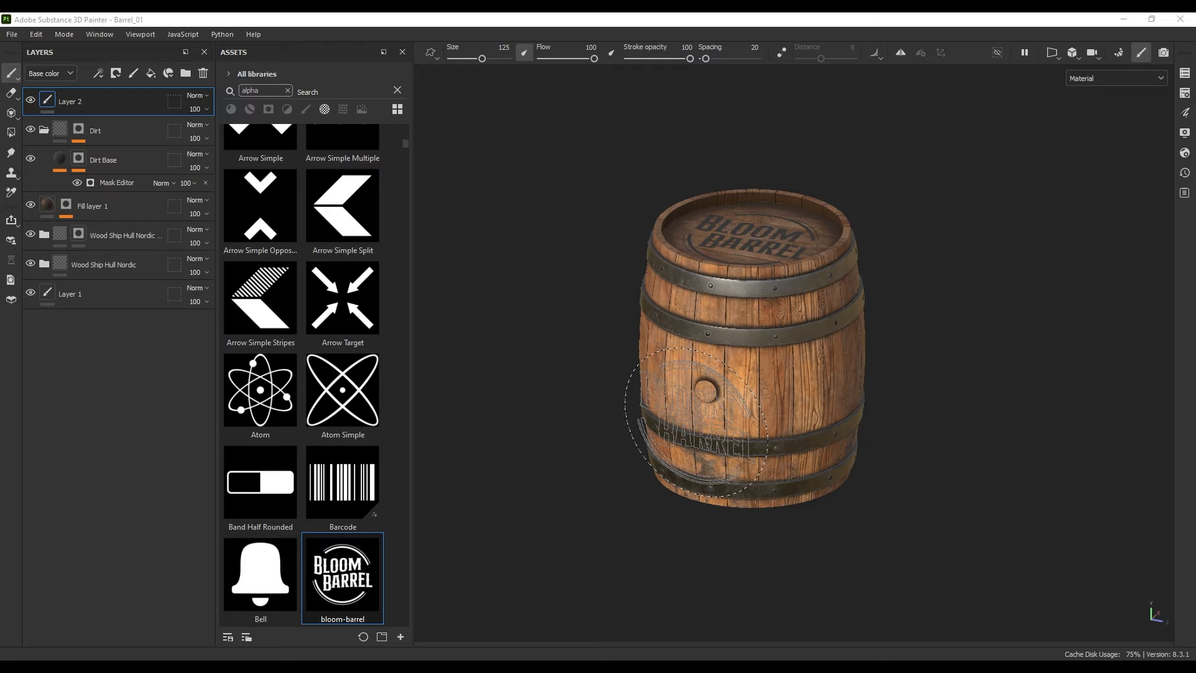
Open the texture export settings and set the output directory to the barrel Textures folder on the Desktop.
left_click(10, 34)
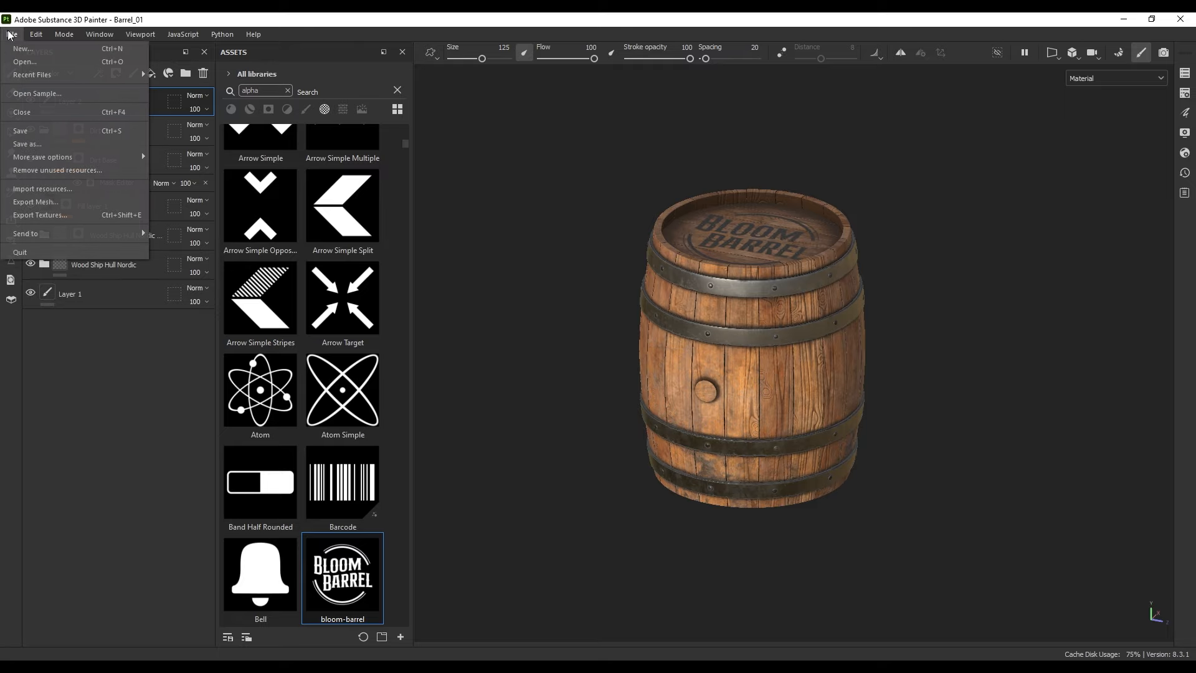
left_click(60, 216)
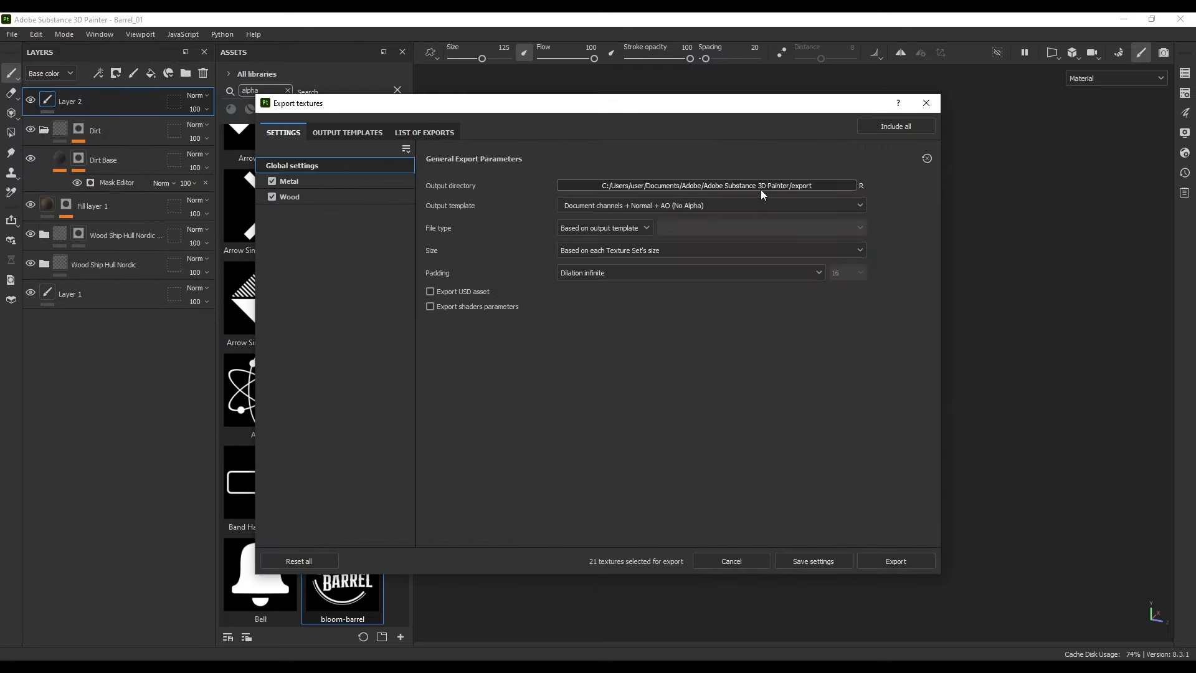
left_click(763, 188)
left_click(762, 186)
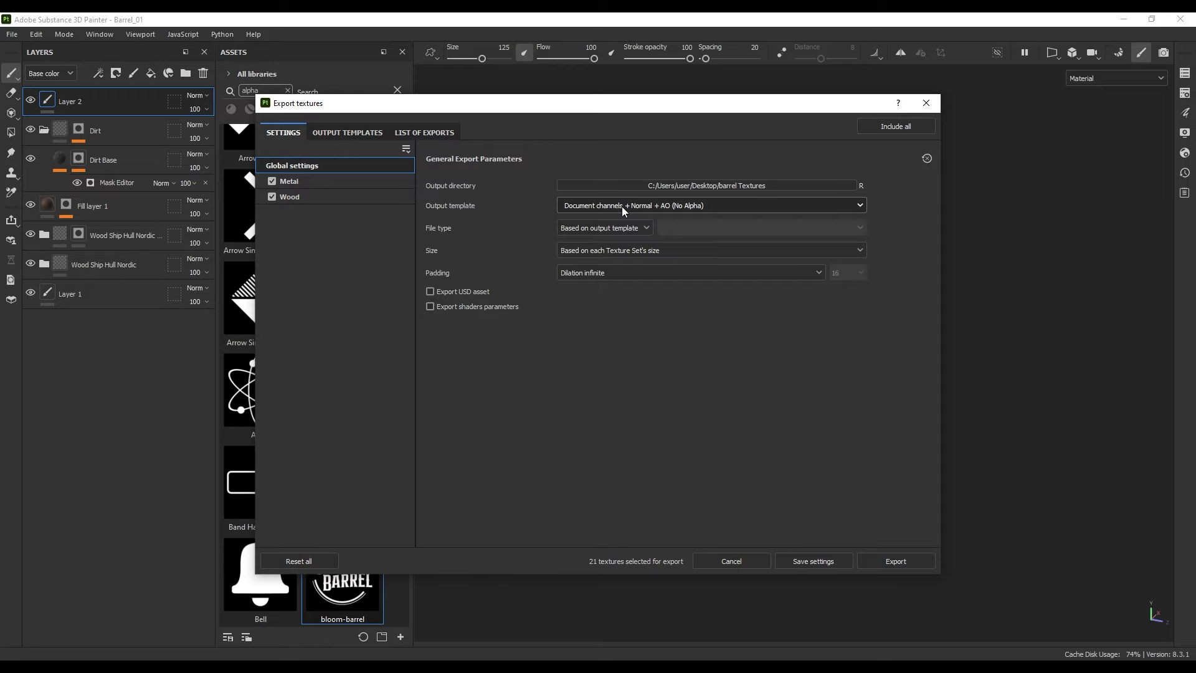
Set the export's output template to Blender (Principled BSDF) and its file type to png.
left_click(622, 206)
scroll(588, 257, "down", 3)
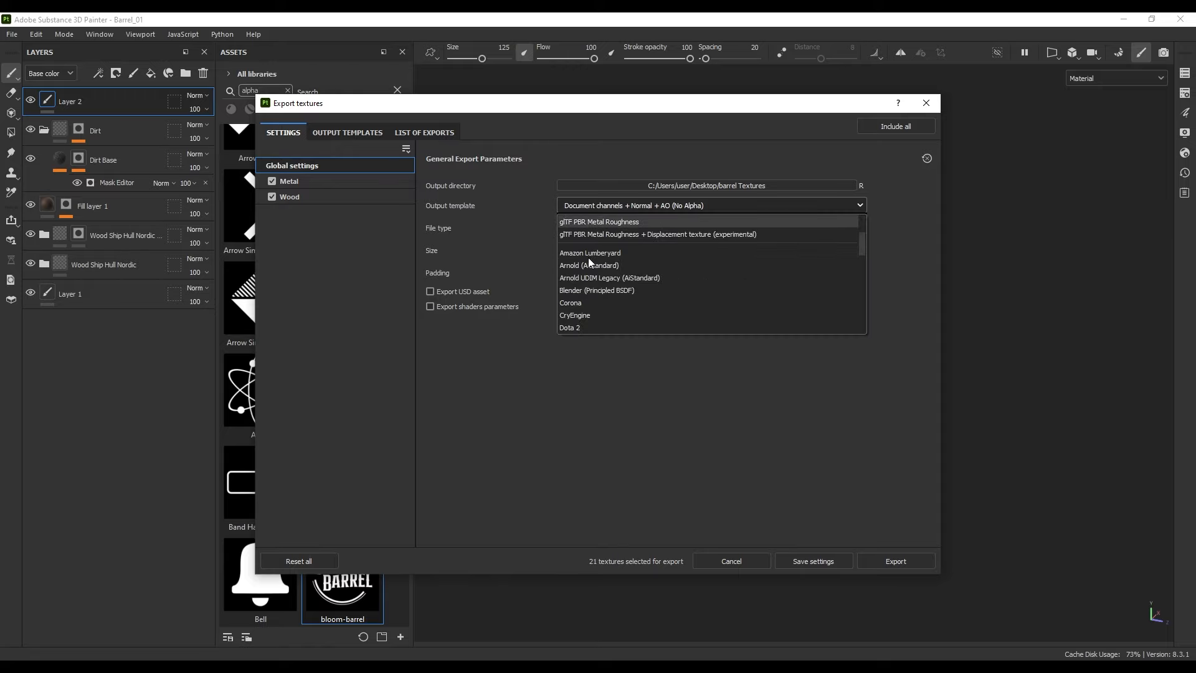
left_click(597, 260)
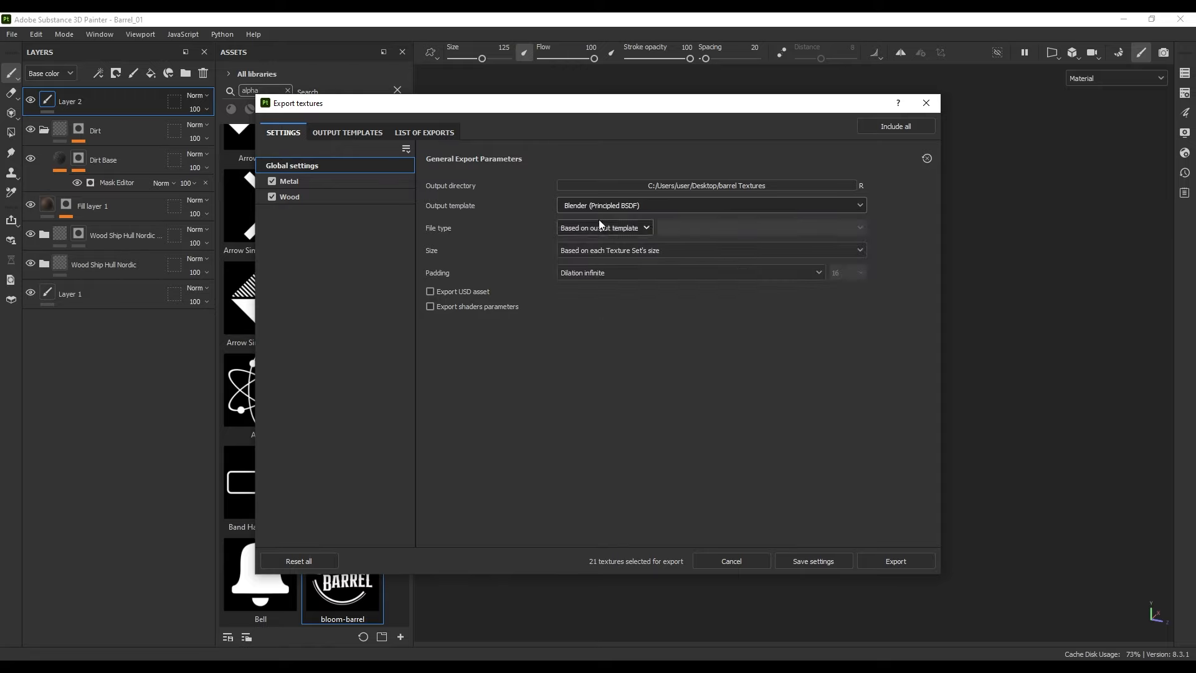
left_click(606, 228)
scroll(648, 272, "down", 2)
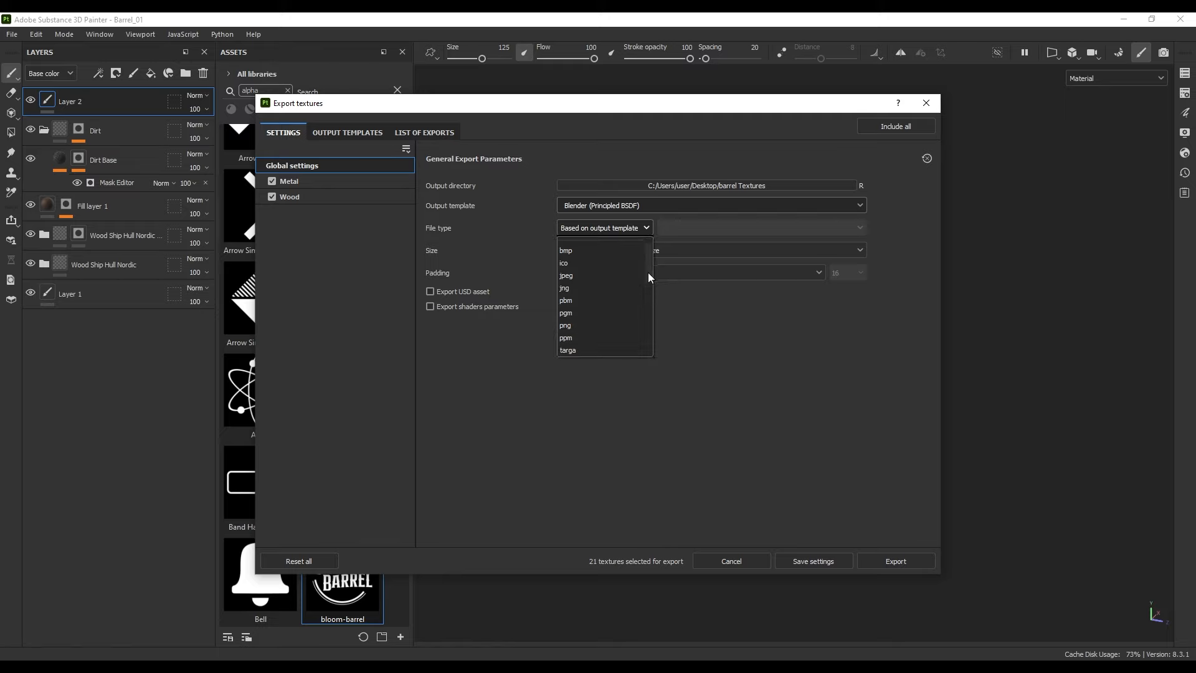
left_click(579, 307)
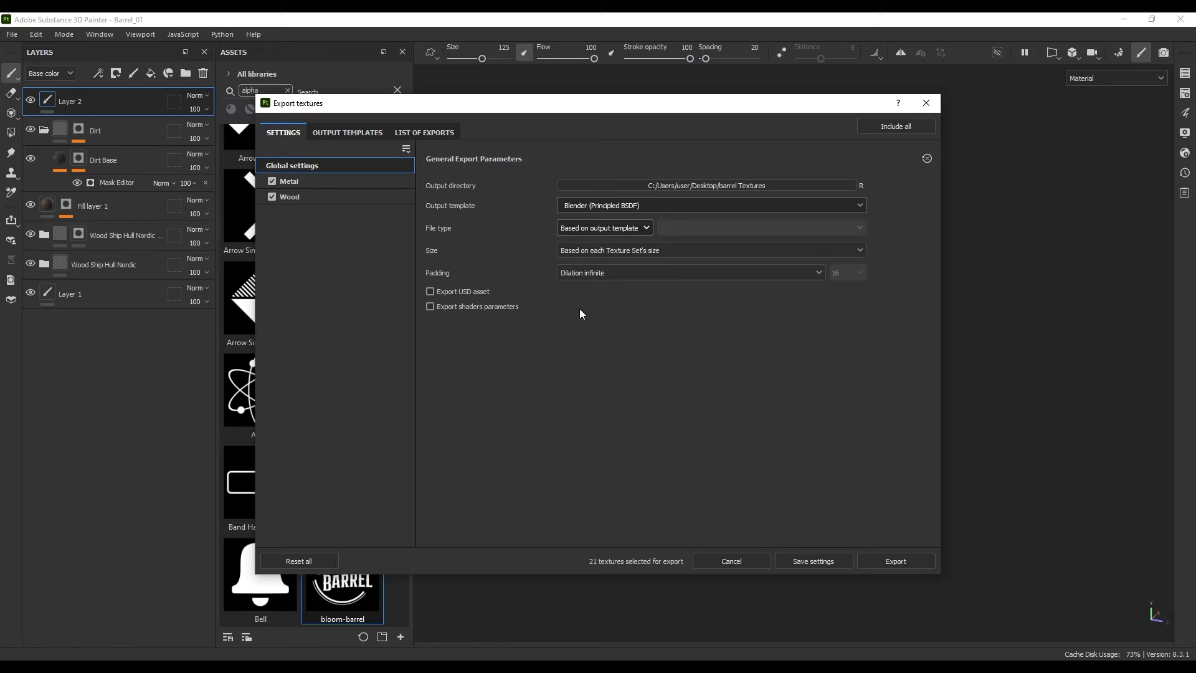
Set the export size to 4096 and export the textures of the Metal and Wood sets, closing the export window.
left_click(609, 250)
left_click(584, 362)
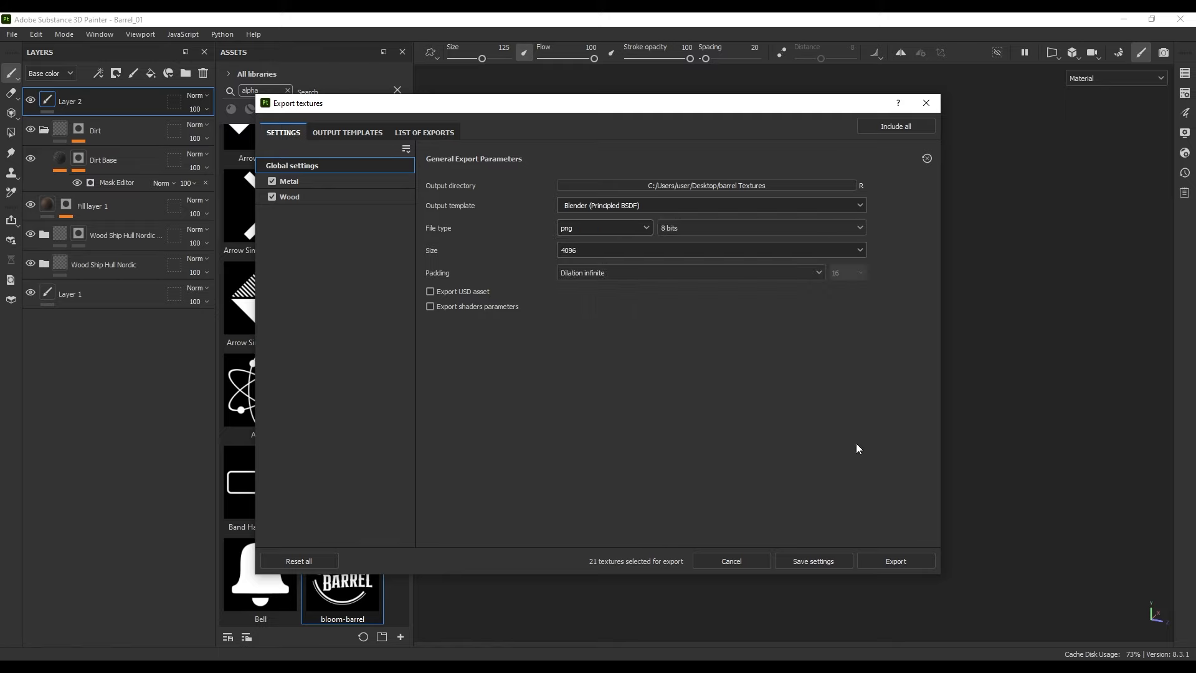
left_click(902, 565)
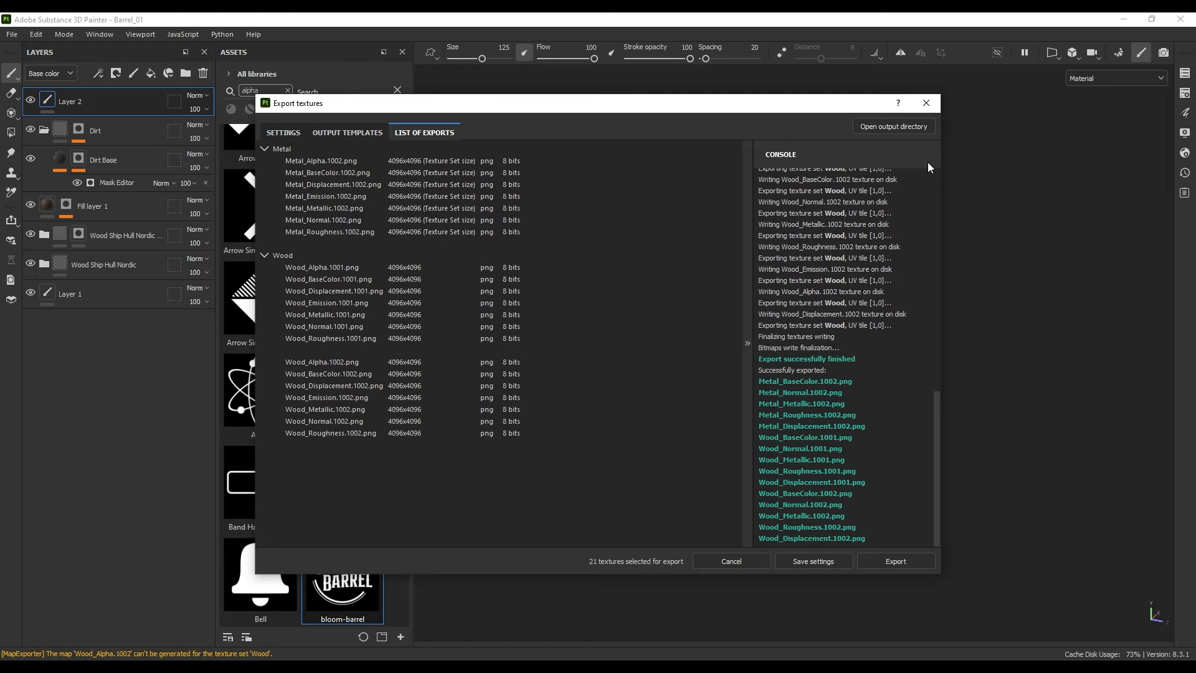
left_click(927, 103)
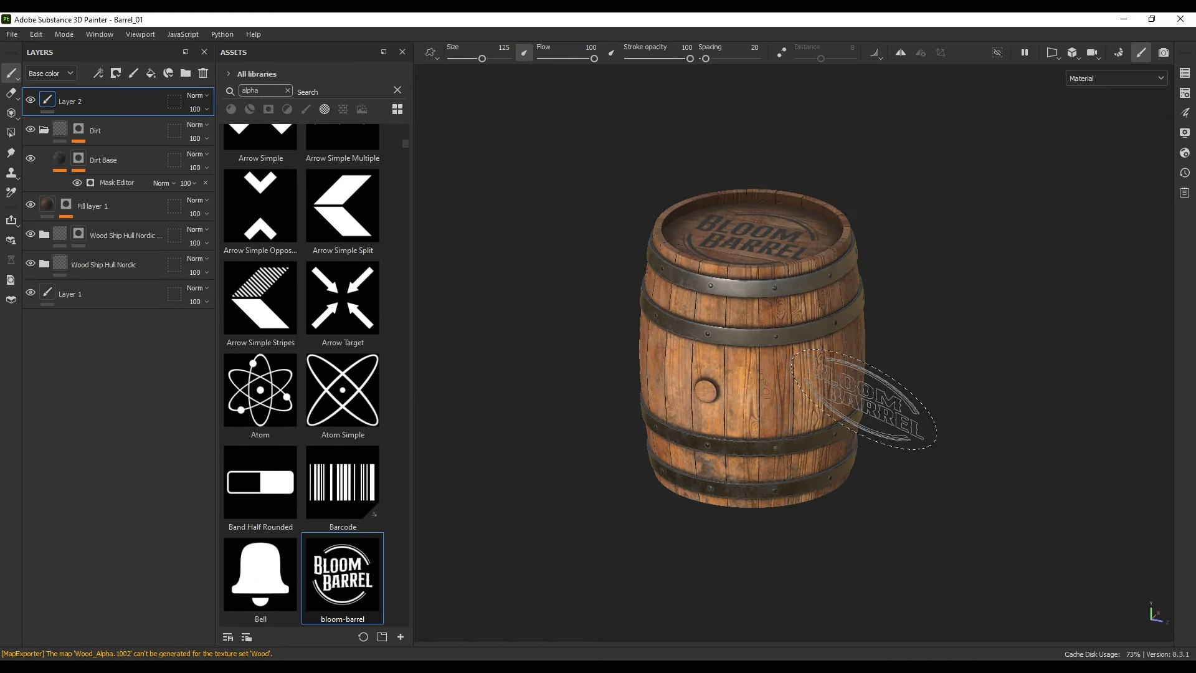
Switch to Blender and open the Shading workspace with the whole barrel in view.
key("alt+Tab")
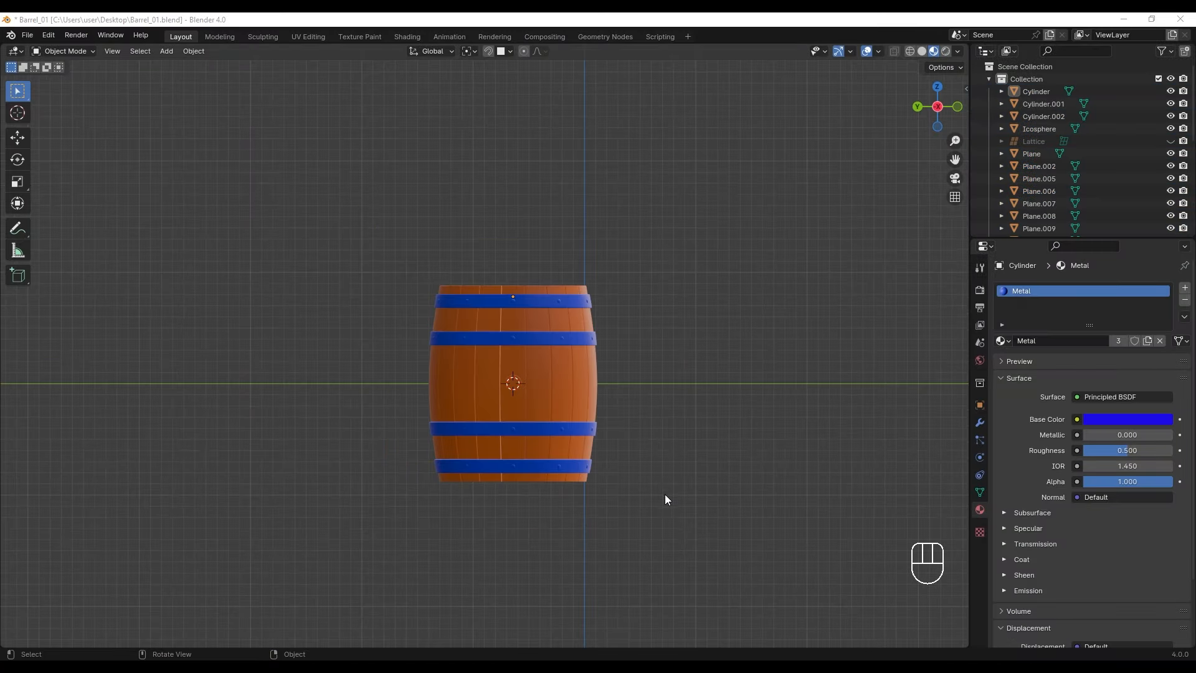
left_click(408, 37)
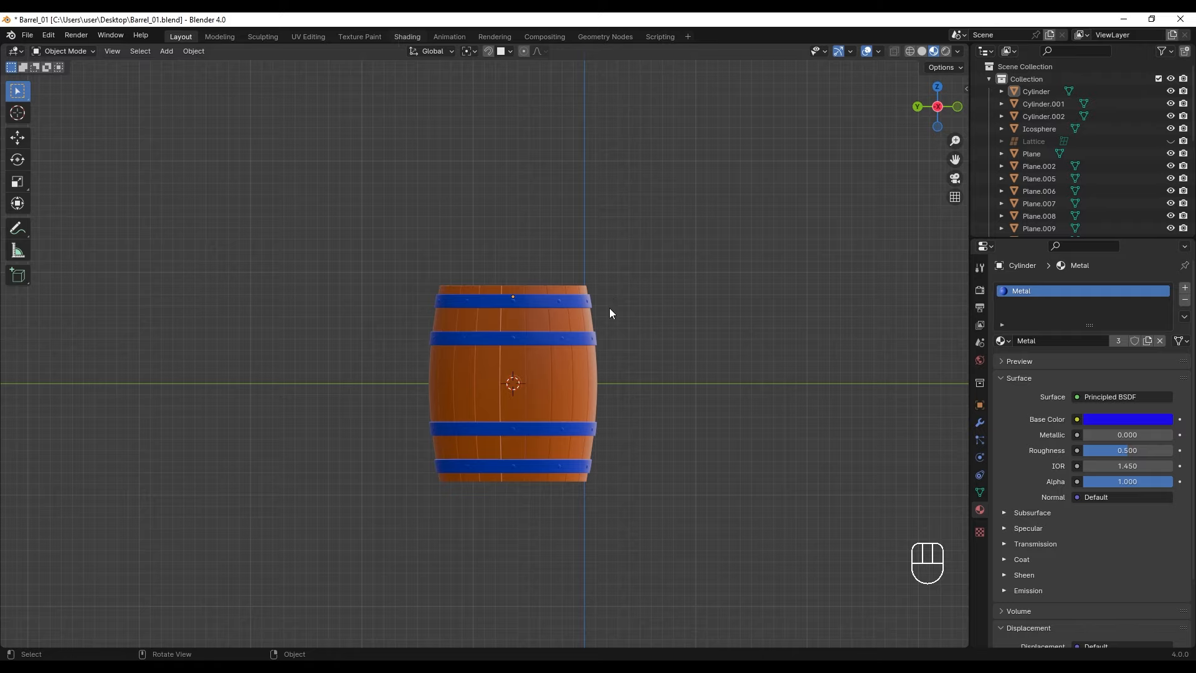
scroll(625, 302, "down", 4)
middle_click_drag(531, 259, 696, 284)
scroll(720, 261, "up", 2)
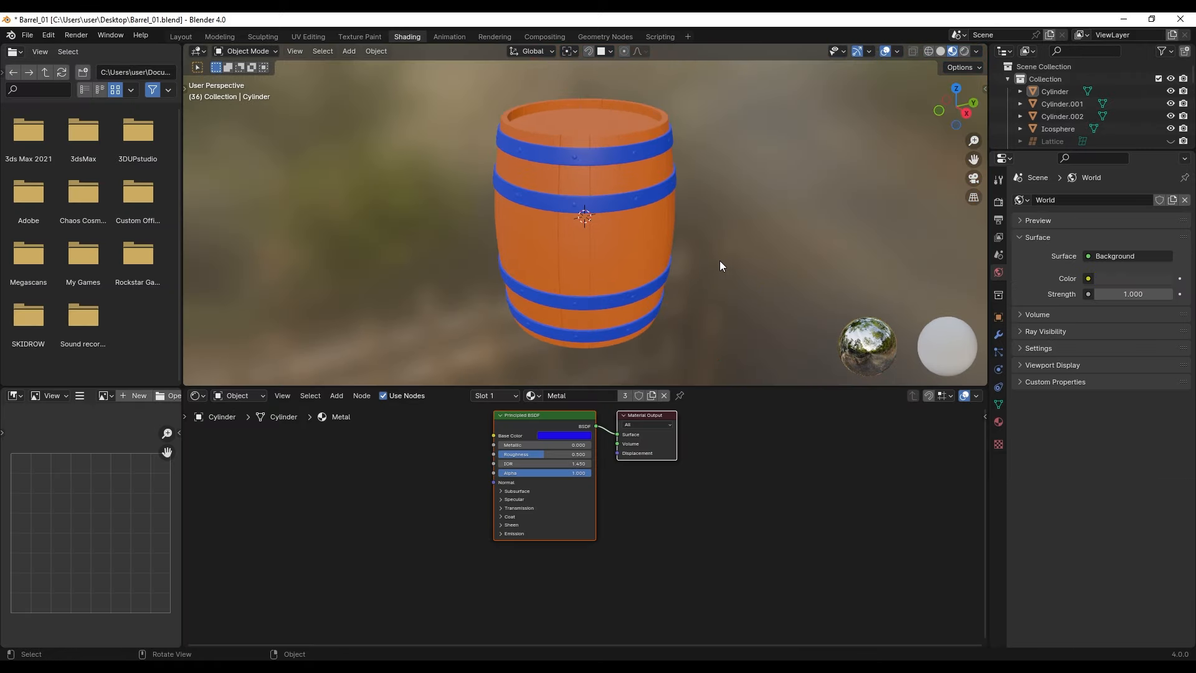
Select a wooden plank on the barrel's side and the Principled BSDF node of its Wood material.
left_click(630, 243)
middle_click_drag(620, 242, 590, 268)
scroll(614, 268, "up", 3)
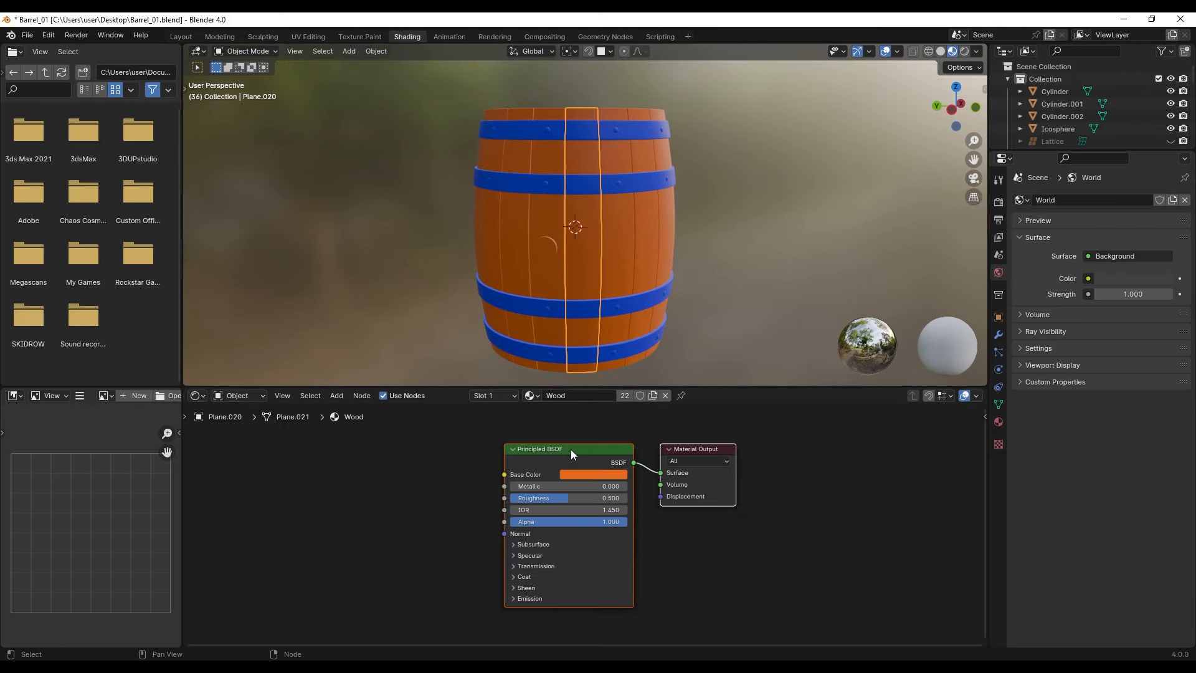
left_click(570, 450)
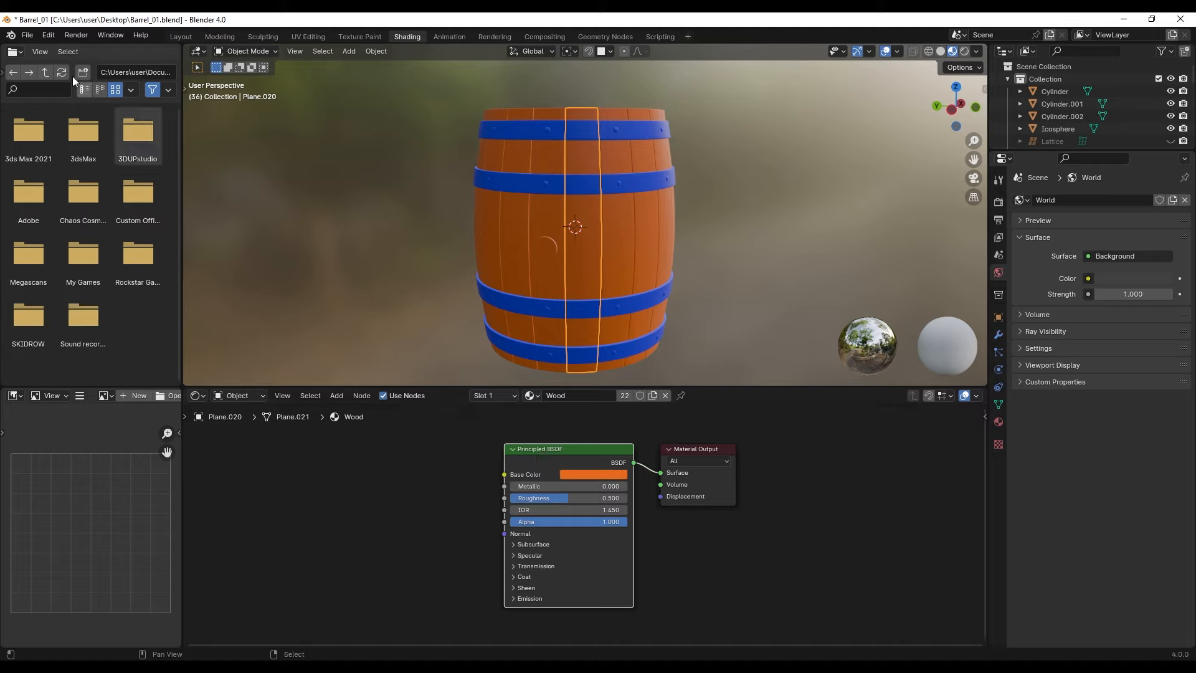
Open the add-ons section of the Blender preferences.
left_click(48, 36)
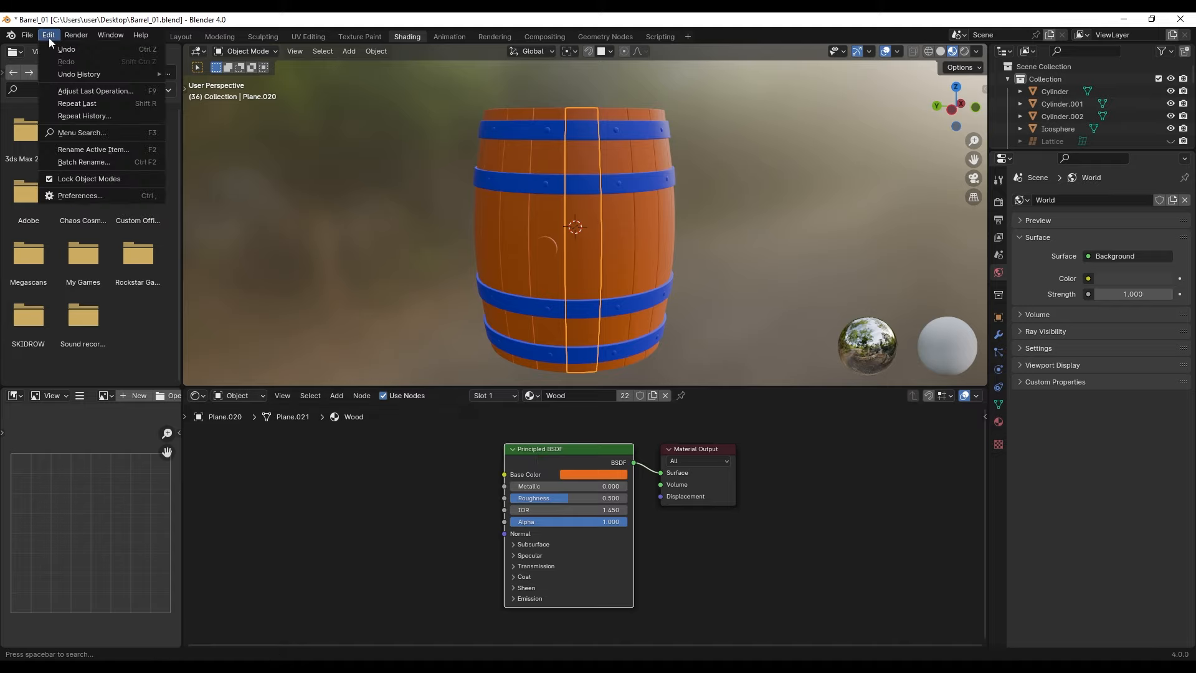
left_click(84, 194)
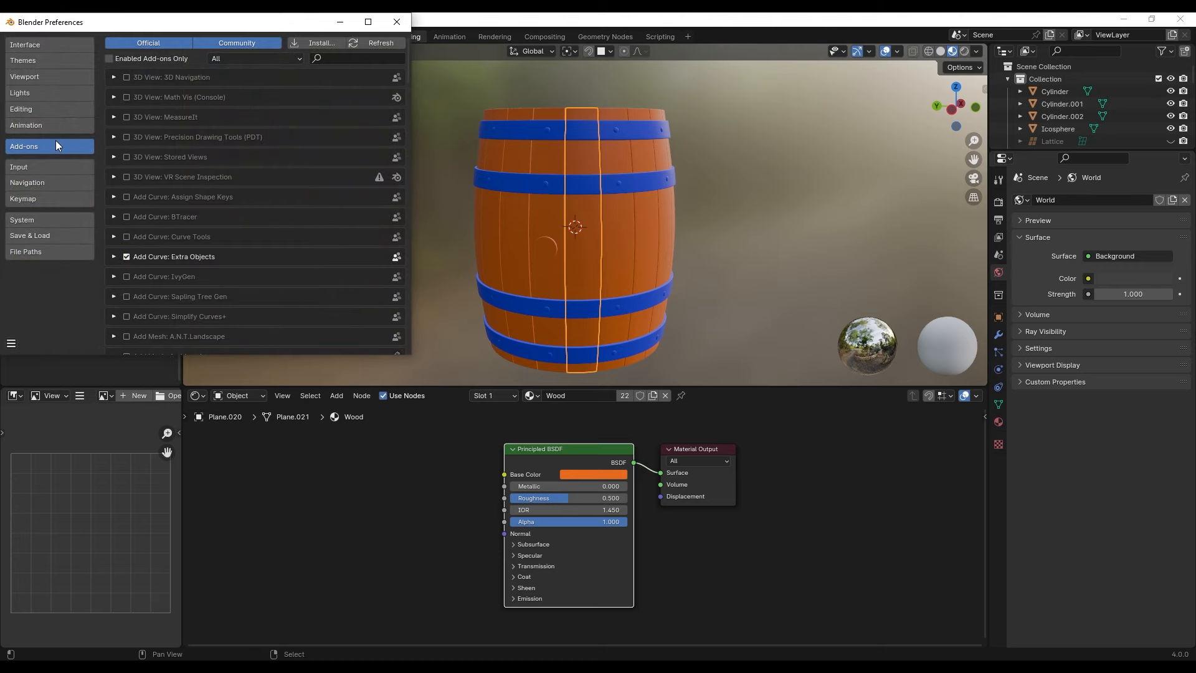